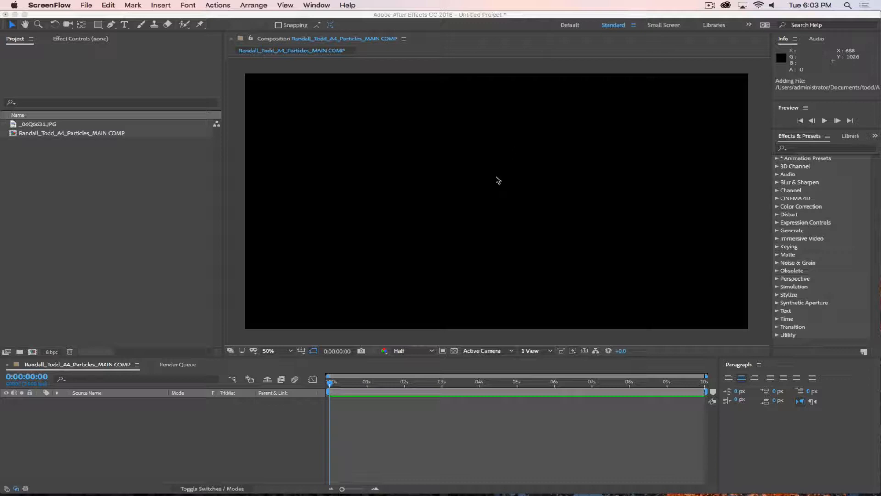
# Step: Open _06Q6631.JPG in its footage viewer at the Fit up to 100% magnification
pyautogui.click(174, 199)
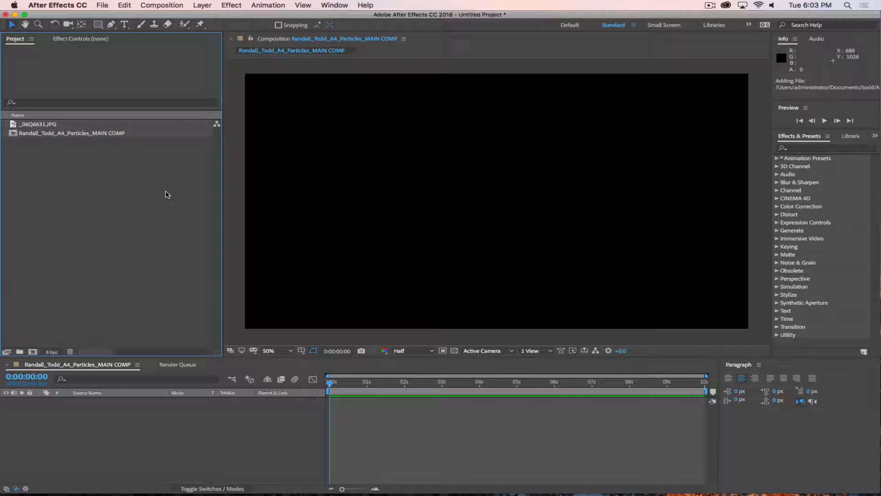
pyautogui.click(67, 134)
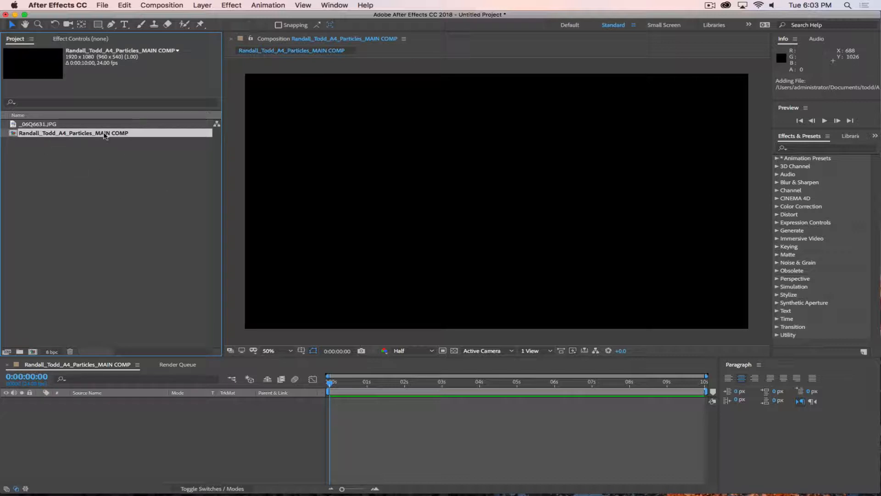
pyautogui.click(48, 125)
pyautogui.doubleClick(14, 125)
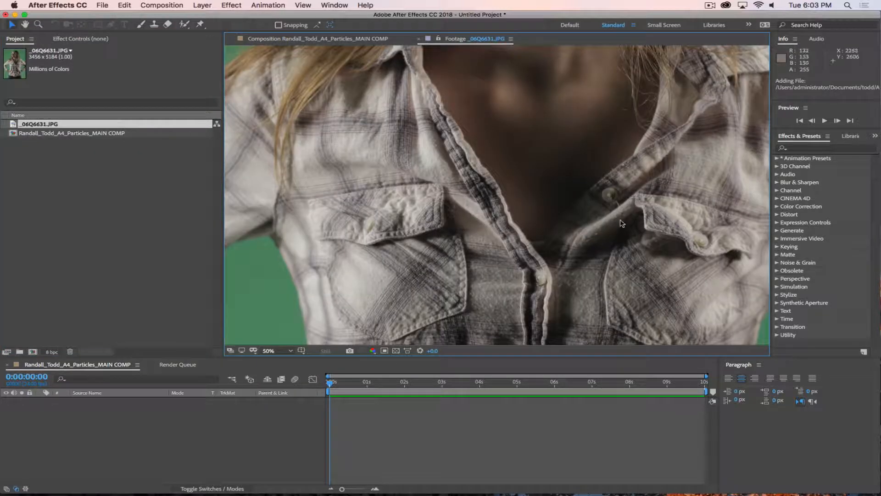
pyautogui.click(274, 351)
pyautogui.click(284, 194)
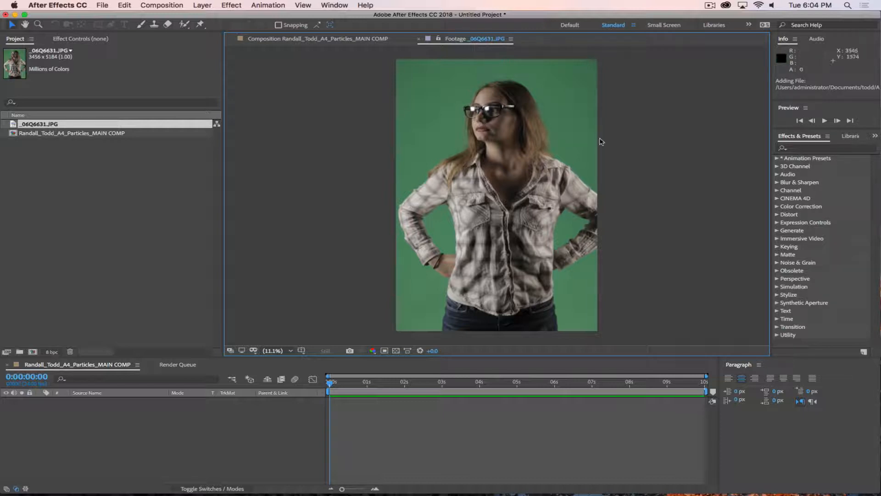
pyautogui.press('super+Tab')
pyautogui.press('super+Tab')
pyautogui.press('super+Tab')
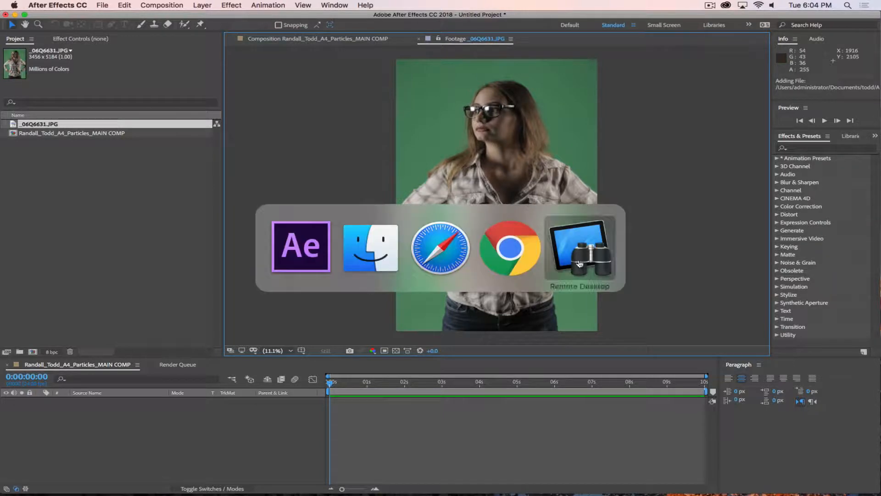
pyautogui.press('super+Tab')
pyautogui.press('super+Tab')
pyautogui.press('super+Tab')
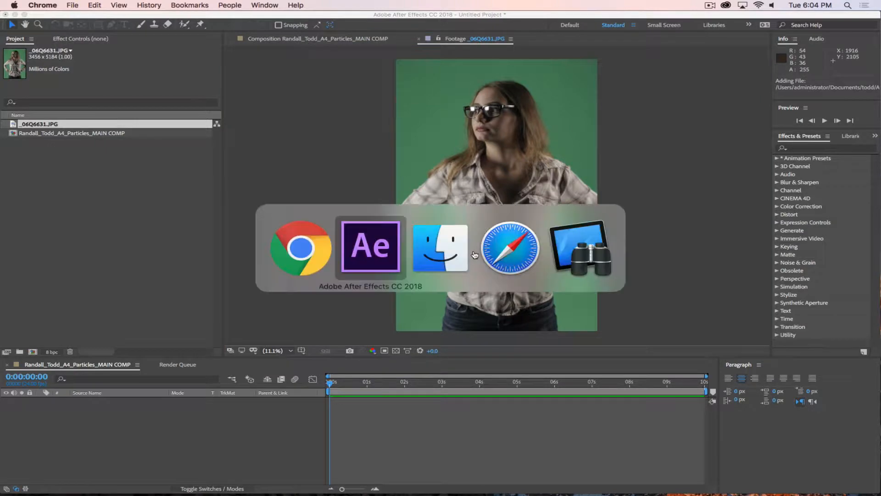
pyautogui.moveTo(544, 489)
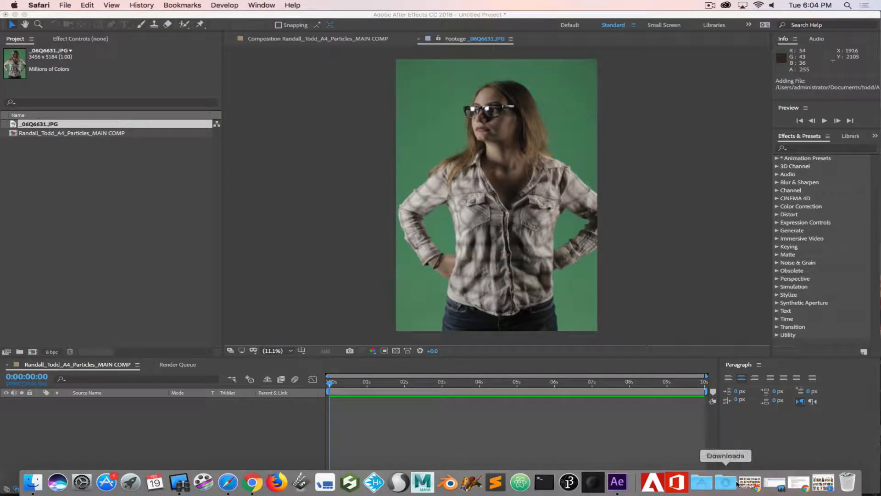
pyautogui.click(823, 489)
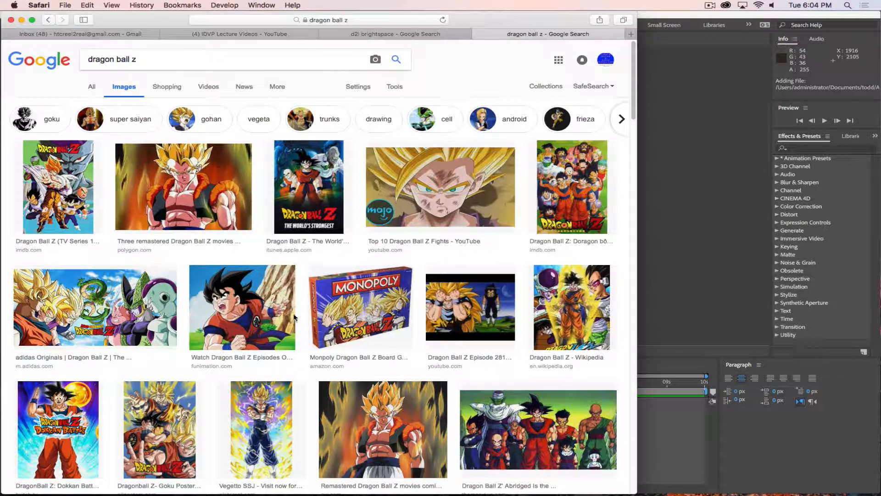
pyautogui.click(295, 423)
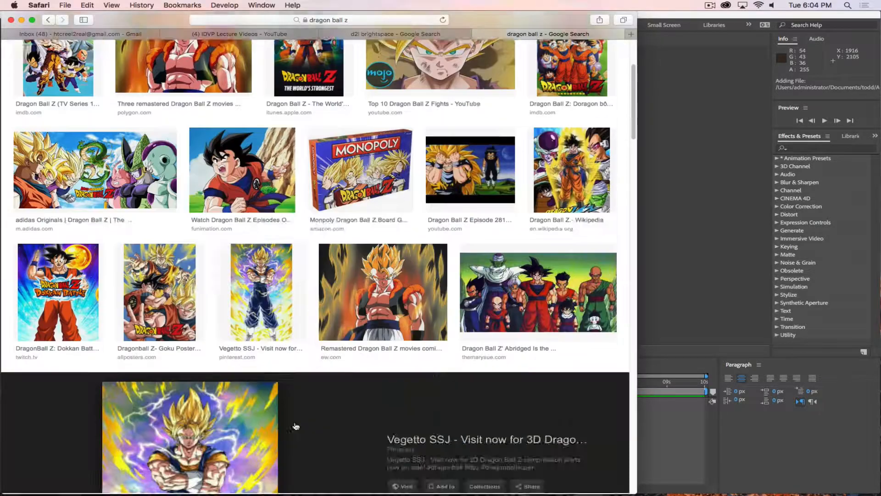
pyautogui.click(612, 152)
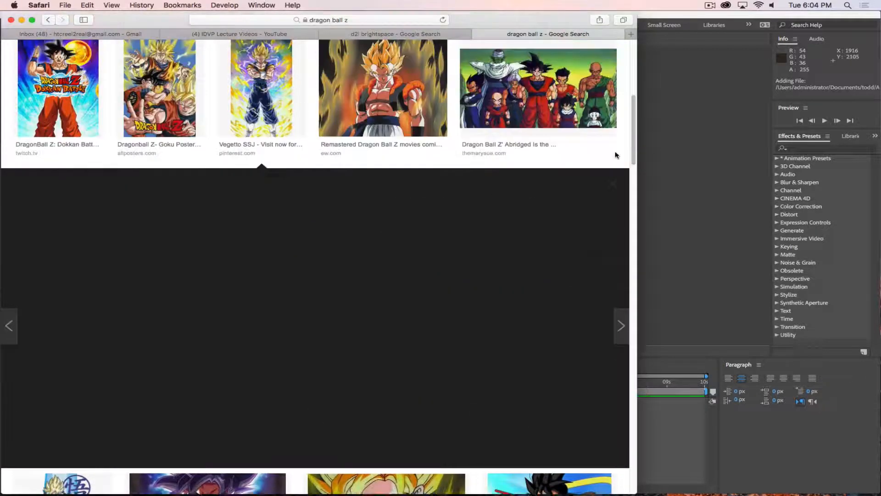
pyautogui.click(410, 98)
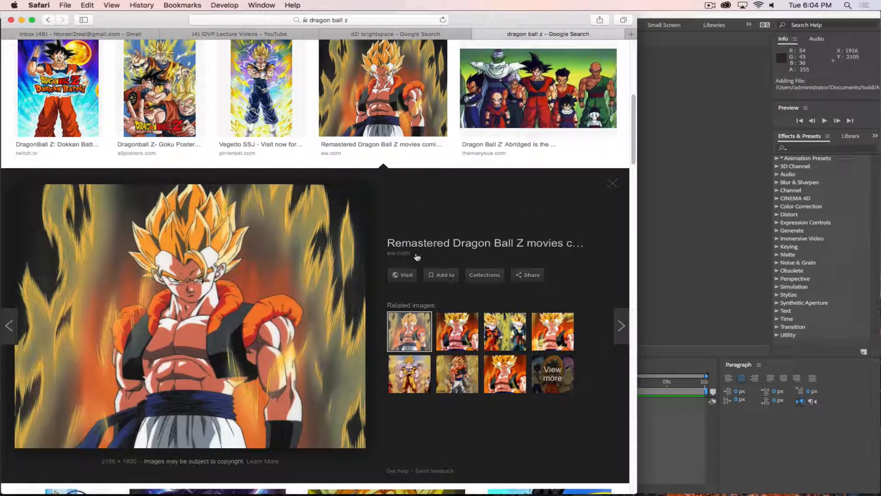
pyautogui.click(612, 183)
pyautogui.click(235, 203)
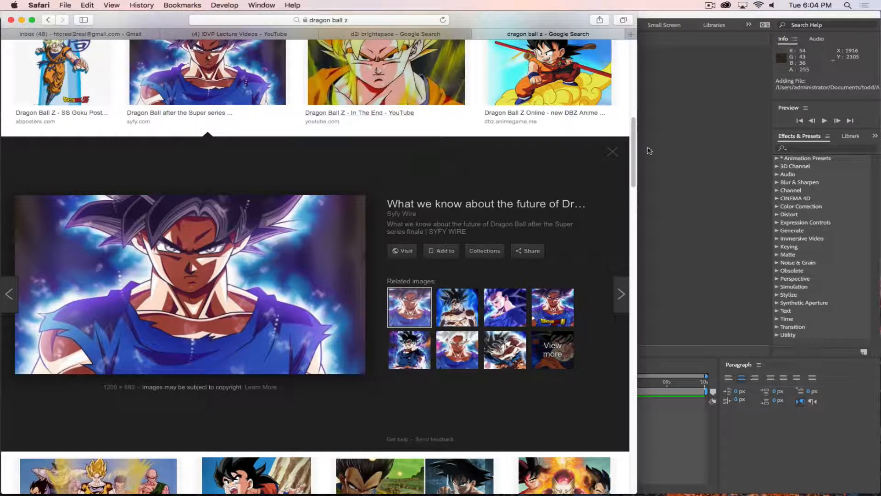
pyautogui.click(613, 152)
pyautogui.click(688, 180)
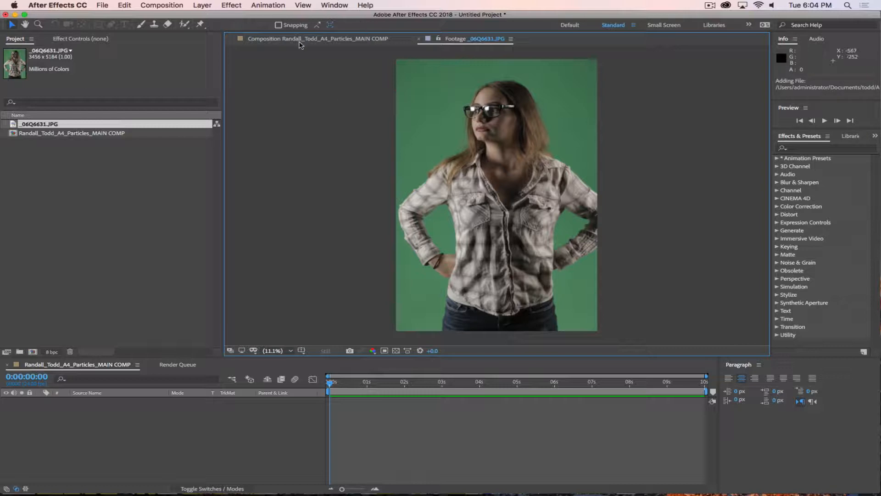
# Step: Return to the black MAIN COMP viewer and start a new solid via Layer > New > Solid
pyautogui.click(299, 39)
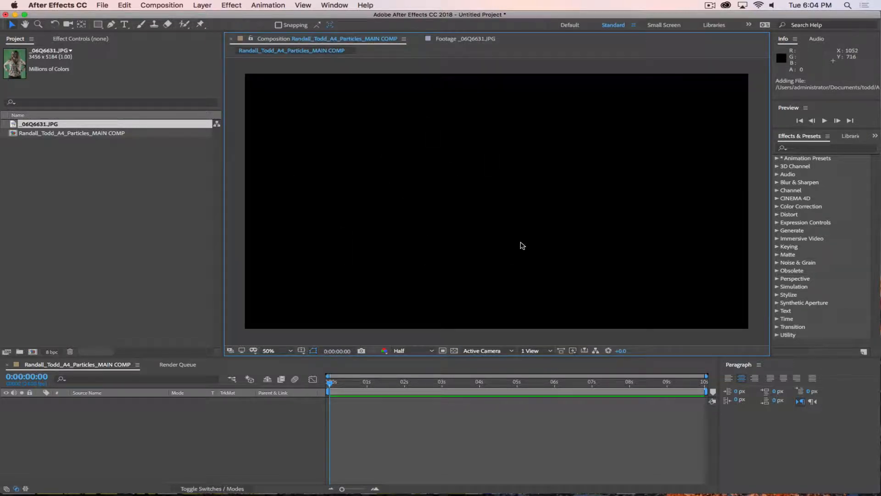
pyautogui.click(145, 218)
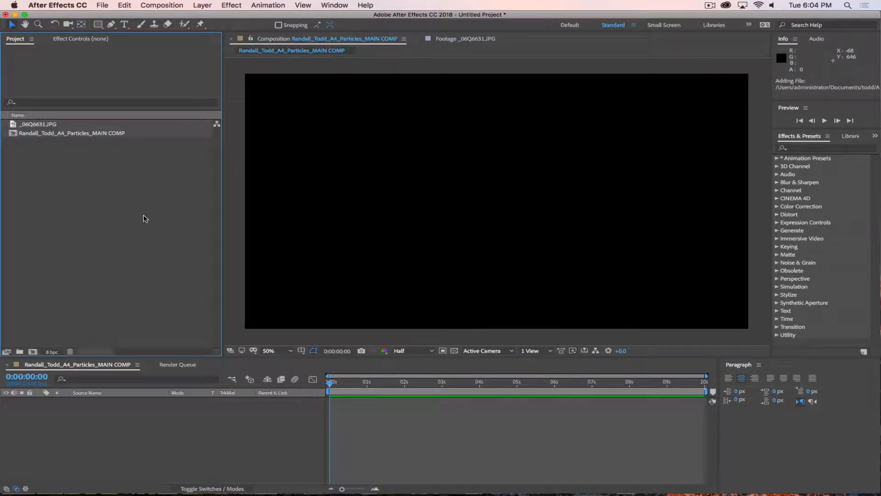
pyautogui.click(202, 6)
pyautogui.click(177, 245)
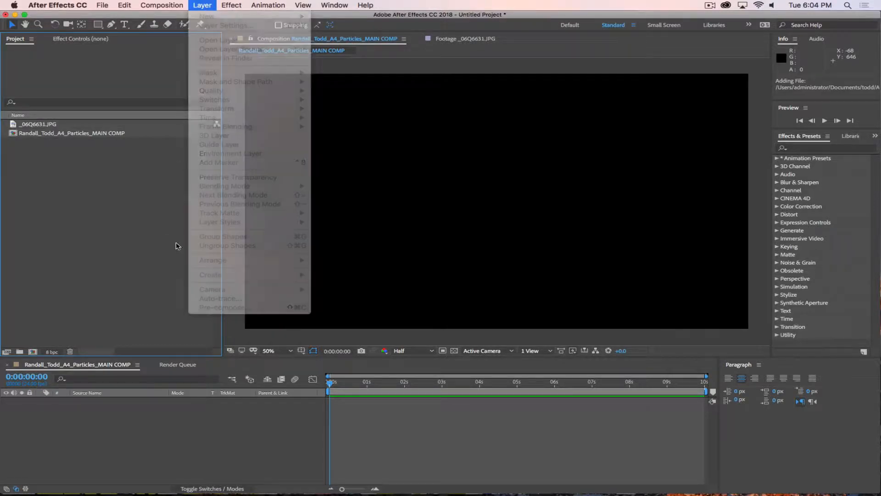
pyautogui.click(202, 5)
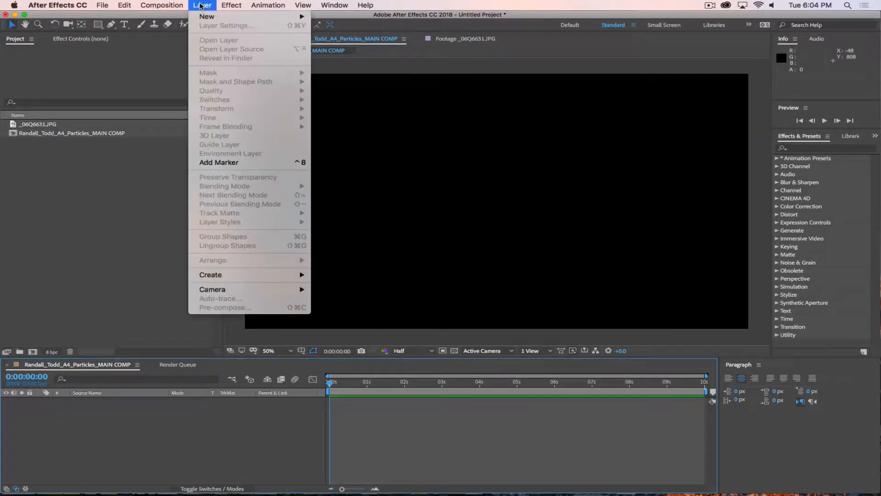
pyautogui.moveTo(205, 18)
pyautogui.click(344, 28)
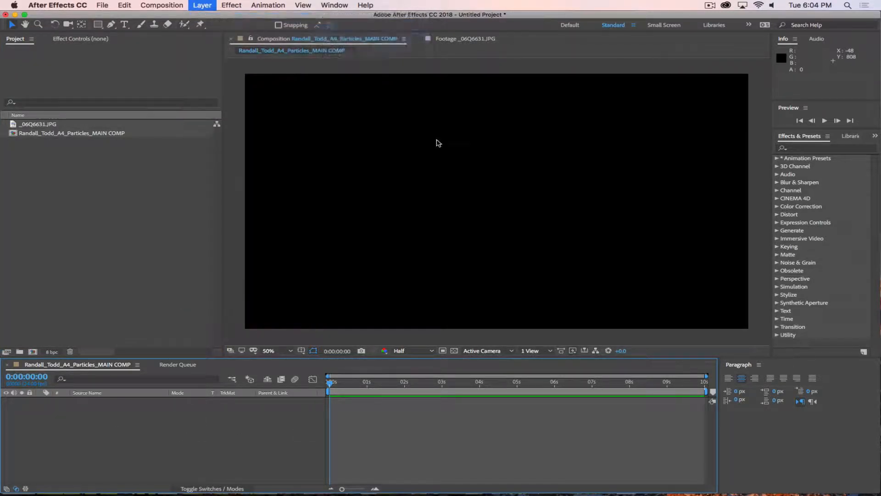
# Step: Create a 1920x1080 solid named Particles, coloured blue 2B5DBF
pyautogui.write('Particles')
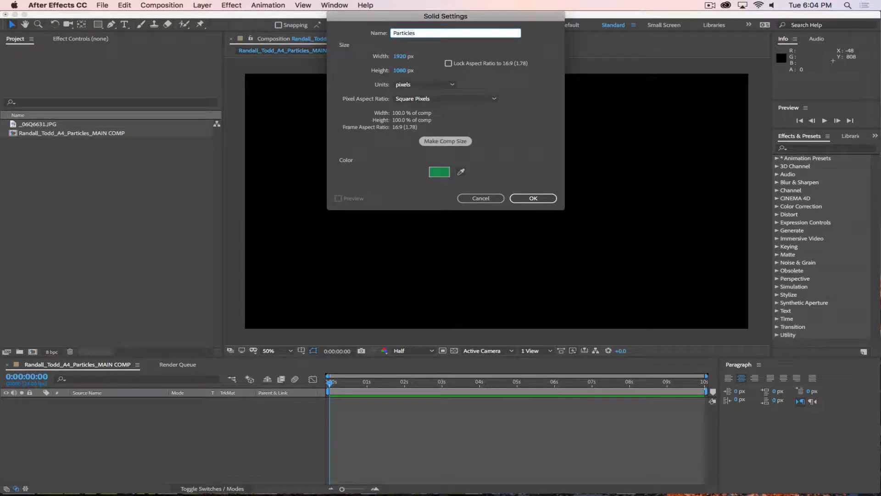
pyautogui.click(439, 171)
pyautogui.click(351, 190)
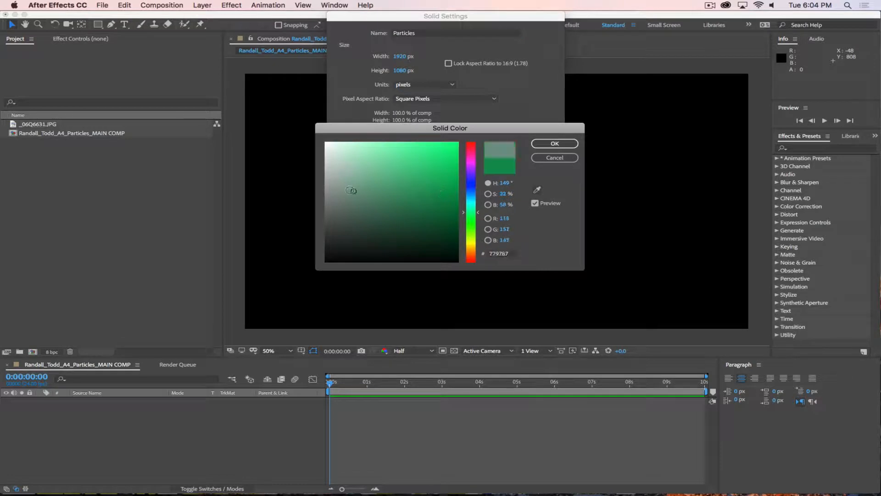
pyautogui.moveTo(351, 190); pyautogui.dragTo(285, 271)
pyautogui.click(474, 197)
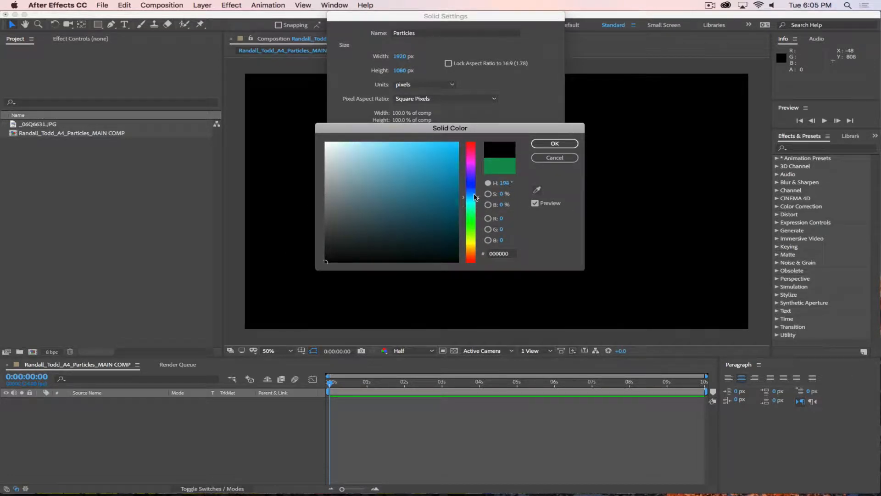
pyautogui.moveTo(474, 196)
pyautogui.mouseDown()
pyautogui.moveTo(417, 196)
pyautogui.moveTo(409, 178)
pyautogui.moveTo(417, 167)
pyautogui.moveTo(429, 172)
pyautogui.mouseUp()
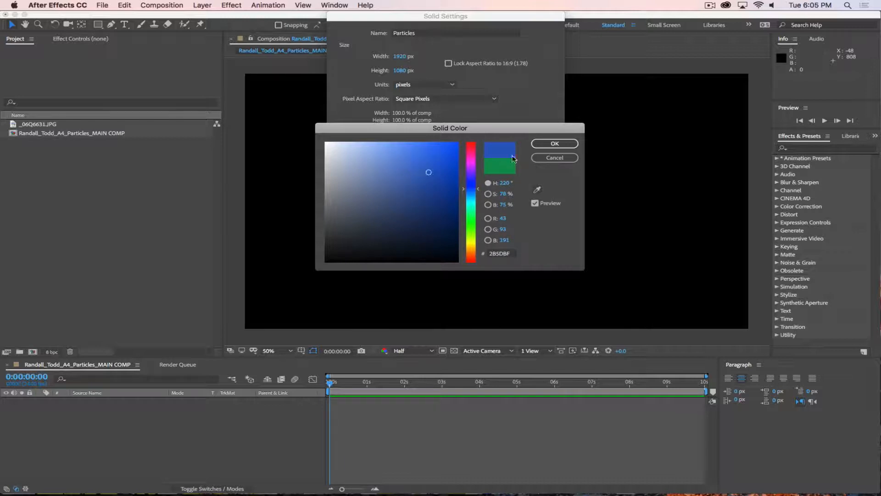
pyautogui.moveTo(490, 130); pyautogui.dragTo(505, 248)
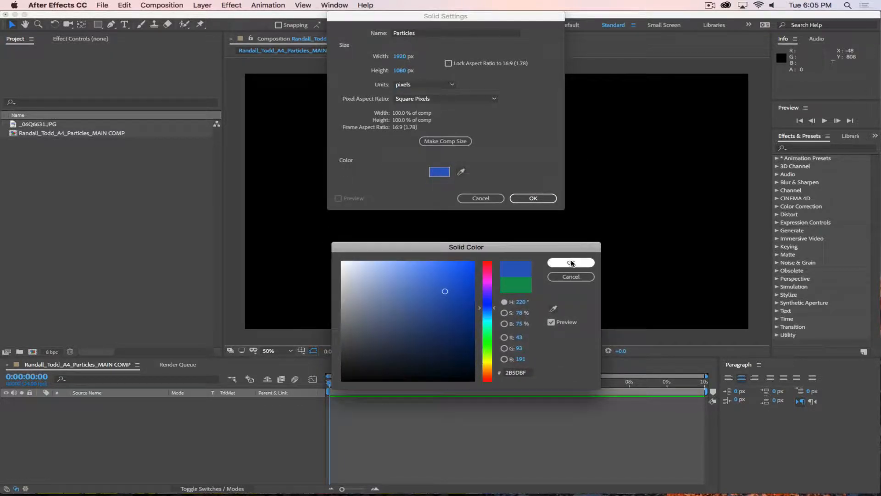
pyautogui.click(570, 261)
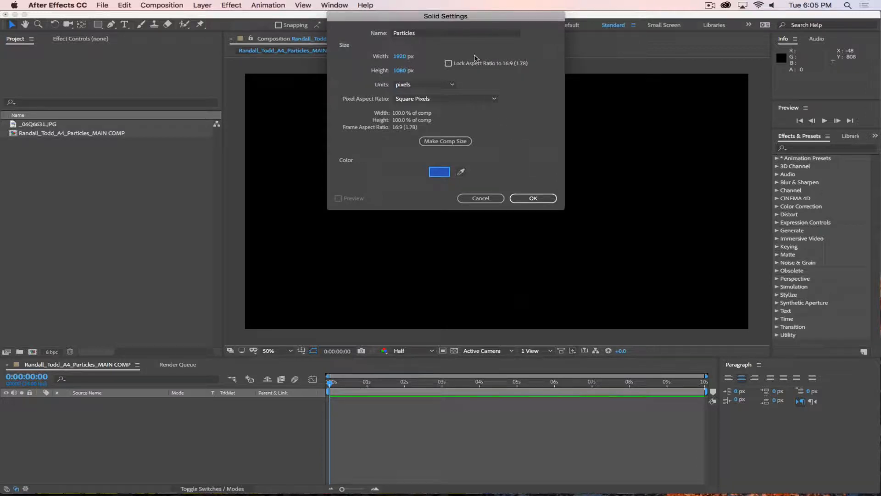
pyautogui.moveTo(481, 17); pyautogui.dragTo(487, 67)
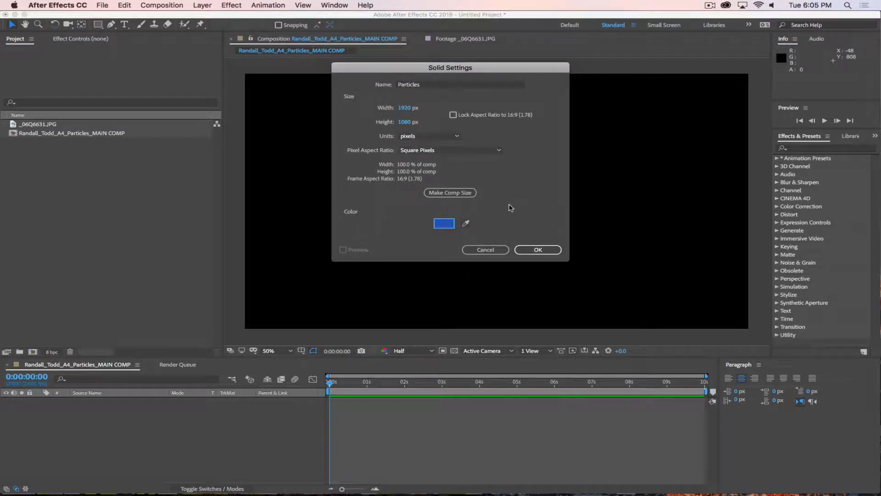
pyautogui.click(532, 249)
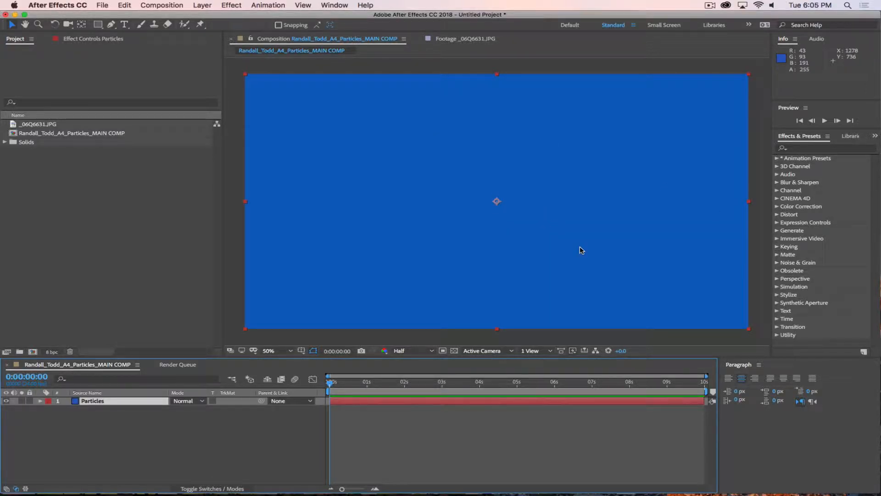
# Step: Search the effects for 'Particle Wor' and drag CC Particle World onto the Particles solid
pyautogui.click(87, 220)
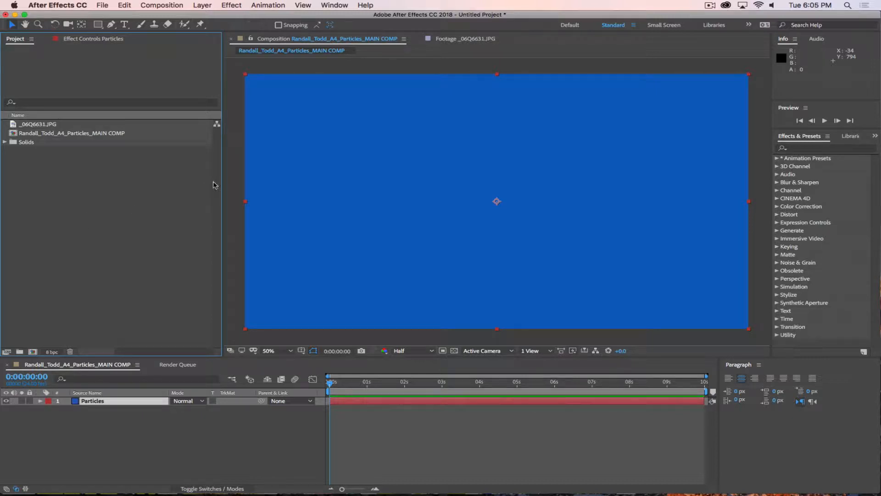
pyautogui.click(796, 148)
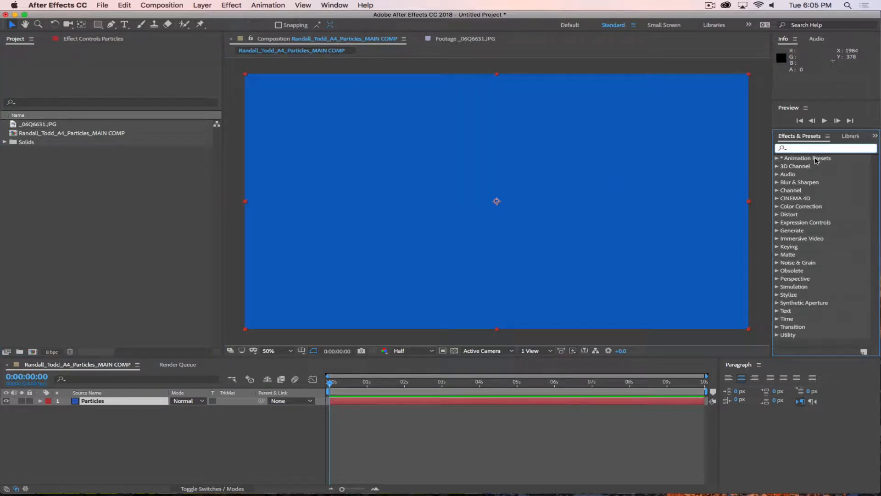
pyautogui.write('Particle')
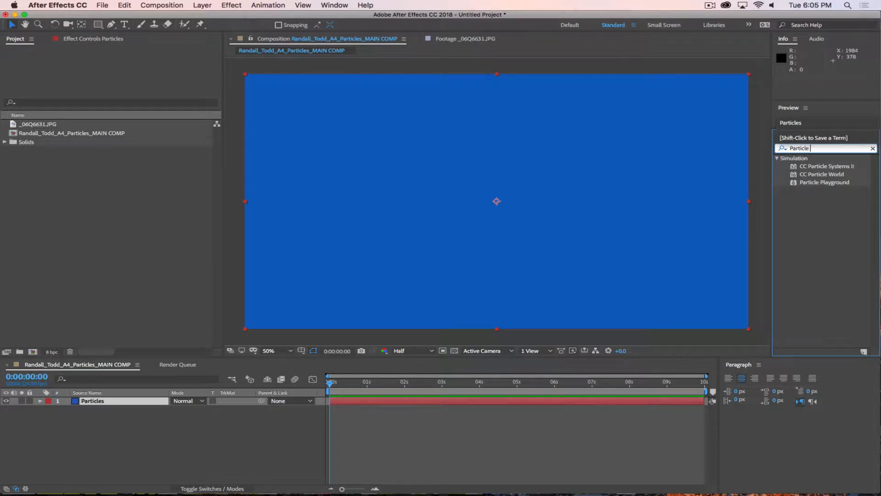
pyautogui.write(' Word')
pyautogui.press('BackSpace')
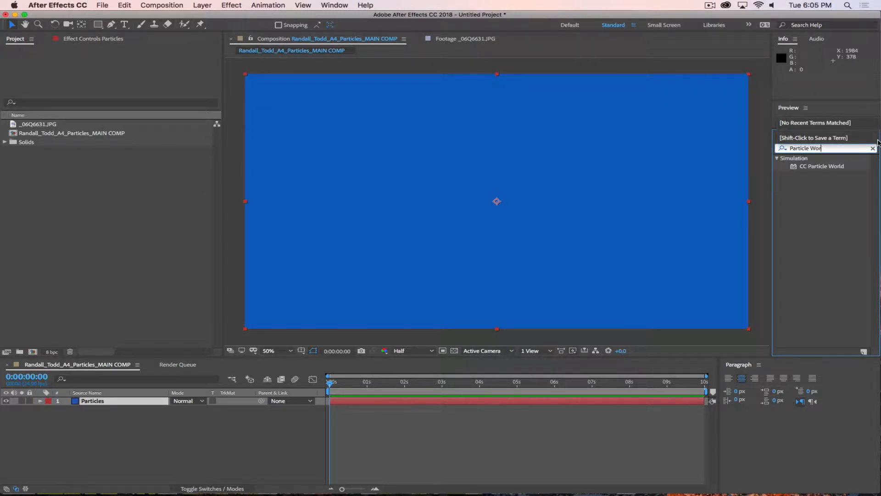
pyautogui.click(817, 178)
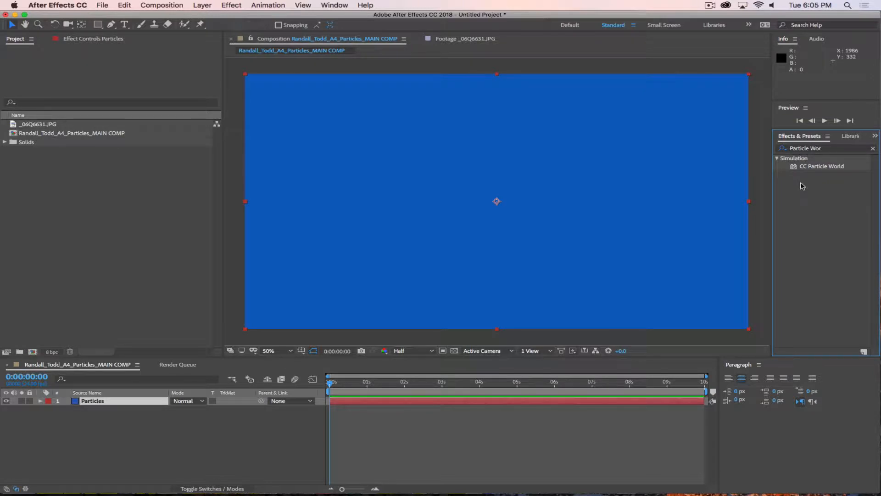
pyautogui.click(794, 169)
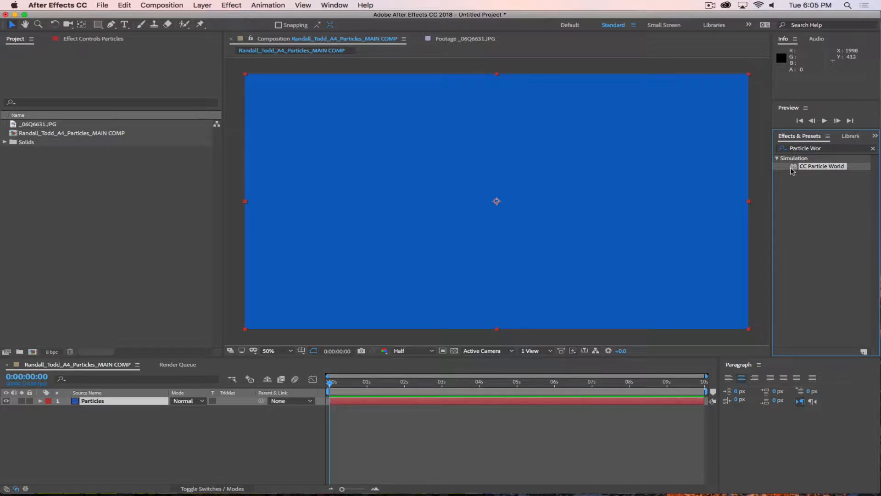
pyautogui.moveTo(792, 171); pyautogui.dragTo(527, 166)
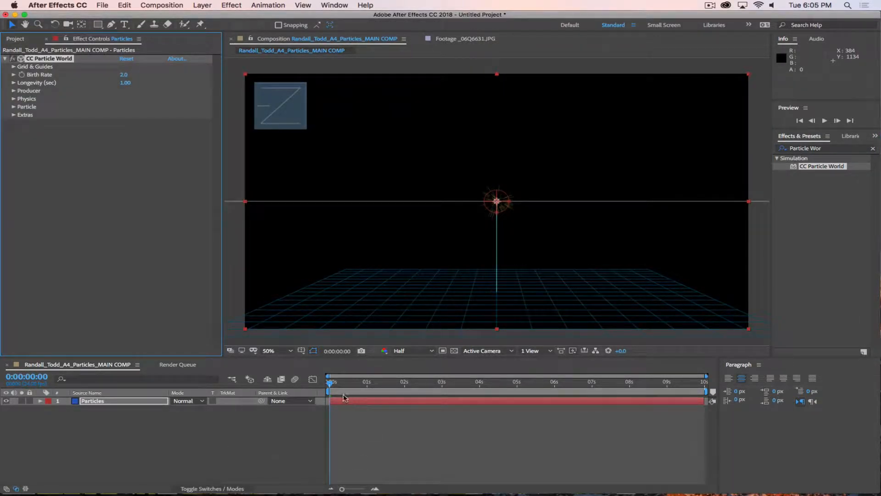
pyautogui.moveTo(330, 386); pyautogui.dragTo(395, 408)
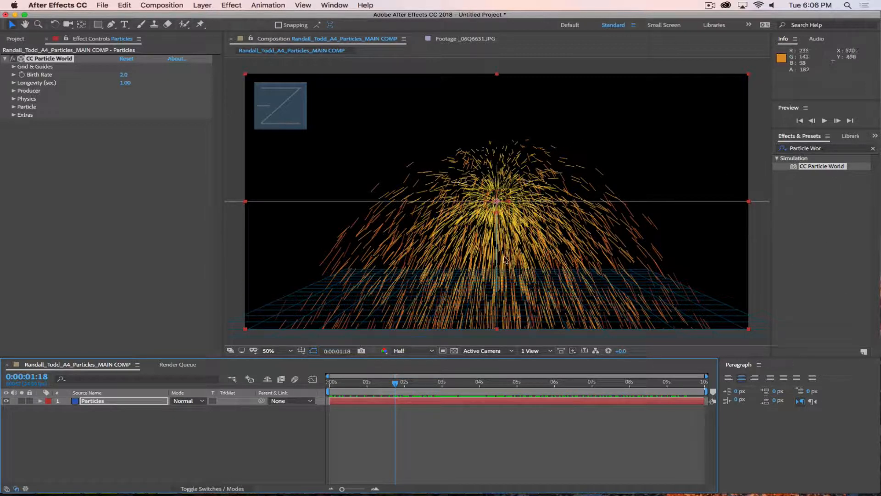
pyautogui.moveTo(413, 381); pyautogui.dragTo(323, 402)
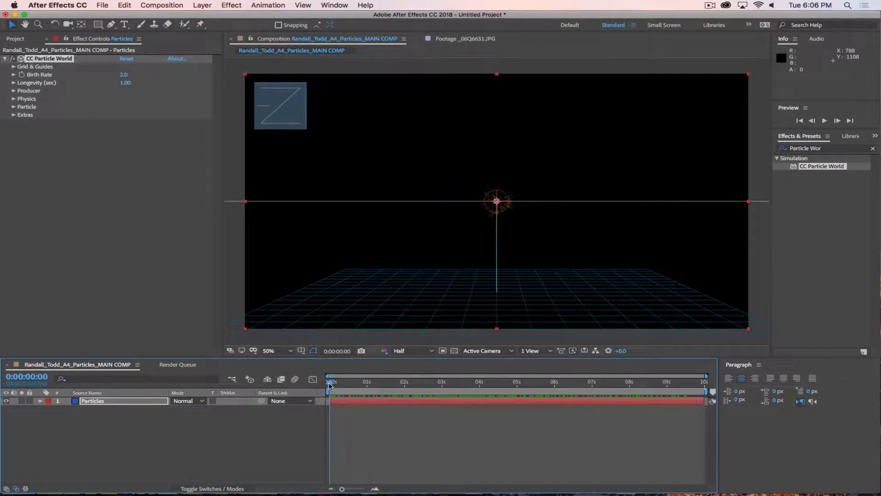
pyautogui.press('space')
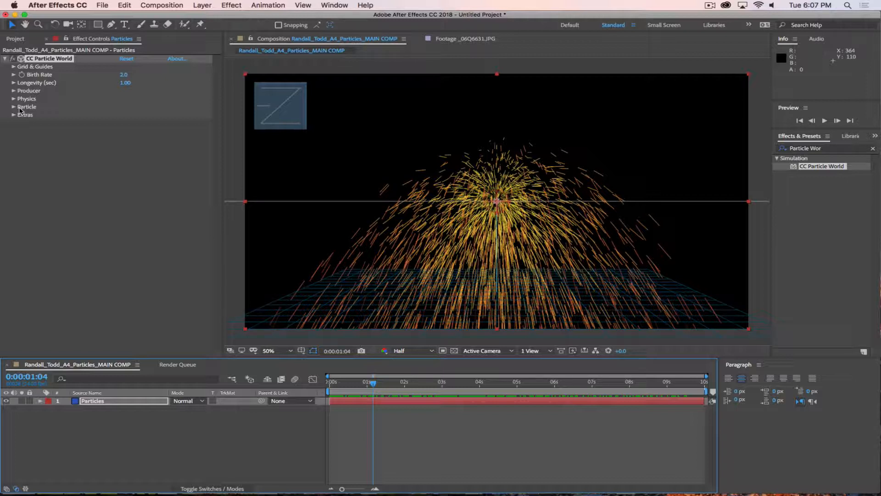
pyautogui.click(107, 179)
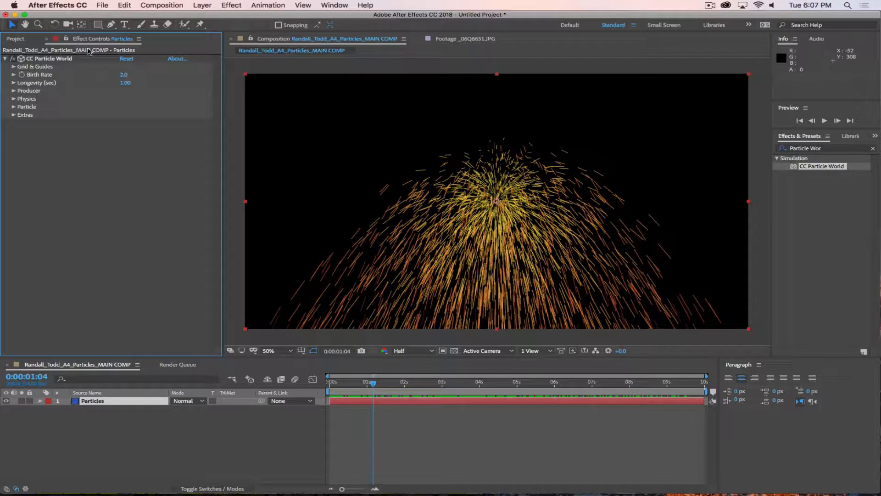
pyautogui.press('`')
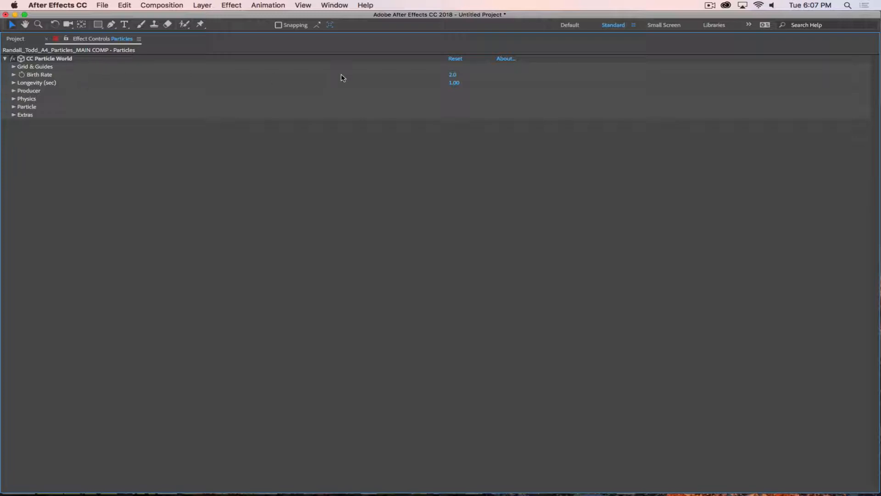
pyautogui.press('`')
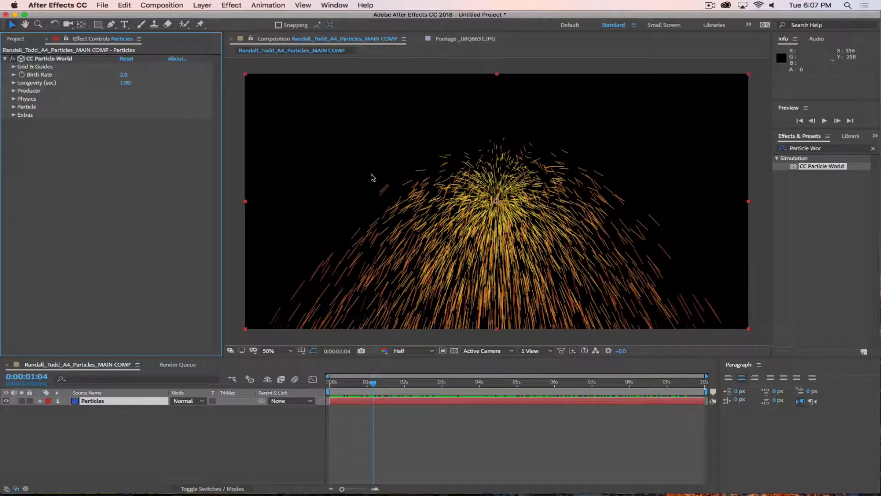
# Step: Expand Grid & Guides and reselect the CC Particle World effect at the comp start
pyautogui.click(14, 67)
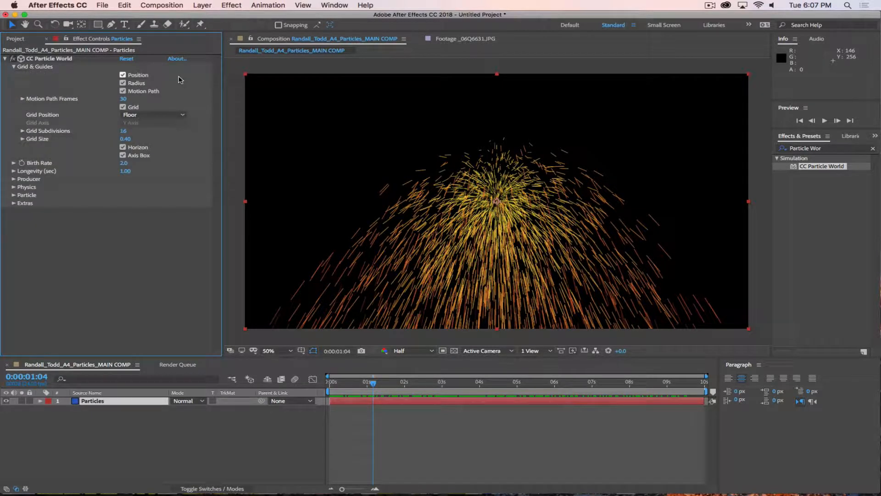
pyautogui.click(112, 443)
pyautogui.moveTo(373, 380); pyautogui.dragTo(327, 381)
pyautogui.click(104, 404)
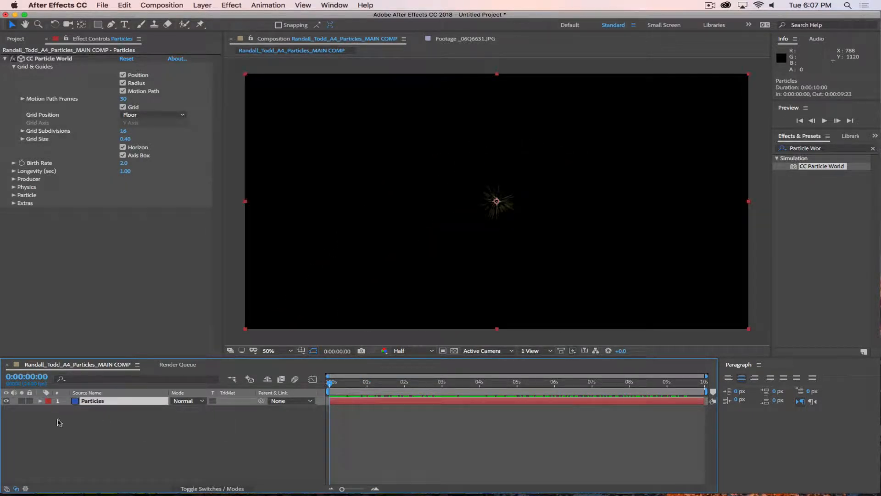
pyautogui.click(56, 58)
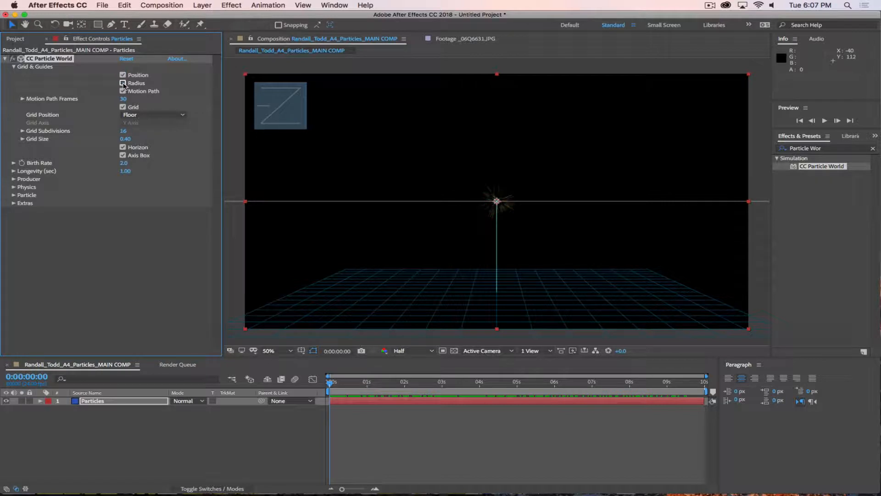
# Step: Toggle the Motion Path and Grid guides off and back on
pyautogui.click(123, 91)
pyautogui.click(122, 91)
pyautogui.click(123, 107)
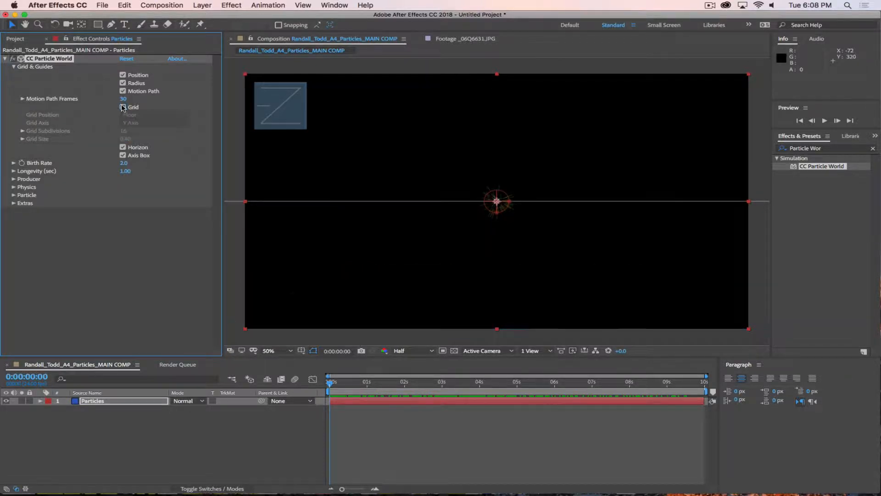
pyautogui.click(123, 107)
pyautogui.click(122, 107)
pyautogui.click(123, 107)
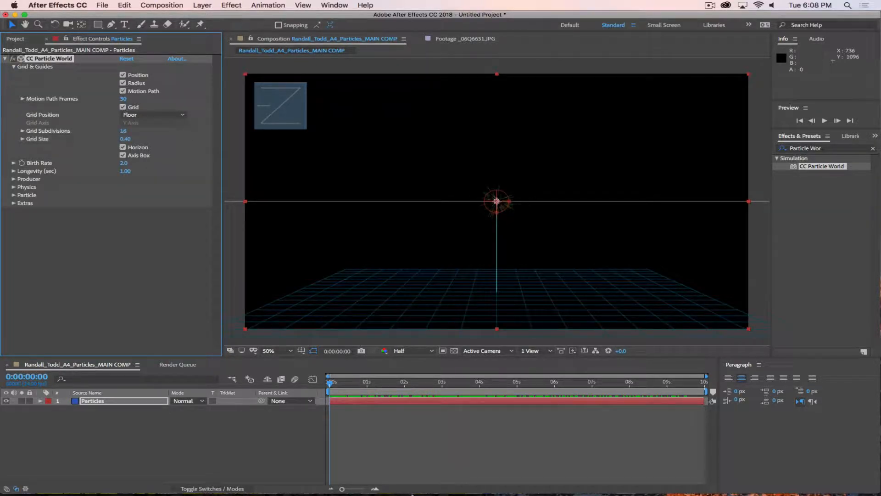
# Step: Preview the particle fountain, then reselect the effect so its guides show again
pyautogui.moveTo(331, 383)
pyautogui.mouseDown()
pyautogui.moveTo(565, 392)
pyautogui.moveTo(329, 390)
pyautogui.mouseUp()
pyautogui.click(277, 443)
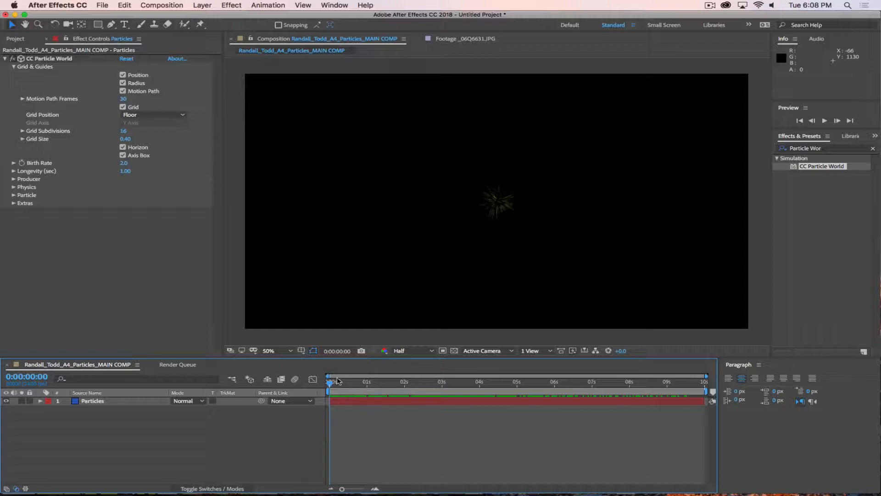
pyautogui.press('space')
pyautogui.press('space')
pyautogui.moveTo(307, 384)
pyautogui.mouseDown()
pyautogui.moveTo(484, 398)
pyautogui.moveTo(296, 398)
pyautogui.mouseUp()
pyautogui.press('space')
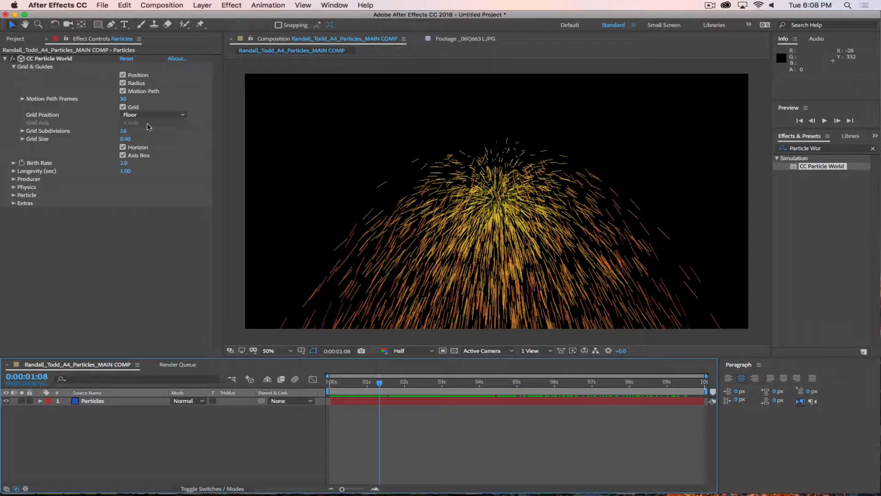
pyautogui.click(106, 402)
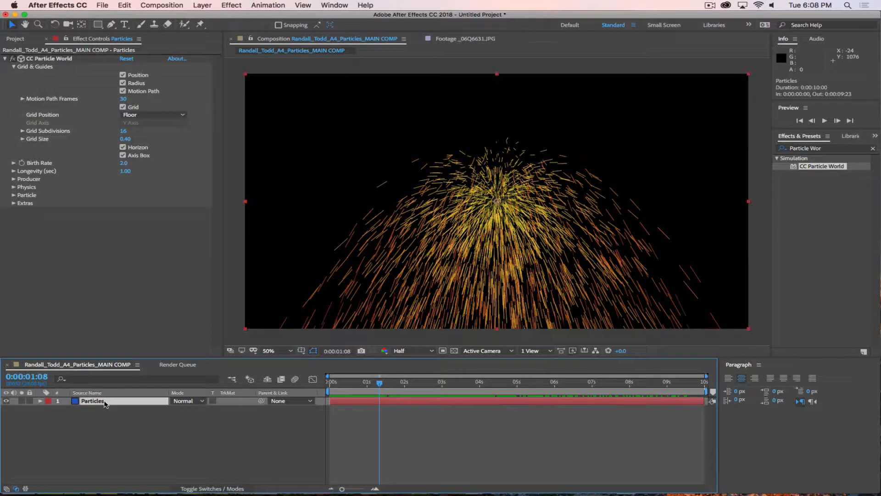
pyautogui.click(56, 59)
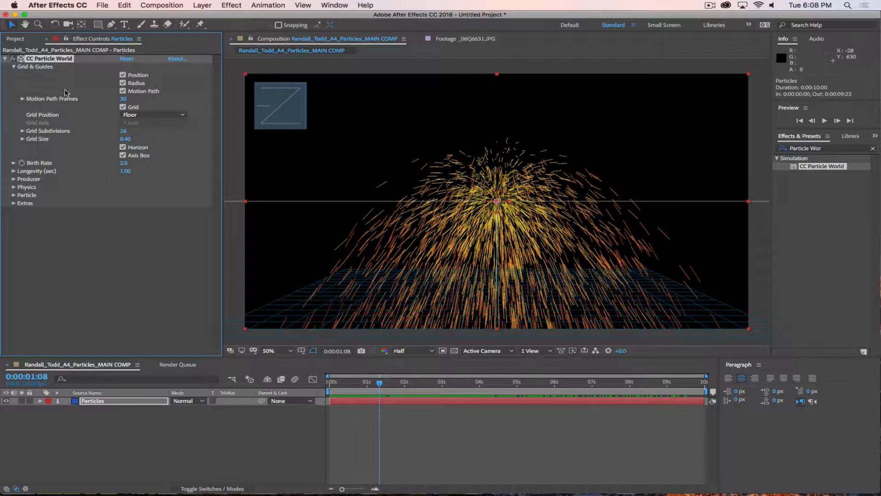
pyautogui.click(137, 116)
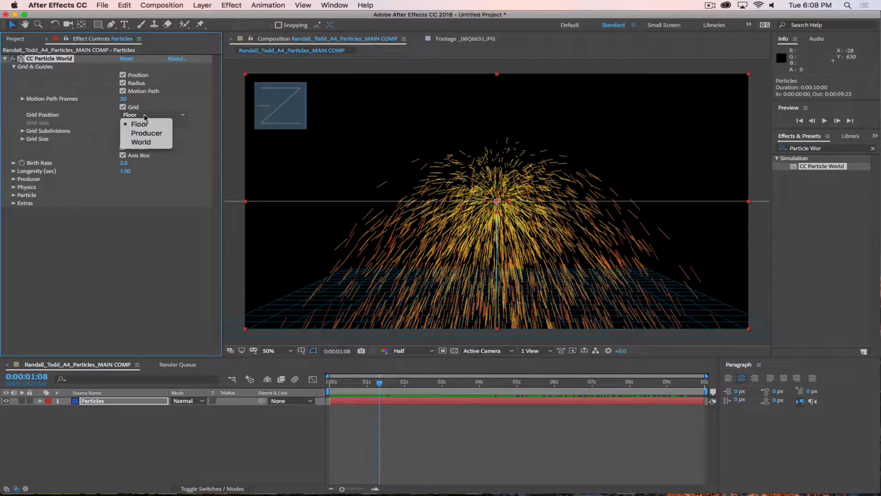
pyautogui.click(152, 118)
pyautogui.click(148, 117)
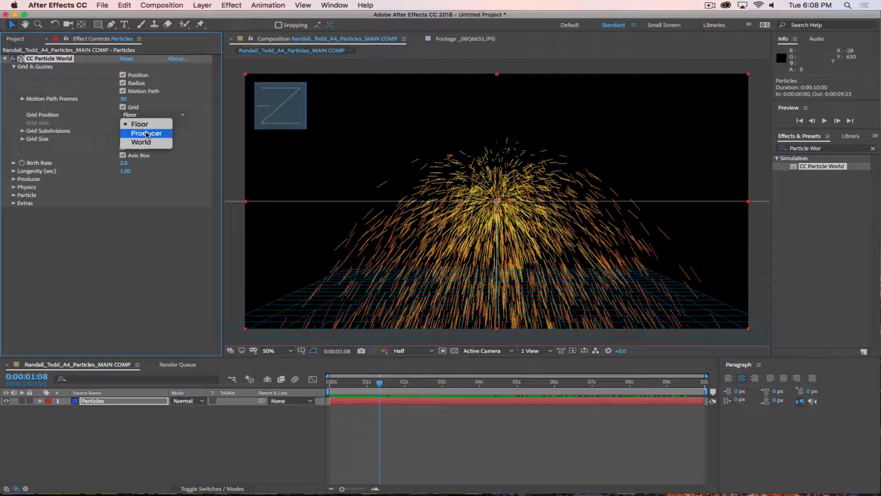
pyautogui.click(140, 134)
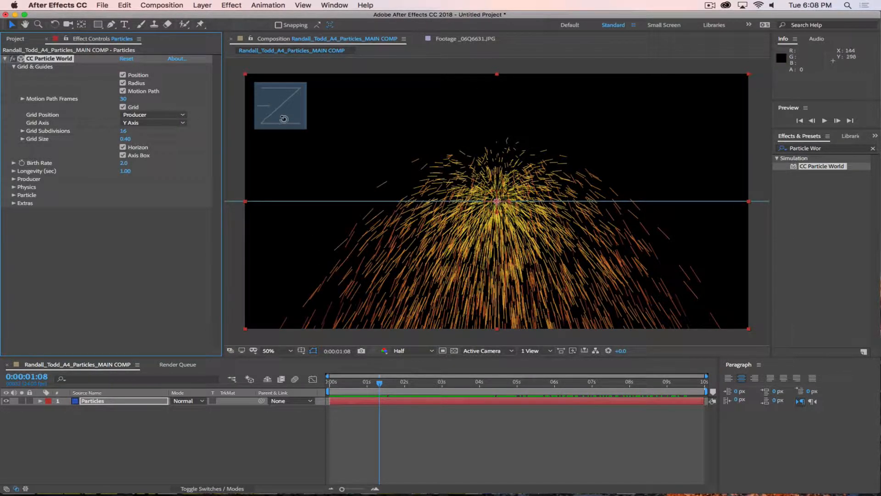
pyautogui.moveTo(280, 115)
pyautogui.mouseDown()
pyautogui.moveTo(281, 122)
pyautogui.moveTo(274, 118)
pyautogui.moveTo(293, 115)
pyautogui.moveTo(254, 96)
pyautogui.moveTo(250, 106)
pyautogui.moveTo(275, 110)
pyautogui.mouseUp()
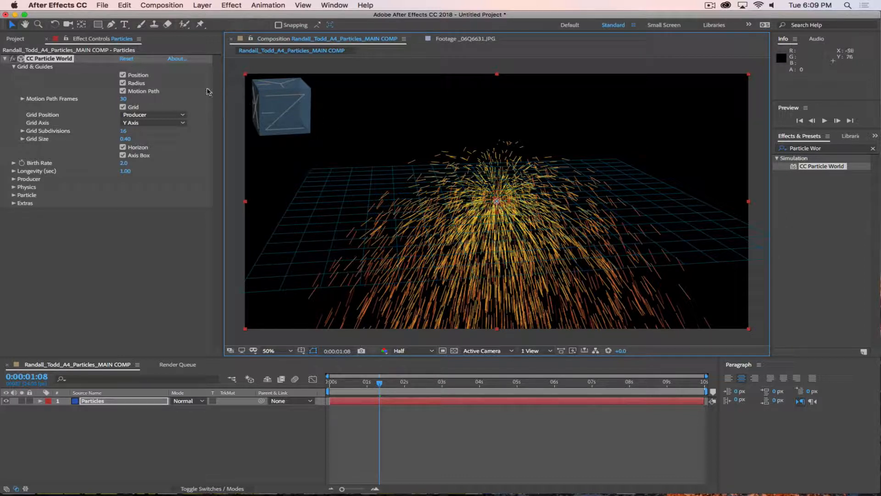
pyautogui.click(127, 59)
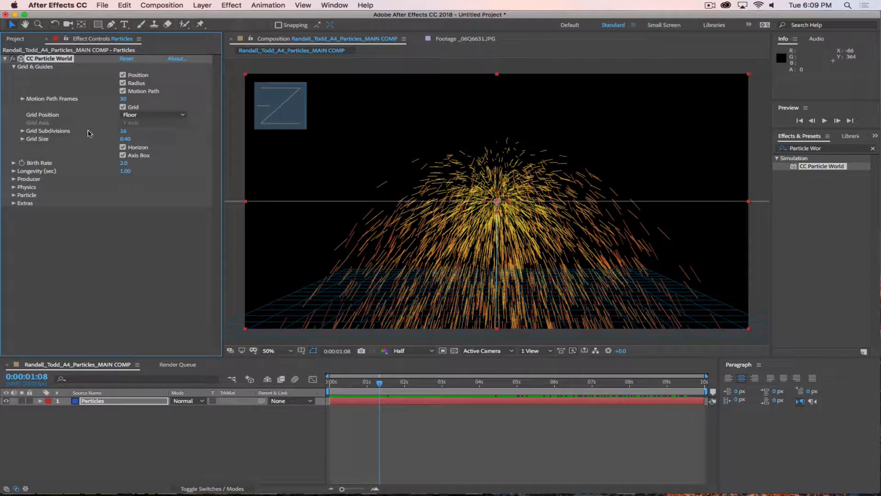
# Step: Set Grid Subdivisions to 15 and Grid Size to 0.38, toggling Horizon and Axis Box off and on
pyautogui.moveTo(122, 130); pyautogui.dragTo(122, 131)
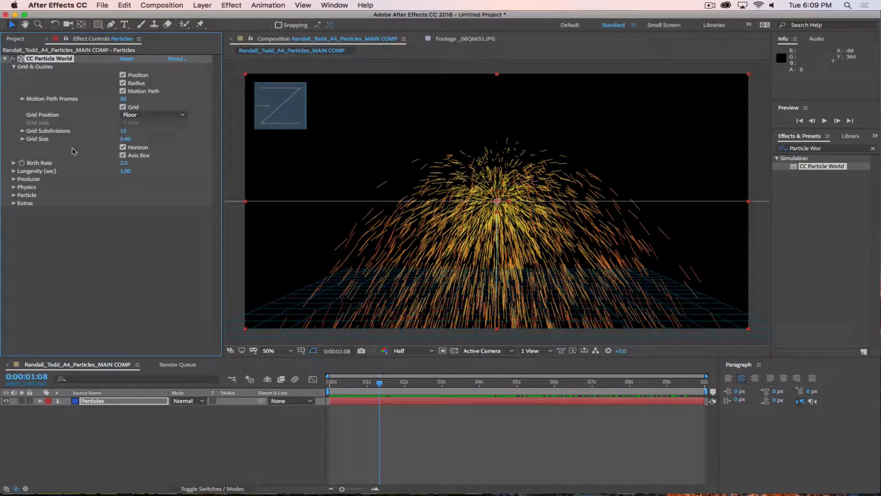
pyautogui.click(121, 147)
pyautogui.click(121, 147)
pyautogui.click(122, 156)
pyautogui.click(122, 156)
pyautogui.moveTo(132, 138); pyautogui.dragTo(127, 141)
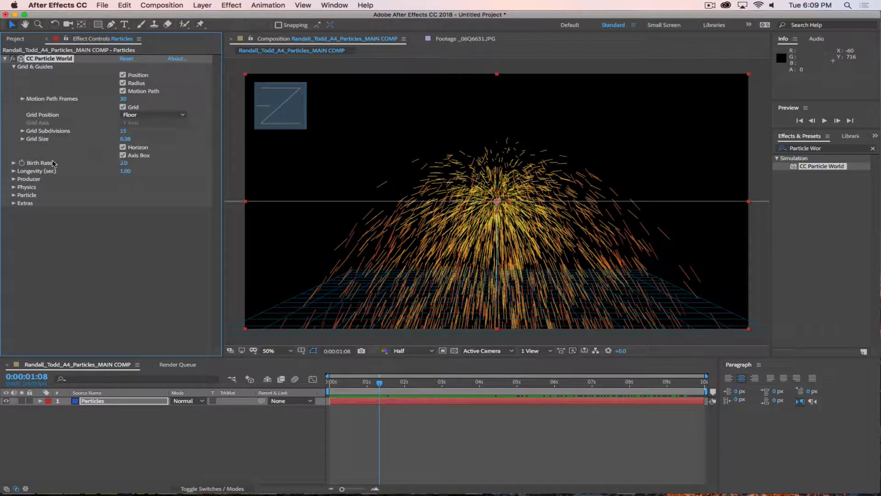
# Step: Reveal Birth Rate and test high values up to 317.5 with a preview
pyautogui.click(13, 67)
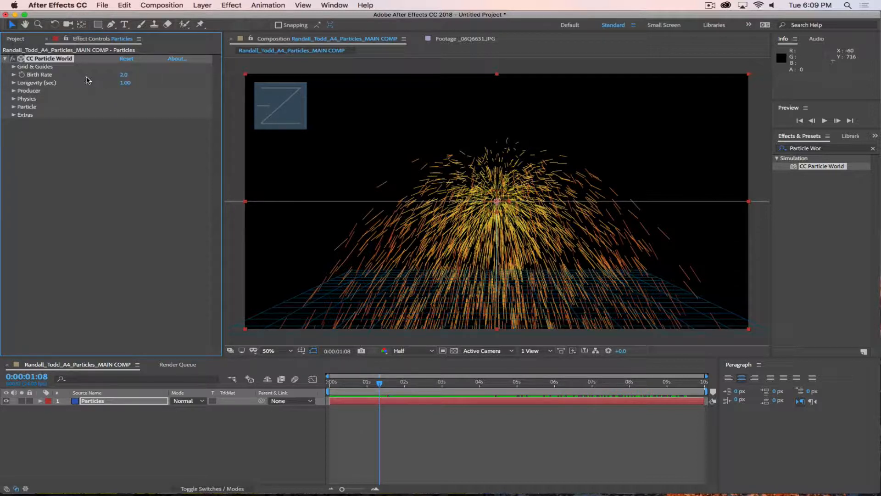
pyautogui.click(14, 75)
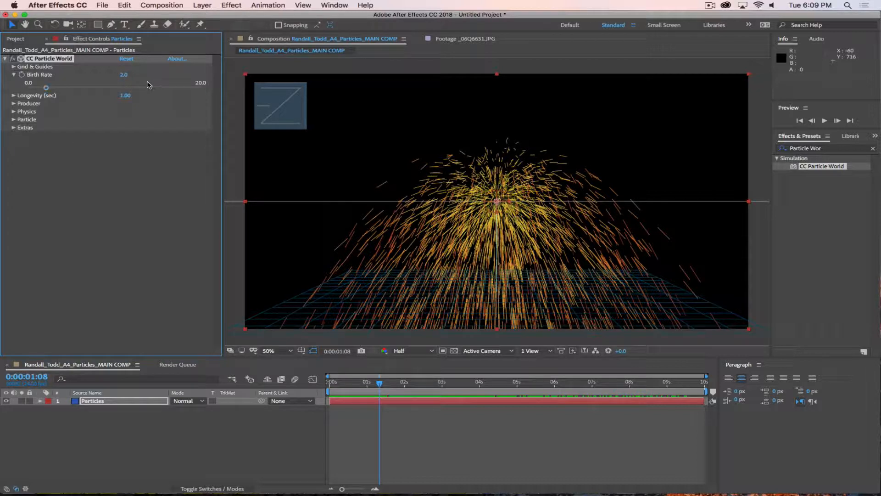
pyautogui.moveTo(123, 75); pyautogui.dragTo(208, 78)
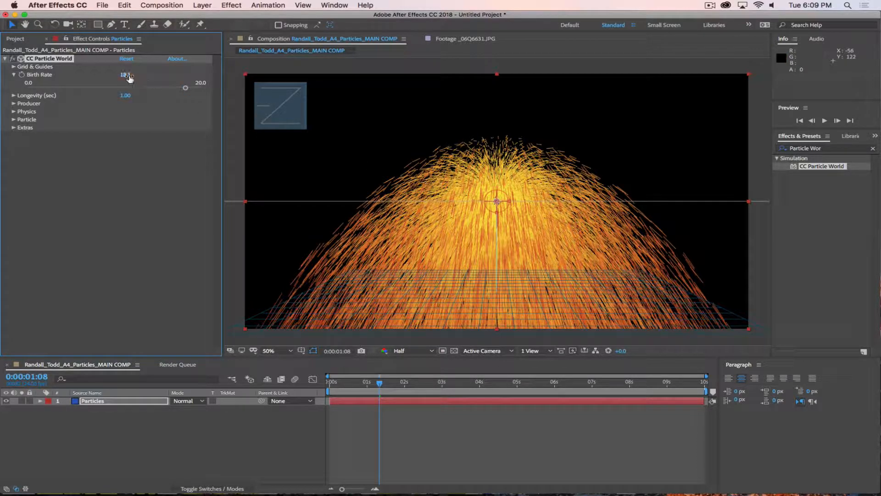
pyautogui.moveTo(125, 74); pyautogui.dragTo(780, 105)
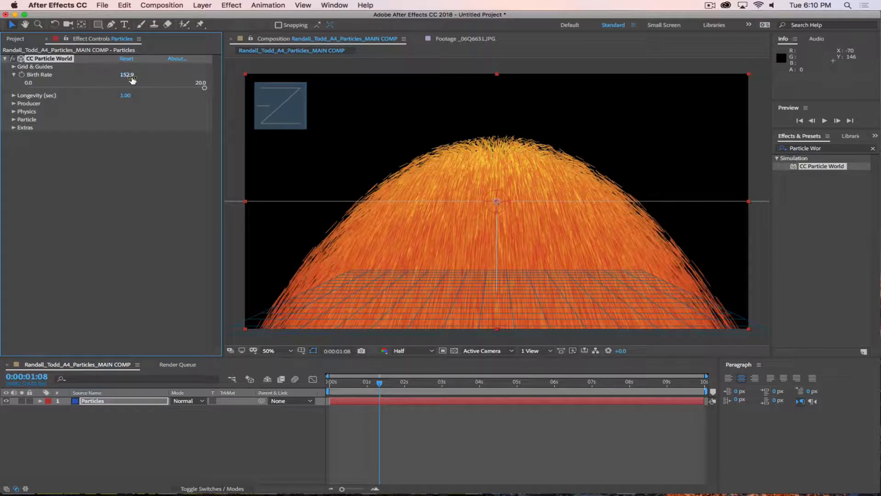
pyautogui.moveTo(129, 76); pyautogui.dragTo(269, 101)
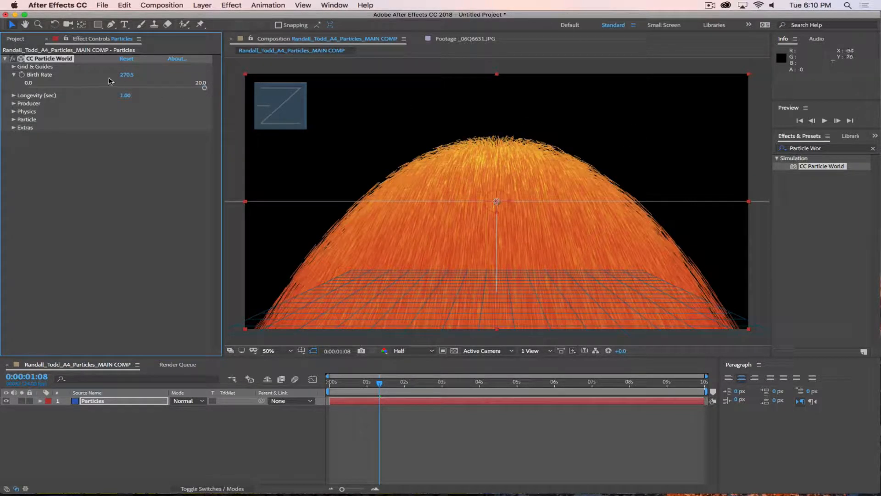
pyautogui.moveTo(127, 75); pyautogui.dragTo(377, 80)
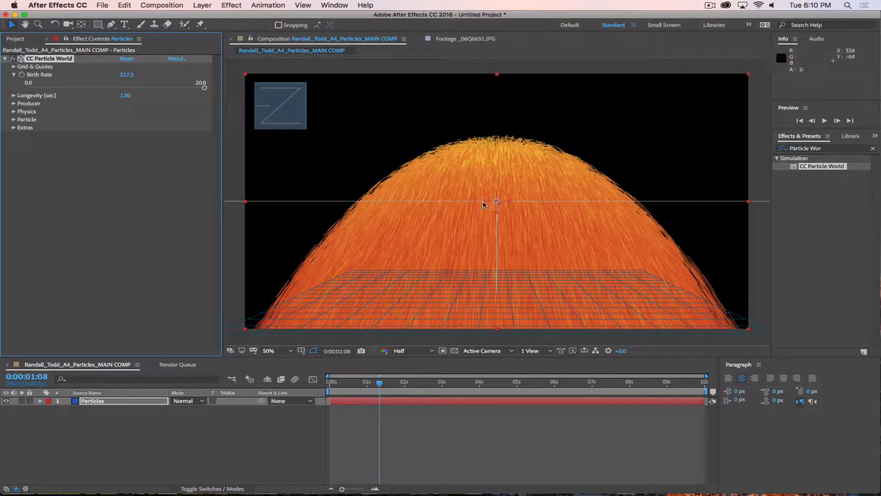
pyautogui.click(383, 404)
pyautogui.press('space')
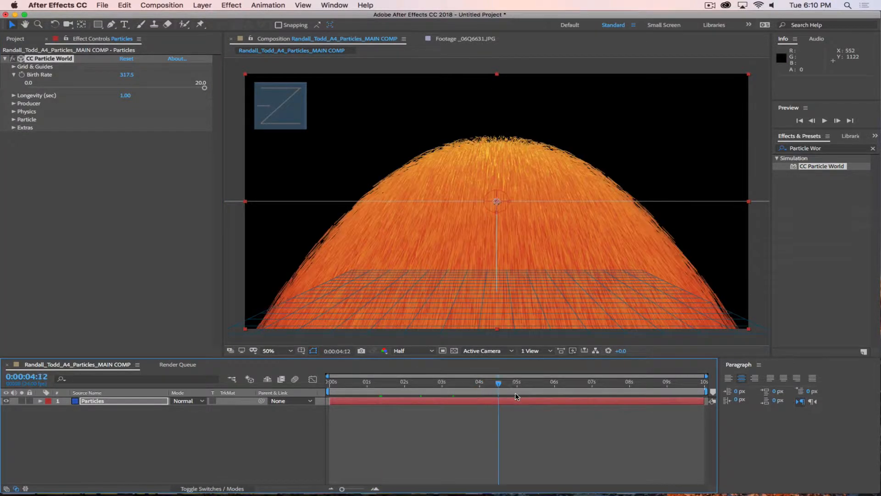
pyautogui.press('space')
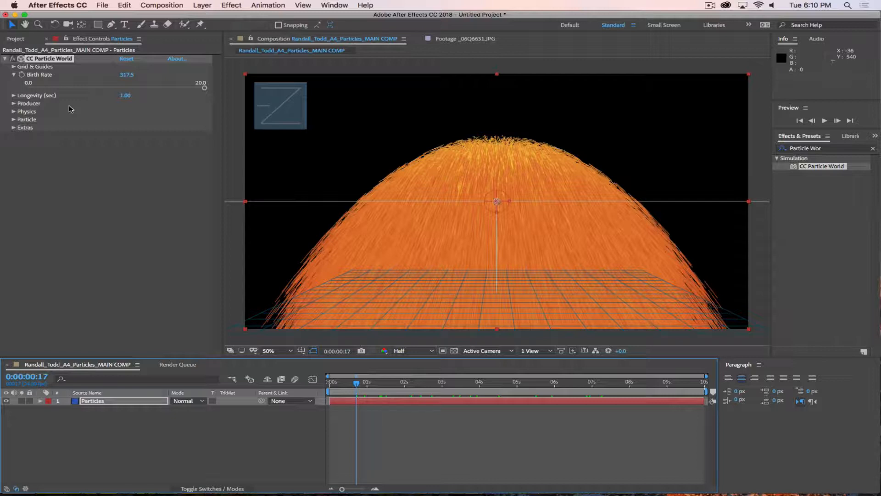
# Step: Reset Birth Rate, set it to 4.5, and return to frame 0
pyautogui.click(126, 59)
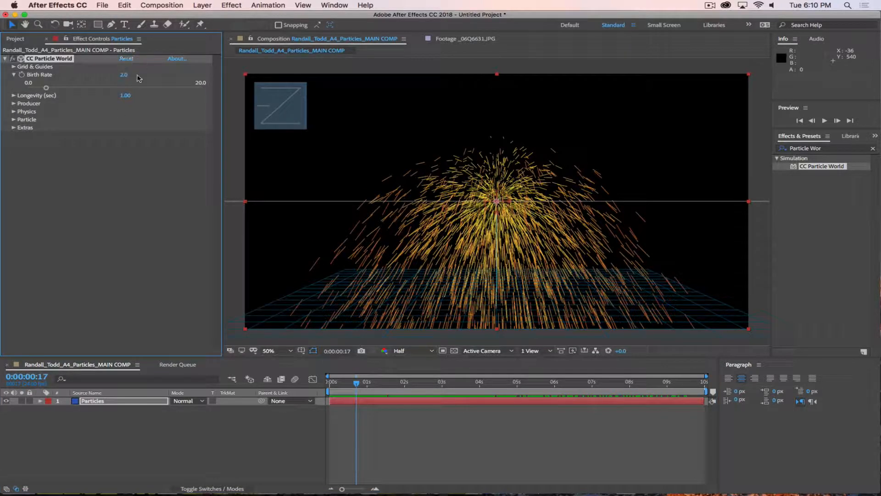
pyautogui.moveTo(46, 88); pyautogui.dragTo(68, 98)
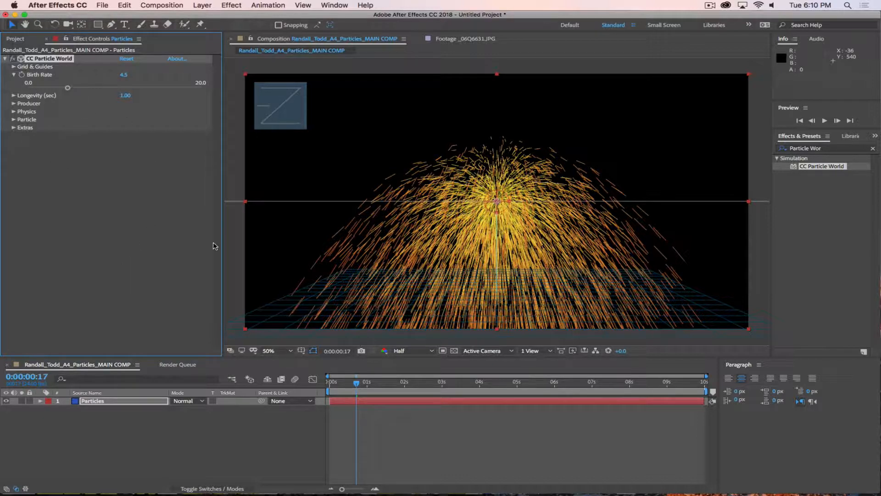
pyautogui.moveTo(357, 383); pyautogui.dragTo(329, 385)
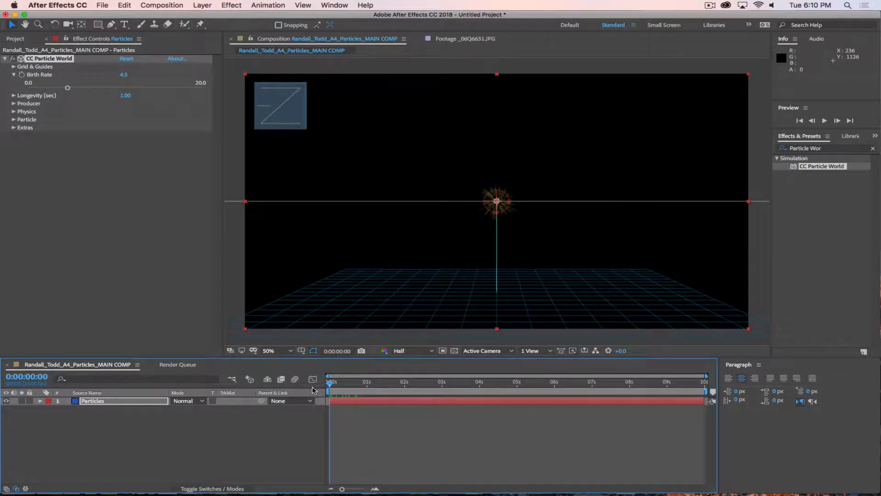
# Step: Enable Birth Rate animation and show its track with U in a taller timeline
pyautogui.click(21, 75)
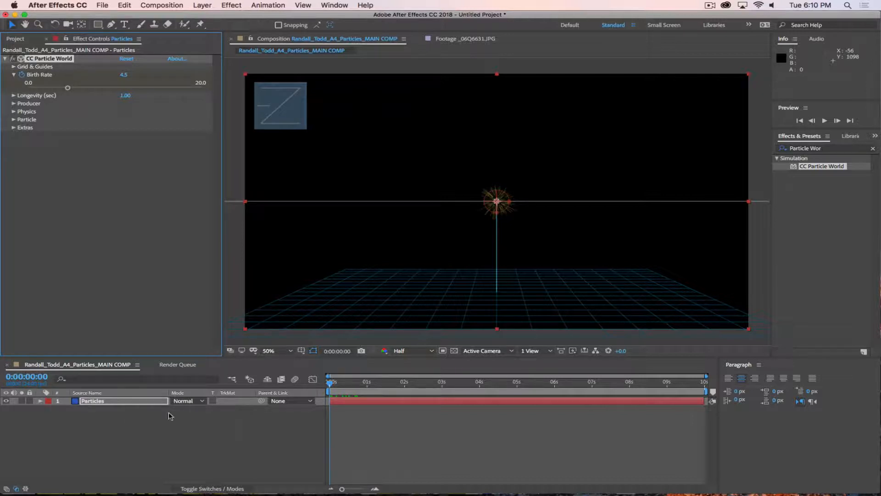
pyautogui.click(127, 402)
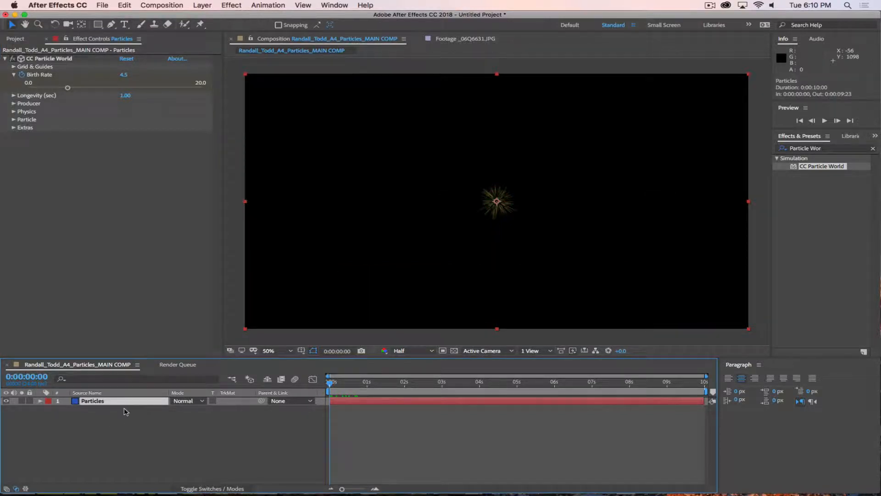
pyautogui.press('u')
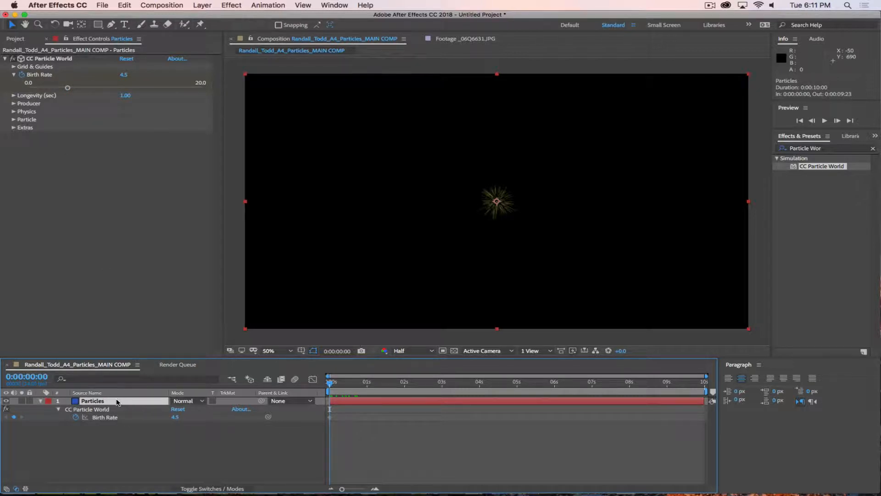
pyautogui.moveTo(301, 358); pyautogui.dragTo(301, 329)
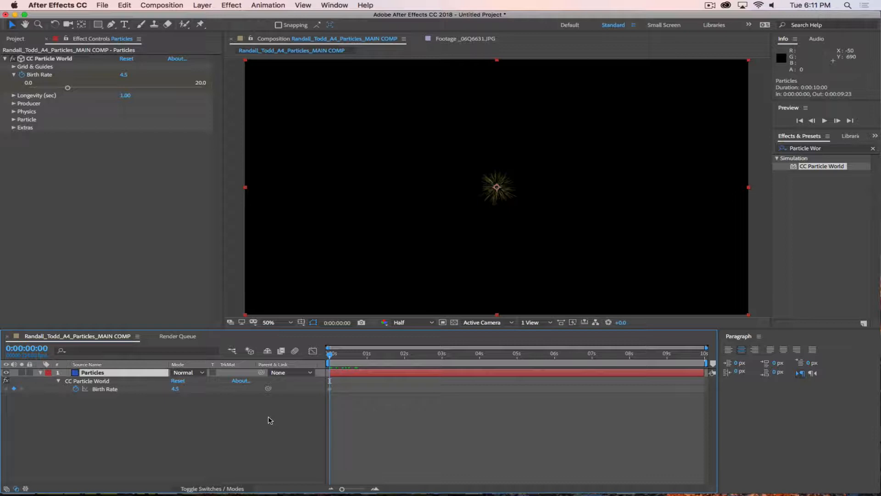
# Step: Set Birth Rate to 0 and move the playhead to frame 0:23
pyautogui.moveTo(333, 357)
pyautogui.mouseDown()
pyautogui.moveTo(358, 358)
pyautogui.moveTo(323, 356)
pyautogui.mouseUp()
pyautogui.click(174, 390)
pyautogui.write('0')
pyautogui.press('Return')
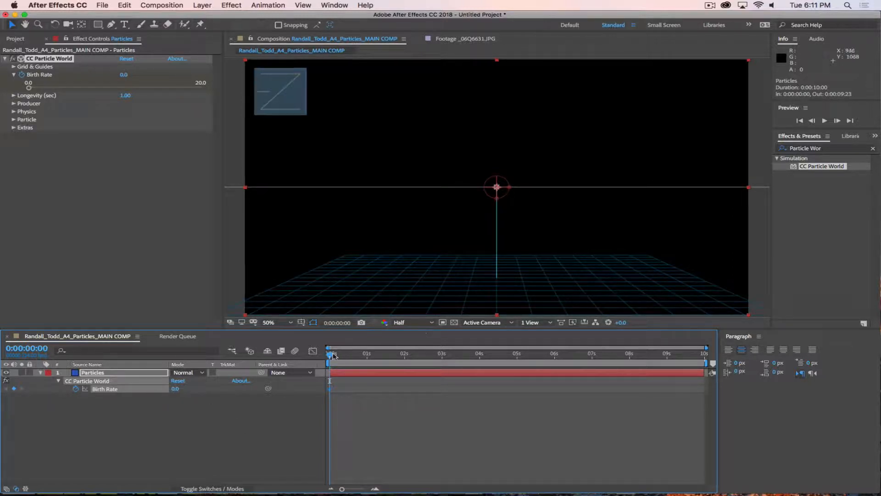
pyautogui.moveTo(330, 354); pyautogui.dragTo(367, 362)
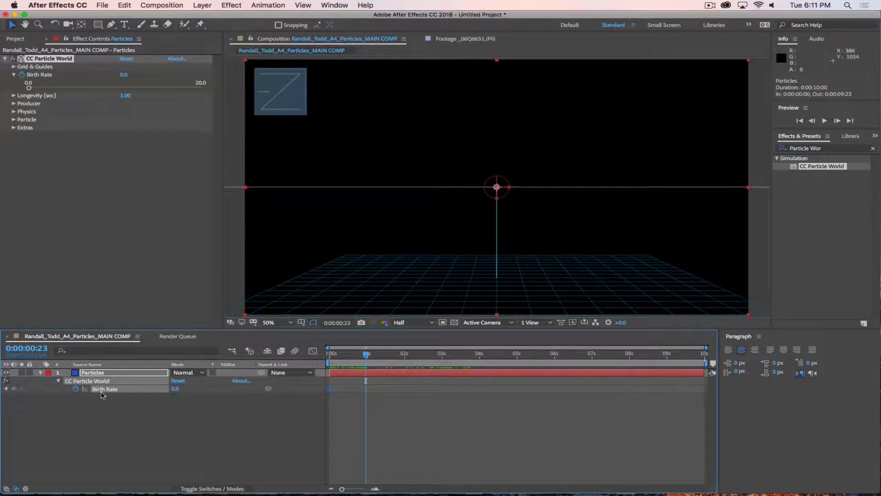
# Step: Keyframe Birth Rate at 0 on 0:23, 10 at 1:00, and 0 at 1:03
pyautogui.click(14, 388)
pyautogui.press('pagedown')
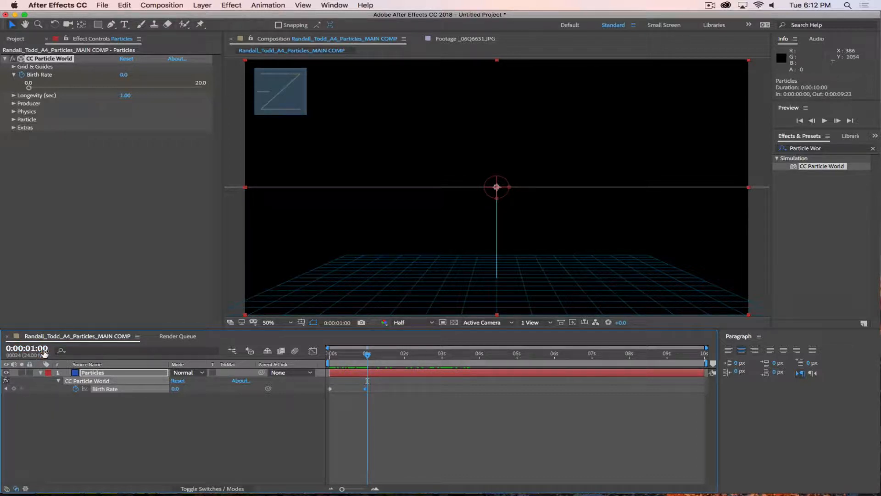
pyautogui.click(175, 388)
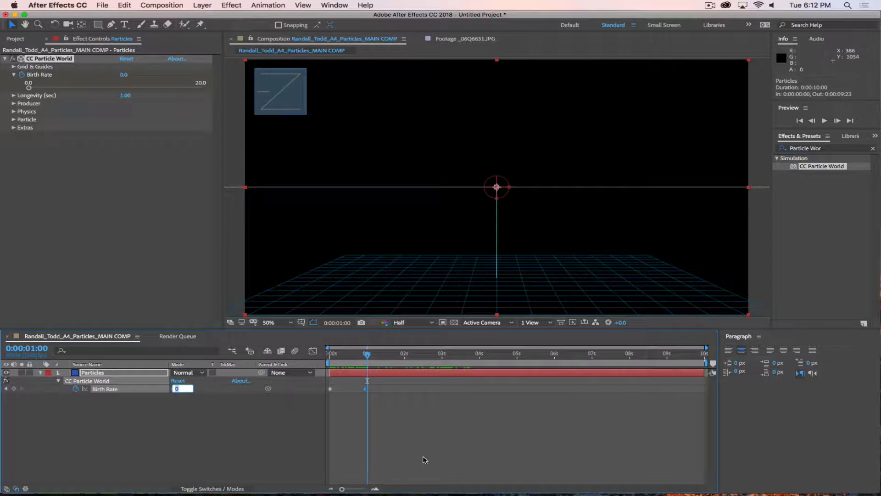
pyautogui.press('Return')
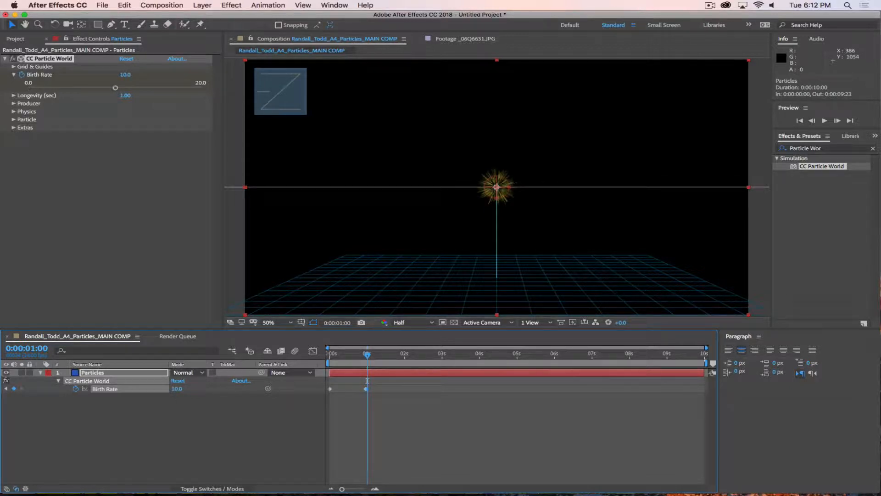
pyautogui.moveTo(367, 380); pyautogui.dragTo(371, 381)
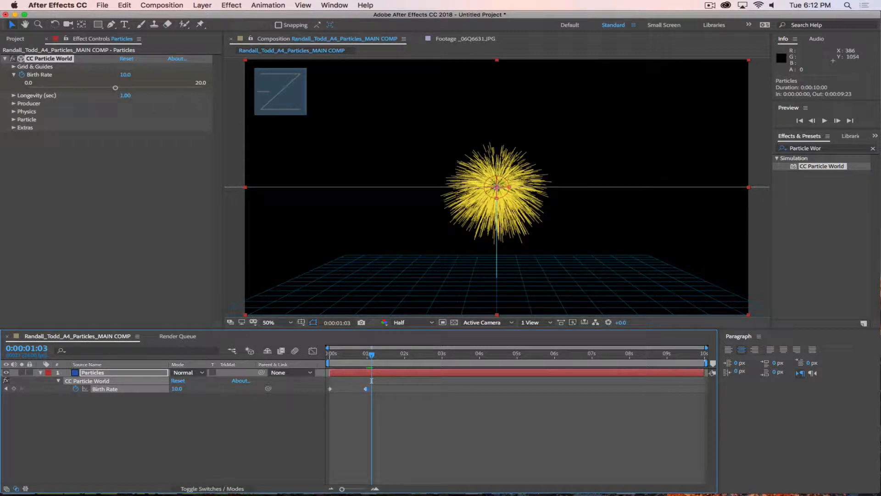
pyautogui.click(177, 389)
pyautogui.press('Return')
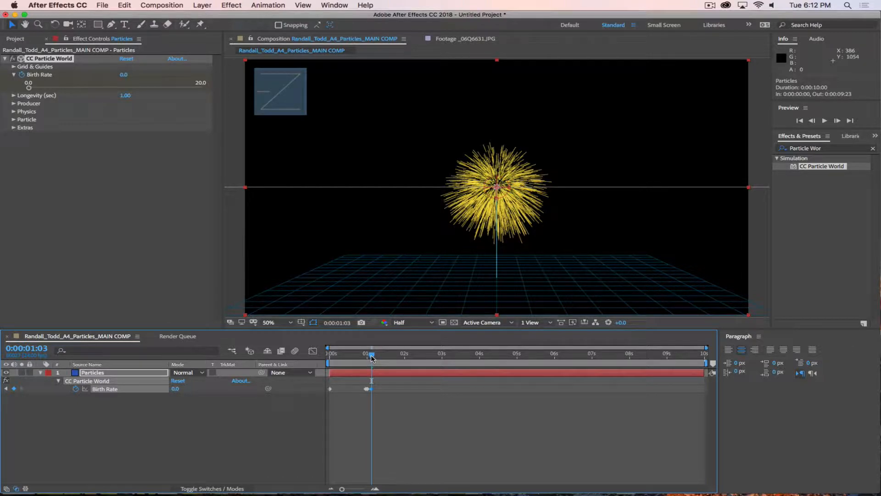
# Step: Preview the single particle burst from the start
pyautogui.moveTo(371, 357); pyautogui.dragTo(303, 356)
pyautogui.press('space')
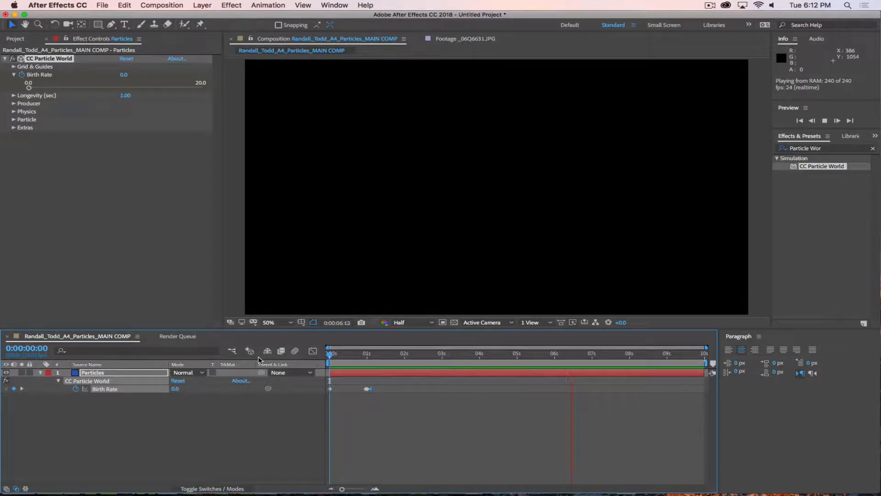
pyautogui.press('space')
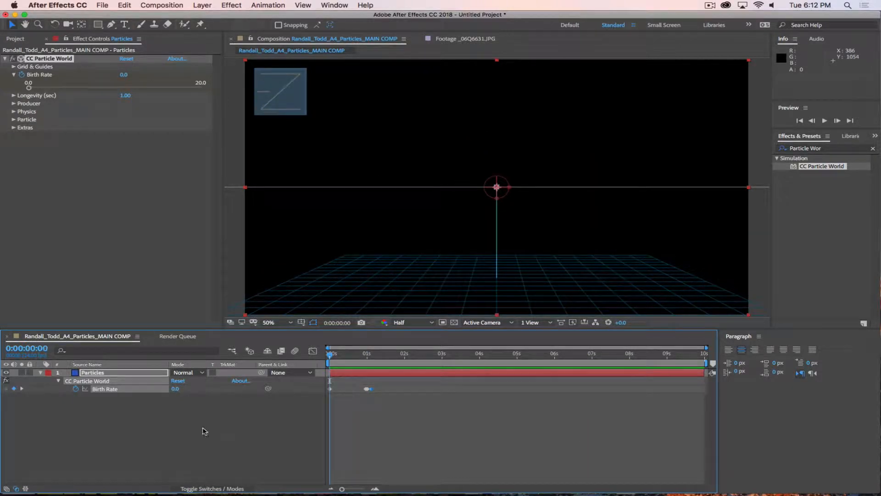
# Step: Zoom the timeline and step through the Birth Rate keyframes to follow the burst
pyautogui.moveTo(386, 356); pyautogui.dragTo(366, 358)
pyautogui.press('=')
pyautogui.press('=')
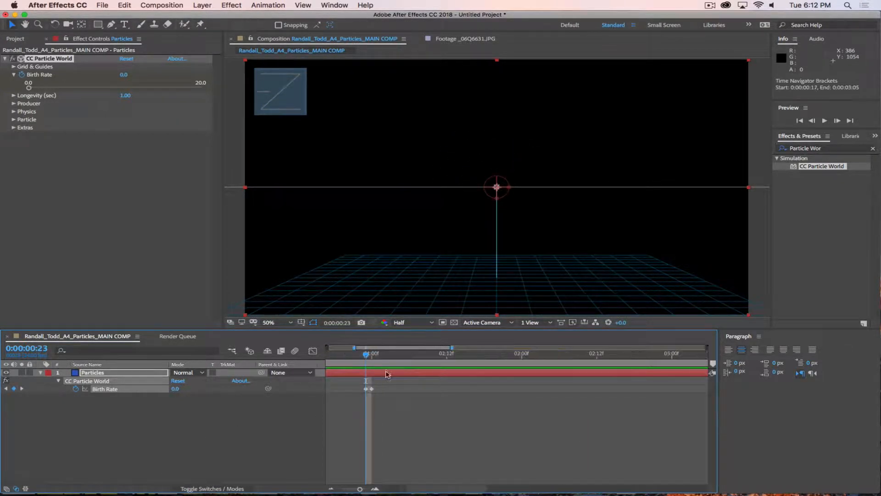
pyautogui.moveTo(416, 490); pyautogui.dragTo(375, 488)
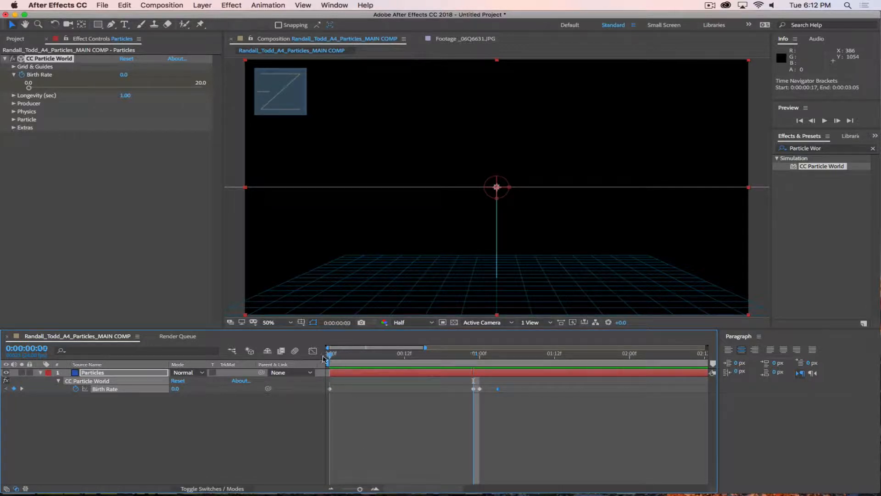
pyautogui.click(331, 354)
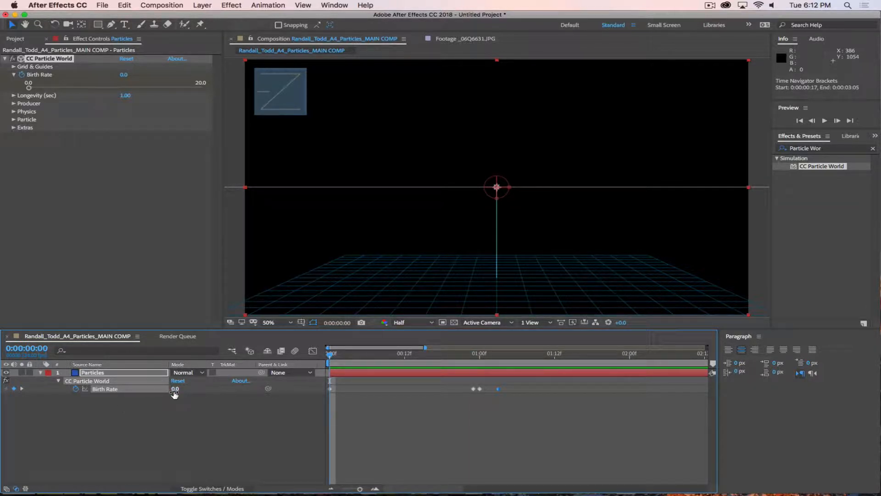
pyautogui.click(361, 354)
pyautogui.moveTo(389, 364); pyautogui.dragTo(474, 373)
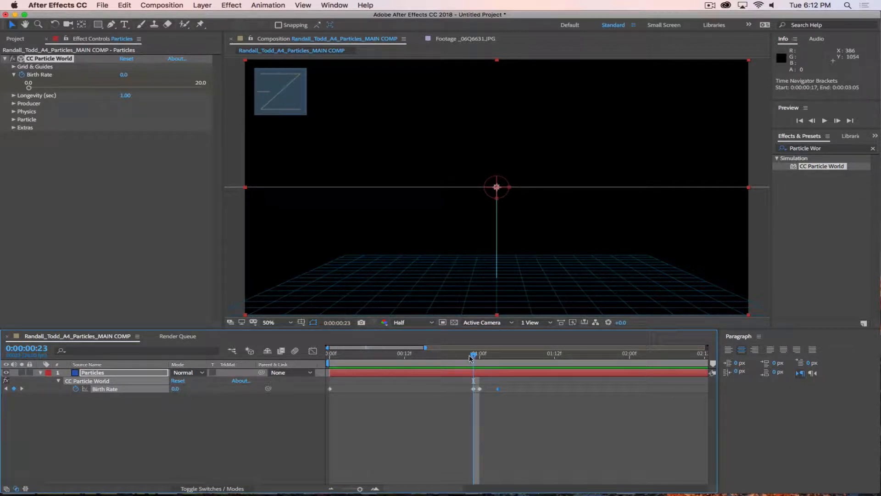
pyautogui.moveTo(474, 358); pyautogui.dragTo(480, 358)
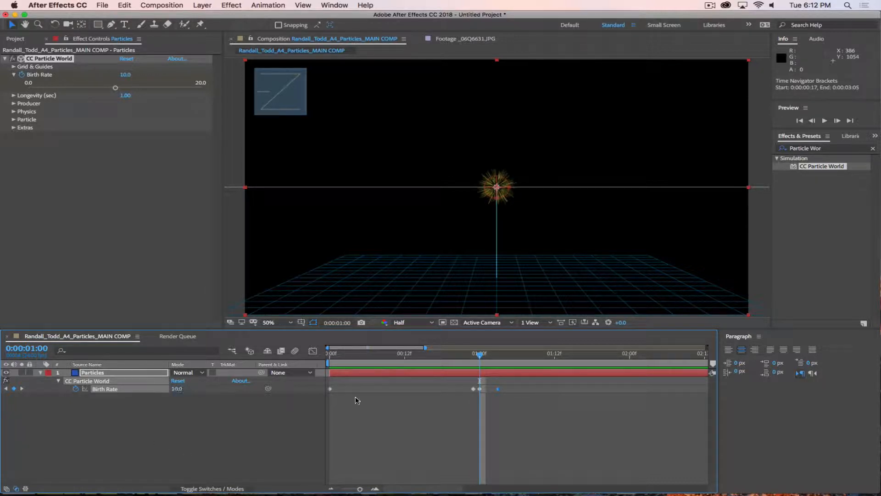
pyautogui.moveTo(480, 355); pyautogui.dragTo(499, 355)
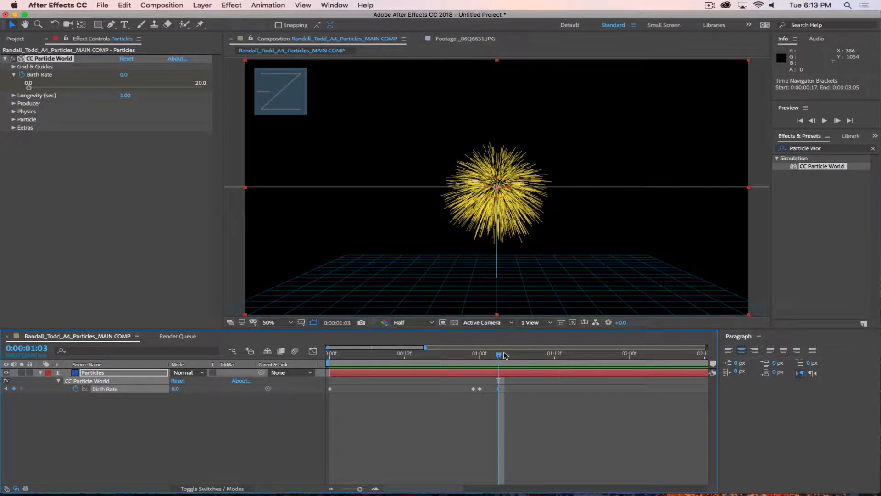
pyautogui.moveTo(507, 360); pyautogui.dragTo(598, 371)
pyautogui.press('-')
pyautogui.press('-')
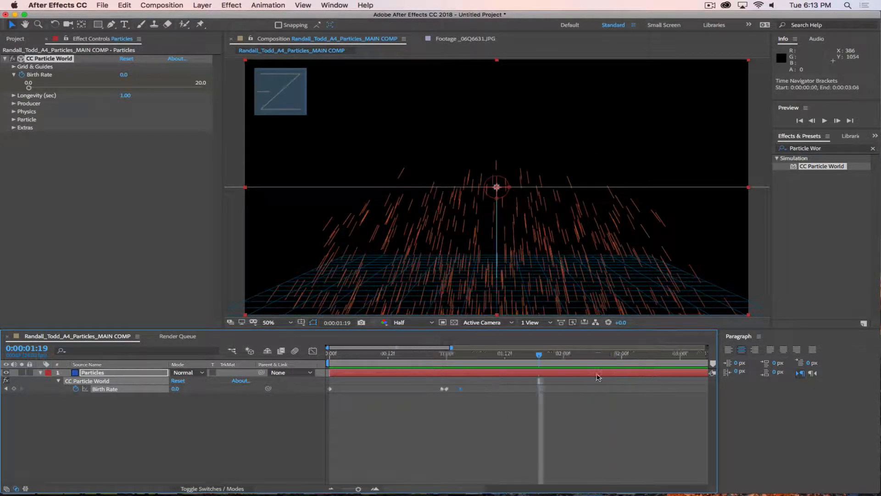
pyautogui.moveTo(485, 362)
pyautogui.mouseDown()
pyautogui.moveTo(530, 363)
pyautogui.moveTo(477, 363)
pyautogui.moveTo(502, 363)
pyautogui.mouseUp()
# Step: End the work area at 0:00:02:03 and preview the trimmed loop
pyautogui.press('n')
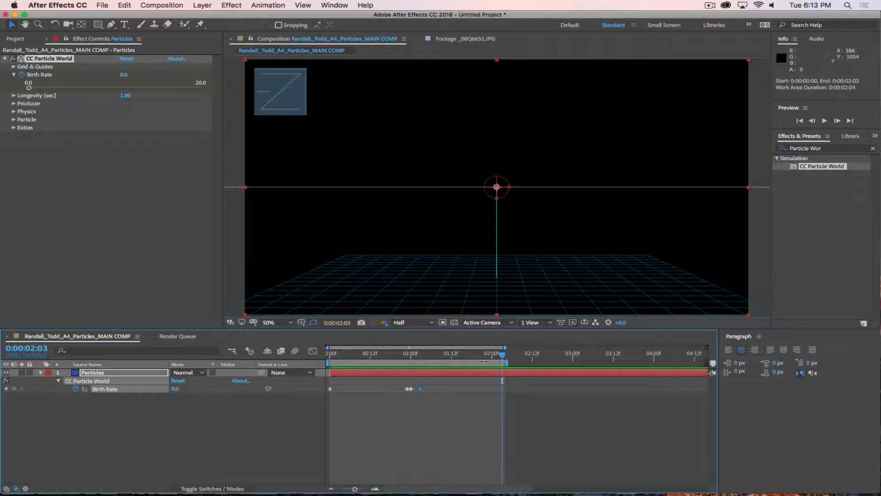
pyautogui.press('space')
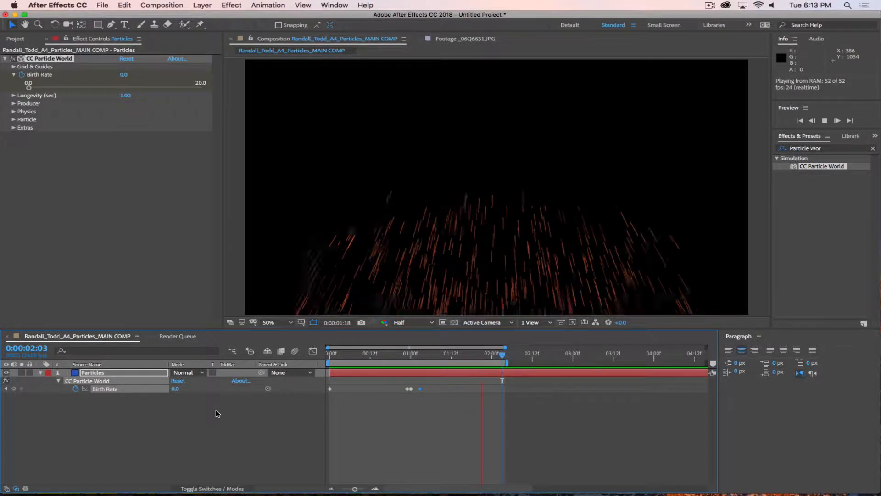
pyautogui.press('space')
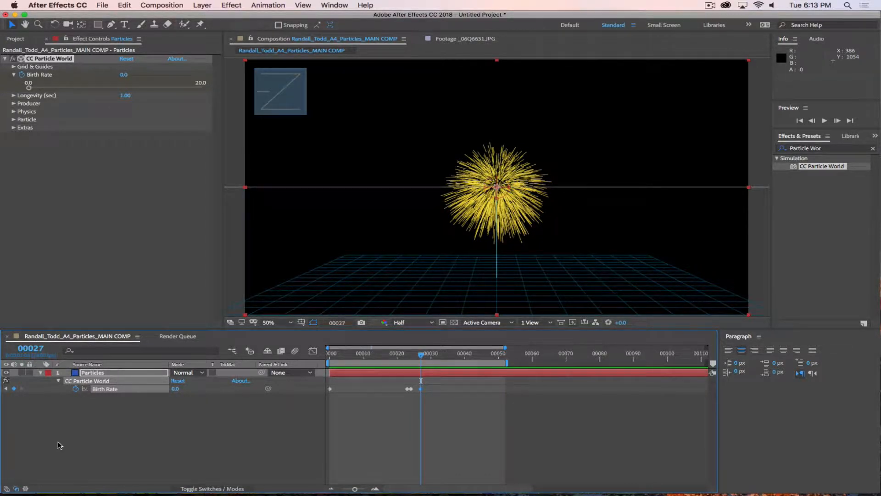
# Step: Switch the time display to frames and back, then replay the burst from the start
pyautogui.keyDown('super'); pyautogui.click(33, 349); pyautogui.keyUp('super')
pyautogui.keyDown('super'); pyautogui.click(28, 357); pyautogui.keyUp('super')
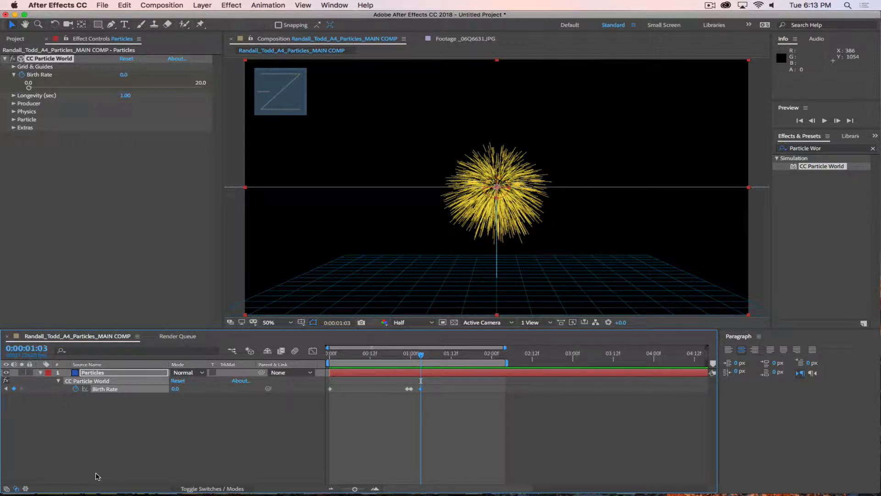
pyautogui.press('Home')
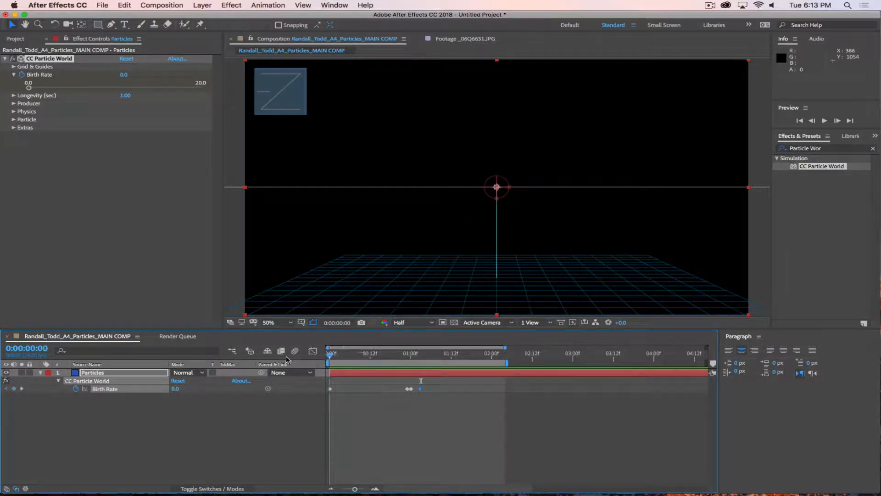
pyautogui.press('space')
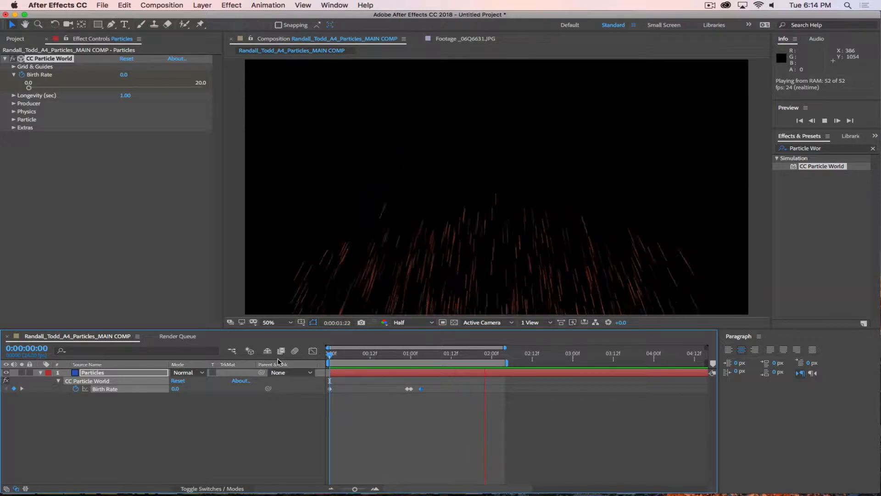
pyautogui.click(709, 5)
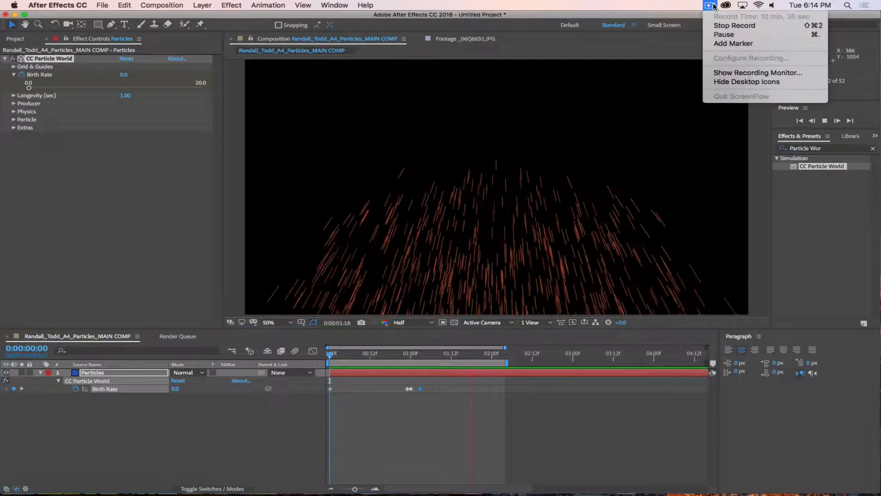
pyautogui.click(723, 35)
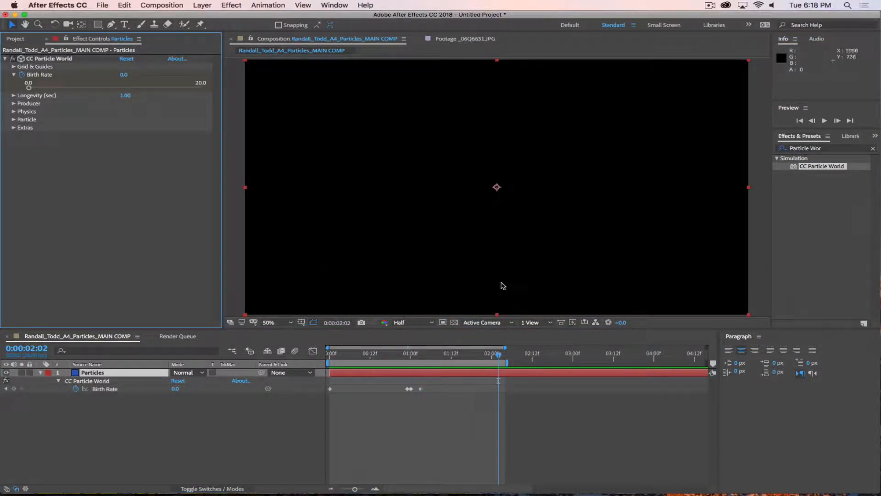
# Step: Preview the particle burst from the start of the composition
pyautogui.moveTo(476, 355); pyautogui.dragTo(269, 358)
pyautogui.press('space')
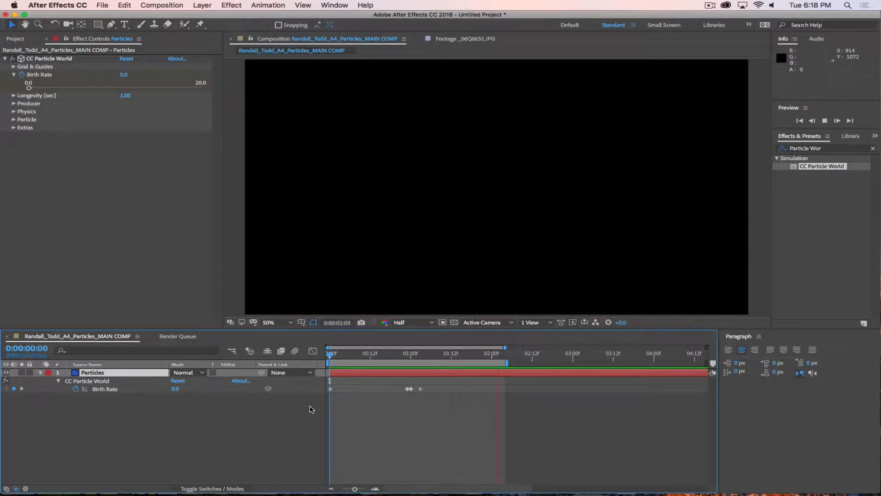
pyautogui.press('space')
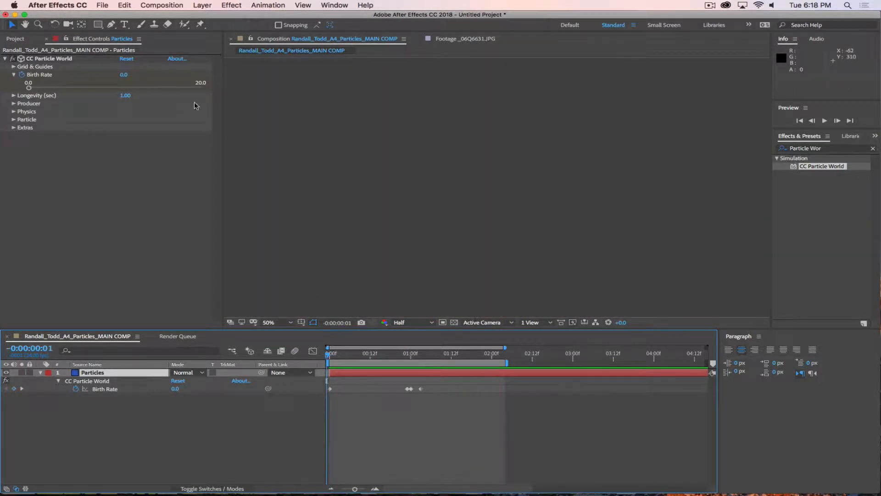
# Step: Set particle Longevity to 2.00 seconds
pyautogui.click(13, 95)
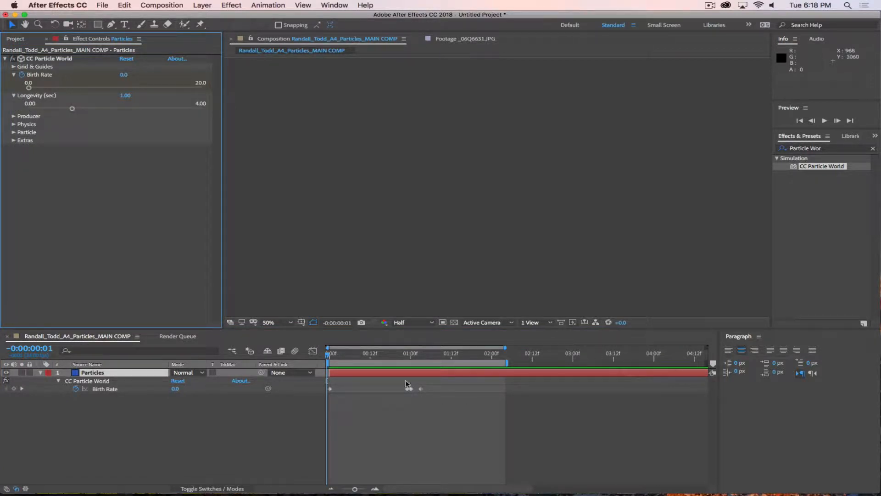
pyautogui.moveTo(328, 354)
pyautogui.mouseDown()
pyautogui.moveTo(443, 359)
pyautogui.moveTo(397, 359)
pyautogui.moveTo(503, 382)
pyautogui.moveTo(324, 381)
pyautogui.moveTo(473, 380)
pyautogui.moveTo(457, 380)
pyautogui.mouseUp()
pyautogui.click(125, 95)
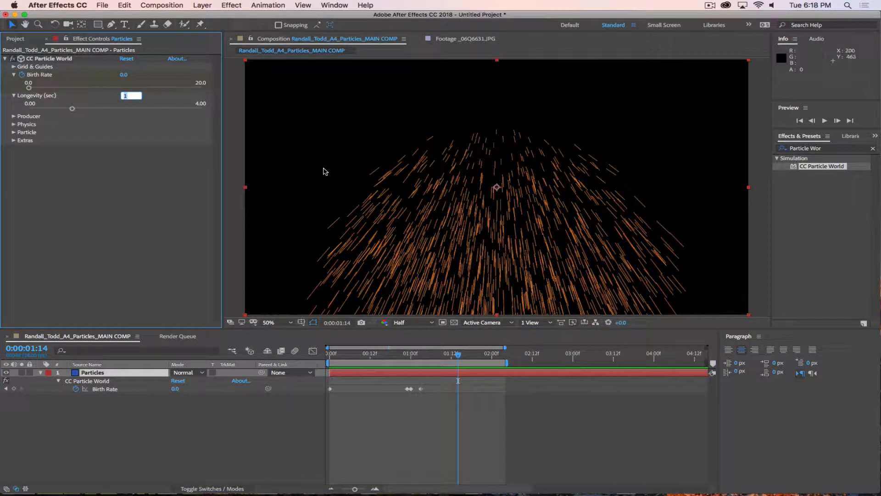
pyautogui.write('2')
pyautogui.press('Return')
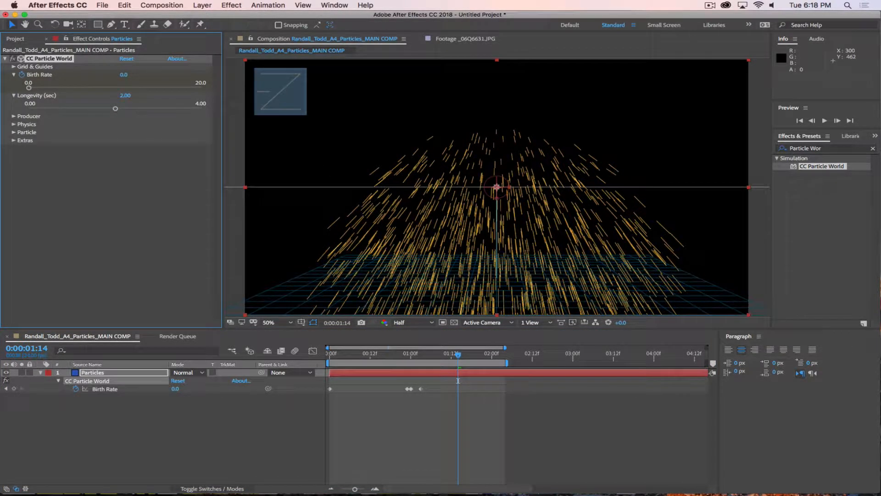
# Step: Zoom the timeline out to ten seconds, end the work area near 5 seconds, and preview
pyautogui.moveTo(507, 362); pyautogui.dragTo(711, 362)
pyautogui.moveTo(354, 488); pyautogui.dragTo(341, 489)
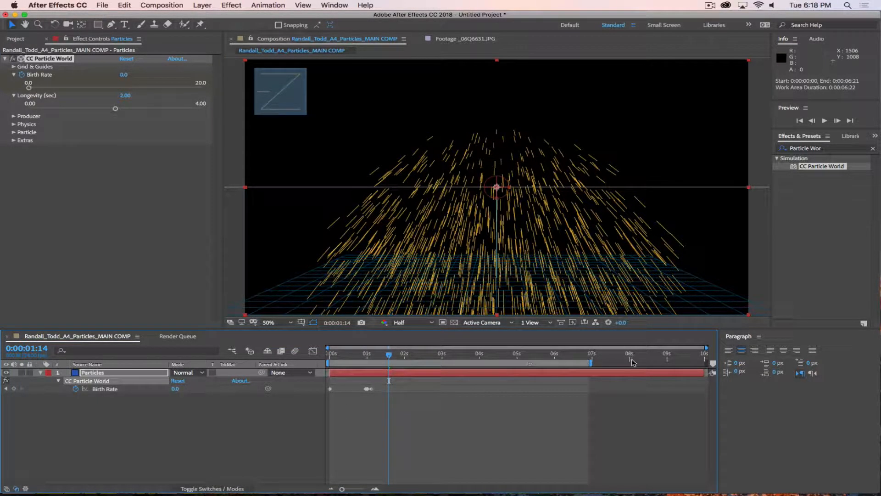
pyautogui.moveTo(591, 362); pyautogui.dragTo(518, 363)
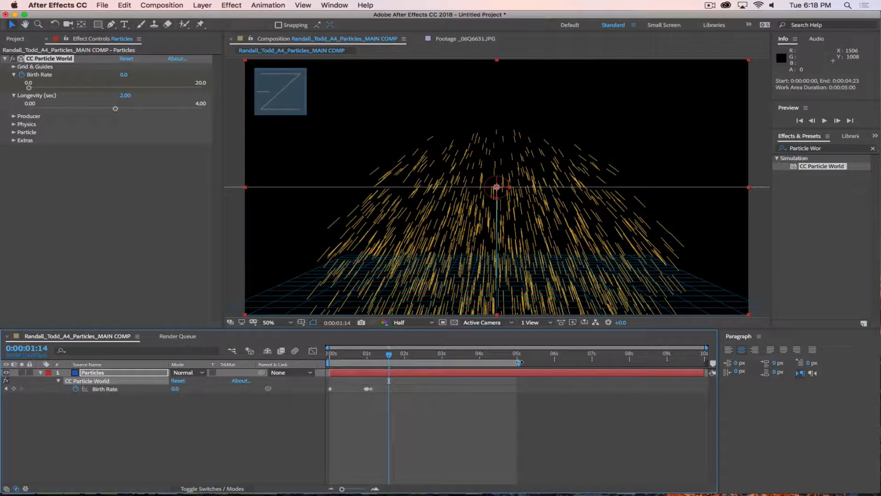
pyautogui.press('space')
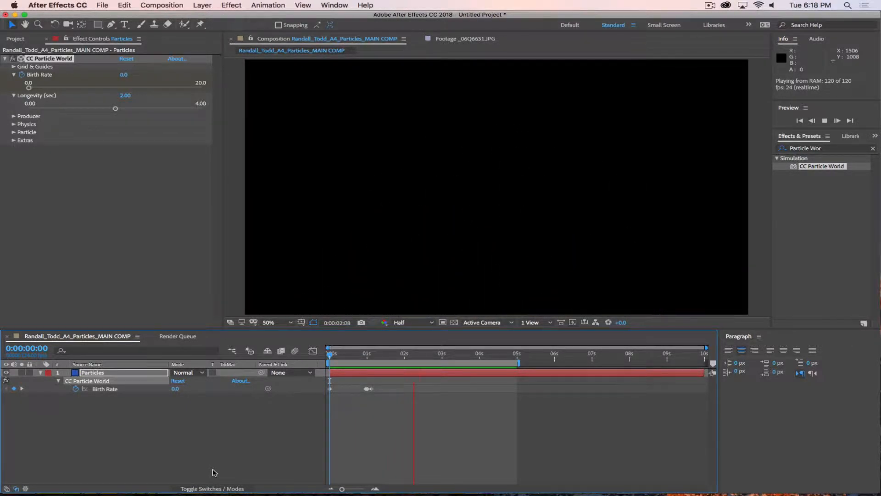
pyautogui.press('space')
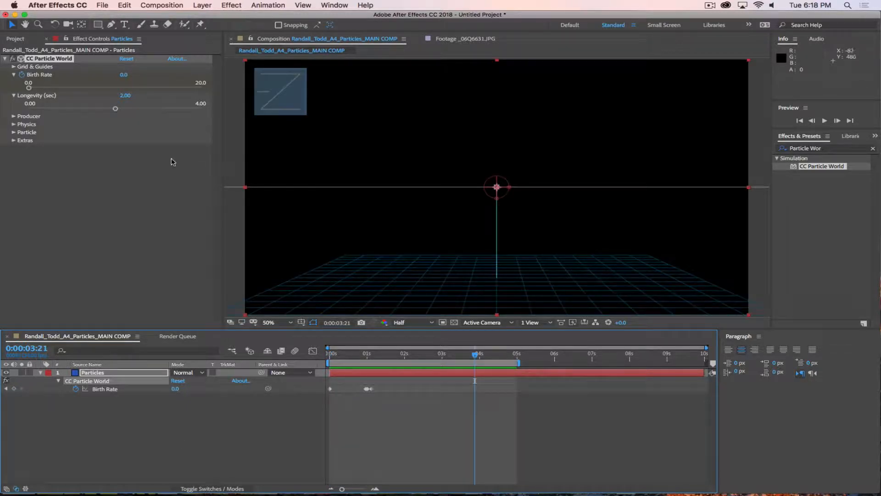
# Step: Collapse and re-expand the Particles layer so all CC Particle World property groups show
pyautogui.click(56, 381)
pyautogui.click(40, 373)
pyautogui.click(40, 372)
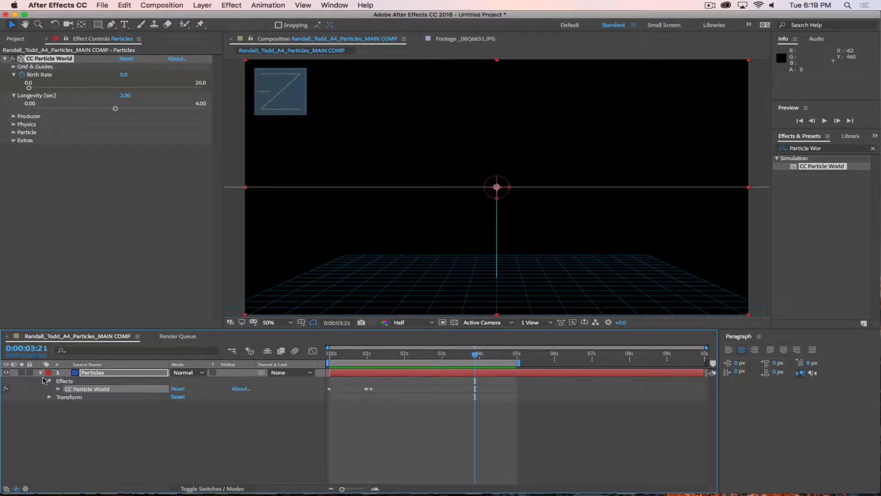
pyautogui.click(58, 389)
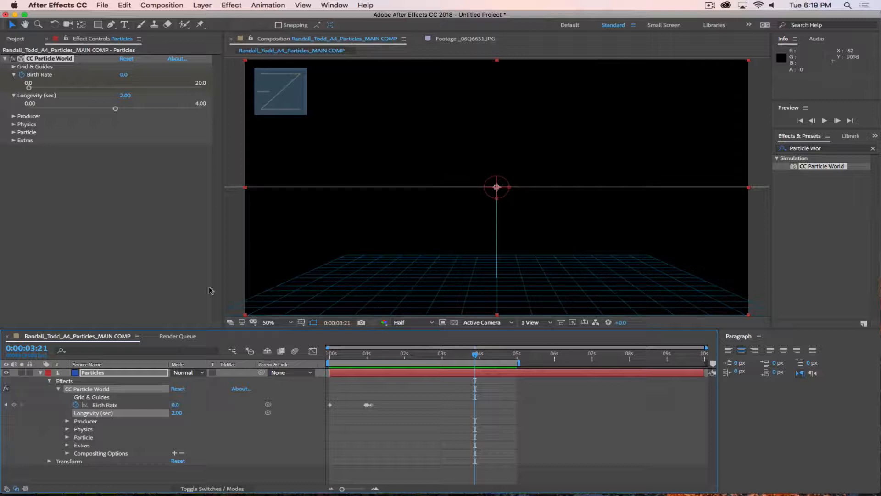
# Step: Set Producer Position X to -0.16 and keyframe it at 0:00:00:00
pyautogui.click(14, 116)
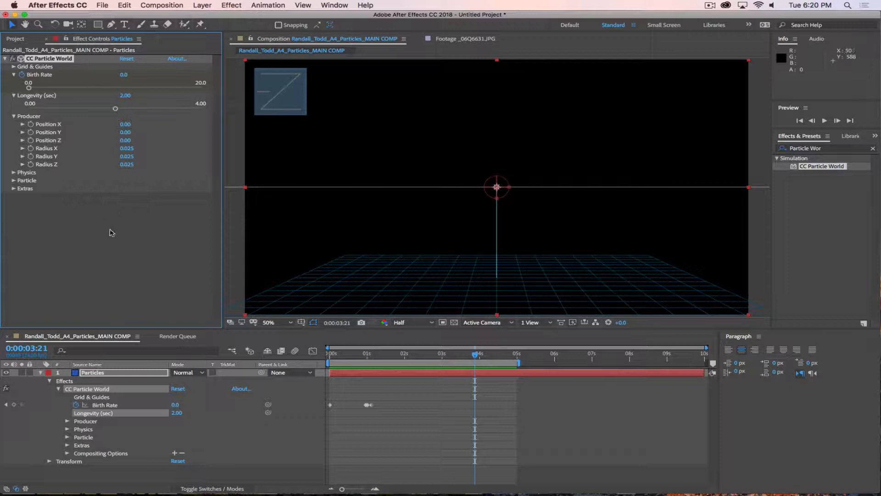
pyautogui.moveTo(125, 124)
pyautogui.mouseDown()
pyautogui.moveTo(164, 124)
pyautogui.moveTo(82, 133)
pyautogui.moveTo(138, 134)
pyautogui.moveTo(111, 135)
pyautogui.moveTo(128, 136)
pyautogui.mouseUp()
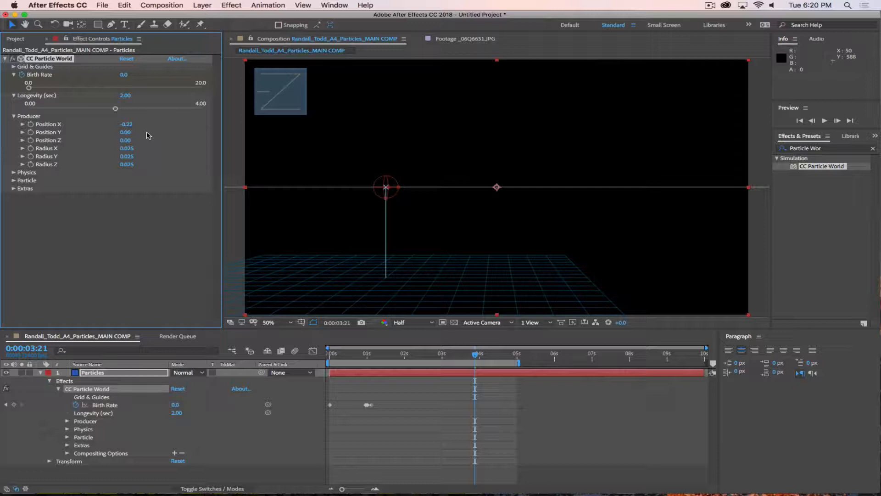
pyautogui.moveTo(125, 124)
pyautogui.mouseDown()
pyautogui.moveTo(147, 125)
pyautogui.moveTo(136, 125)
pyautogui.mouseUp()
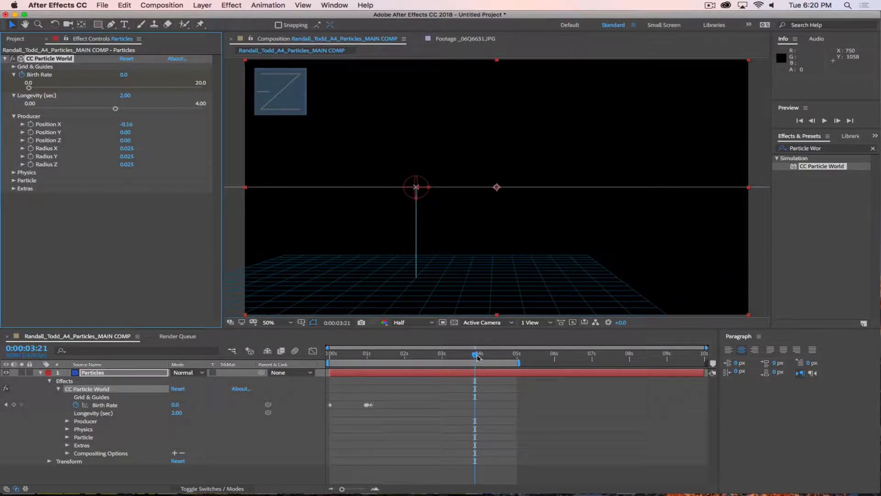
pyautogui.moveTo(477, 358); pyautogui.dragTo(329, 358)
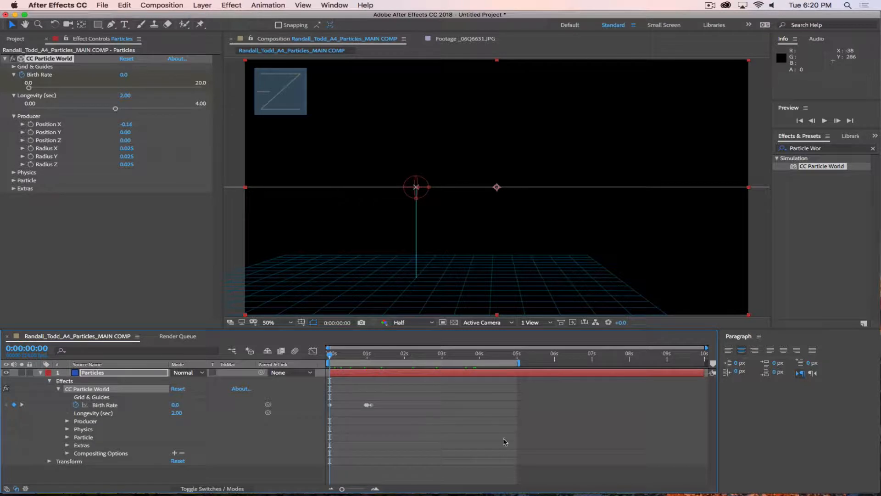
pyautogui.click(31, 125)
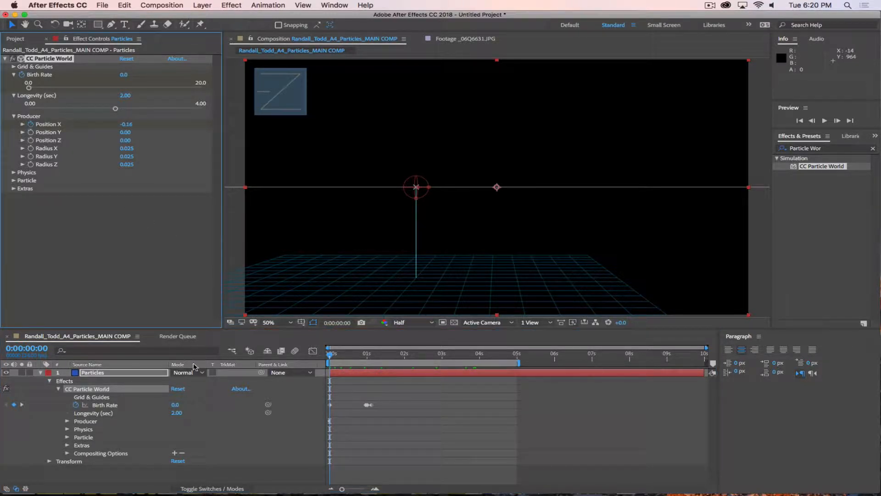
pyautogui.click(114, 373)
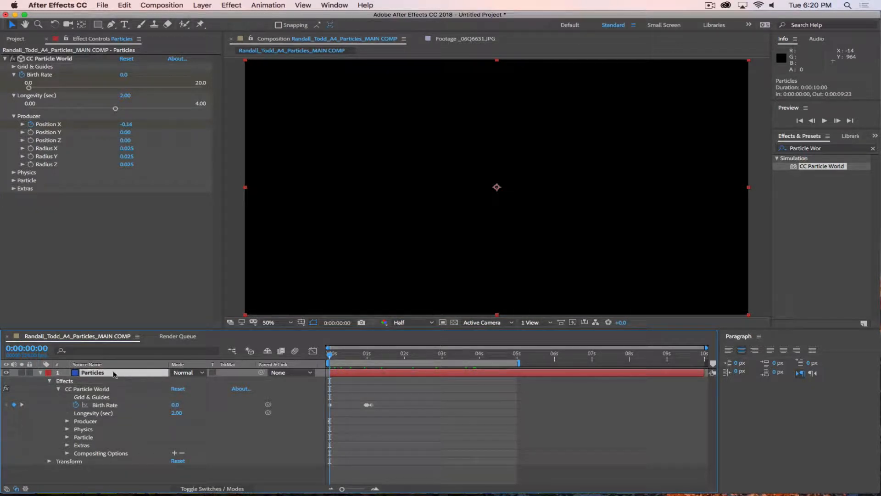
# Step: Add a Position X keyframe of 0.44 just past one second and preview the moving producer
pyautogui.press('u')
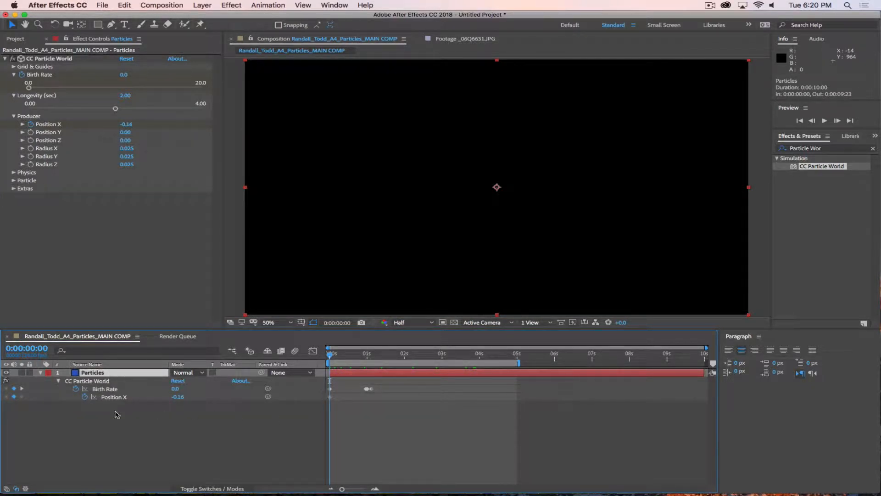
pyautogui.moveTo(330, 356); pyautogui.dragTo(370, 364)
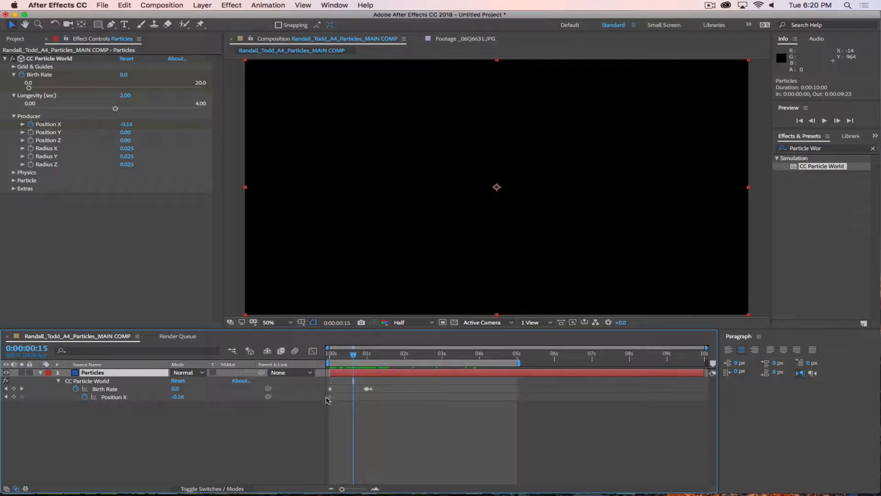
pyautogui.moveTo(327, 397); pyautogui.dragTo(346, 397)
pyautogui.moveTo(353, 353); pyautogui.dragTo(363, 351)
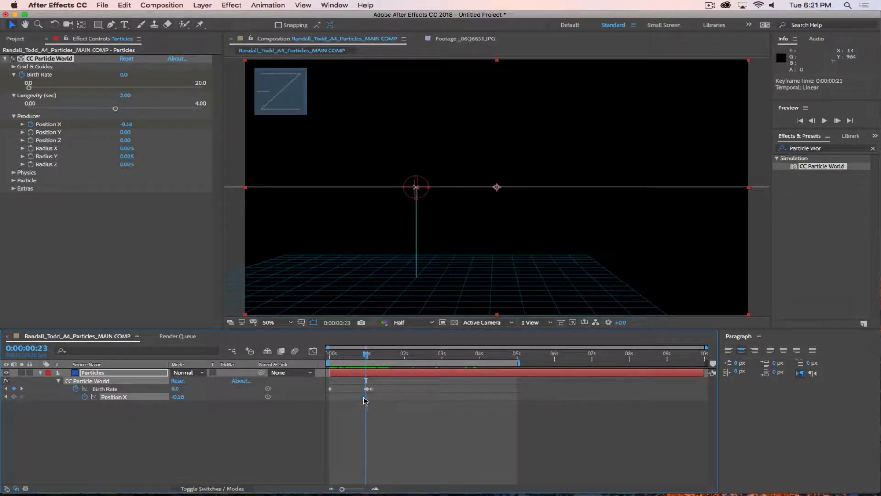
pyautogui.click(369, 354)
pyautogui.moveTo(370, 357)
pyautogui.mouseDown()
pyautogui.moveTo(385, 357)
pyautogui.moveTo(371, 357)
pyautogui.mouseUp()
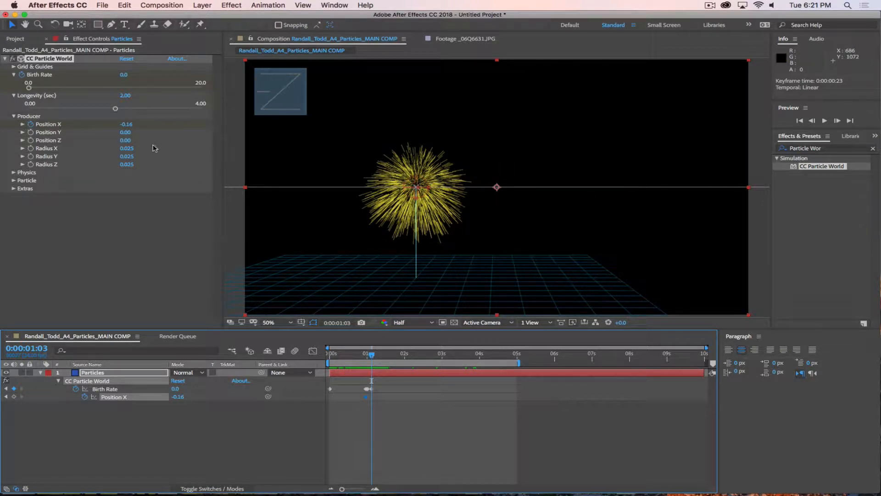
pyautogui.moveTo(127, 127); pyautogui.dragTo(161, 130)
pyautogui.press('space')
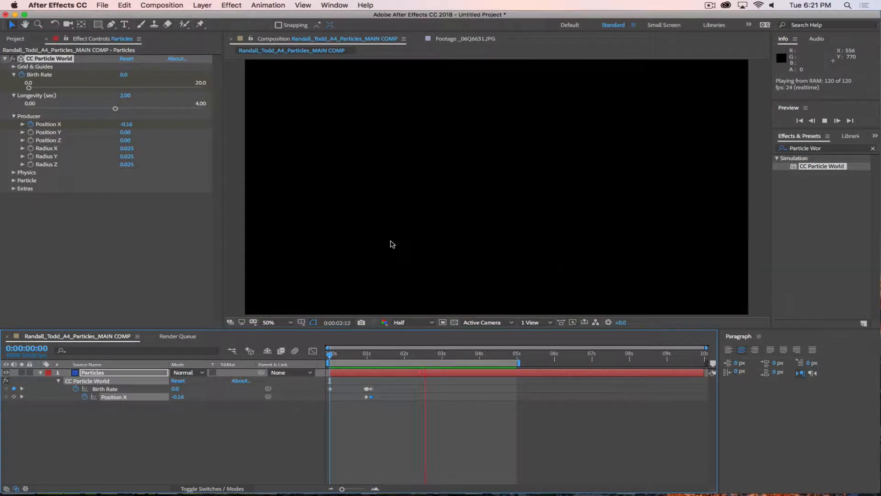
# Step: End the work area at about 2 seconds and preview the moving burst
pyautogui.press('space')
pyautogui.moveTo(422, 357); pyautogui.dragTo(329, 358)
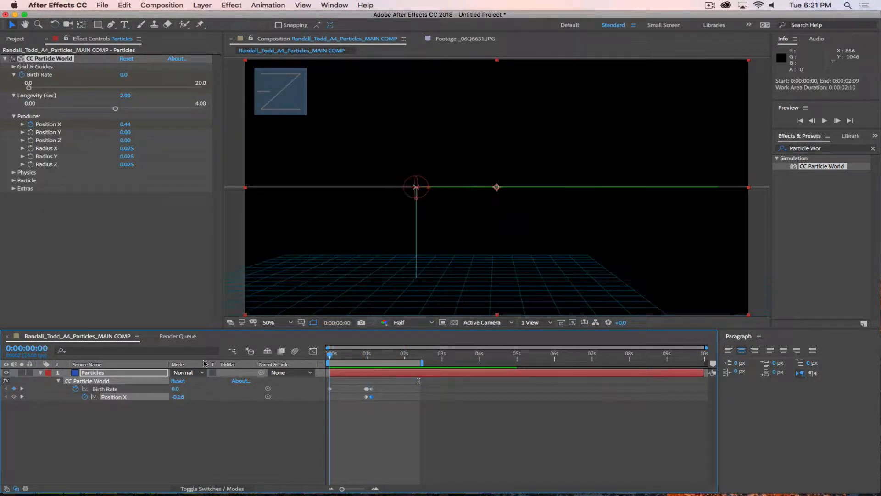
pyautogui.press('space')
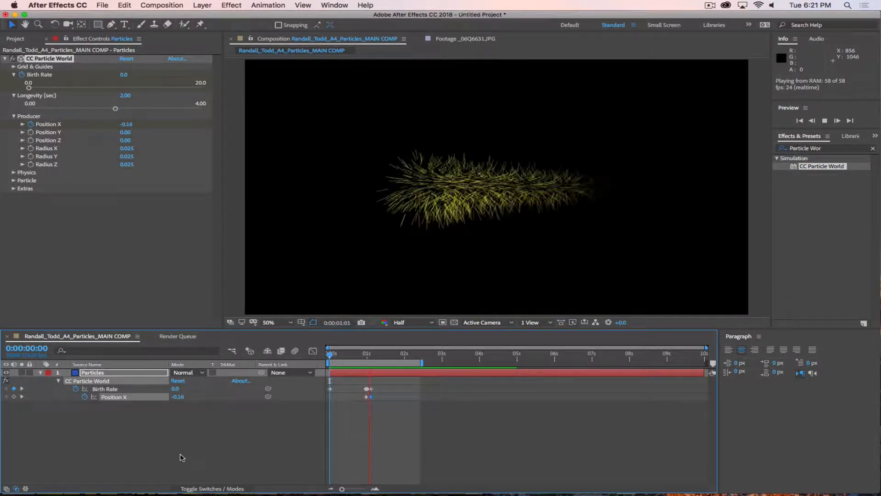
pyautogui.click(103, 374)
pyautogui.press('space')
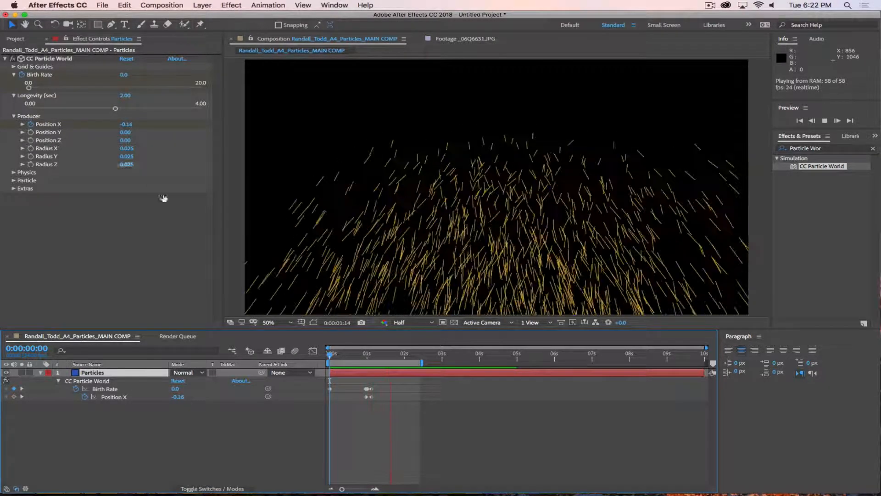
pyautogui.moveTo(406, 354); pyautogui.dragTo(362, 357)
pyautogui.click(44, 58)
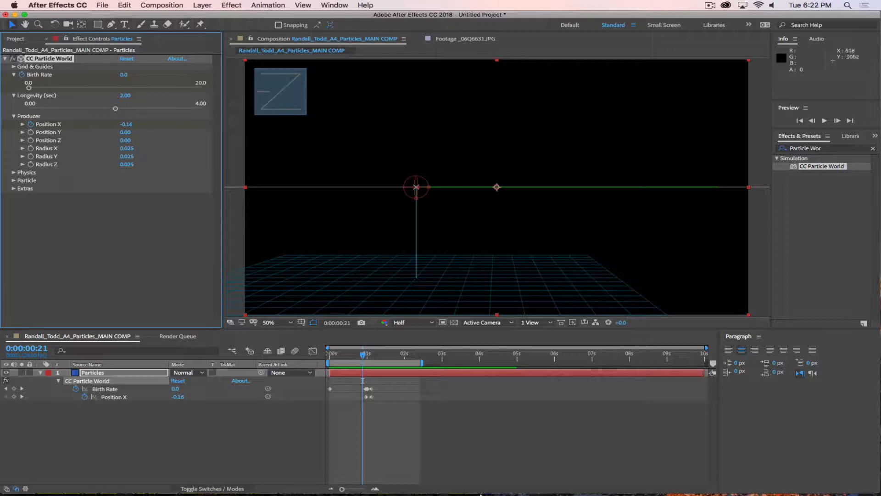
# Step: Keyframe Producer Radius X at 0:00:00:23 and zoom the timeline onto the first two seconds
pyautogui.moveTo(361, 354); pyautogui.dragTo(362, 353)
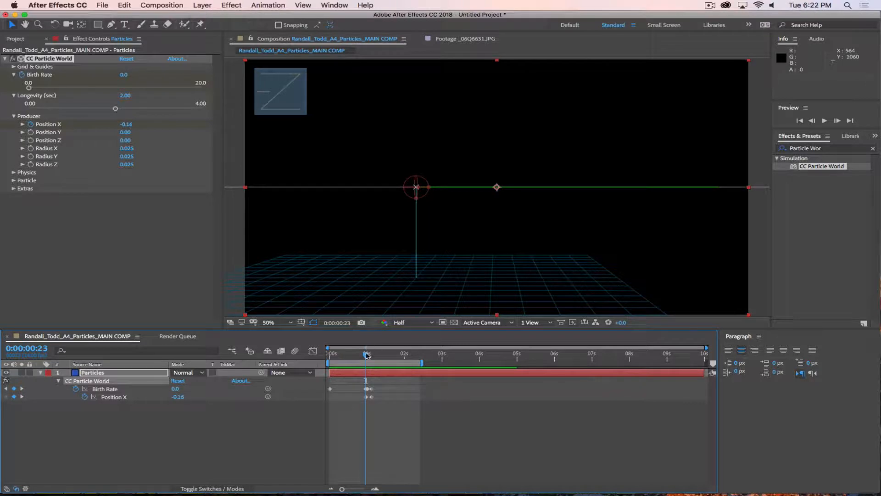
pyautogui.moveTo(366, 355); pyautogui.dragTo(367, 357)
pyautogui.click(31, 148)
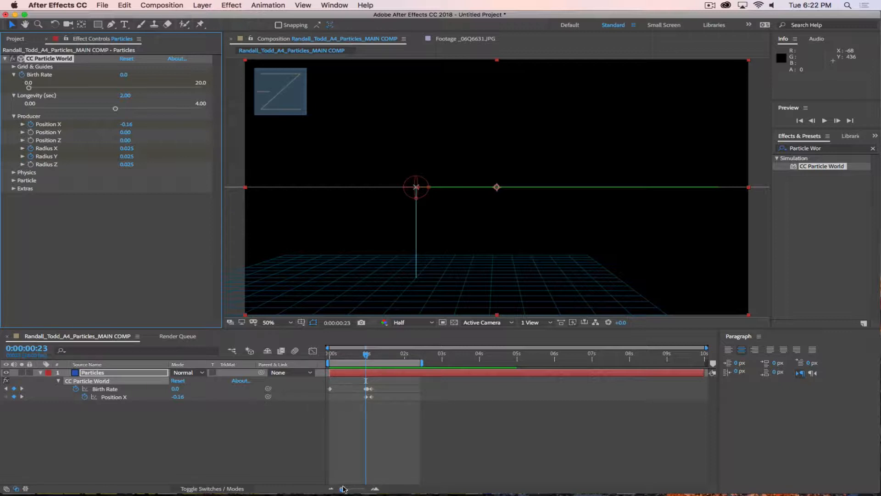
pyautogui.moveTo(343, 488); pyautogui.dragTo(361, 489)
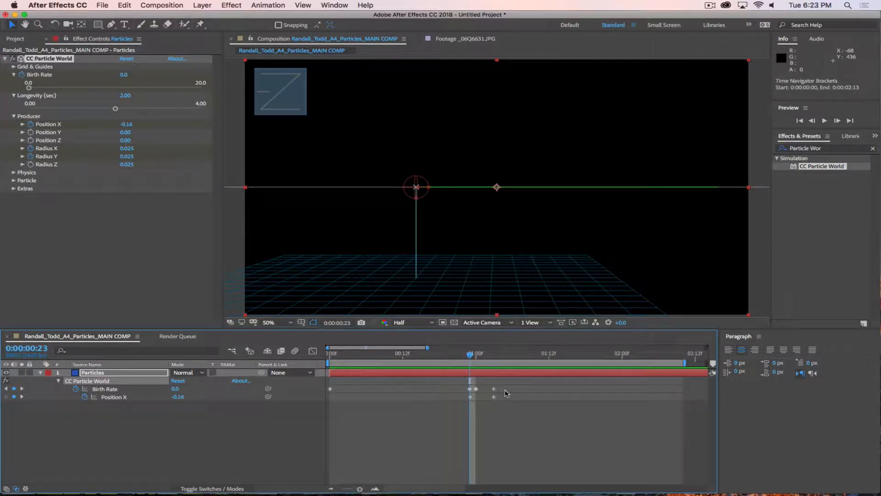
pyautogui.click(233, 452)
pyautogui.click(103, 373)
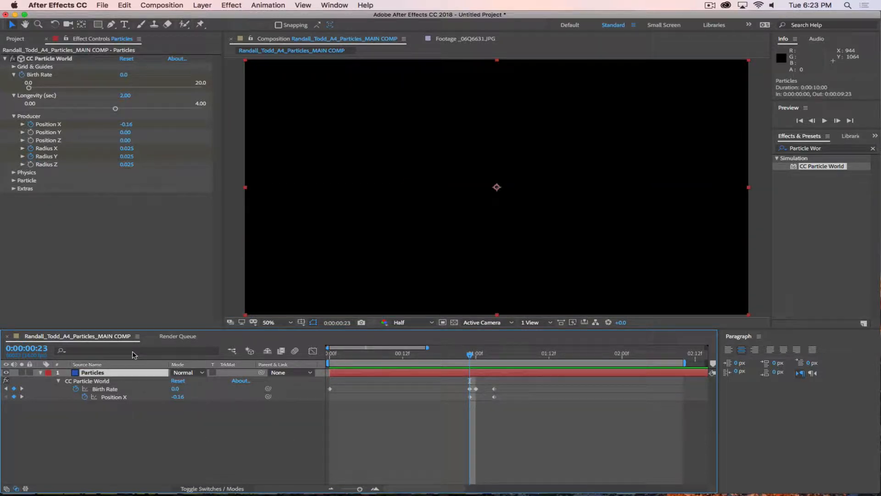
# Step: Widen Radius X to 0.295 and shift the Radius X/Y keyframes earlier
pyautogui.press('u')
pyautogui.press('u')
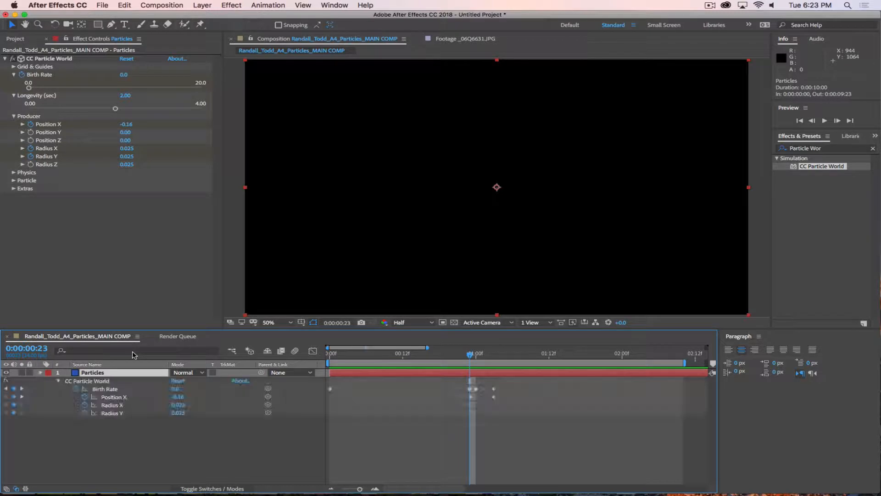
pyautogui.click(135, 432)
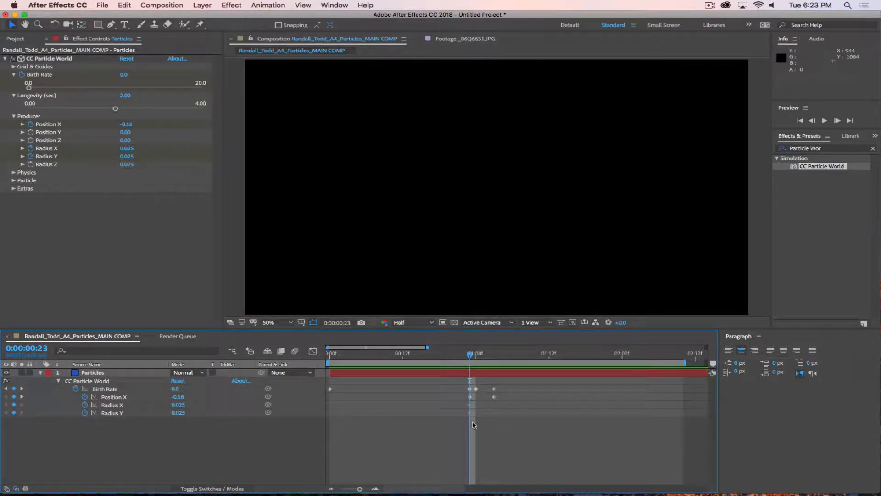
pyautogui.moveTo(470, 352)
pyautogui.mouseDown()
pyautogui.moveTo(440, 353)
pyautogui.moveTo(496, 356)
pyautogui.moveTo(476, 355)
pyautogui.mouseUp()
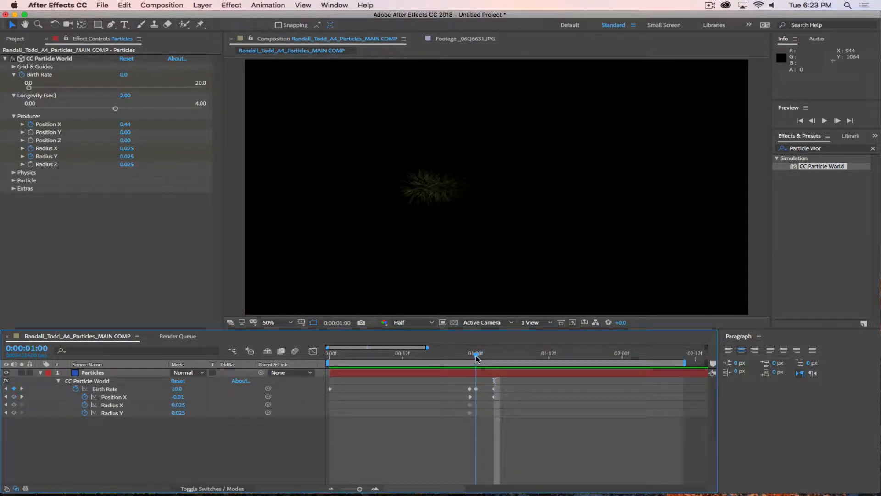
pyautogui.moveTo(183, 408); pyautogui.dragTo(192, 412)
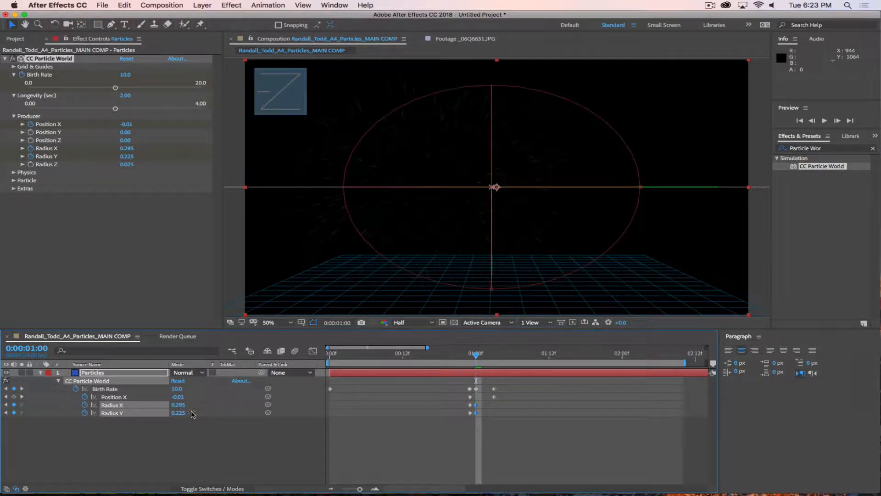
pyautogui.moveTo(476, 353); pyautogui.dragTo(457, 356)
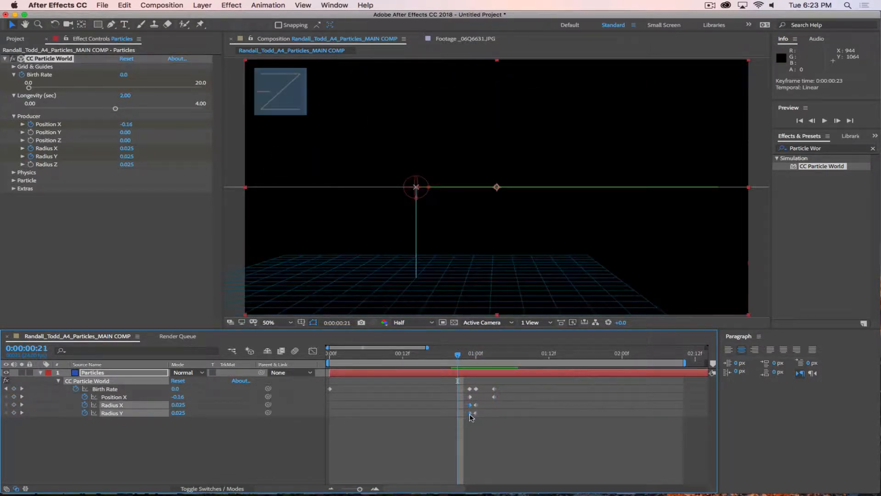
pyautogui.moveTo(470, 412); pyautogui.dragTo(460, 416)
pyautogui.moveTo(461, 357)
pyautogui.mouseDown()
pyautogui.moveTo(487, 357)
pyautogui.moveTo(454, 358)
pyautogui.mouseUp()
# Step: Move the Birth Rate keyframe and first Radius X/Y keyframes to 0:00:00:19
pyautogui.click(469, 389)
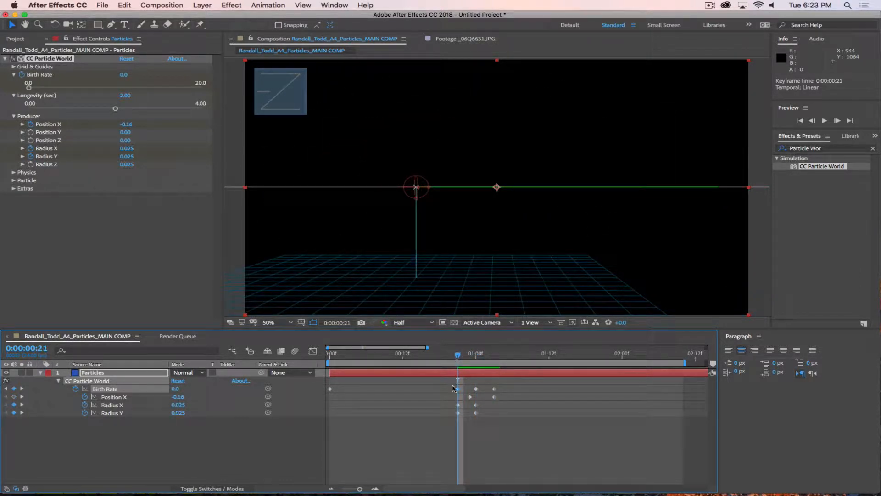
pyautogui.moveTo(454, 390); pyautogui.dragTo(446, 391)
pyautogui.moveTo(445, 355); pyautogui.dragTo(493, 405)
pyautogui.click(453, 357)
pyautogui.moveTo(453, 358); pyautogui.dragTo(548, 412)
pyautogui.moveTo(477, 358); pyautogui.dragTo(446, 374)
pyautogui.moveTo(465, 402); pyautogui.dragTo(446, 415)
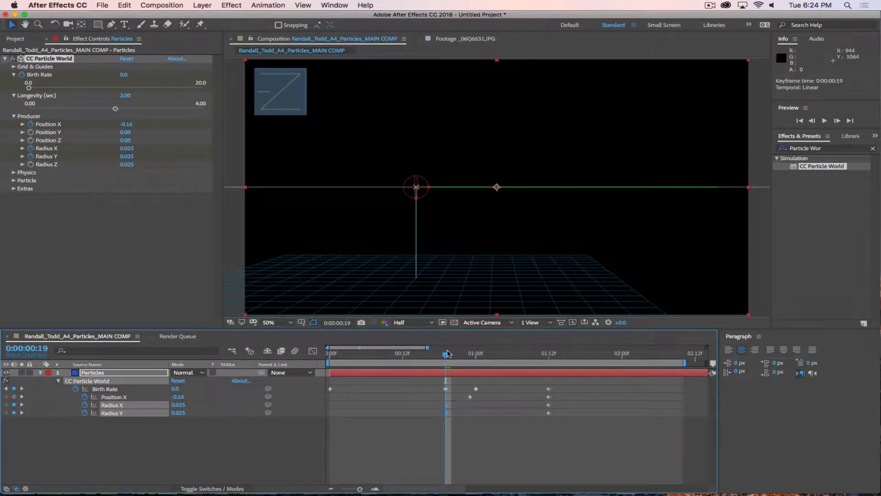
pyautogui.moveTo(451, 359); pyautogui.dragTo(476, 355)
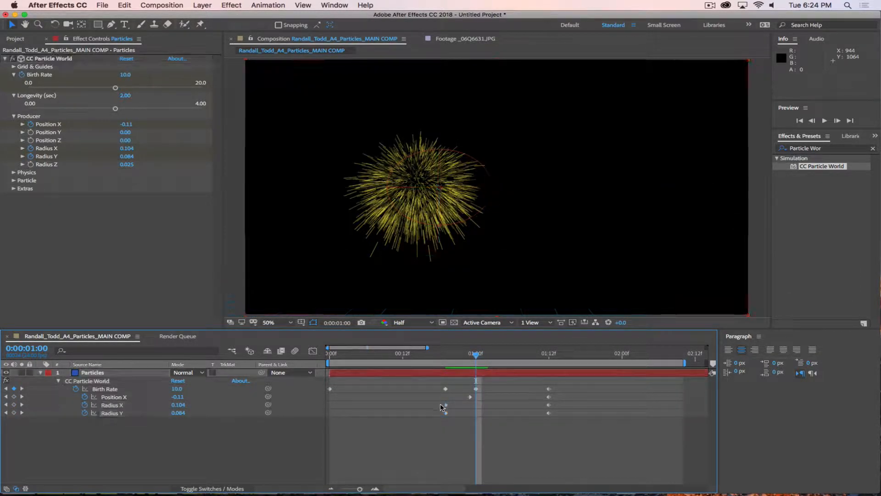
# Step: Shift the first Radius X/Y keyframes to 0:00:00:23 and scrub through the burst
pyautogui.moveTo(446, 413); pyautogui.dragTo(473, 413)
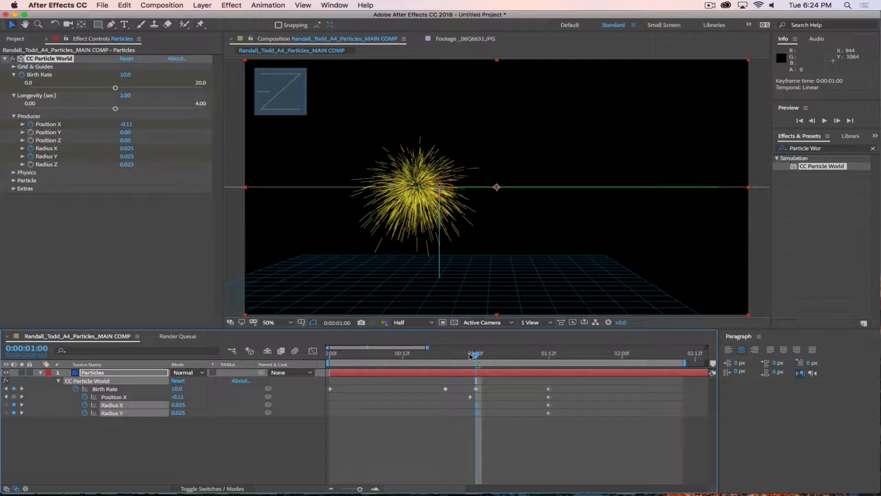
pyautogui.moveTo(471, 356); pyautogui.dragTo(653, 381)
pyautogui.moveTo(568, 381); pyautogui.dragTo(331, 432)
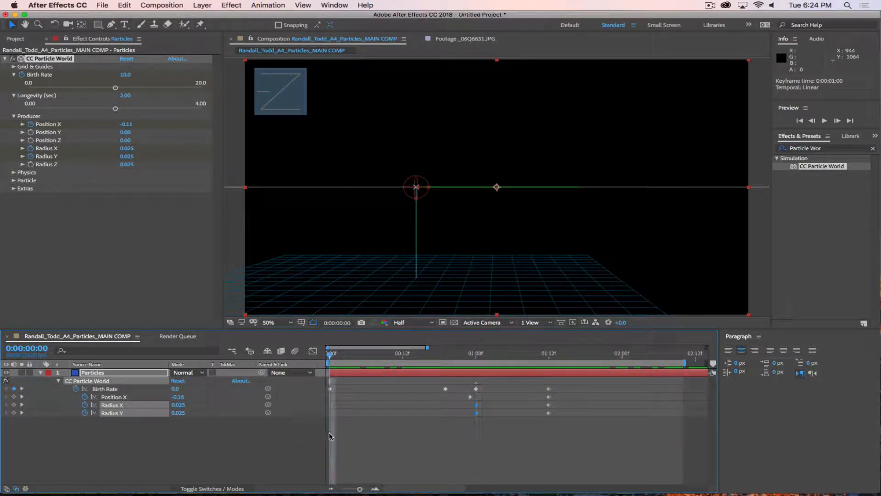
pyautogui.moveTo(330, 355)
pyautogui.mouseDown()
pyautogui.moveTo(526, 376)
pyautogui.moveTo(318, 353)
pyautogui.mouseUp()
# Step: Reset CC Particle World to its default values
pyautogui.click(41, 372)
pyautogui.click(40, 372)
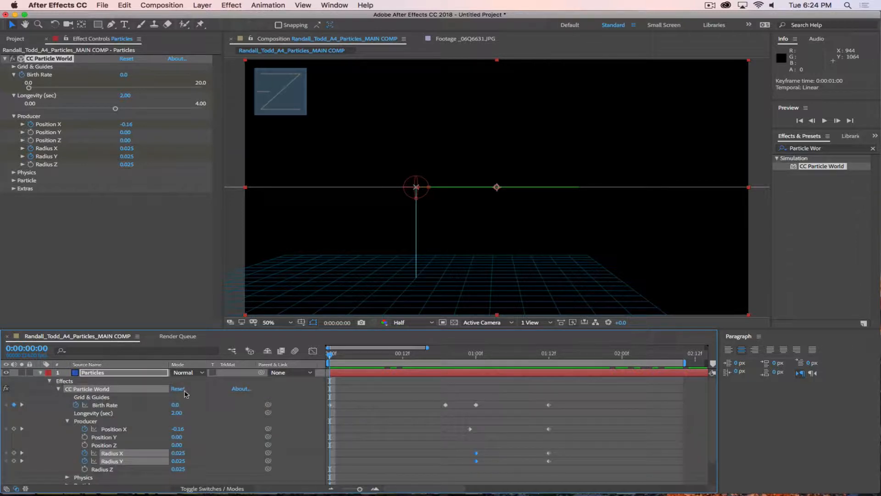
pyautogui.click(178, 388)
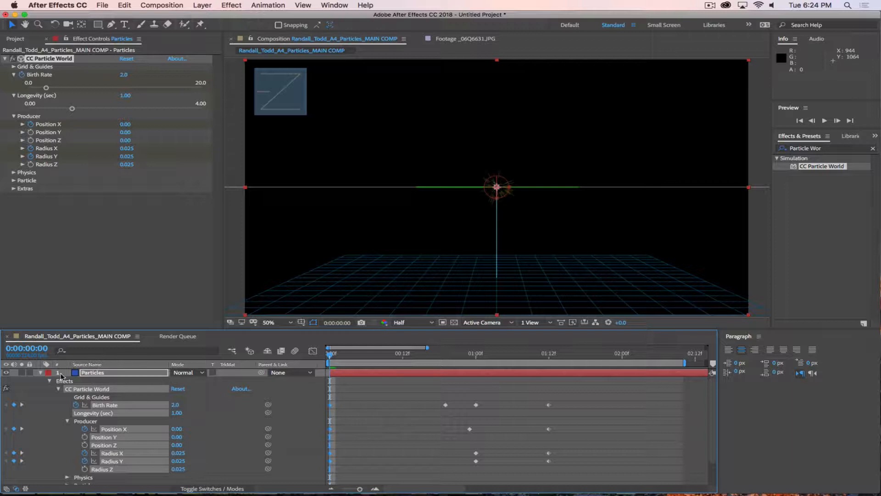
pyautogui.click(40, 372)
pyautogui.click(41, 372)
# Step: Delete all the effect's keyframes, preview the default burst, and collapse the effect
pyautogui.moveTo(606, 401); pyautogui.dragTo(326, 475)
pyautogui.press('Delete')
pyautogui.moveTo(329, 355)
pyautogui.mouseDown()
pyautogui.moveTo(573, 356)
pyautogui.moveTo(319, 353)
pyautogui.moveTo(397, 359)
pyautogui.moveTo(341, 367)
pyautogui.moveTo(319, 353)
pyautogui.mouseUp()
pyautogui.click(428, 431)
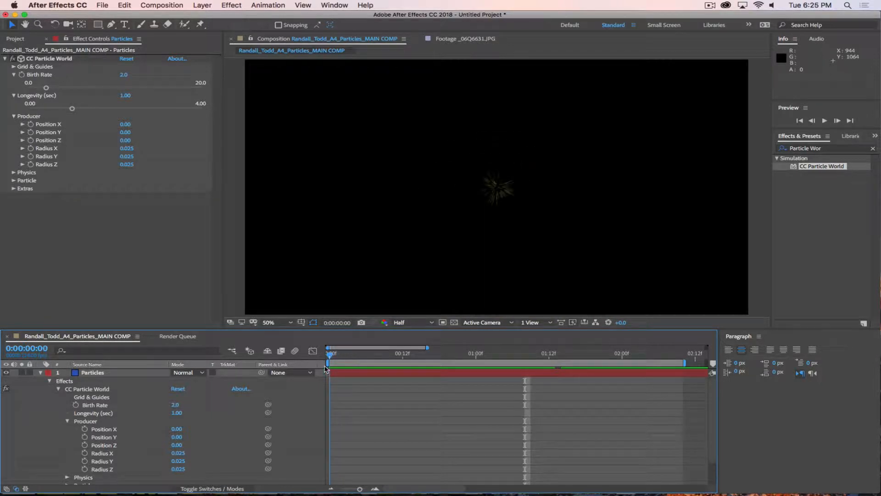
pyautogui.click(50, 381)
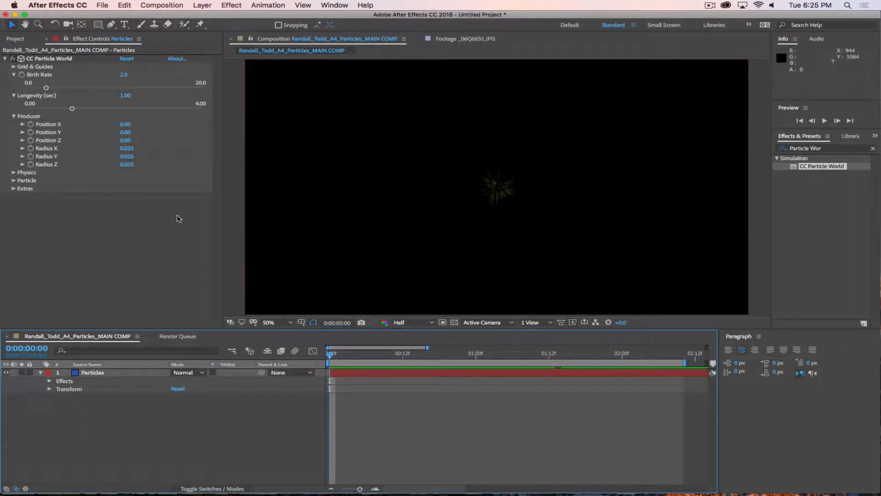
# Step: Undo the accidental layer move, test a wider producer radius, and replay the spray
pyautogui.click(509, 289)
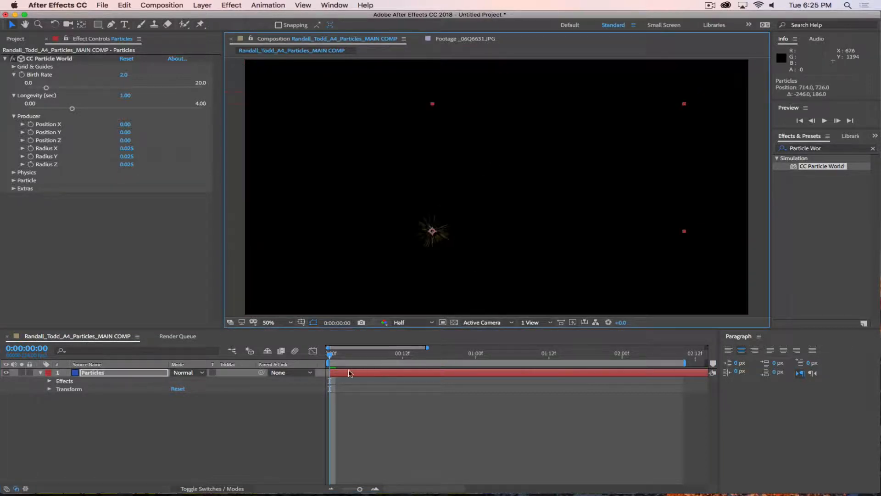
pyautogui.press('super+z')
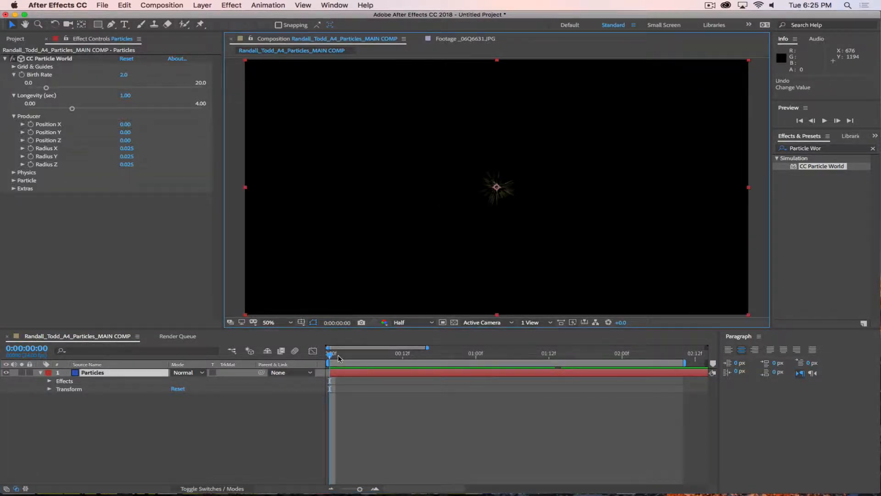
pyautogui.press('space')
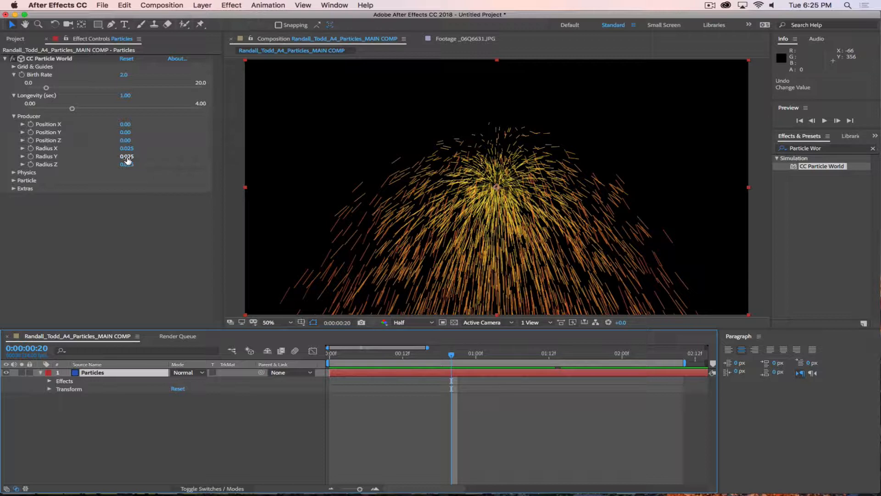
pyautogui.moveTo(127, 159); pyautogui.dragTo(192, 152)
pyautogui.hotkey('ctrl', 'z')
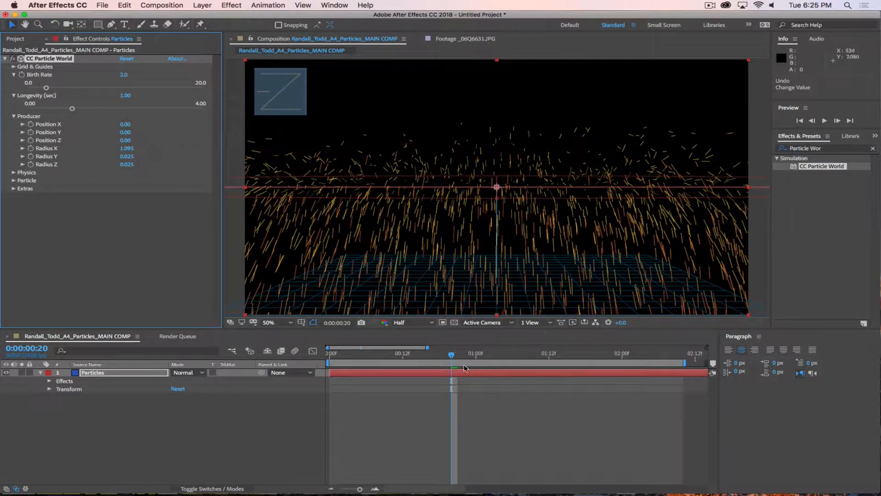
pyautogui.moveTo(451, 354); pyautogui.dragTo(318, 353)
pyautogui.press('space')
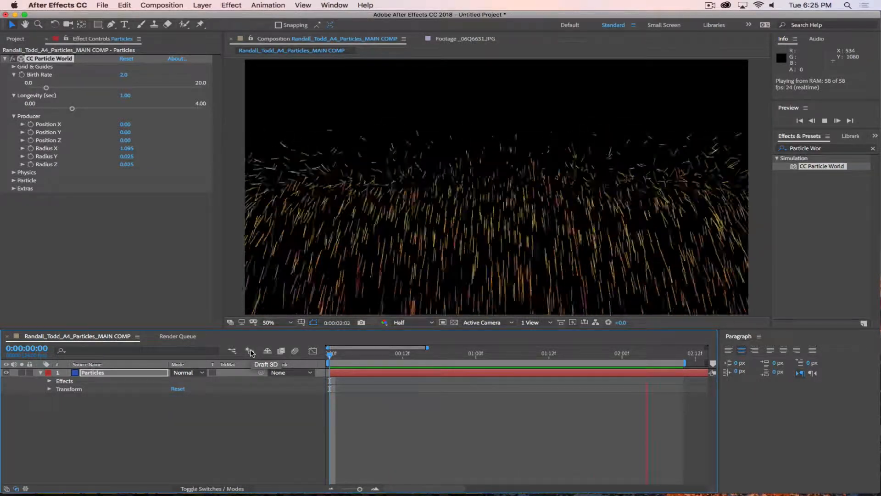
# Step: Turn on Draft 3D, raise Birth Rate to 7.9, and preview the dense particle sheet
pyautogui.click(252, 352)
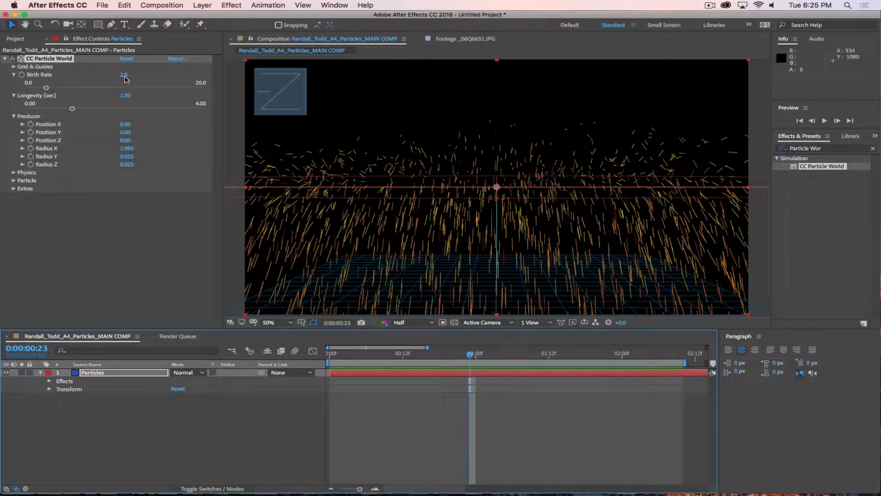
pyautogui.moveTo(124, 76); pyautogui.dragTo(152, 76)
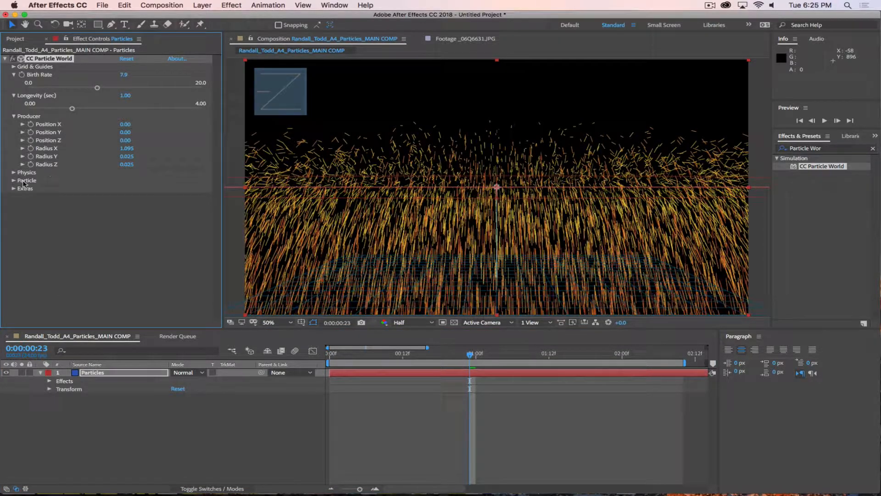
pyautogui.press('space')
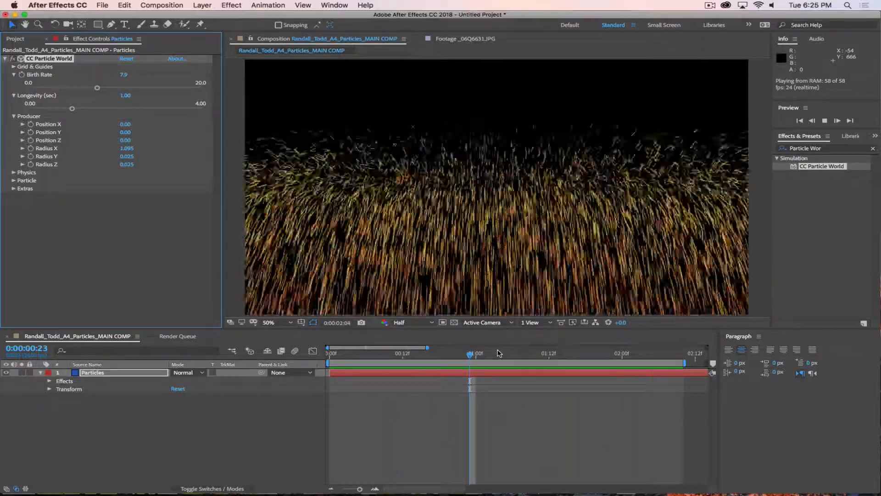
pyautogui.press('space')
# Step: Set Radius X back to 0.025 and Birth Rate to 2.0
pyautogui.click(127, 148)
pyautogui.write('0')
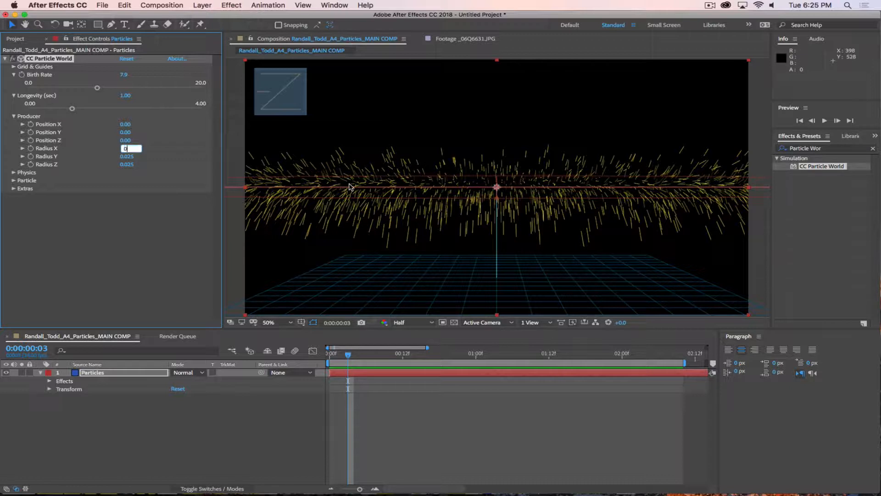
pyautogui.press('Return')
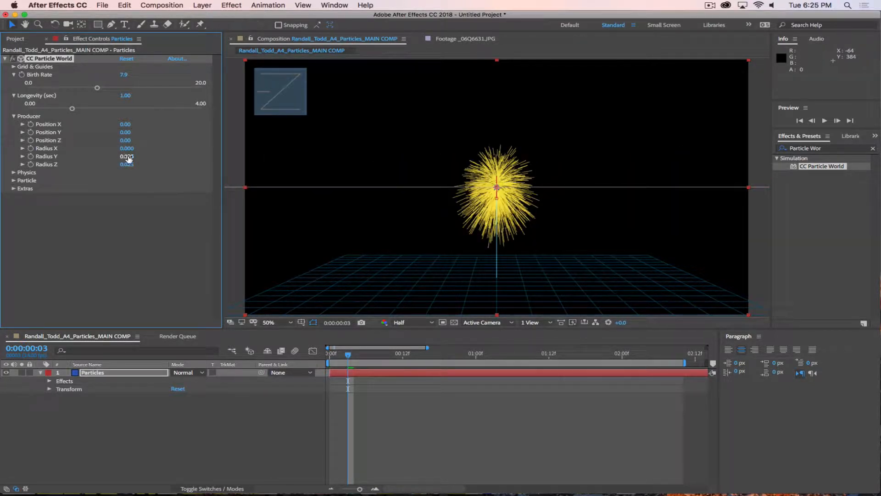
pyautogui.click(127, 149)
pyautogui.write('.025')
pyautogui.press('Return')
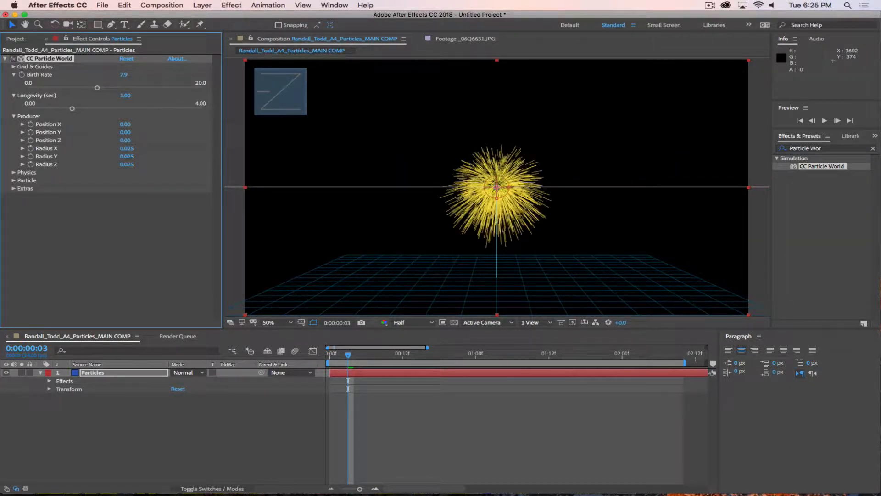
pyautogui.click(124, 74)
pyautogui.write('2')
pyautogui.press('Return')
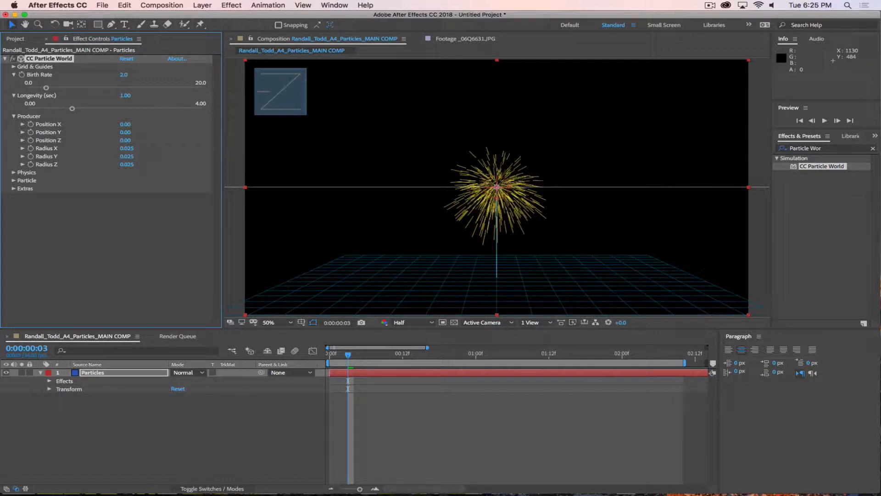
# Step: Go to the first frame, reset CC Particle World to defaults, and scrub to preview the burst
pyautogui.click(360, 376)
pyautogui.press('Home')
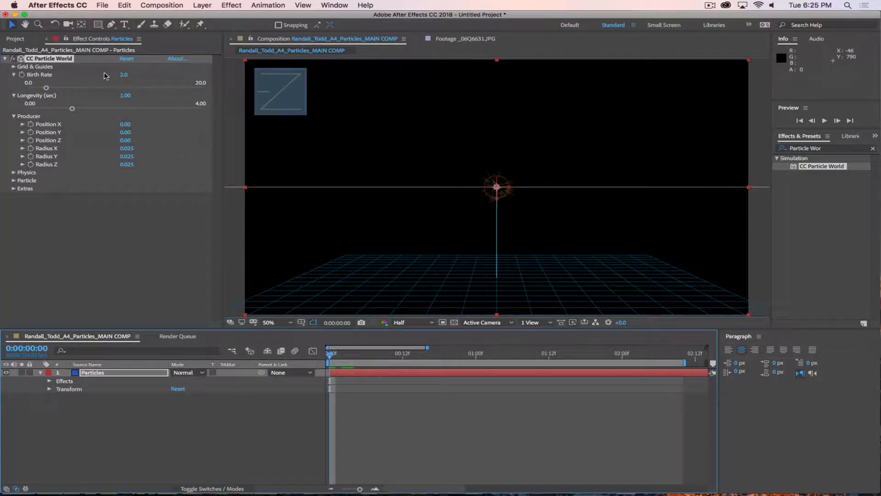
pyautogui.click(125, 61)
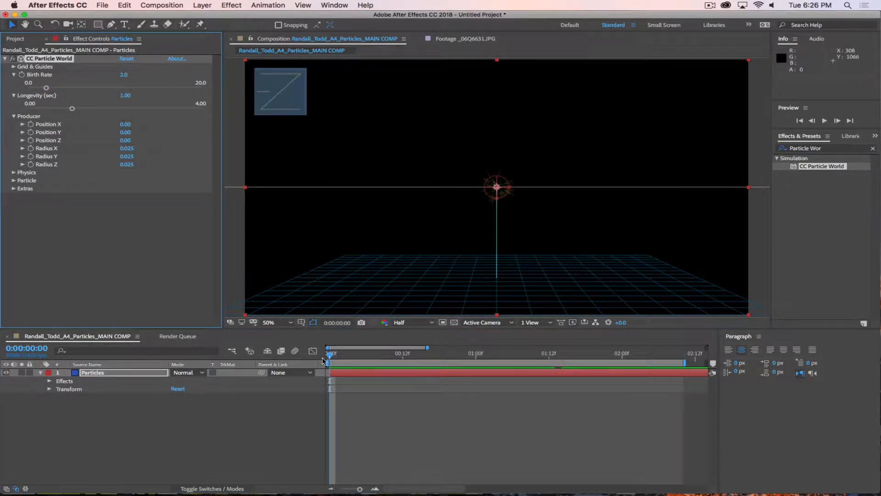
pyautogui.moveTo(324, 360)
pyautogui.mouseDown()
pyautogui.moveTo(377, 354)
pyautogui.moveTo(259, 353)
pyautogui.mouseUp()
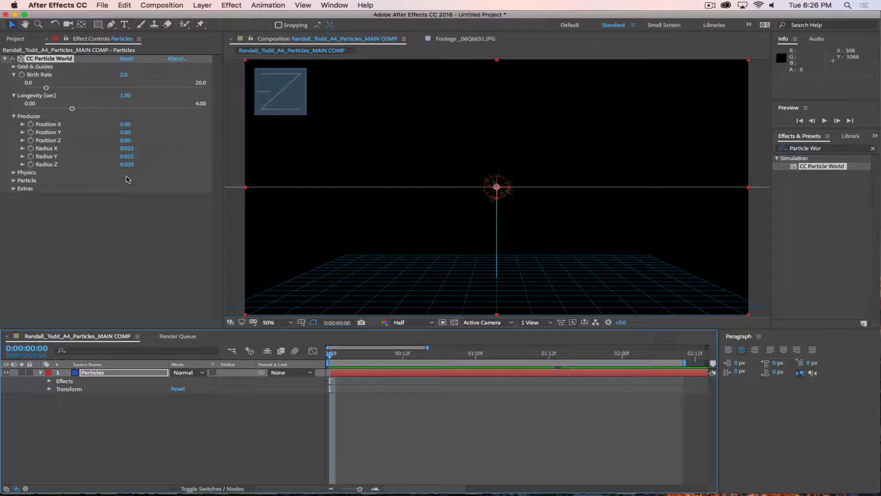
# Step: Expand Physics to show the Explosive animation and scrub through the first frames of the burst
pyautogui.click(14, 173)
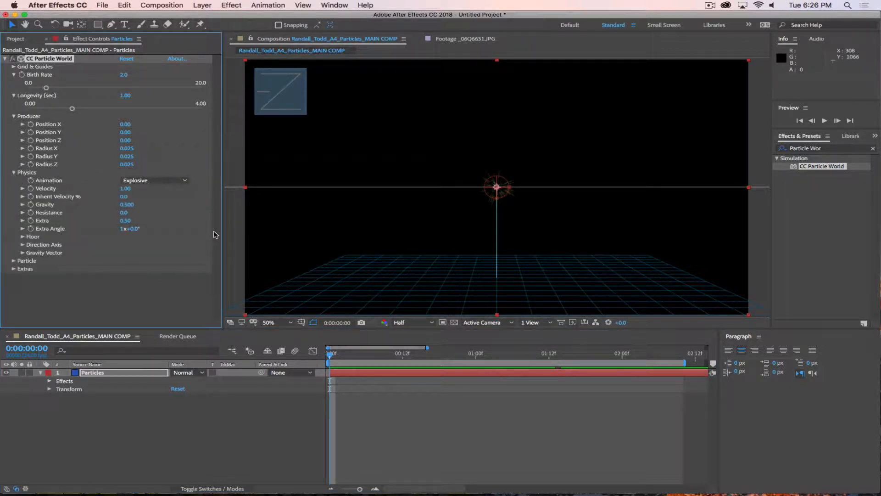
pyautogui.moveTo(331, 355); pyautogui.dragTo(404, 357)
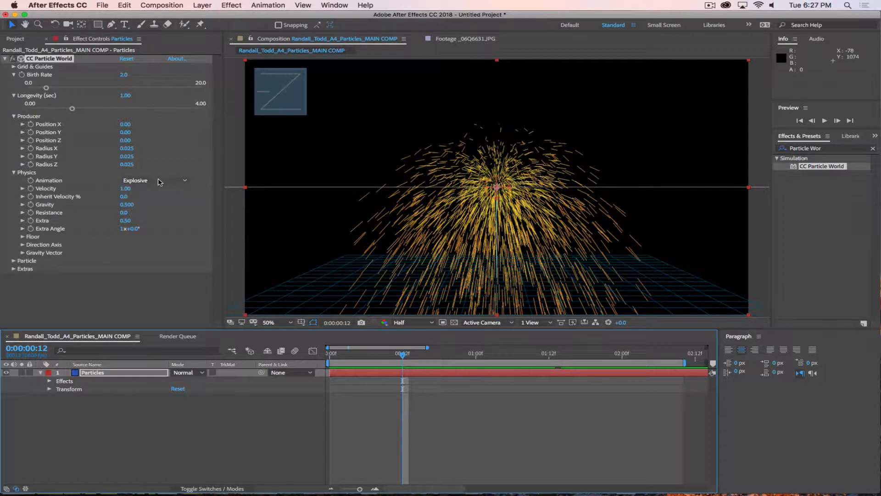
pyautogui.moveTo(398, 357); pyautogui.dragTo(433, 356)
pyautogui.click(169, 182)
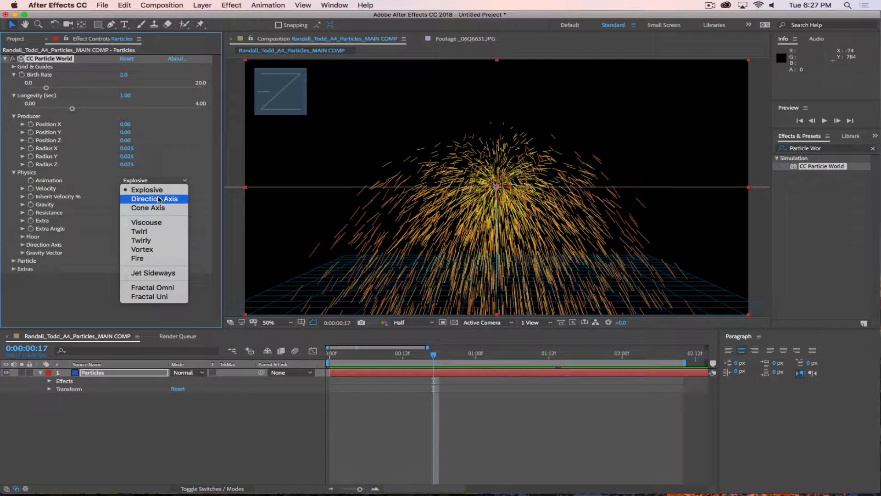
pyautogui.click(158, 199)
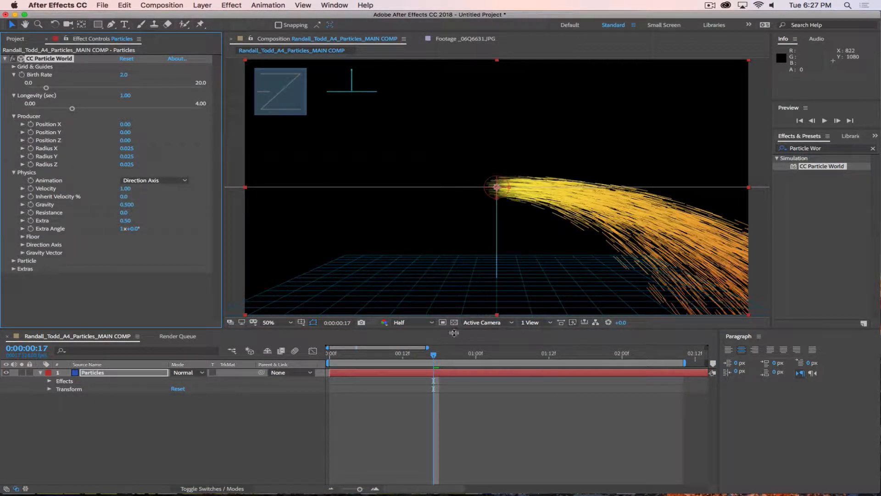
pyautogui.click(437, 356)
pyautogui.press('space')
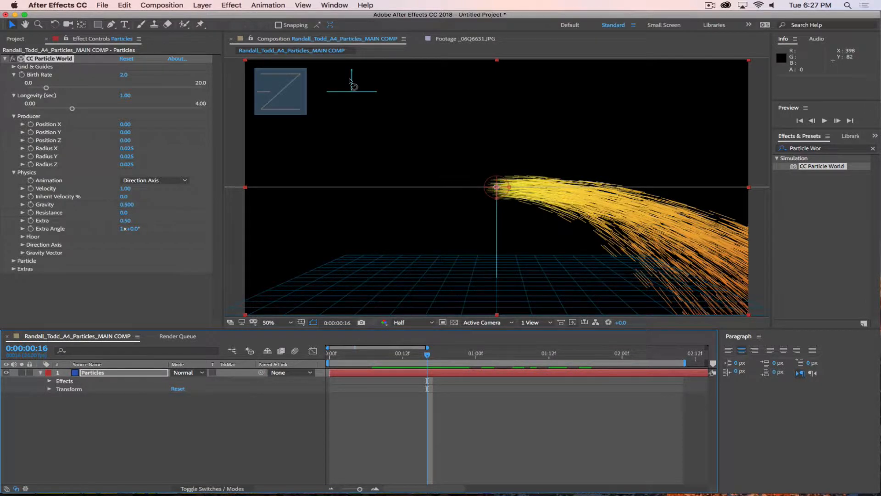
pyautogui.moveTo(352, 81); pyautogui.dragTo(363, 100)
pyautogui.moveTo(389, 101)
pyautogui.mouseDown()
pyautogui.moveTo(413, 102)
pyautogui.moveTo(389, 102)
pyautogui.moveTo(386, 111)
pyautogui.mouseUp()
pyautogui.click(155, 180)
pyautogui.click(147, 172)
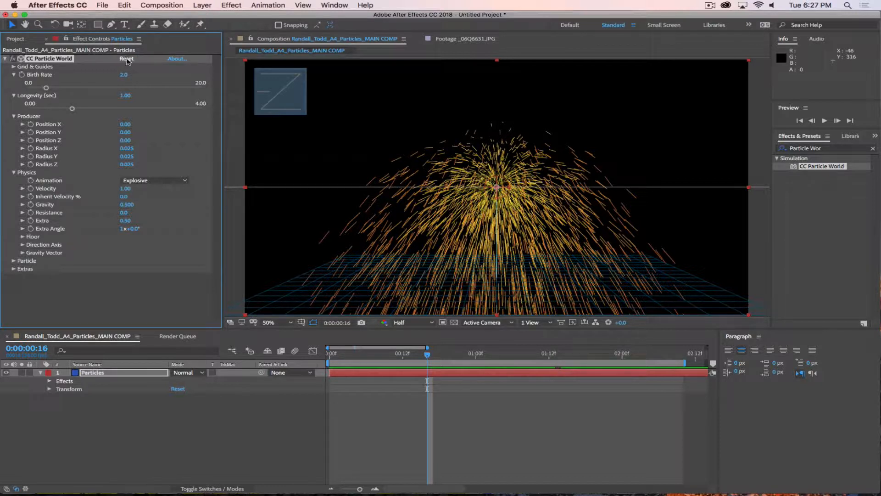
# Step: Switch the Physics Animation to Cone Axis and play a preview of the cone spray
pyautogui.click(151, 182)
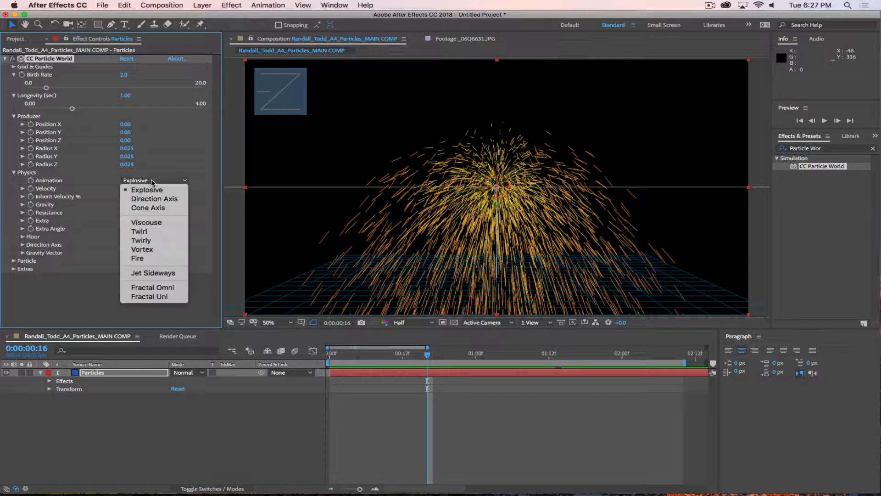
pyautogui.click(157, 209)
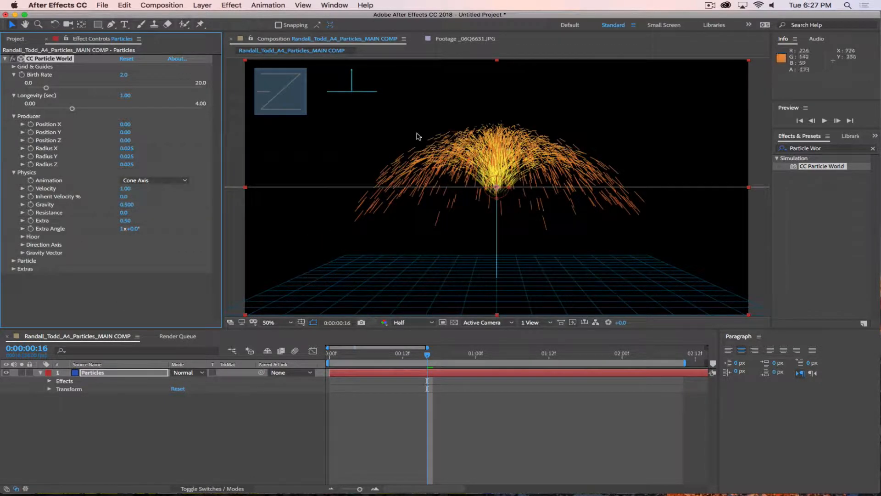
pyautogui.click(441, 384)
pyautogui.press('space')
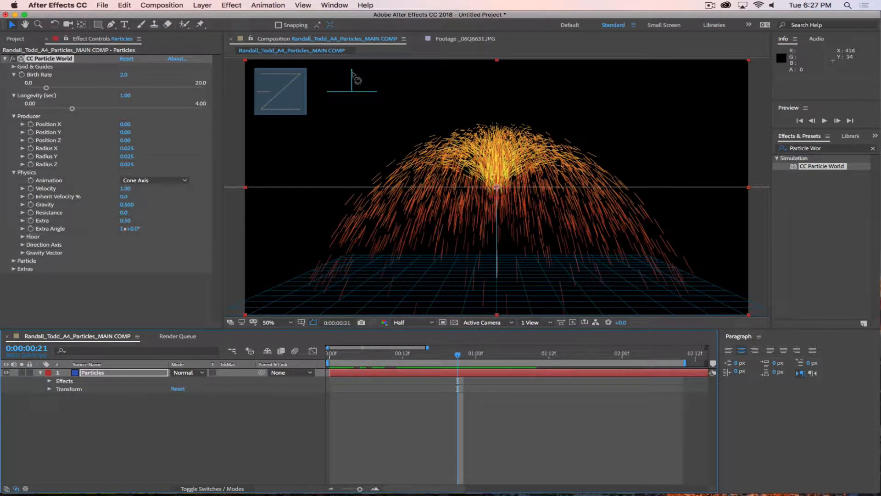
# Step: Tilt the particle world view, then reset CC Particle World to its defaults
pyautogui.moveTo(353, 76); pyautogui.dragTo(343, 93)
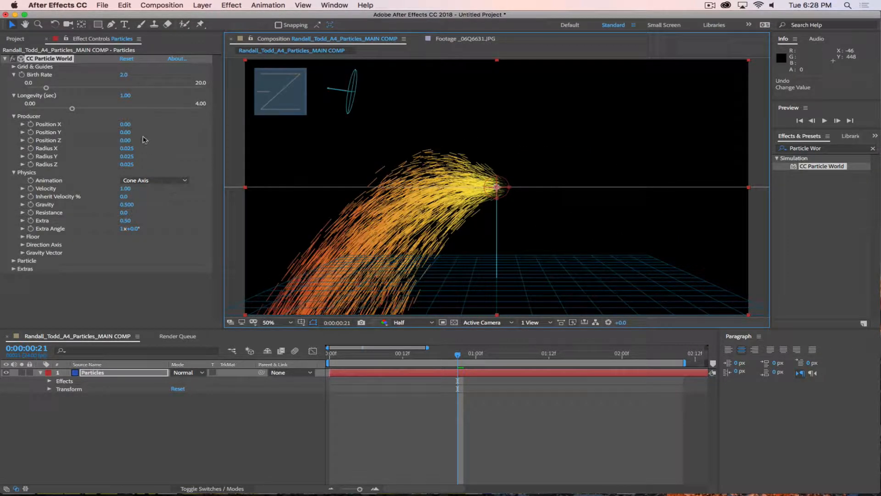
pyautogui.click(126, 59)
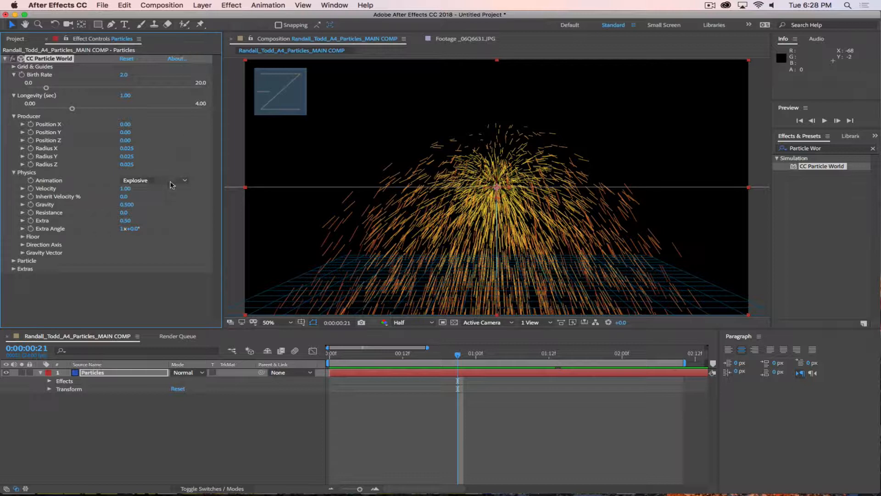
pyautogui.click(168, 181)
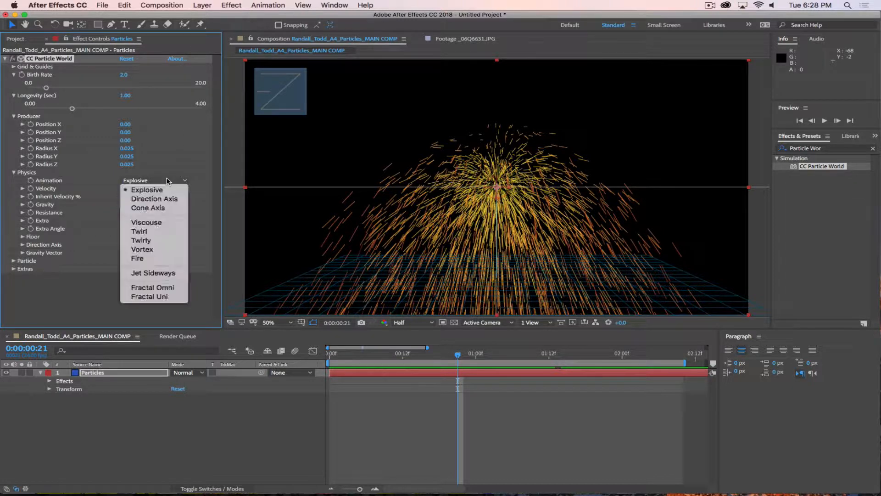
# Step: Switch the Animation to Viscouse and preview the slower, denser fountain
pyautogui.click(149, 226)
pyautogui.click(456, 357)
pyautogui.press('space')
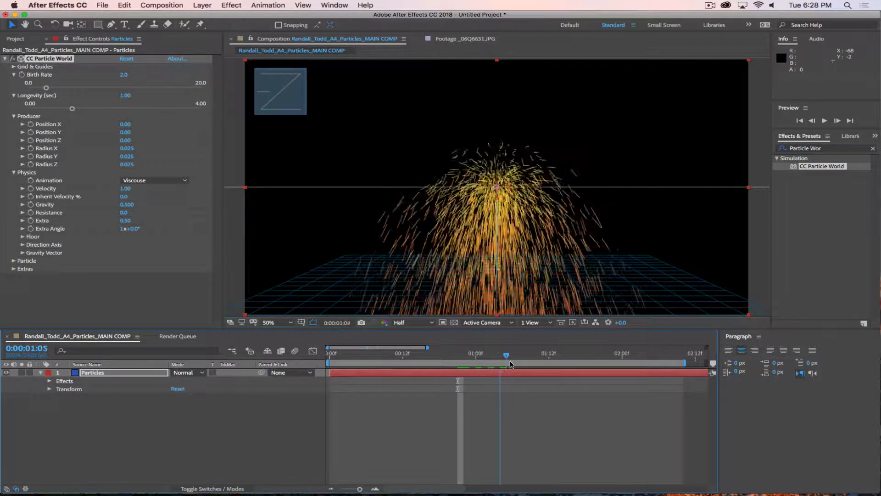
pyautogui.click(403, 368)
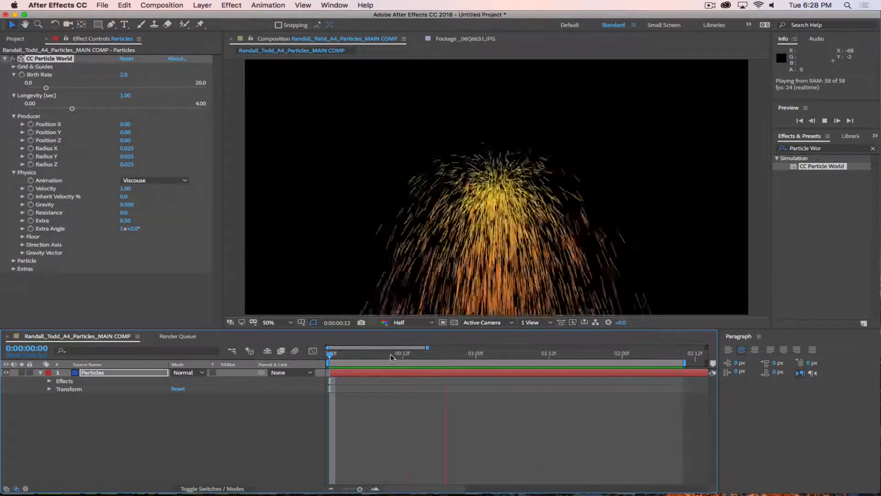
pyautogui.moveTo(392, 358); pyautogui.dragTo(339, 359)
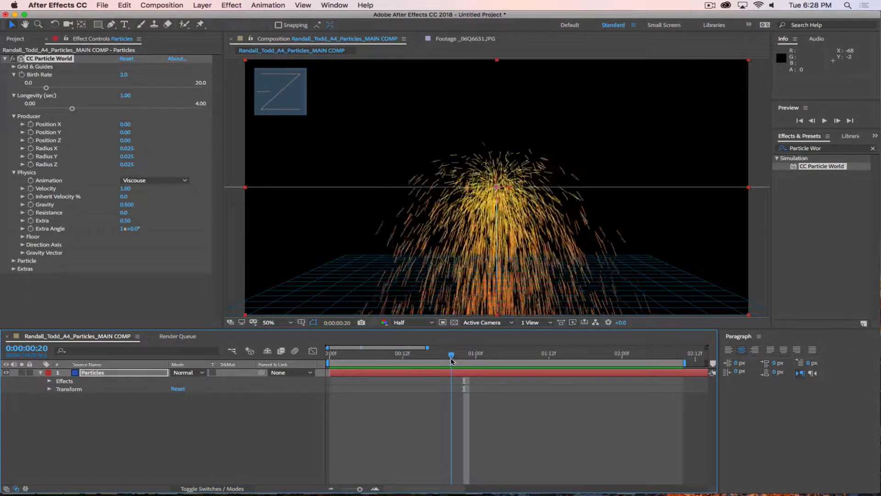
pyautogui.click(151, 180)
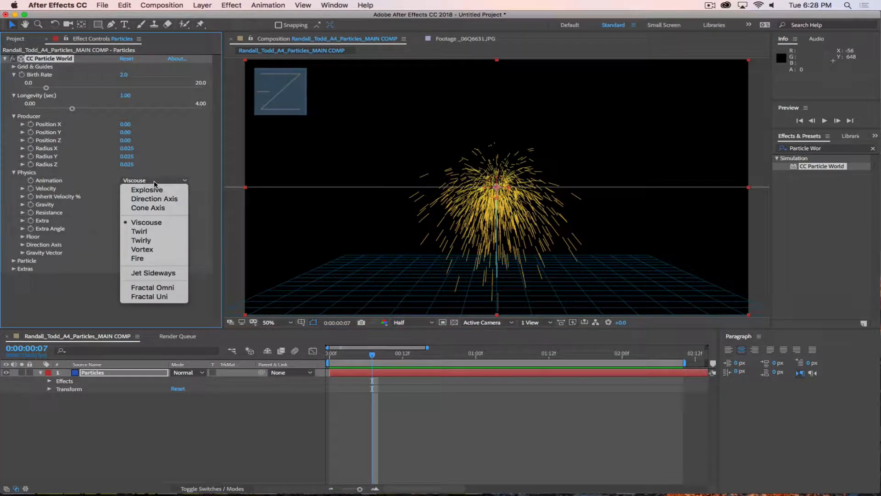
# Step: Switch the Physics Animation to Twirl and play a preview
pyautogui.click(167, 232)
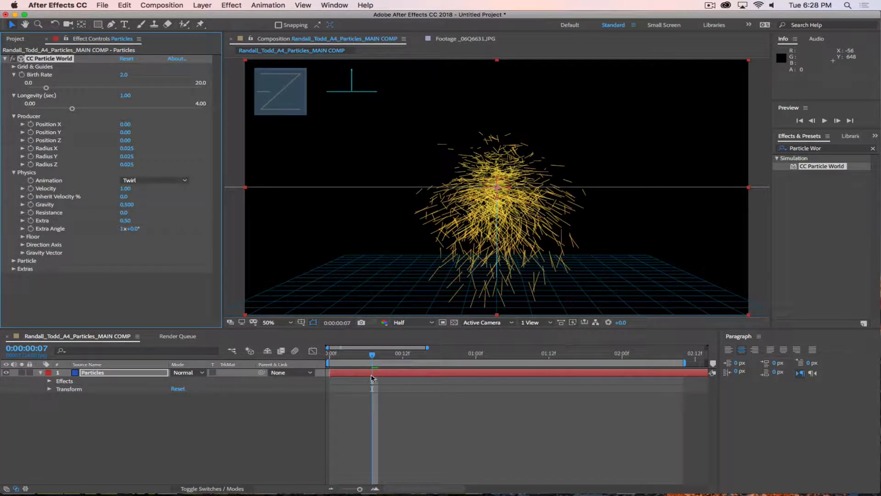
pyautogui.click(373, 358)
pyautogui.press('space')
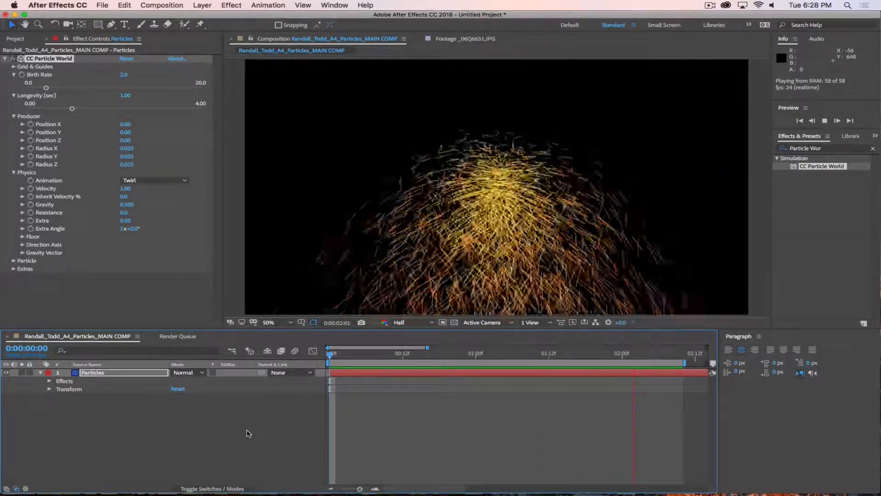
# Step: Change the Animation to Twirly for a wide swirling dome of streaks
pyautogui.click(161, 180)
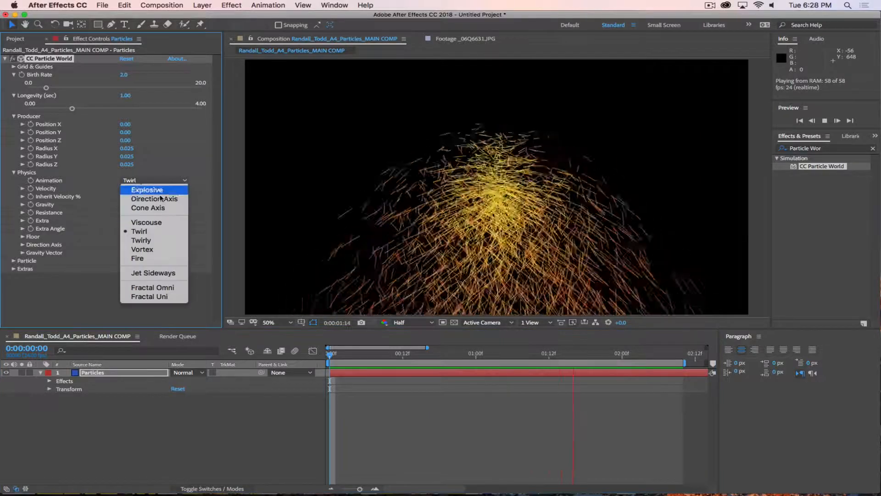
pyautogui.click(153, 240)
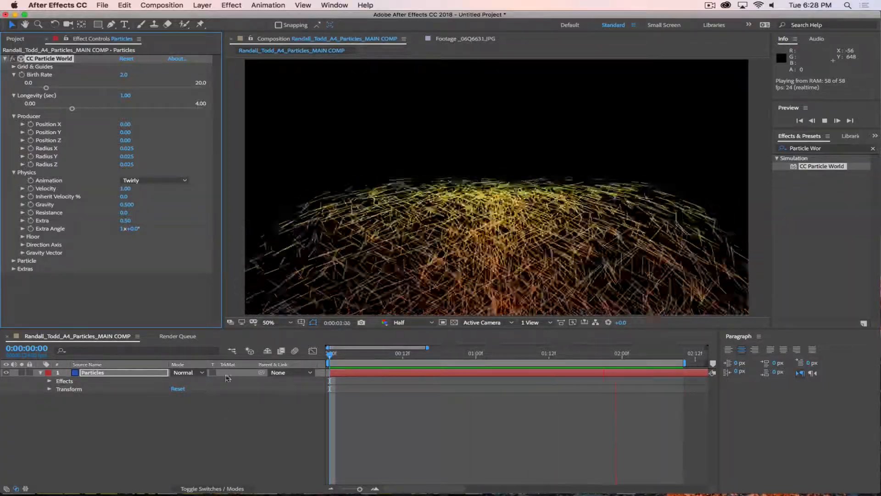
pyautogui.click(145, 180)
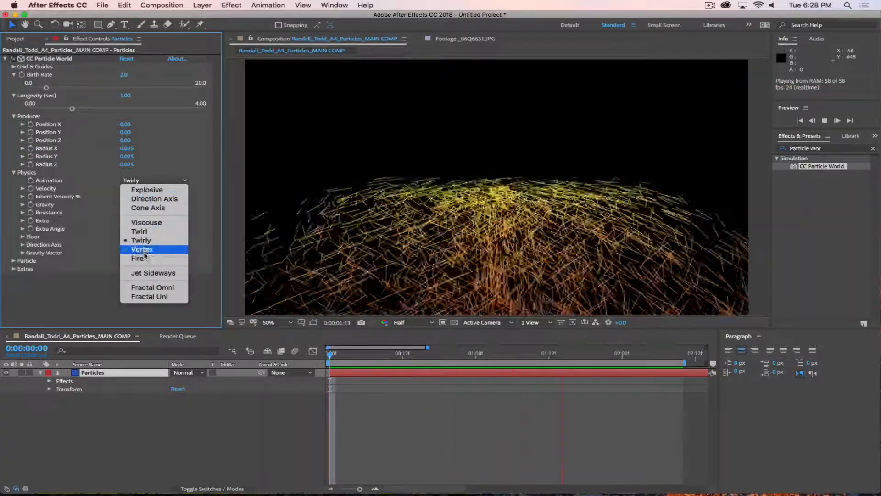
# Step: Switch the Animation to Vortex and preview the swirl from above
pyautogui.click(144, 248)
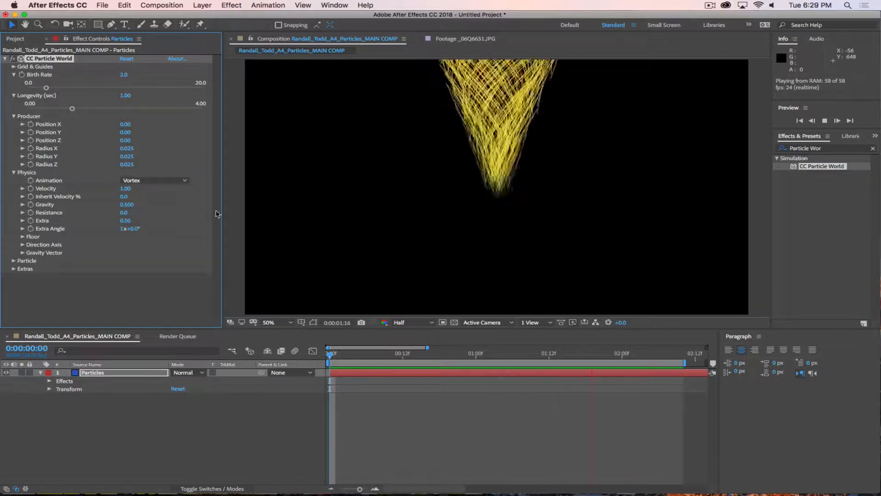
pyautogui.press('space')
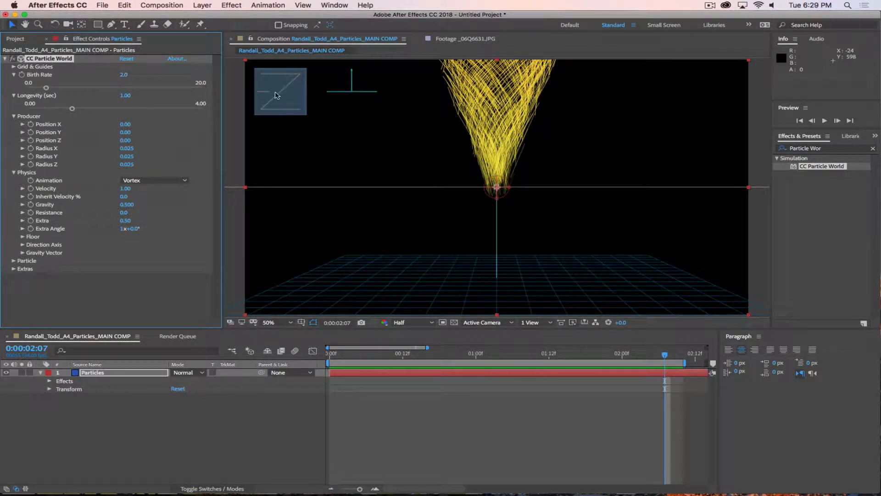
pyautogui.moveTo(362, 79); pyautogui.dragTo(355, 99)
pyautogui.press('space')
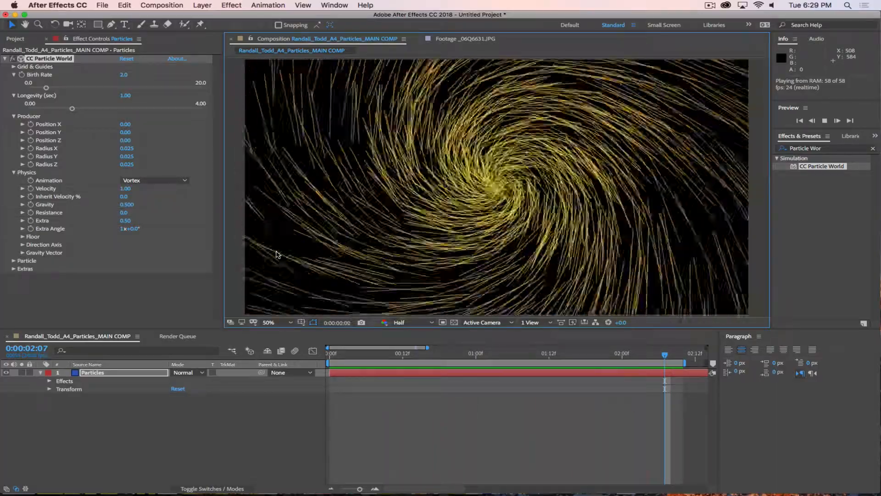
pyautogui.press('space')
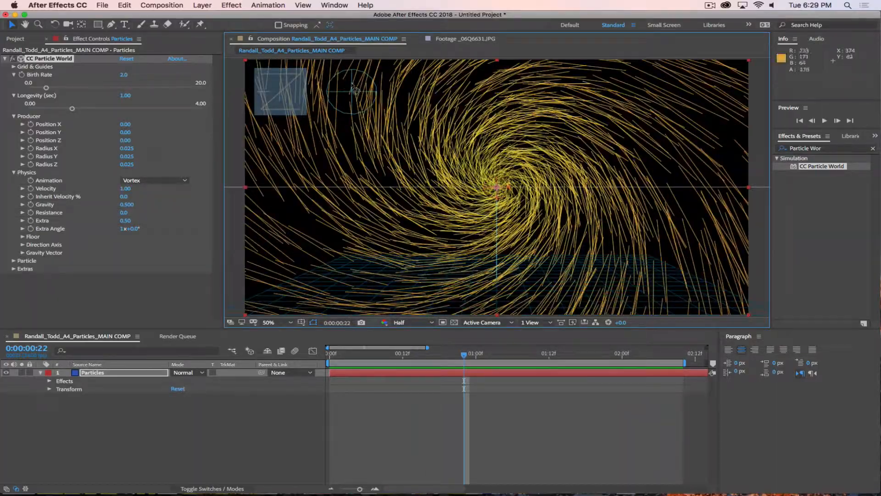
pyautogui.moveTo(350, 90); pyautogui.dragTo(352, 79)
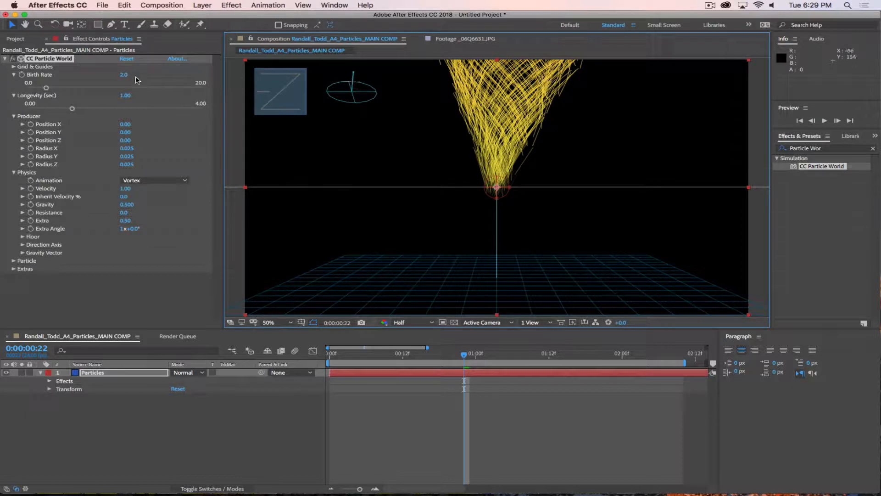
# Step: Reset CC Particle World and preview the Fire animation
pyautogui.click(127, 59)
pyautogui.click(160, 180)
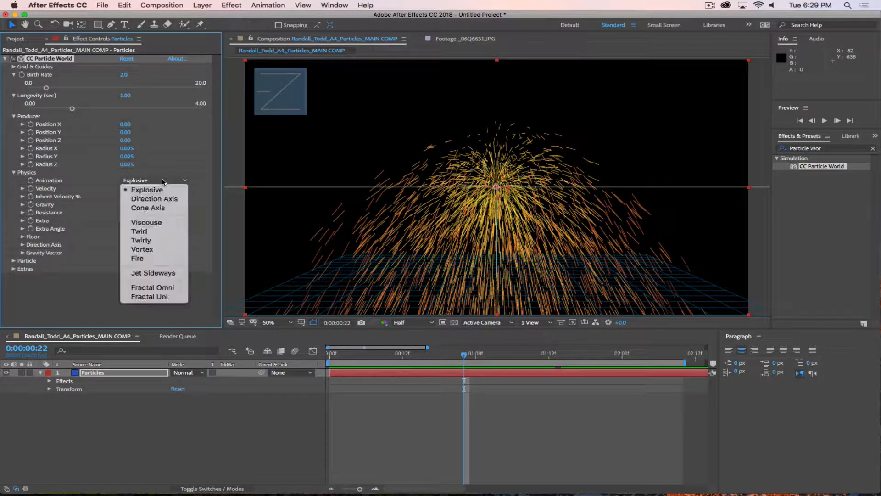
pyautogui.click(137, 258)
pyautogui.press('space')
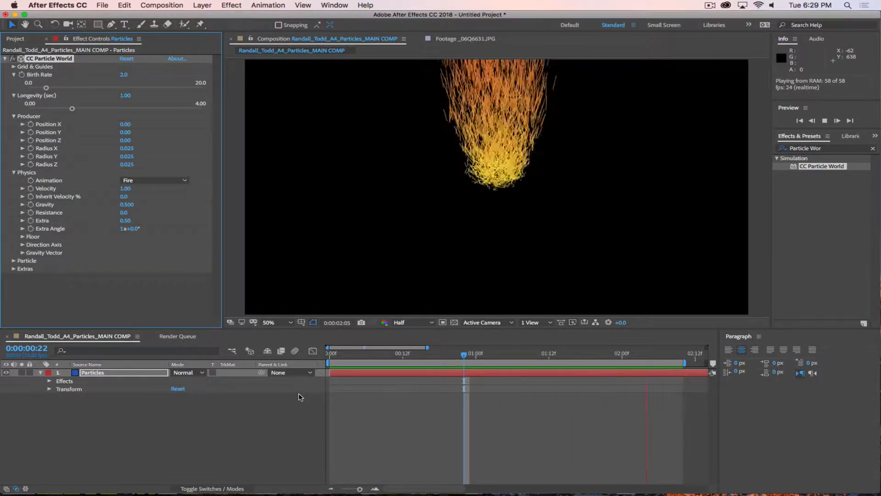
# Step: Try Jet Sideways, testing then undoing Extra 0.41, and finally select Fractal Omni
pyautogui.click(154, 180)
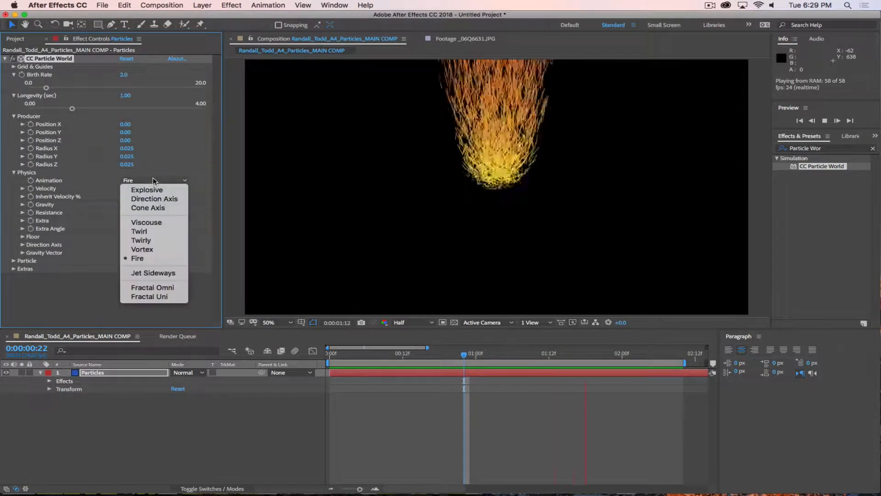
pyautogui.click(151, 272)
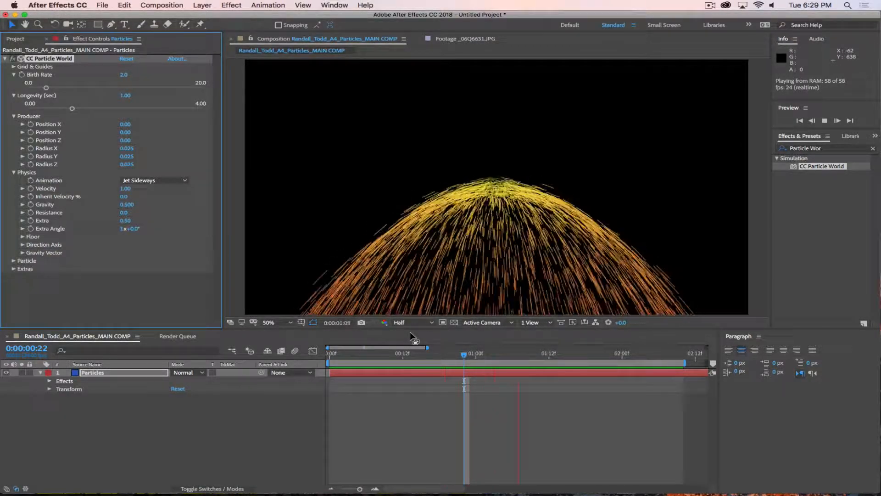
pyautogui.click(122, 69)
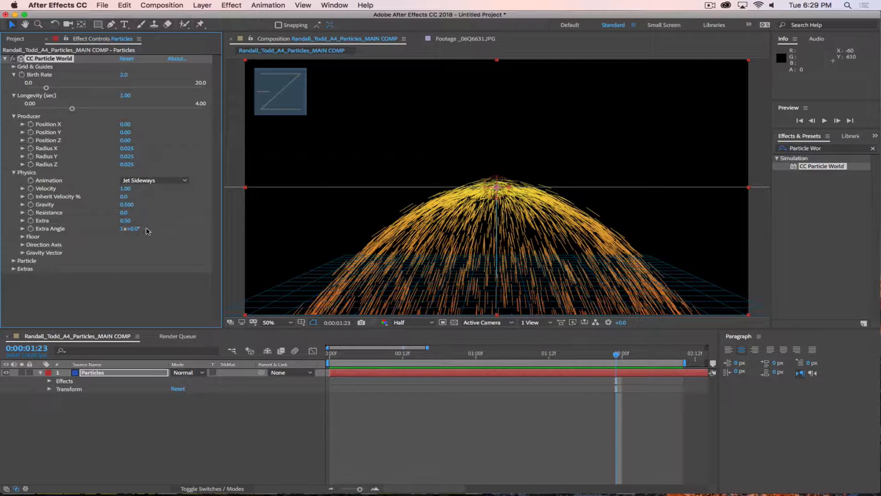
pyautogui.moveTo(125, 220); pyautogui.dragTo(166, 222)
pyautogui.press('super+z')
pyautogui.press('space')
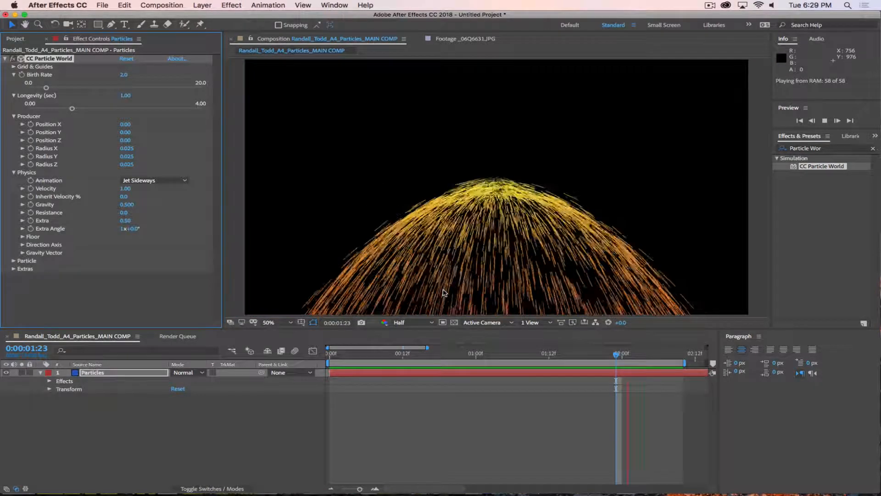
pyautogui.click(153, 180)
pyautogui.click(162, 288)
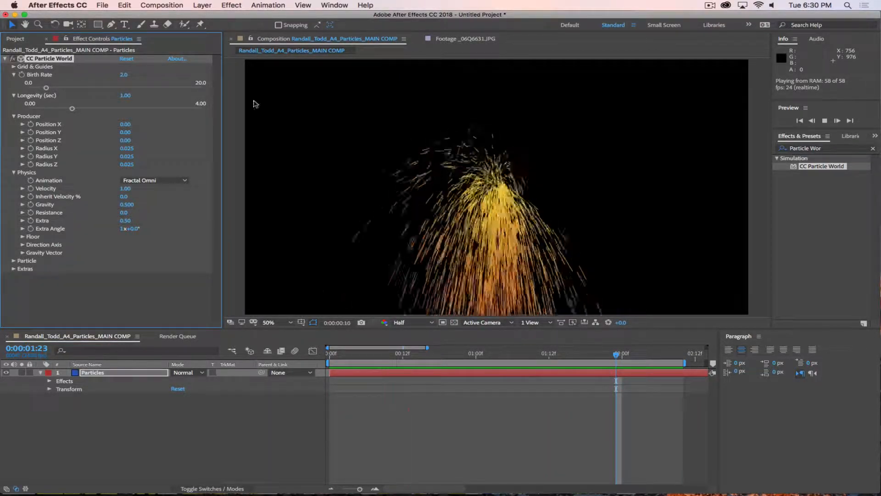
# Step: Switch the Animation to Fractal Uni and play a preview
pyautogui.press('space')
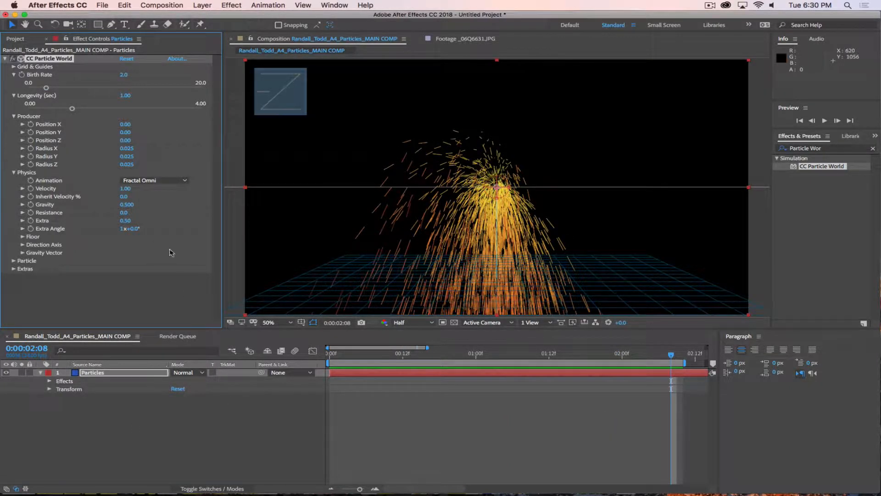
pyautogui.click(158, 180)
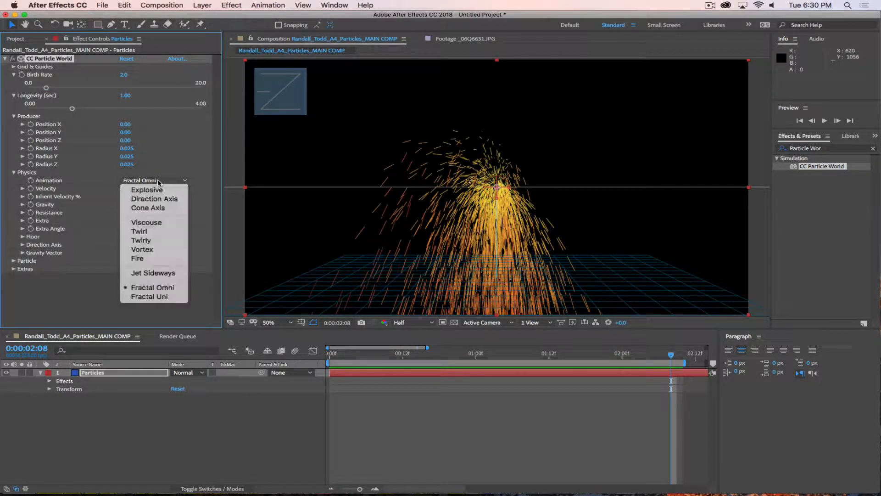
pyautogui.click(164, 297)
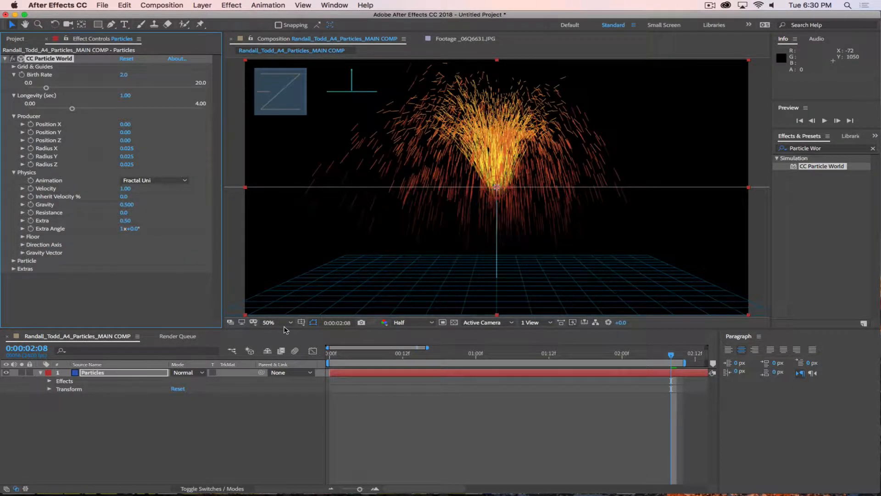
pyautogui.press('space')
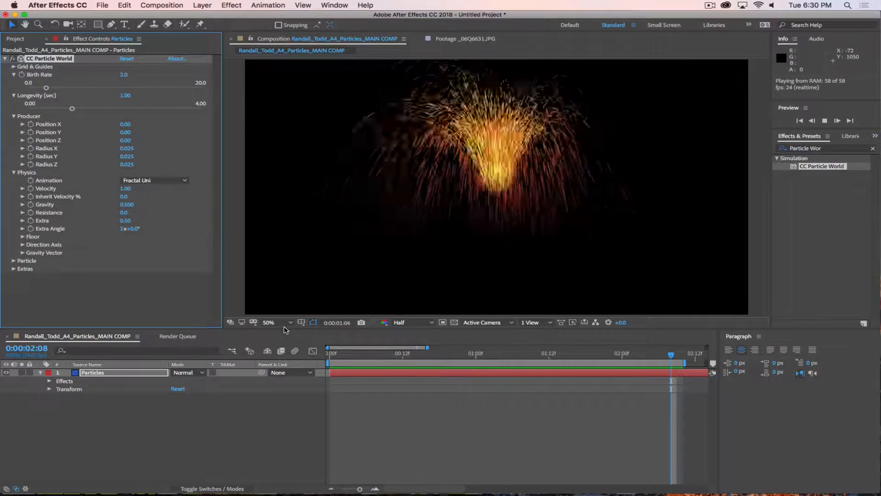
# Step: Compare against Cone Axis, then set the Animation back to Fractal Uni
pyautogui.click(155, 180)
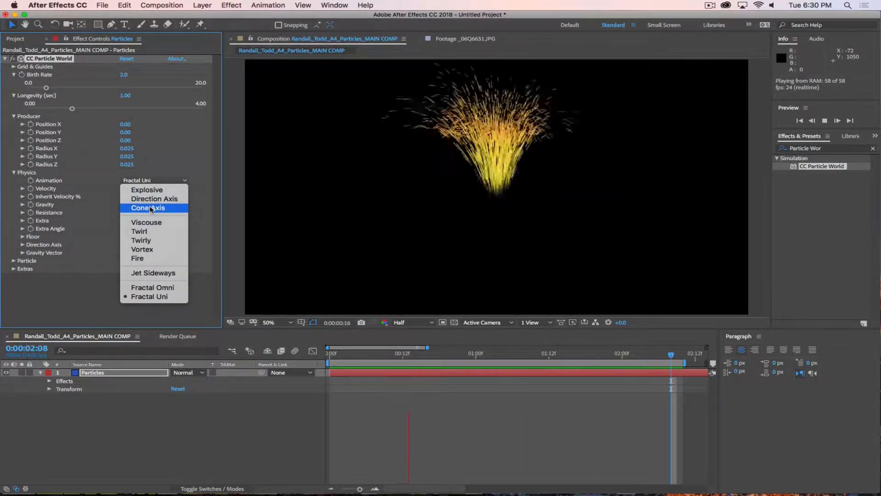
pyautogui.click(150, 207)
pyautogui.click(153, 181)
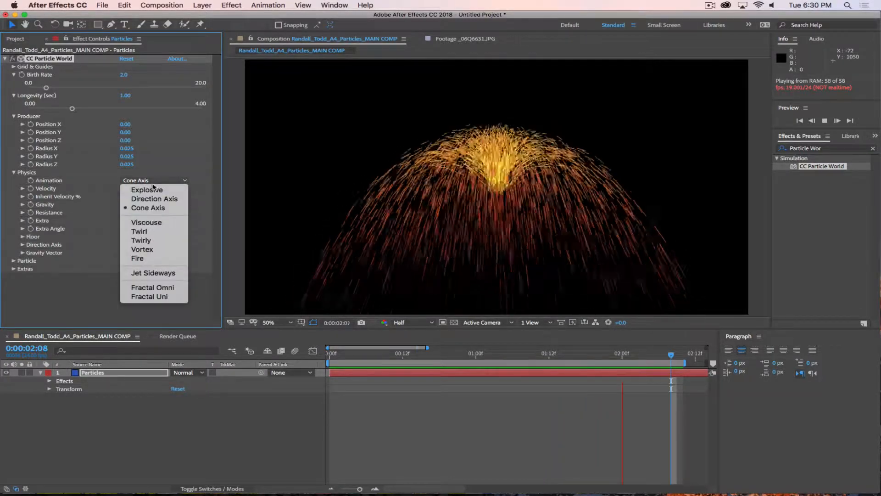
pyautogui.click(148, 297)
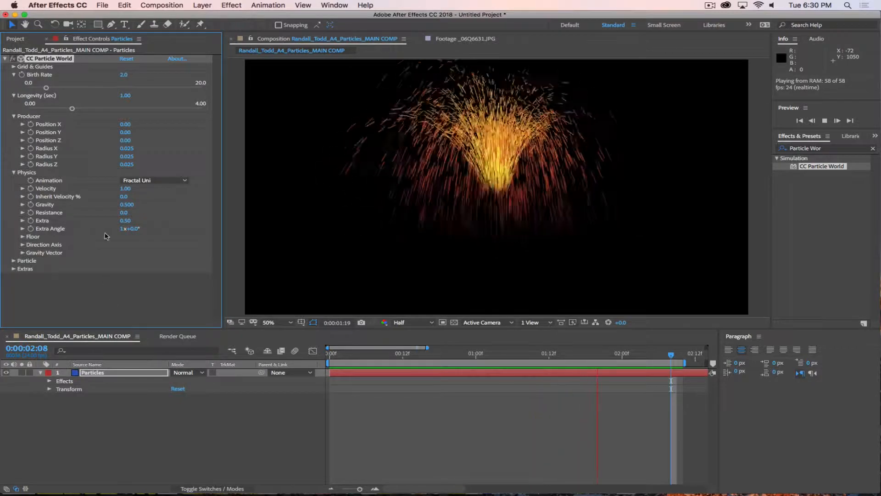
pyautogui.click(155, 180)
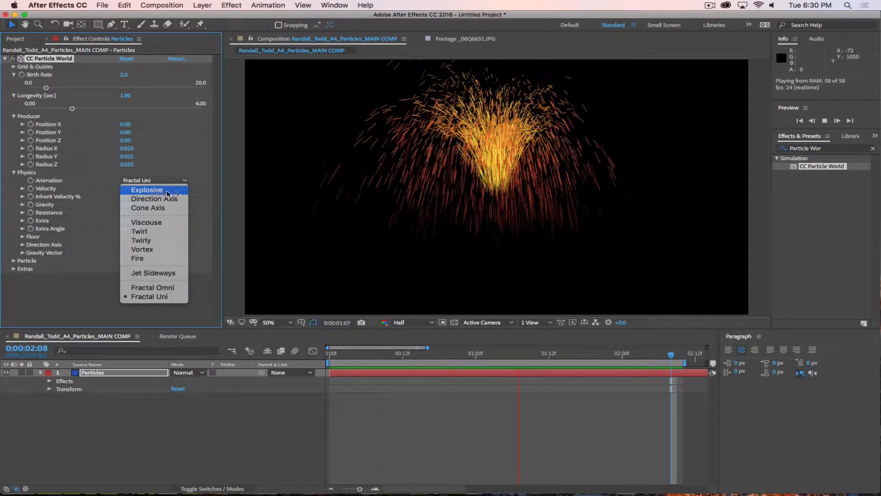
# Step: Set the Animation to Explosive and test a Velocity of 0.01
pyautogui.click(156, 191)
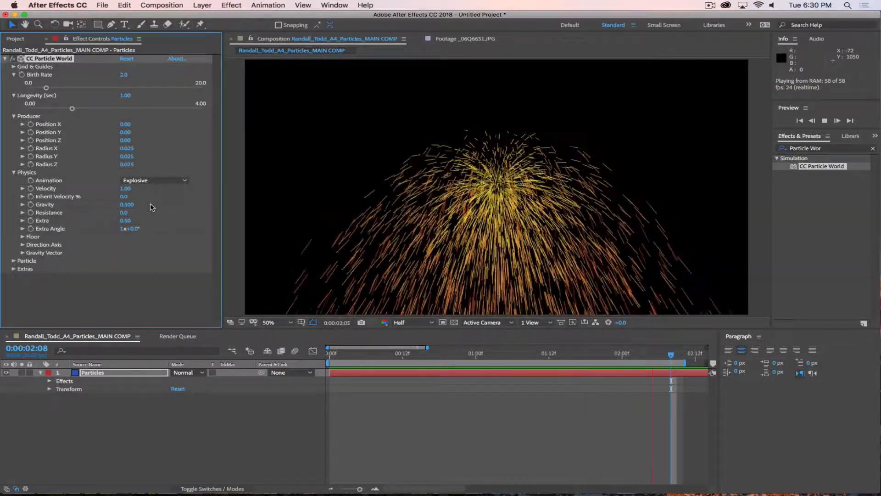
pyautogui.click(125, 188)
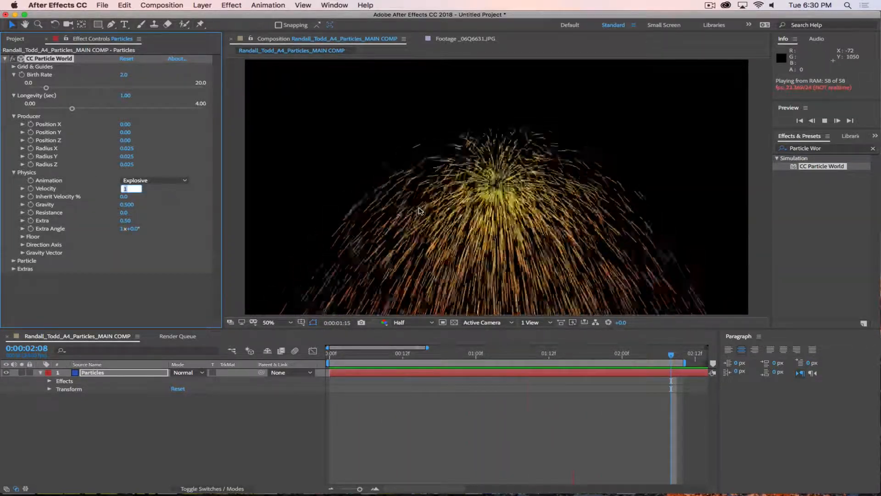
pyautogui.write('.01')
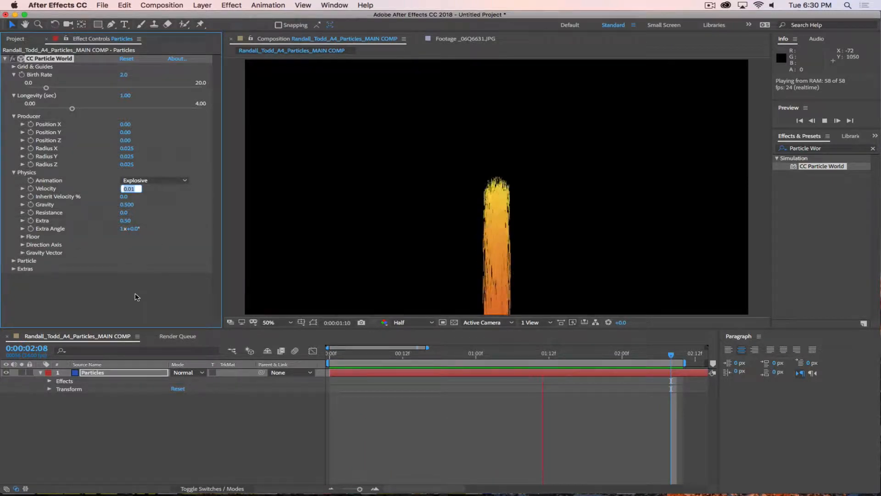
pyautogui.press('Return')
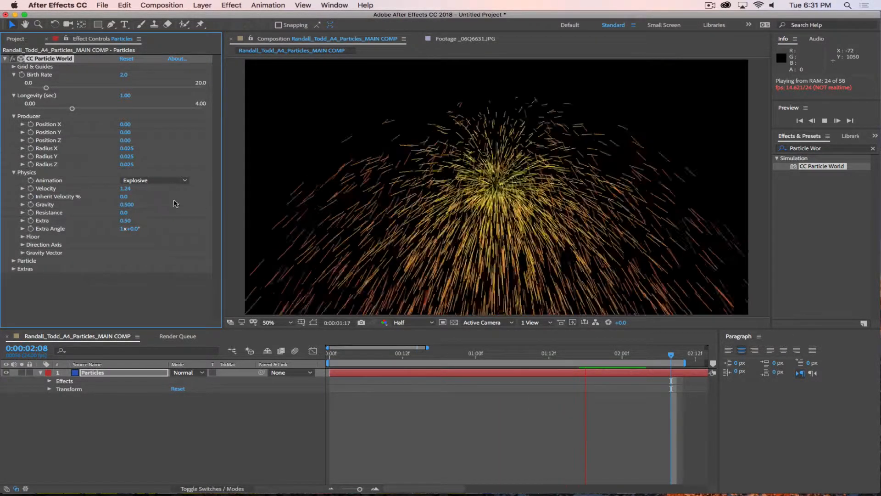
# Step: Scrub Velocity up through 2.10 and 3.52 to 5.36, then restore it to 1.00
pyautogui.moveTo(152, 186); pyautogui.dragTo(172, 220)
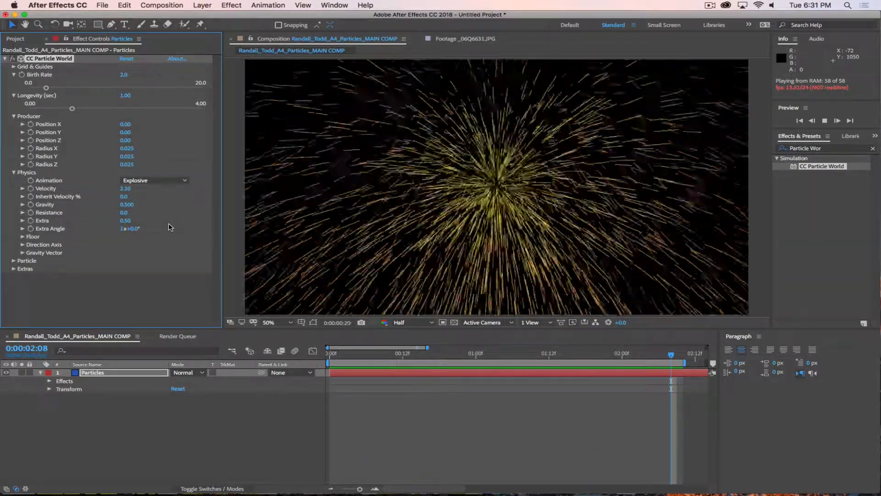
pyautogui.moveTo(126, 189); pyautogui.dragTo(180, 198)
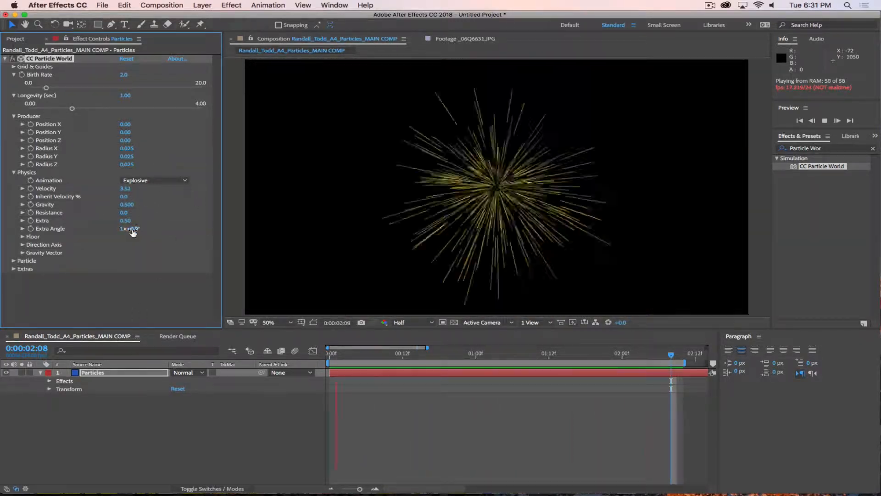
pyautogui.moveTo(127, 189); pyautogui.dragTo(207, 197)
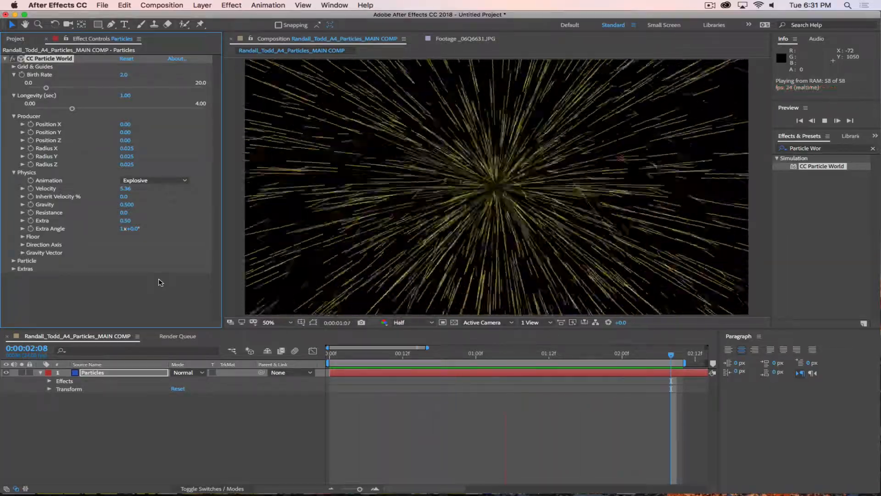
pyautogui.click(126, 188)
pyautogui.write('1')
pyautogui.press('Return')
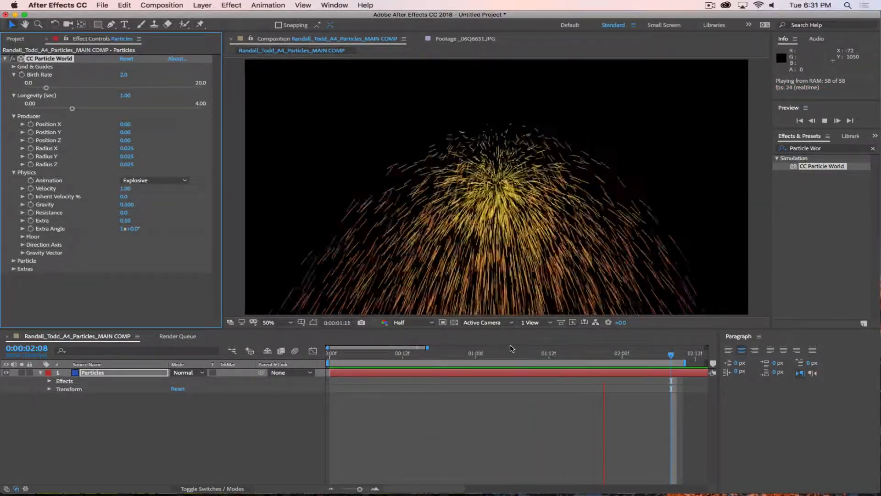
# Step: Stop playback and scrub back through the first frames of the burst
pyautogui.press('space')
pyautogui.moveTo(659, 352); pyautogui.dragTo(341, 363)
pyautogui.moveTo(435, 361); pyautogui.dragTo(373, 359)
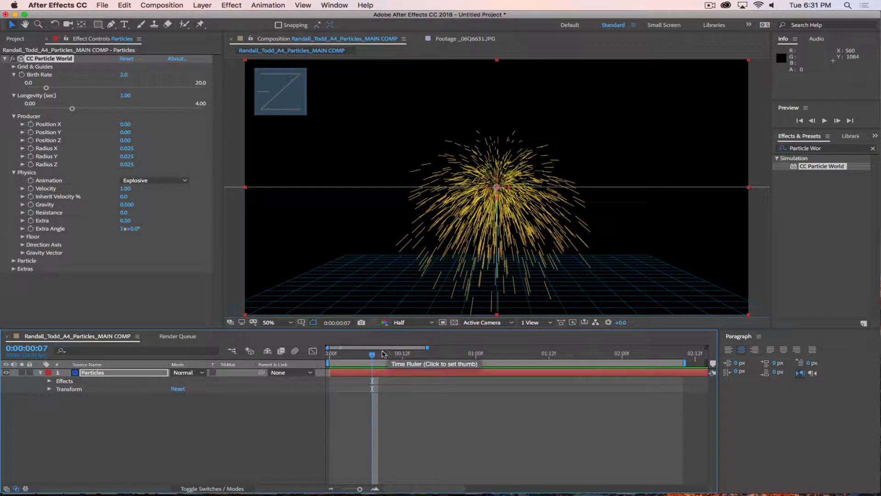
# Step: Keyframe Producer Position at frame 0 with the emitter left, then right at about 12 frames
pyautogui.moveTo(380, 359); pyautogui.dragTo(319, 359)
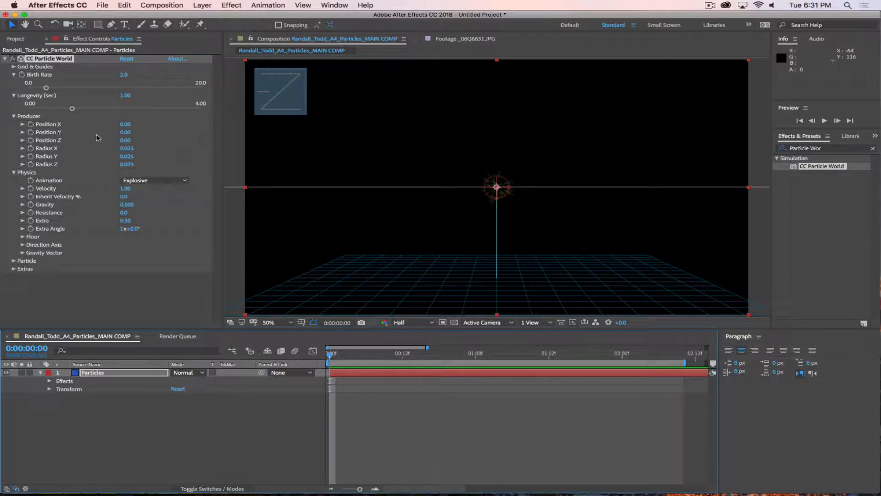
pyautogui.click(31, 127)
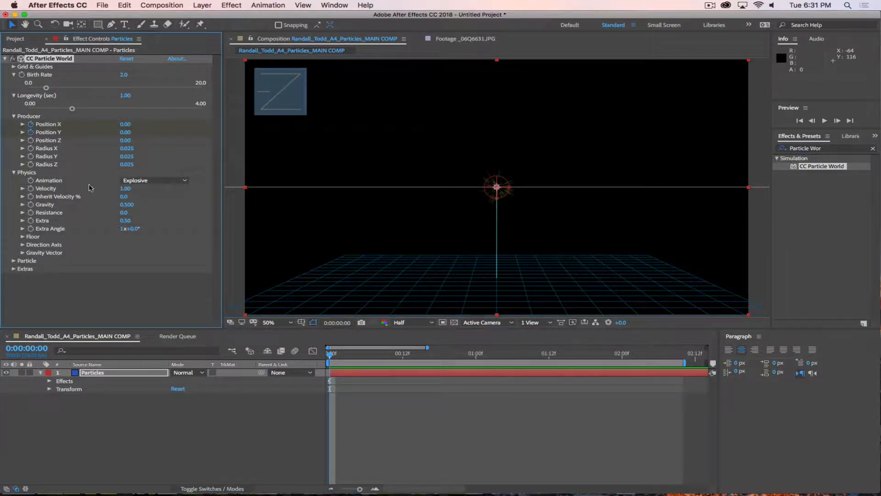
pyautogui.moveTo(99, 125); pyautogui.dragTo(104, 125)
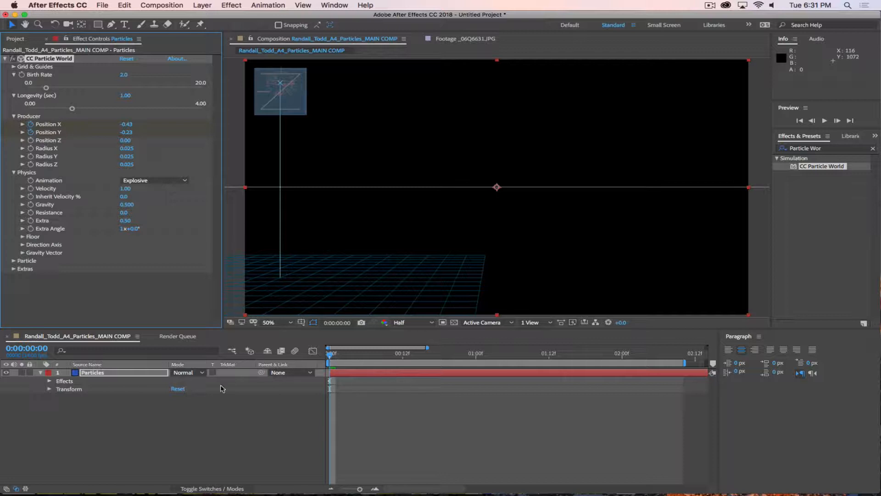
pyautogui.click(150, 377)
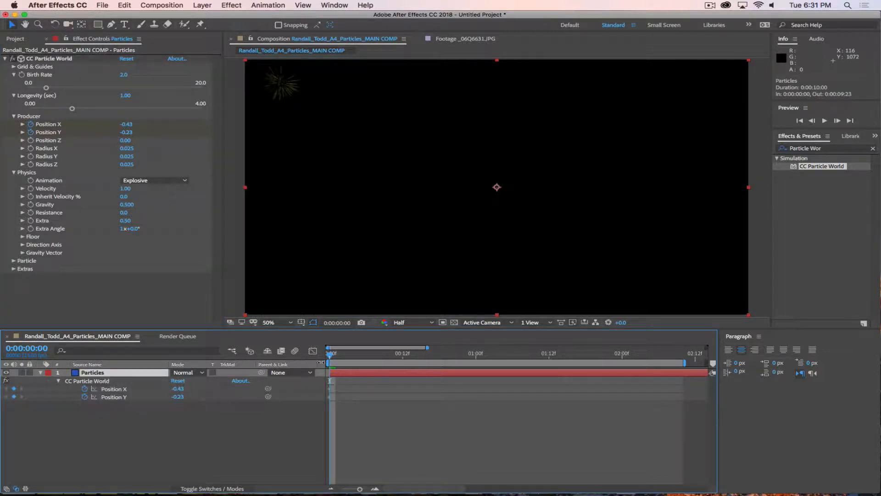
pyautogui.moveTo(332, 357); pyautogui.dragTo(403, 361)
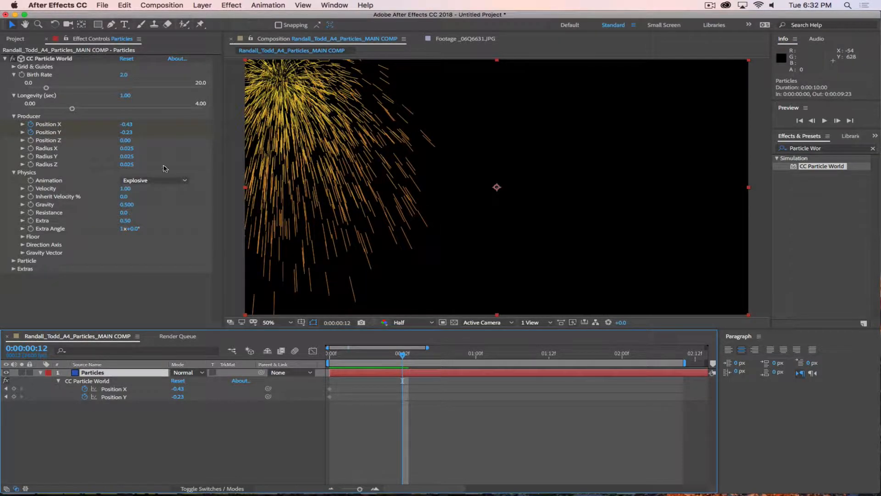
pyautogui.moveTo(126, 125); pyautogui.dragTo(153, 139)
# Step: Add emitter keyframes left at 1:00, right at 1:12, and left at 2:00 (X -0.98, Y 0.18)
pyautogui.moveTo(401, 355); pyautogui.dragTo(479, 371)
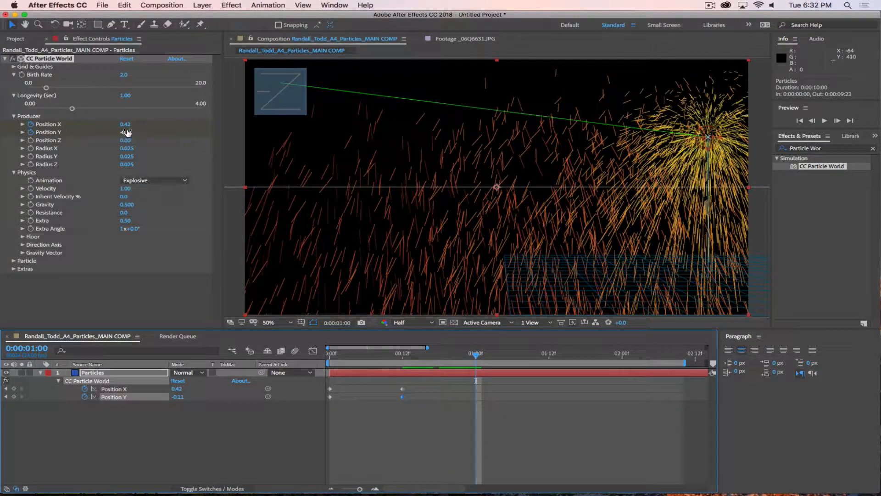
pyautogui.moveTo(125, 124); pyautogui.dragTo(84, 127)
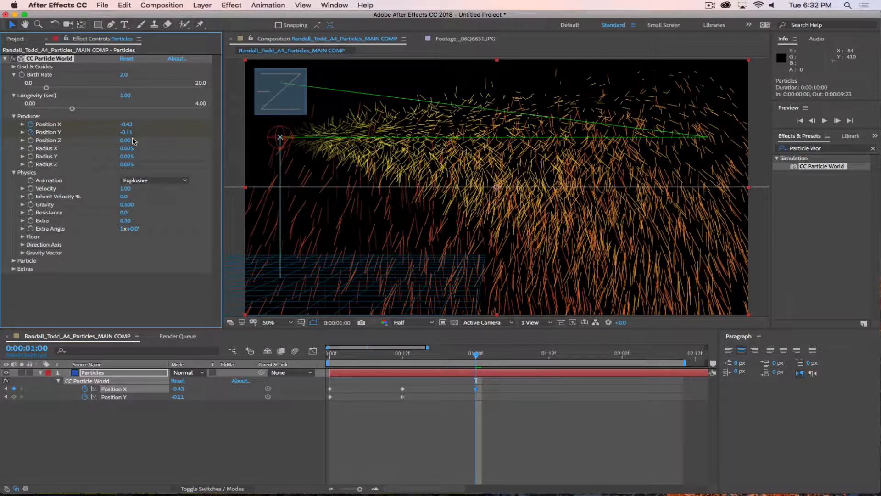
pyautogui.moveTo(137, 133); pyautogui.dragTo(143, 134)
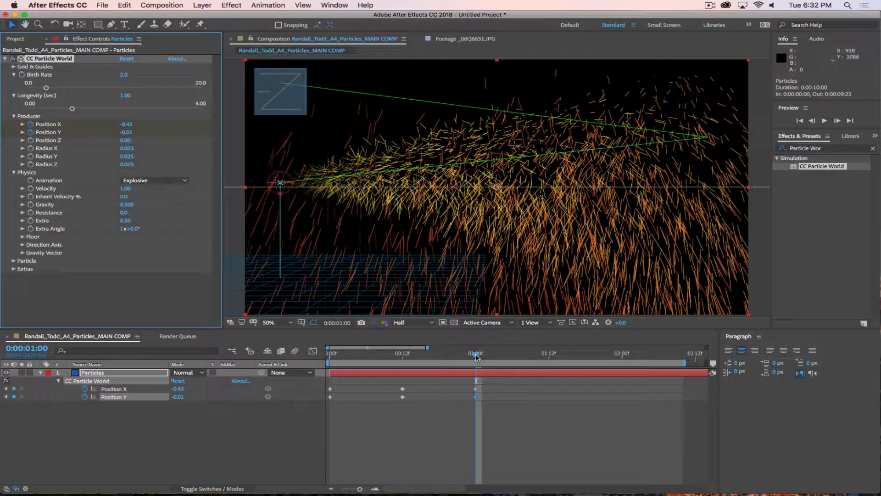
pyautogui.moveTo(475, 357); pyautogui.dragTo(551, 372)
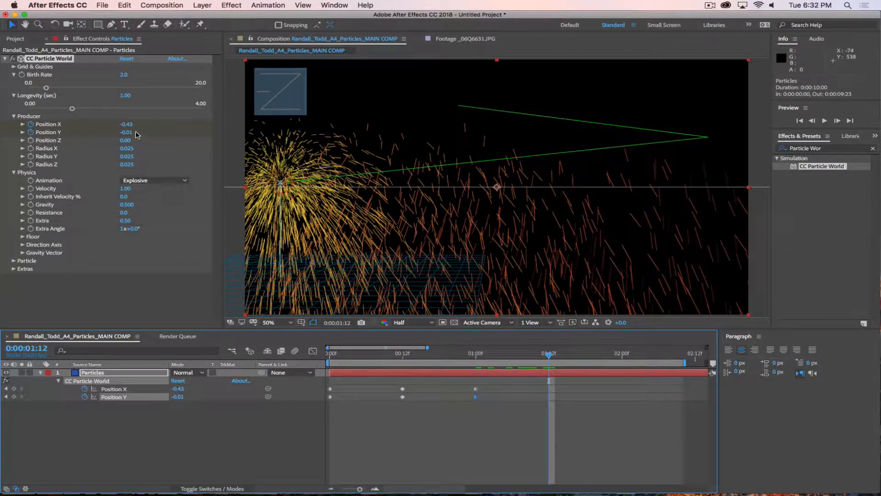
pyautogui.moveTo(125, 125); pyautogui.dragTo(151, 143)
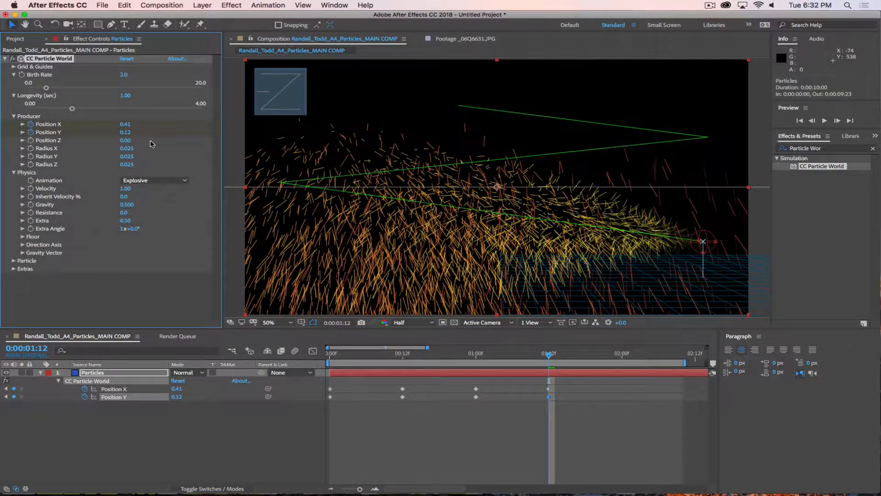
pyautogui.moveTo(556, 360); pyautogui.dragTo(620, 367)
pyautogui.moveTo(125, 124); pyautogui.dragTo(105, 127)
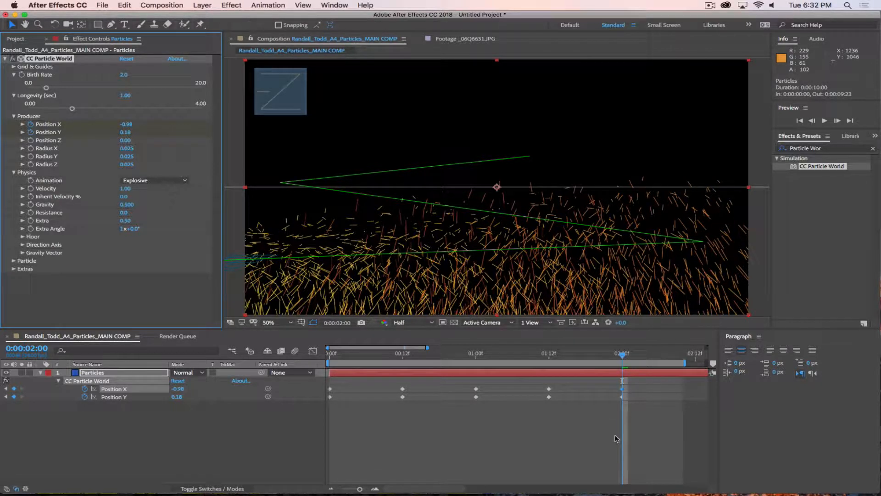
# Step: Zoom out the timeline, extend the work area to about 4 seconds, and preview the moving emitter
pyautogui.press('-')
pyautogui.press('-')
pyautogui.moveTo(545, 363); pyautogui.dragTo(682, 369)
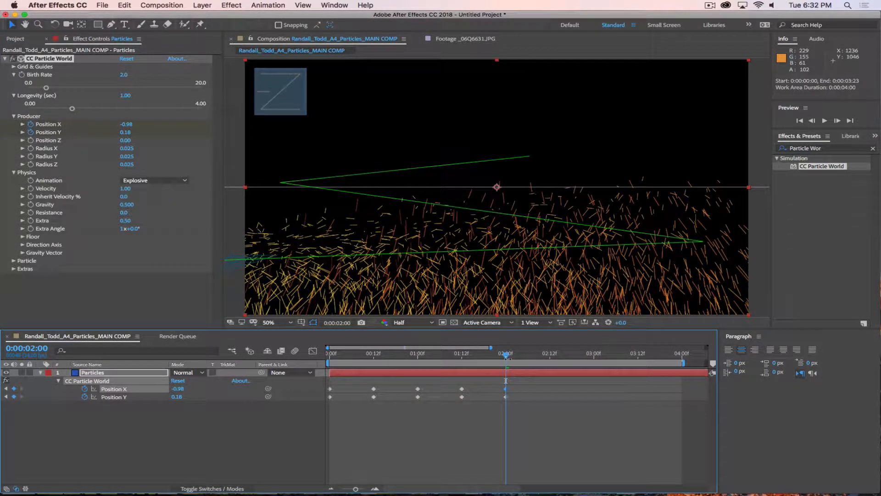
pyautogui.press('space')
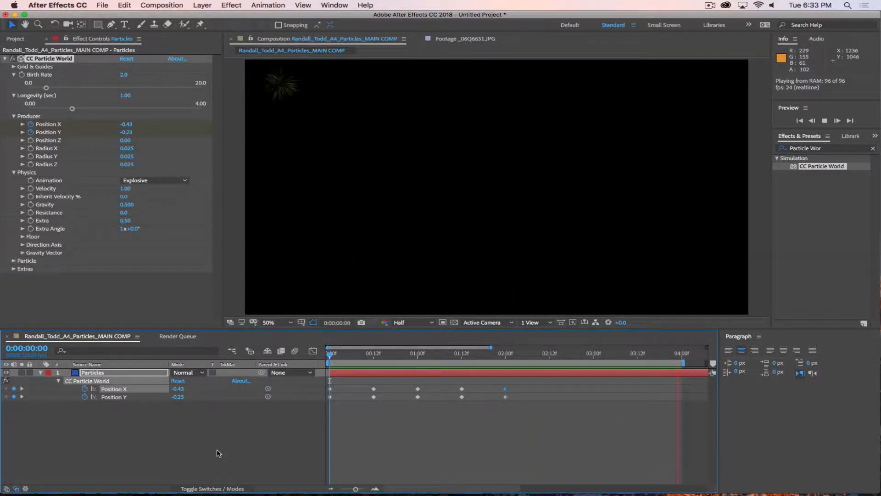
pyautogui.click(713, 5)
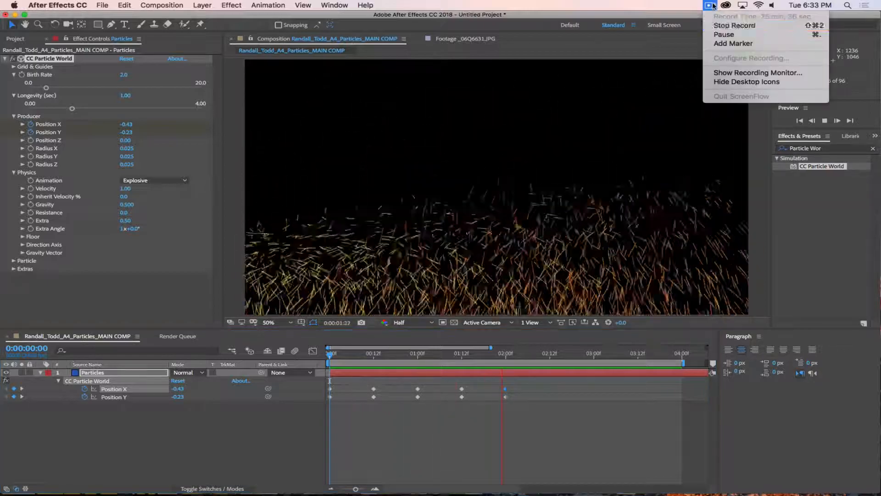
# Step: Try an Inherit Velocity of 100 in CC Particle World's Physics settings
pyautogui.click(723, 35)
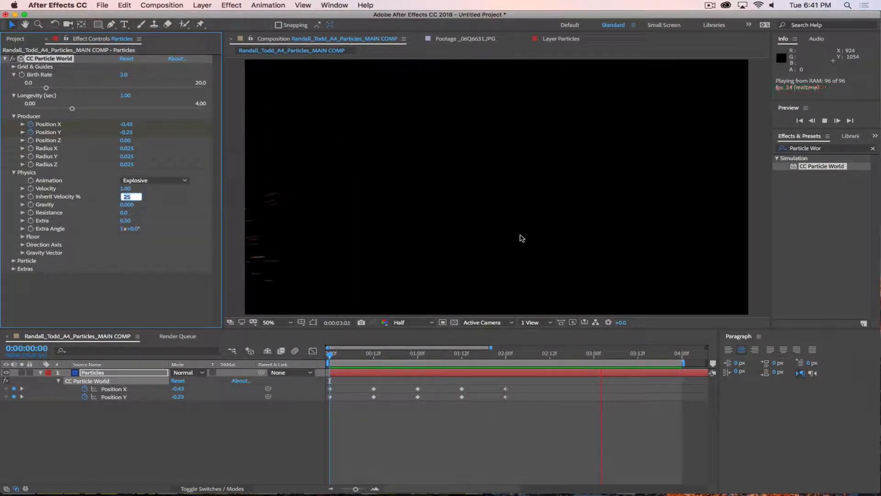
pyautogui.write('00')
pyautogui.press('Return')
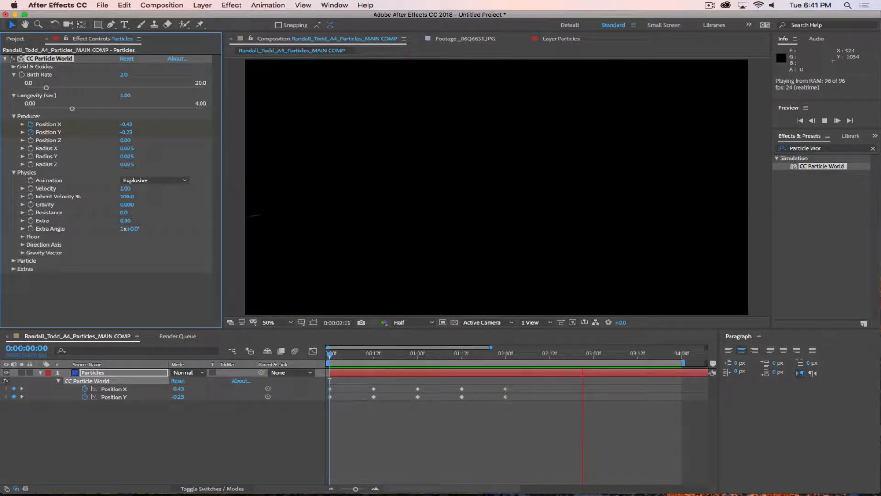
pyautogui.click(128, 196)
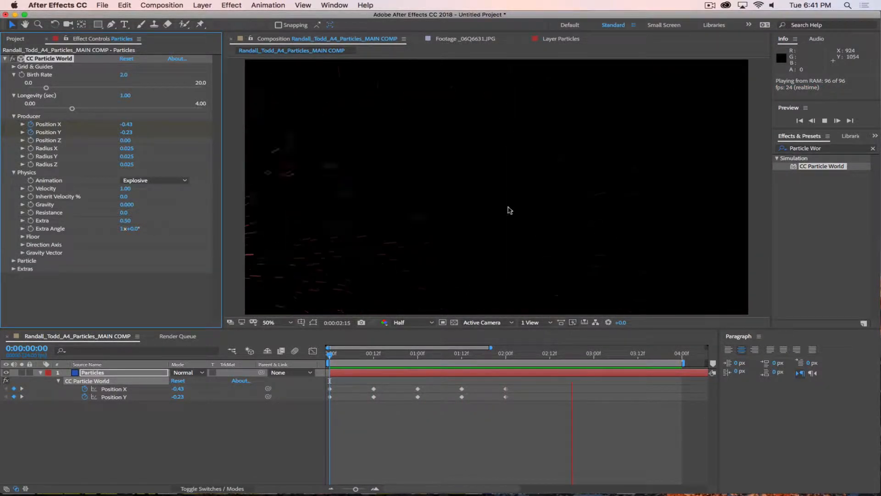
# Step: Test a Gravity of 0.5, then return Gravity to 0
pyautogui.click(124, 204)
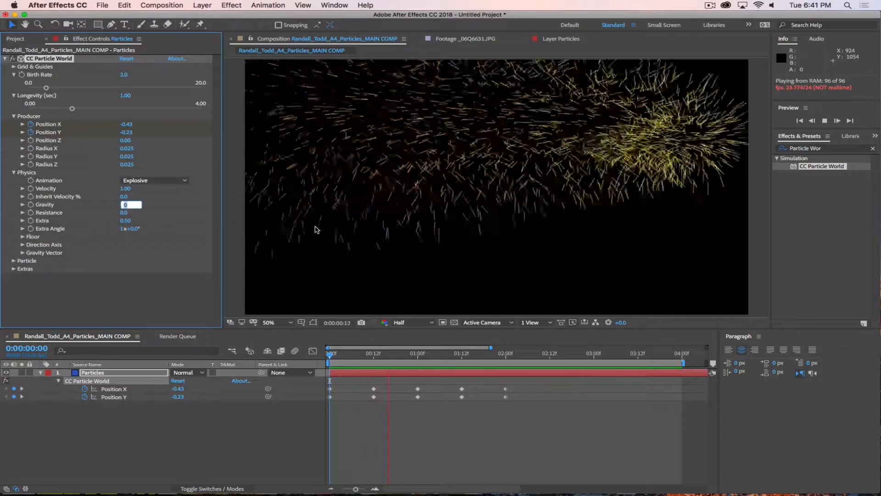
pyautogui.write('.5')
pyautogui.press('Return')
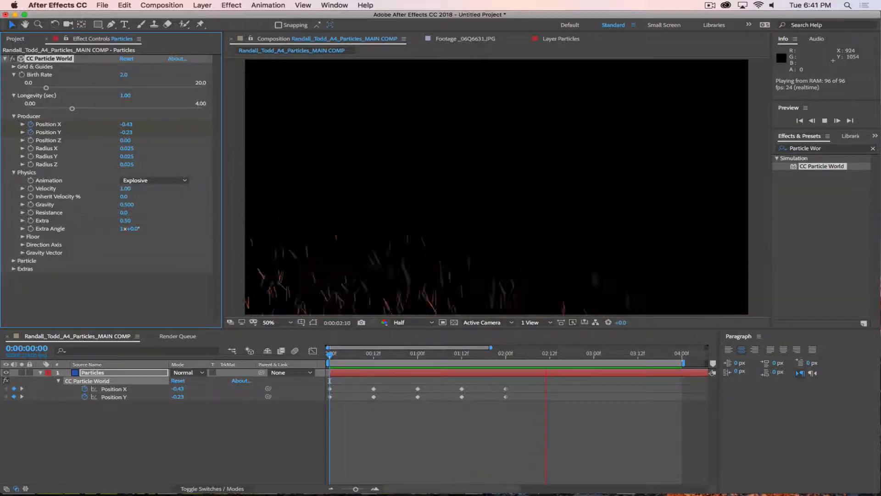
pyautogui.click(123, 206)
pyautogui.write('0')
pyautogui.press('Return')
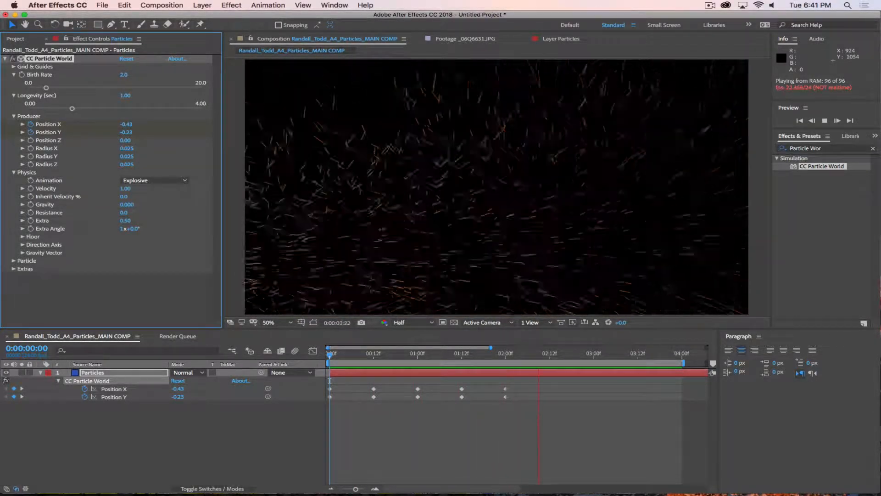
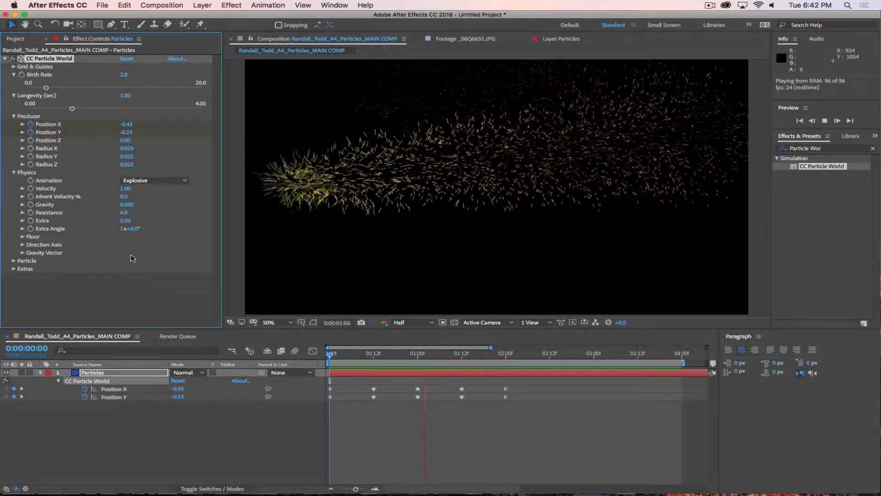
# Step: Scrub CC Particle World's Resistance up to 7.5 while the preview plays
pyautogui.moveTo(129, 219); pyautogui.dragTo(133, 212)
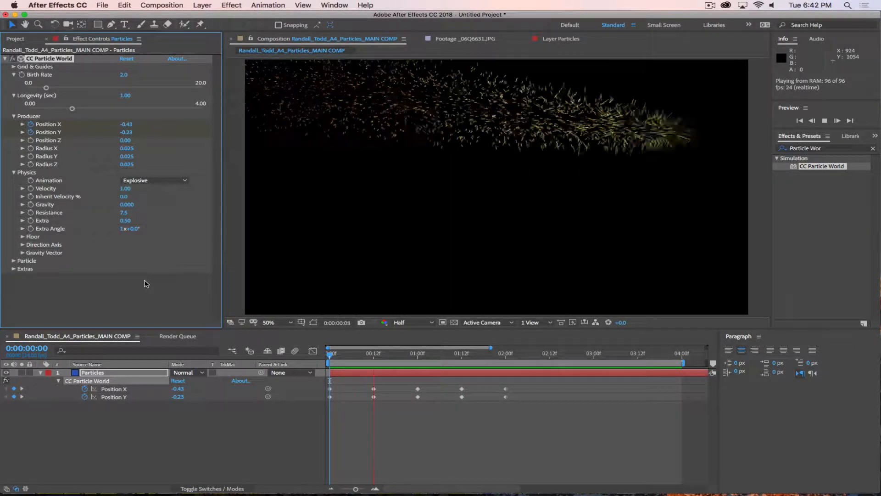
# Step: Try Direction Axis animation, then switch the particle animation to Cone Axis
pyautogui.click(148, 180)
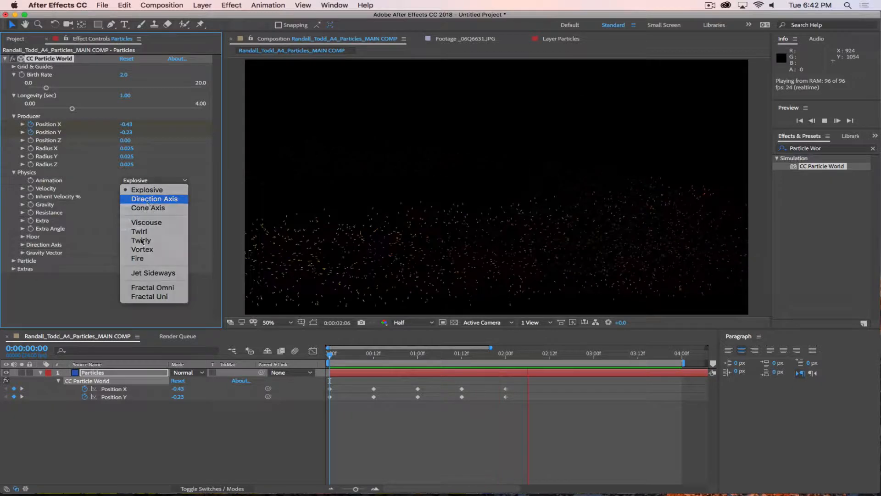
pyautogui.click(147, 199)
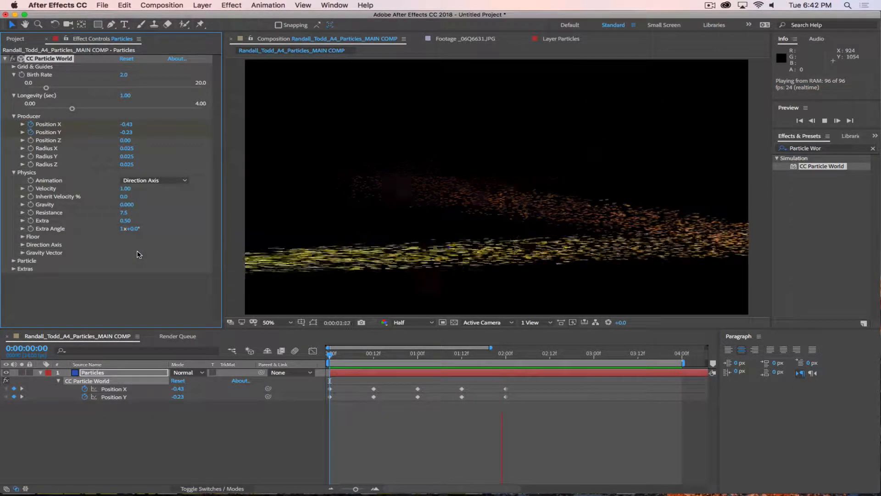
pyautogui.click(151, 180)
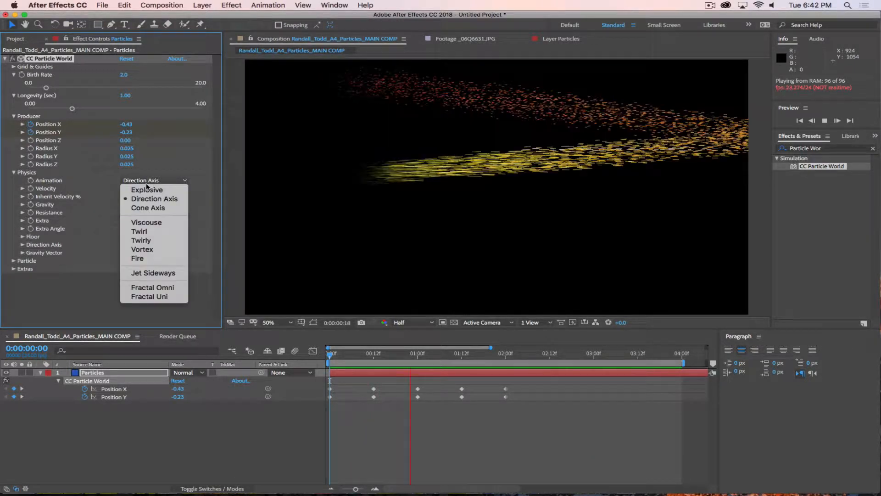
pyautogui.click(149, 208)
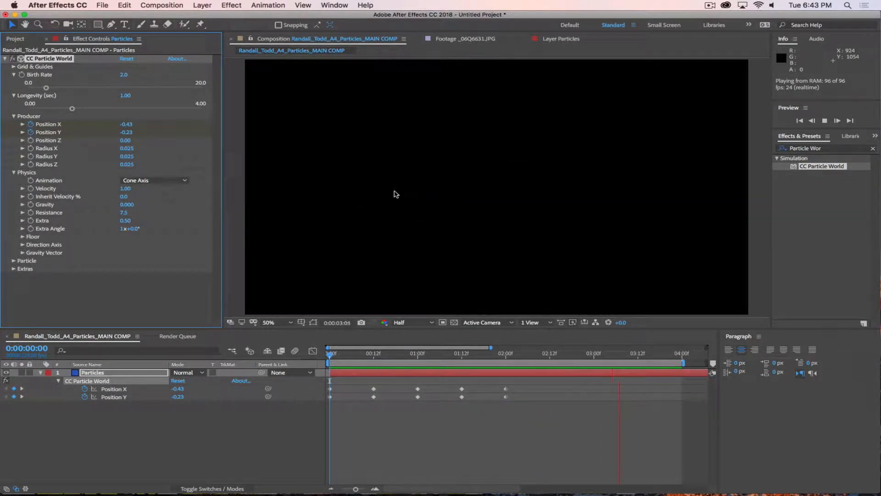
# Step: Stop the preview and delete all Position X and Y keyframes
pyautogui.press('space')
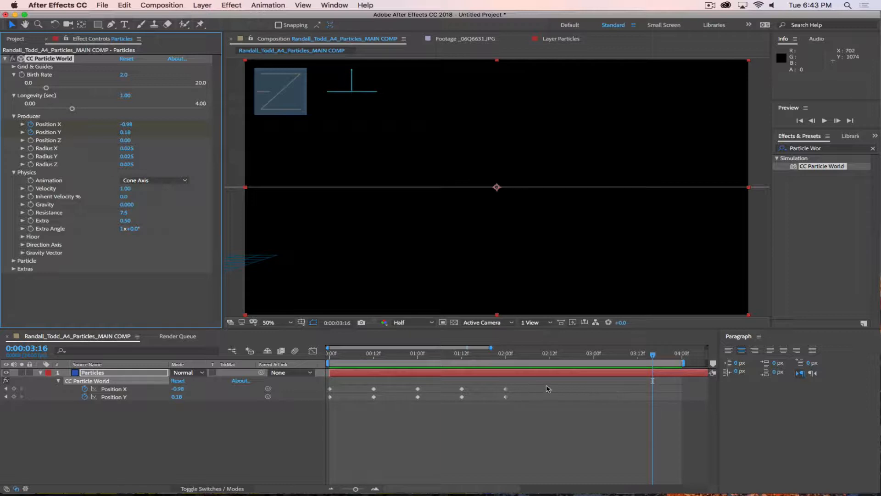
pyautogui.moveTo(557, 386); pyautogui.dragTo(325, 419)
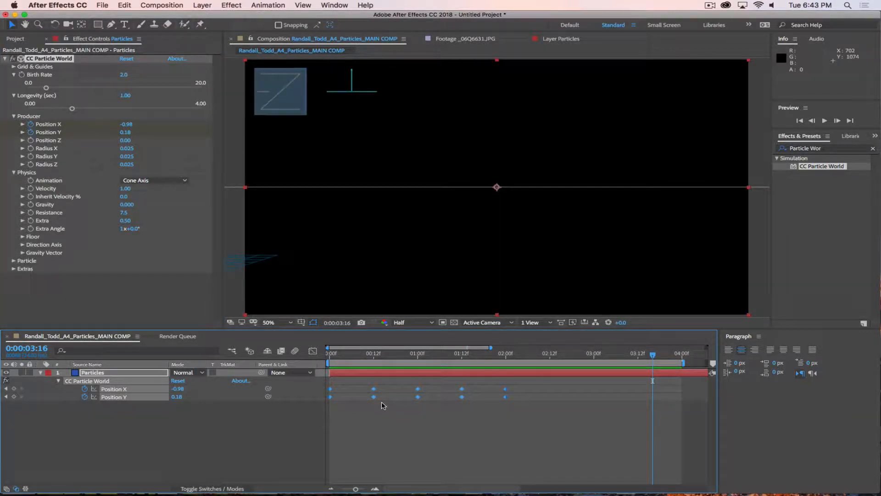
pyautogui.press('Delete')
pyautogui.click(137, 437)
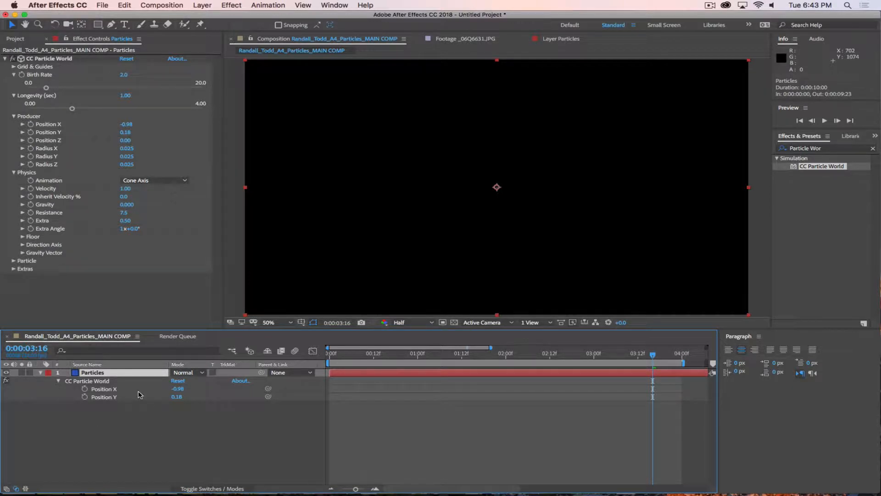
# Step: Reset CC Particle World to its defaults and view the burst at 1:08
pyautogui.press('u')
pyautogui.press('u')
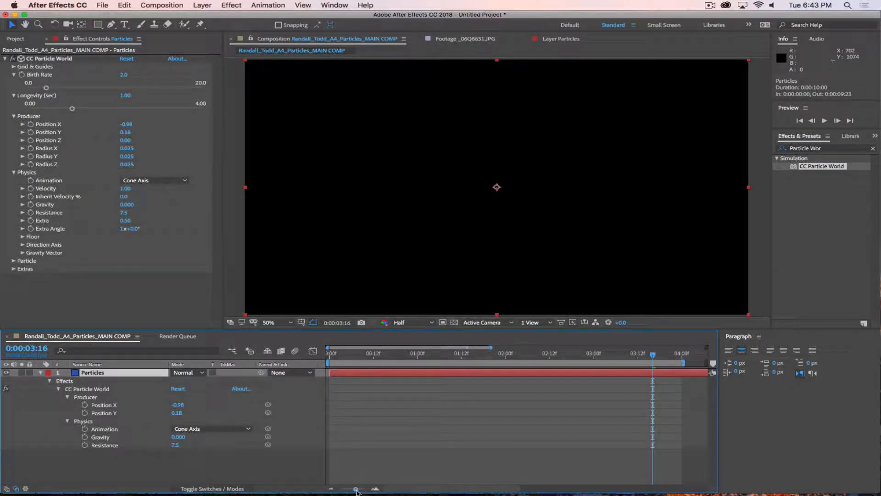
pyautogui.moveTo(356, 490); pyautogui.dragTo(265, 492)
pyautogui.moveTo(353, 490); pyautogui.dragTo(320, 493)
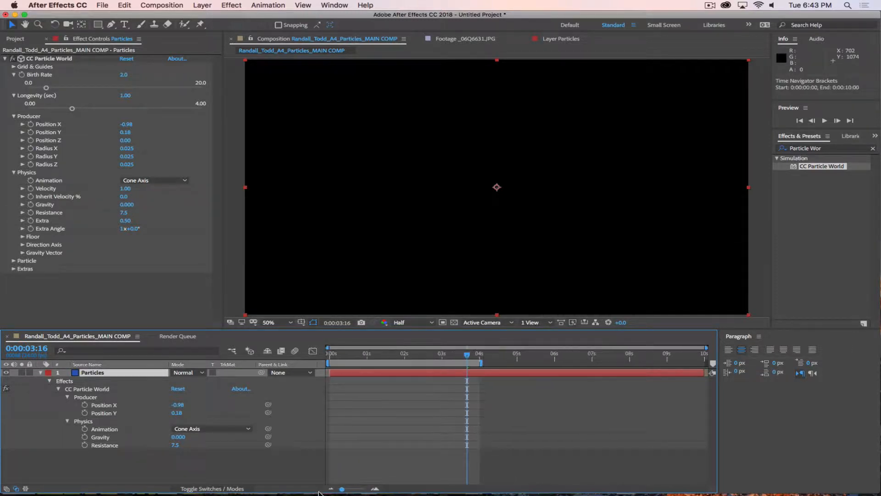
pyautogui.click(127, 59)
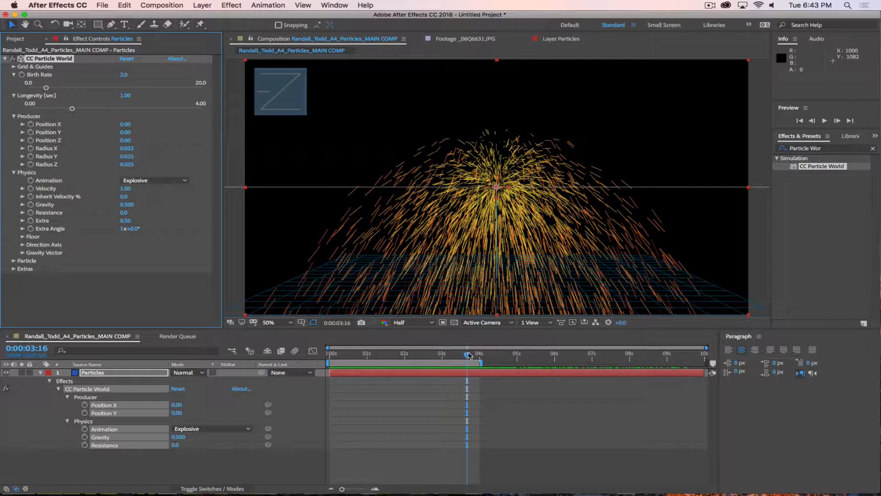
pyautogui.moveTo(468, 355); pyautogui.dragTo(277, 352)
pyautogui.click(211, 471)
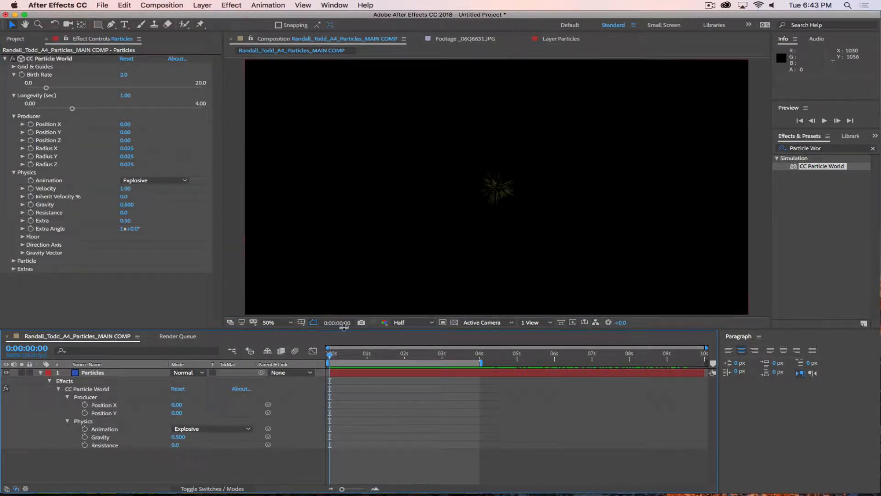
pyautogui.moveTo(334, 357); pyautogui.dragTo(380, 358)
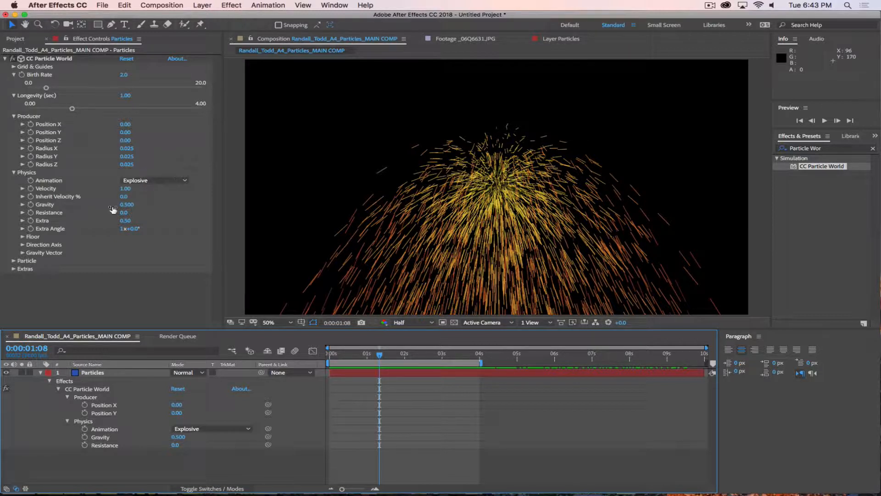
# Step: Expand the Floor settings and set Particle Visibility to Above Floor
pyautogui.click(22, 236)
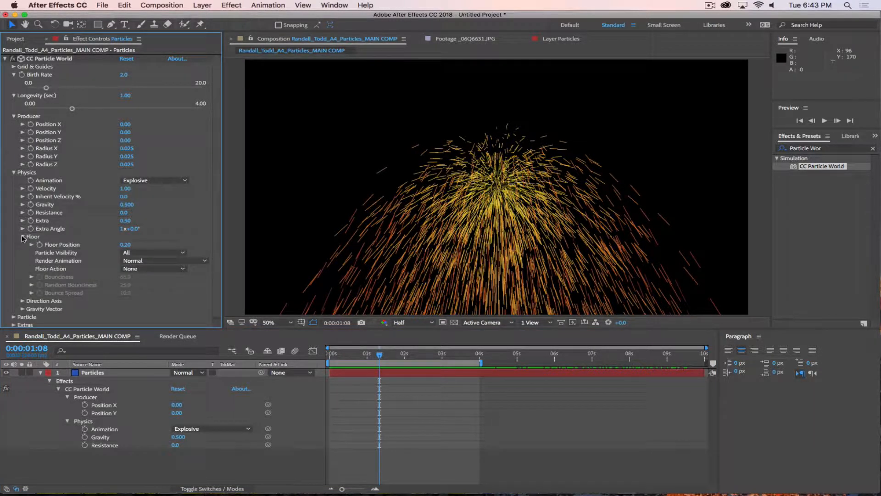
pyautogui.scroll(-1, 85, 230)
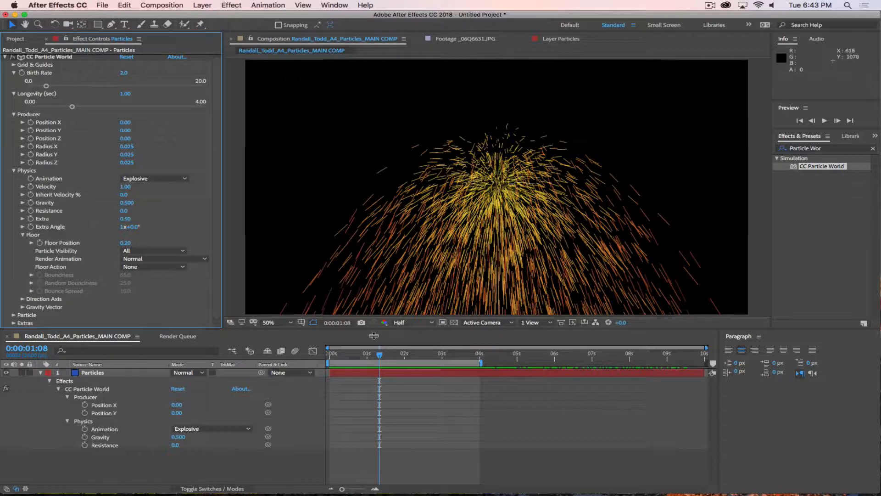
pyautogui.click(51, 59)
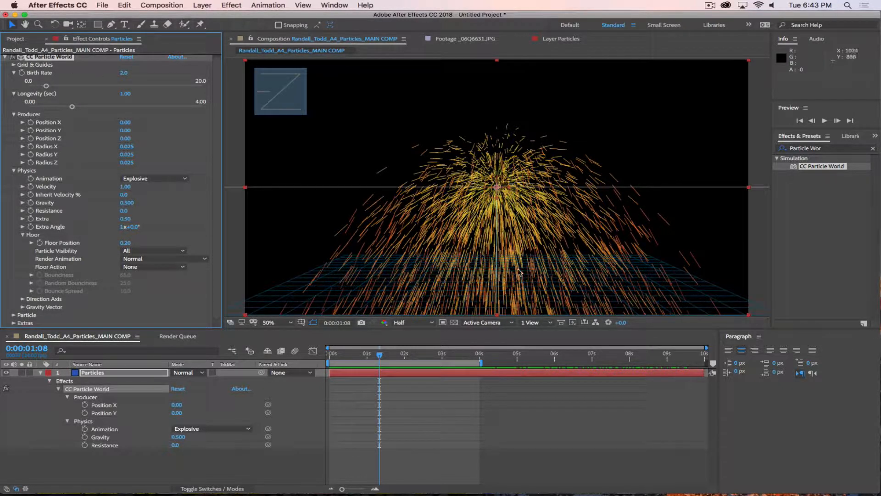
pyautogui.moveTo(125, 246)
pyautogui.mouseDown()
pyautogui.moveTo(102, 242)
pyautogui.moveTo(130, 248)
pyautogui.mouseUp()
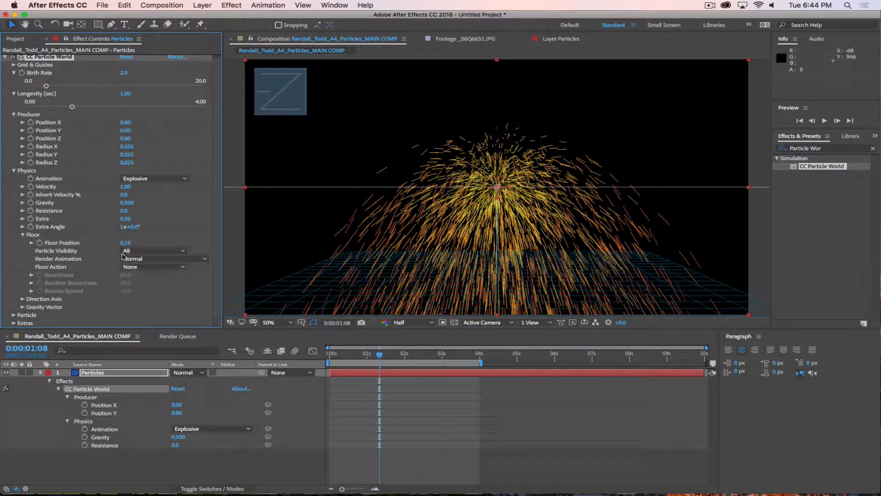
pyautogui.click(131, 251)
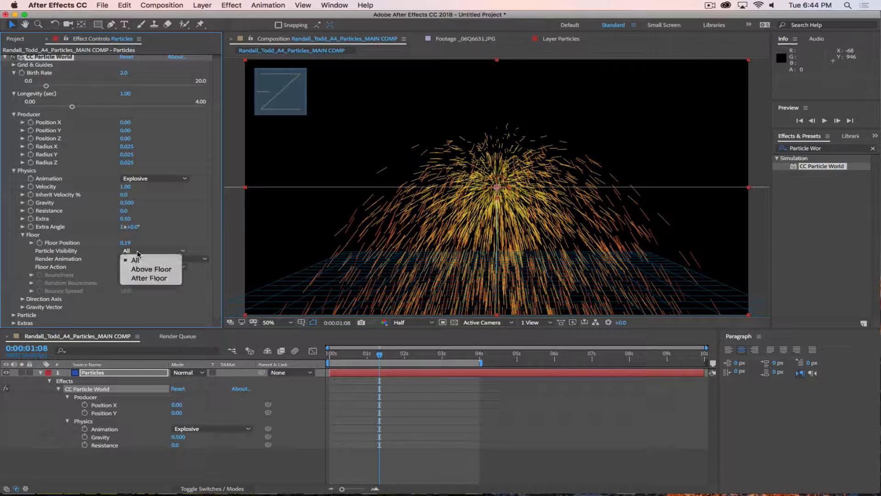
pyautogui.click(177, 235)
pyautogui.click(144, 250)
pyautogui.click(159, 240)
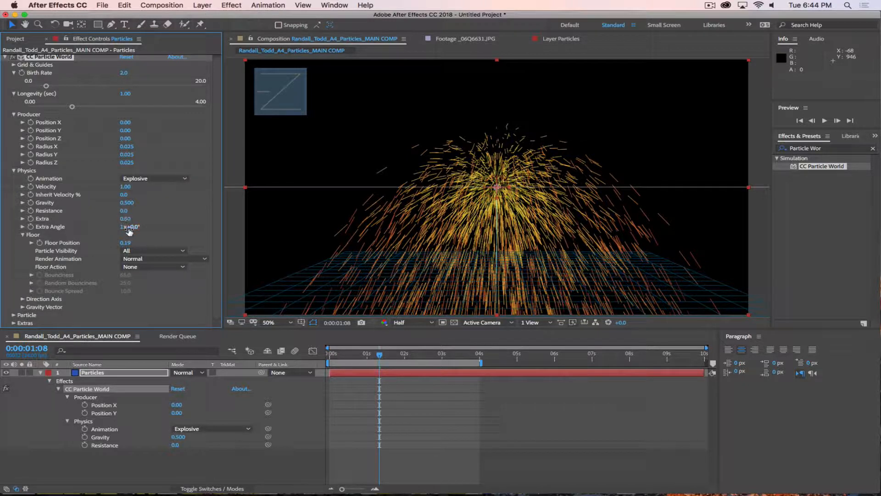
pyautogui.click(132, 251)
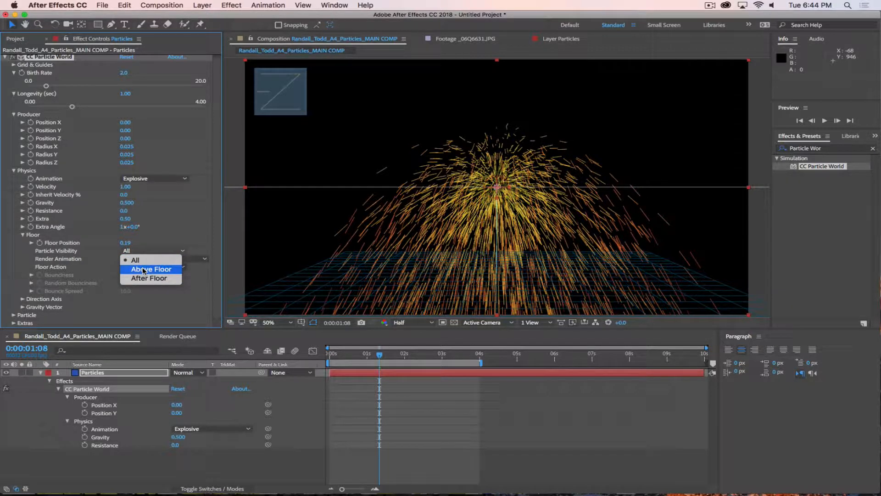
pyautogui.click(143, 270)
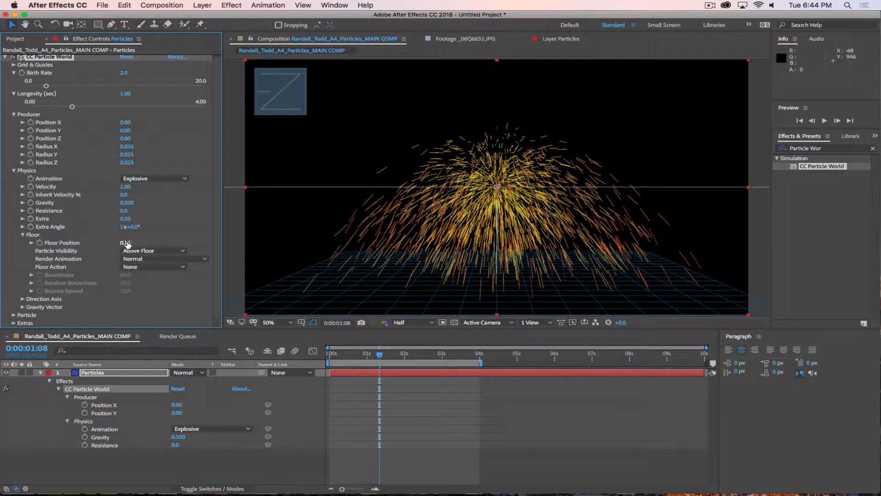
# Step: Raise Floor Position to 0.07 and preview the clipped burst from the start
pyautogui.moveTo(125, 242); pyautogui.dragTo(122, 243)
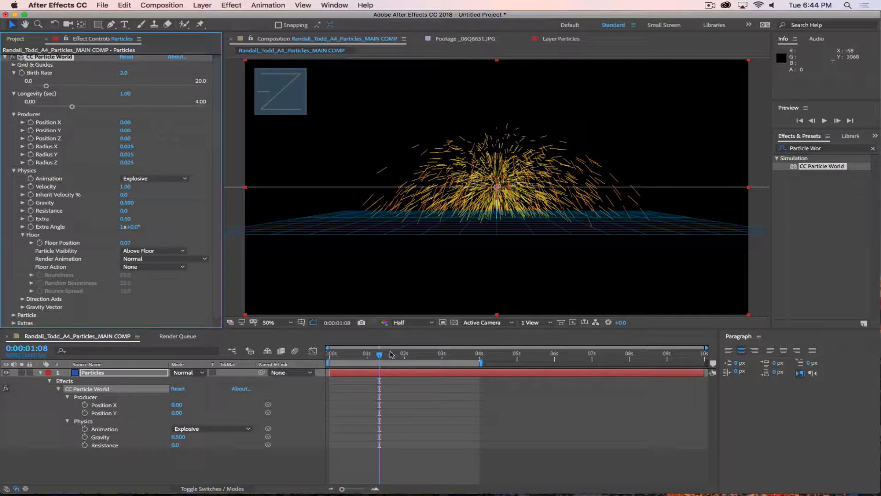
pyautogui.moveTo(381, 354); pyautogui.dragTo(268, 364)
pyautogui.press('space')
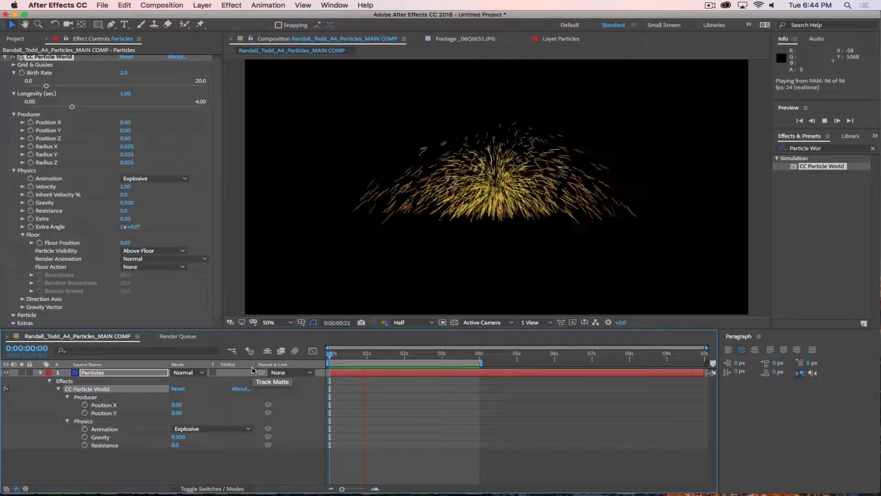
pyautogui.press('space')
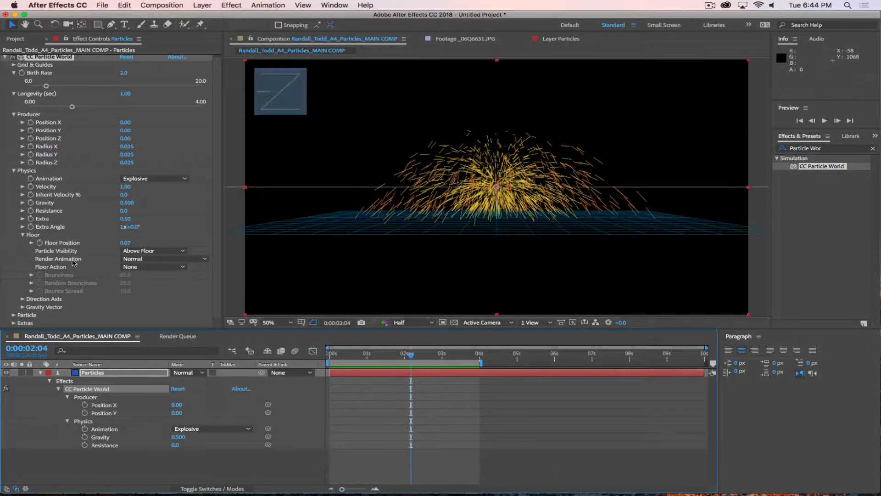
# Step: Preview Render Animation set to Reflected on Floor, then select the Particles layer
pyautogui.click(134, 260)
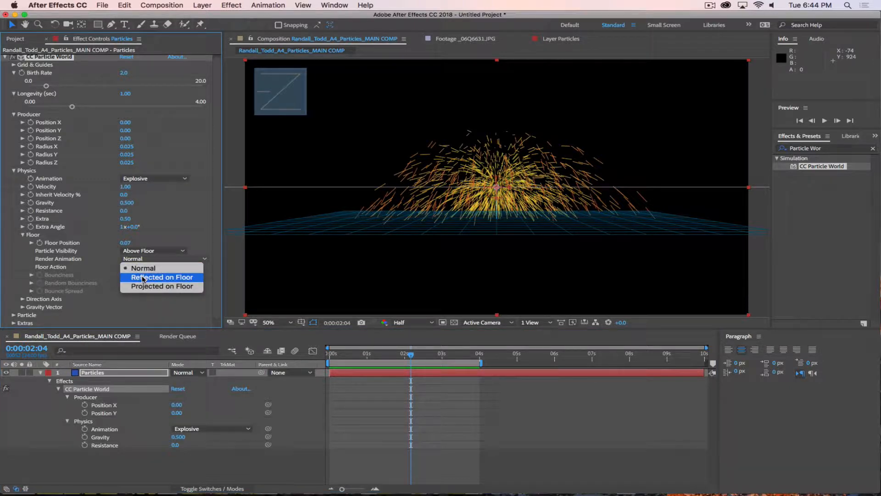
pyautogui.click(141, 279)
pyautogui.press('space')
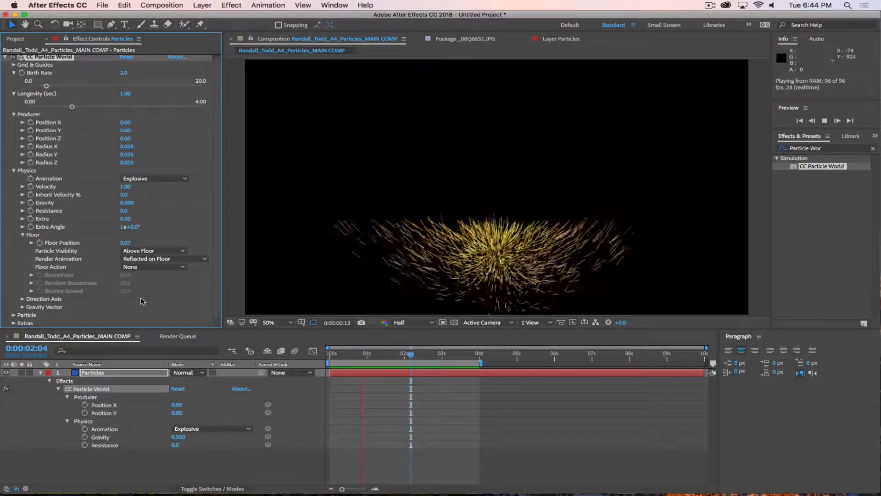
pyautogui.press('space')
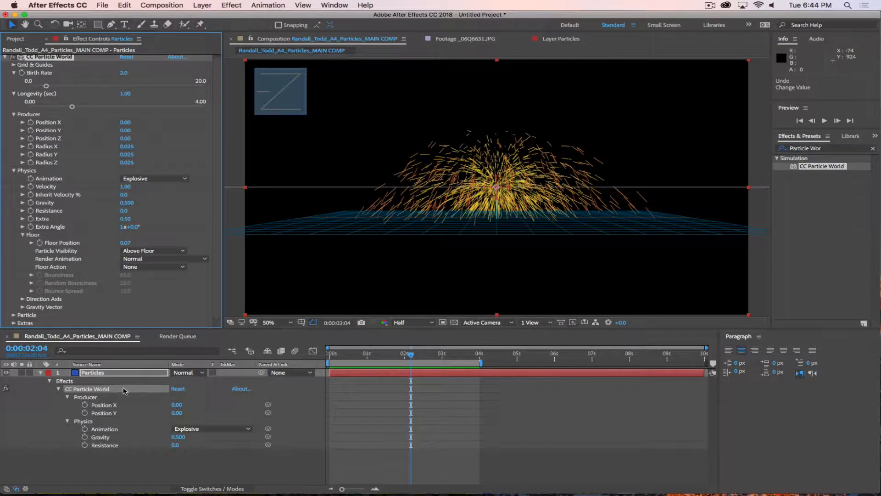
pyautogui.click(112, 372)
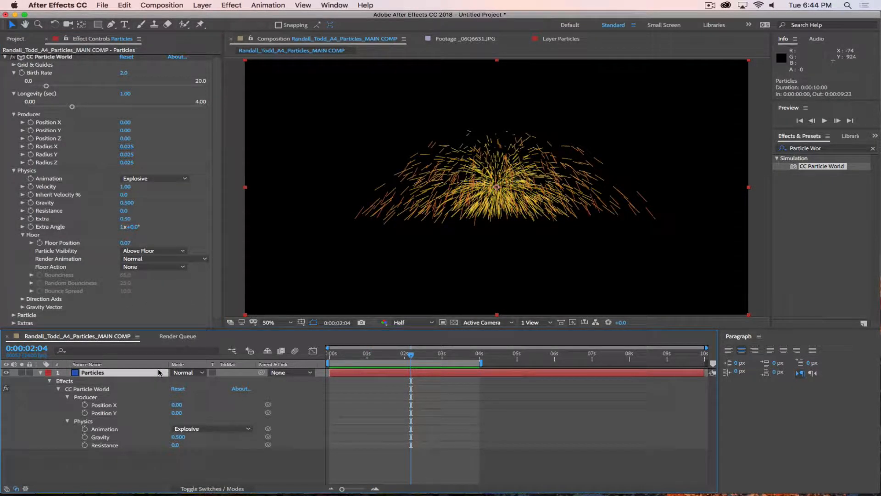
# Step: Rename the layer to Particles Above and duplicate it
pyautogui.press('Return')
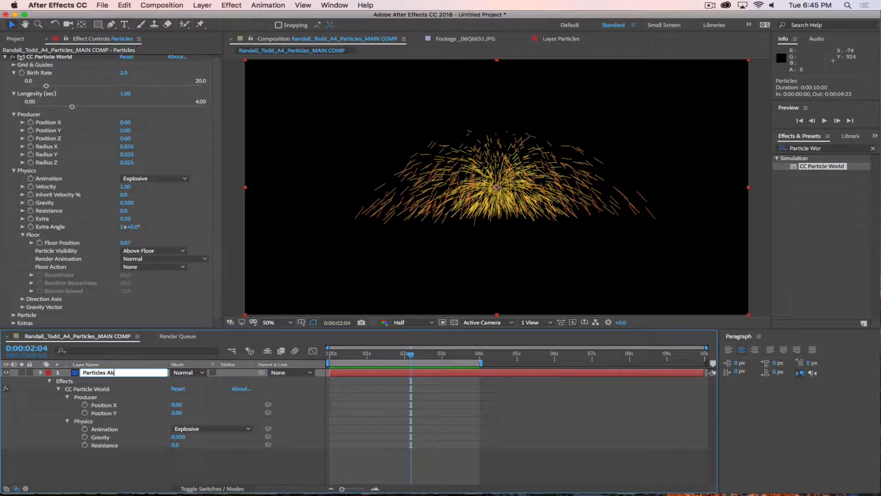
pyautogui.press('Return')
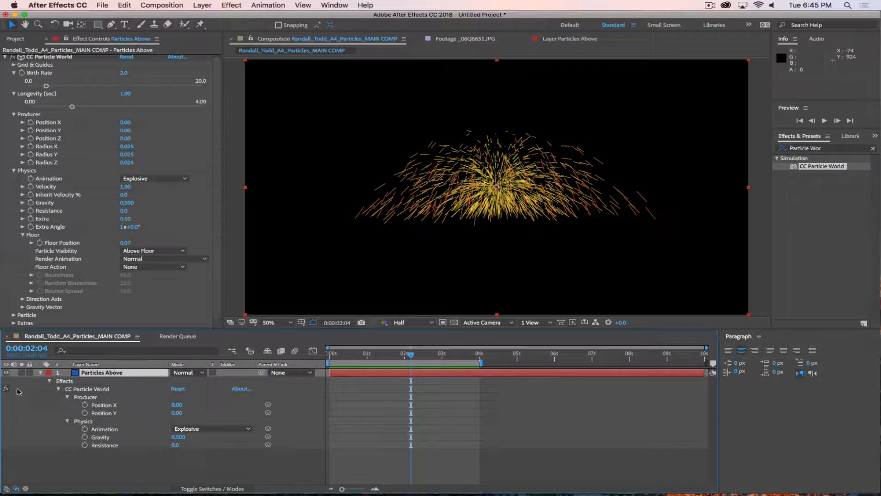
pyautogui.click(41, 372)
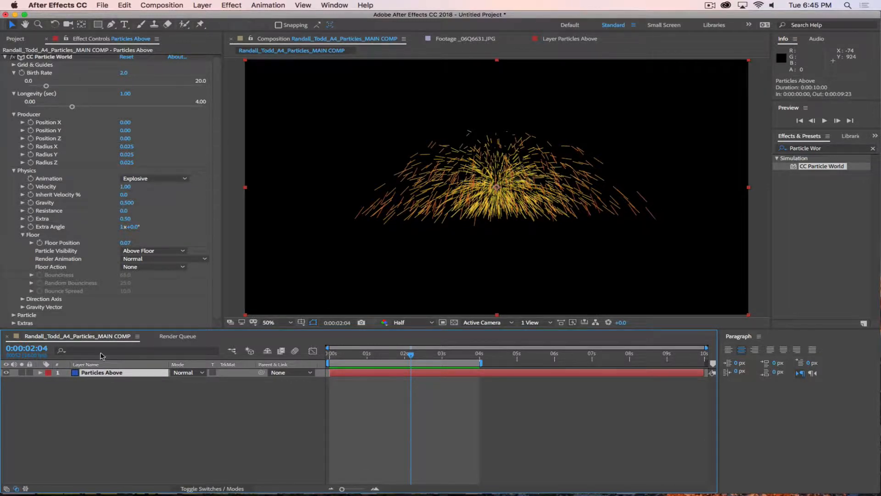
pyautogui.press('super+d')
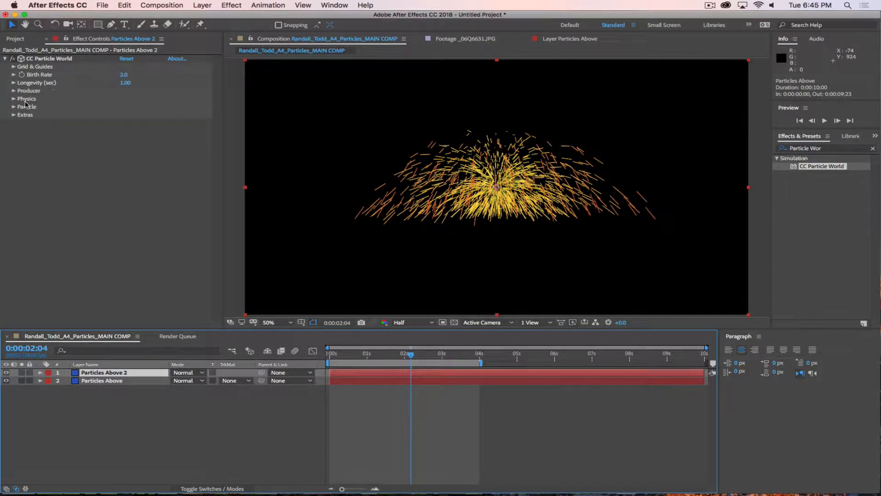
# Step: Set the duplicate's Floor Render Animation to Reflected on Floor and search effects for 'Blur'
pyautogui.click(14, 99)
pyautogui.click(23, 162)
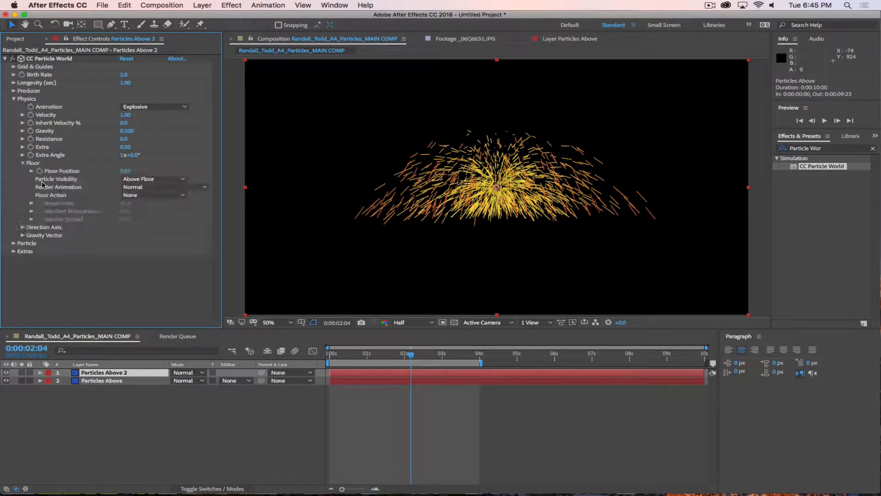
pyautogui.click(149, 187)
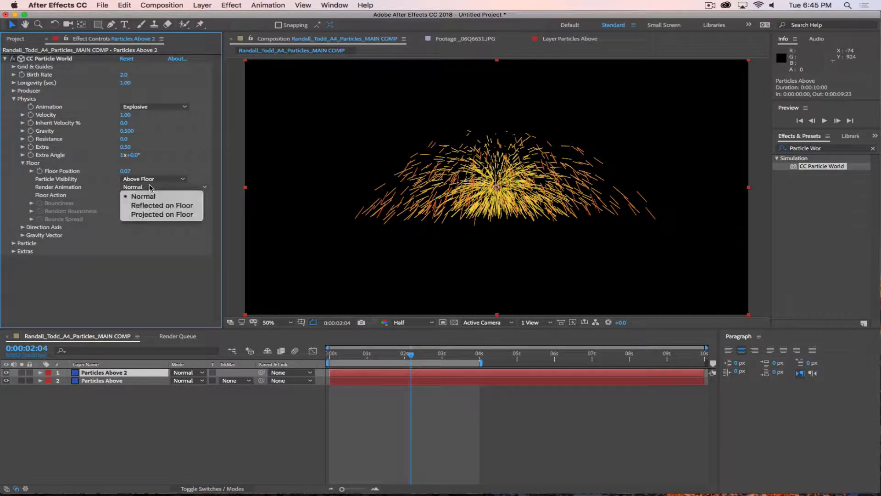
pyautogui.click(162, 206)
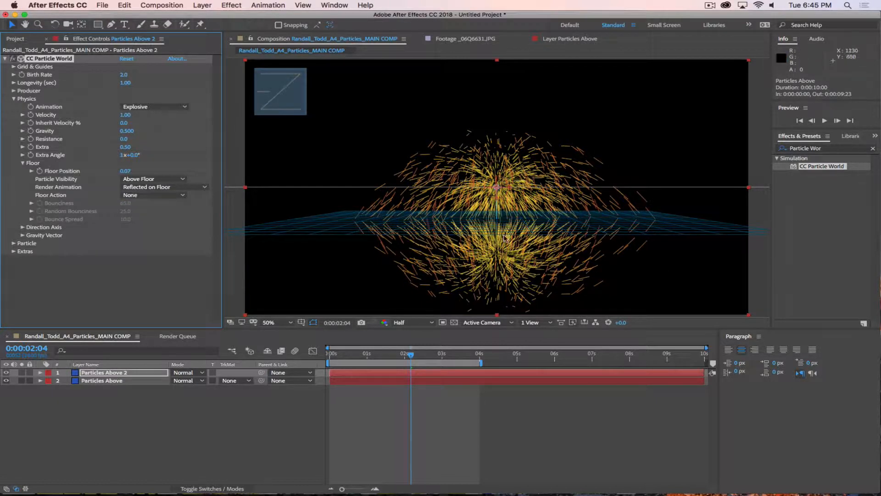
pyautogui.click(179, 424)
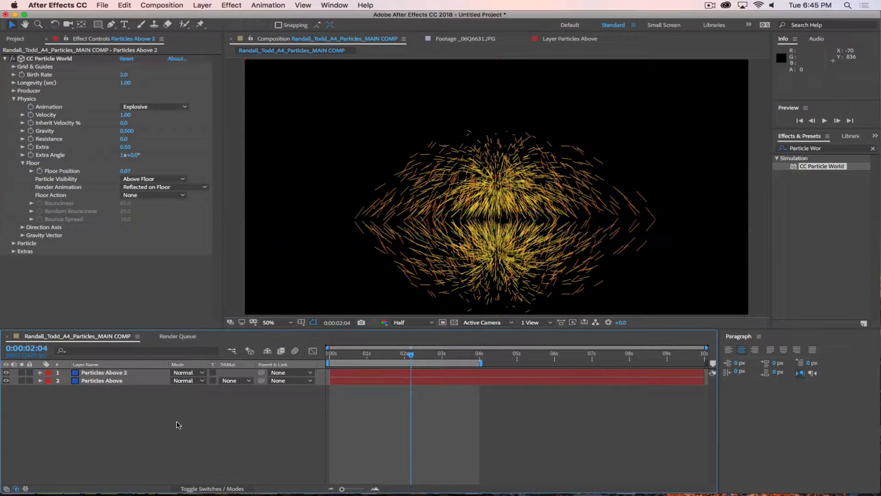
pyautogui.click(831, 150)
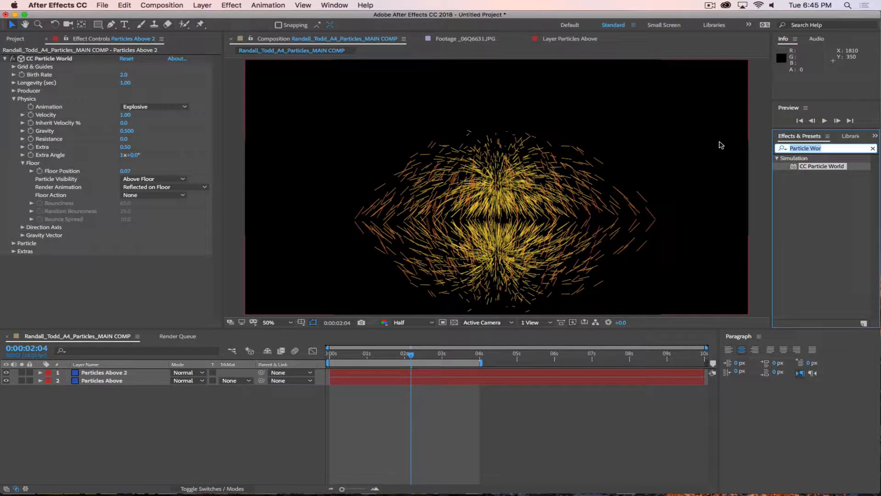
pyautogui.write('Blur')
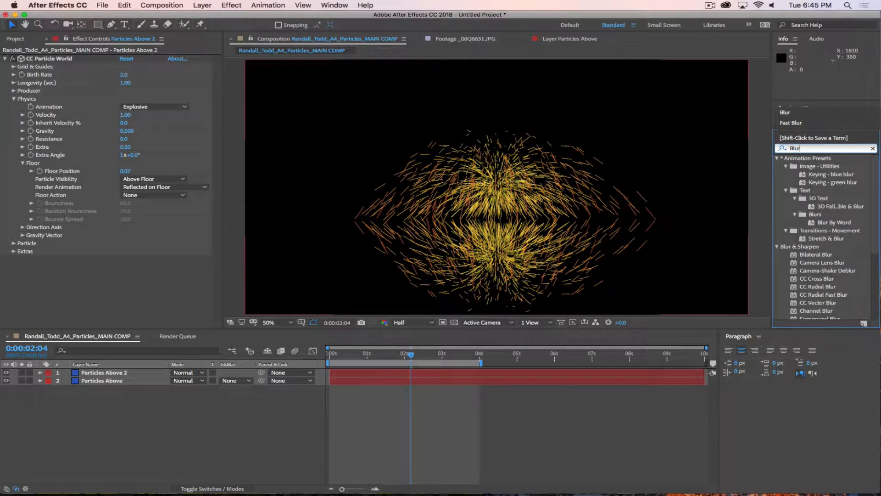
# Step: Apply Directional Blur to the duplicated particle layer
pyautogui.scroll(-3, 843, 292)
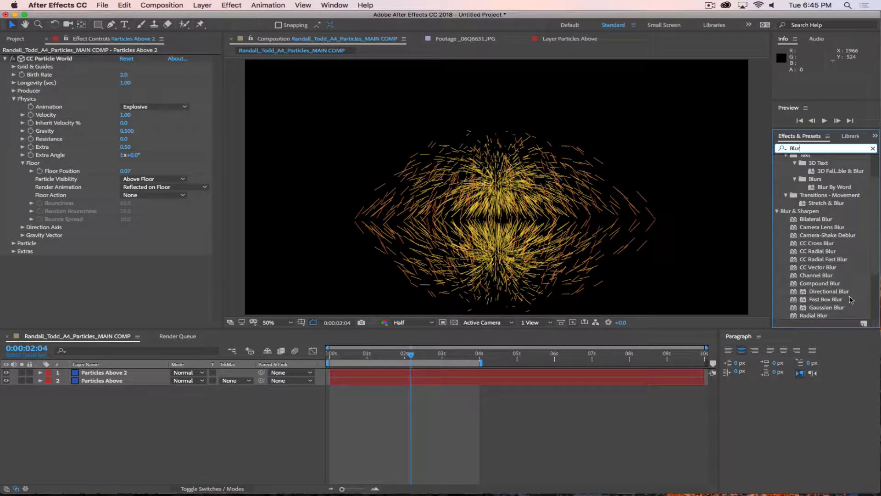
pyautogui.scroll(-2, 852, 298)
pyautogui.moveTo(828, 276); pyautogui.dragTo(157, 371)
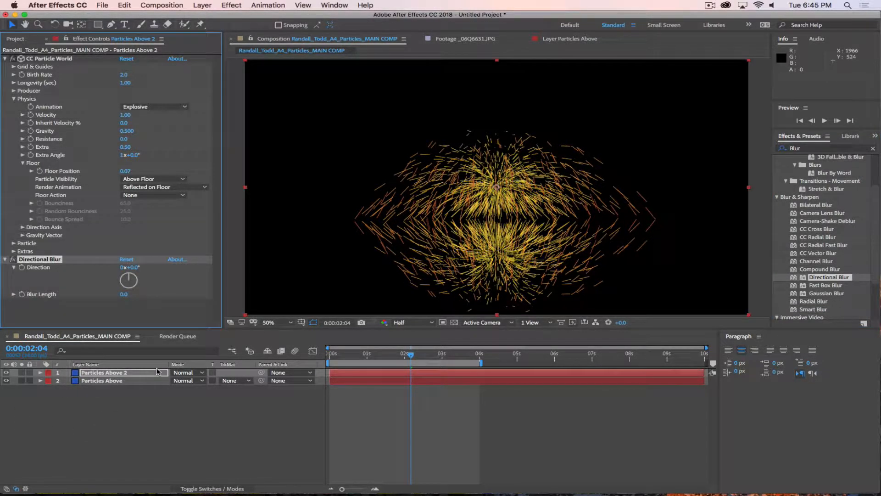
pyautogui.press('Return')
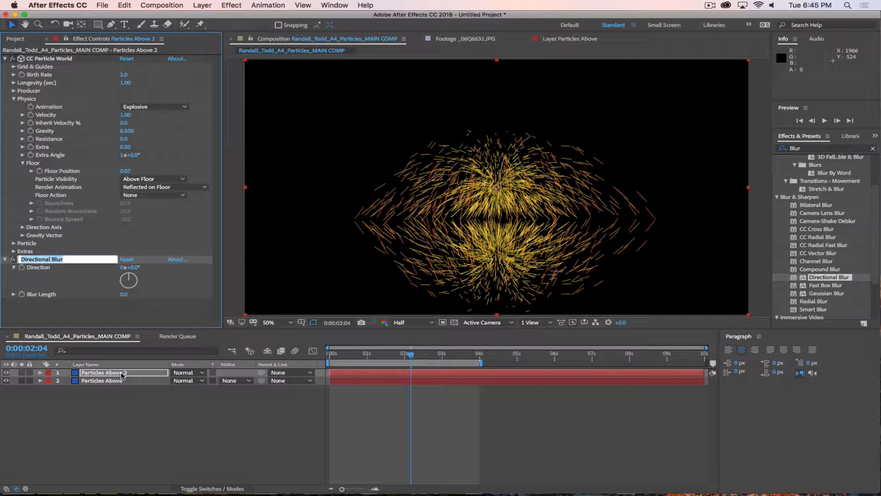
# Step: Rename Particles Above 2 to Particles Reflection
pyautogui.click(110, 431)
pyautogui.click(135, 374)
pyautogui.press('Return')
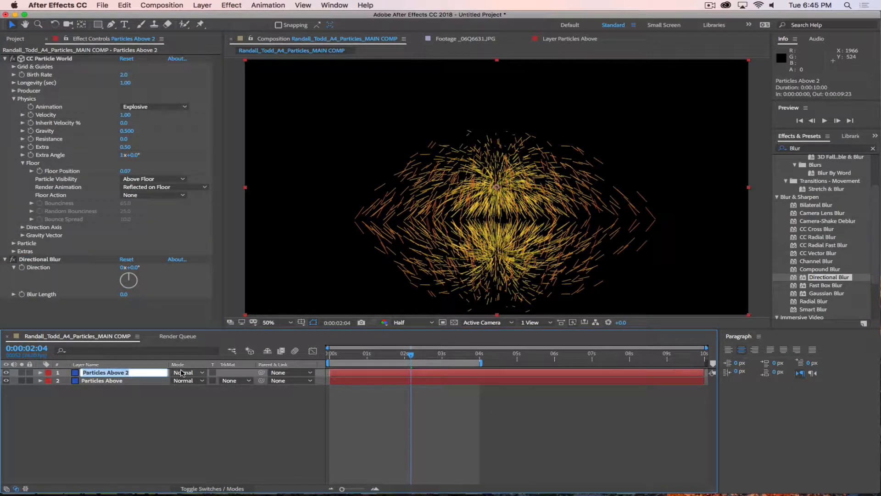
pyautogui.press('Right')
pyautogui.press('BackSpace')
pyautogui.write('Reflection')
pyautogui.press('Return')
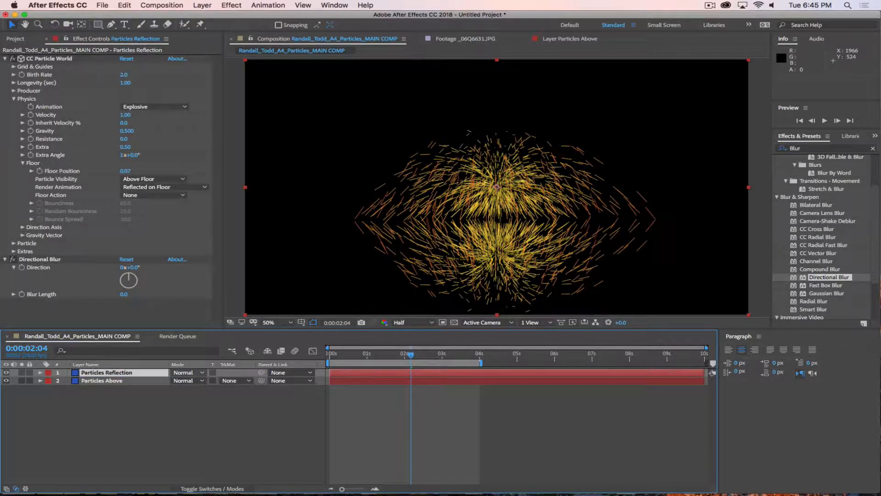
# Step: Set the blur Direction to 90° and Blur Length to 4.2, then return to the first frame
pyautogui.moveTo(136, 271); pyautogui.dragTo(147, 268)
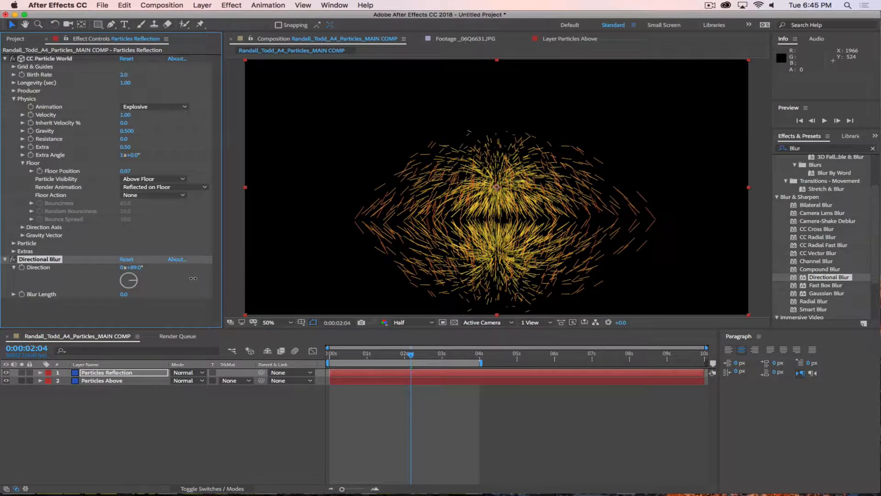
pyautogui.moveTo(123, 296); pyautogui.dragTo(134, 296)
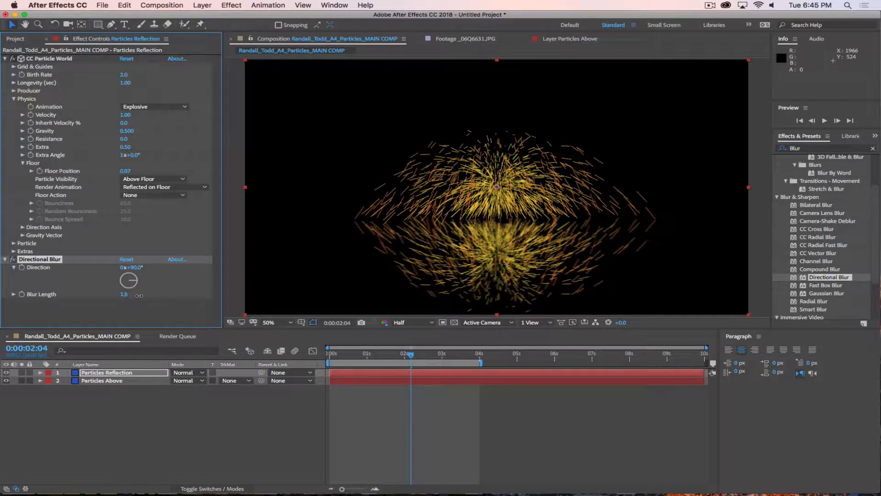
pyautogui.click(203, 443)
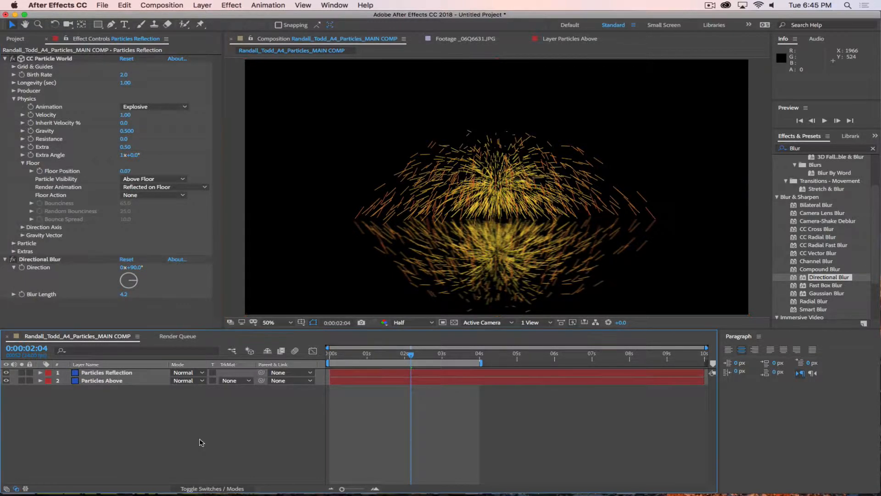
pyautogui.moveTo(392, 359); pyautogui.dragTo(262, 360)
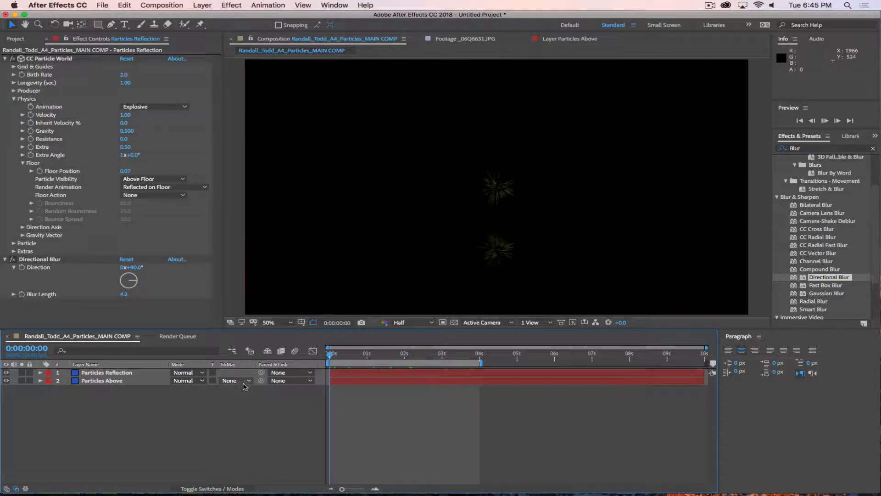
# Step: Preview the burst, then move Particles Above above Particles Reflection
pyautogui.press('space')
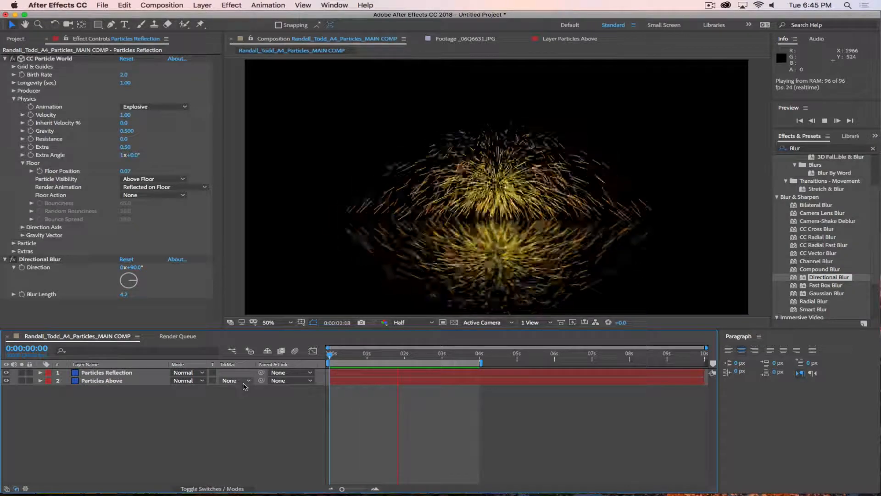
pyautogui.moveTo(107, 384); pyautogui.dragTo(109, 371)
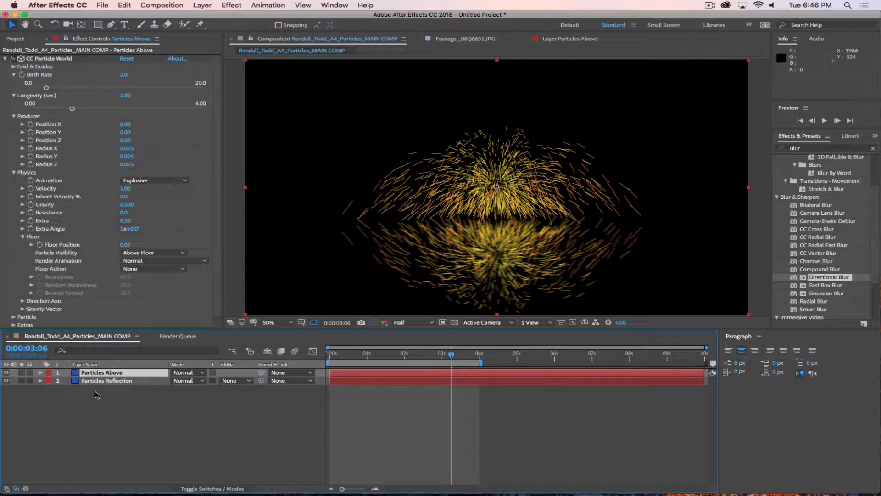
# Step: Set Particles Above's Floor Action to Ice
pyautogui.click(165, 405)
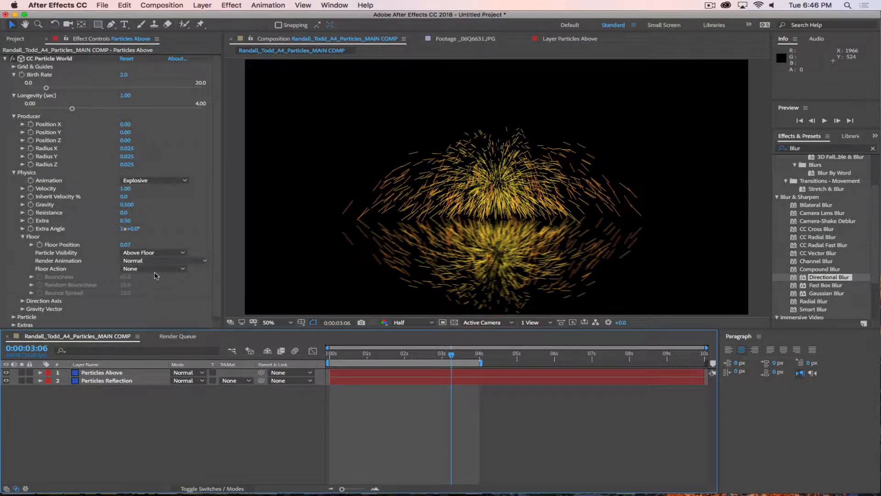
pyautogui.click(114, 373)
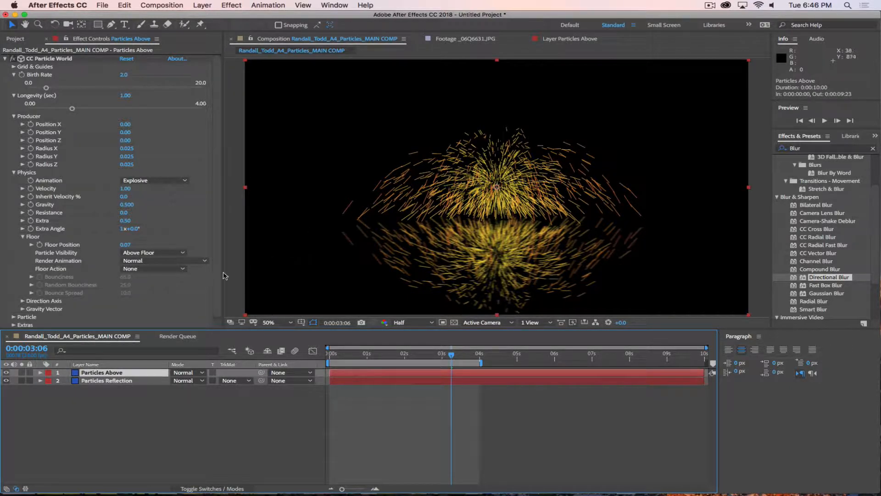
pyautogui.click(56, 261)
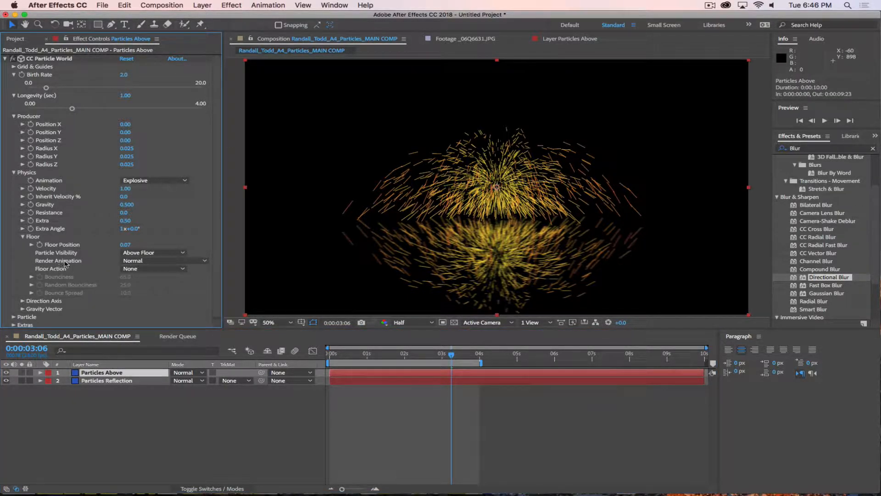
pyautogui.click(151, 261)
pyautogui.click(143, 270)
pyautogui.click(146, 269)
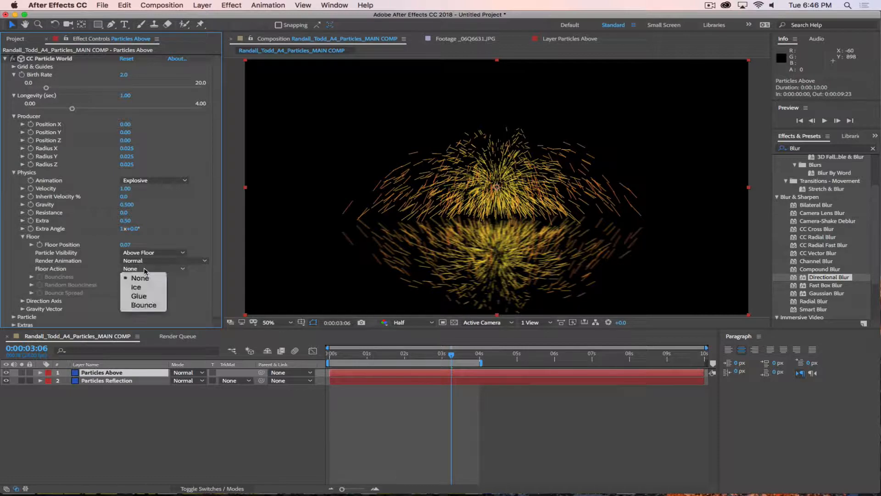
pyautogui.click(137, 287)
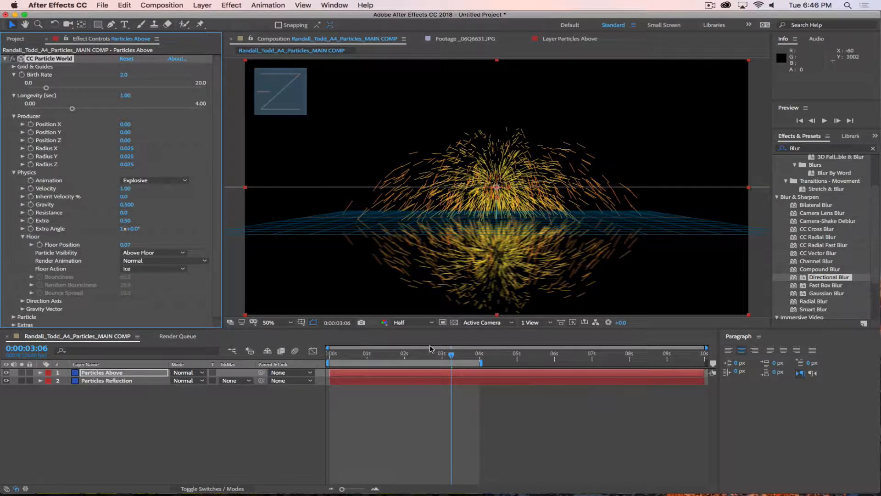
pyautogui.moveTo(459, 359); pyautogui.dragTo(367, 355)
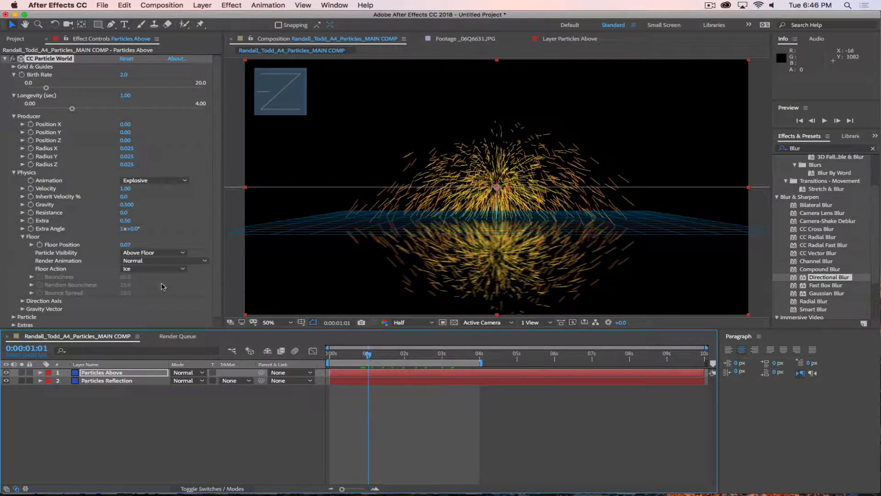
# Step: Set Particle Visibility to All and preview the burst from about one second
pyautogui.click(144, 253)
pyautogui.click(147, 265)
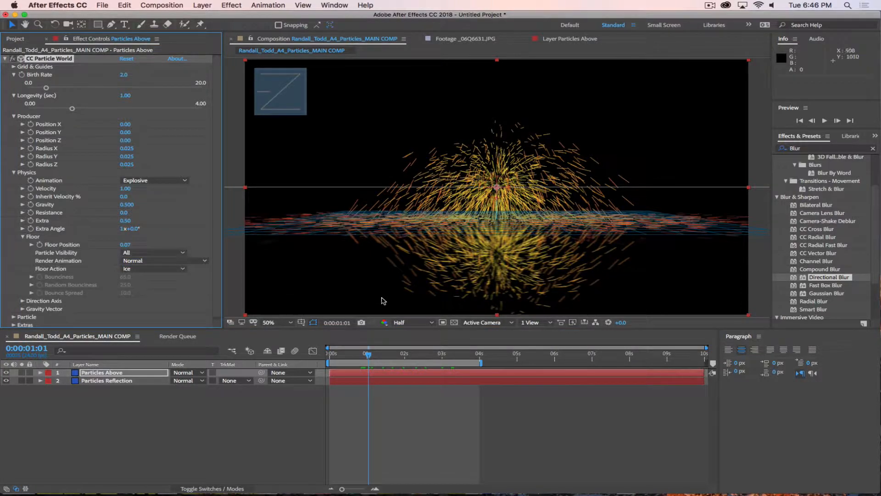
pyautogui.moveTo(368, 355); pyautogui.dragTo(366, 355)
pyautogui.press('space')
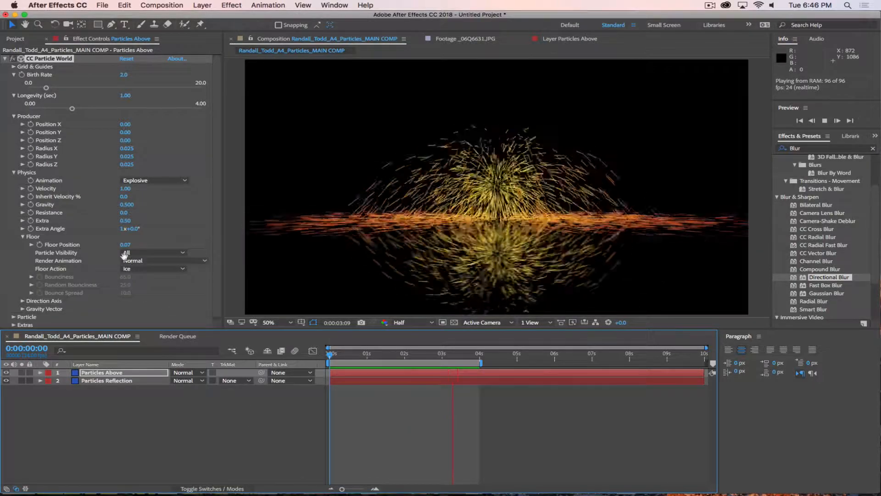
# Step: Switch Particles Above's Floor Action to Bounce, preview it, and select Particles Reflection
pyautogui.press('space')
pyautogui.click(138, 256)
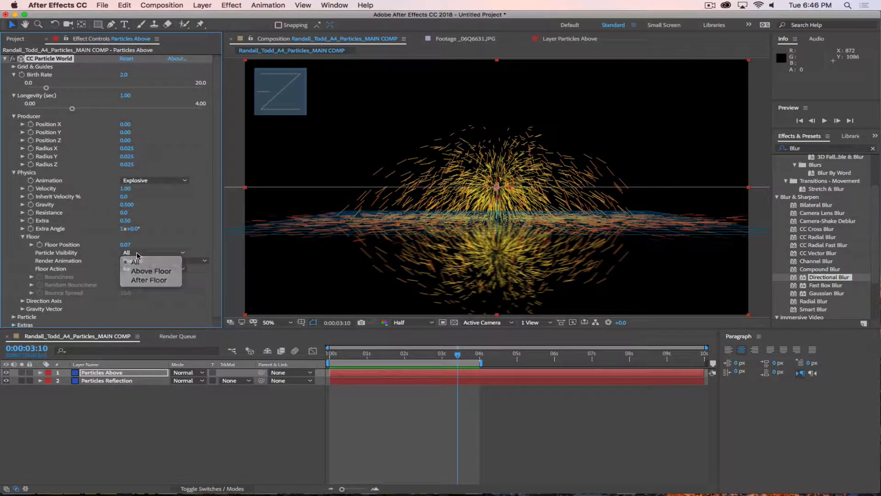
pyautogui.click(136, 262)
pyautogui.click(138, 261)
pyautogui.click(138, 269)
pyautogui.click(137, 269)
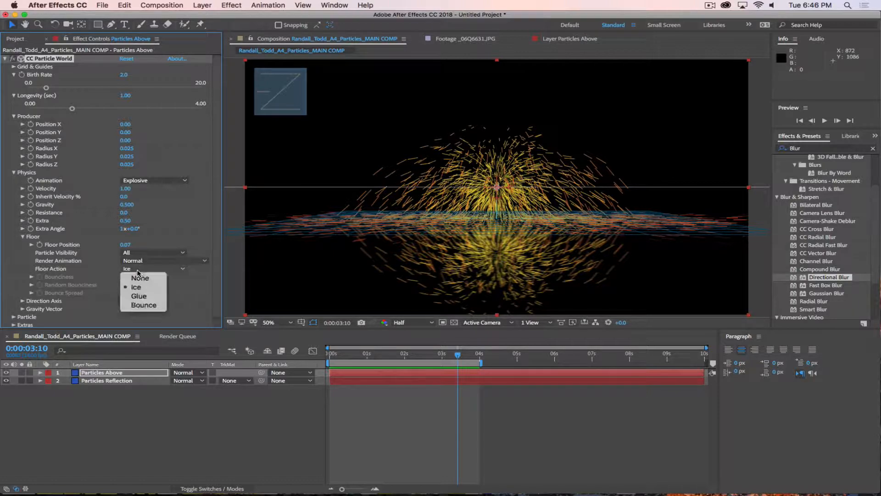
pyautogui.click(138, 270)
pyautogui.click(138, 269)
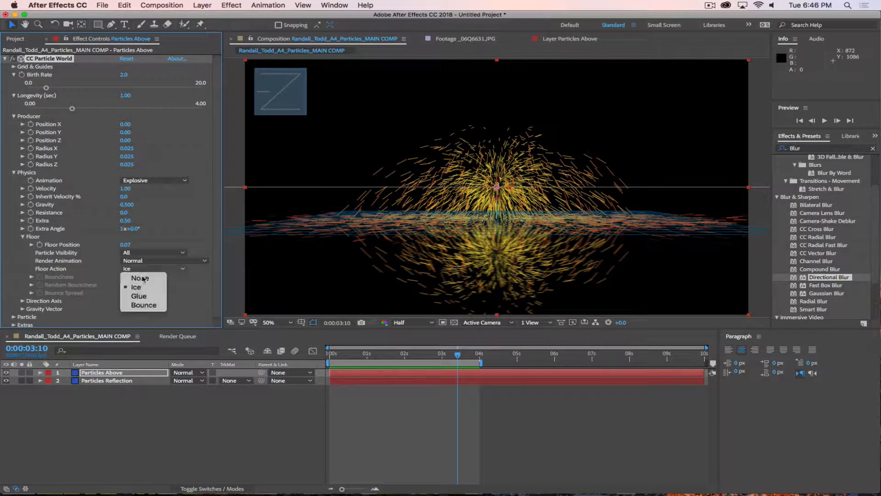
pyautogui.click(144, 304)
pyautogui.press('space')
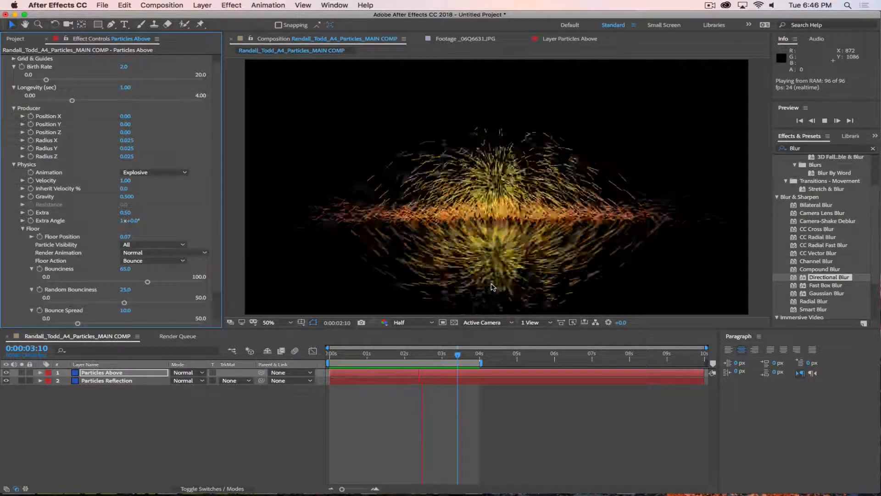
pyautogui.click(113, 380)
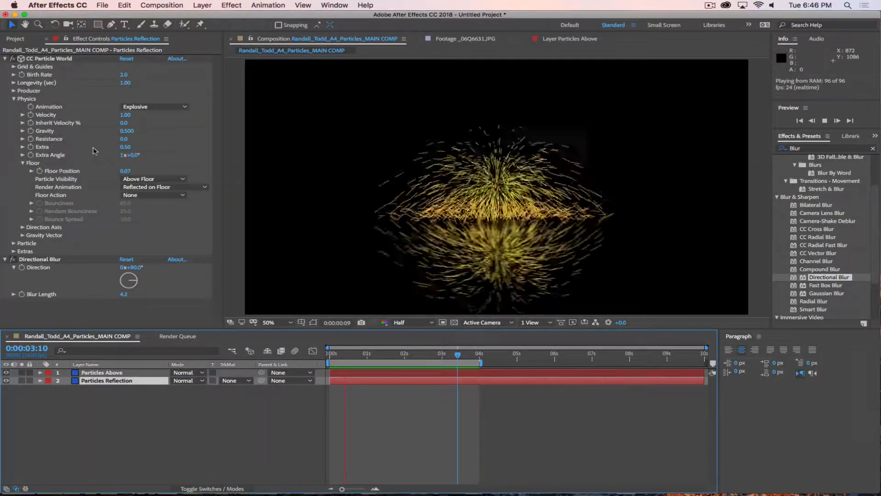
# Step: Set Particles Reflection's Floor Action to Bounce and Particle Visibility to All, previewing it soloed
pyautogui.click(153, 195)
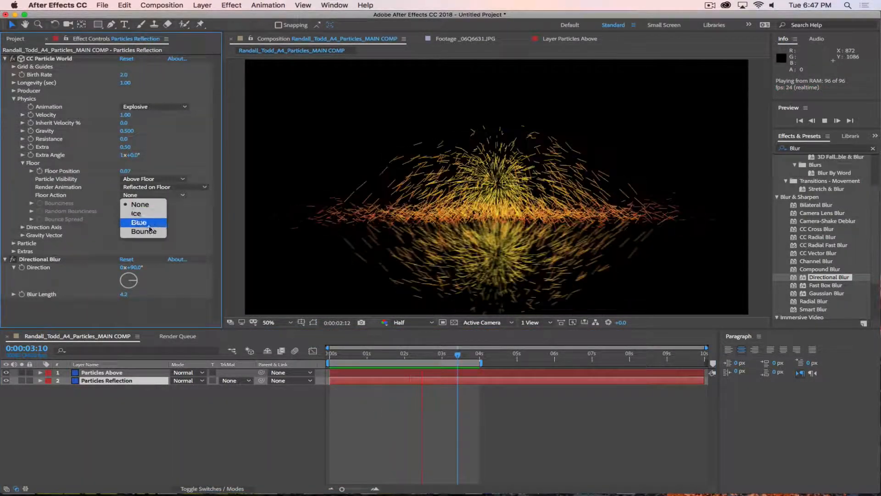
pyautogui.click(163, 231)
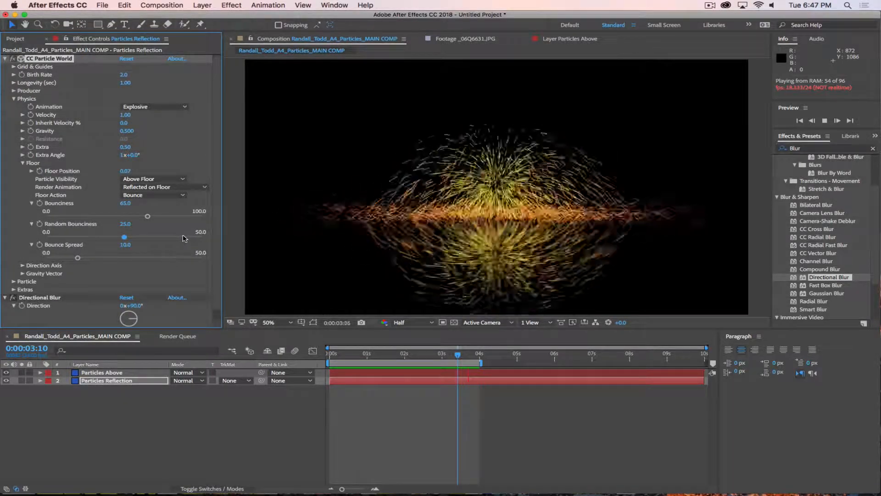
pyautogui.click(148, 179)
pyautogui.click(147, 179)
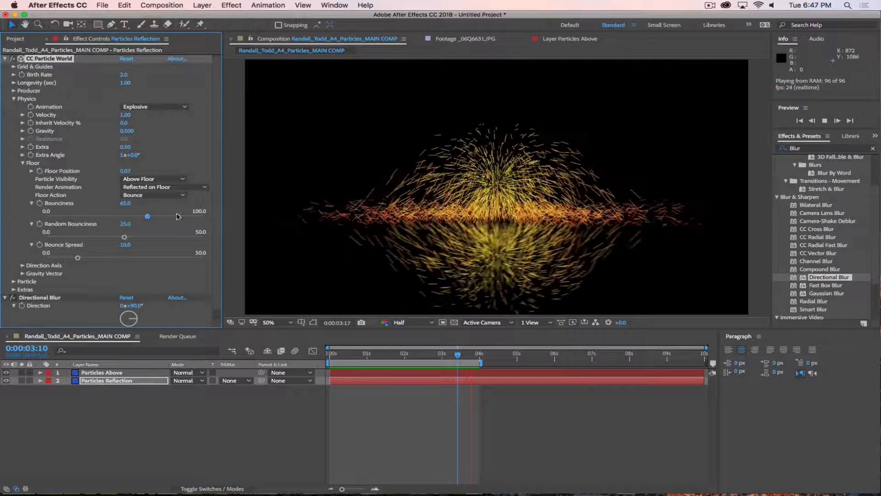
pyautogui.click(21, 380)
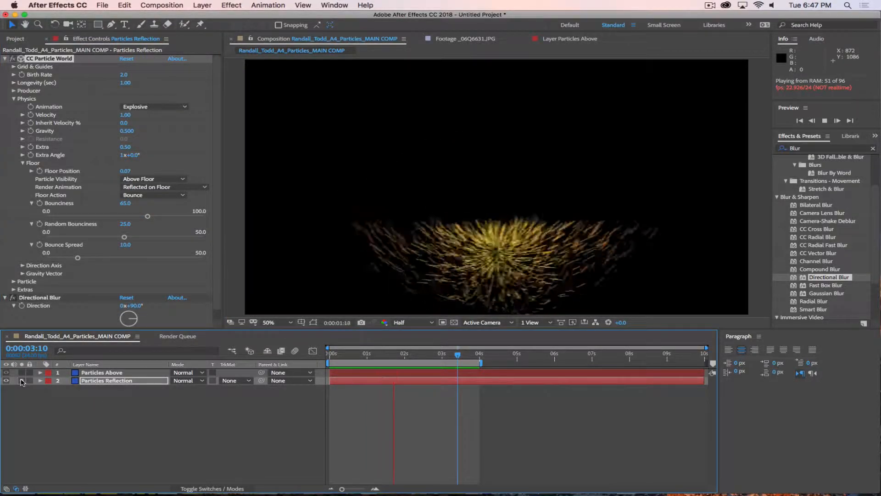
pyautogui.click(169, 178)
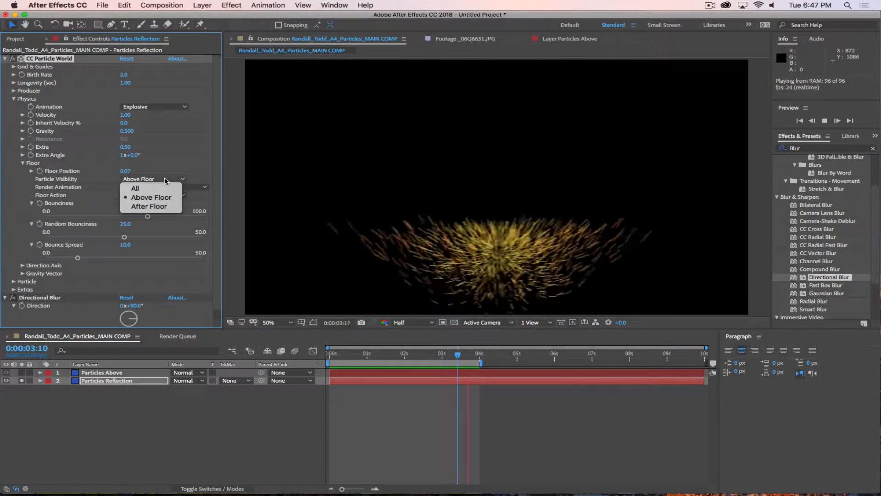
pyautogui.click(137, 188)
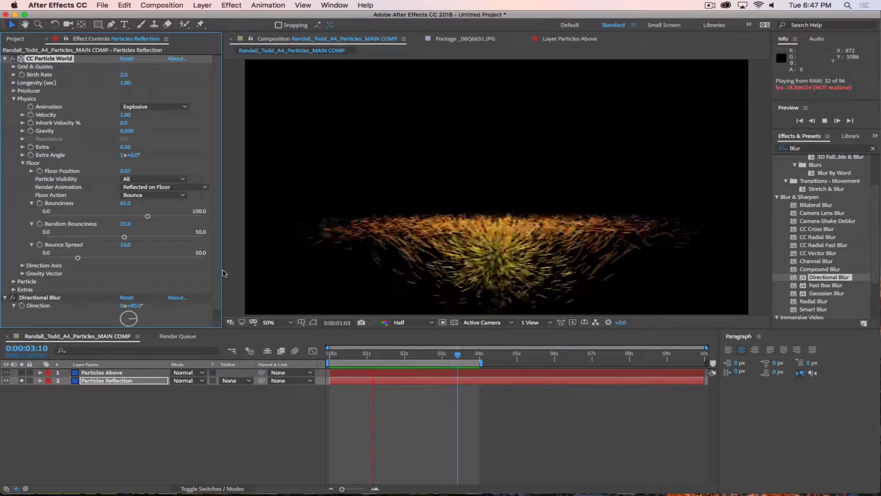
pyautogui.click(22, 381)
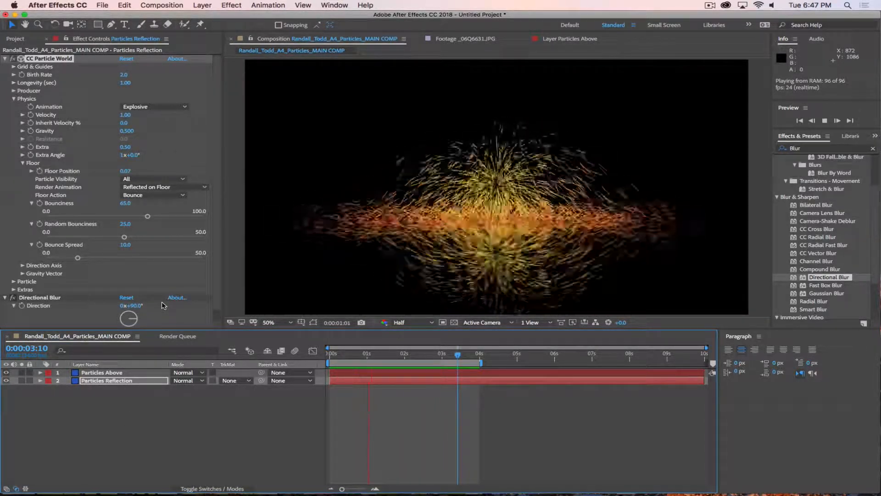
# Step: Solo Particles Above and set Bounciness 91.6, Random Bounciness 37.3 and Bounce Spread 44.3
pyautogui.click(81, 373)
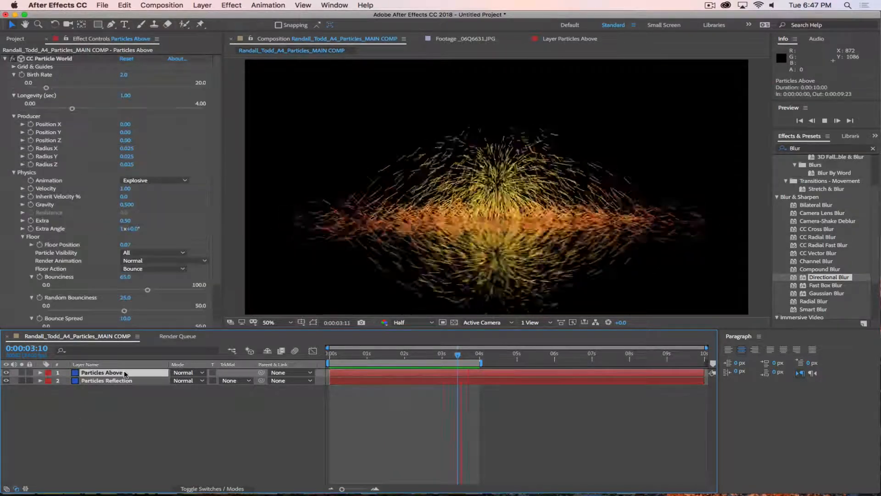
pyautogui.click(22, 373)
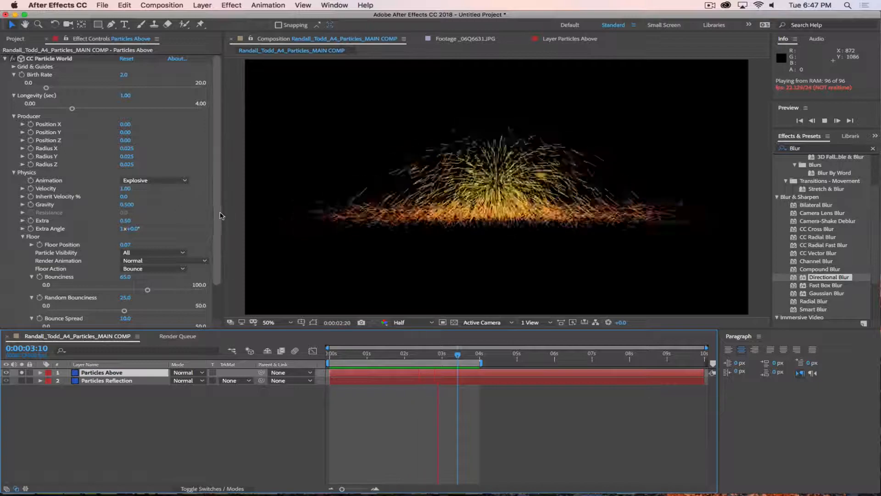
pyautogui.scroll(-3, 214, 239)
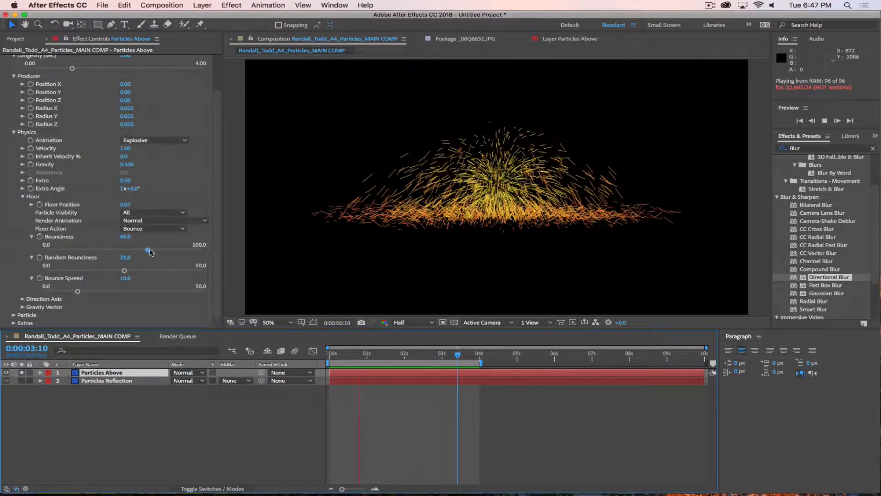
pyautogui.moveTo(148, 249); pyautogui.dragTo(189, 250)
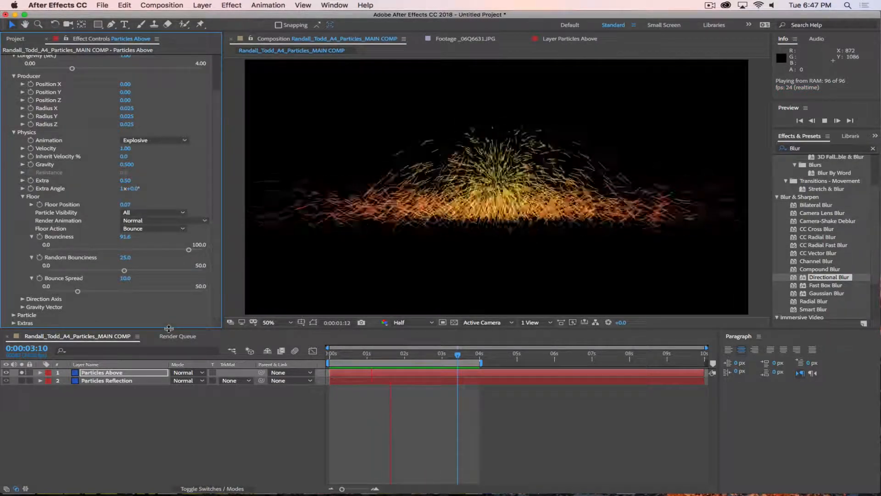
pyautogui.moveTo(125, 271); pyautogui.dragTo(162, 270)
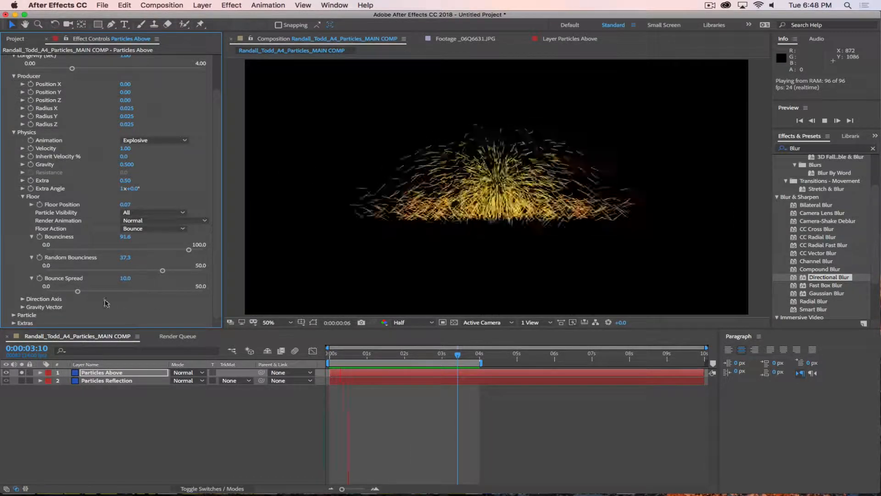
pyautogui.moveTo(77, 290); pyautogui.dragTo(184, 293)
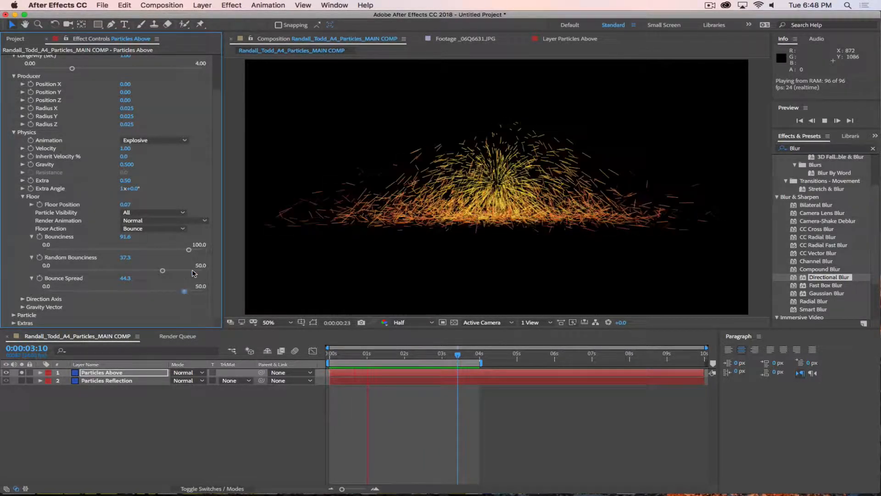
pyautogui.click(109, 397)
# Step: Delete the Particles Reflection layer and duplicate the Particles Above layer
pyautogui.click(110, 381)
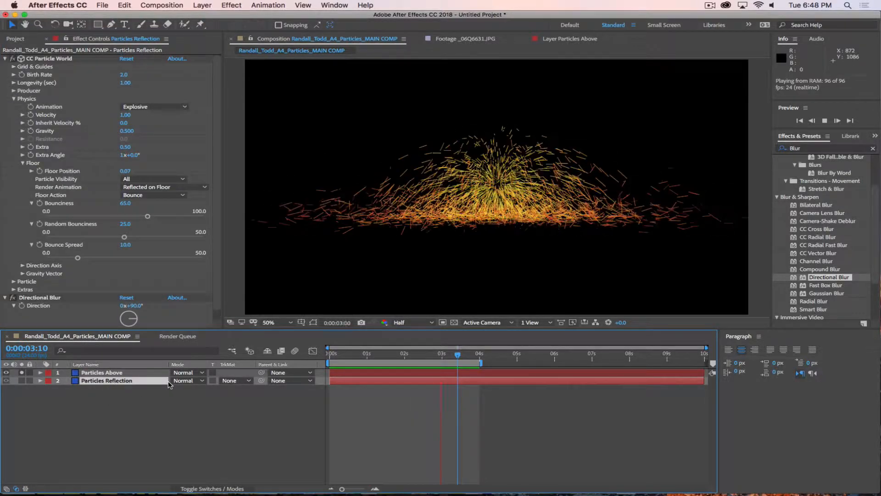
pyautogui.press('Delete')
pyautogui.click(133, 375)
pyautogui.press('super+d')
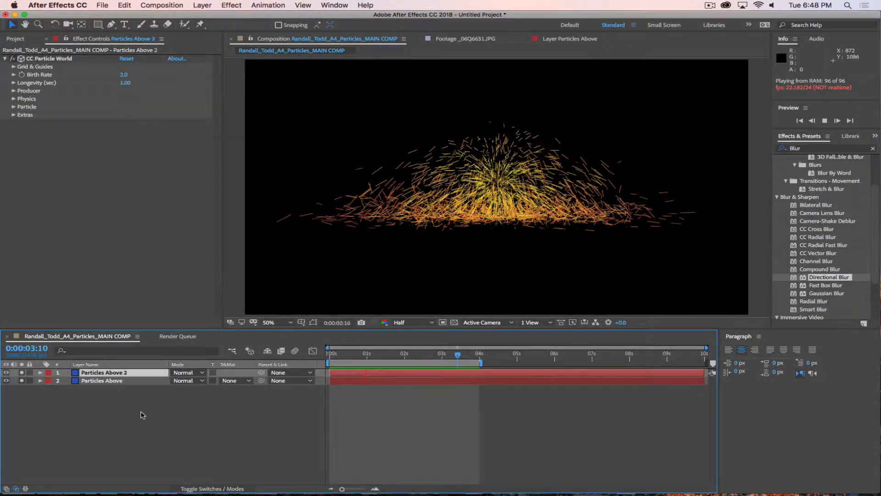
pyautogui.click(22, 372)
# Step: Render the copy as Reflected on Floor with Particle Visibility All, then select Particles Above 2
pyautogui.click(14, 99)
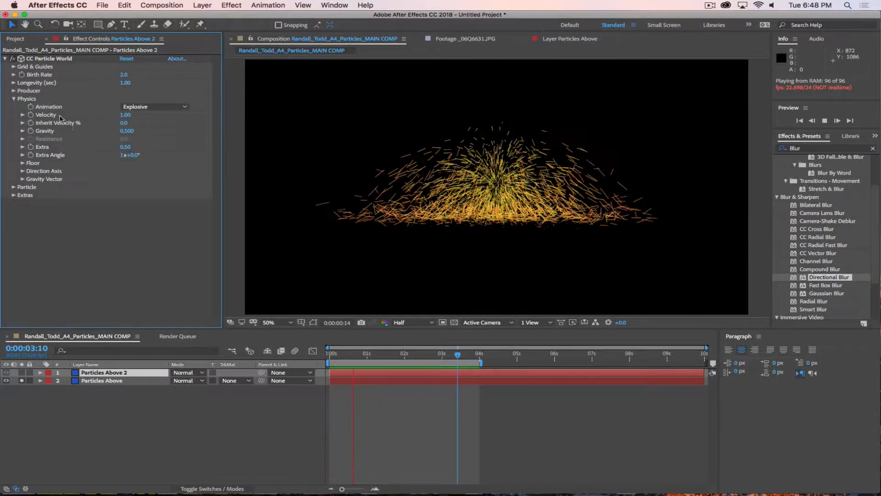
pyautogui.click(22, 163)
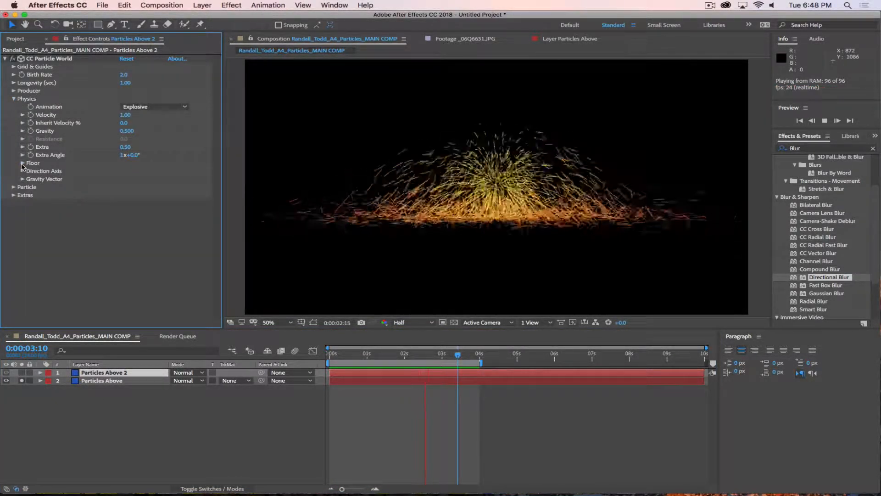
pyautogui.click(140, 179)
pyautogui.click(136, 188)
pyautogui.click(137, 186)
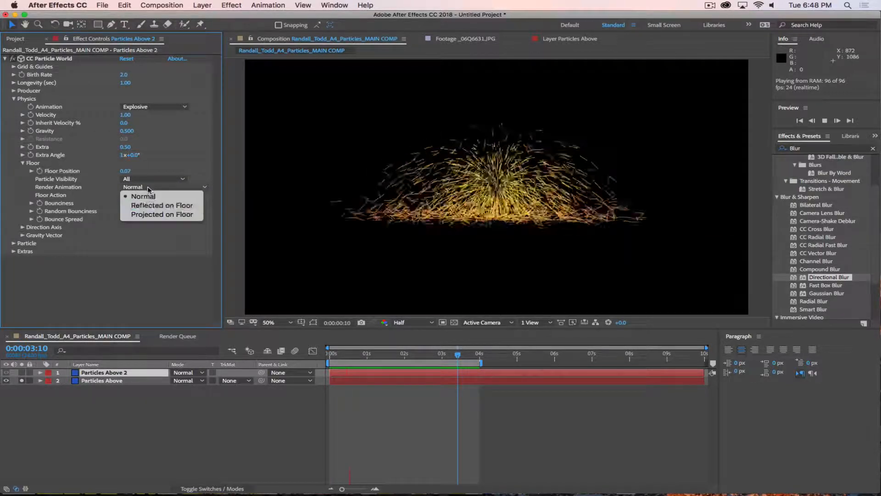
pyautogui.click(160, 206)
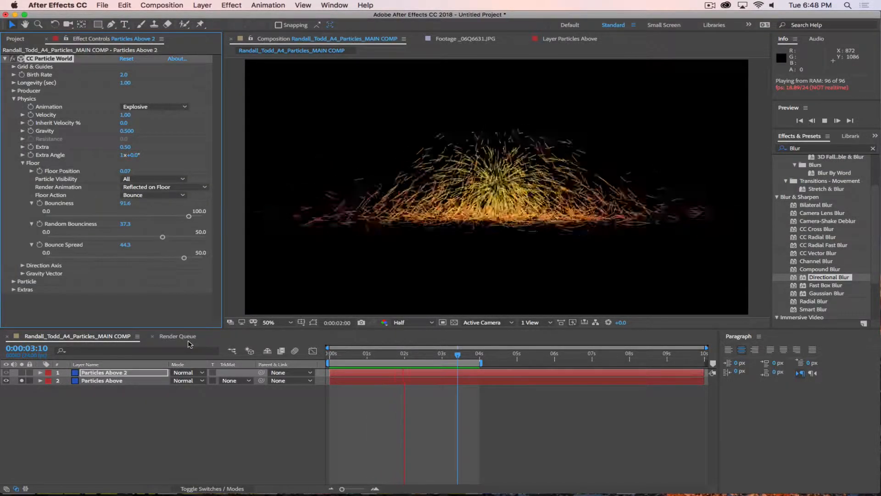
pyautogui.click(137, 179)
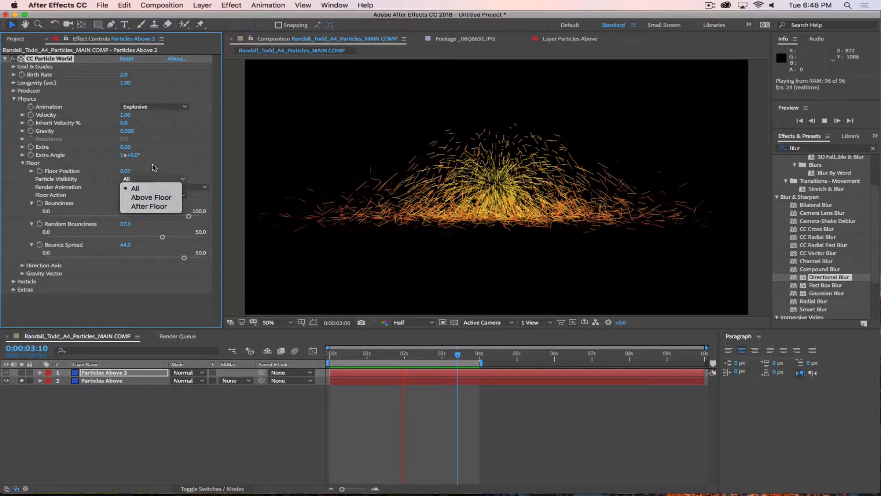
pyautogui.click(160, 188)
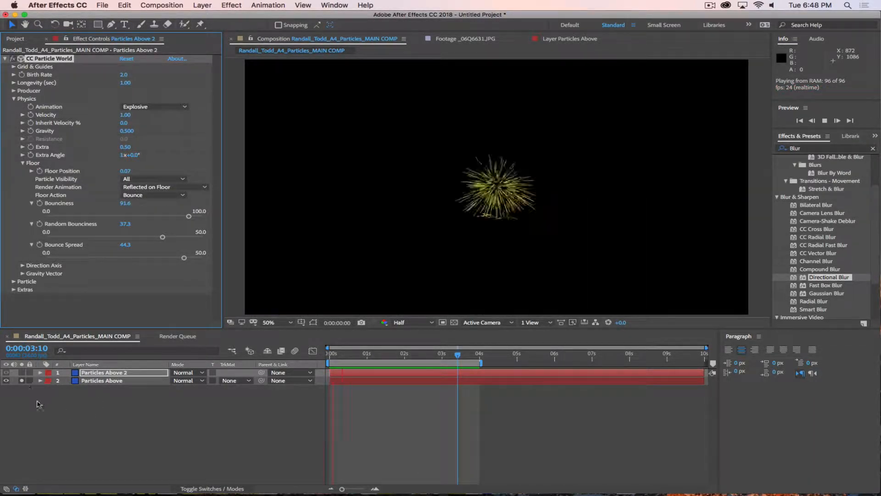
pyautogui.click(32, 390)
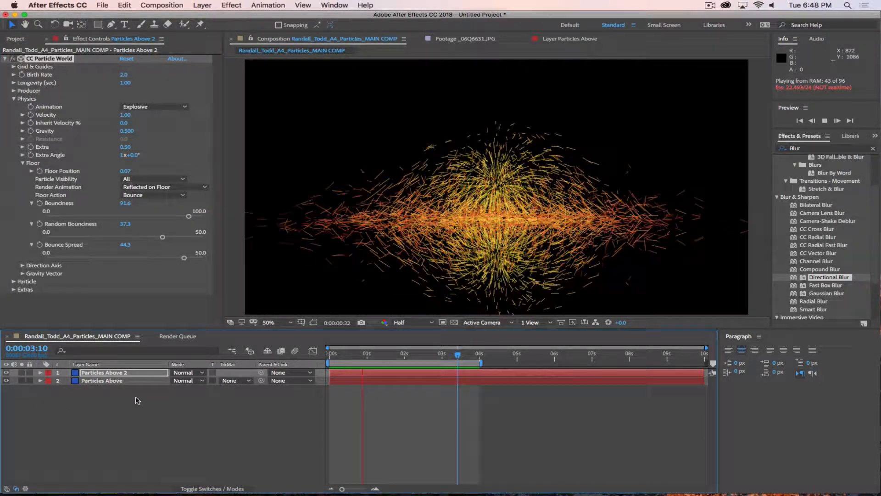
pyautogui.click(124, 374)
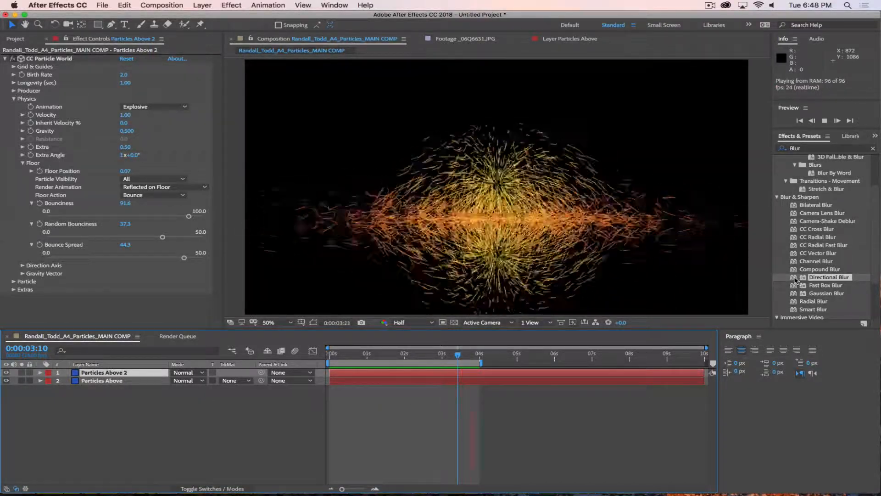
# Step: Apply Directional Blur to Particles Above 2 with Direction 85° and Blur Length 6.7
pyautogui.moveTo(822, 277); pyautogui.dragTo(126, 373)
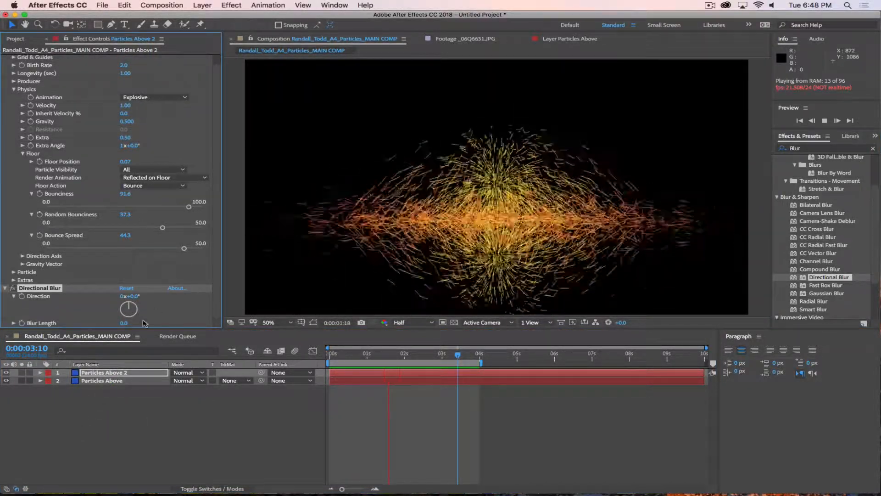
pyautogui.moveTo(130, 296); pyautogui.dragTo(212, 305)
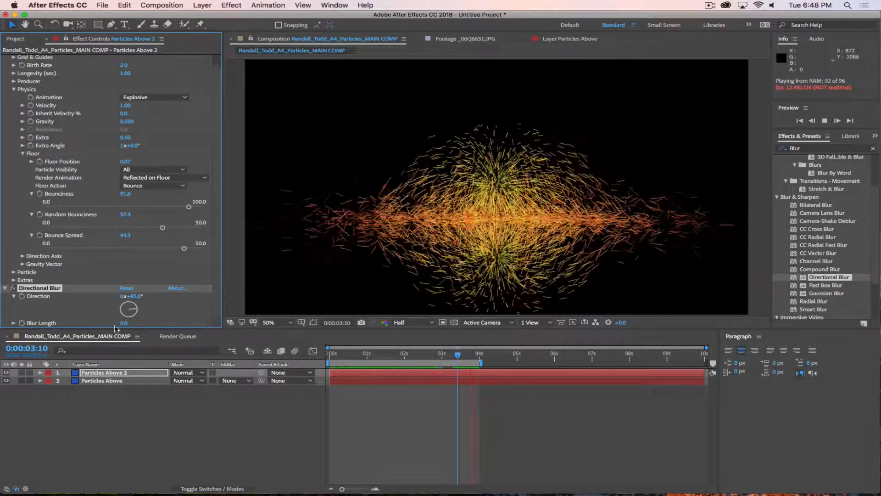
pyautogui.moveTo(124, 323); pyautogui.dragTo(160, 324)
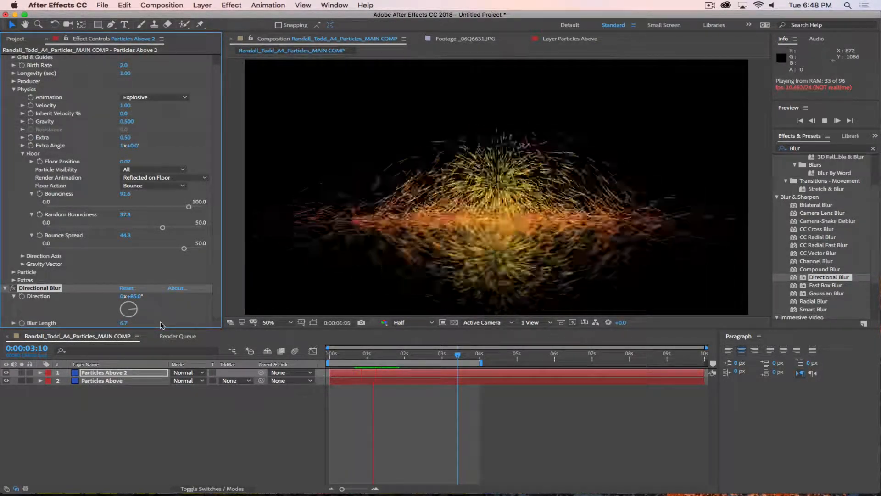
pyautogui.click(244, 423)
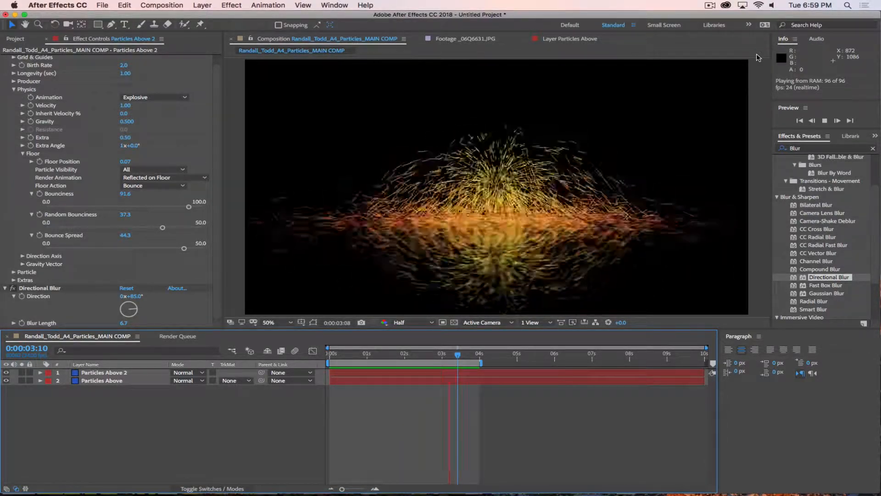
# Step: Stop the preview of the blurred burst bouncing off the reflective floor
pyautogui.press('space')
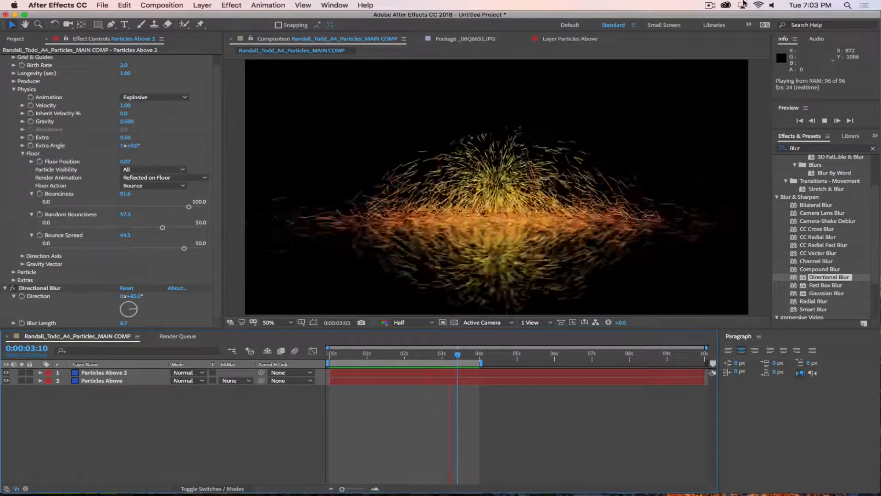
pyautogui.click(709, 5)
pyautogui.click(712, 35)
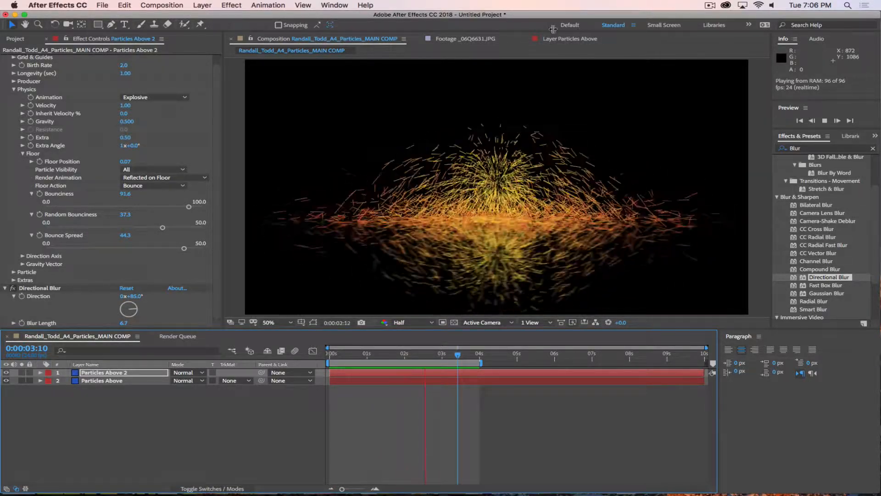
pyautogui.click(240, 438)
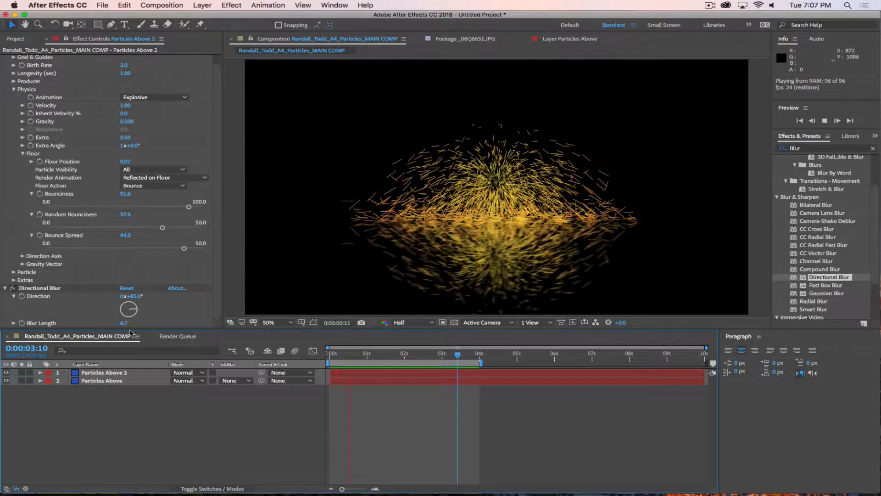
# Step: Delete the Particles Above 2 layer and stop the preview
pyautogui.click(100, 381)
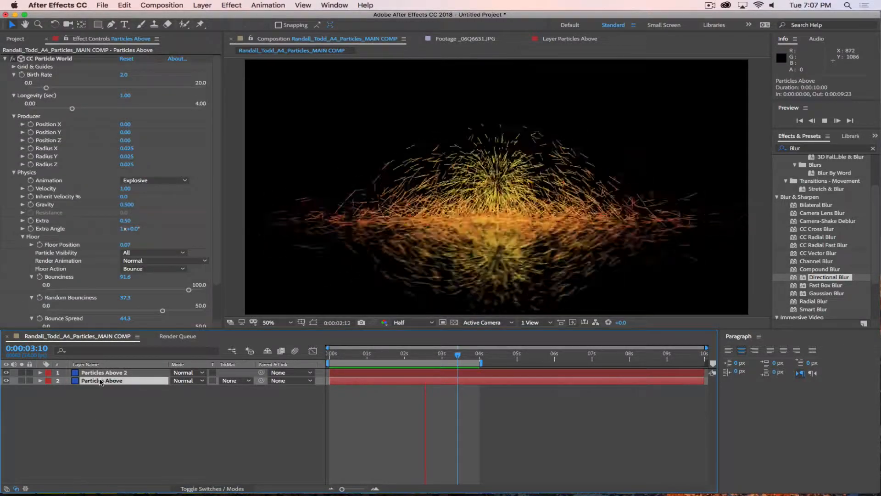
pyautogui.click(130, 374)
pyautogui.press('Delete')
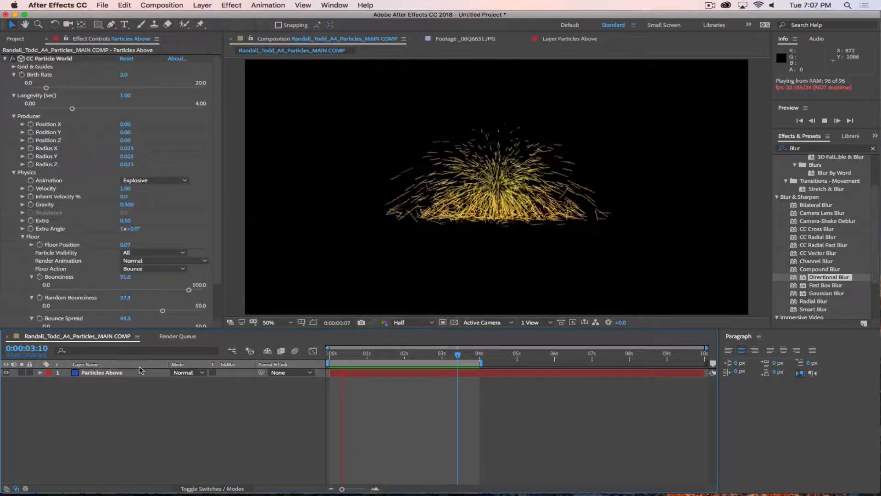
pyautogui.press('space')
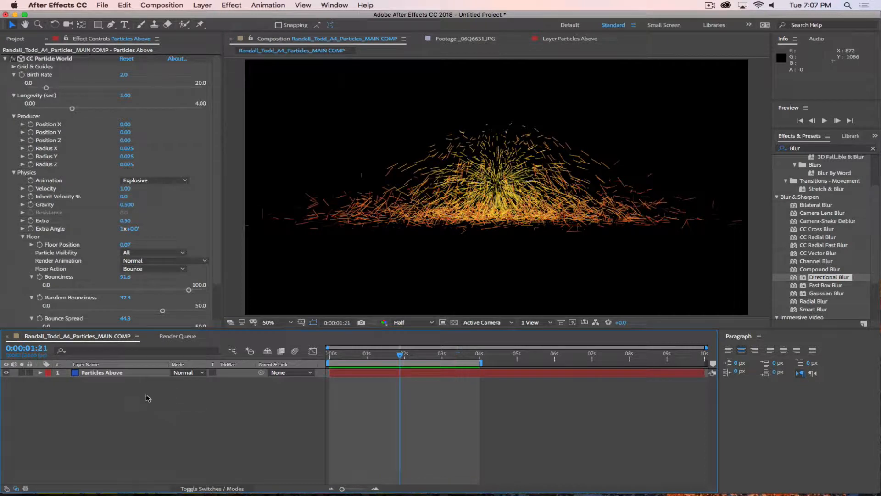
# Step: Reset CC Particle World on Particles Above and preview it from the start
pyautogui.click(106, 372)
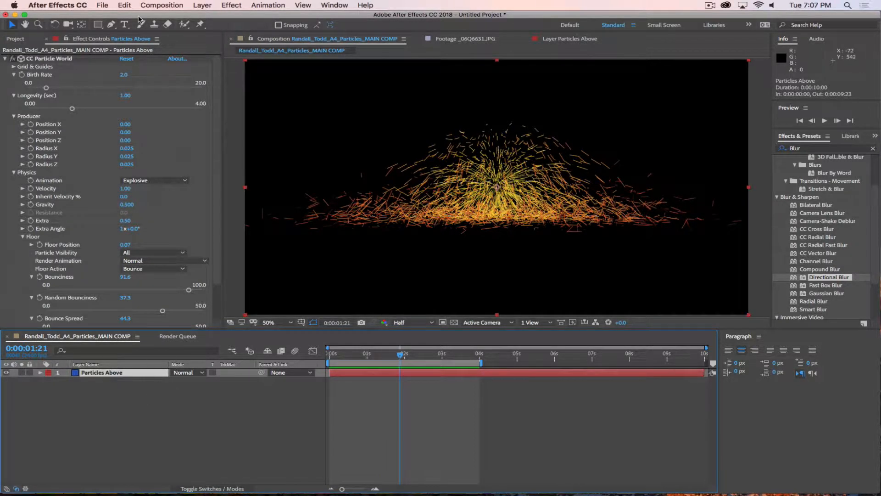
pyautogui.click(127, 59)
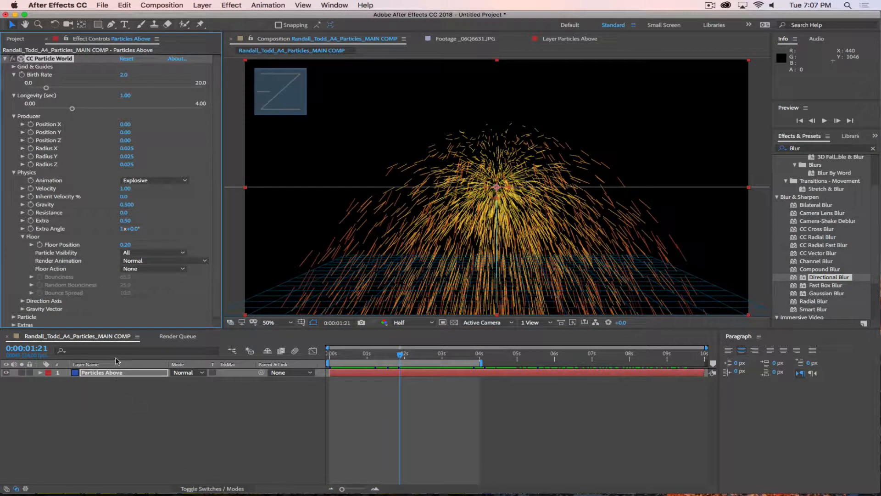
pyautogui.click(115, 373)
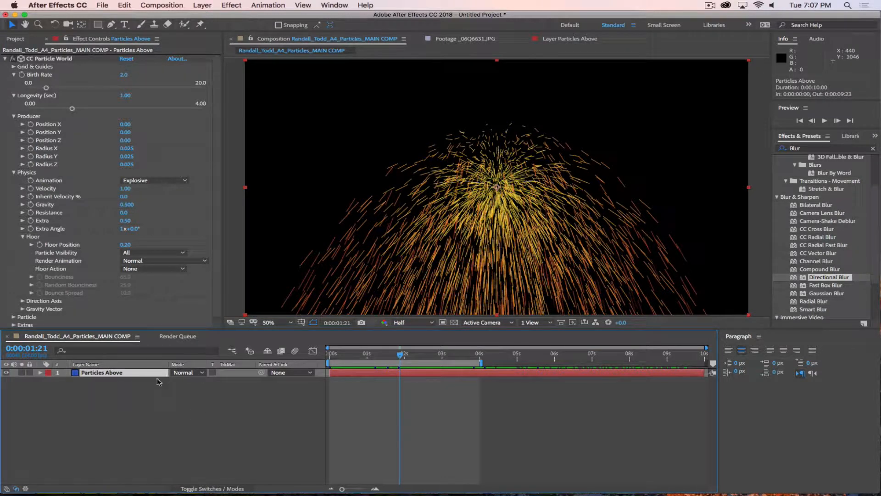
pyautogui.scroll(-1, 212, 157)
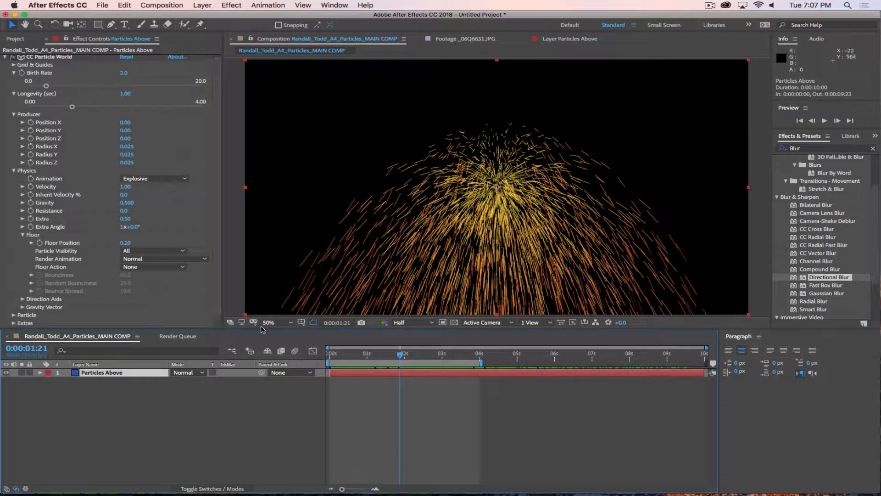
pyautogui.moveTo(416, 353); pyautogui.dragTo(280, 355)
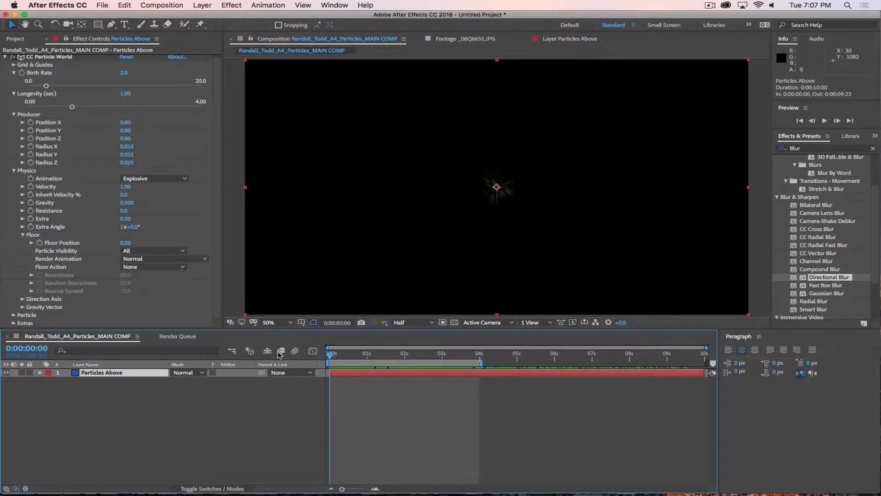
pyautogui.press('space')
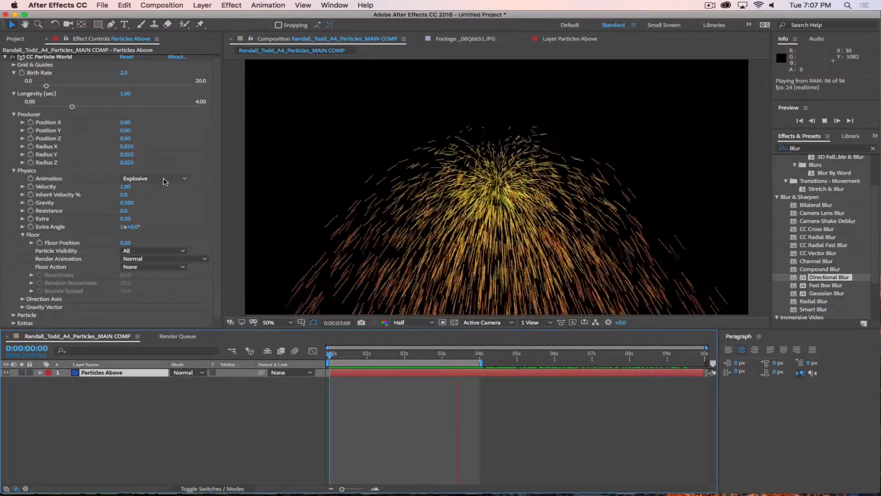
# Step: Switch Animation from Cone Axis to Direction Axis and tilt the stream by raising Axis X
pyautogui.click(179, 177)
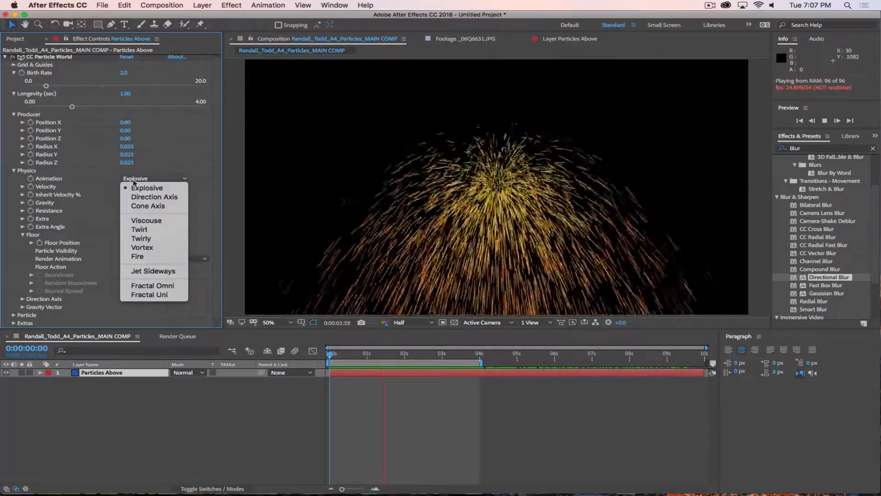
pyautogui.click(148, 206)
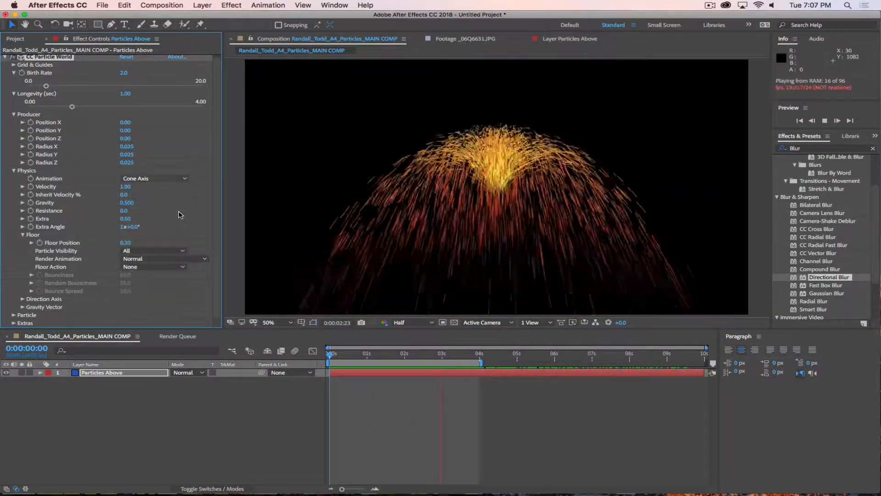
pyautogui.click(146, 182)
pyautogui.click(146, 193)
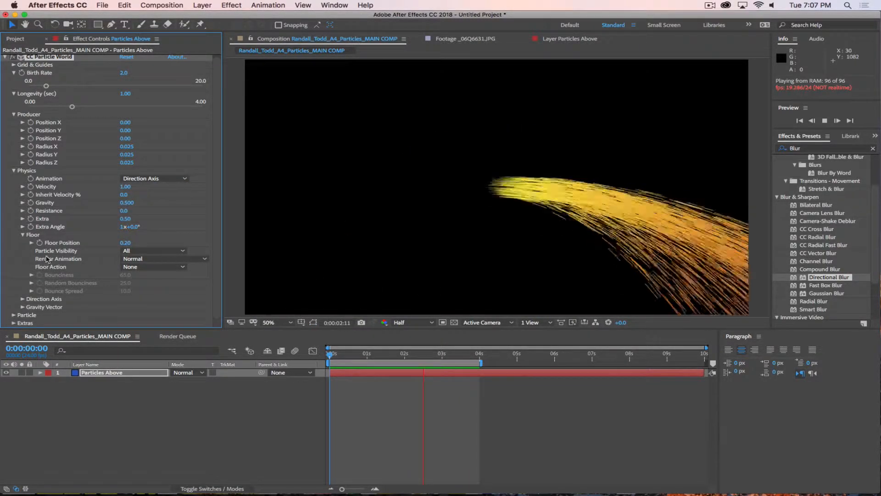
pyautogui.click(21, 300)
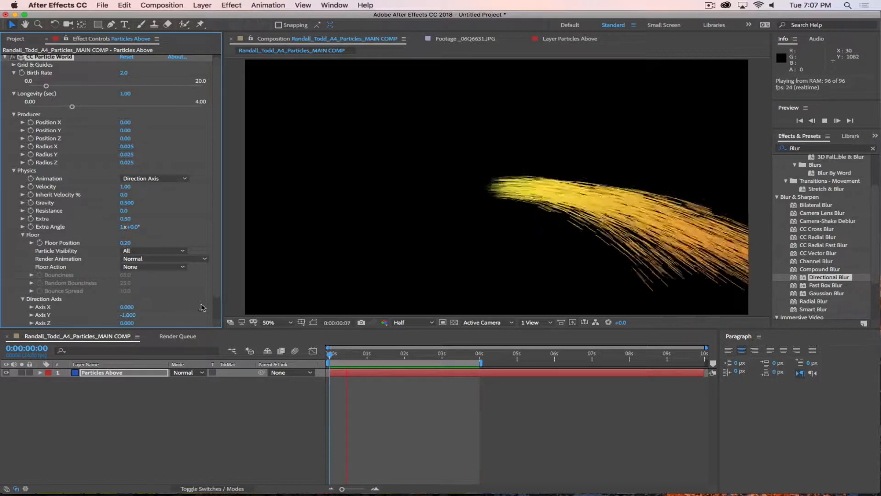
pyautogui.scroll(-2, 218, 314)
pyautogui.click(32, 283)
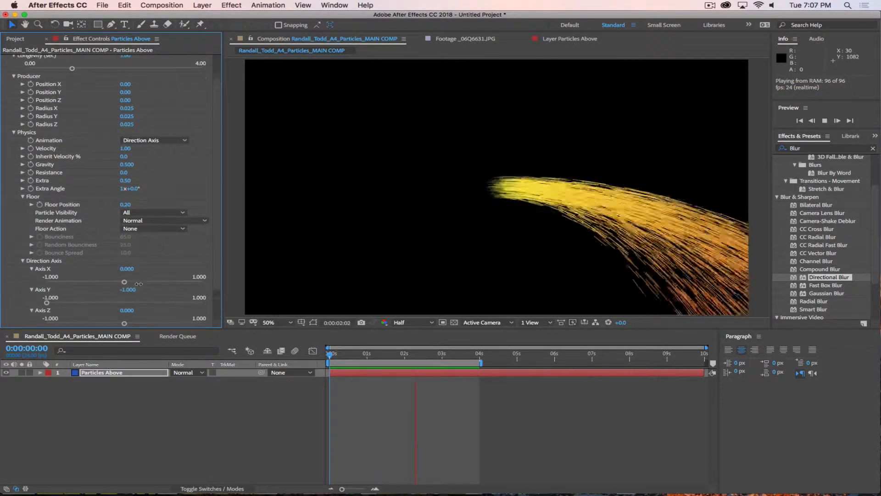
pyautogui.moveTo(124, 281); pyautogui.dragTo(168, 304)
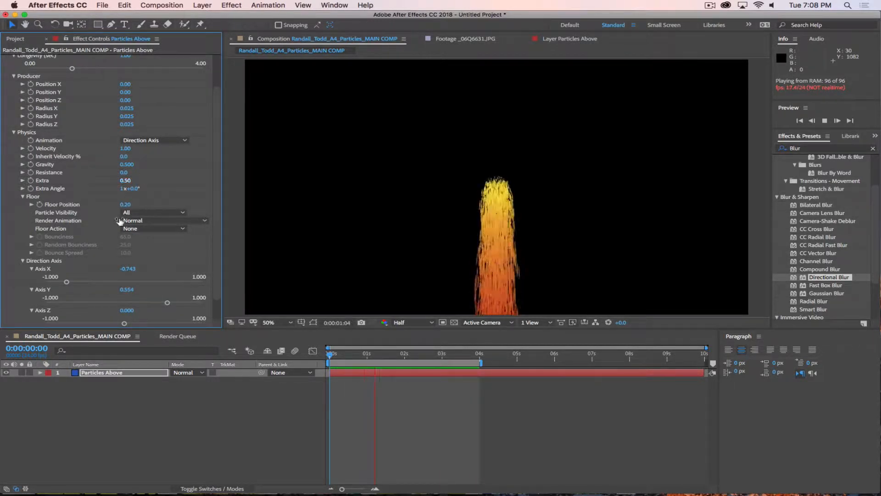
# Step: Compare animation types, cycling through Direction Axis, Explosive and Cone Axis
pyautogui.click(162, 145)
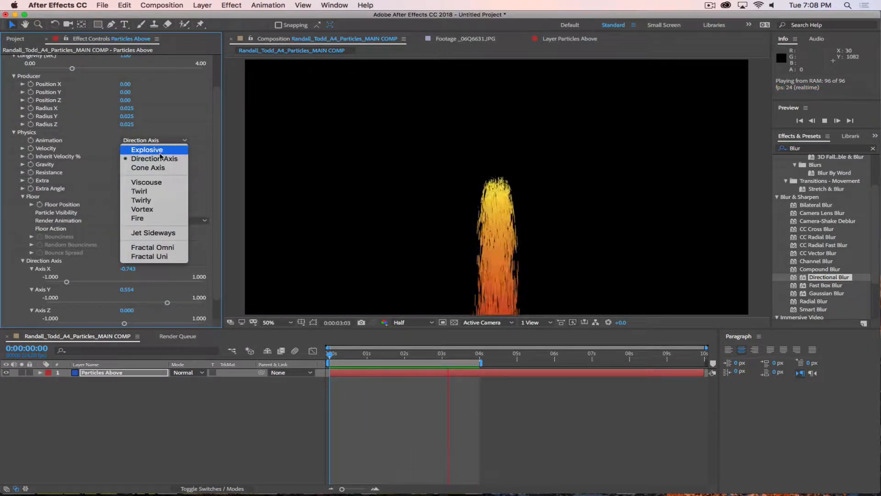
pyautogui.click(157, 161)
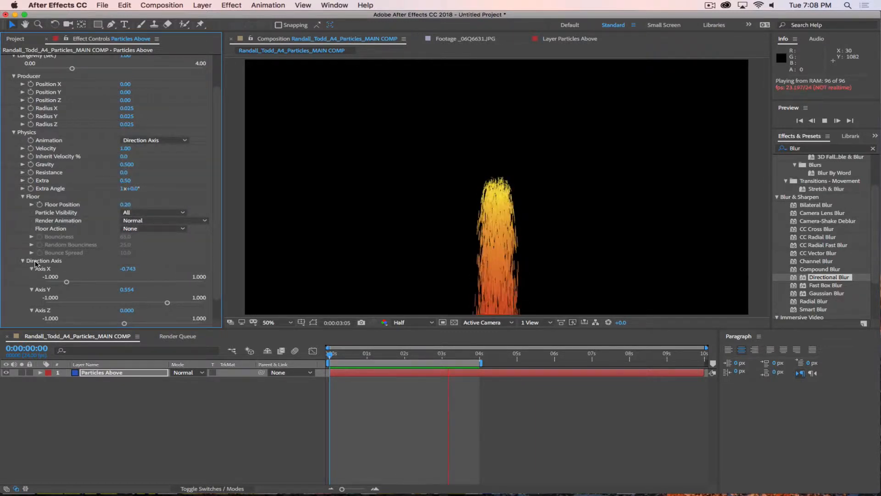
pyautogui.click(156, 140)
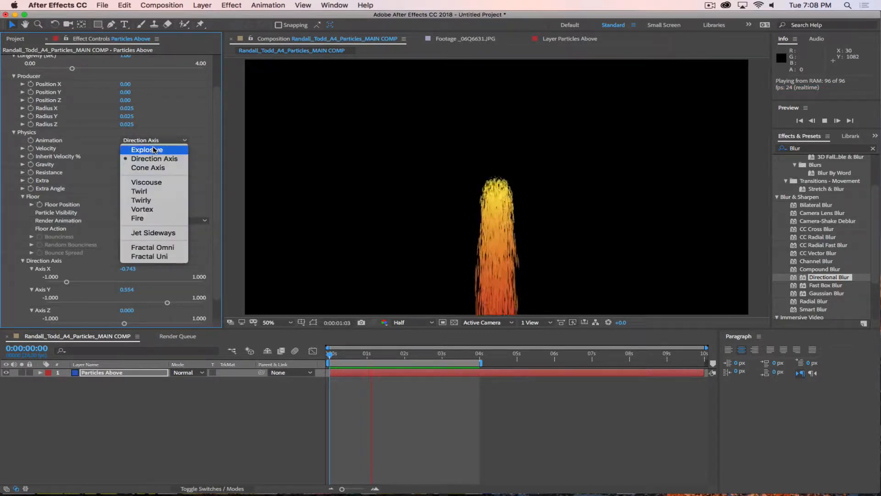
pyautogui.click(153, 137)
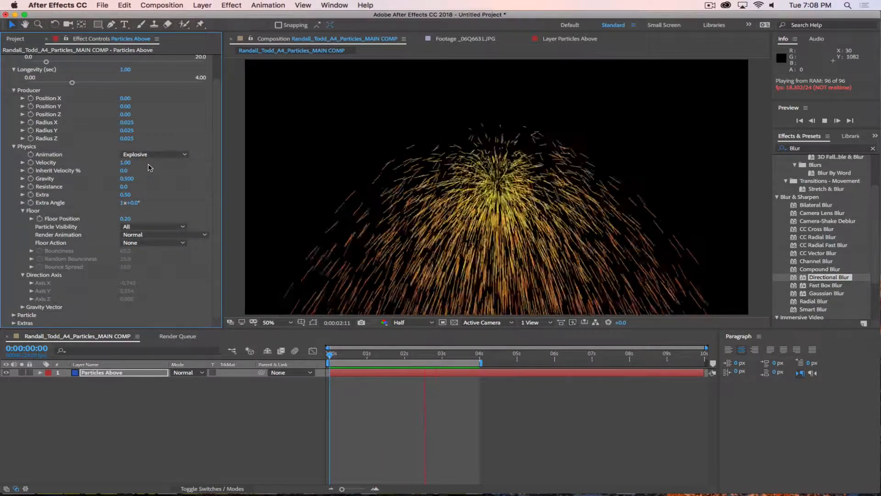
pyautogui.click(154, 155)
pyautogui.click(148, 176)
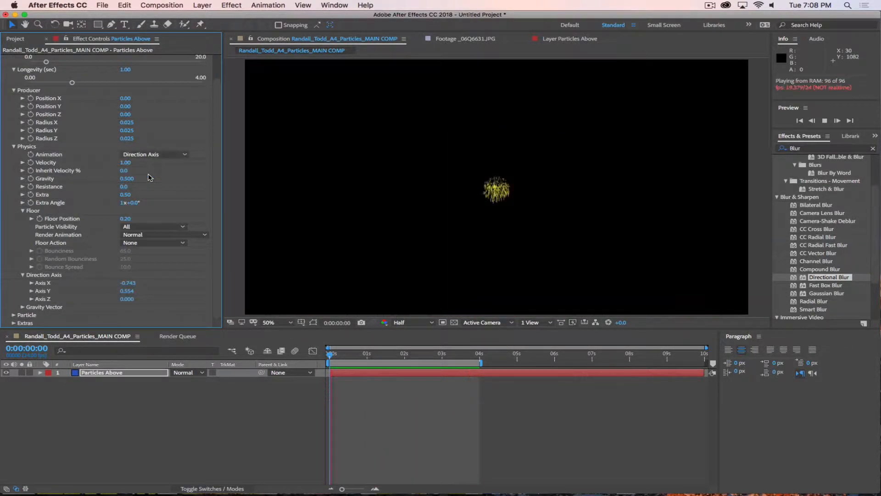
pyautogui.click(156, 154)
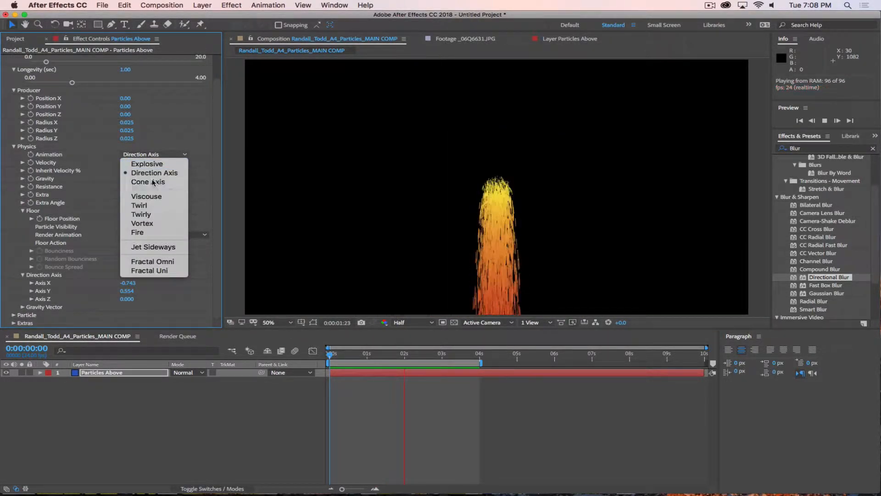
pyautogui.click(153, 182)
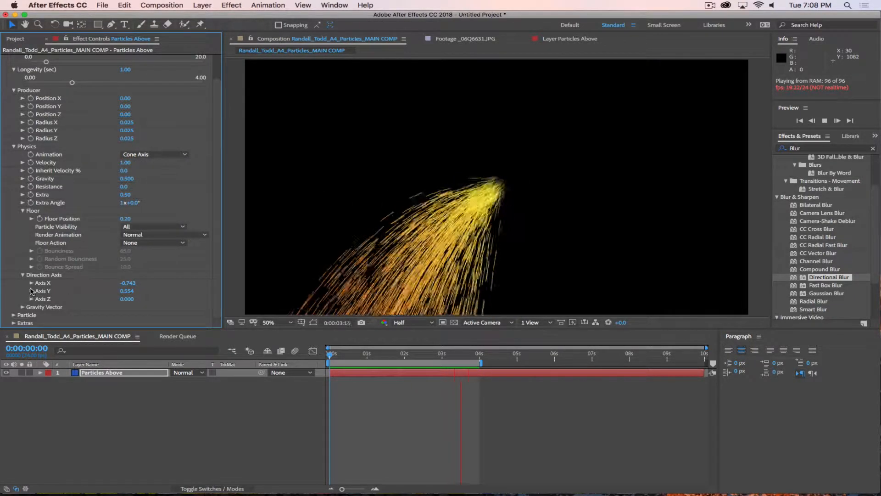
# Step: Raise Axis Y to 0.814, return Animation to Direction Axis, and stop the preview
pyautogui.moveTo(126, 292); pyautogui.dragTo(157, 294)
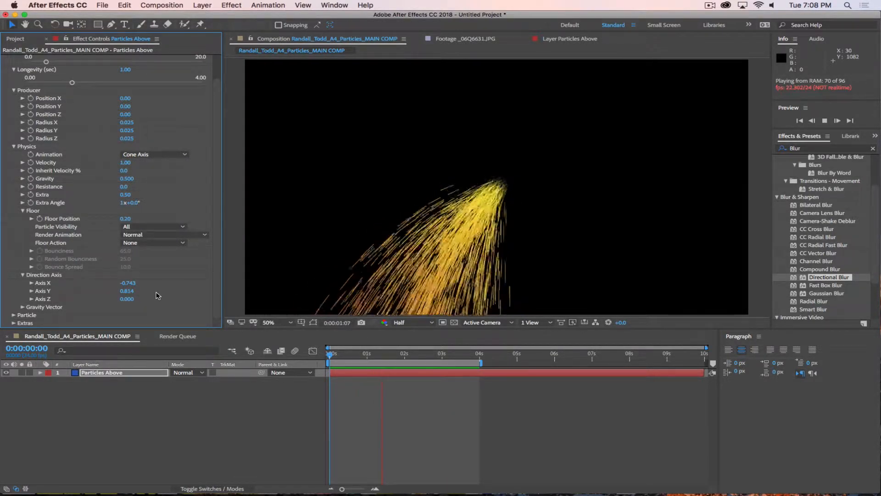
pyautogui.scroll(2, 125, 138)
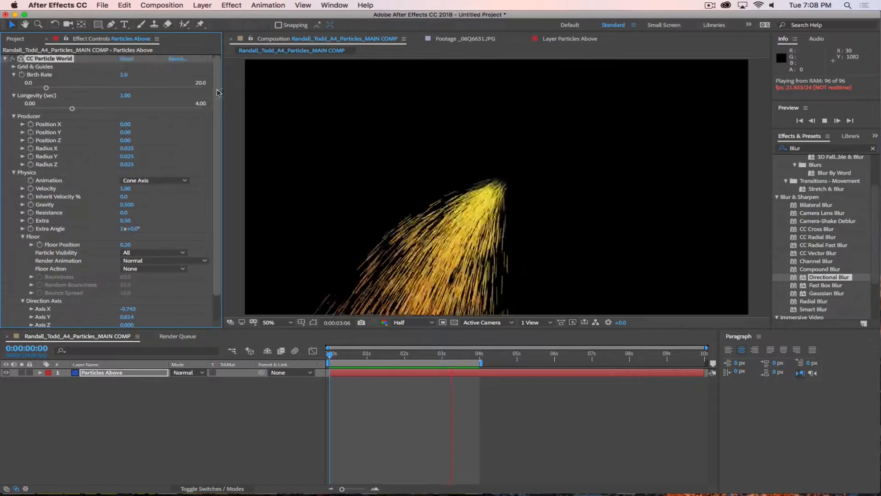
pyautogui.click(151, 180)
pyautogui.click(151, 198)
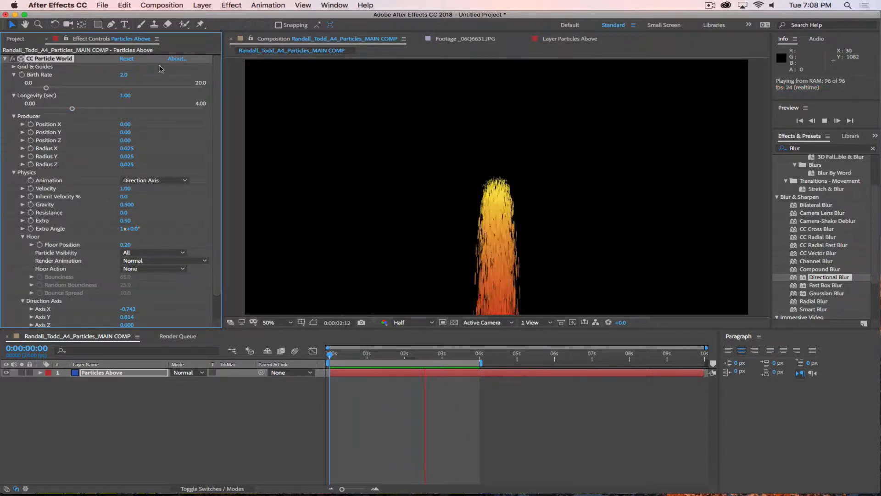
pyautogui.click(171, 438)
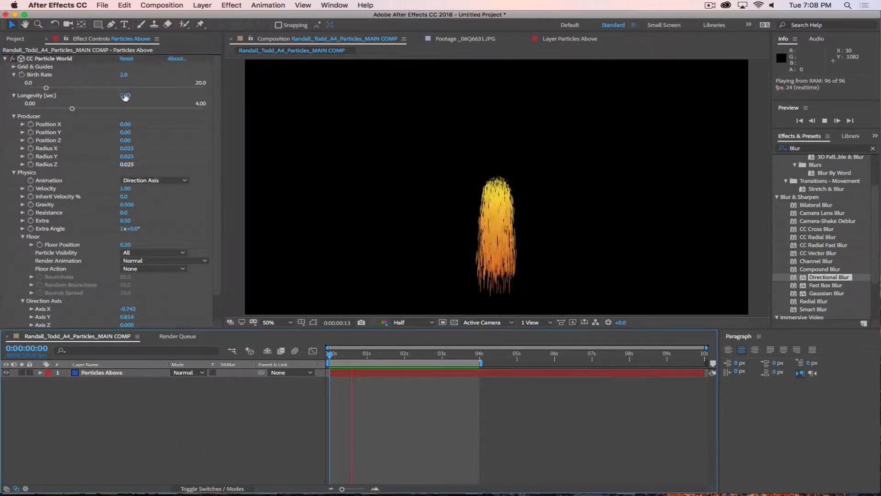
pyautogui.click(64, 59)
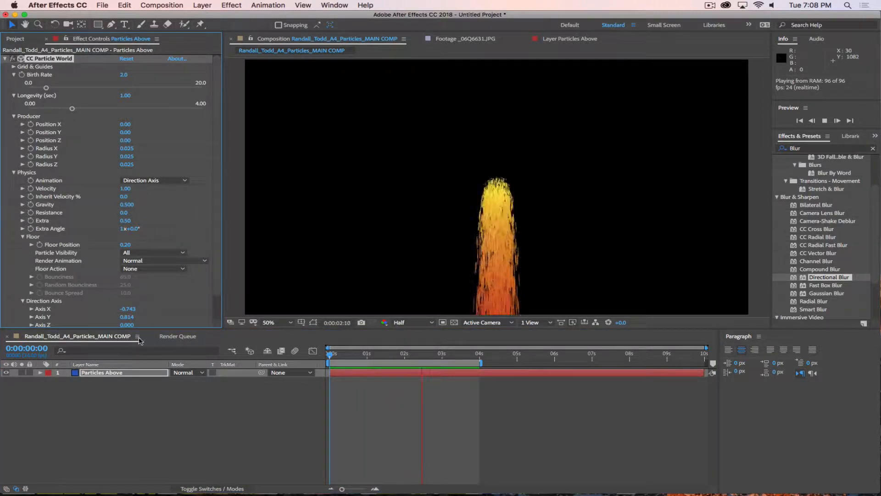
pyautogui.press('space')
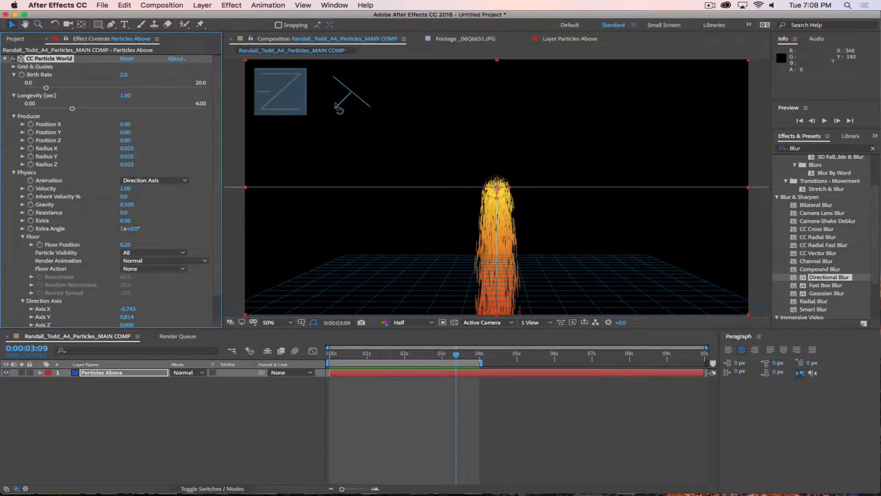
# Step: Switch Animation to Cone Axis and rotate the direction axis so particles fountain upward
pyautogui.moveTo(336, 106); pyautogui.dragTo(369, 97)
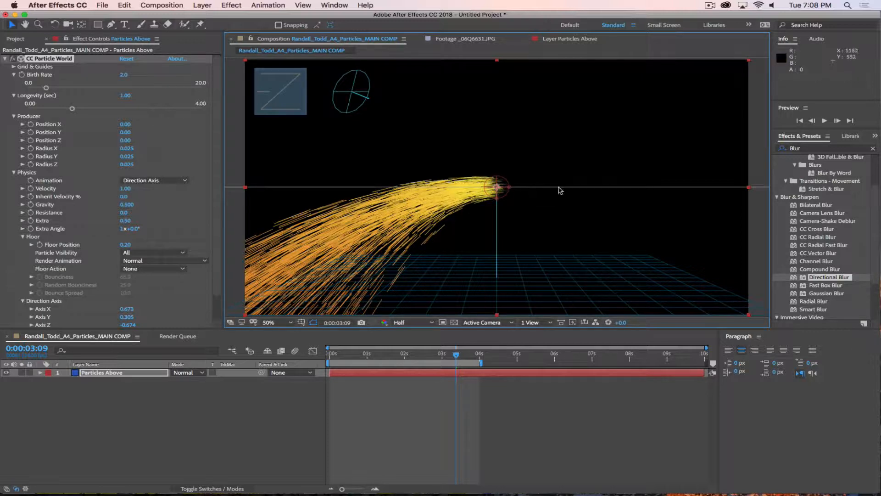
pyautogui.click(161, 180)
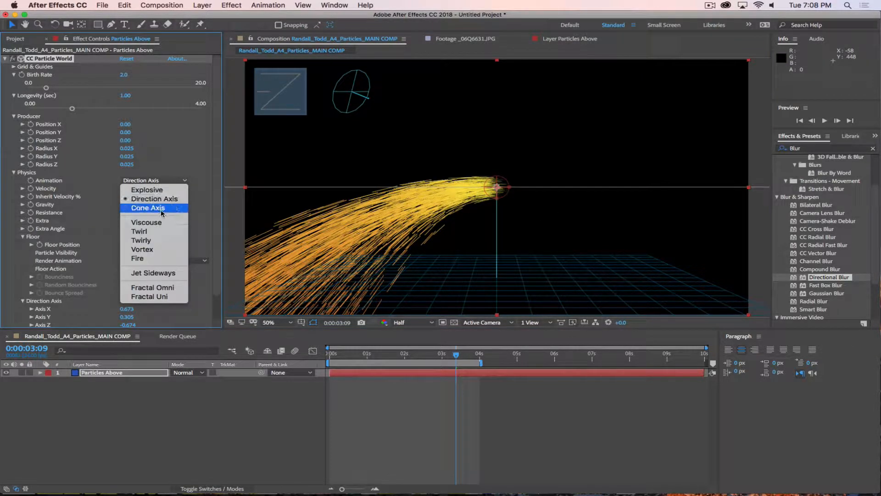
pyautogui.click(161, 208)
pyautogui.moveTo(370, 101)
pyautogui.mouseDown()
pyautogui.moveTo(352, 77)
pyautogui.moveTo(376, 87)
pyautogui.moveTo(328, 83)
pyautogui.moveTo(384, 102)
pyautogui.moveTo(393, 89)
pyautogui.moveTo(386, 113)
pyautogui.moveTo(359, 110)
pyautogui.moveTo(372, 102)
pyautogui.moveTo(346, 90)
pyautogui.moveTo(358, 99)
pyautogui.moveTo(375, 169)
pyautogui.mouseUp()
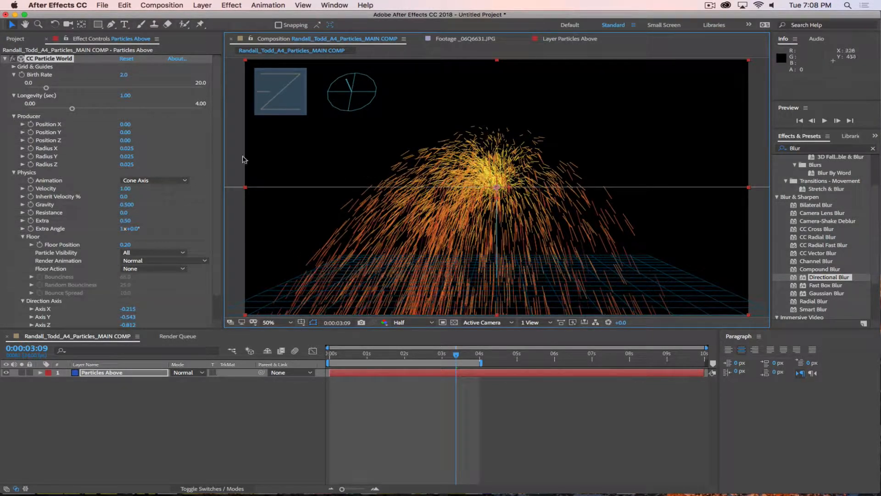
# Step: Check the CC Particle World guides, then view the Particles Above layer on its own
pyautogui.click(51, 59)
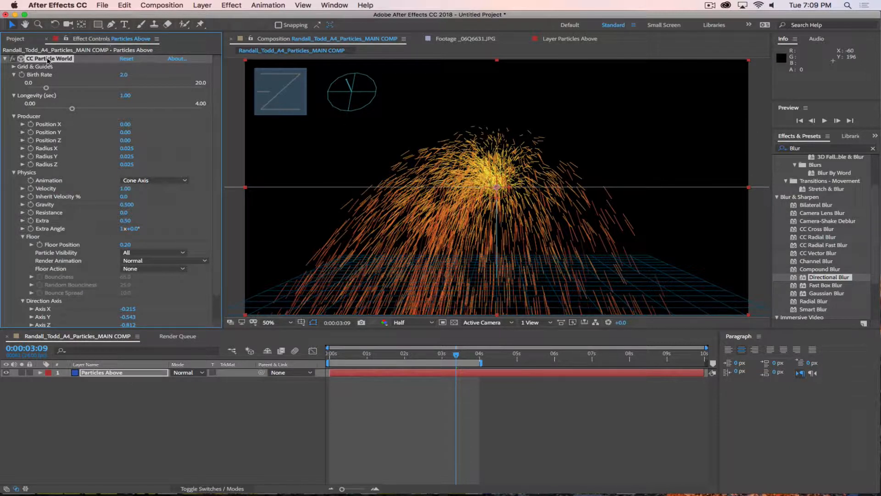
pyautogui.click(107, 428)
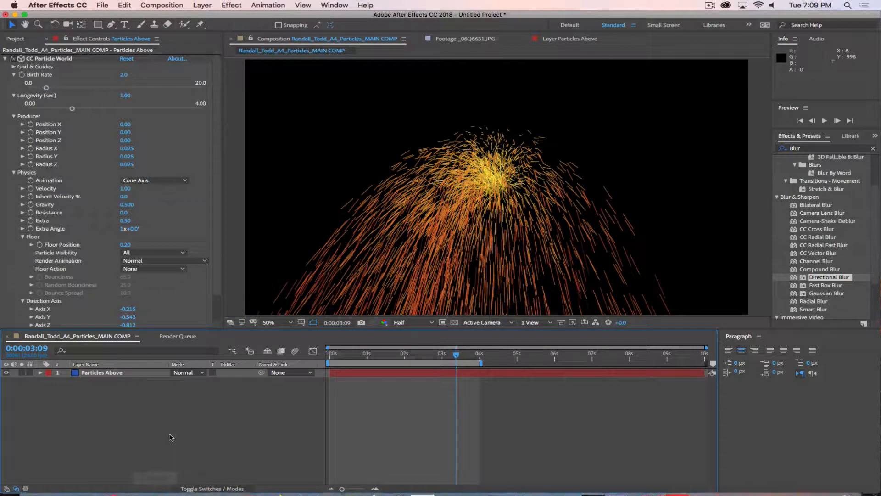
pyautogui.click(56, 60)
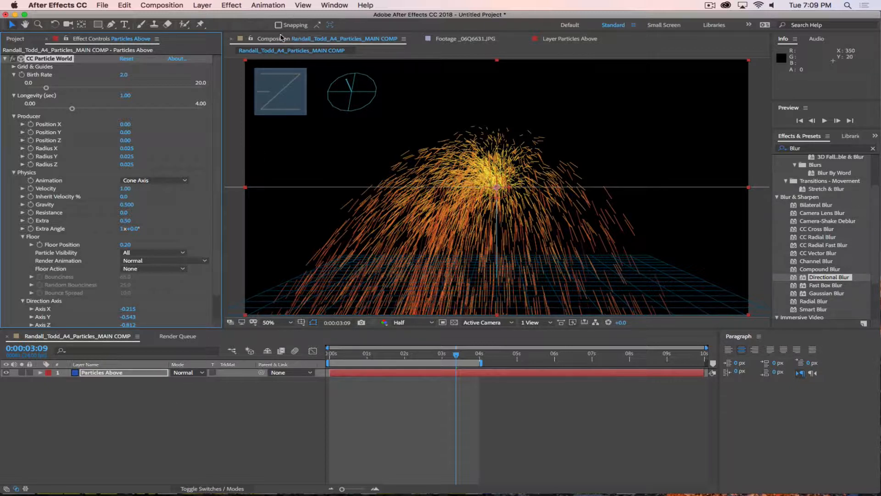
pyautogui.click(577, 40)
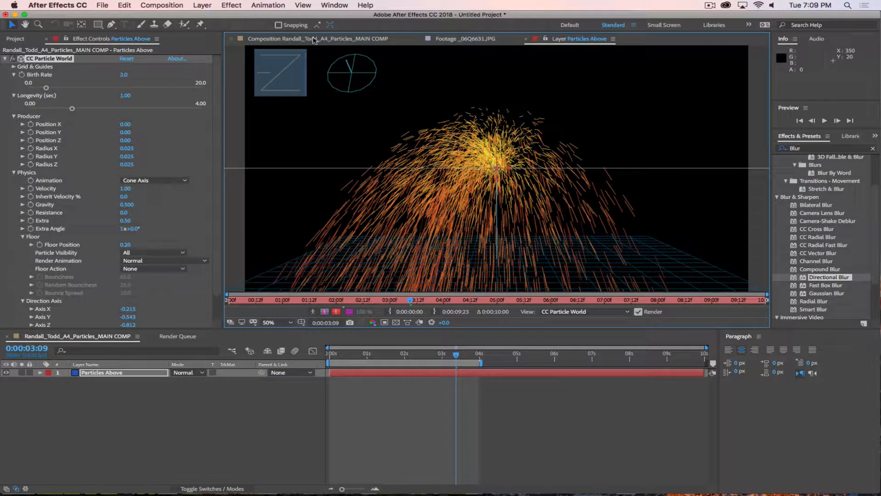
# Step: Return from the Particles Above layer viewer to the Composition view
pyautogui.click(315, 40)
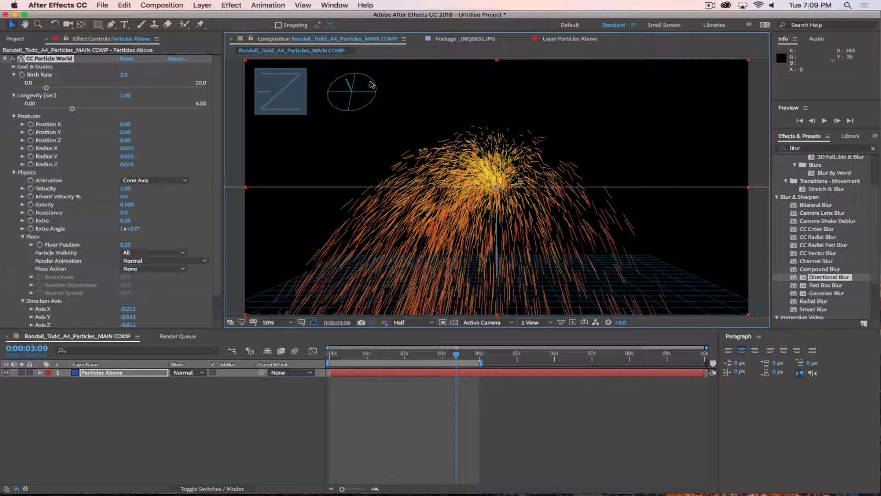
# Step: Try Jet Sideways and Fractal Omni, settle on Fractal Uni, and angle the stream up-right
pyautogui.moveTo(357, 92)
pyautogui.mouseDown()
pyautogui.moveTo(403, 99)
pyautogui.moveTo(367, 108)
pyautogui.mouseUp()
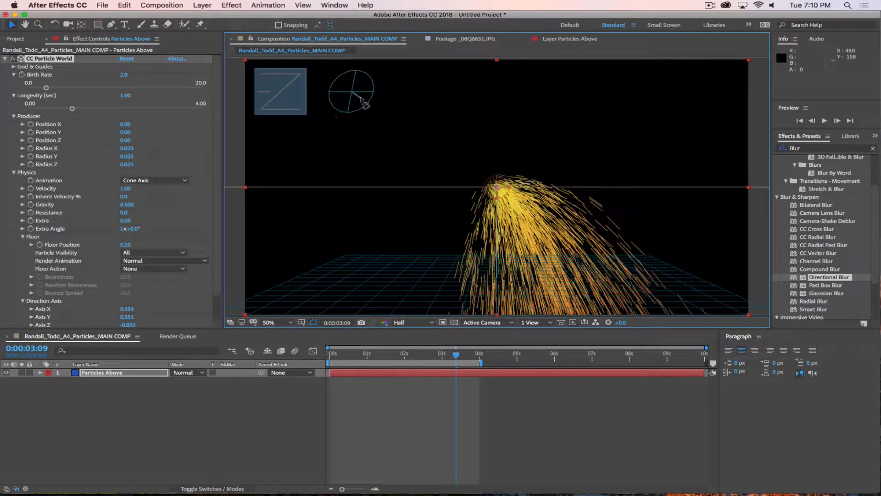
pyautogui.click(154, 181)
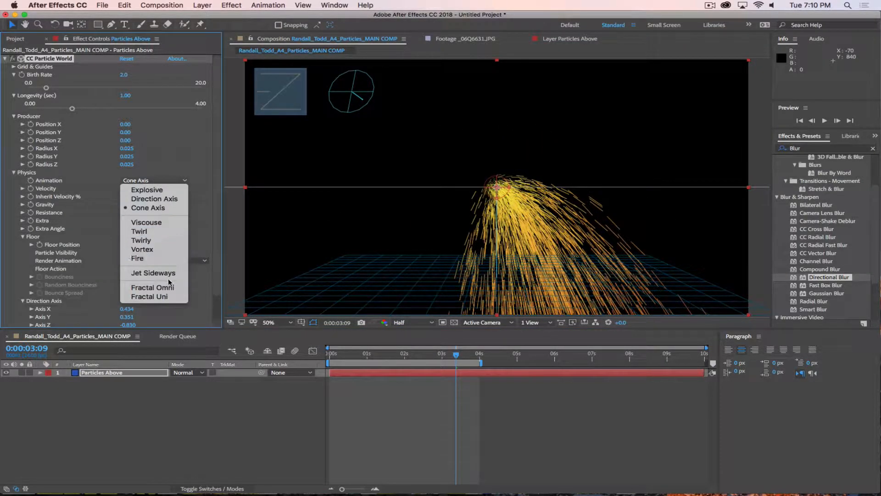
pyautogui.click(156, 273)
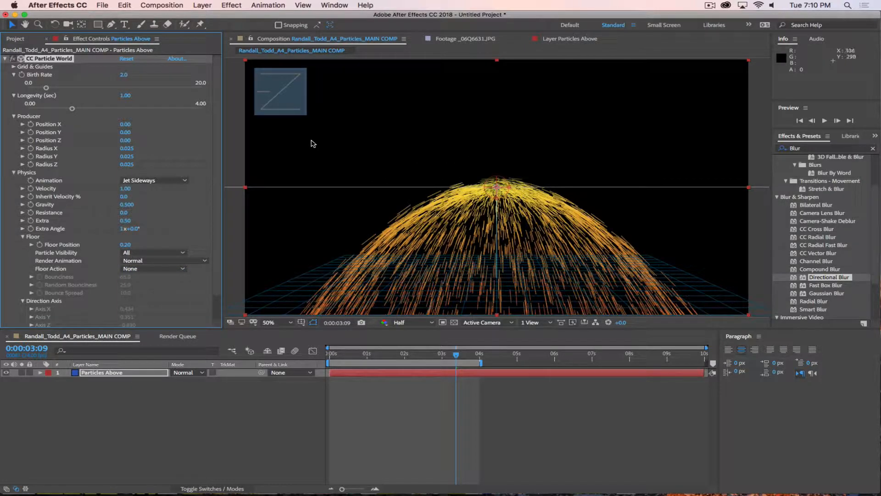
pyautogui.click(154, 180)
pyautogui.press('Return')
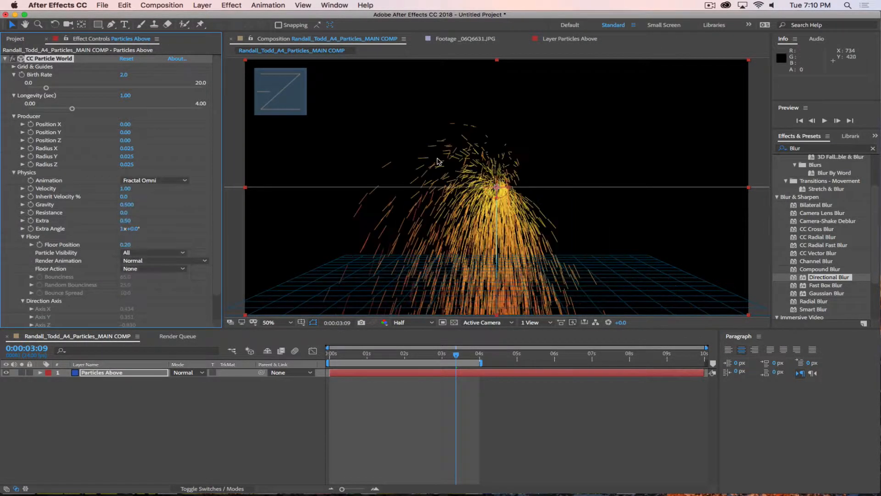
pyautogui.click(146, 181)
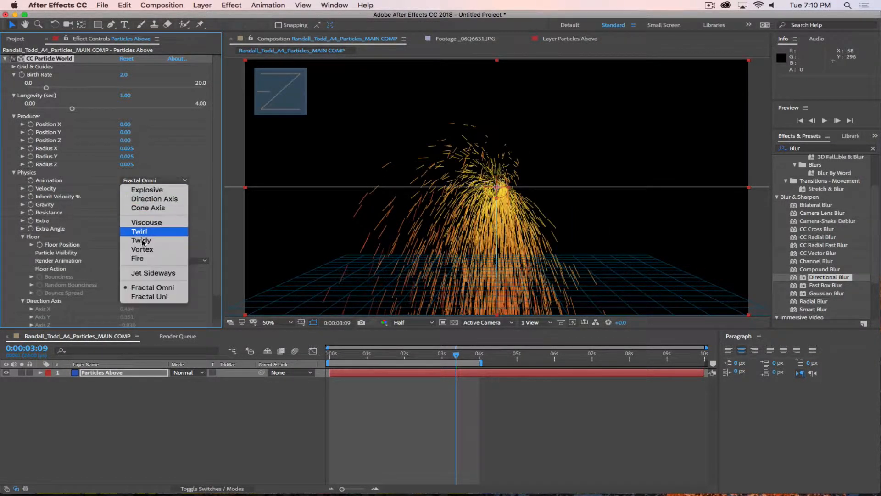
pyautogui.click(149, 296)
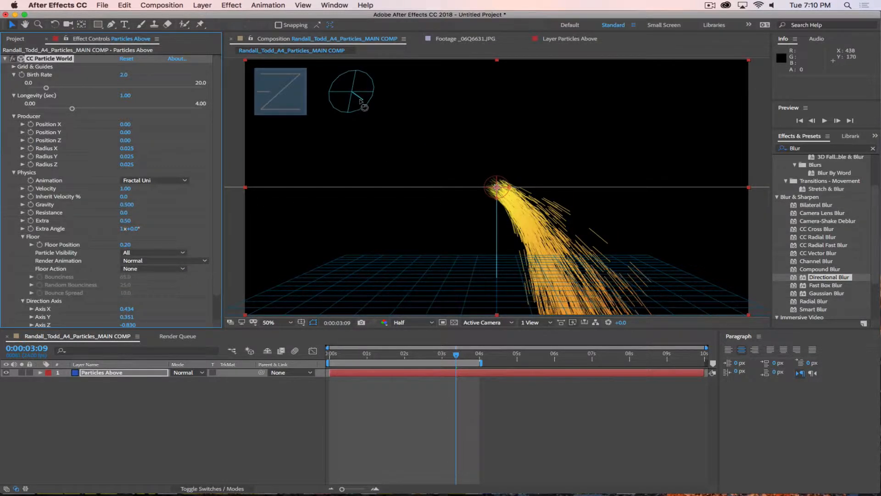
pyautogui.moveTo(372, 101)
pyautogui.mouseDown()
pyautogui.moveTo(368, 83)
pyautogui.moveTo(384, 97)
pyautogui.moveTo(285, 99)
pyautogui.moveTo(362, 91)
pyautogui.moveTo(384, 108)
pyautogui.moveTo(378, 86)
pyautogui.mouseUp()
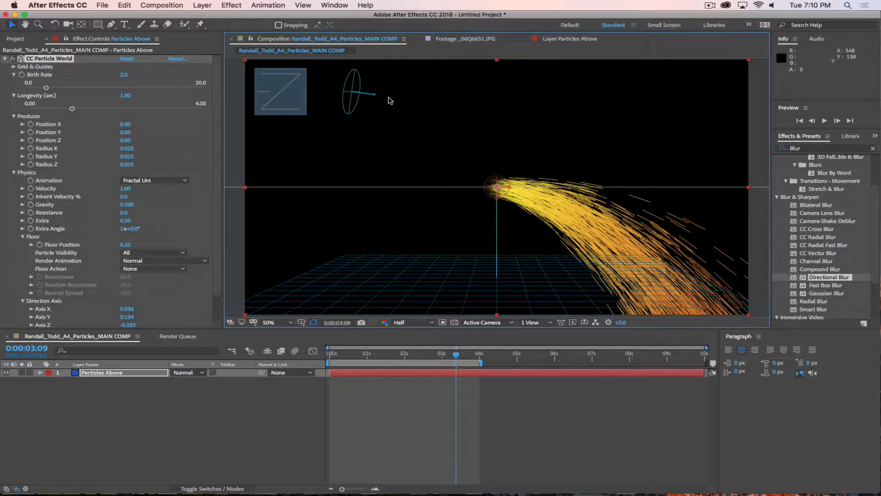
# Step: Lower Gravity Y to about 0.56 and bring up the Animation type choices
pyautogui.scroll(-2, 193, 274)
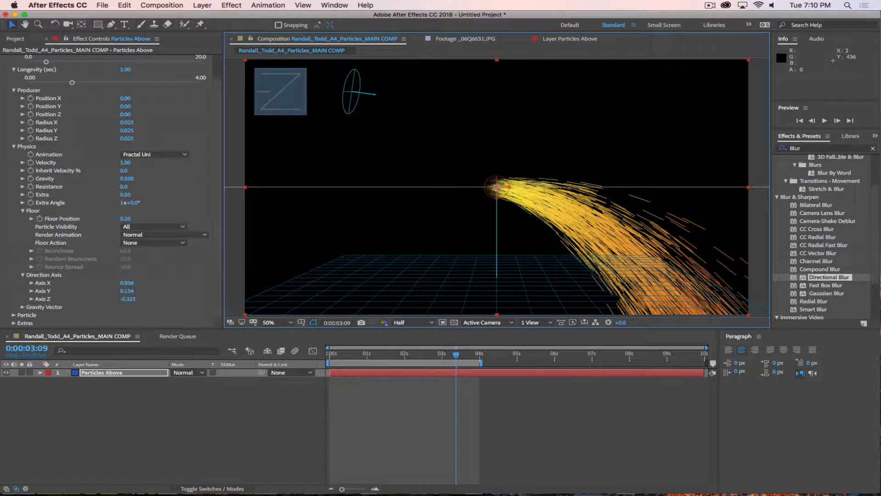
pyautogui.click(22, 307)
pyautogui.scroll(-1, 26, 310)
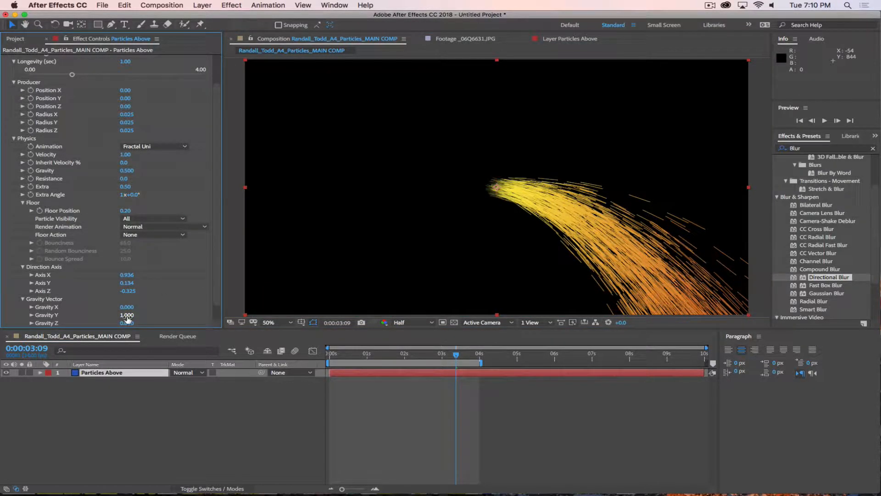
pyautogui.moveTo(127, 314); pyautogui.dragTo(104, 314)
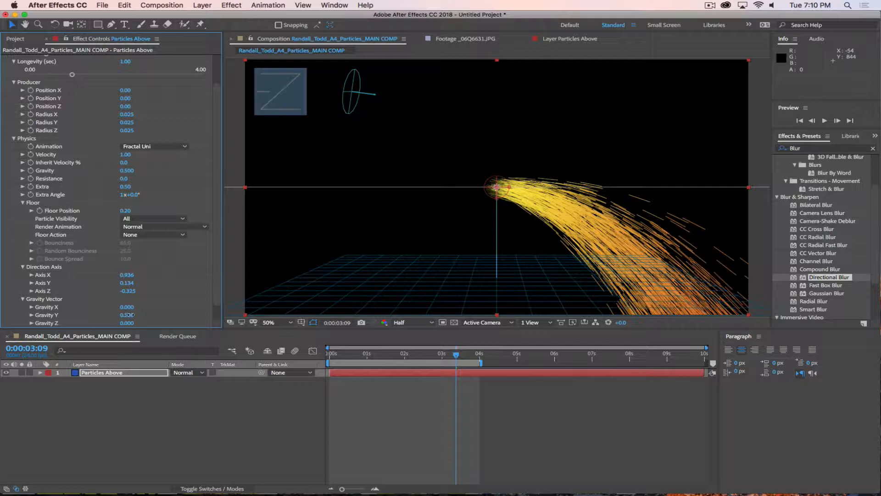
pyautogui.click(155, 147)
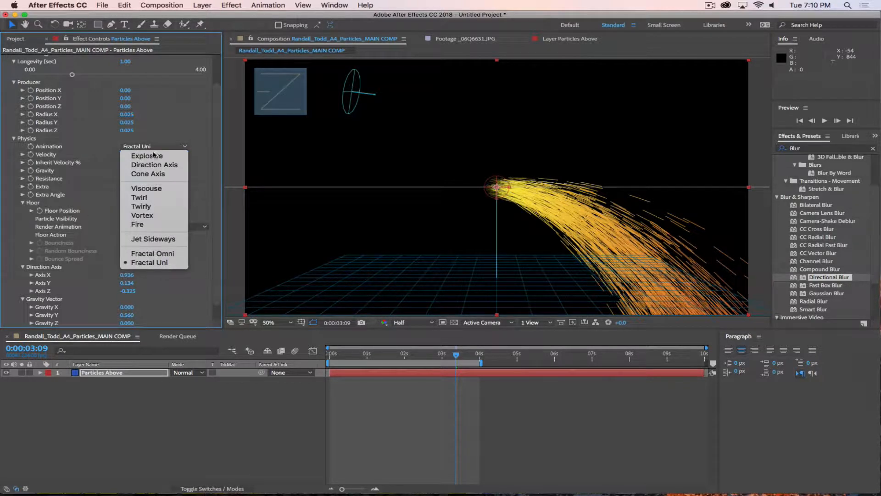
# Step: Switch the animation to Explosive and set Gravity X and Z to 1
pyautogui.click(156, 152)
pyautogui.scroll(4, 140, 80)
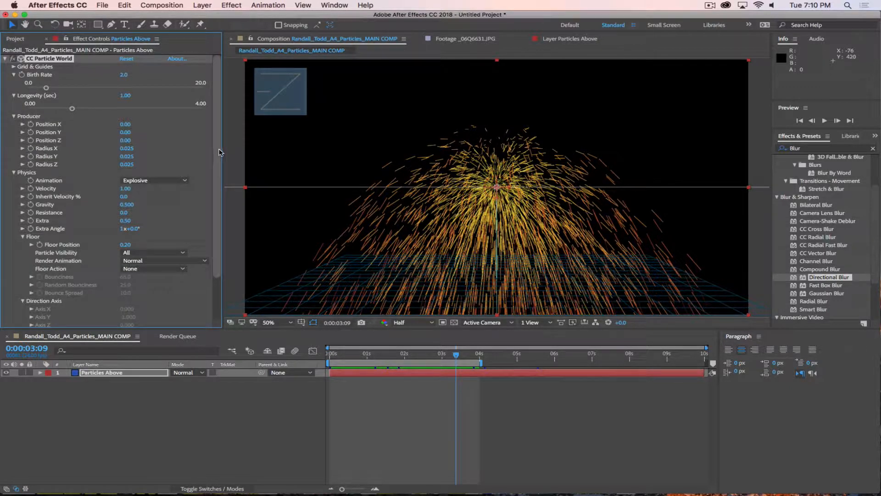
pyautogui.scroll(-5, 218, 154)
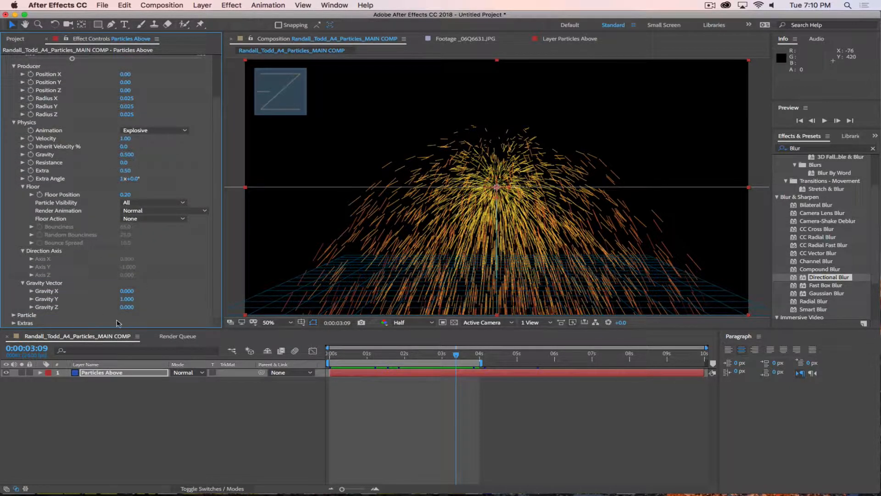
pyautogui.click(127, 290)
pyautogui.write('1')
pyautogui.press('Return')
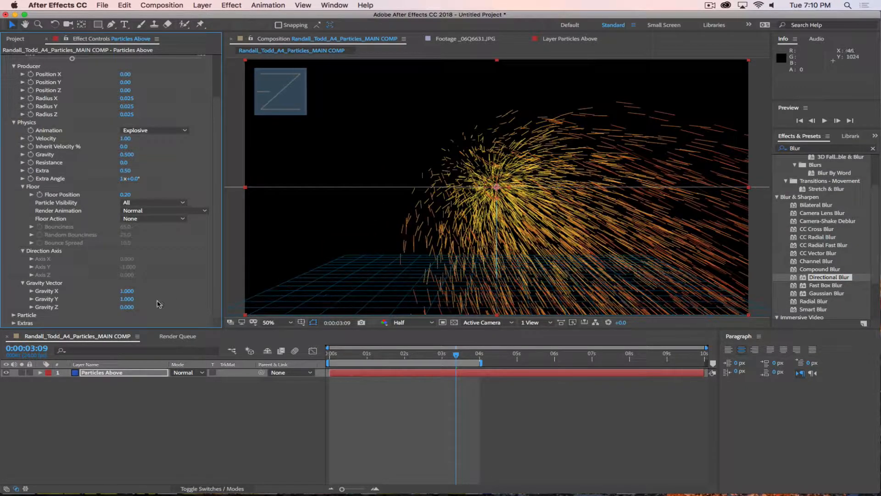
pyautogui.click(126, 306)
pyautogui.write('1')
pyautogui.press('Return')
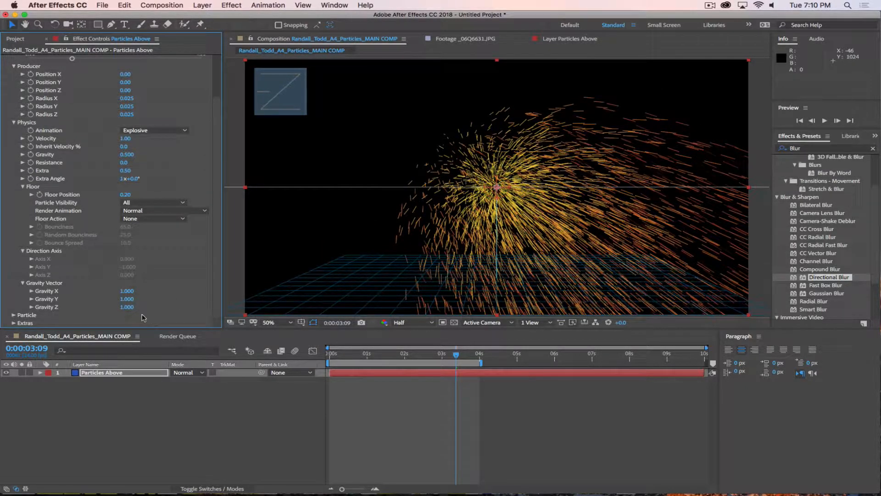
# Step: Reset Gravity Y and Z to 0, preview the sideways spray, then try Gravity X -1
pyautogui.click(127, 291)
pyautogui.click(120, 299)
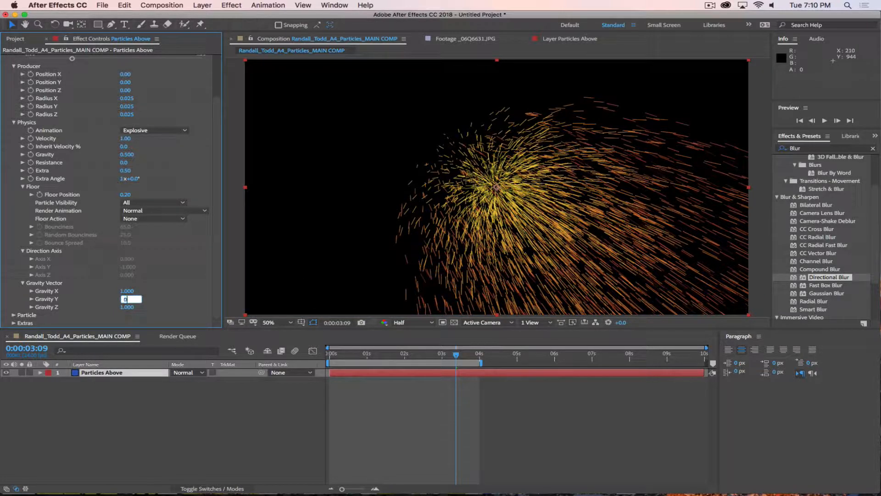
pyautogui.press('Tab')
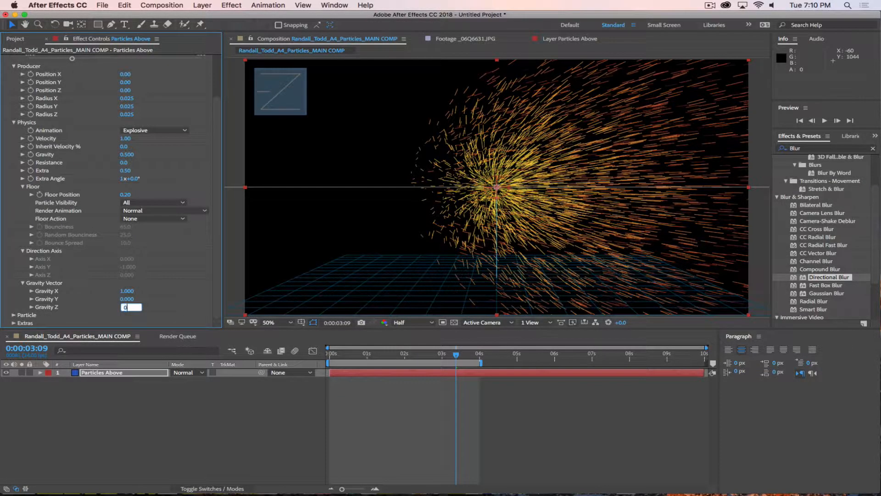
pyautogui.write('0')
pyautogui.press('Return')
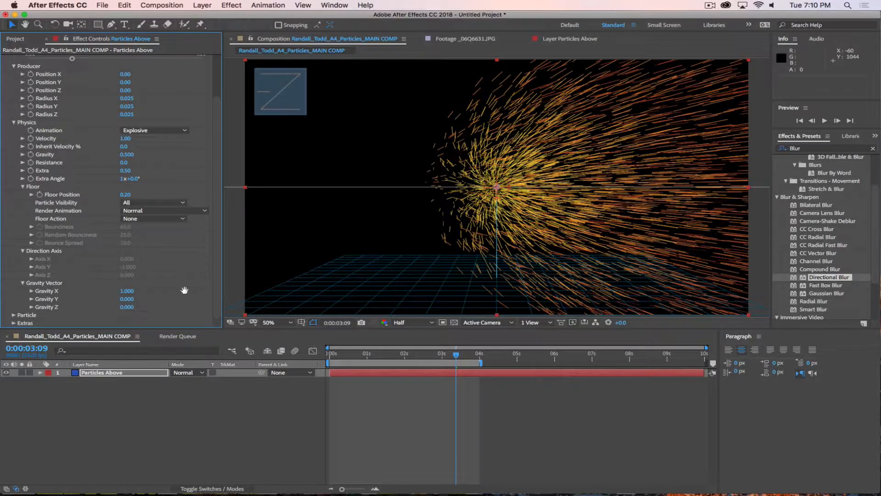
pyautogui.press('space')
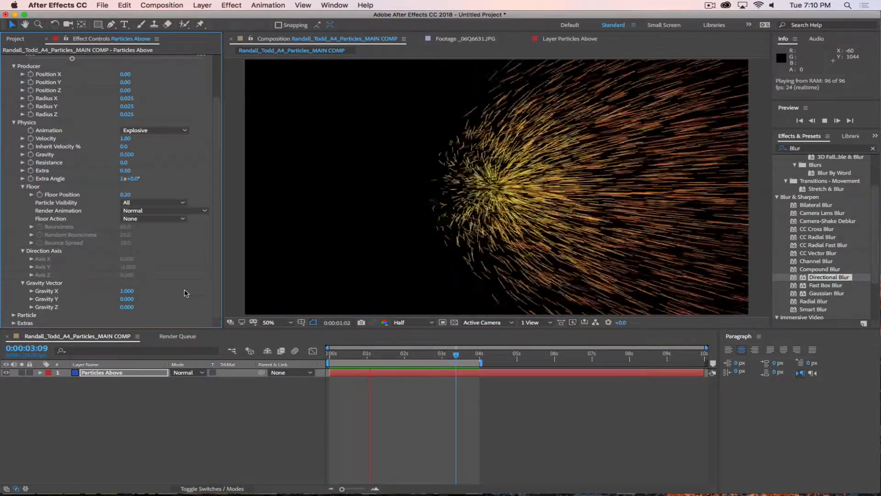
pyautogui.click(127, 291)
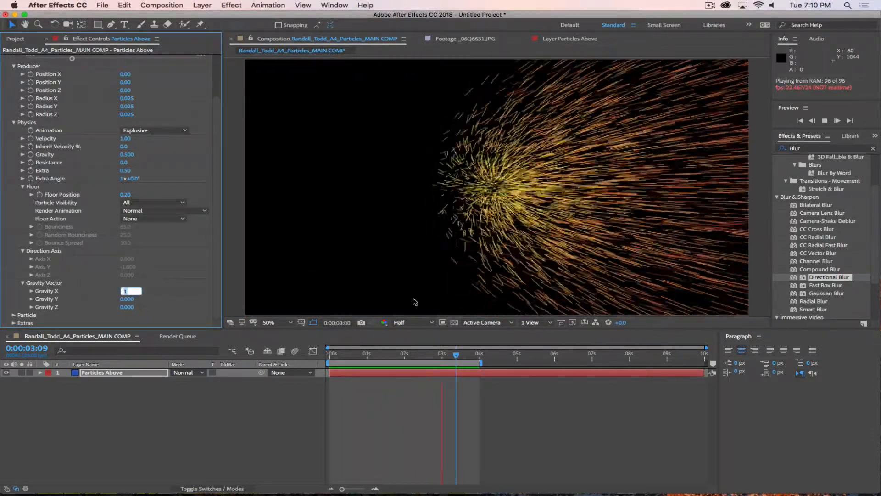
pyautogui.write('-1')
pyautogui.press('Return')
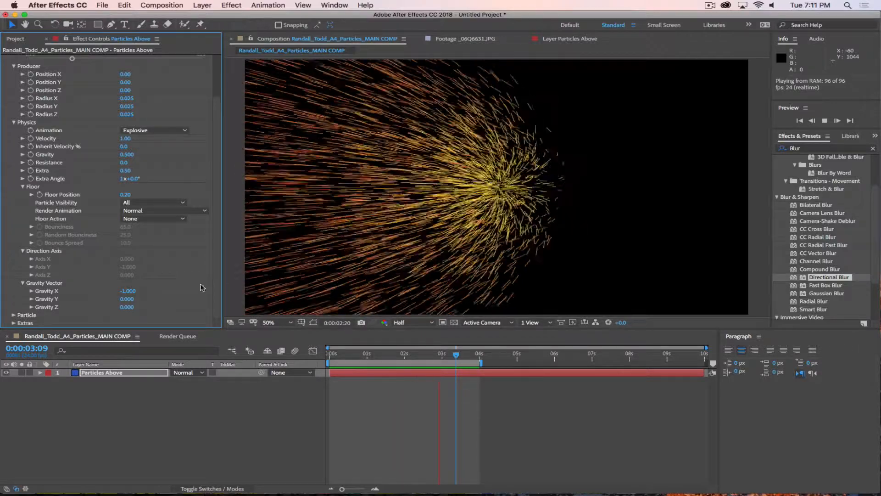
pyautogui.press('space')
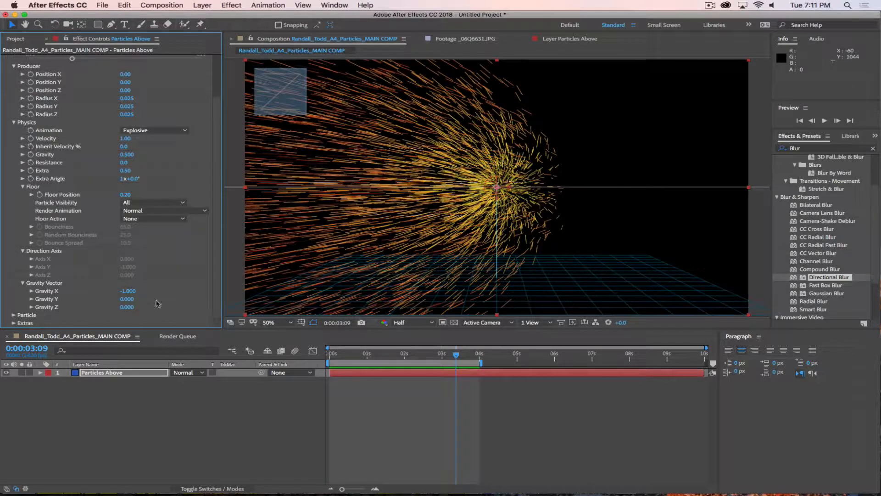
# Step: Set Gravity to X 0, Y 1, preview the fountain burst and collapse Physics
pyautogui.click(131, 291)
pyautogui.write('0')
pyautogui.press('Tab')
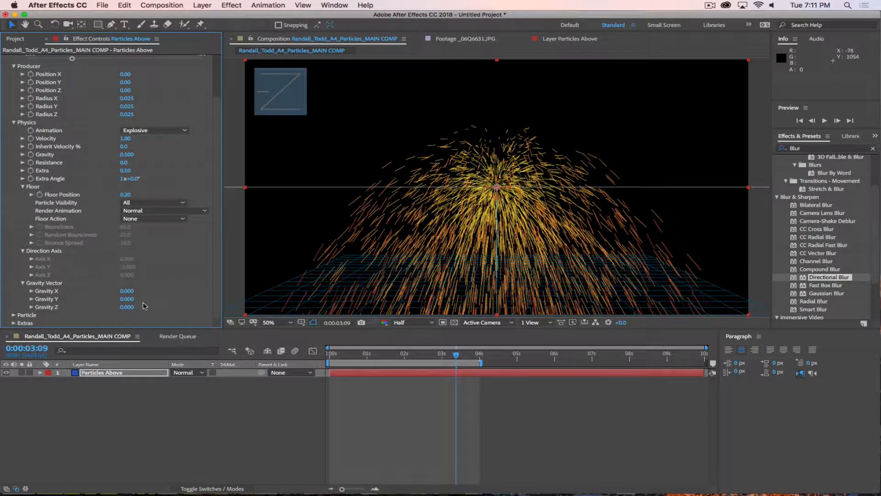
pyautogui.write('01')
pyautogui.press('Return')
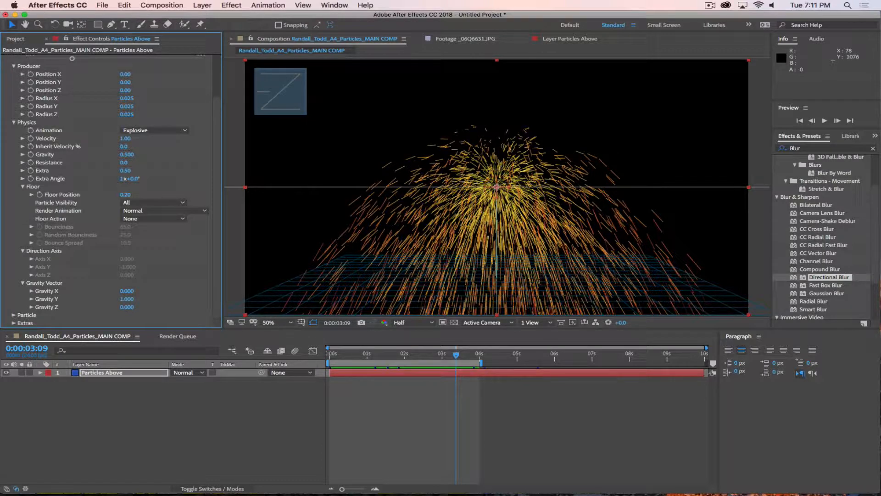
pyautogui.press('space')
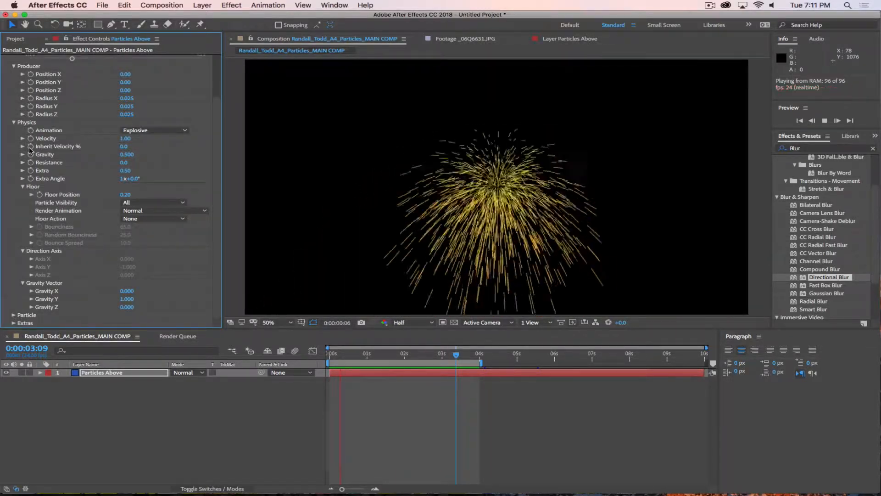
pyautogui.click(13, 123)
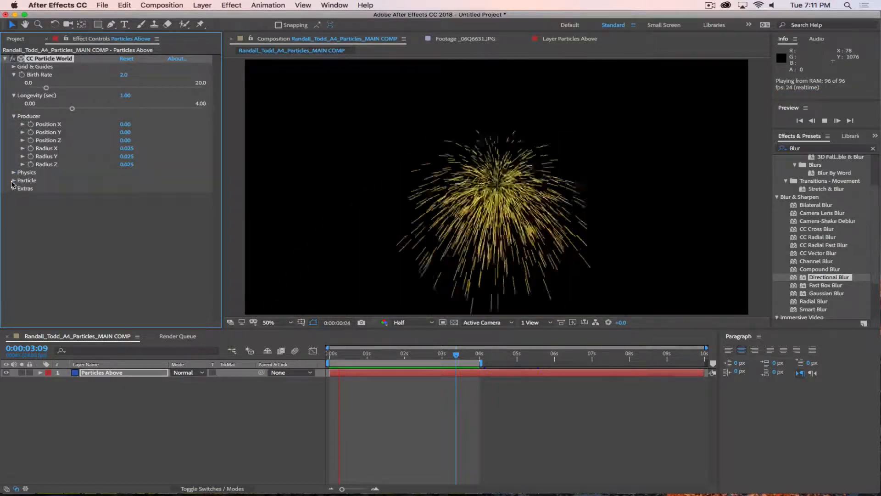
# Step: In Particle settings, try Star, Shaded Sphere, Faded Sphere and Darkened Faded Sphere particle types
pyautogui.click(13, 181)
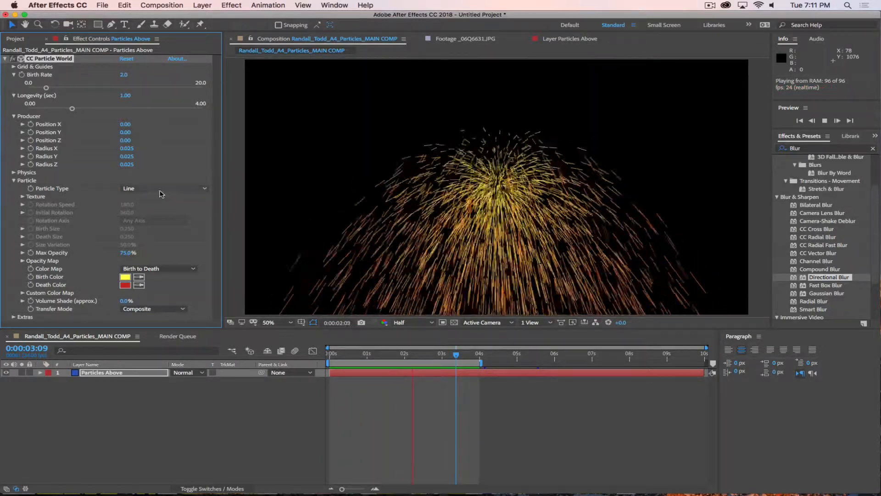
pyautogui.click(161, 190)
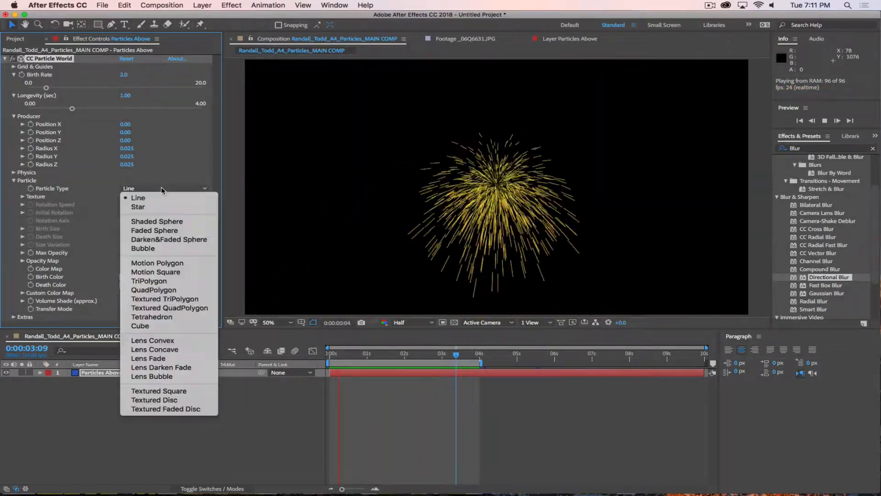
pyautogui.click(159, 207)
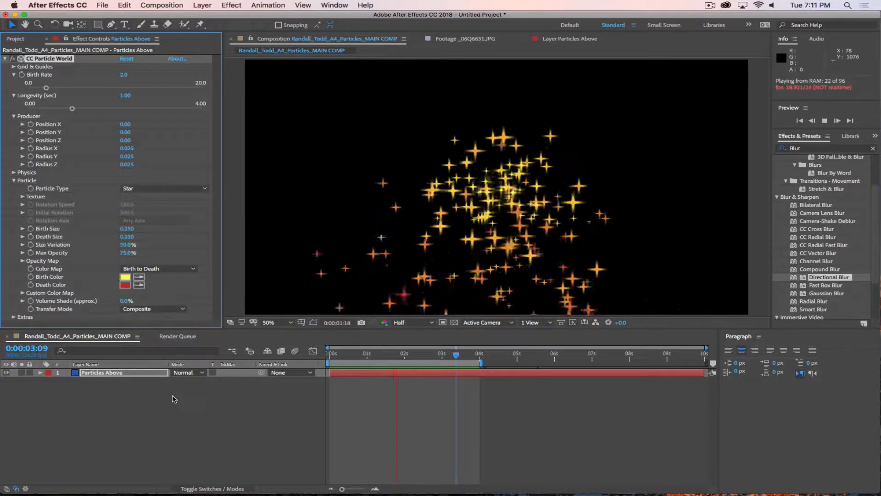
pyautogui.click(158, 189)
pyautogui.click(162, 225)
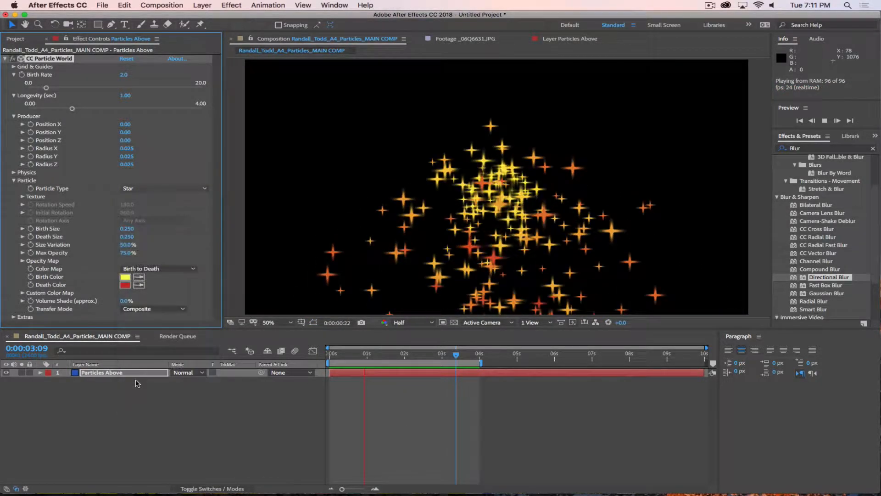
pyautogui.click(158, 189)
pyautogui.click(155, 231)
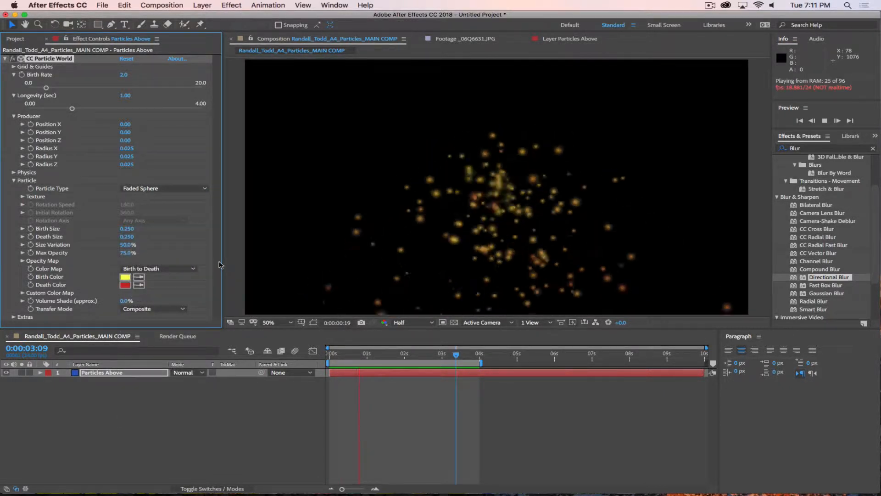
pyautogui.click(138, 189)
pyautogui.click(149, 239)
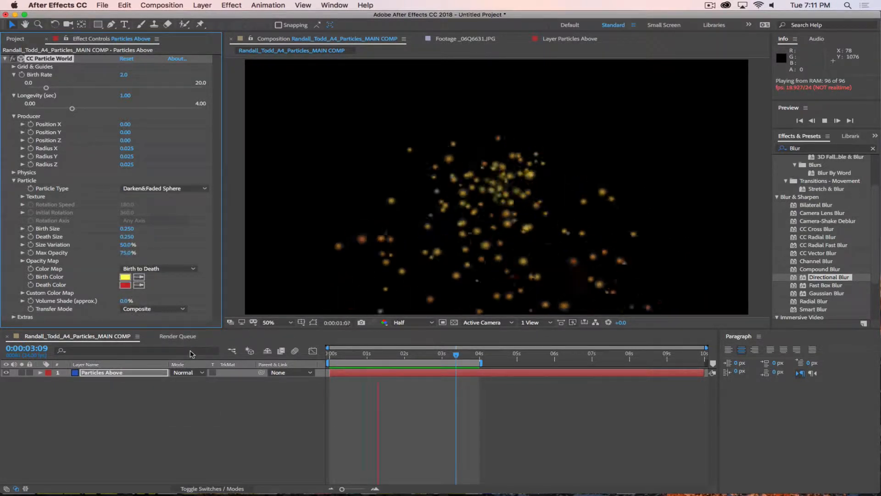
# Step: Try Bubble particles, then settle on Motion Polygon as the particle type
pyautogui.click(159, 189)
pyautogui.click(158, 250)
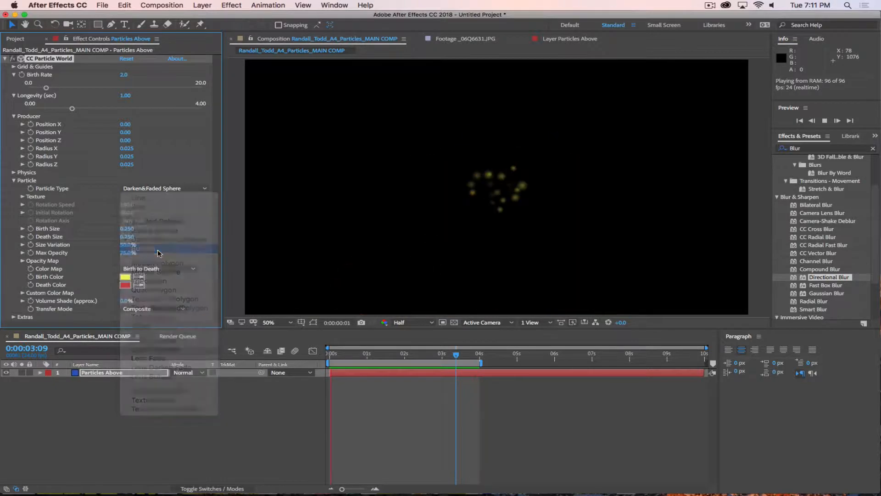
pyautogui.click(160, 189)
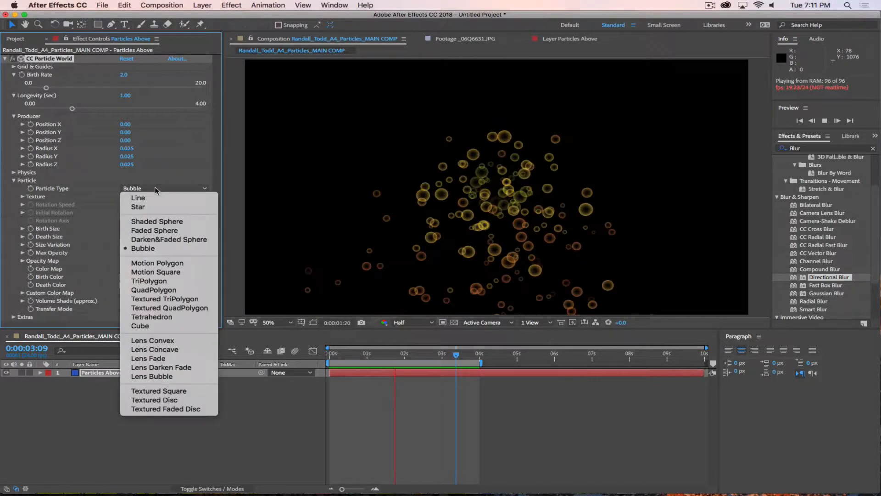
pyautogui.click(160, 190)
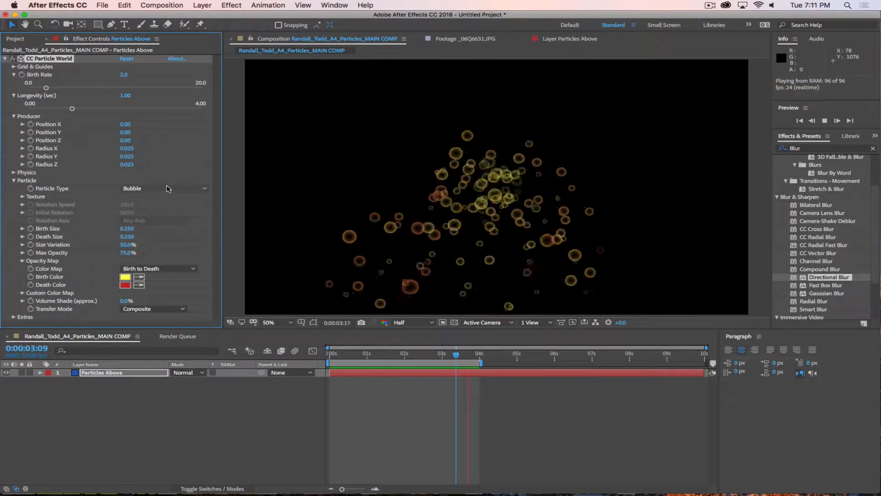
pyautogui.click(161, 190)
pyautogui.click(156, 263)
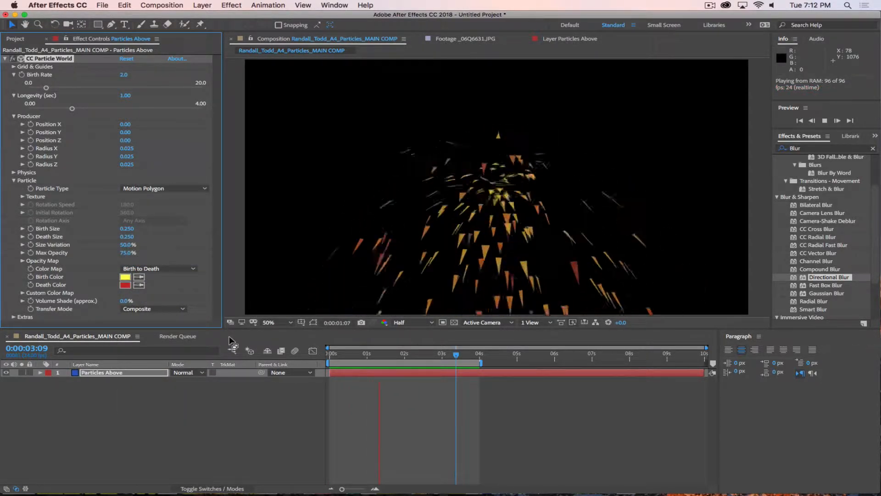
# Step: Cycle Particle Type through Motion Square, TriPolygon and QuadPolygon, ending on Textured TriPolygon
pyautogui.click(163, 189)
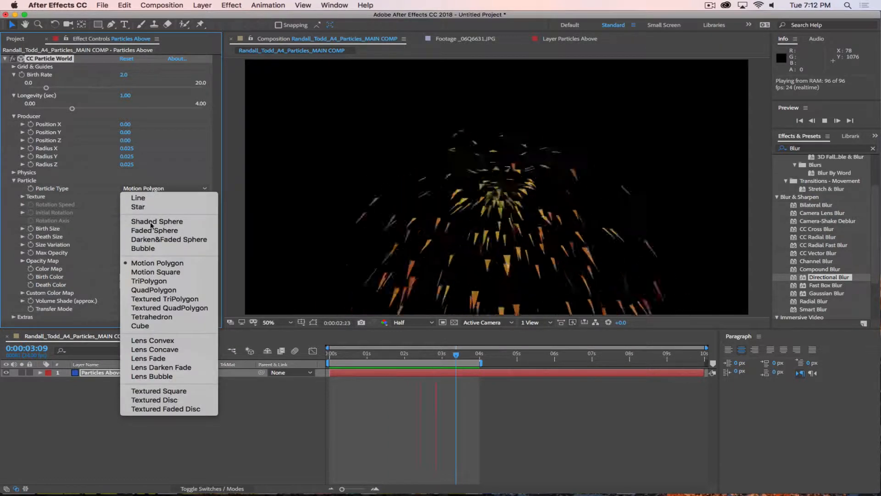
pyautogui.click(151, 272)
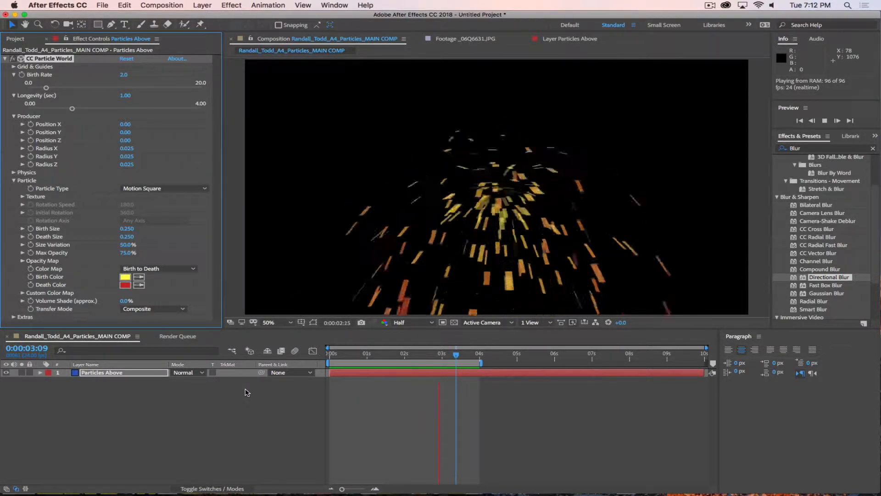
pyautogui.click(140, 192)
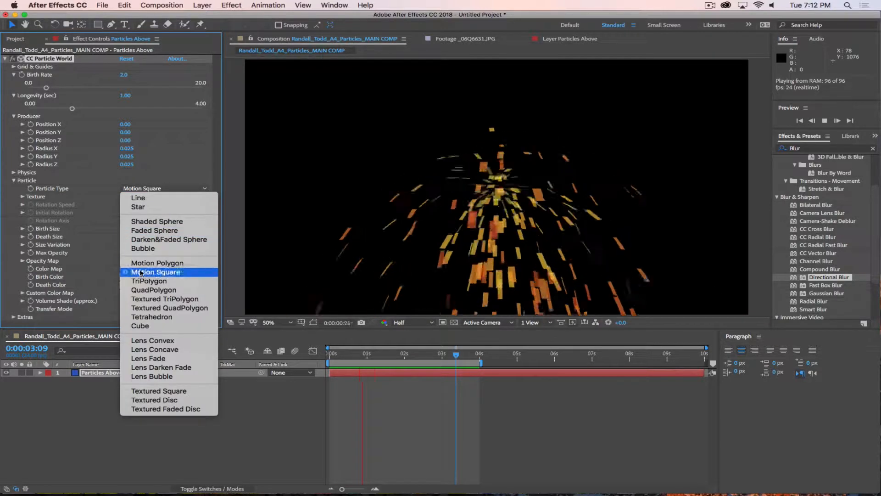
pyautogui.click(141, 284)
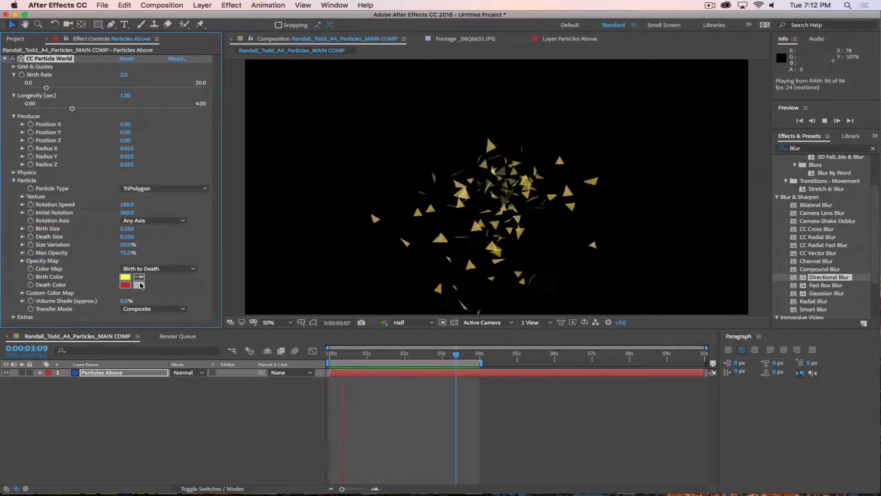
pyautogui.click(154, 189)
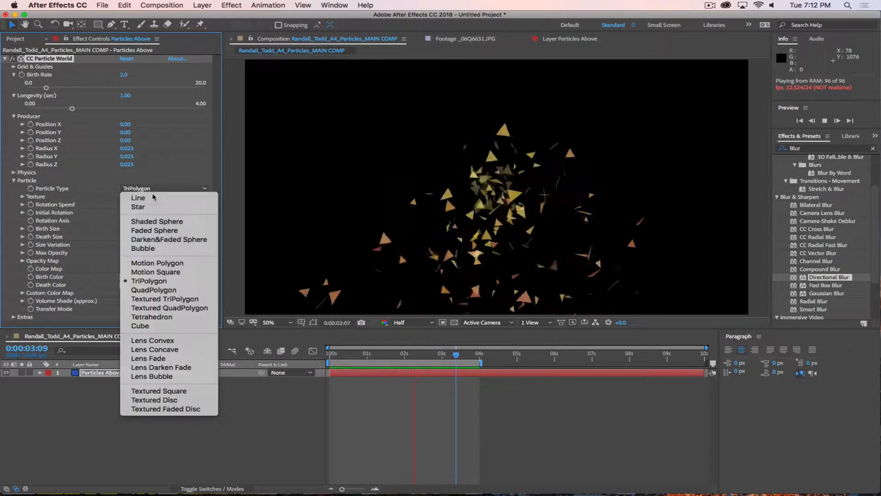
pyautogui.click(156, 289)
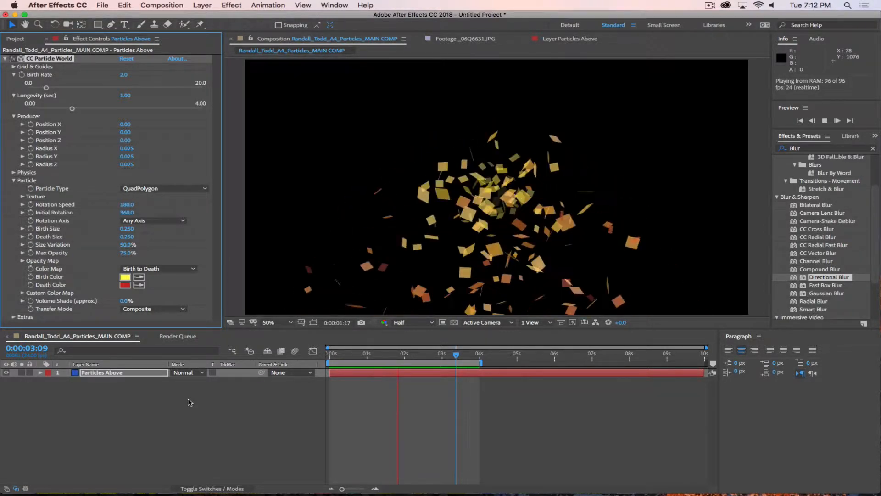
pyautogui.click(160, 189)
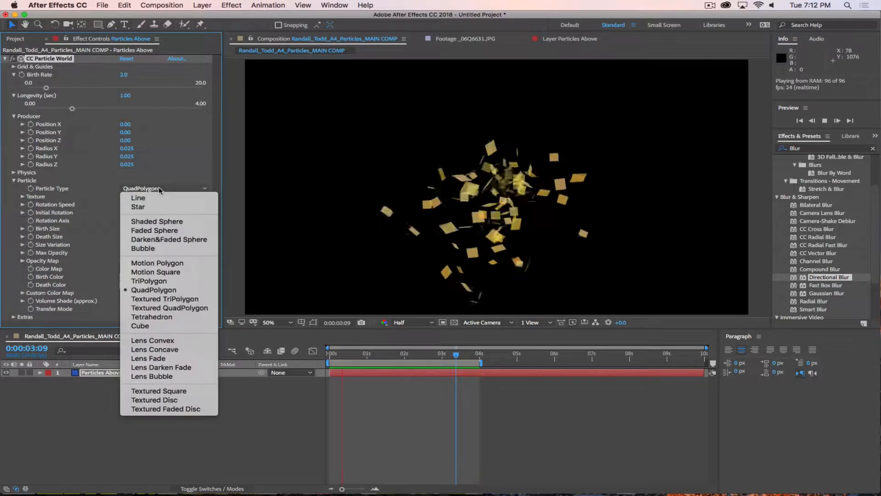
pyautogui.click(155, 299)
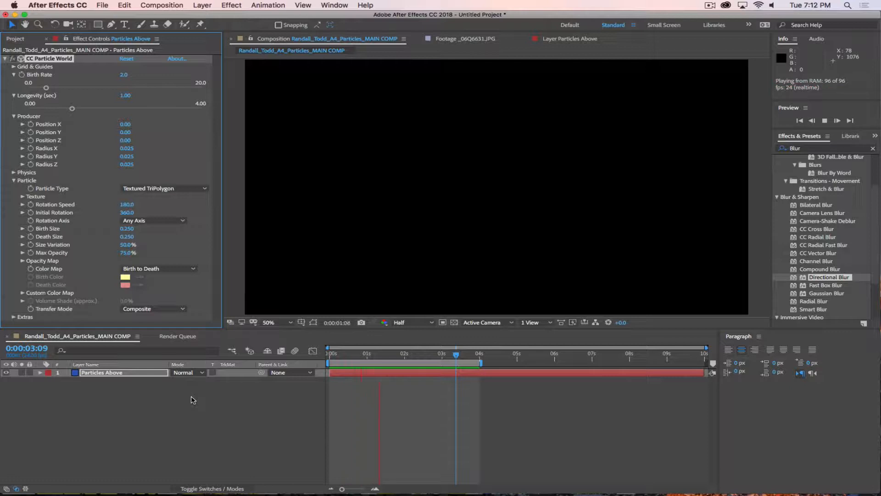
# Step: Toggle the transparency grid on and off, stop the preview, and open the Particle Type list
pyautogui.click(454, 322)
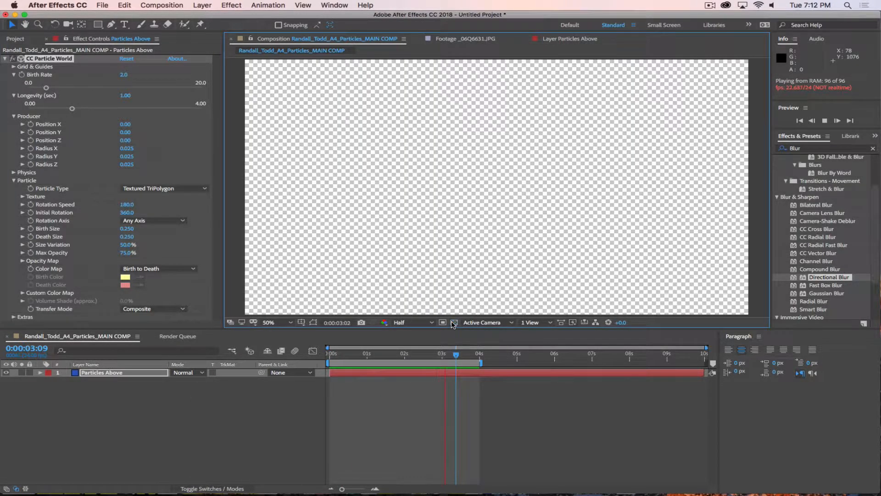
pyautogui.click(454, 322)
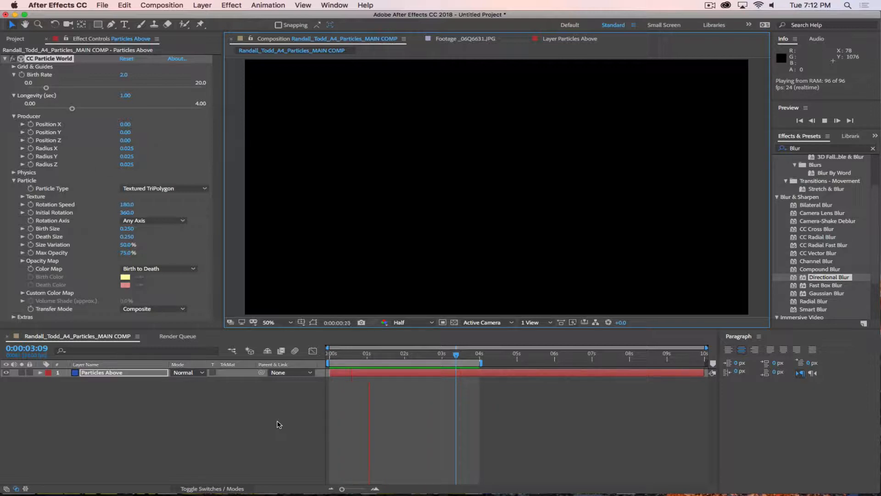
pyautogui.press('space')
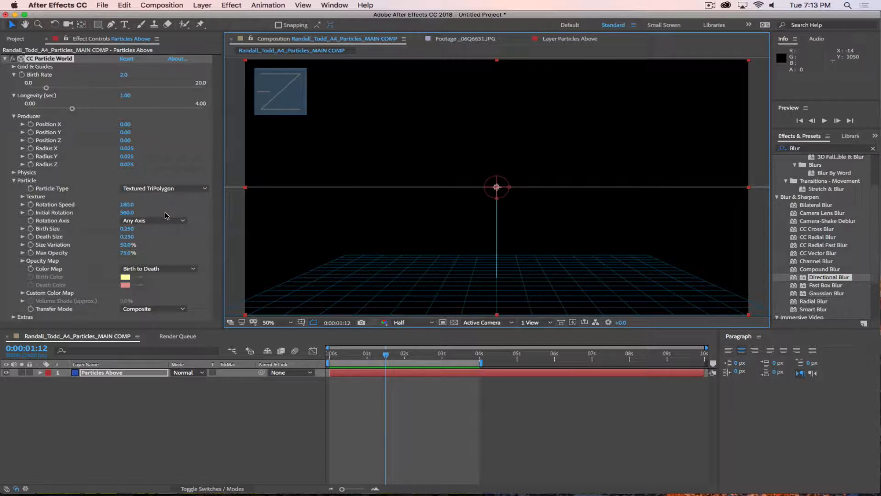
pyautogui.click(164, 188)
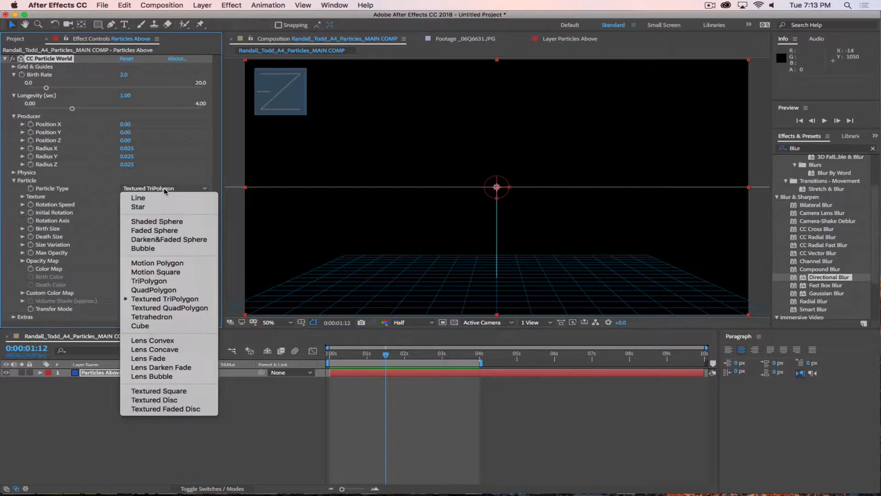
# Step: Preview a Tetrahedron burst, then switch Particle Type to Cube and stop playback
pyautogui.click(154, 317)
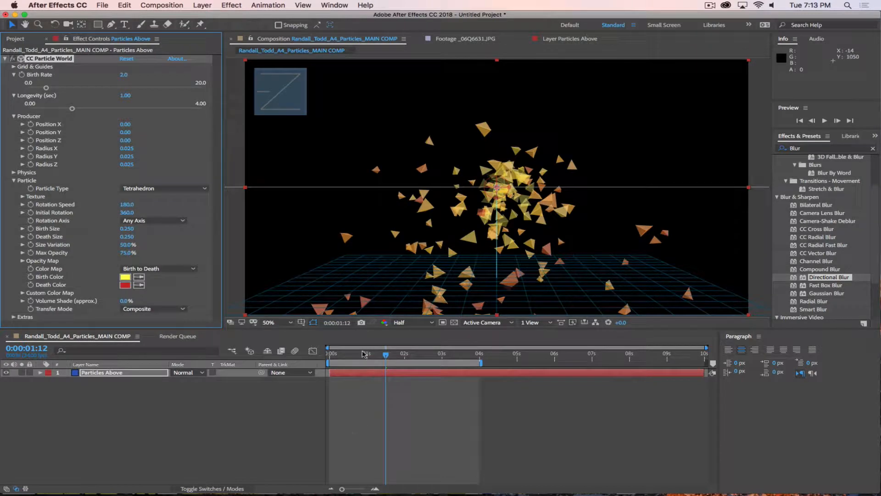
pyautogui.press('space')
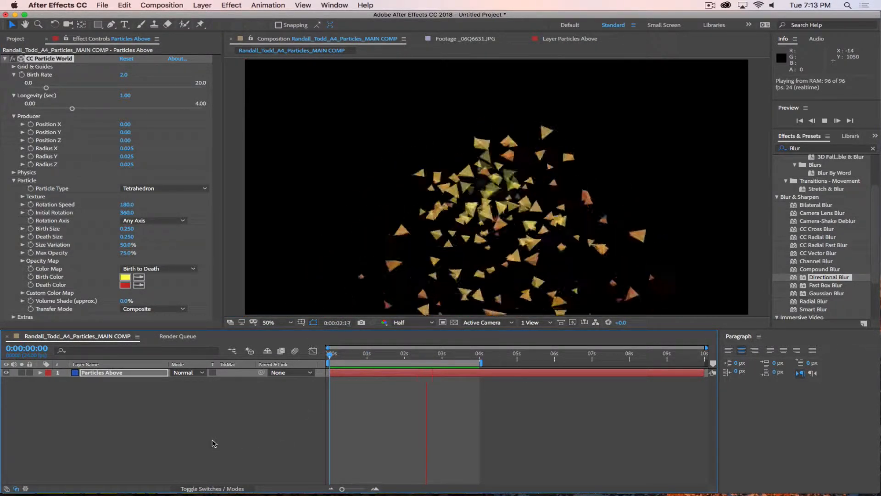
pyautogui.click(140, 188)
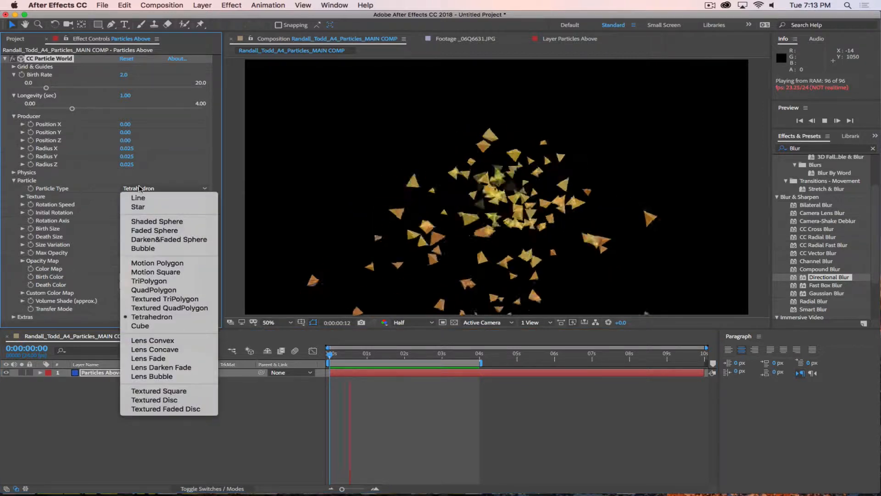
pyautogui.click(140, 326)
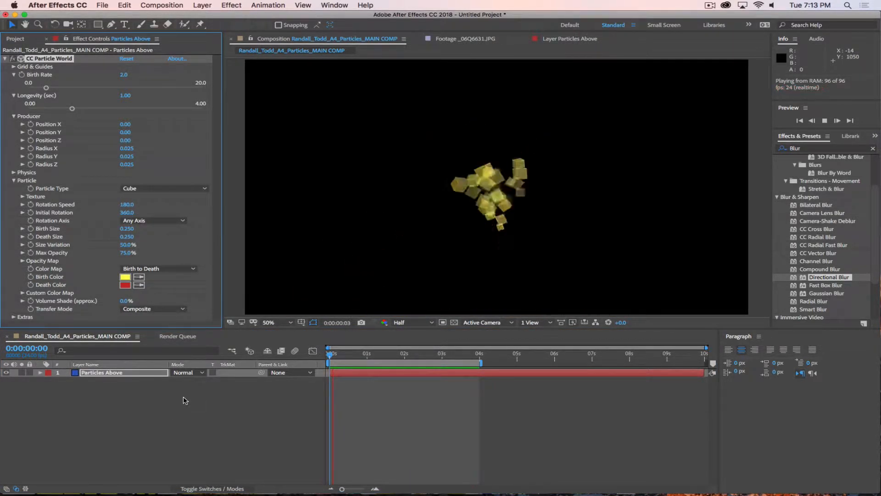
pyautogui.press('space')
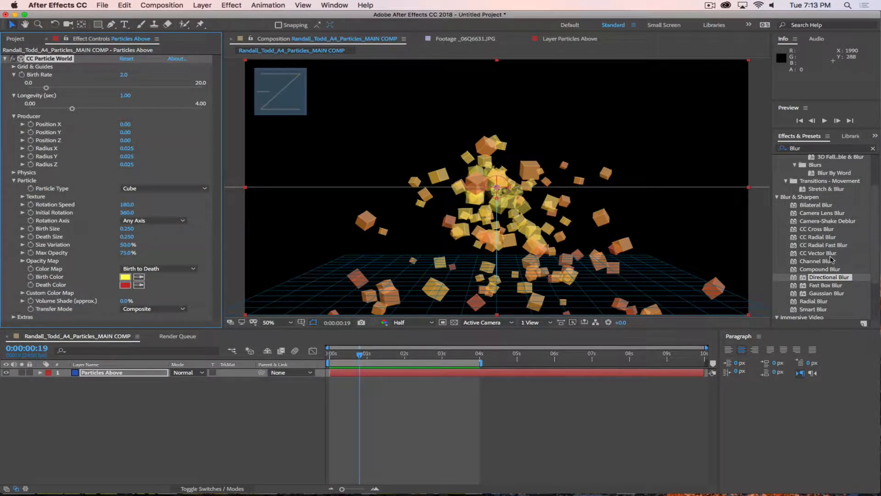
# Step: Apply Gaussian Blur to Particles Above at Blurriness 41.3, preview it, then disable it
pyautogui.moveTo(821, 293); pyautogui.dragTo(92, 374)
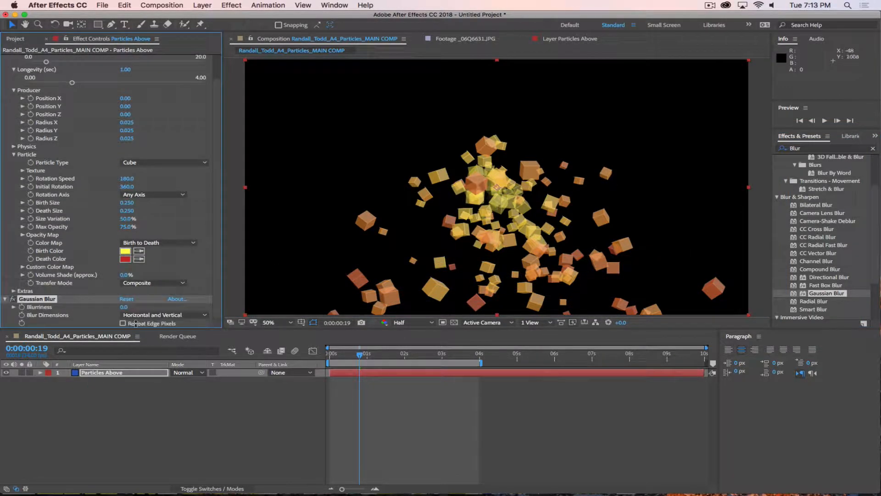
pyautogui.moveTo(167, 311); pyautogui.dragTo(282, 310)
pyautogui.press('space')
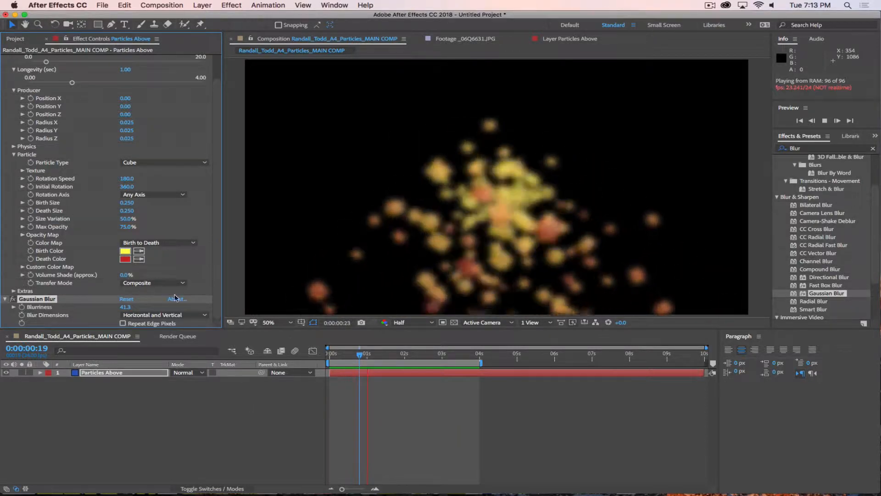
pyautogui.click(13, 299)
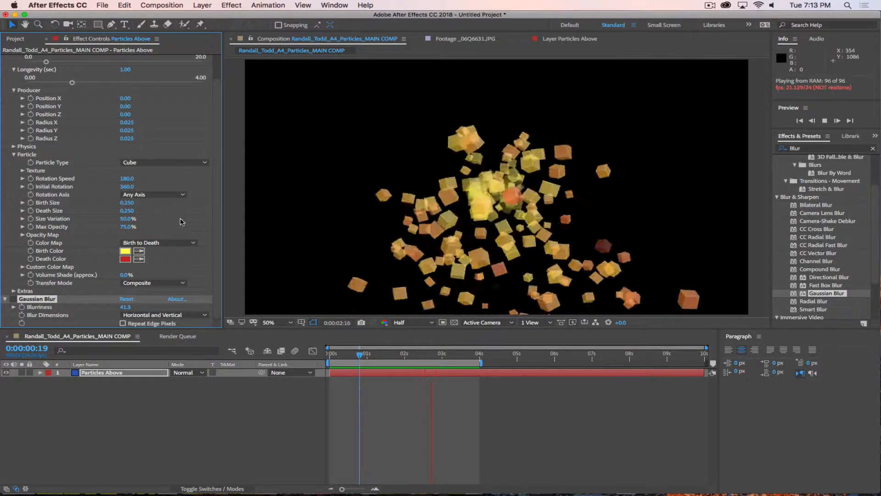
# Step: Change CC Particle World's Particle Type to Lens Convex
pyautogui.click(147, 163)
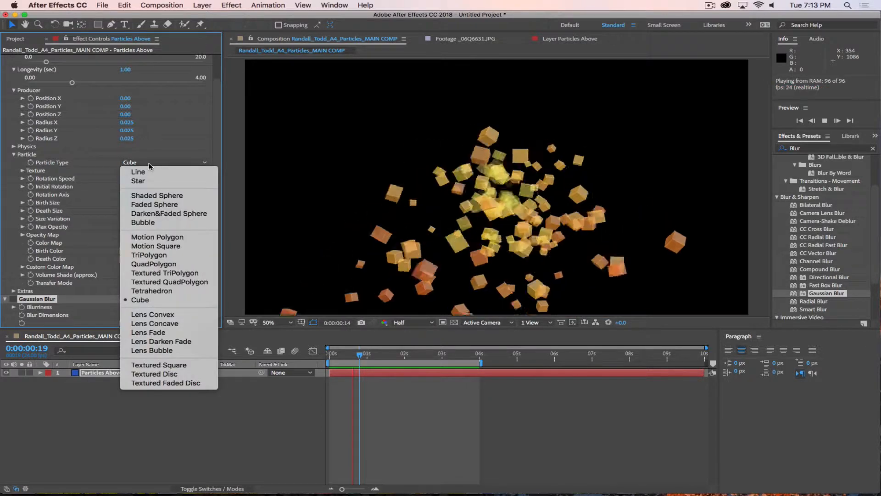
pyautogui.click(169, 160)
pyautogui.click(169, 161)
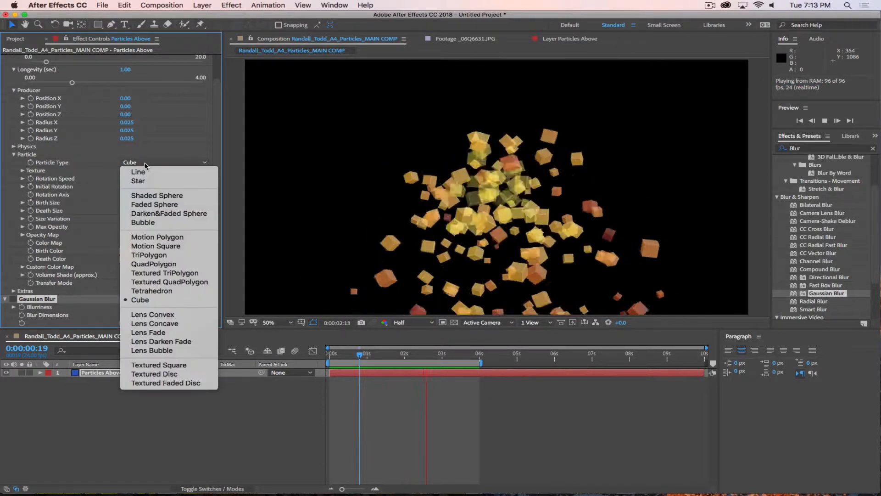
pyautogui.click(172, 159)
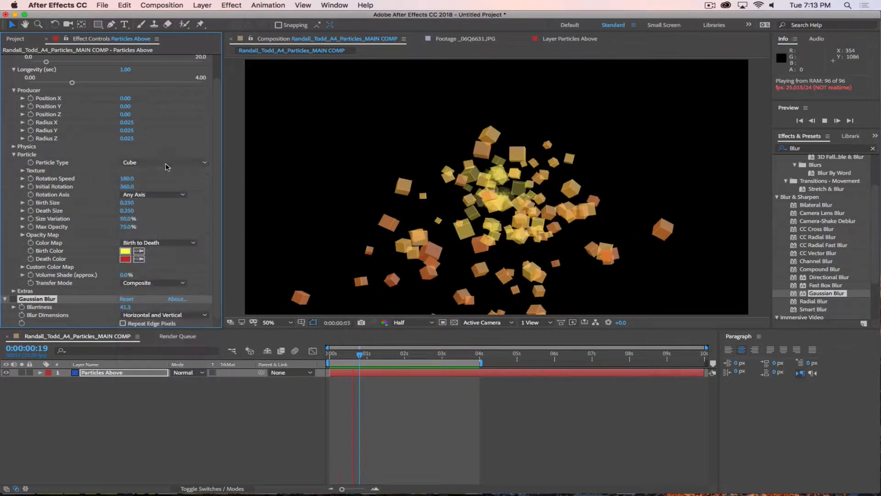
pyautogui.click(167, 164)
pyautogui.click(146, 315)
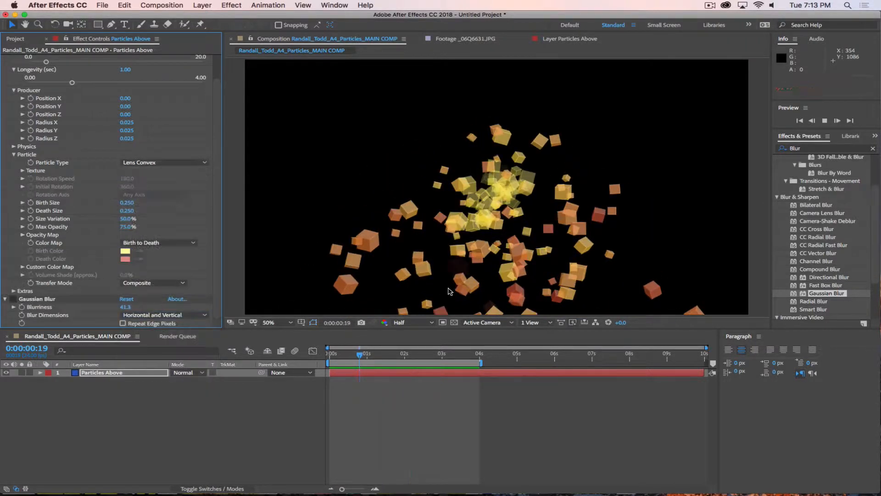
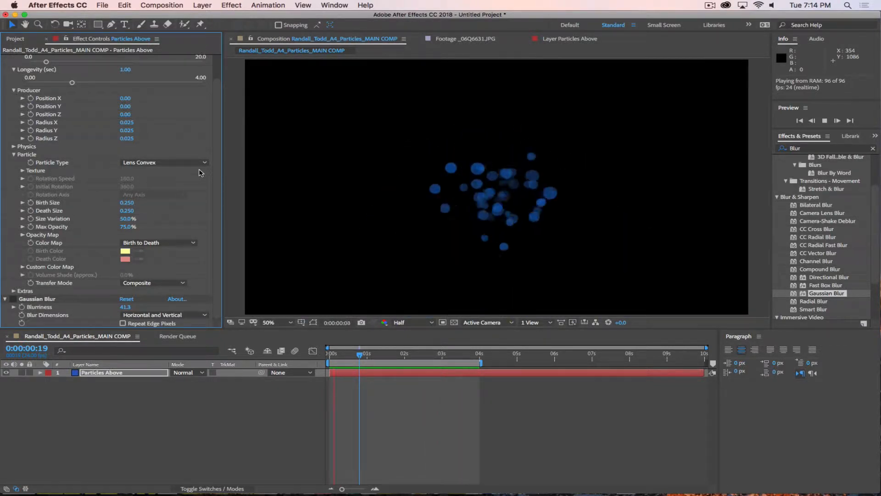
# Step: Try the Lens Concave, Lens Fade, Lens Darken Fade and Lens Bubble particle types
pyautogui.click(194, 166)
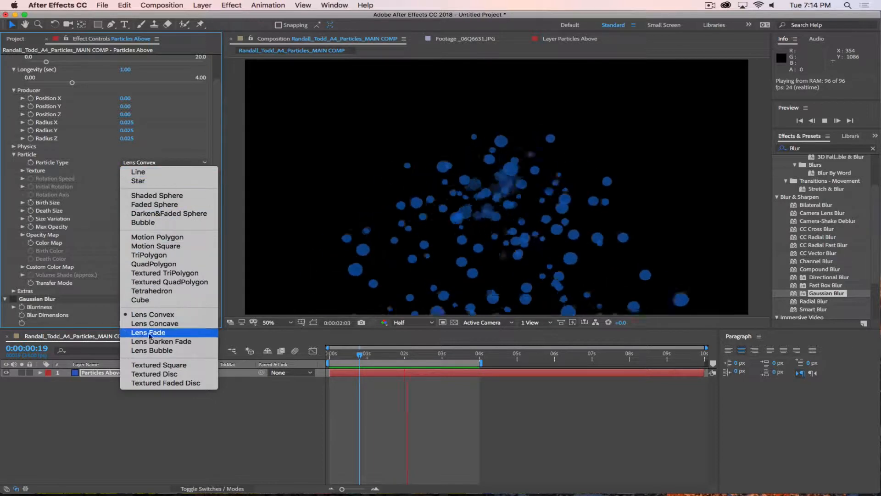
pyautogui.click(146, 326)
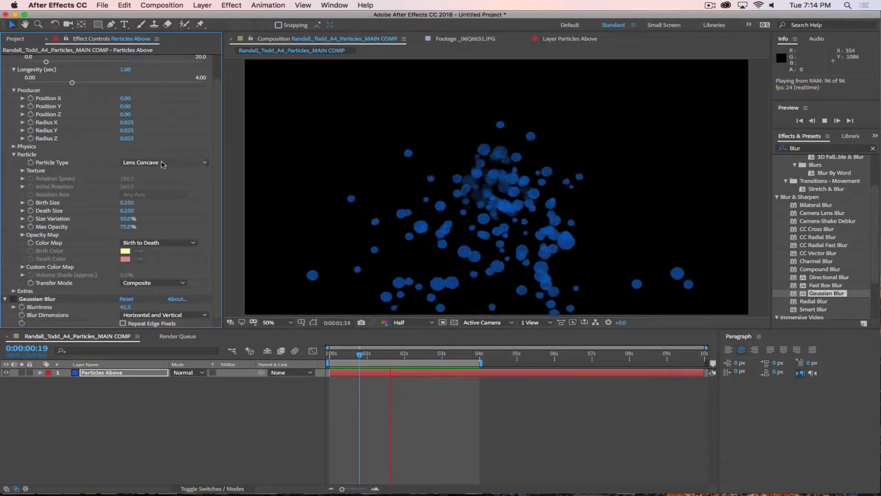
pyautogui.click(193, 163)
pyautogui.click(181, 332)
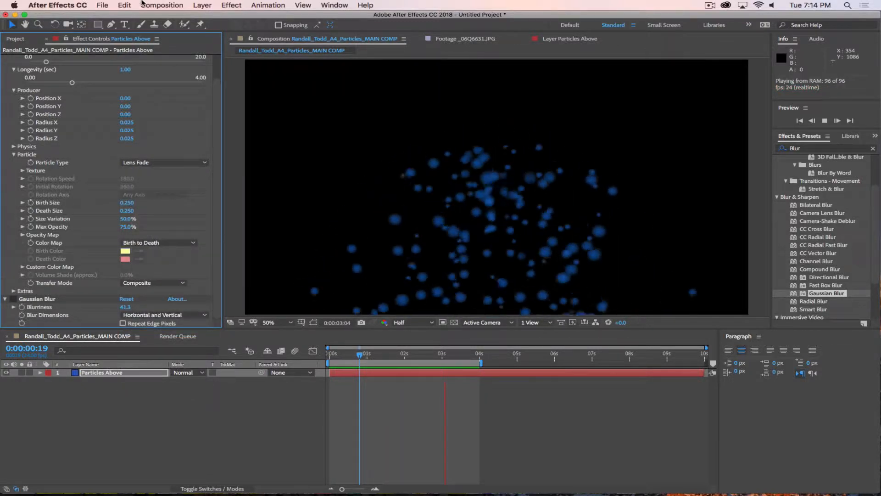
pyautogui.click(176, 162)
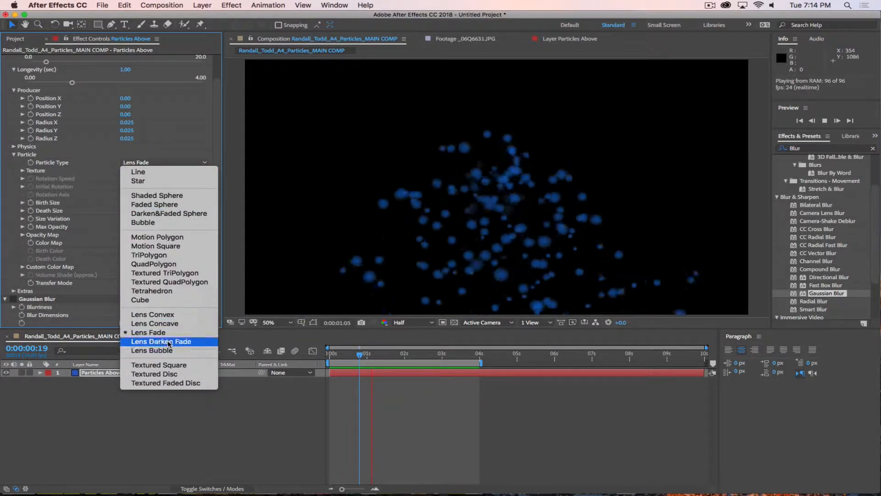
pyautogui.click(176, 341)
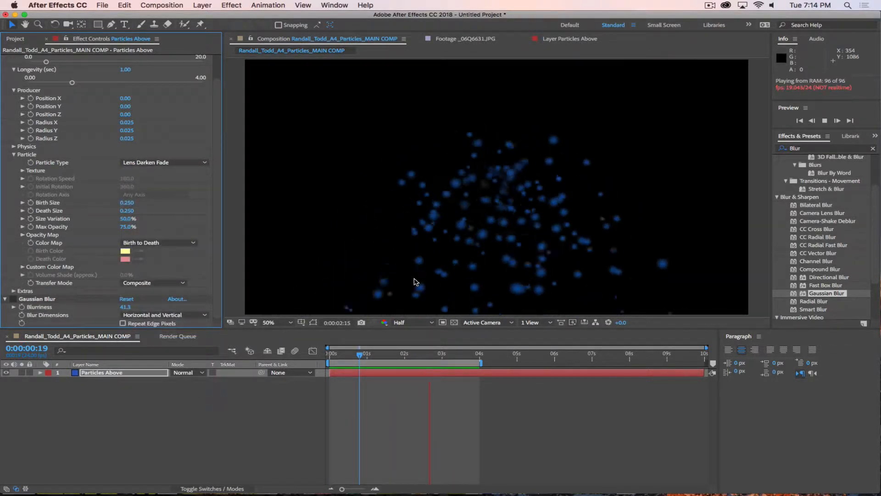
pyautogui.click(153, 163)
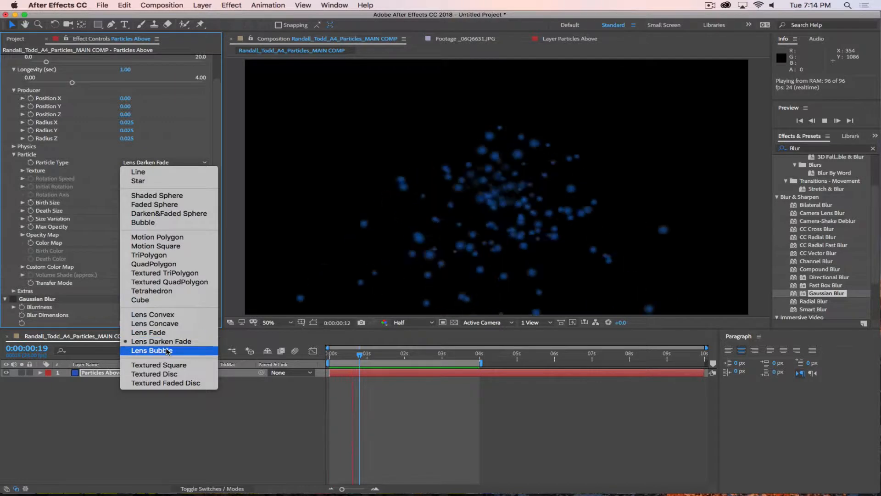
pyautogui.click(179, 350)
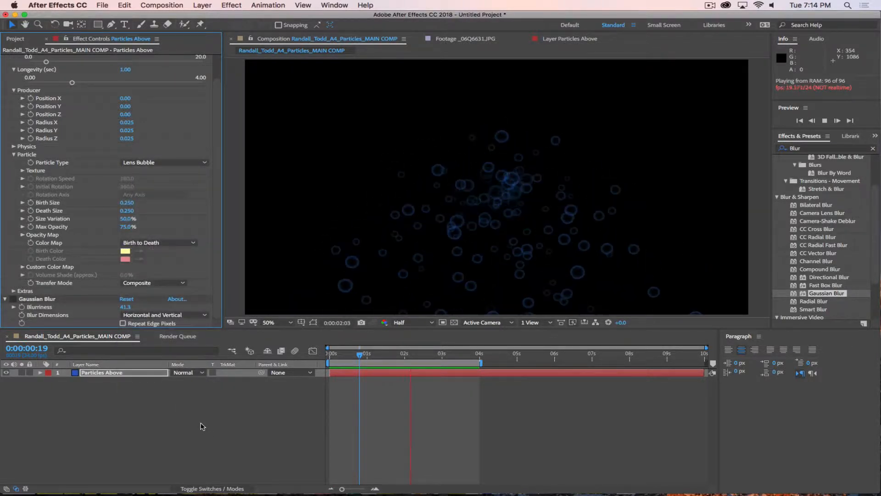
pyautogui.click(166, 162)
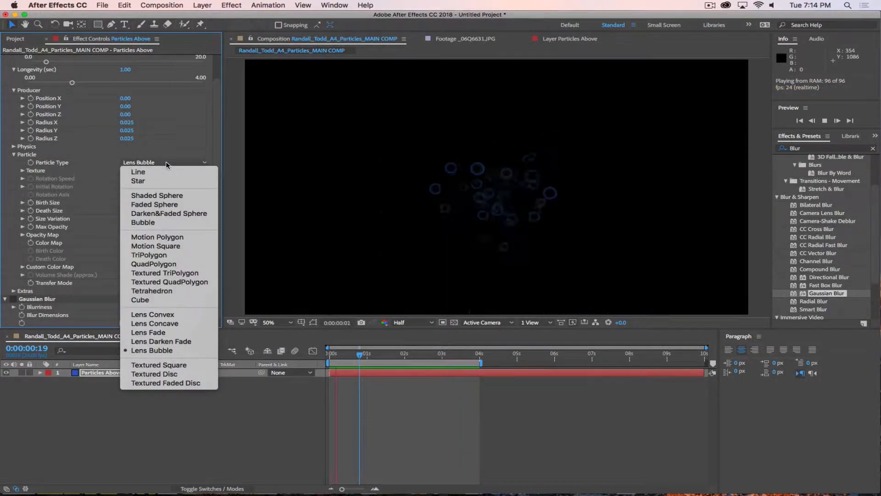
pyautogui.click(179, 163)
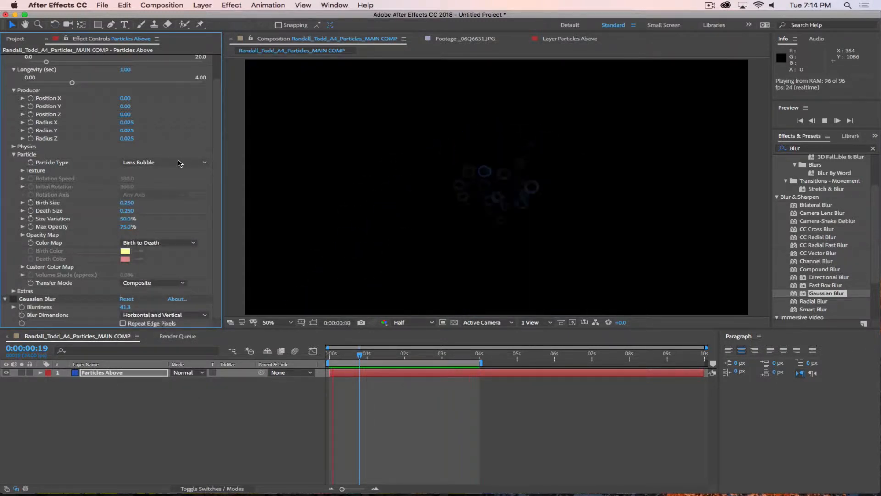
# Step: Try Textured Square, Textured Disc and Textured Faded Disc, then settle on Line
pyautogui.click(179, 162)
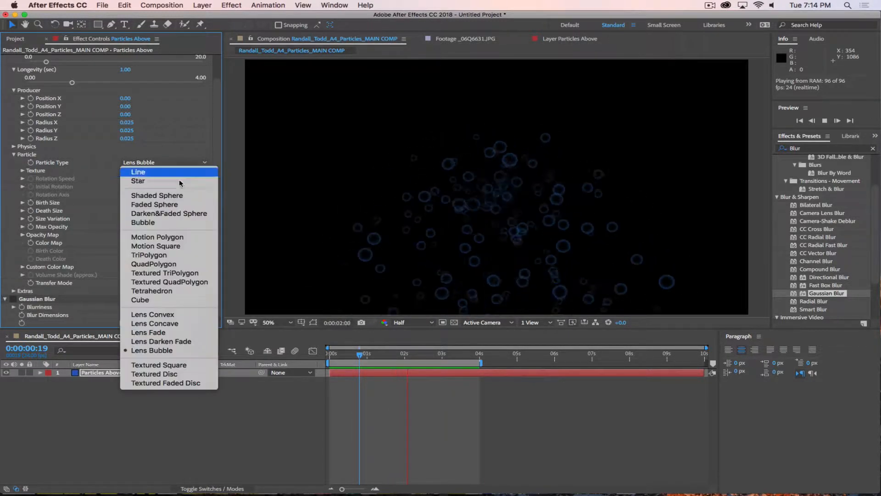
pyautogui.click(175, 365)
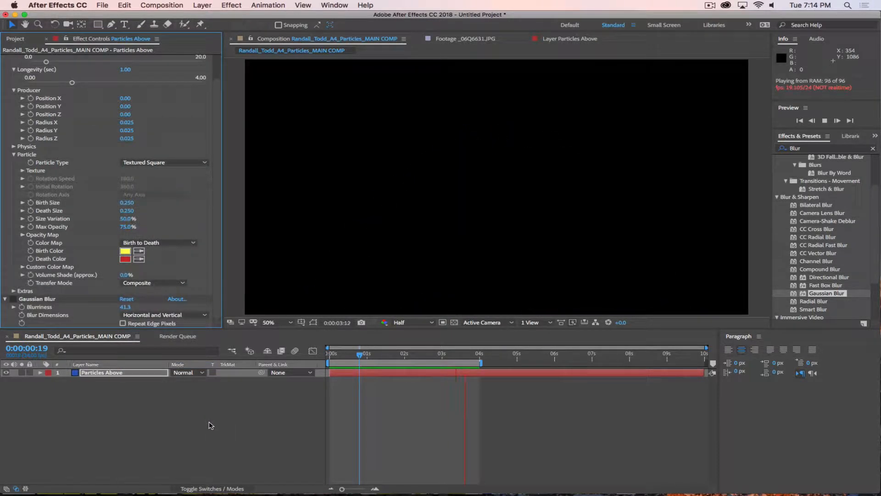
pyautogui.click(163, 163)
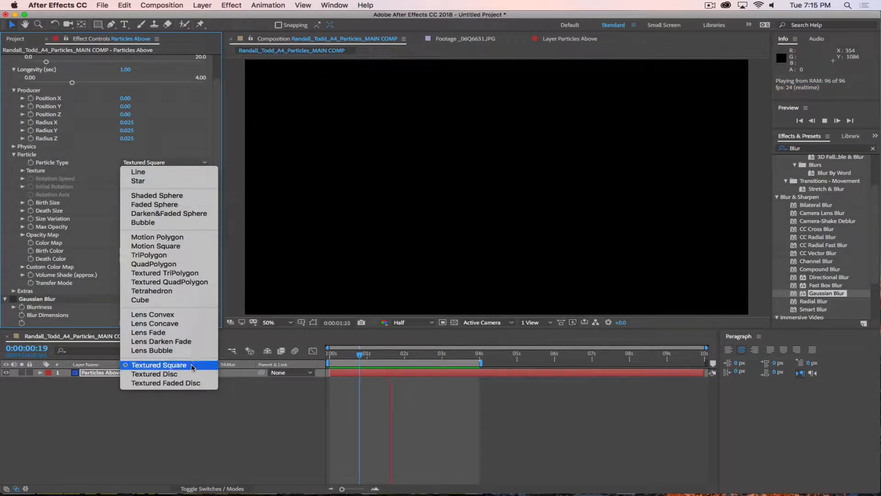
pyautogui.click(188, 374)
pyautogui.click(172, 166)
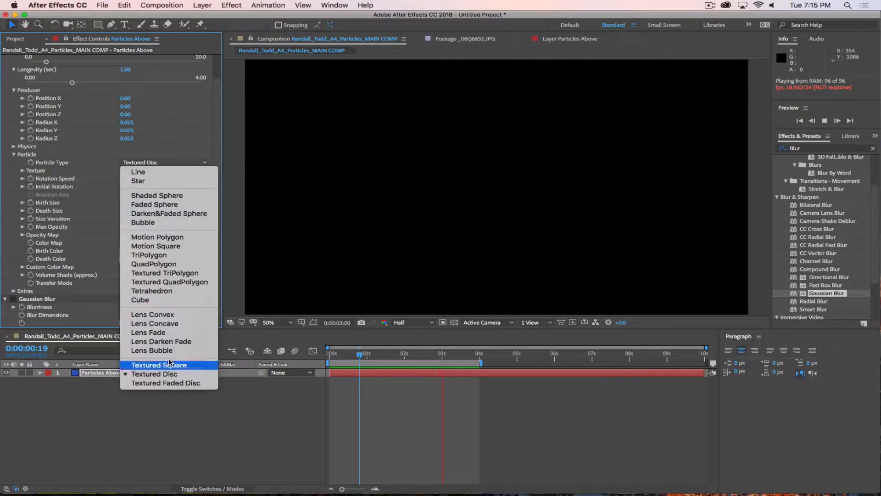
pyautogui.click(168, 384)
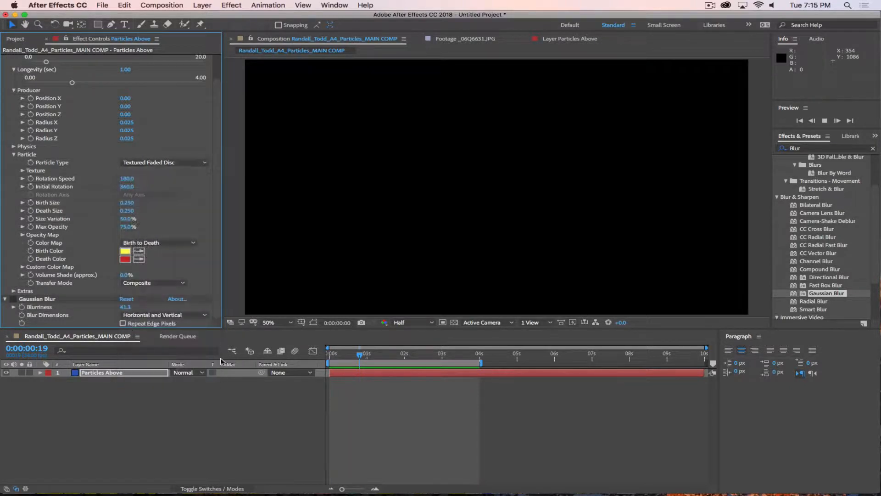
pyautogui.click(154, 163)
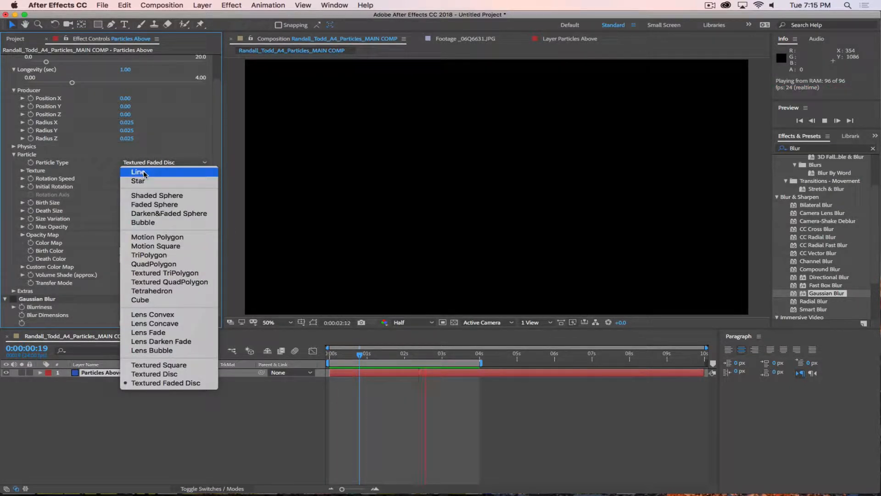
pyautogui.click(137, 172)
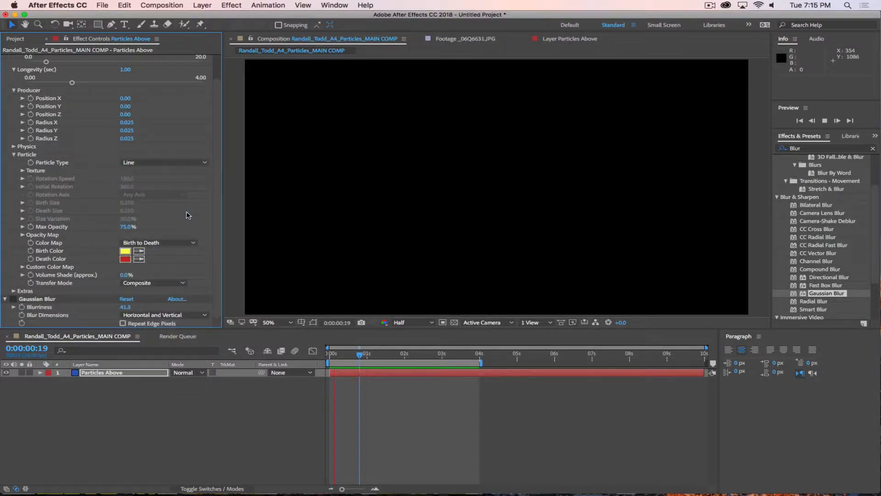
# Step: Scrub through the Line burst, then switch Particle Type to QuadPolygon
pyautogui.click(347, 355)
pyautogui.moveTo(347, 355)
pyautogui.mouseDown()
pyautogui.moveTo(312, 354)
pyautogui.moveTo(363, 352)
pyautogui.mouseUp()
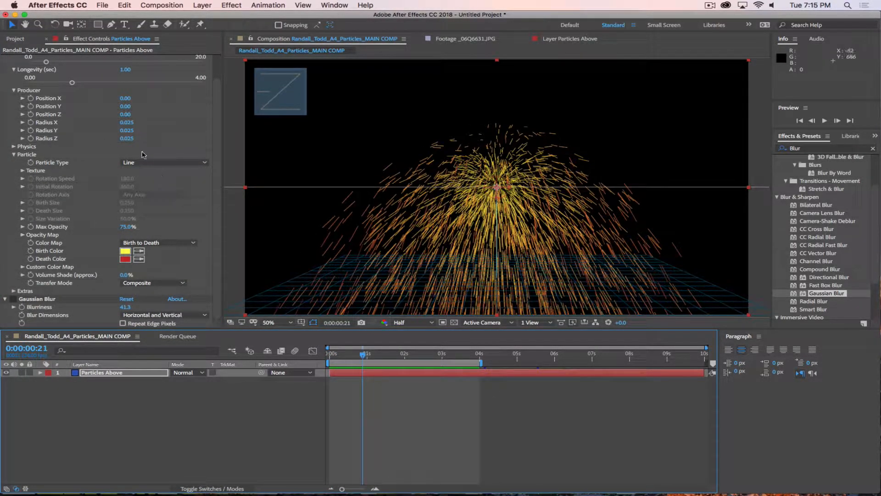
pyautogui.click(162, 162)
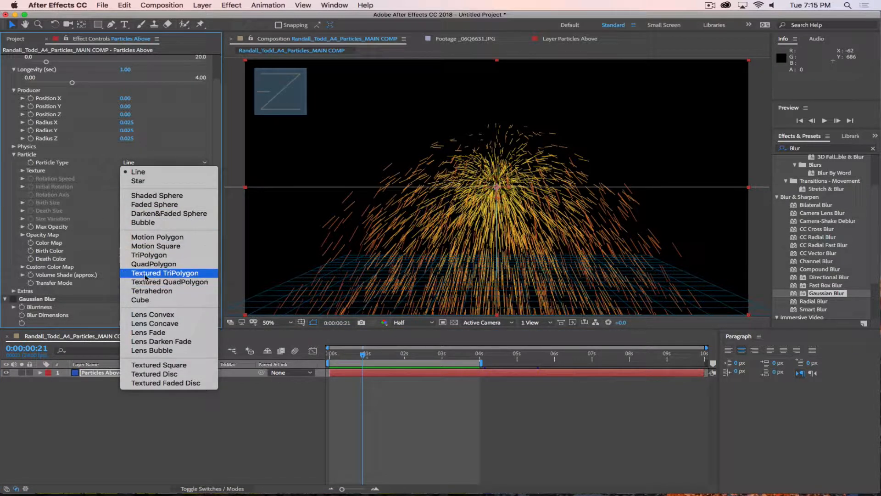
pyautogui.click(154, 265)
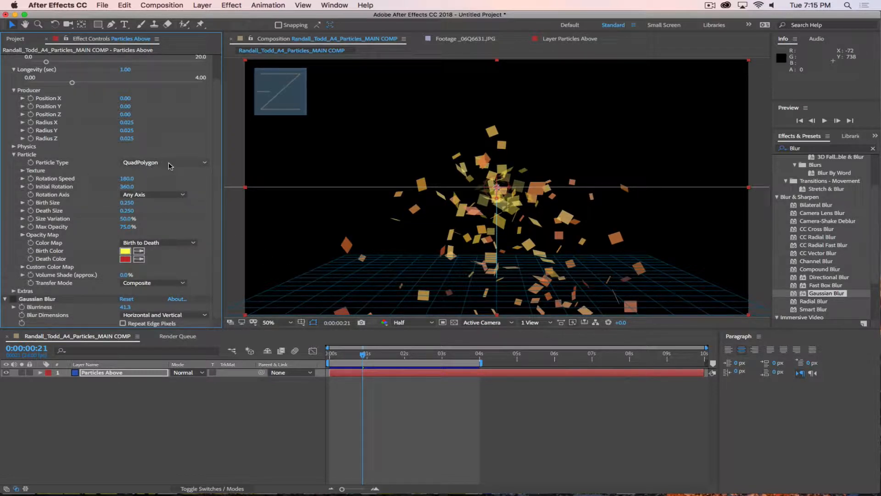
# Step: Preview the QuadPolygon burst from near its start
pyautogui.moveTo(362, 358); pyautogui.dragTo(330, 361)
pyautogui.press('space')
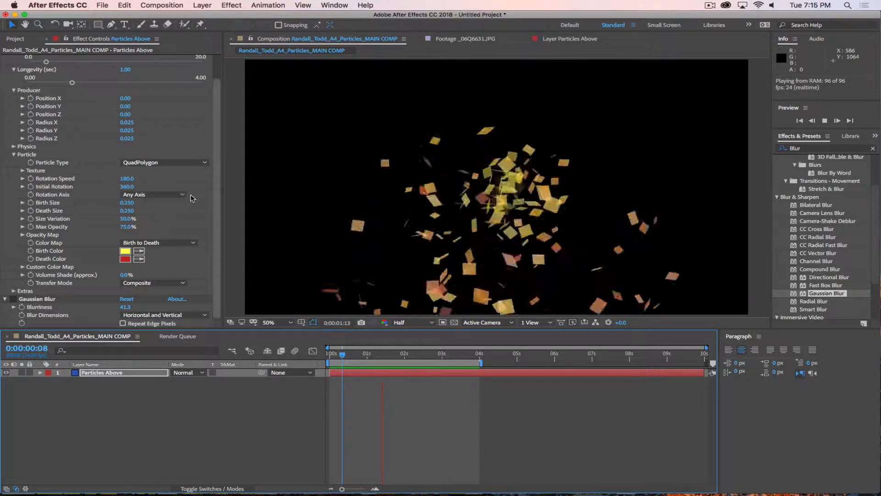
pyautogui.press('space')
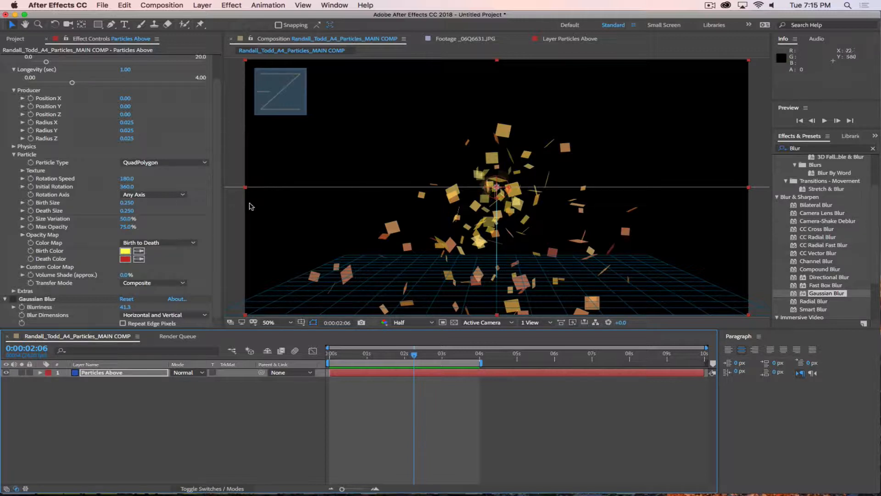
# Step: Raise Rotation Speed from 180 to 870 and replay the burst
pyautogui.moveTo(127, 178); pyautogui.dragTo(265, 187)
pyautogui.moveTo(133, 179); pyautogui.dragTo(350, 187)
pyautogui.press('space')
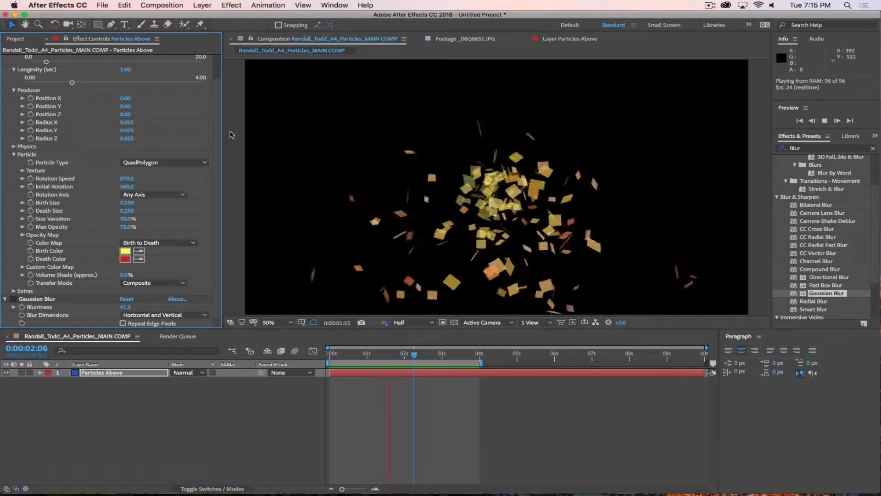
pyautogui.scroll(2, 147, 92)
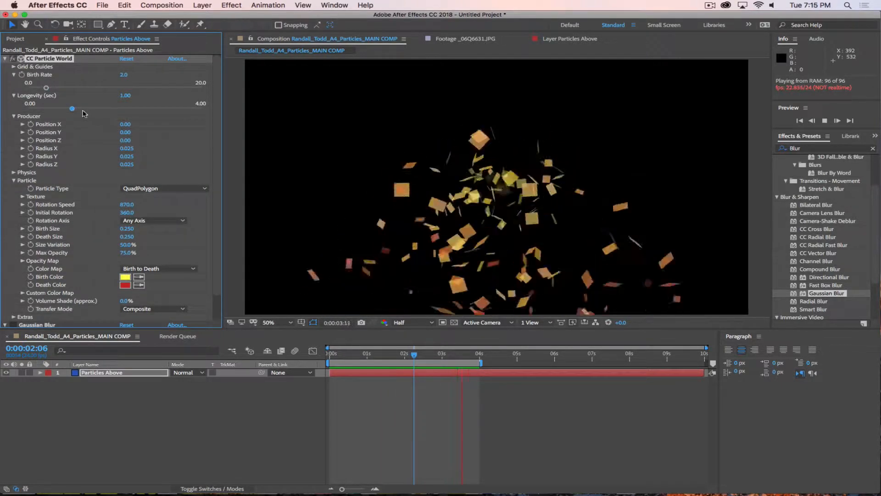
pyautogui.scroll(-1, 116, 273)
pyautogui.scroll(-2, 115, 273)
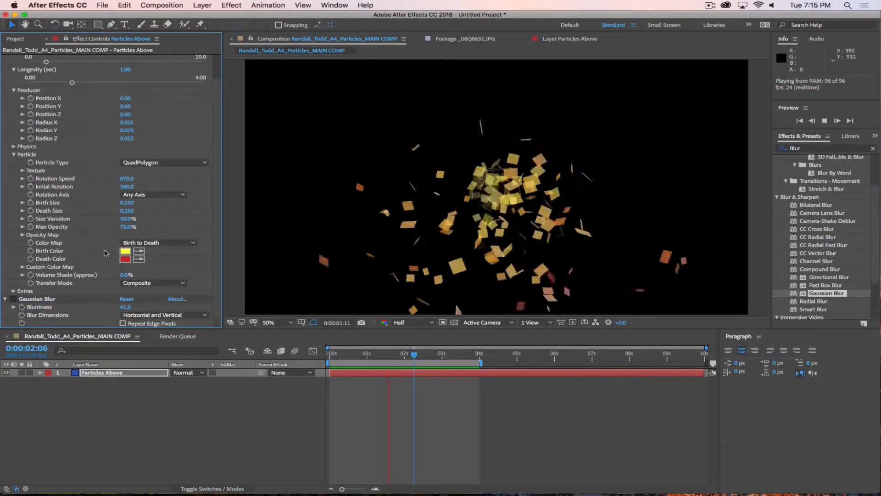
# Step: In Physics, lower Velocity to 0.47 and Gravity to 0.150
pyautogui.click(14, 138)
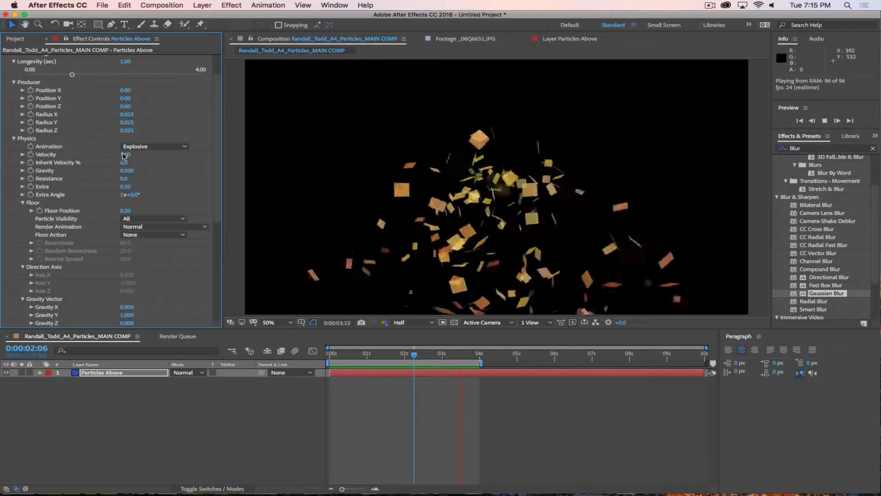
pyautogui.moveTo(125, 154); pyautogui.dragTo(101, 153)
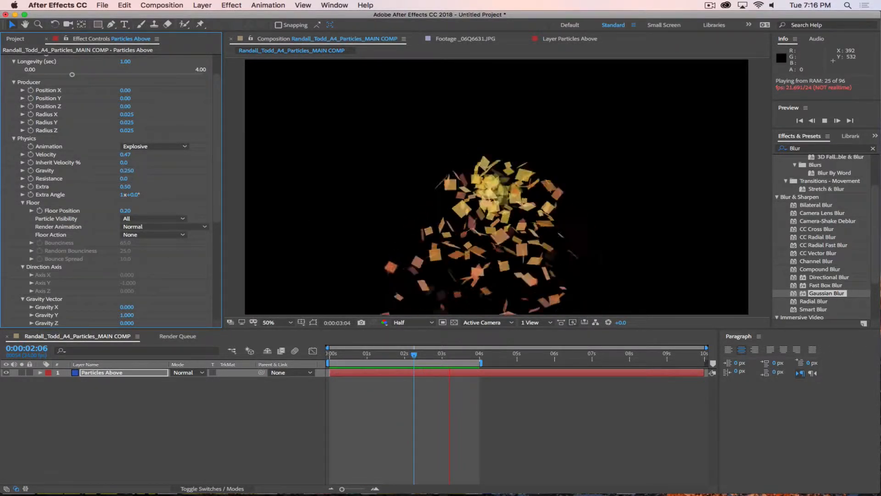
pyautogui.click(137, 172)
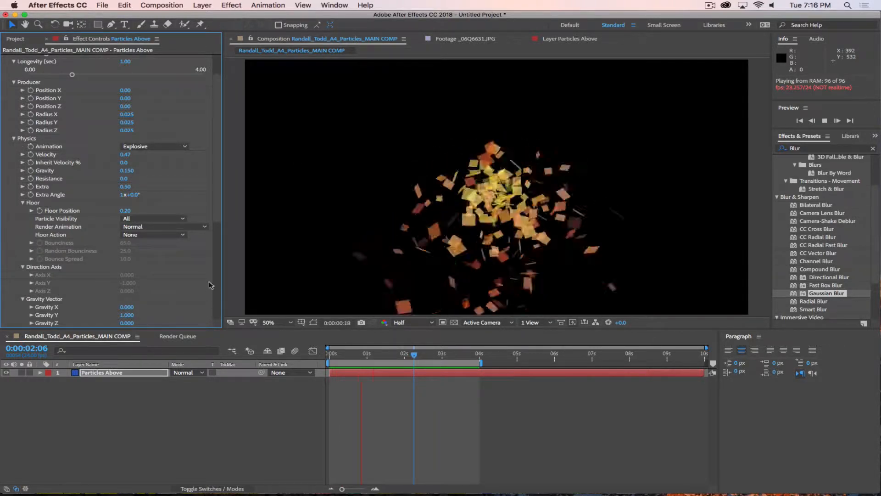
# Step: Set Rotation Speed to 50 and Initial Rotation to 180
pyautogui.scroll(-2, 216, 221)
pyautogui.scroll(-4, 216, 221)
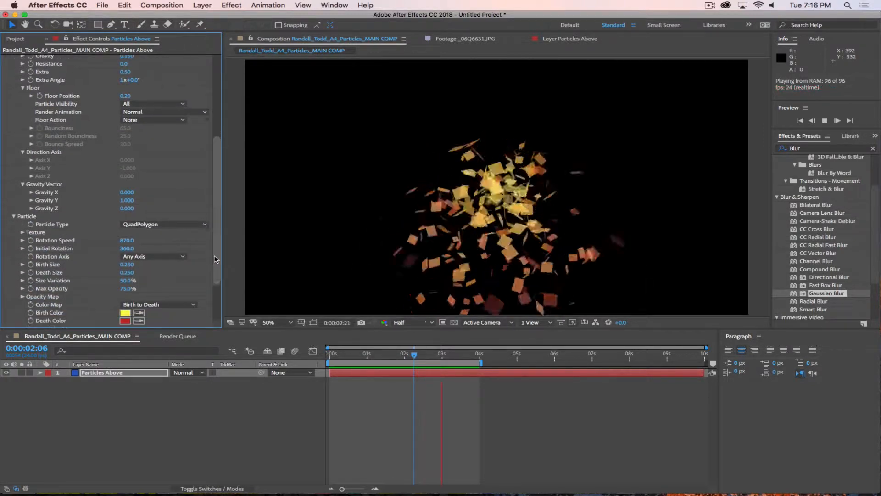
pyautogui.moveTo(234, 239); pyautogui.dragTo(247, 240)
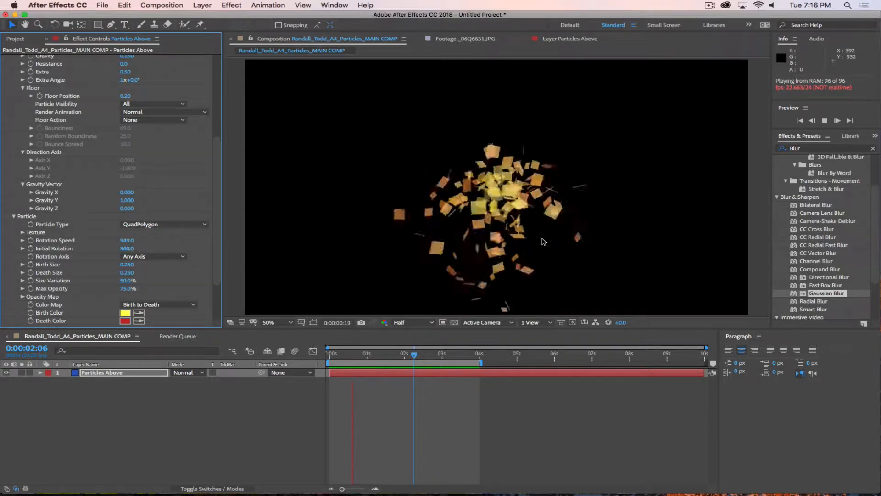
pyautogui.click(127, 240)
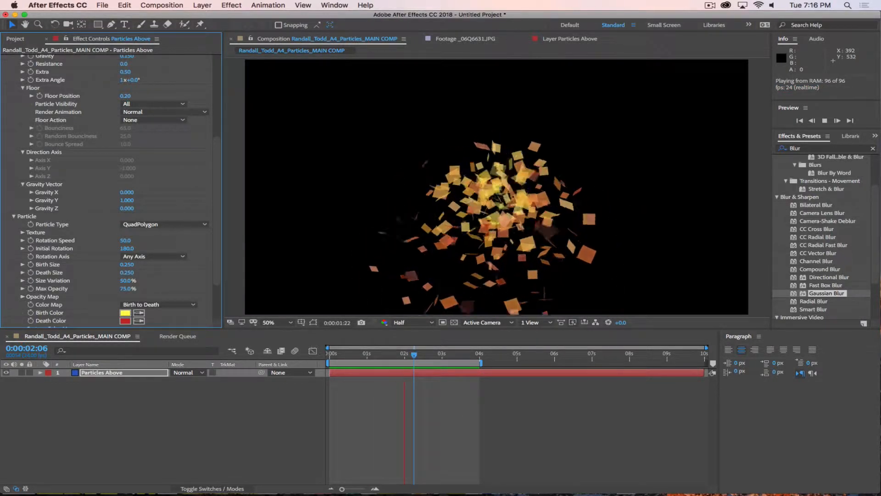
# Step: Try the X, Y and Z rotation axes, then set Rotation Axis to Any Axis
pyautogui.click(164, 261)
pyautogui.click(161, 268)
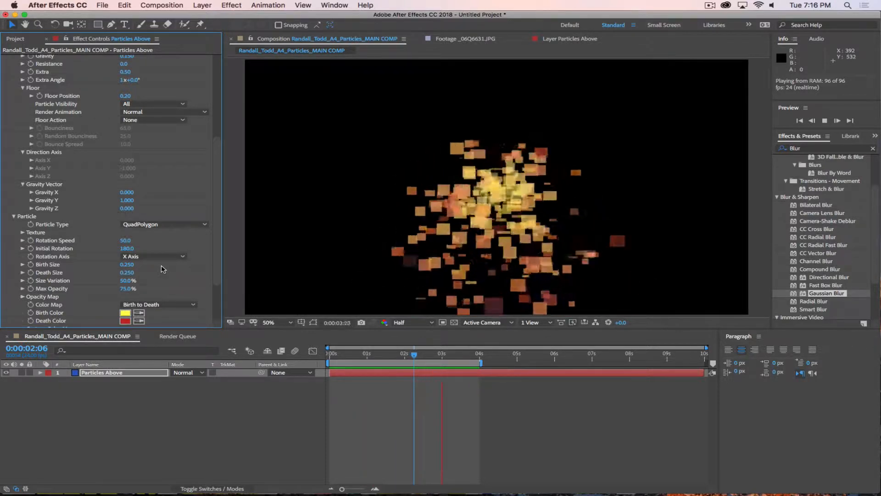
pyautogui.click(161, 257)
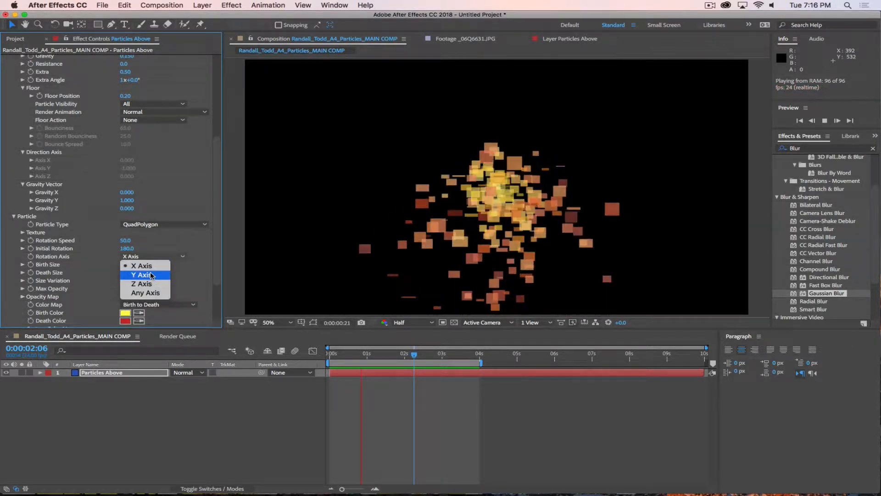
pyautogui.click(152, 275)
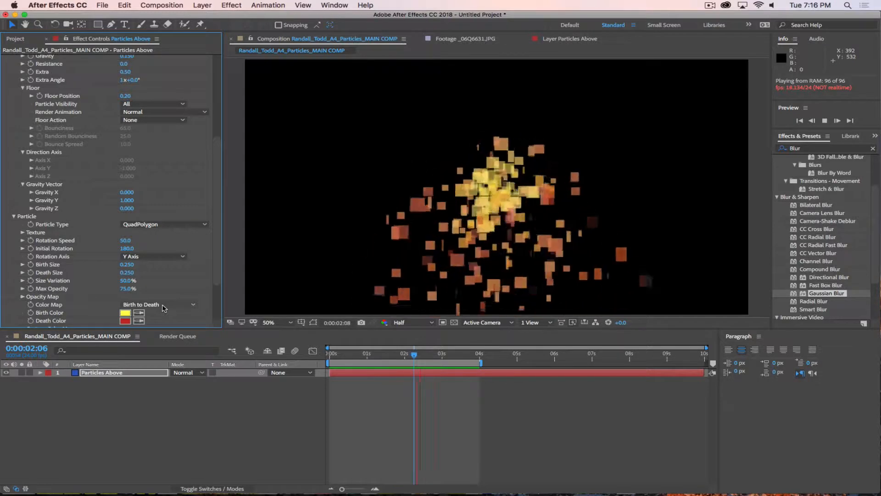
pyautogui.click(153, 258)
pyautogui.click(151, 284)
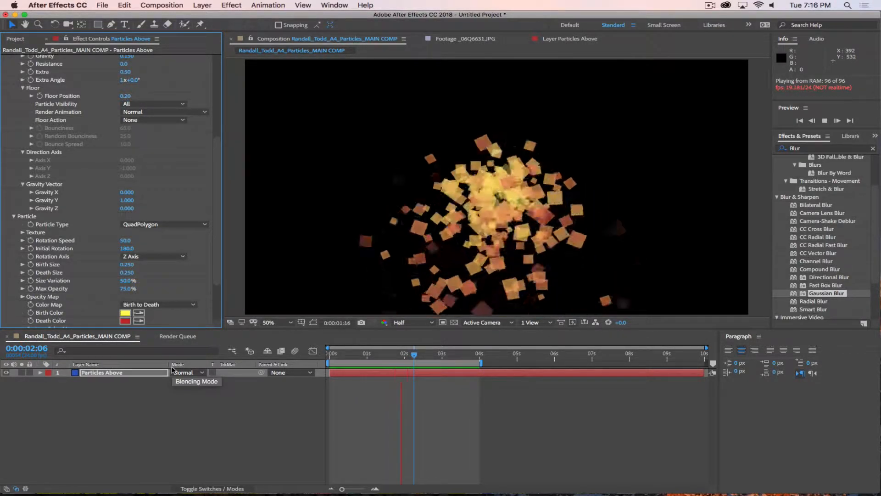
pyautogui.click(154, 257)
pyautogui.click(149, 293)
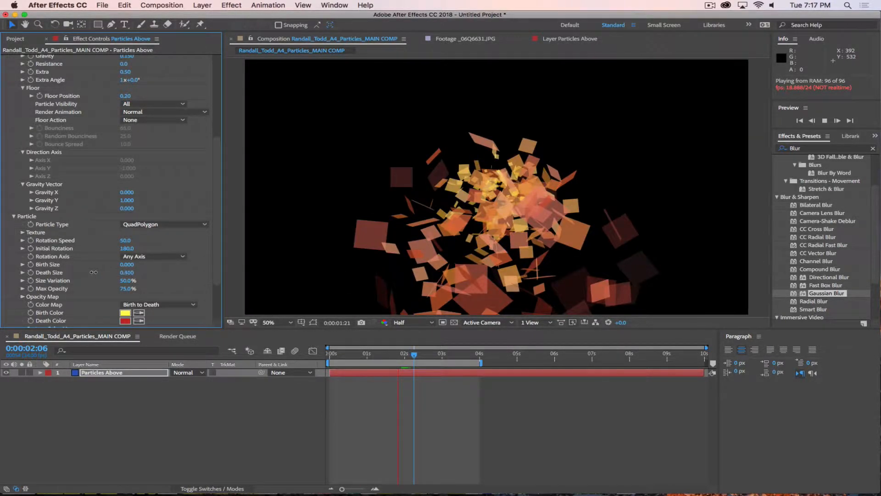
# Step: Set Physics Velocity to 1.00
pyautogui.moveTo(94, 272); pyautogui.dragTo(94, 273)
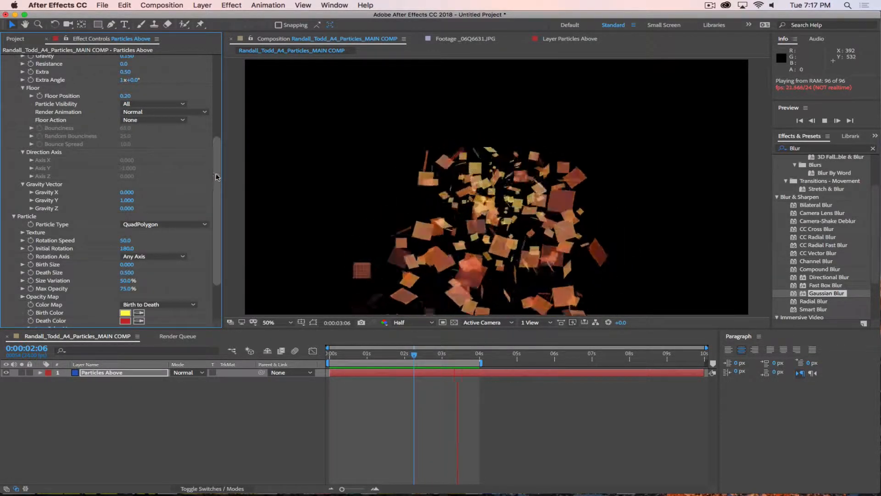
pyautogui.moveTo(214, 179); pyautogui.dragTo(216, 140)
pyautogui.write('1')
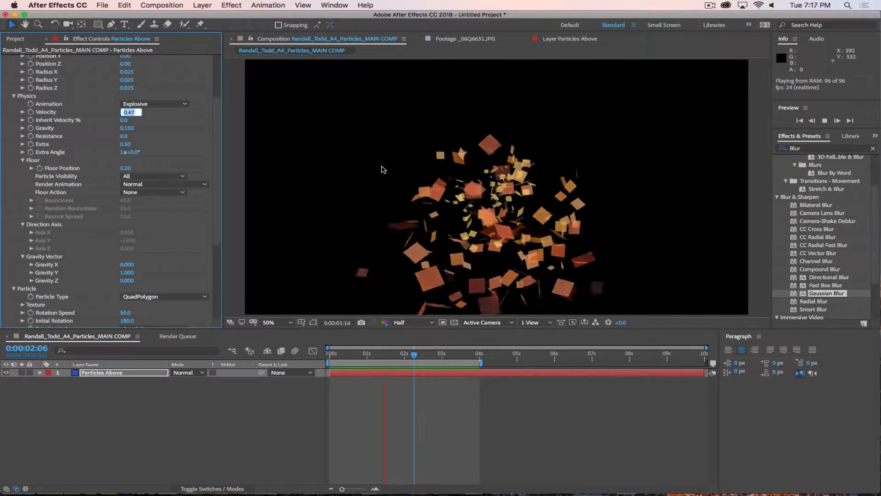
pyautogui.press('Return')
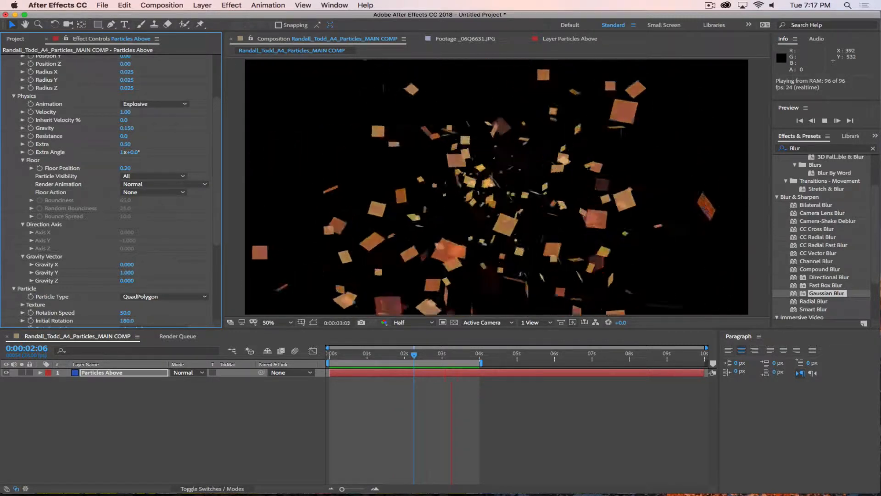
# Step: Set Birth Size to 0.500 and Death Size to 0
pyautogui.scroll(-6, 147, 231)
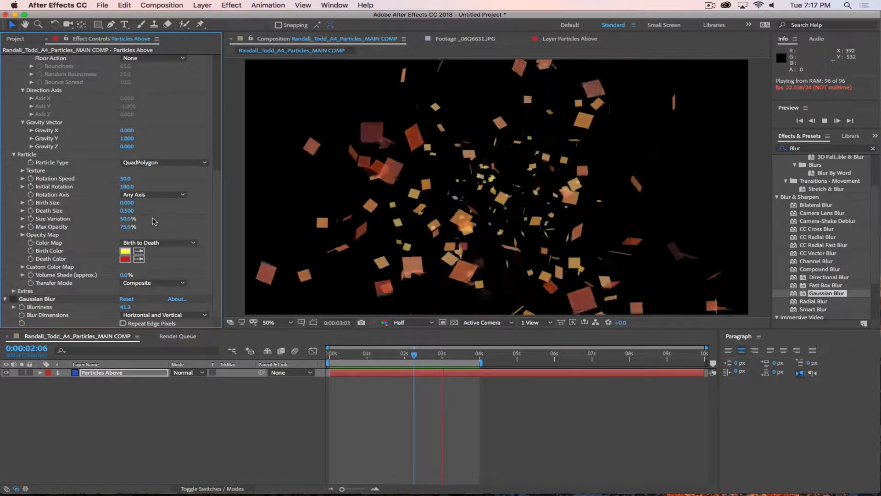
pyautogui.moveTo(127, 202); pyautogui.dragTo(345, 172)
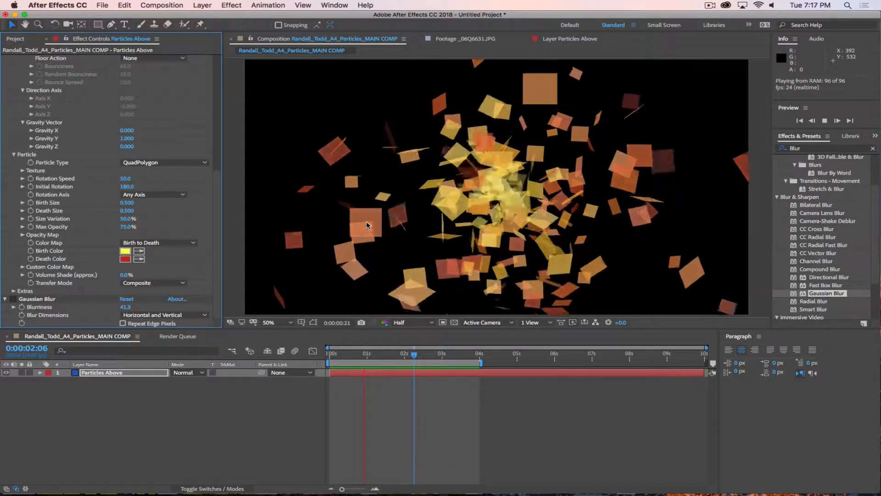
pyautogui.click(127, 211)
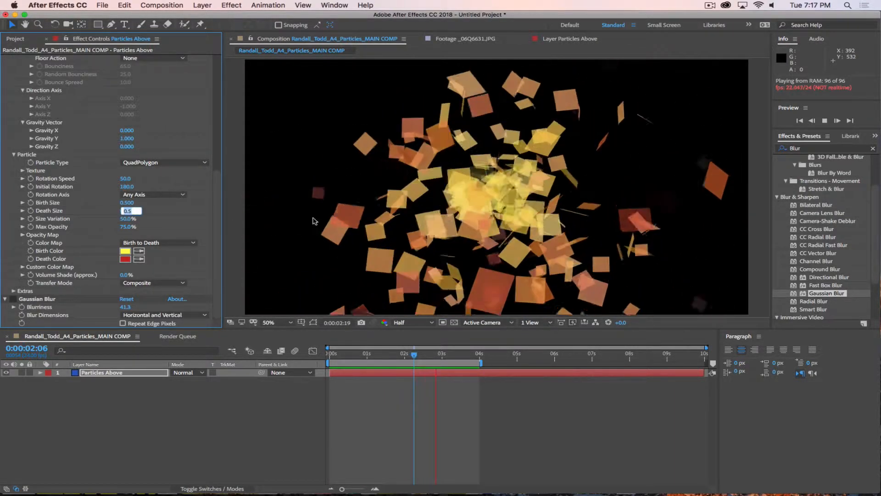
pyautogui.write('0')
pyautogui.press('Return')
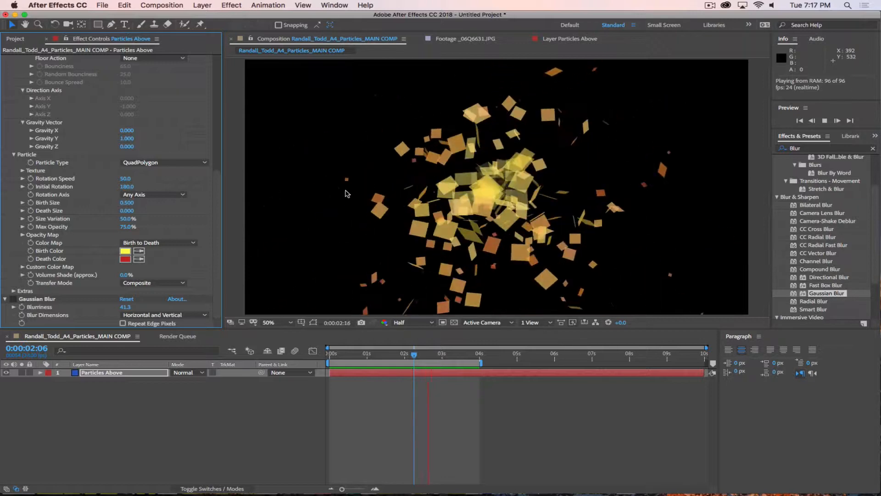
# Step: Enter 100 for Size Variation
pyautogui.click(125, 218)
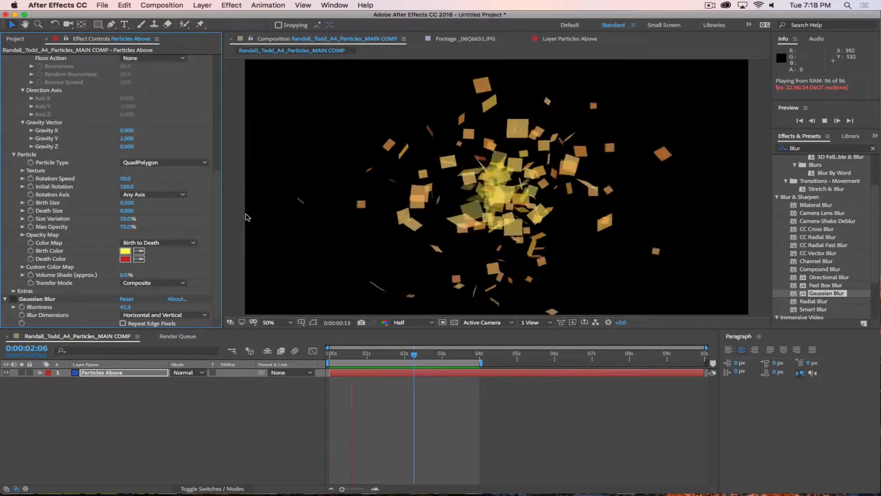
pyautogui.write('100')
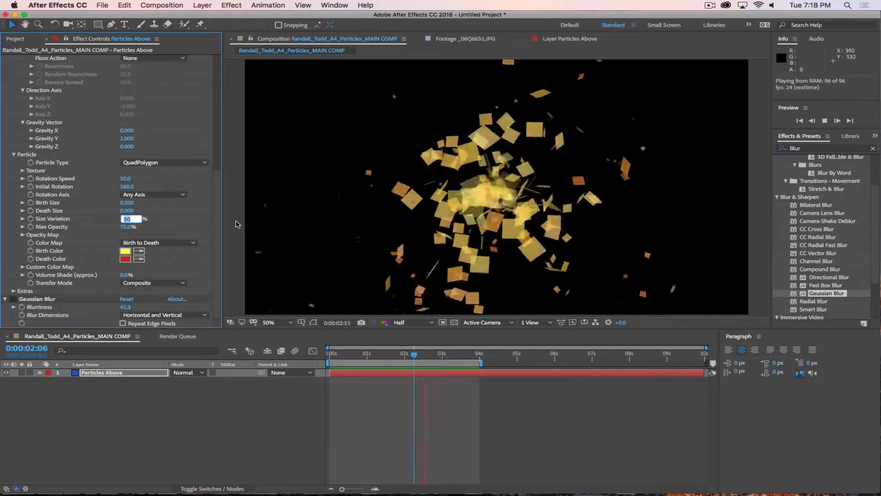
pyautogui.press('Return')
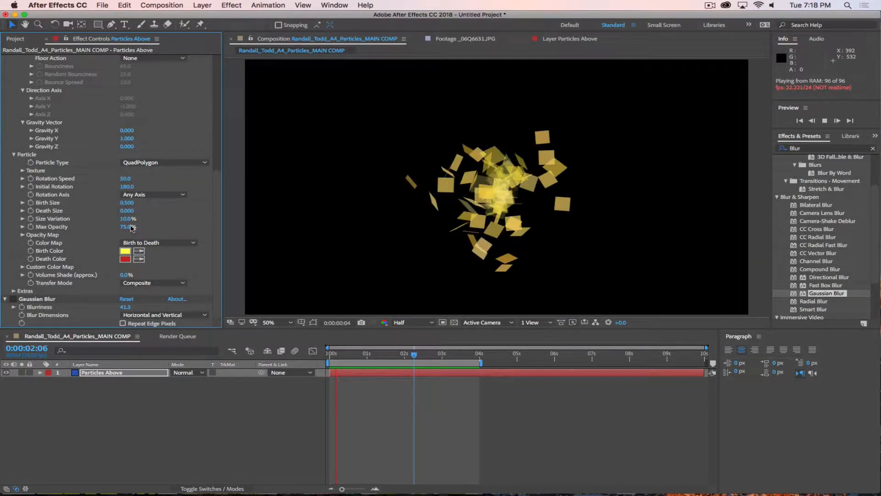
pyautogui.click(127, 219)
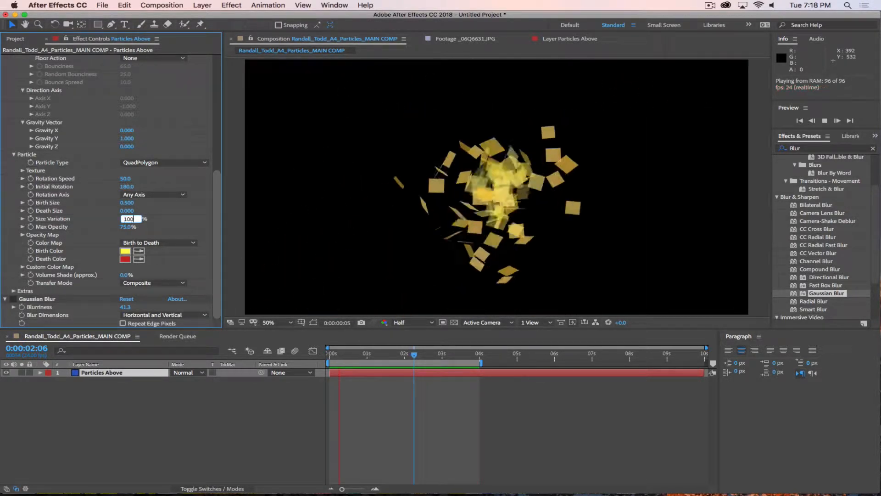
# Step: Set Size Variation to 100% and Max Opacity to 100%
pyautogui.write('100')
pyautogui.press('Return')
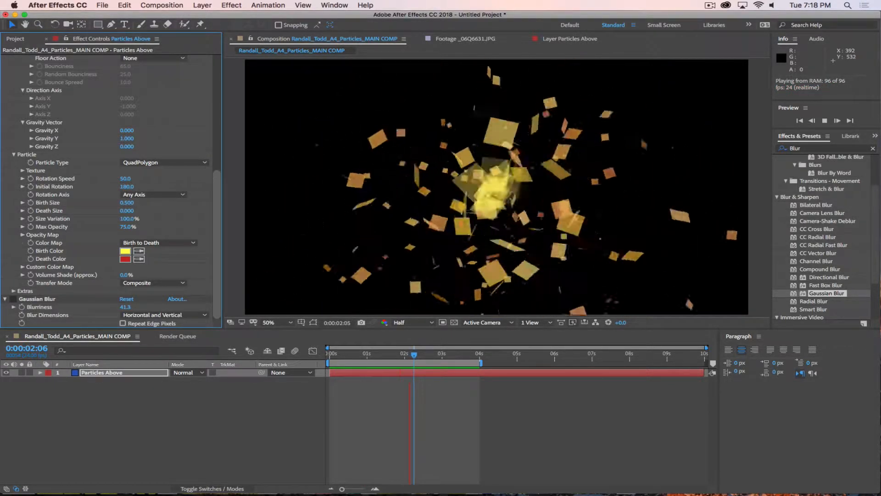
pyautogui.click(126, 227)
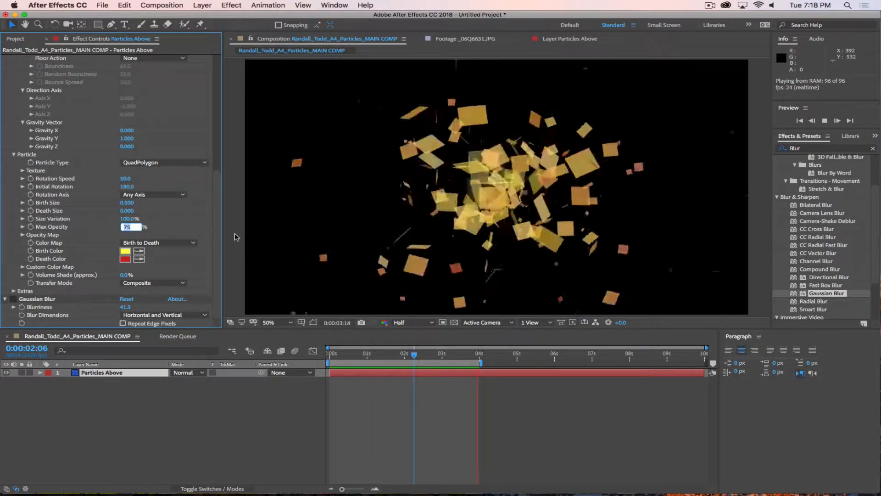
pyautogui.write('100')
pyautogui.press('Return')
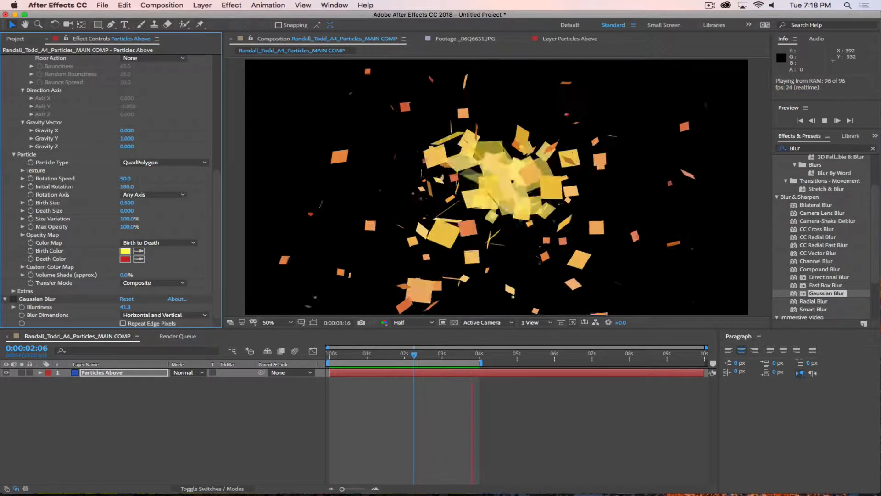
# Step: Lower Max Opacity to 25%, then start entering 75%
pyautogui.click(126, 227)
pyautogui.write('25')
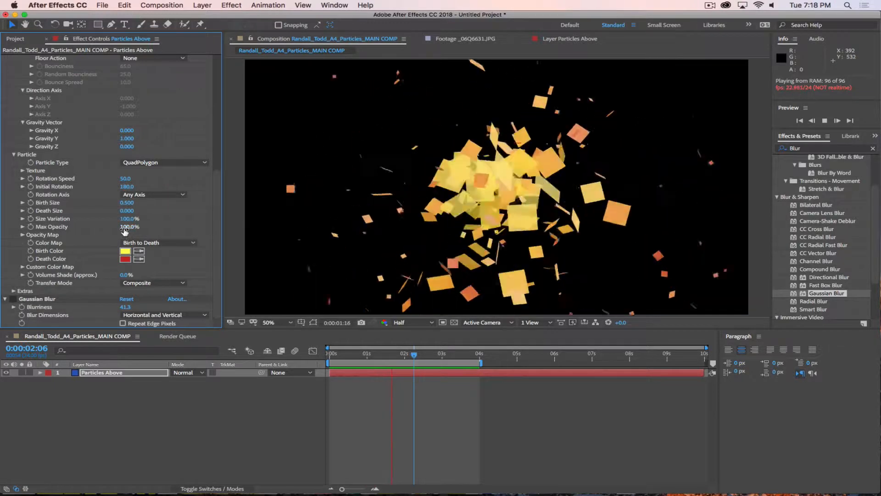
pyautogui.press('Return')
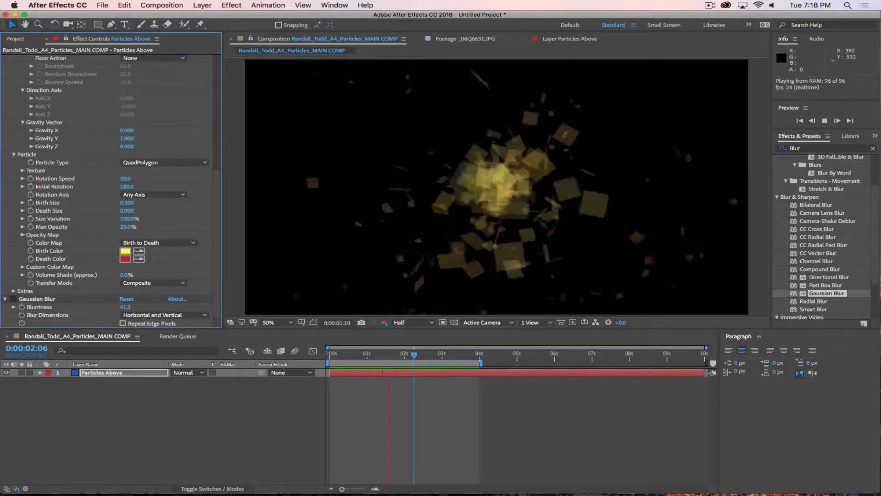
pyautogui.click(129, 227)
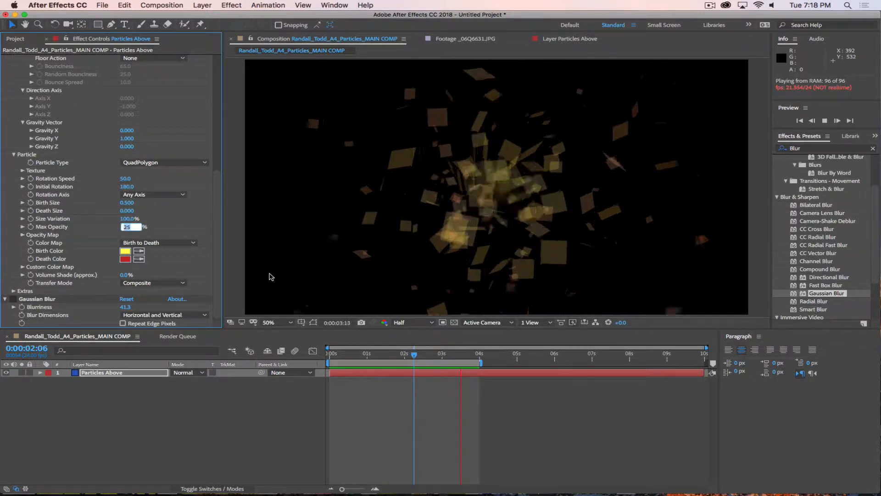
pyautogui.write('75')
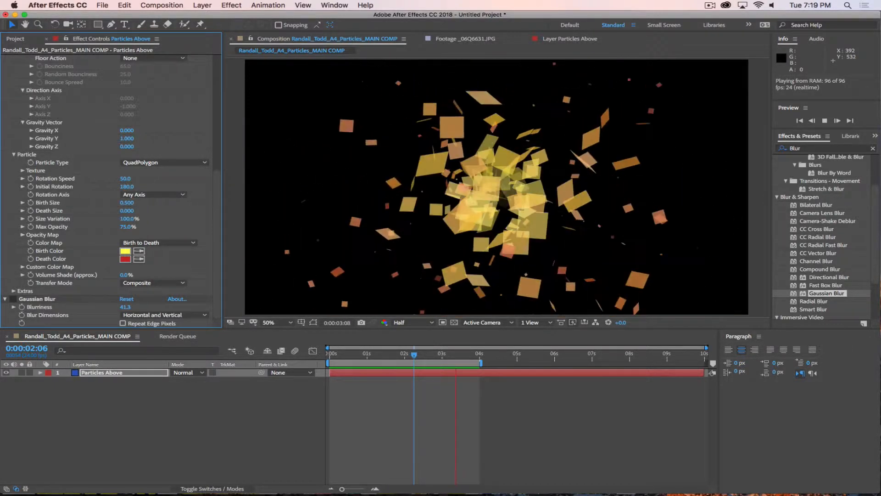
# Step: Keep the particle Animation style on Explosive
pyautogui.scroll(5, 208, 207)
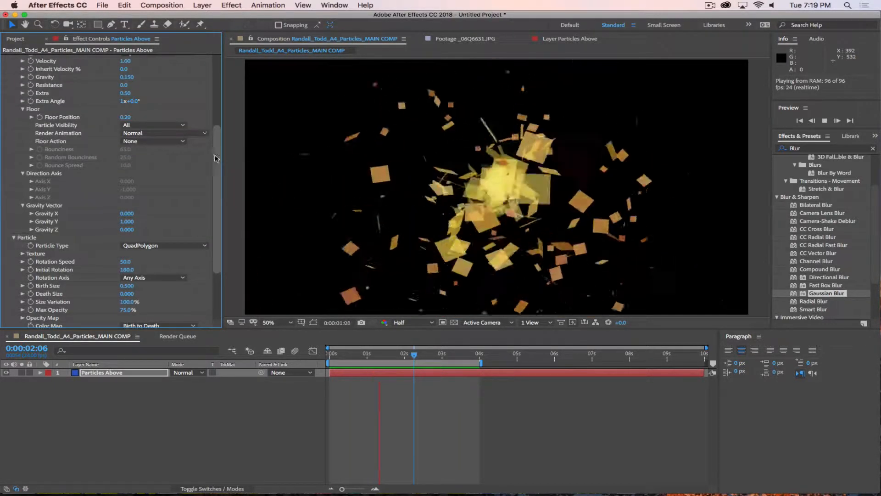
pyautogui.scroll(3, 217, 172)
pyautogui.click(153, 129)
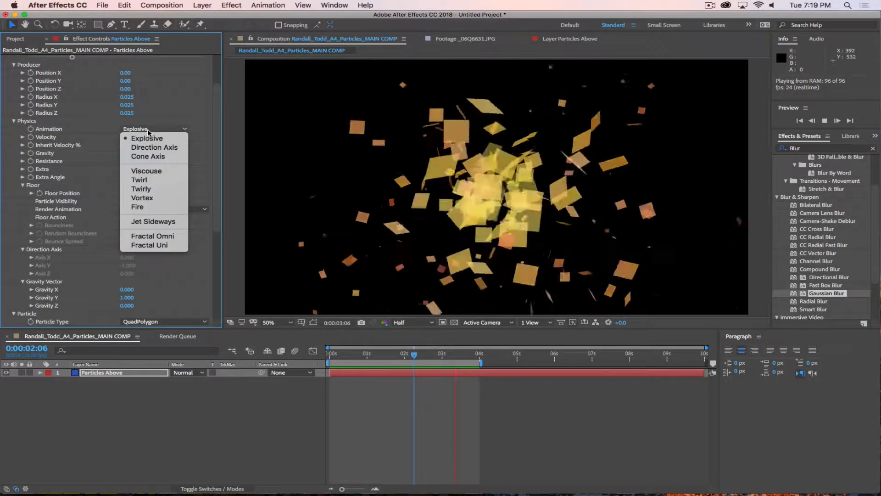
pyautogui.click(138, 131)
pyautogui.scroll(-2, 218, 175)
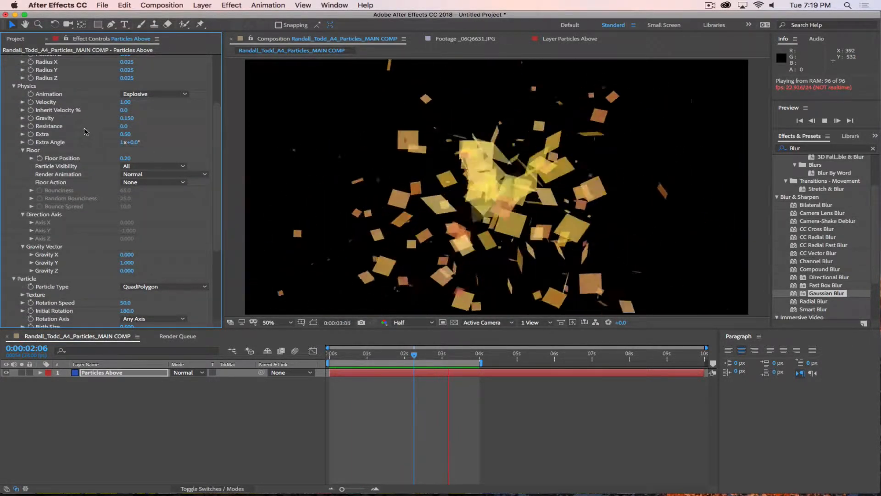
# Step: Set Gravity to 0 after briefly testing 1
pyautogui.click(127, 118)
pyautogui.press('Return')
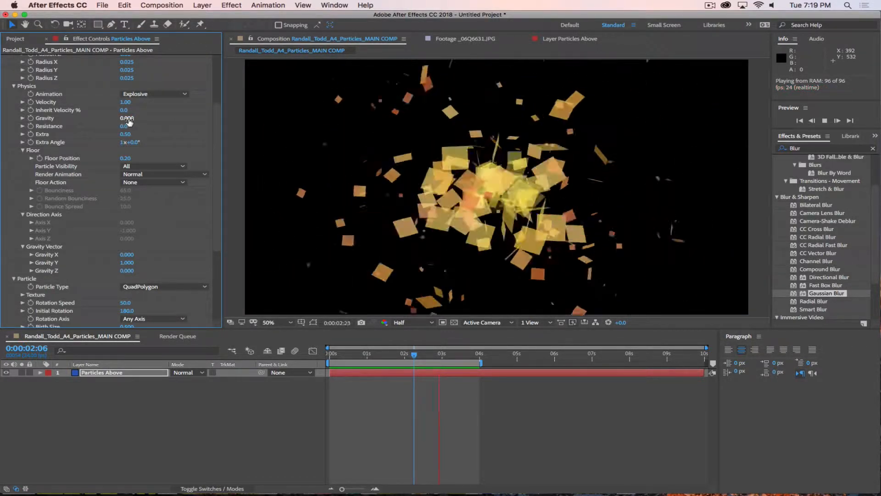
pyautogui.click(126, 119)
pyautogui.write('1')
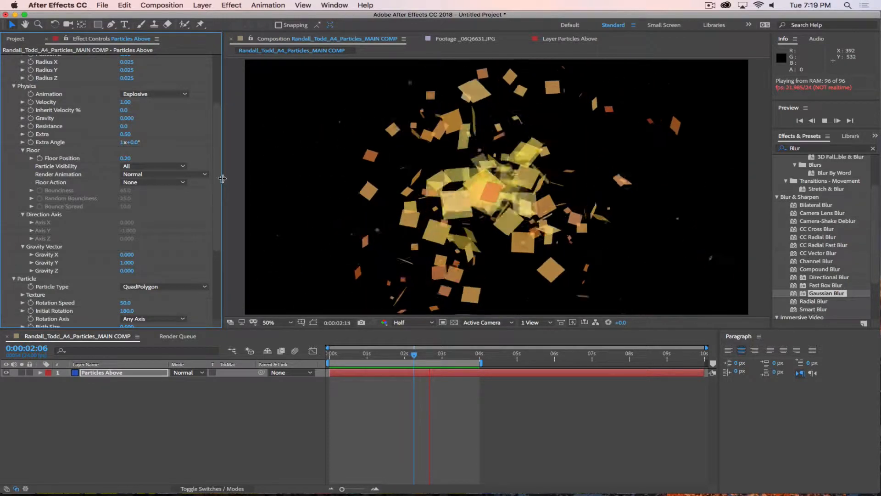
pyautogui.moveTo(218, 203); pyautogui.dragTo(222, 271)
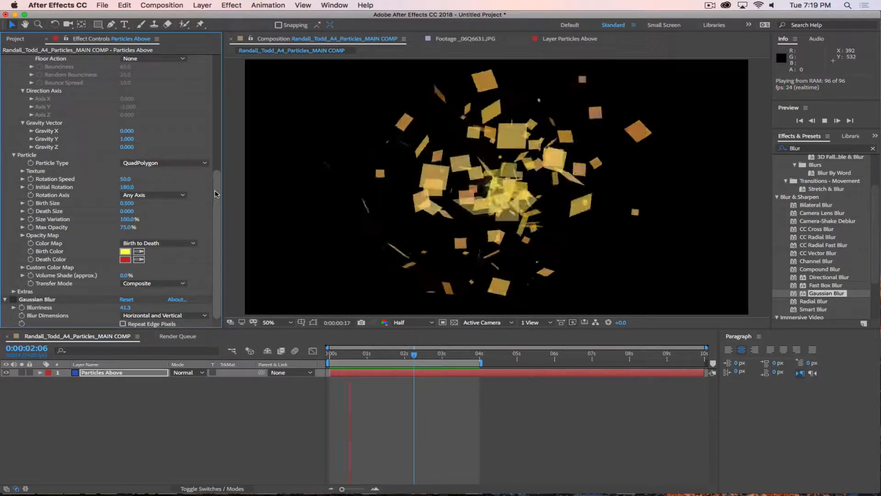
# Step: Redraw the Opacity Map curve with a dip at the left and a rising peak later
pyautogui.click(23, 235)
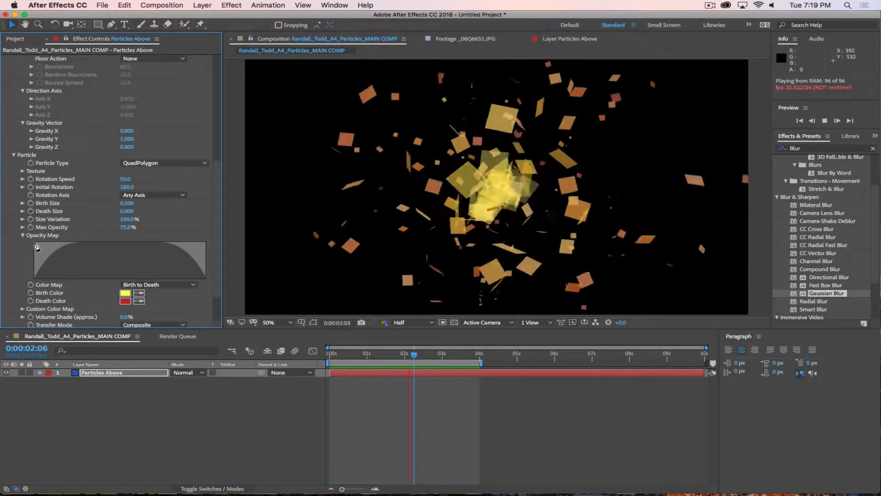
pyautogui.moveTo(36, 242); pyautogui.dragTo(66, 252)
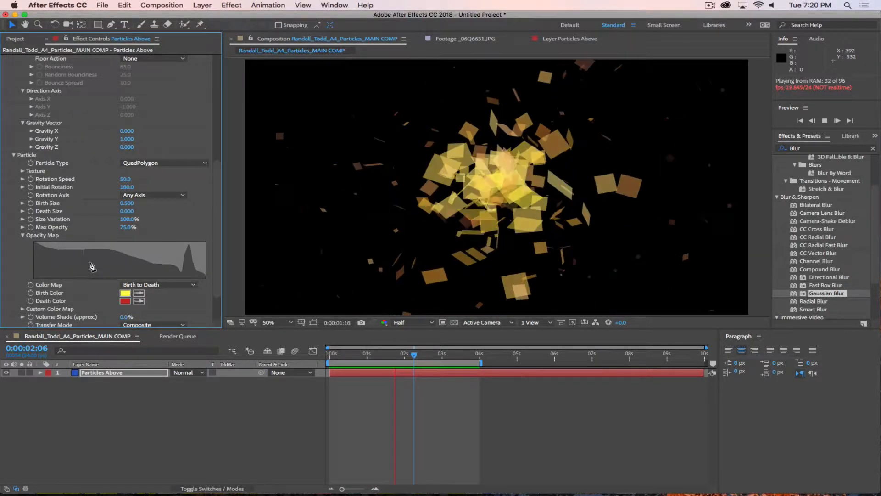
pyautogui.moveTo(37, 244); pyautogui.dragTo(47, 274)
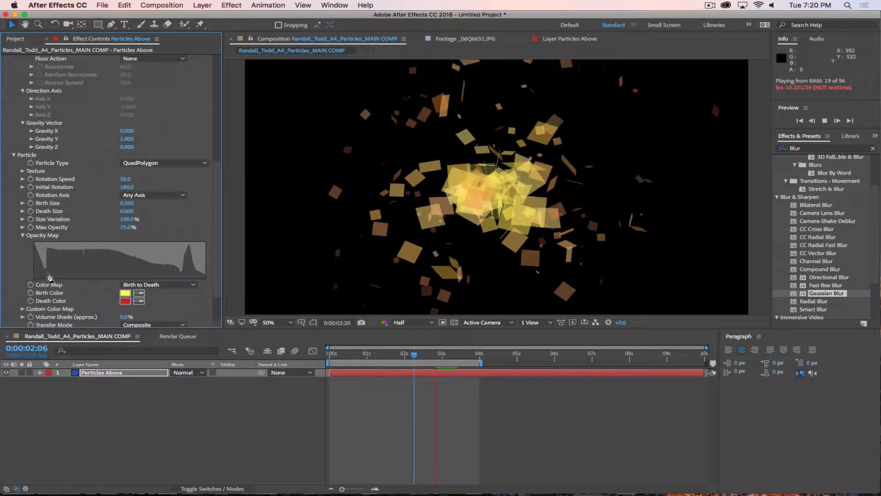
pyautogui.moveTo(112, 268); pyautogui.dragTo(130, 250)
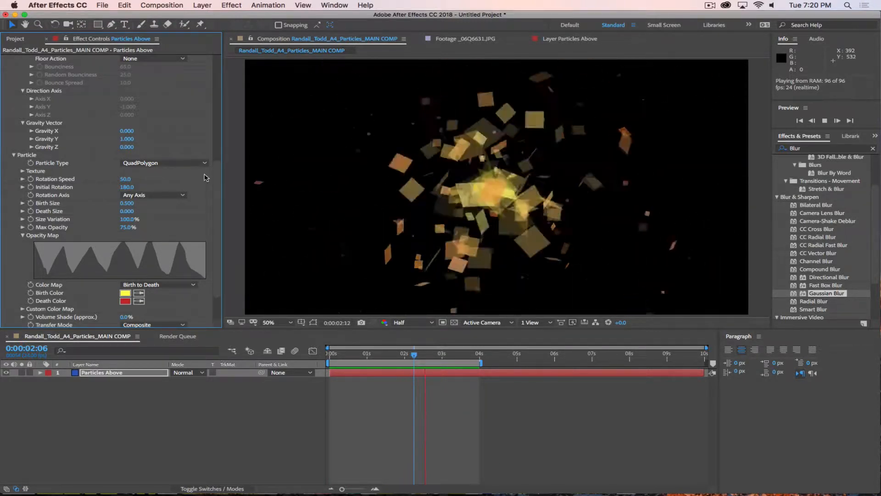
pyautogui.scroll(10, 154, 86)
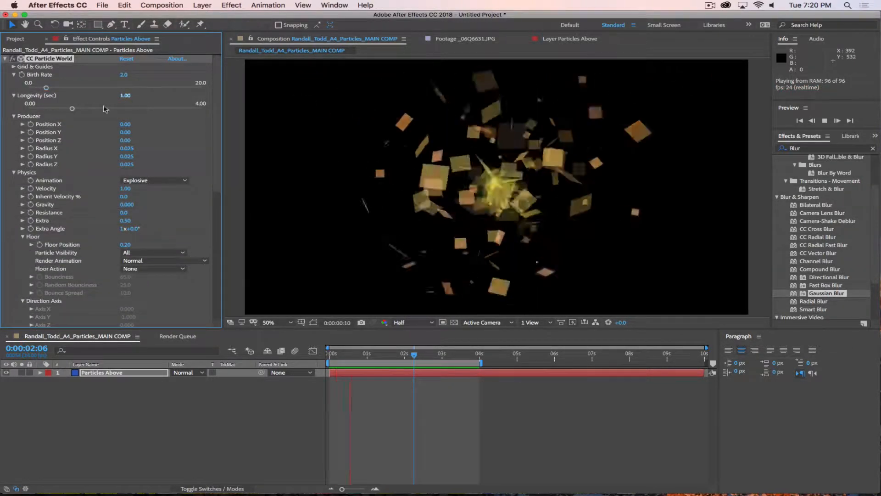
# Step: Set particle Longevity to 5 seconds
pyautogui.click(125, 96)
pyautogui.write('5')
pyautogui.press('Return')
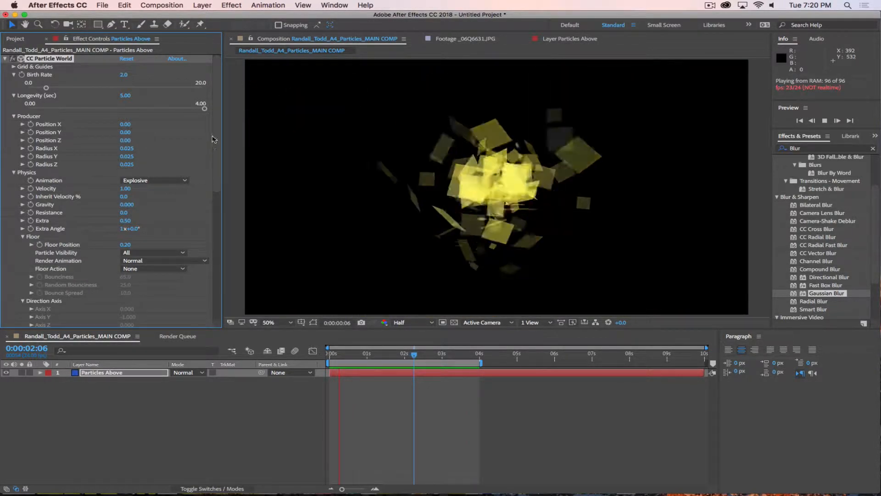
pyautogui.scroll(-10, 122, 286)
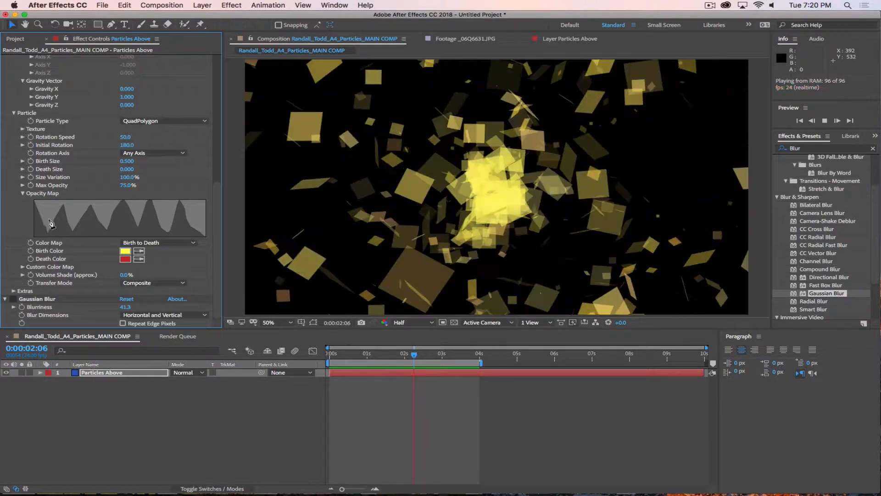
# Step: Collapse and reopen Opacity Map, then drag the Effect Controls divider right to widen it
pyautogui.click(22, 195)
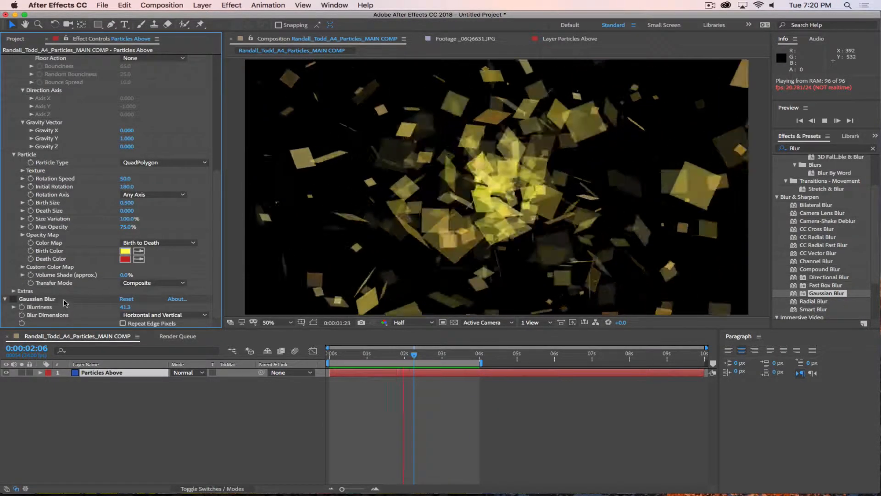
pyautogui.click(23, 235)
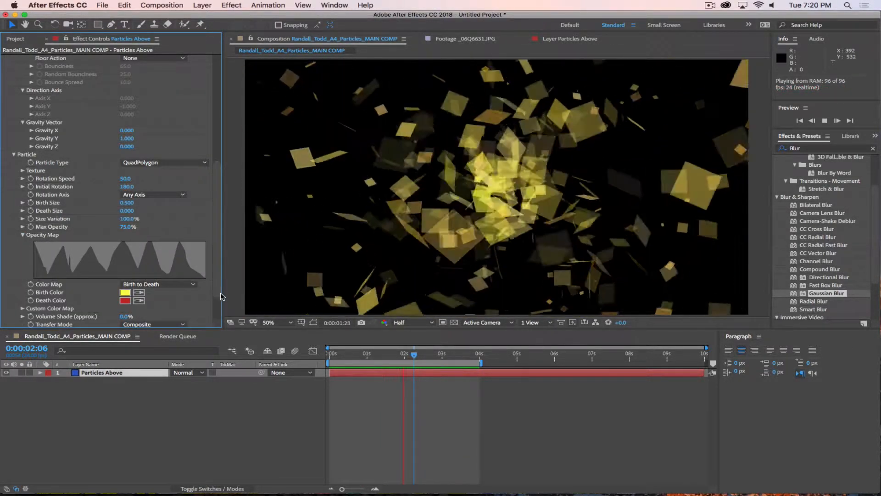
pyautogui.moveTo(224, 275); pyautogui.dragTo(301, 296)
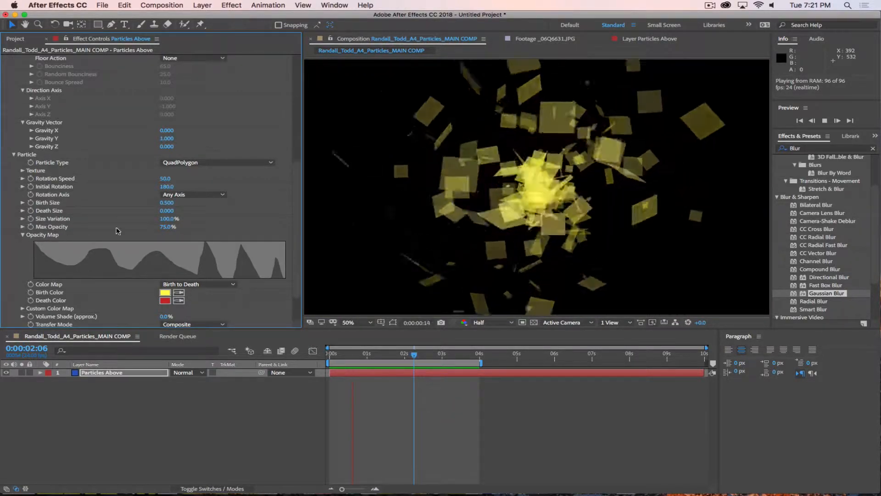
# Step: Reset CC Particle World to its defaults and set Particle Type to QuadPolygon
pyautogui.moveTo(298, 168); pyautogui.dragTo(297, 63)
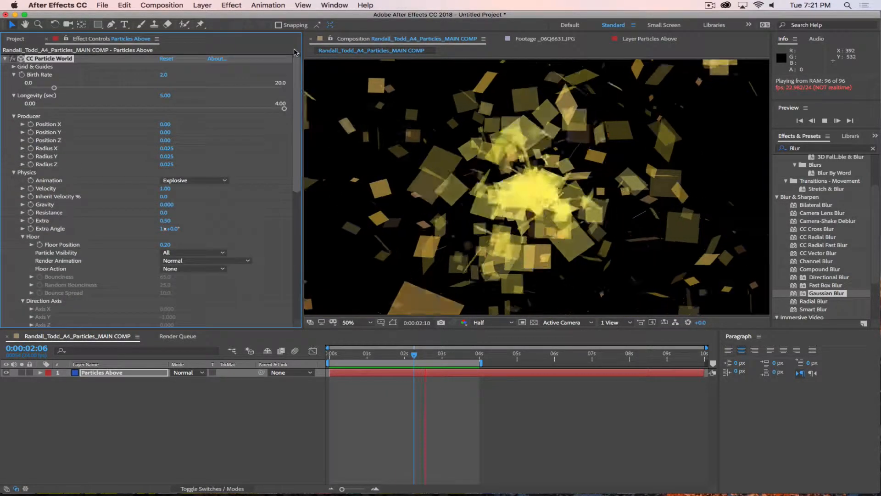
pyautogui.click(167, 59)
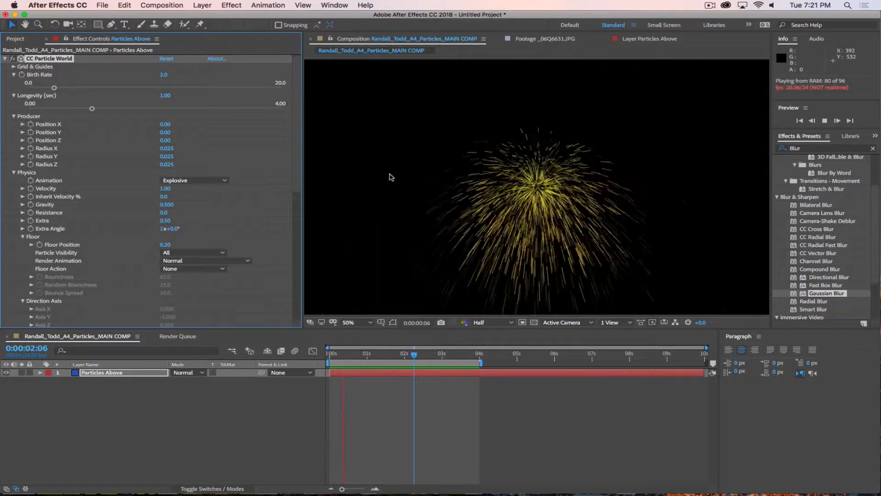
pyautogui.moveTo(298, 110); pyautogui.dragTo(301, 238)
pyautogui.click(190, 122)
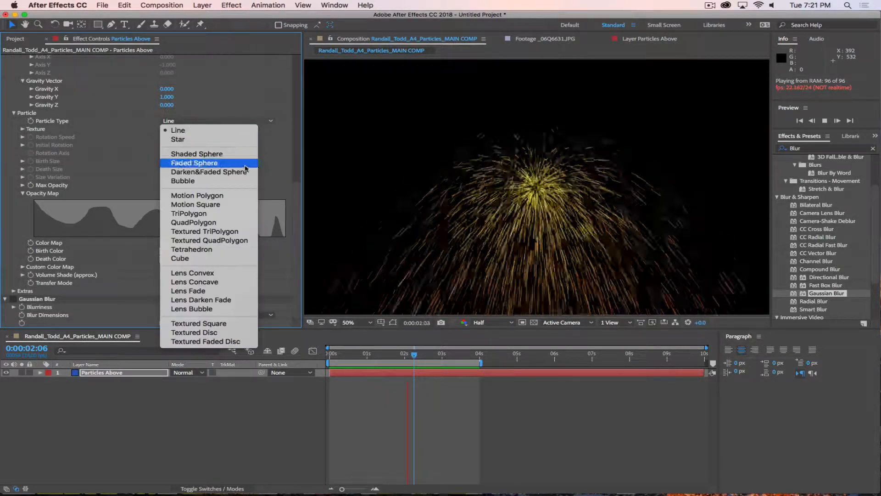
pyautogui.click(249, 223)
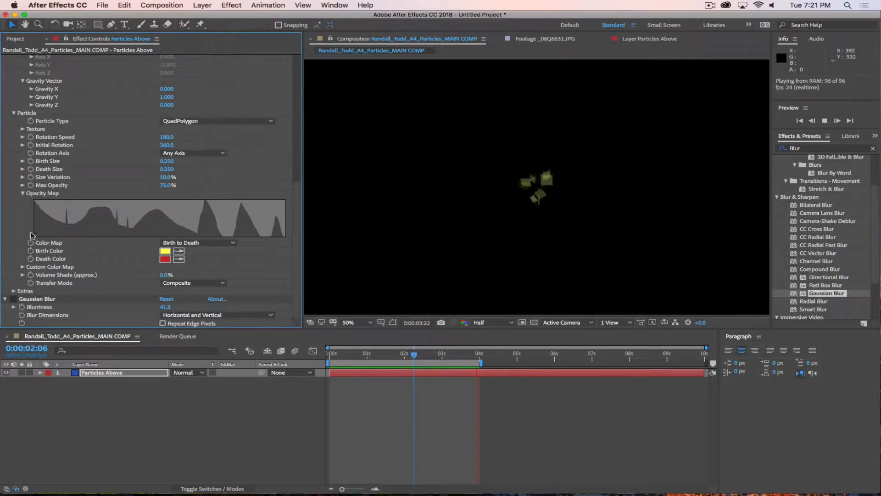
# Step: Redraw the Opacity Map as a flat plateau along the top and replay the preview
pyautogui.moveTo(296, 192); pyautogui.dragTo(279, 24)
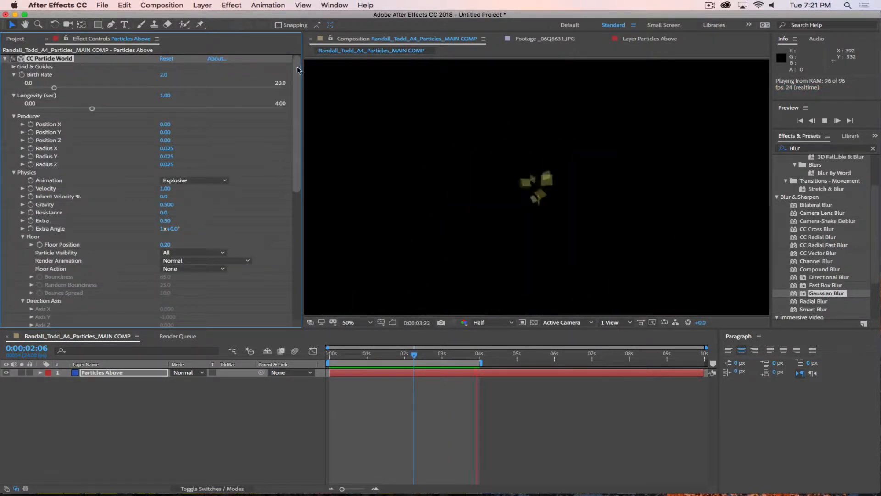
pyautogui.moveTo(297, 76); pyautogui.dragTo(295, 204)
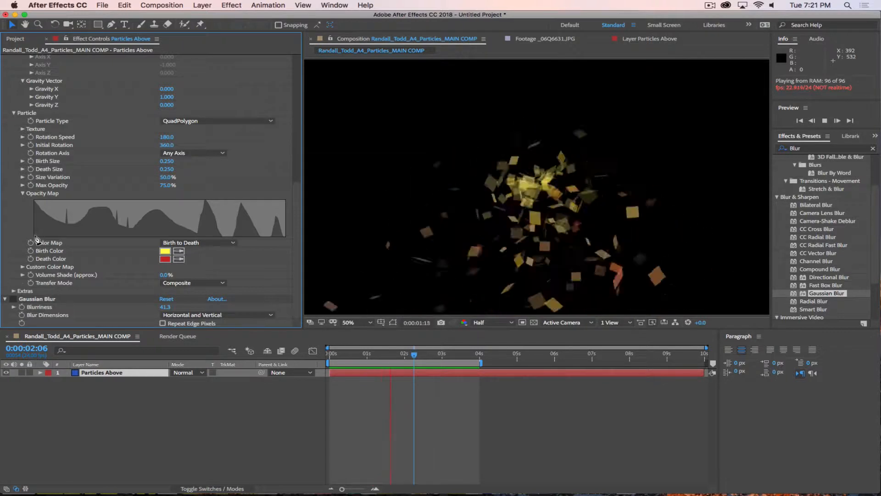
pyautogui.moveTo(126, 195); pyautogui.dragTo(209, 196)
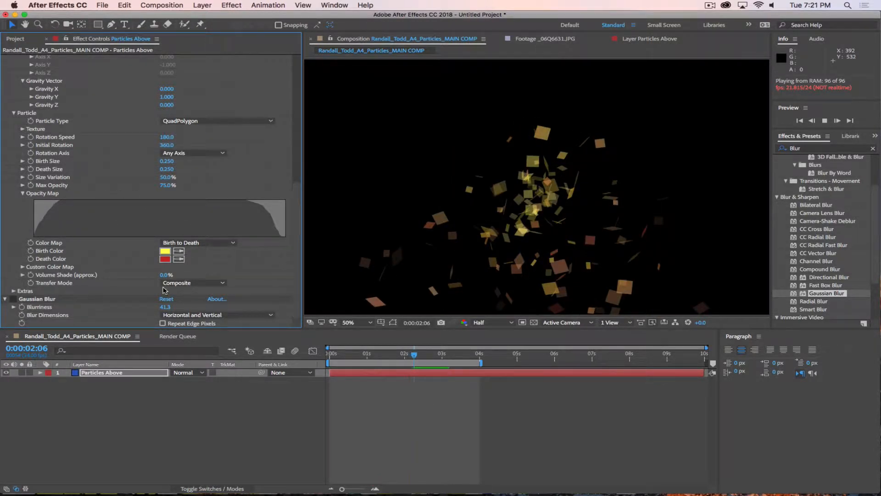
pyautogui.press('space')
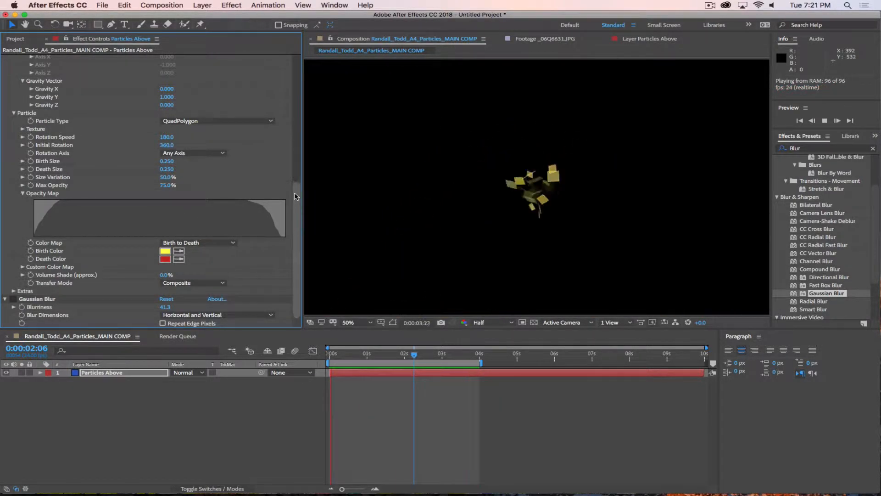
pyautogui.scroll(10, 49, 62)
pyautogui.click(49, 59)
# Step: Delete the CC Particle World and Gaussian Blur effects from the layer
pyautogui.press('Delete')
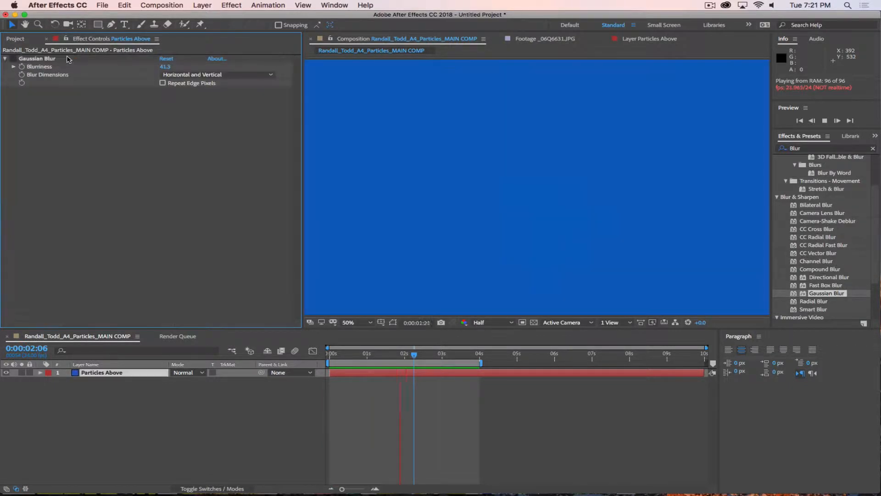
pyautogui.click(38, 59)
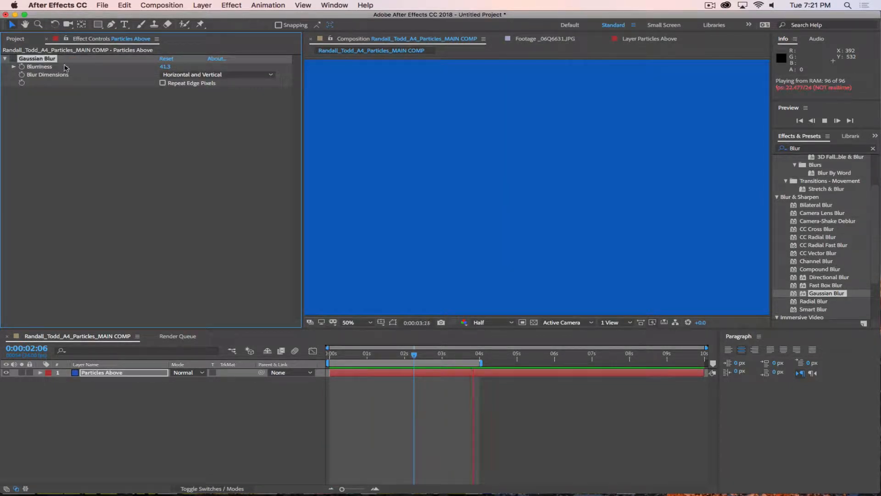
pyautogui.press('Delete')
# Step: Search Effects & Presets for 'Part' and apply CC Particle World to the Particles Above layer
pyautogui.click(797, 149)
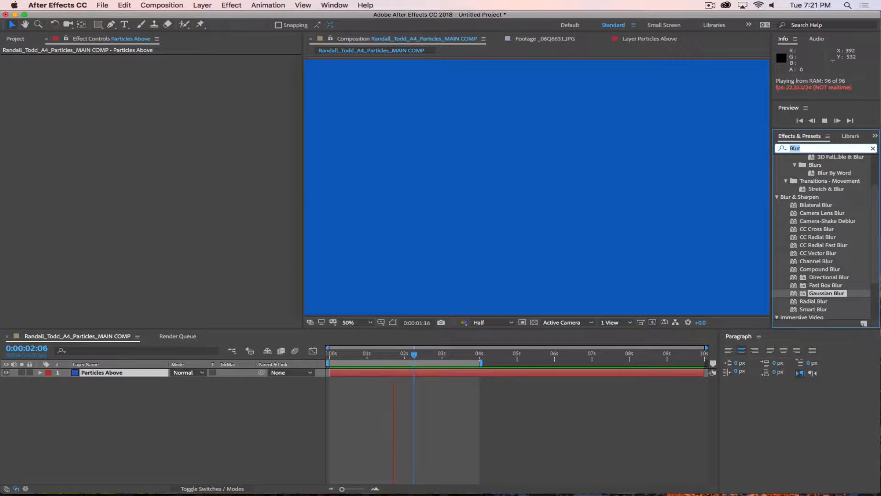
pyautogui.write('Particle')
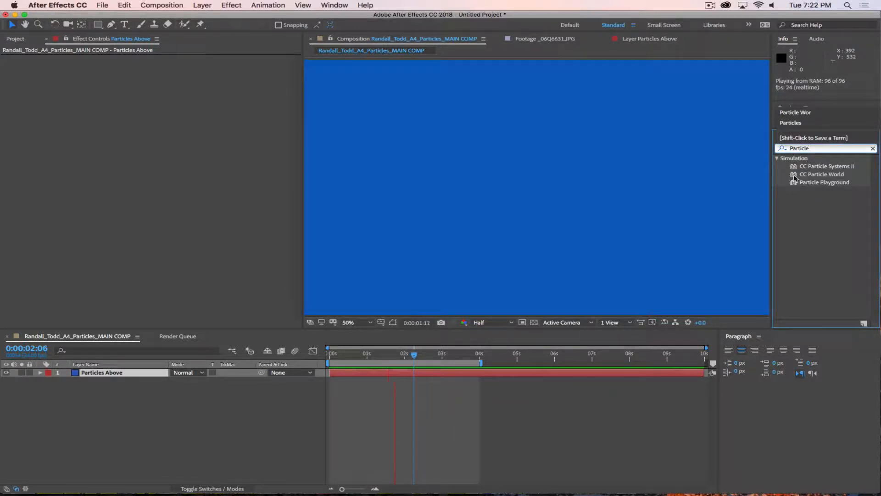
pyautogui.moveTo(794, 177); pyautogui.dragTo(109, 145)
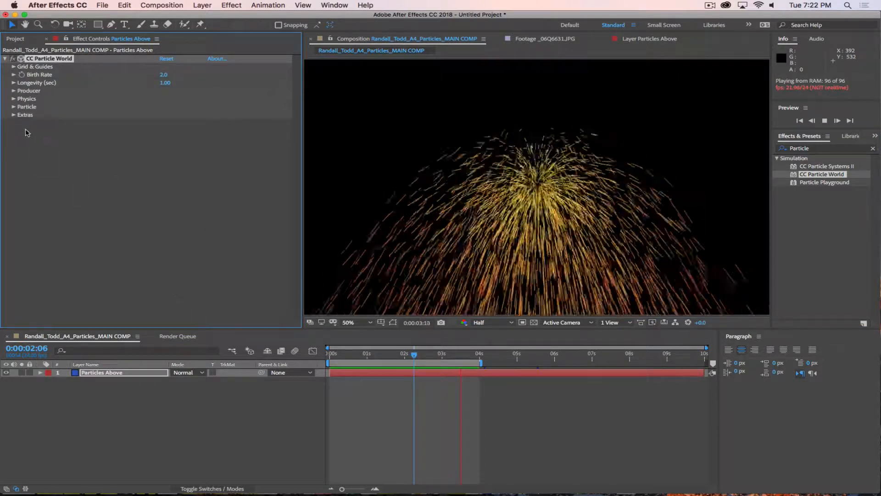
# Step: Set the new effect's Particle Type to QuadPolygon
pyautogui.click(14, 107)
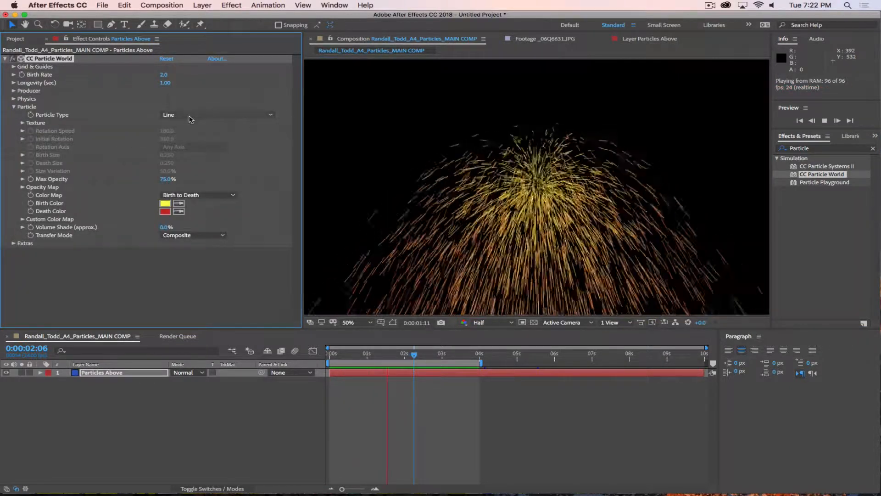
pyautogui.click(190, 119)
pyautogui.click(212, 226)
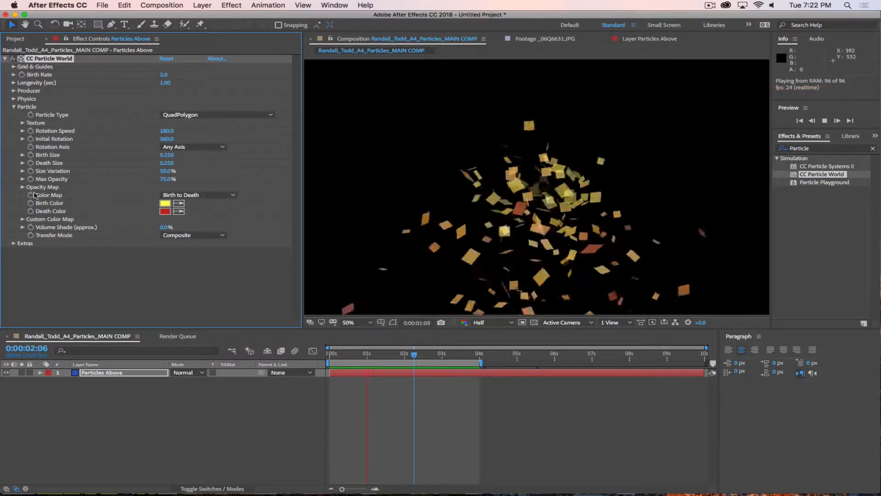
pyautogui.click(30, 188)
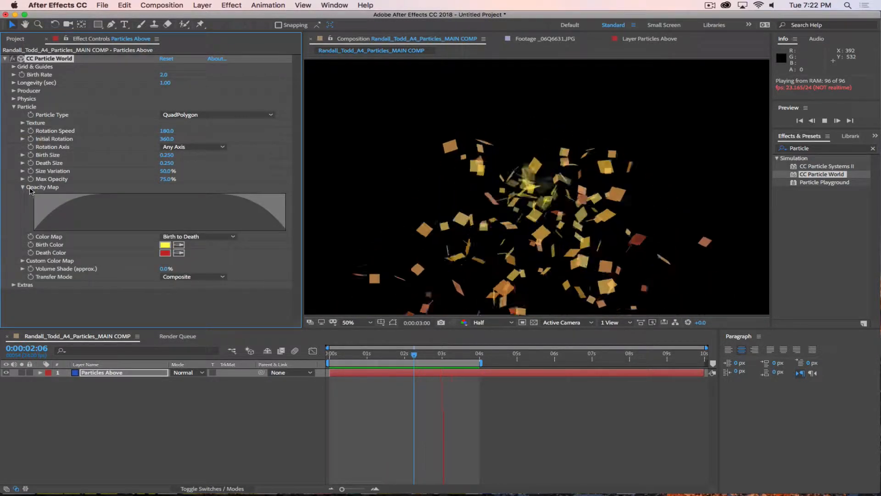
pyautogui.click(30, 188)
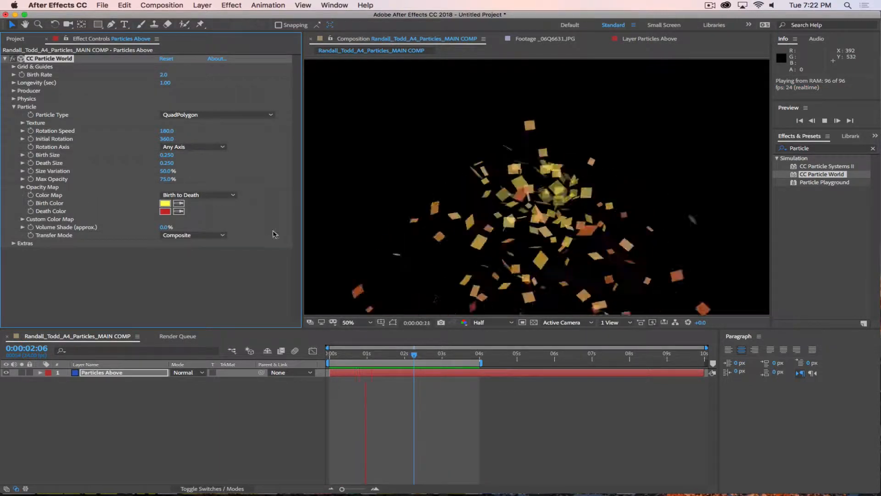
# Step: Set the particle Birth Color to a saturated blue (436EF6)
pyautogui.click(165, 203)
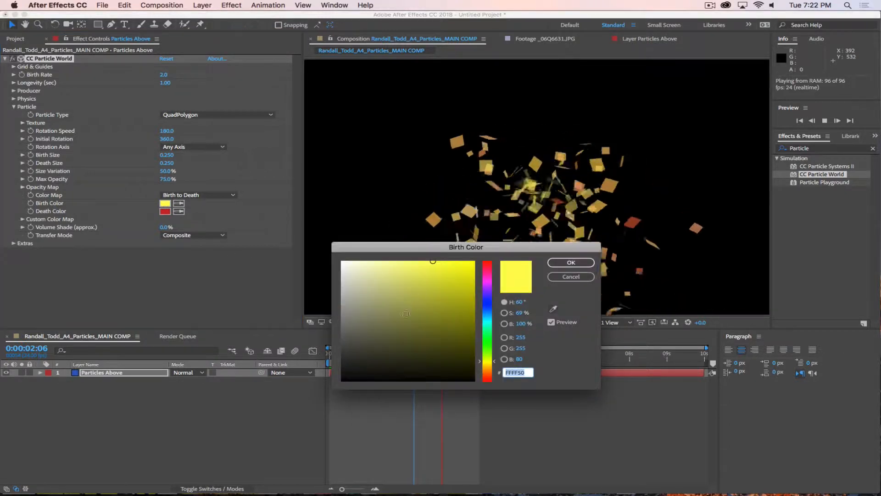
pyautogui.click(485, 306)
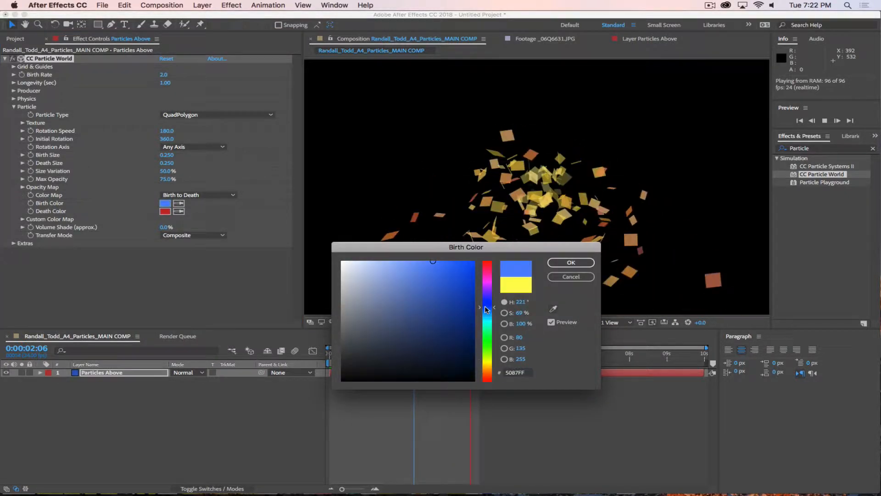
pyautogui.click(437, 259)
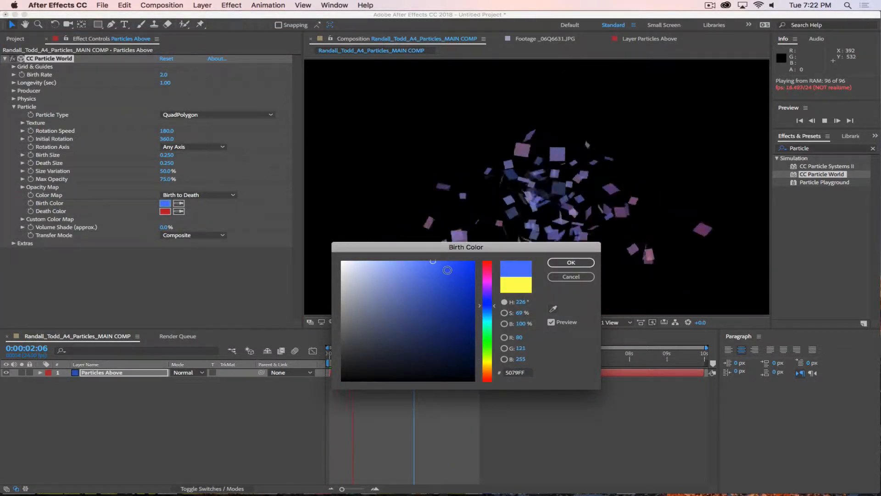
pyautogui.click(570, 262)
# Step: Set the particle Death Color to white (FFFFFF)
pyautogui.click(165, 212)
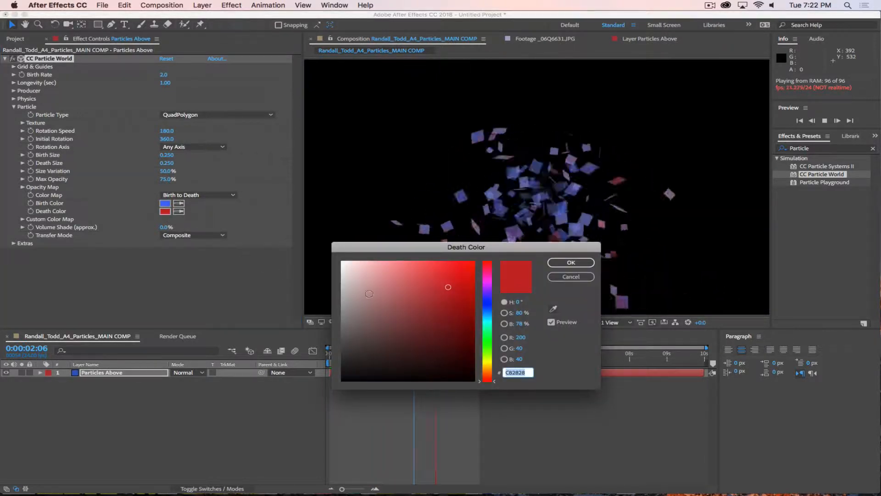
pyautogui.click(342, 262)
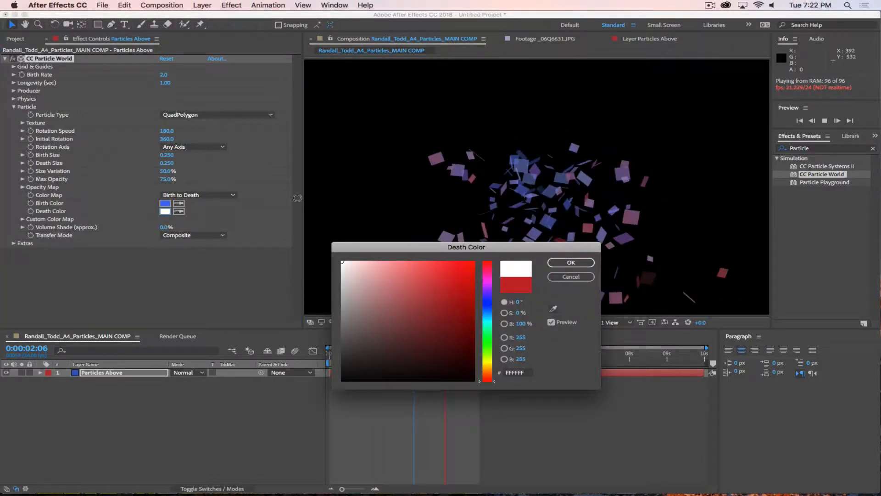
pyautogui.click(571, 263)
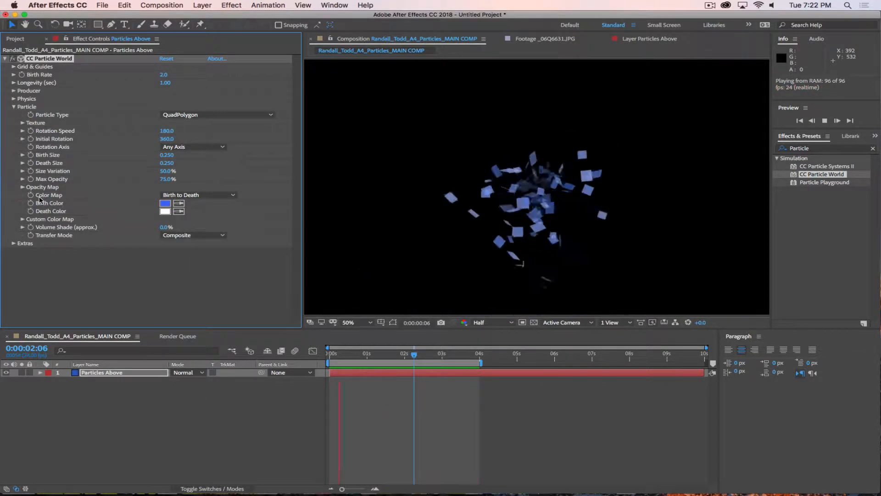
# Step: Try the Origin to Death, Birth to Origin and Origin Constant colour maps, then choose Custom
pyautogui.click(199, 194)
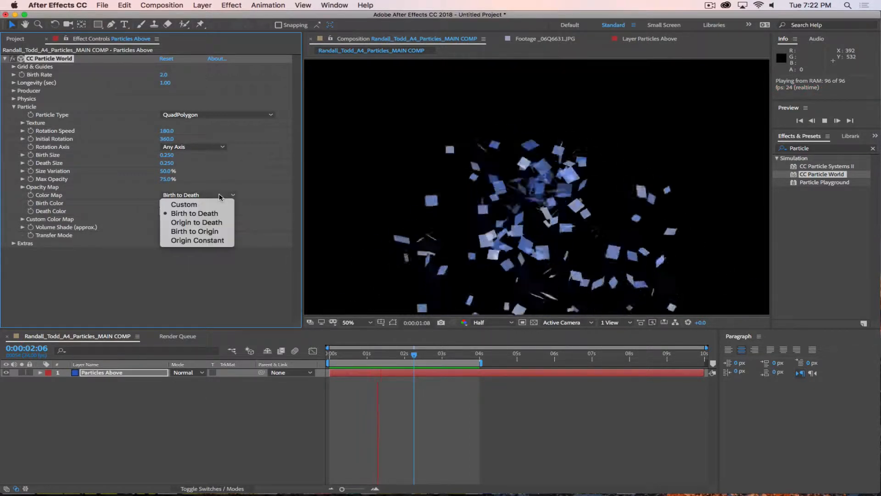
pyautogui.click(195, 222)
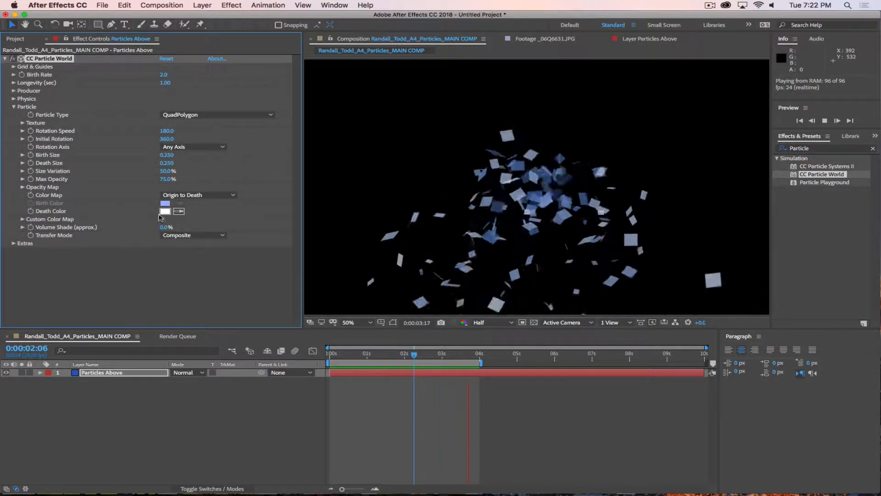
pyautogui.click(197, 195)
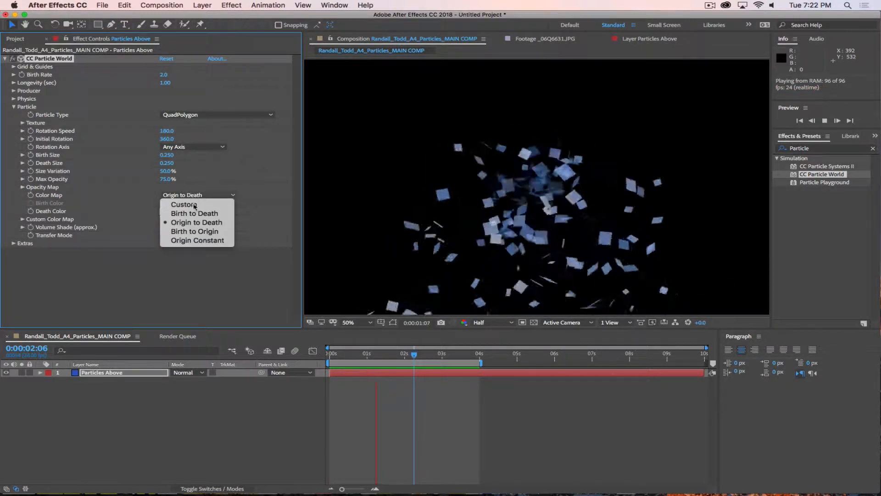
pyautogui.click(194, 231)
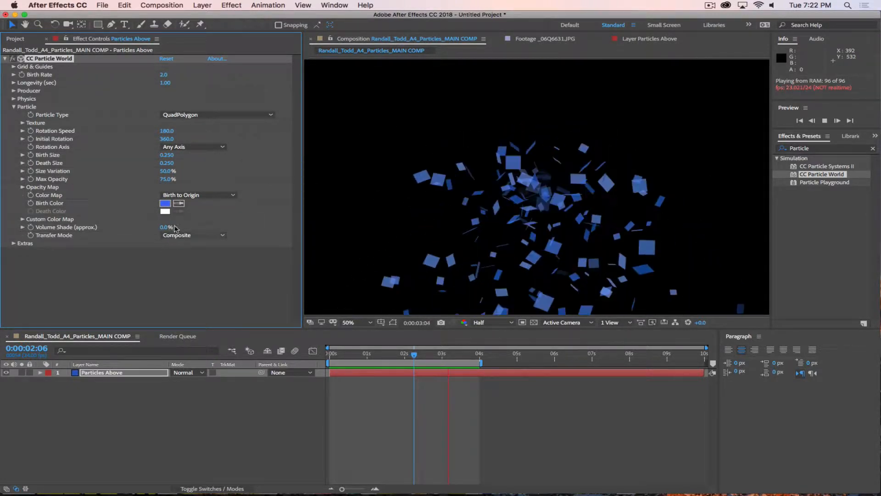
pyautogui.click(198, 194)
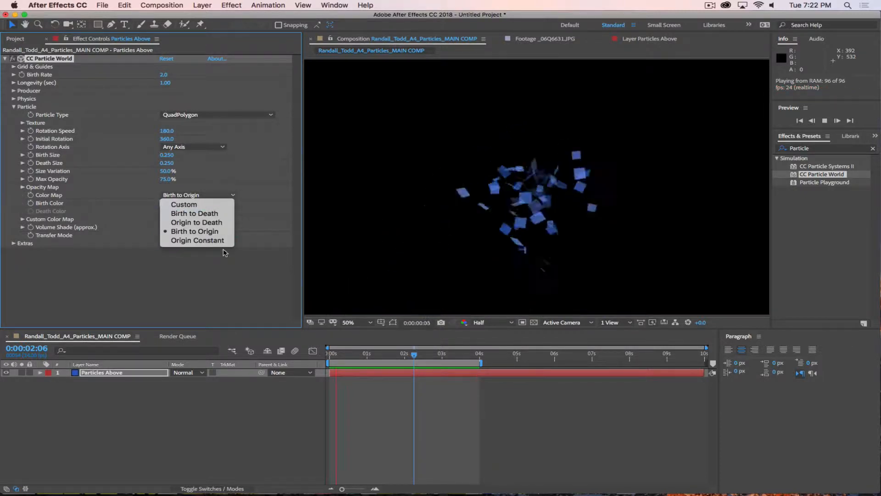
pyautogui.click(199, 243)
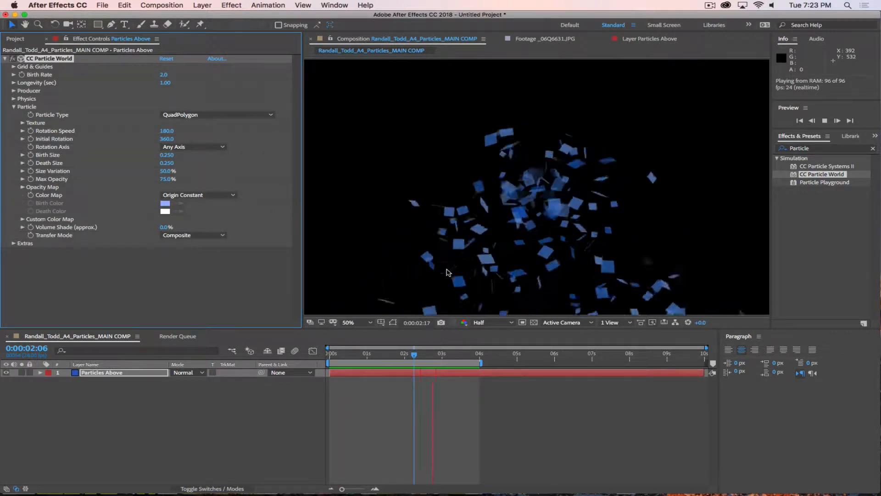
pyautogui.click(202, 196)
pyautogui.click(190, 203)
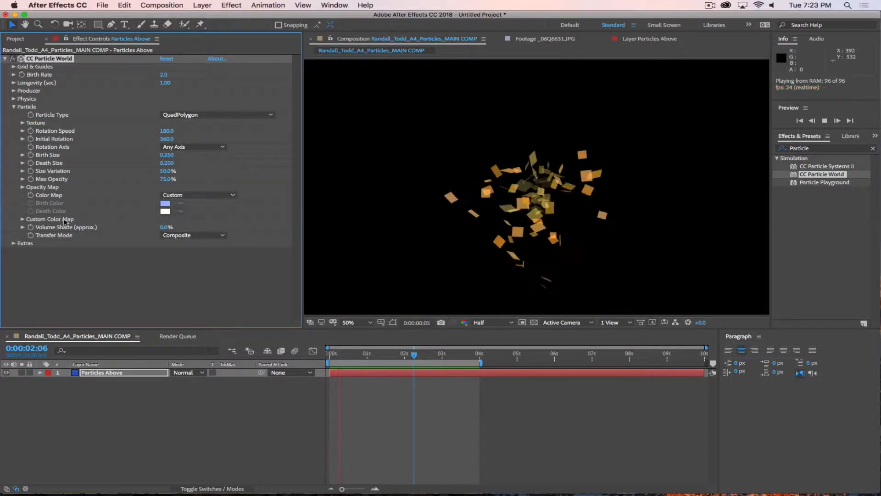
# Step: Inspect the Custom Color Map's five colours, then set Color Map back to Birth to Death
pyautogui.click(21, 219)
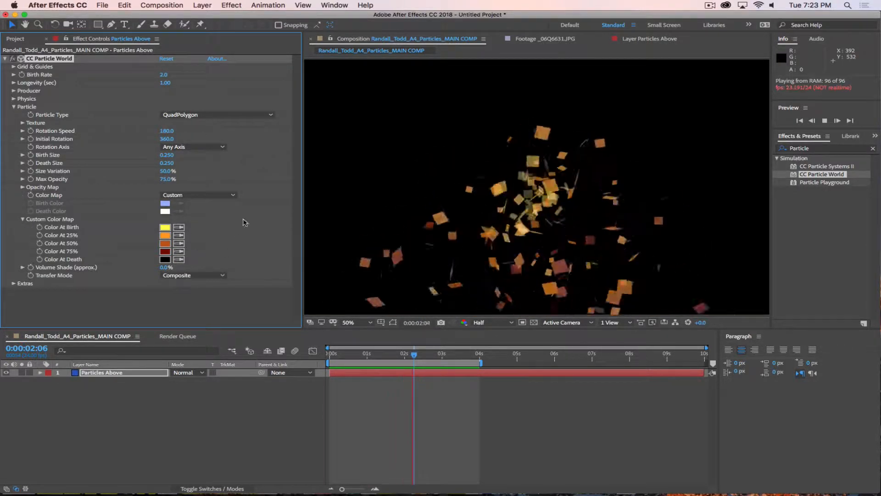
pyautogui.click(190, 195)
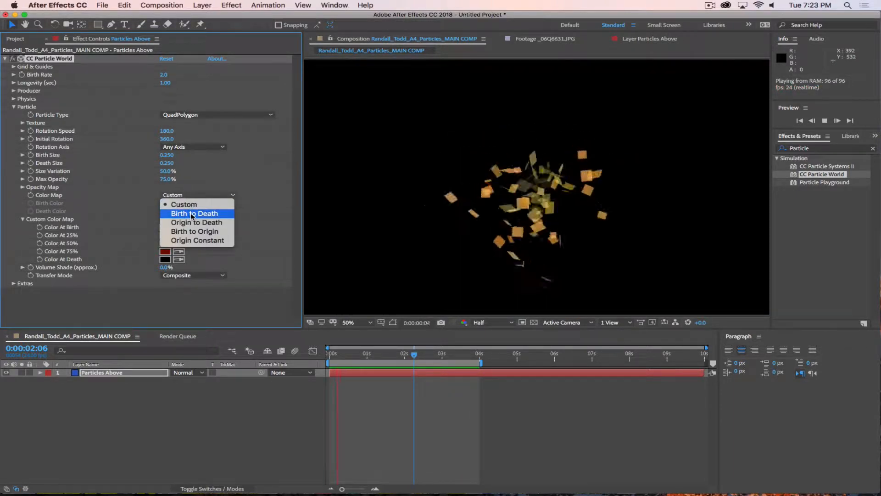
pyautogui.click(191, 213)
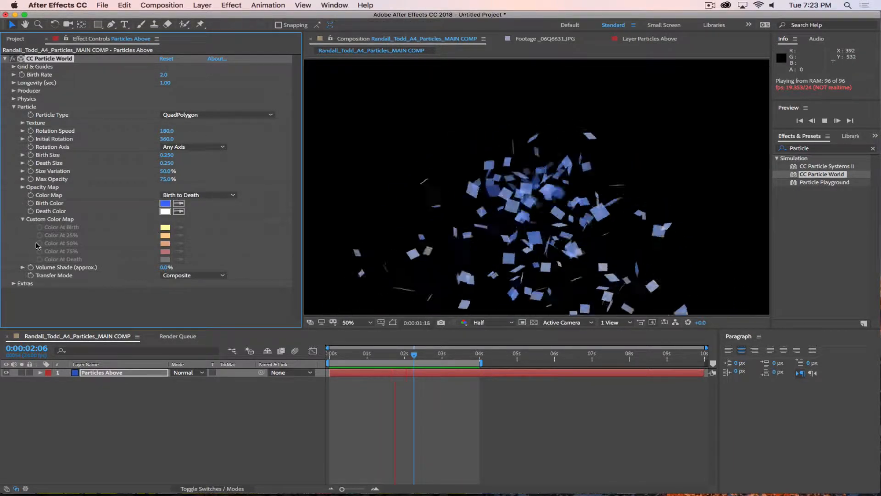
pyautogui.click(22, 220)
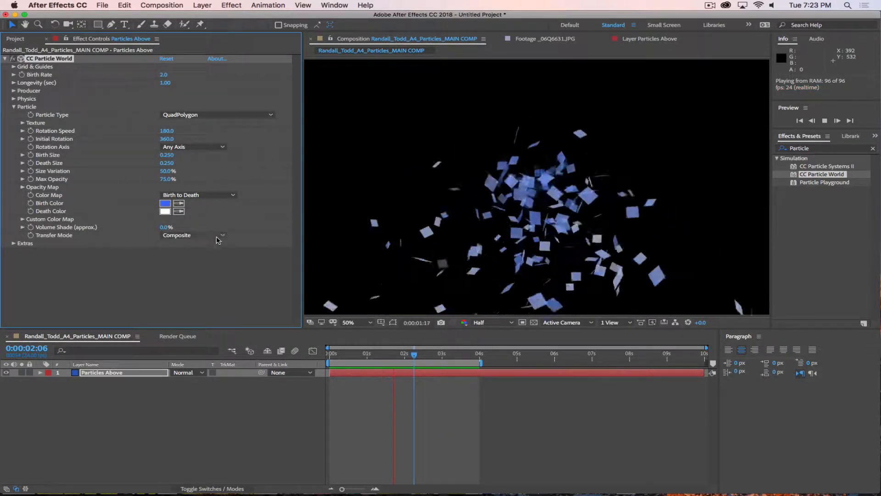
# Step: Make the particles Cubes and, at 0:00:01:04, raise Volume Shade to 100%
pyautogui.click(216, 115)
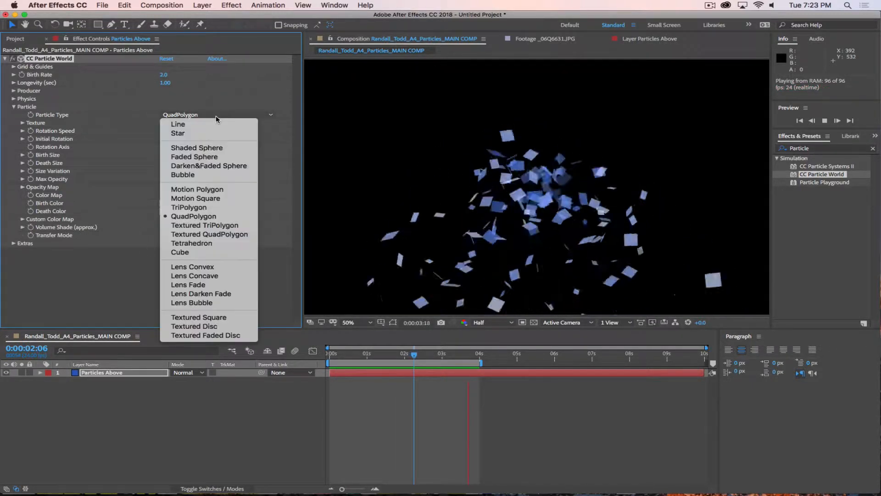
pyautogui.click(216, 252)
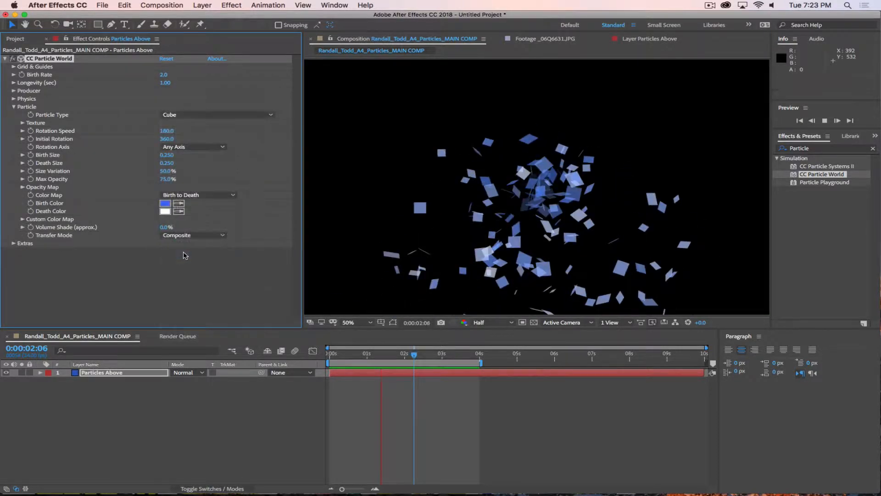
pyautogui.click(373, 355)
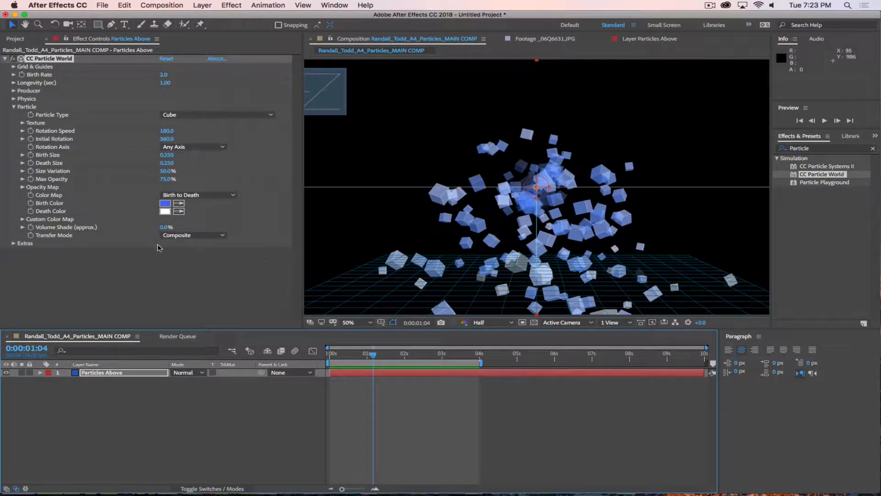
pyautogui.moveTo(162, 229)
pyautogui.mouseDown()
pyautogui.moveTo(256, 234)
pyautogui.moveTo(187, 230)
pyautogui.moveTo(210, 228)
pyautogui.mouseUp()
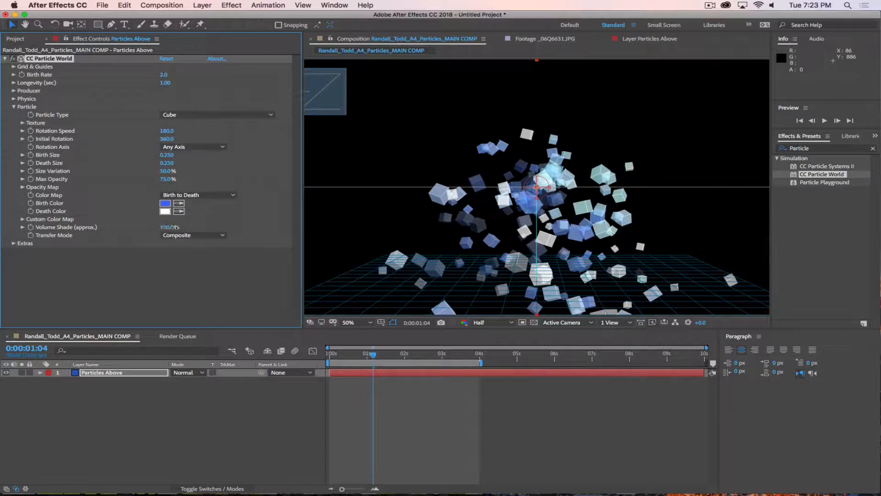
# Step: Test the Screen, Add and Black Matte transfer modes, return to Composite, and reset Volume Shade to 0%
pyautogui.click(193, 235)
pyautogui.click(190, 258)
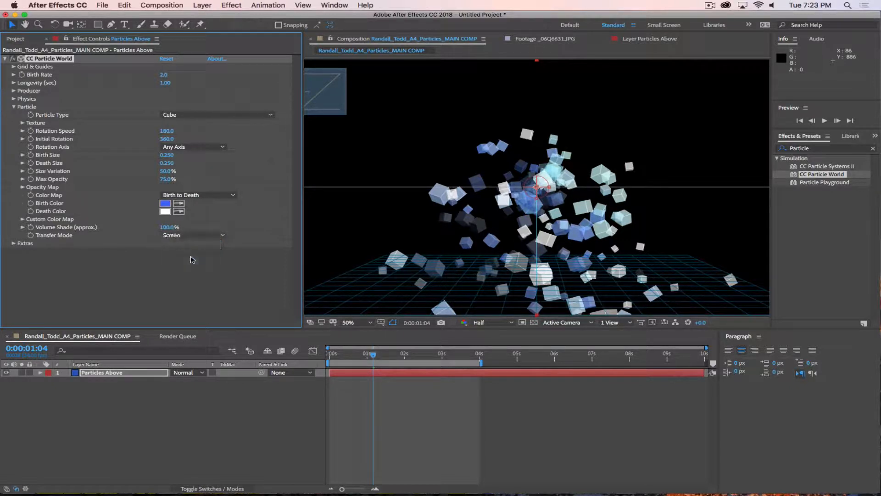
pyautogui.click(184, 234)
pyautogui.click(187, 263)
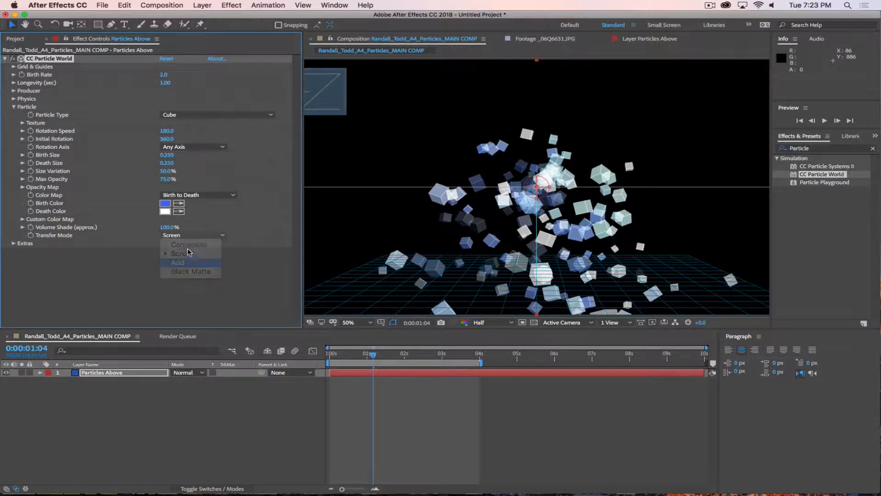
pyautogui.click(191, 235)
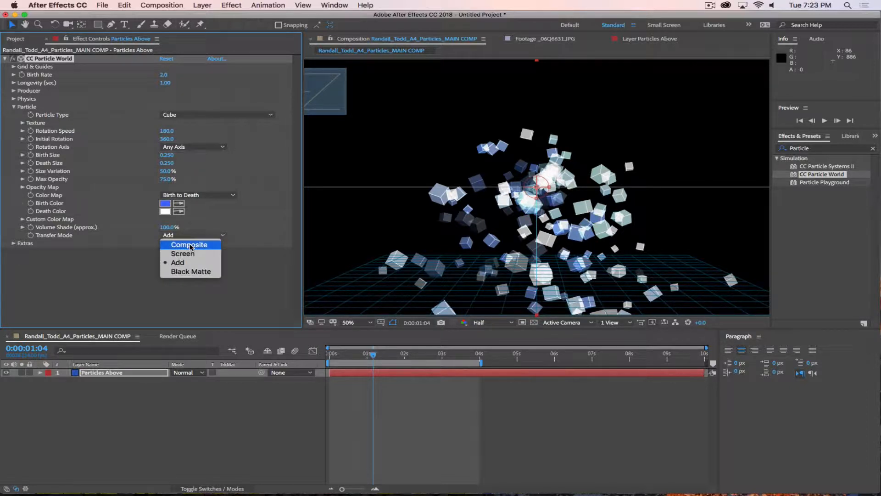
pyautogui.click(187, 272)
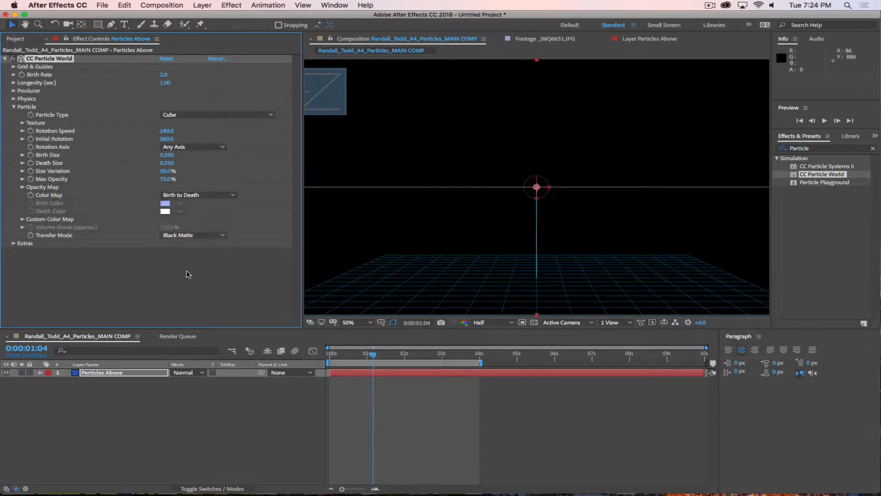
pyautogui.click(182, 235)
pyautogui.click(187, 244)
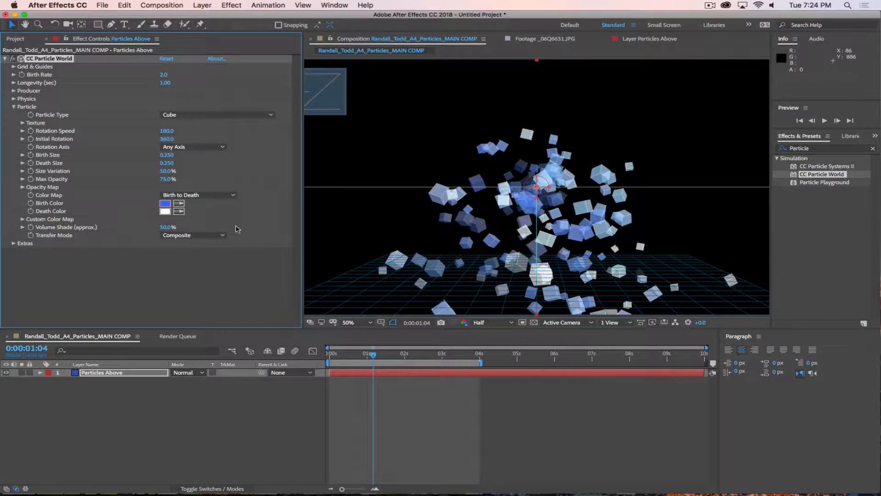
pyautogui.moveTo(163, 226); pyautogui.dragTo(138, 226)
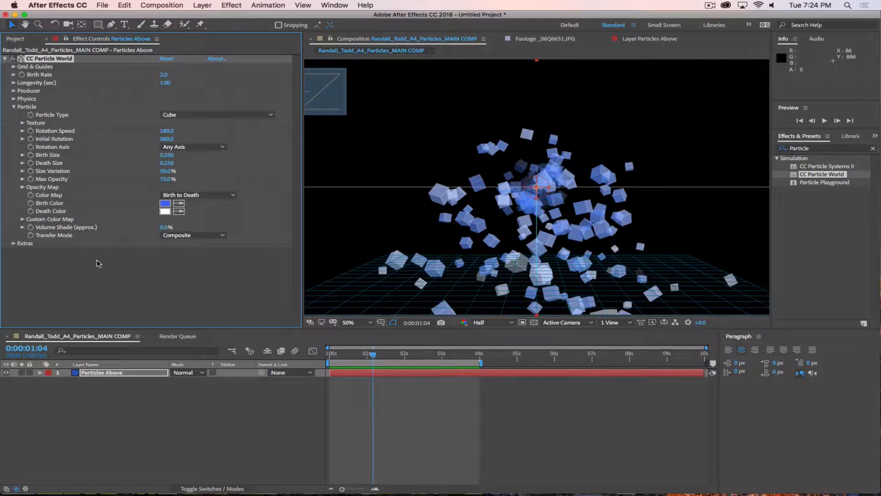
# Step: Hide the effect overlays and set Extras > Effect Camera Rotation X to 90°
pyautogui.click(39, 254)
pyautogui.click(14, 243)
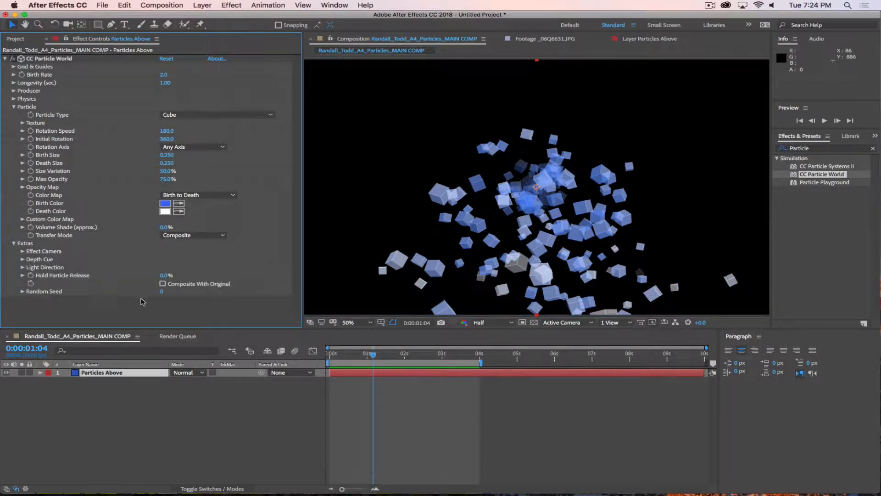
pyautogui.click(23, 252)
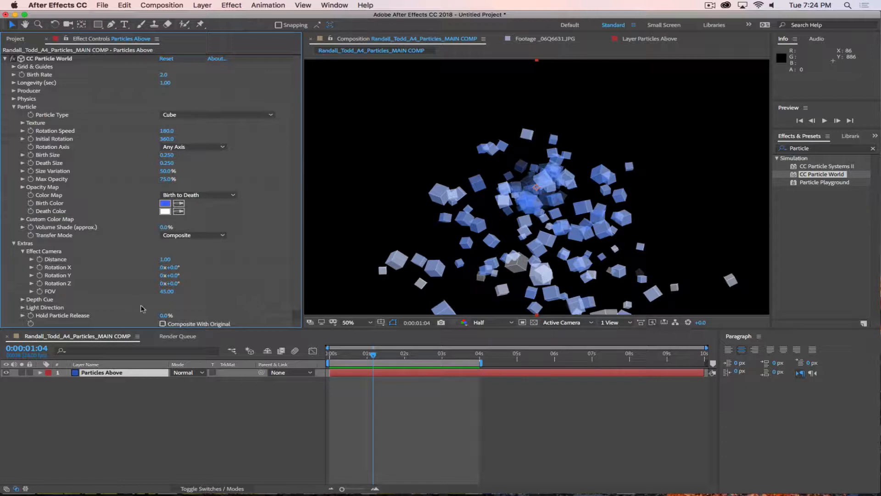
pyautogui.moveTo(170, 268); pyautogui.dragTo(141, 275)
pyautogui.press('space')
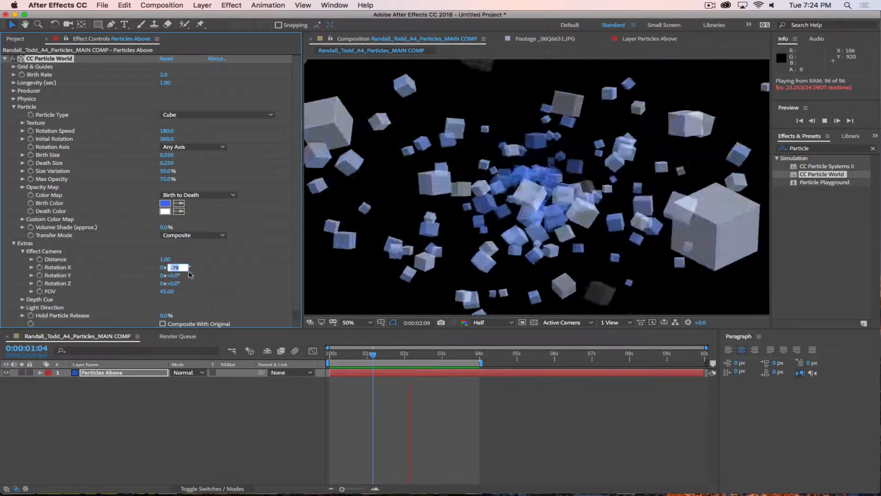
pyautogui.click(171, 267)
pyautogui.write('90')
pyautogui.press('Return')
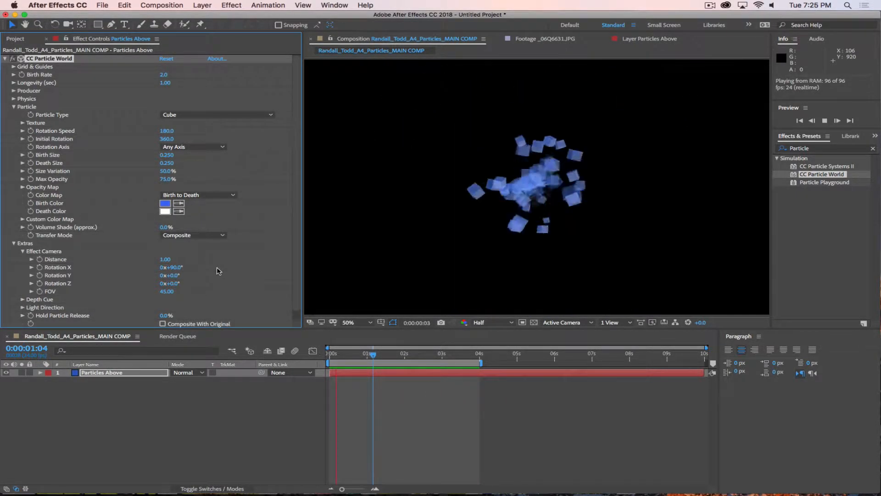
# Step: Test Effect Camera Distance values and a FOV of 10, then restore Distance 1.00
pyautogui.moveTo(165, 259); pyautogui.dragTo(238, 266)
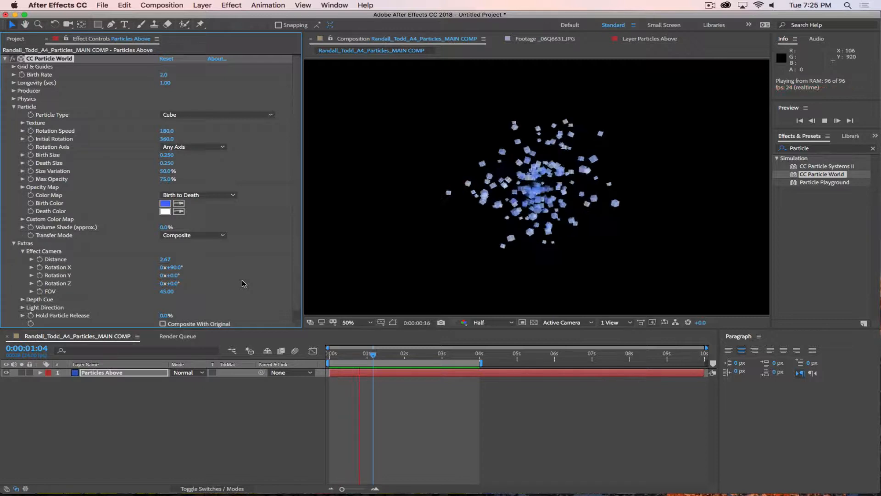
pyautogui.click(167, 259)
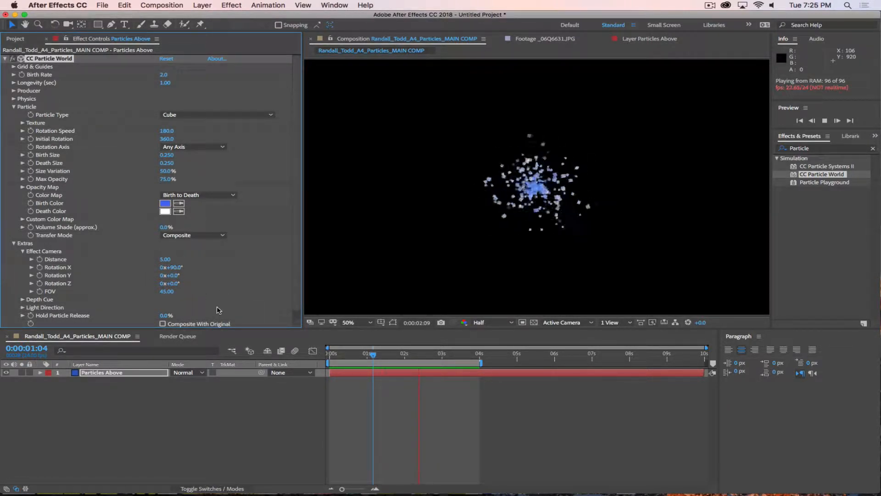
pyautogui.write('0')
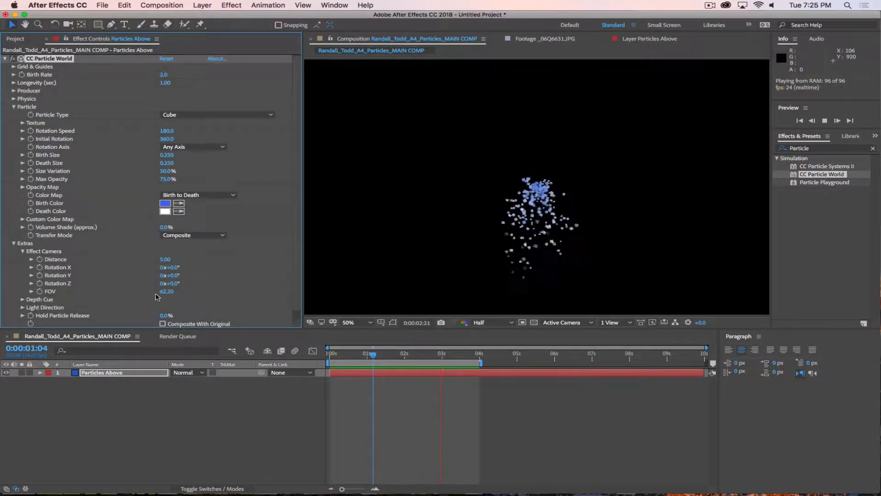
pyautogui.click(166, 291)
pyautogui.write('10')
pyautogui.press('Return')
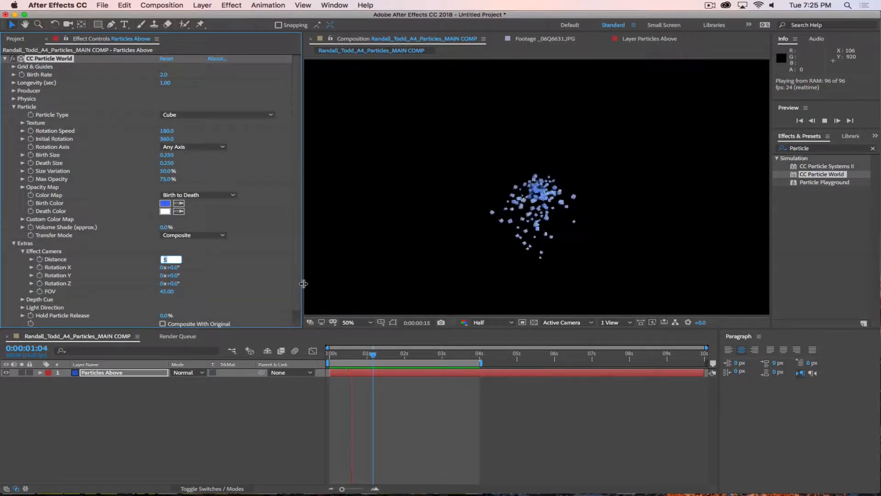
pyautogui.press('Return')
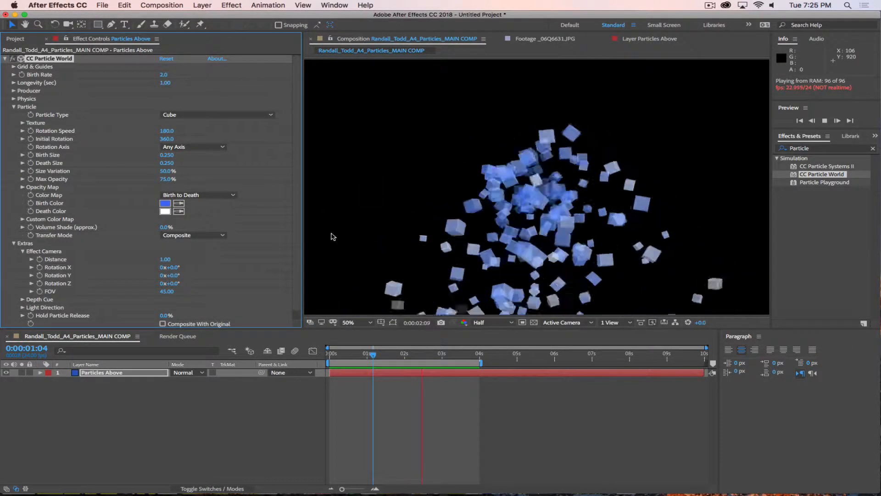
# Step: Set the viewer magnification to Fit
pyautogui.click(363, 323)
pyautogui.click(353, 165)
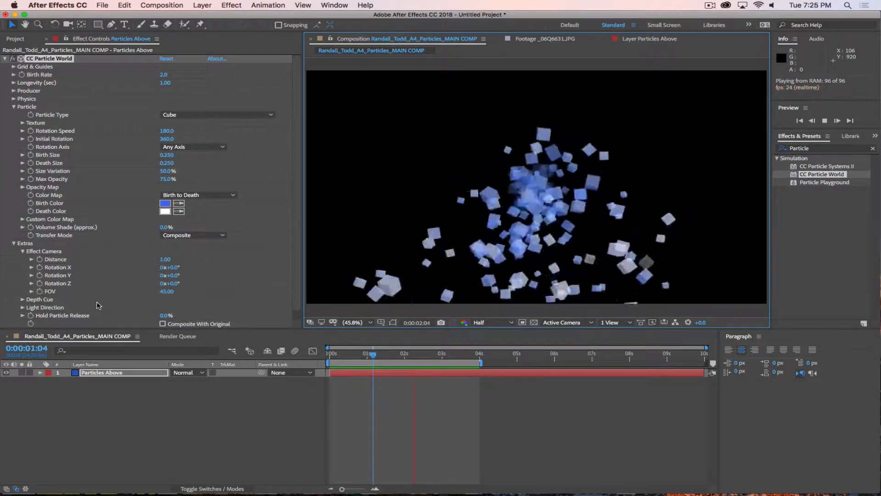
pyautogui.scroll(-1, 97, 303)
# Step: Check the Depth Cue settings, keeping the type at None, and stop the preview
pyautogui.click(23, 291)
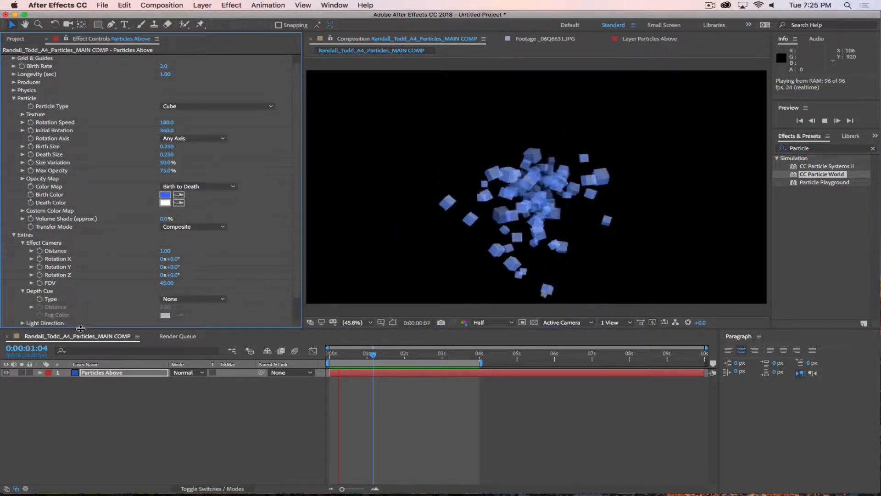
pyautogui.click(183, 299)
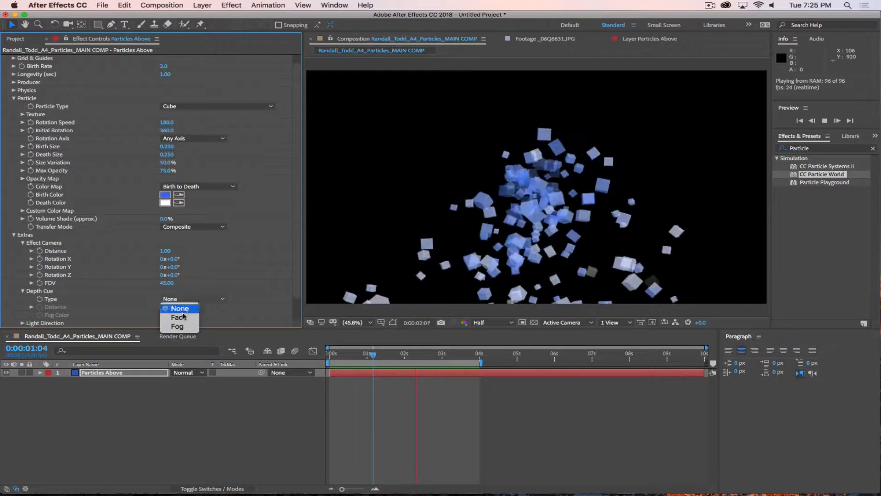
pyautogui.click(212, 279)
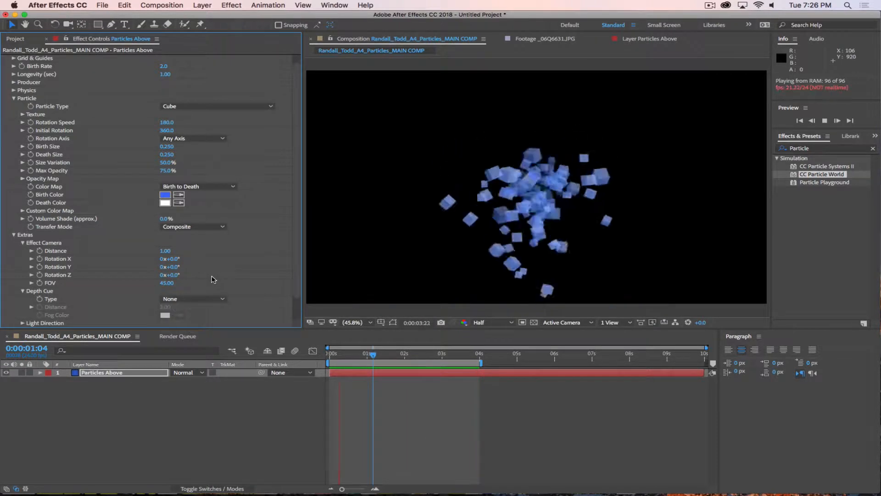
pyautogui.press('space')
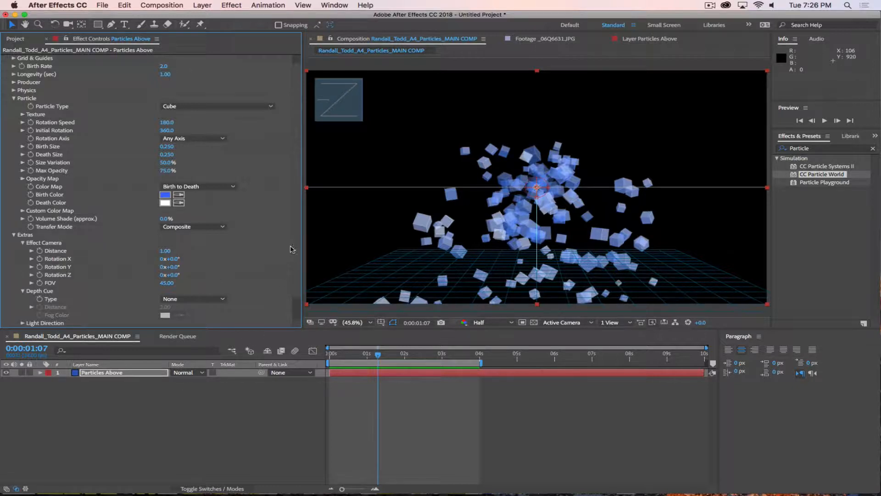
# Step: Set the Producer's Radius Z to 2.975 and move the playhead to 0:00:02:01
pyautogui.scroll(2, 293, 249)
pyautogui.click(14, 91)
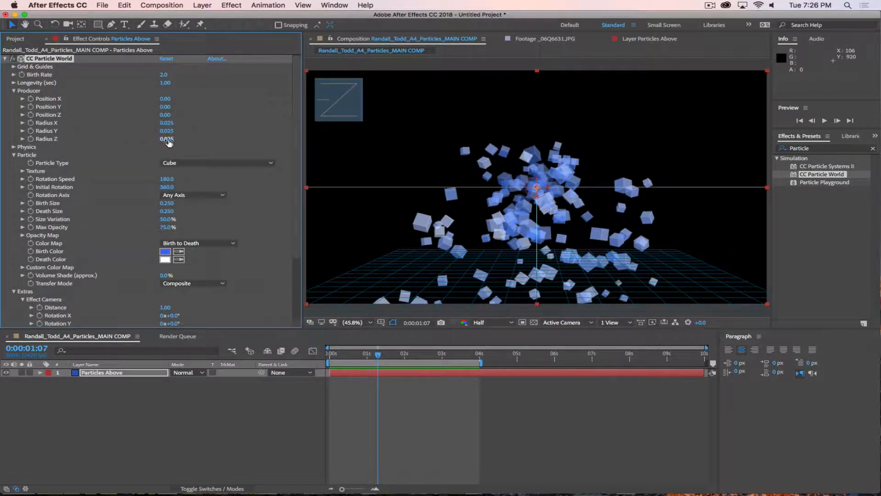
pyautogui.moveTo(166, 138); pyautogui.dragTo(373, 187)
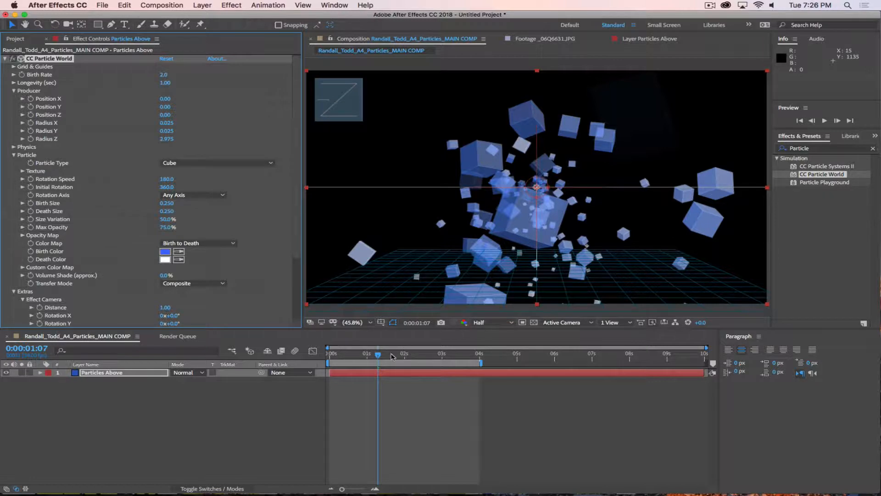
pyautogui.moveTo(378, 354); pyautogui.dragTo(410, 351)
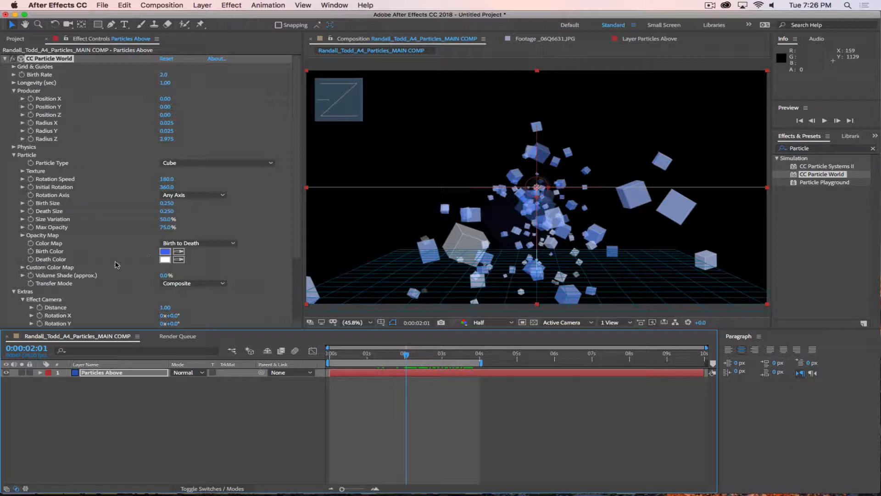
# Step: Test Depth Cue Type Fade and Fog with a slightly larger distance, then revert to None
pyautogui.scroll(-5, 299, 224)
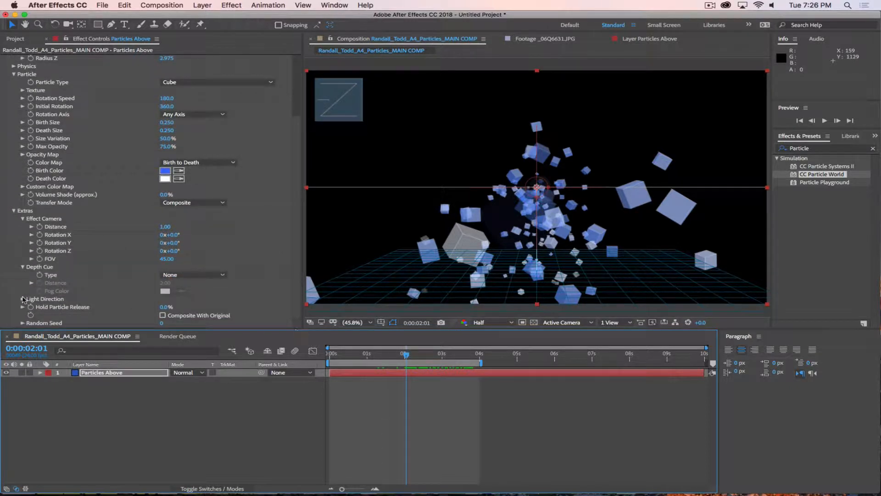
pyautogui.click(179, 275)
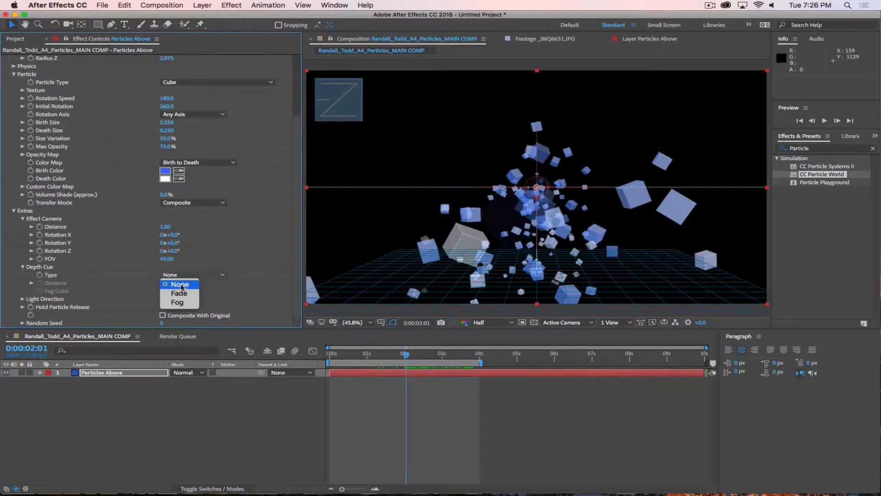
pyautogui.click(180, 297)
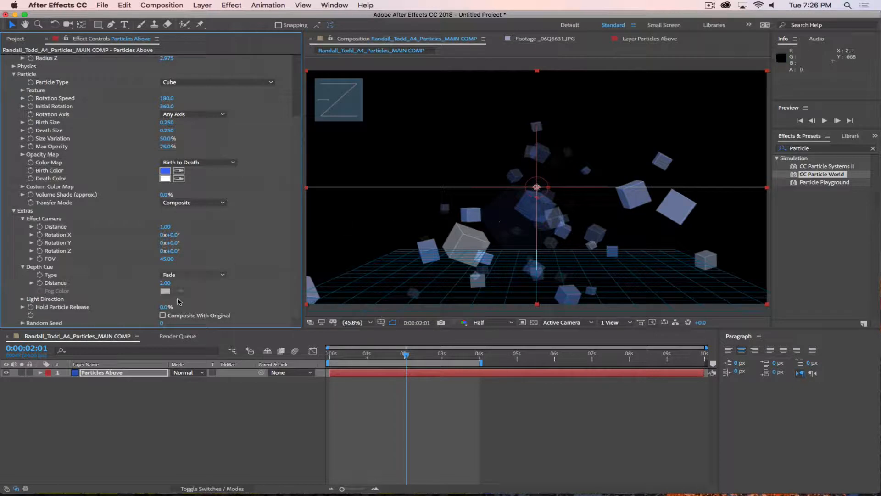
pyautogui.moveTo(168, 283); pyautogui.dragTo(249, 279)
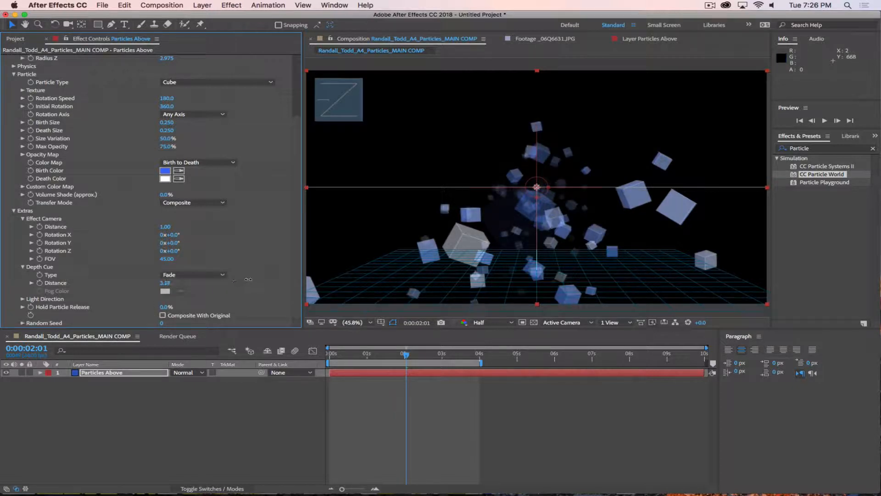
pyautogui.click(184, 277)
pyautogui.click(178, 302)
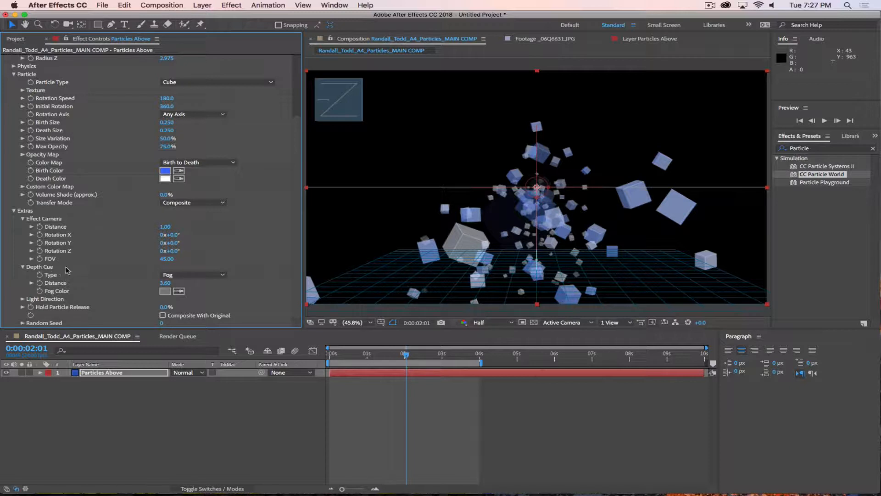
pyautogui.click(201, 274)
pyautogui.click(185, 281)
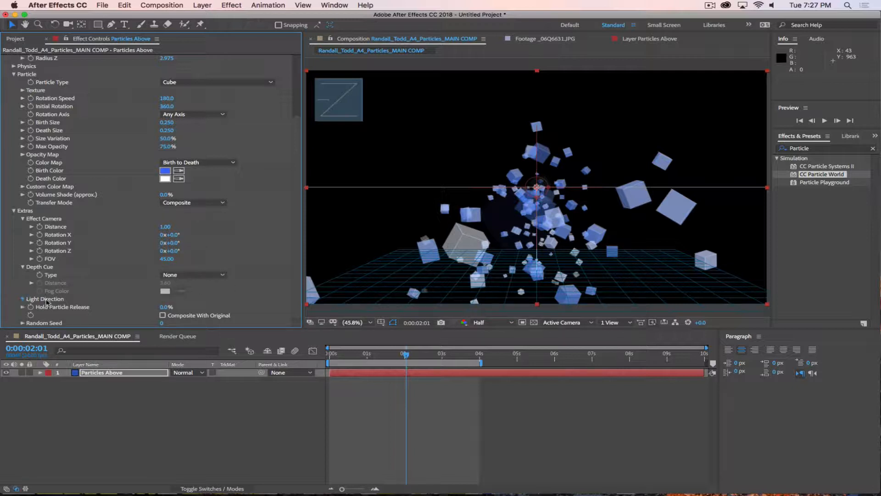
# Step: Expand Light Direction to show its values -0.577, 0.577, 0.577
pyautogui.click(22, 299)
pyautogui.scroll(-2, 273, 268)
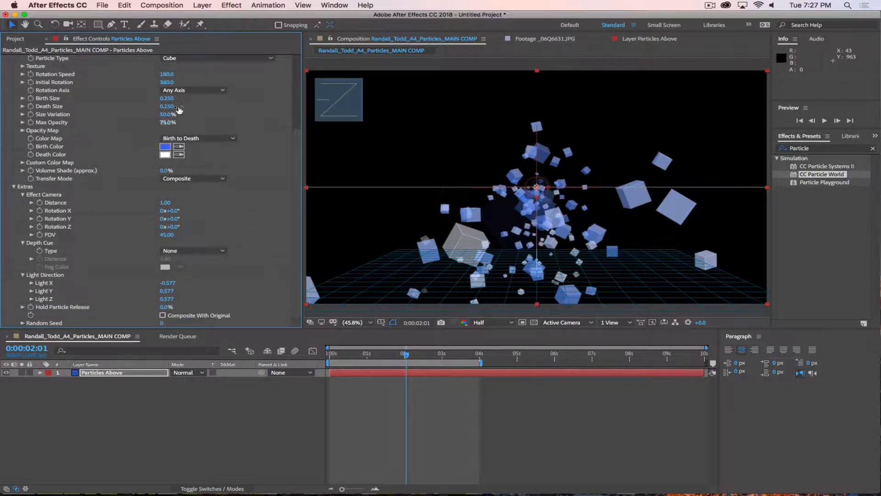
pyautogui.scroll(1, 206, 115)
pyautogui.click(213, 73)
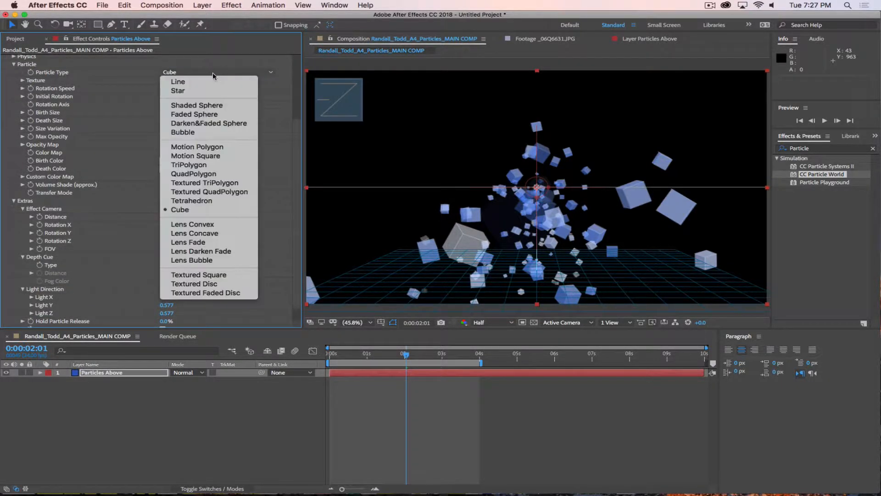
pyautogui.click(203, 204)
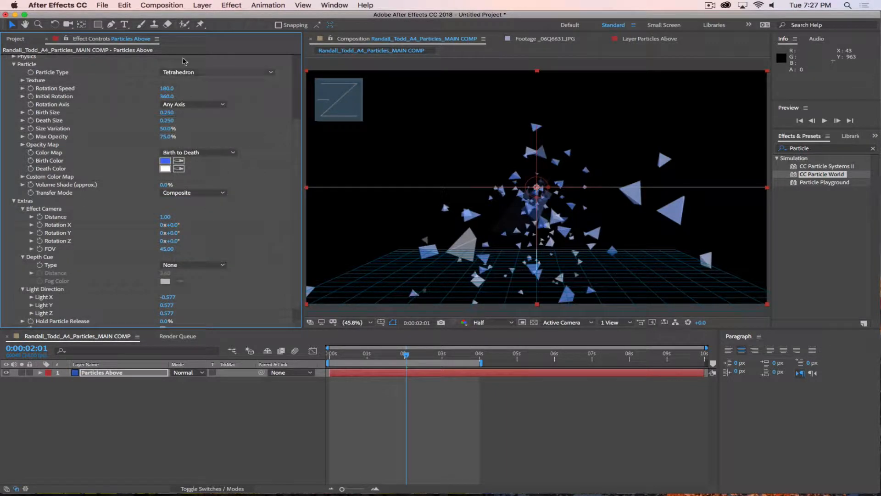
pyautogui.click(184, 73)
pyautogui.click(201, 209)
pyautogui.scroll(-1, 253, 242)
pyautogui.moveTo(167, 283)
pyautogui.mouseDown()
pyautogui.moveTo(467, 282)
pyautogui.moveTo(82, 274)
pyautogui.moveTo(203, 268)
pyautogui.mouseUp()
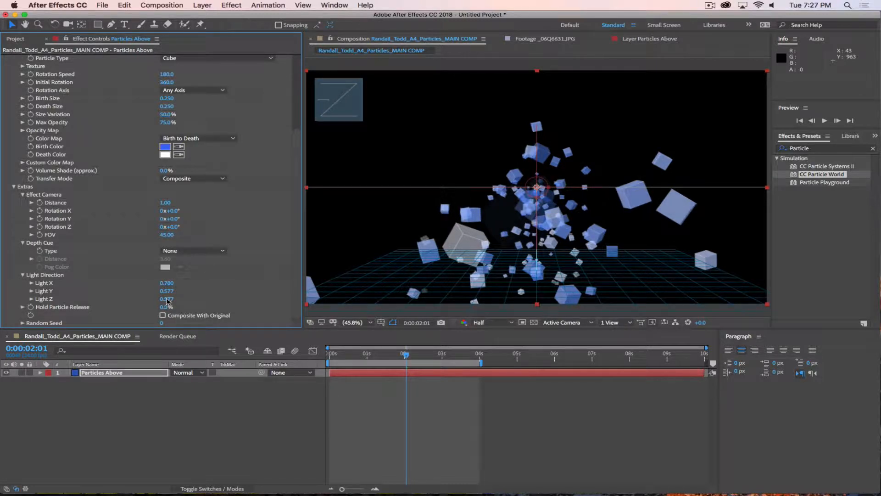
pyautogui.moveTo(167, 291)
pyautogui.mouseDown()
pyautogui.moveTo(74, 282)
pyautogui.moveTo(85, 280)
pyautogui.mouseUp()
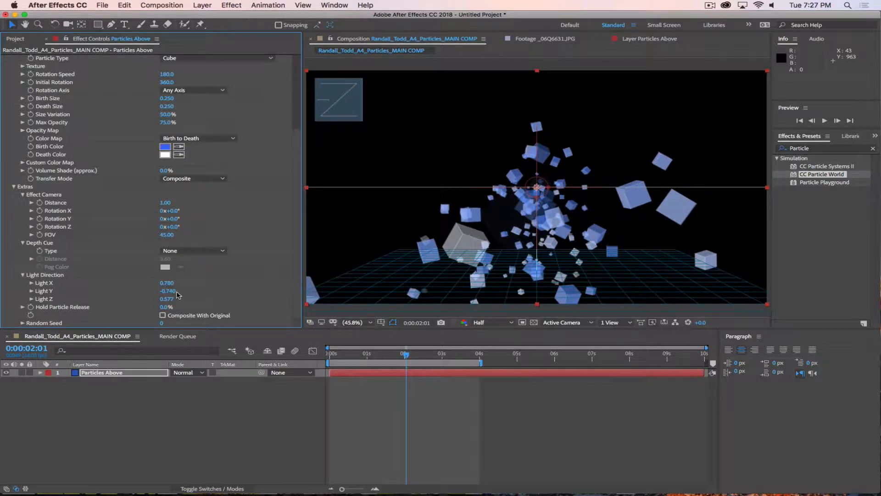
pyautogui.moveTo(166, 299)
pyautogui.mouseDown()
pyautogui.moveTo(250, 302)
pyautogui.moveTo(122, 291)
pyautogui.moveTo(204, 290)
pyautogui.moveTo(182, 291)
pyautogui.mouseUp()
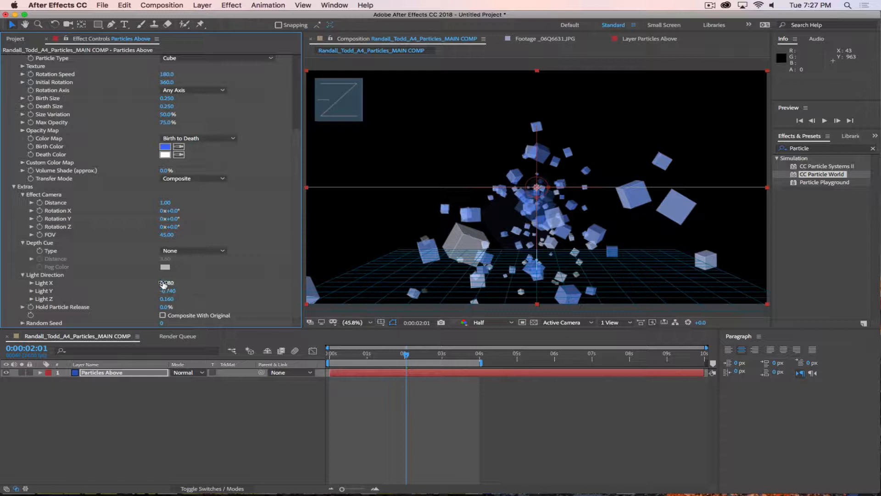
pyautogui.press('super+z')
pyautogui.press('super+z')
pyautogui.press('super+z')
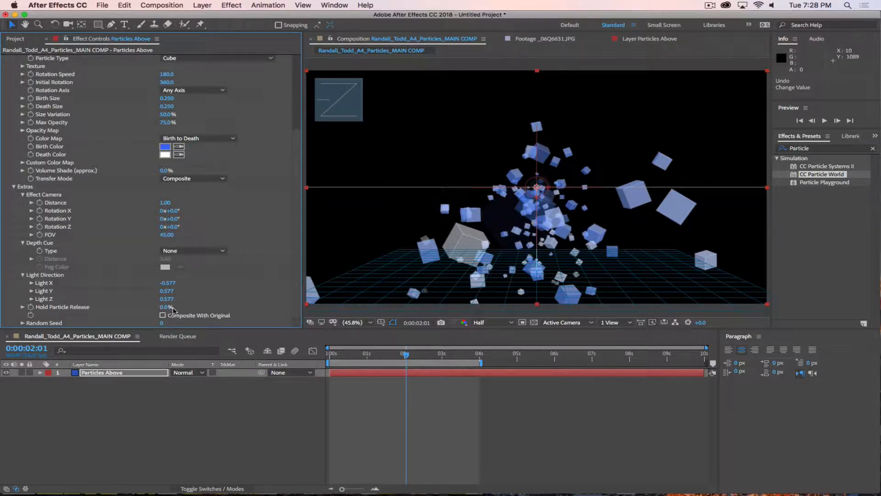
# Step: Reset CC Particle World to its defaults and change Particle Type to Cube
pyautogui.moveTo(166, 307); pyautogui.dragTo(188, 305)
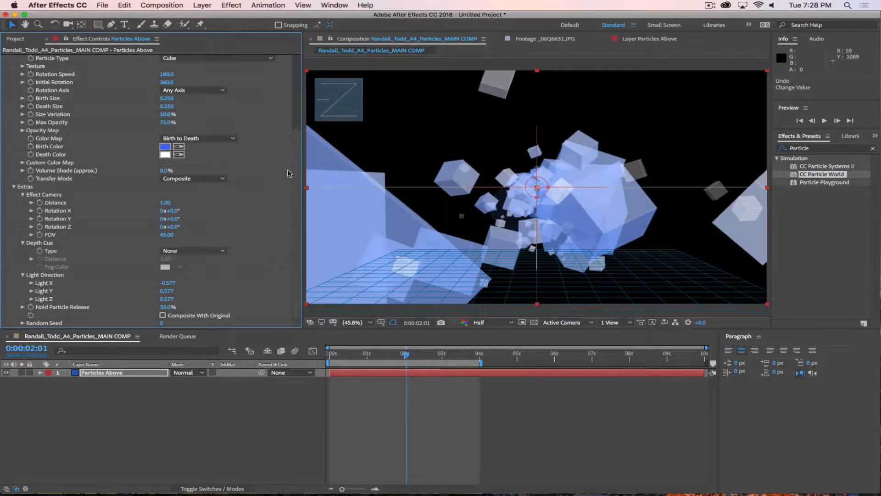
pyautogui.scroll(5, 290, 133)
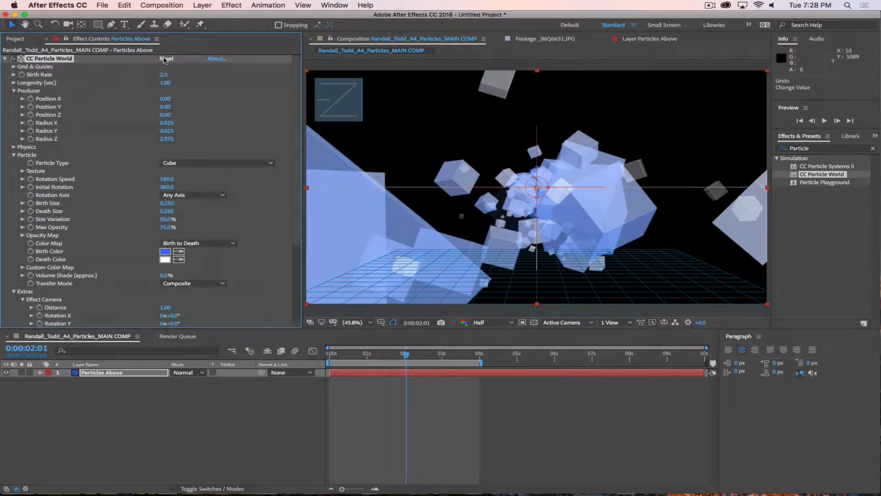
pyautogui.click(166, 59)
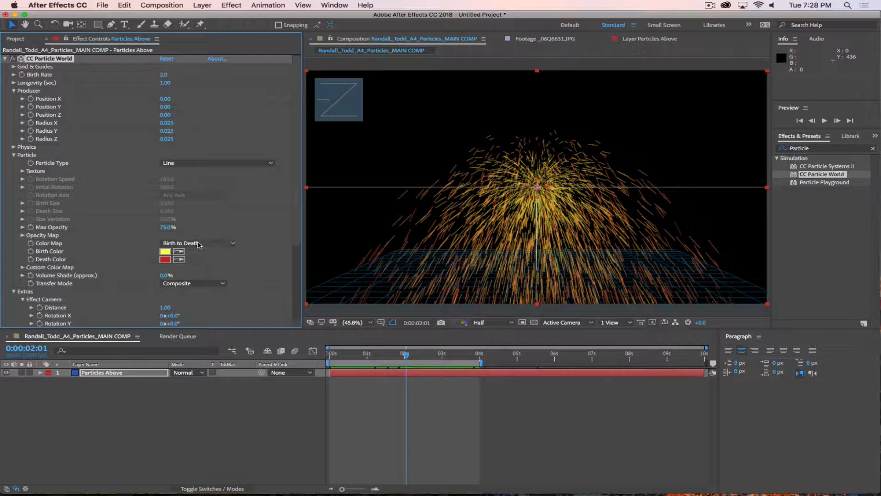
pyautogui.click(207, 163)
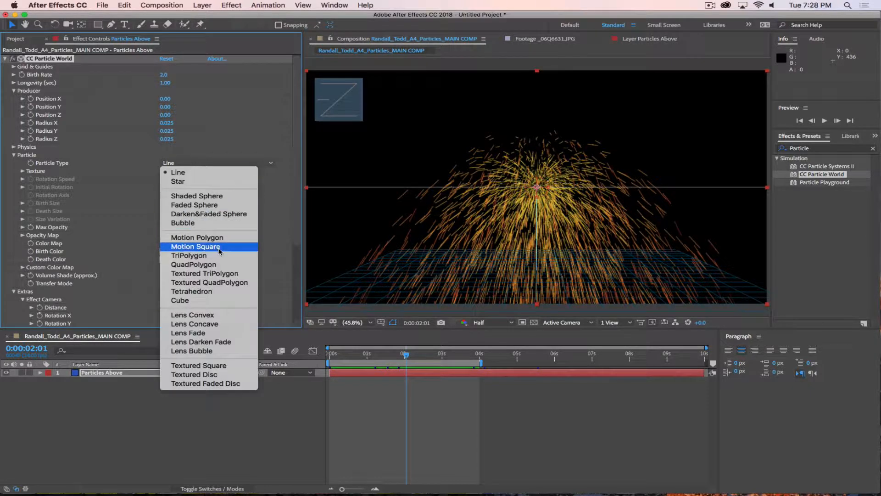
pyautogui.click(183, 300)
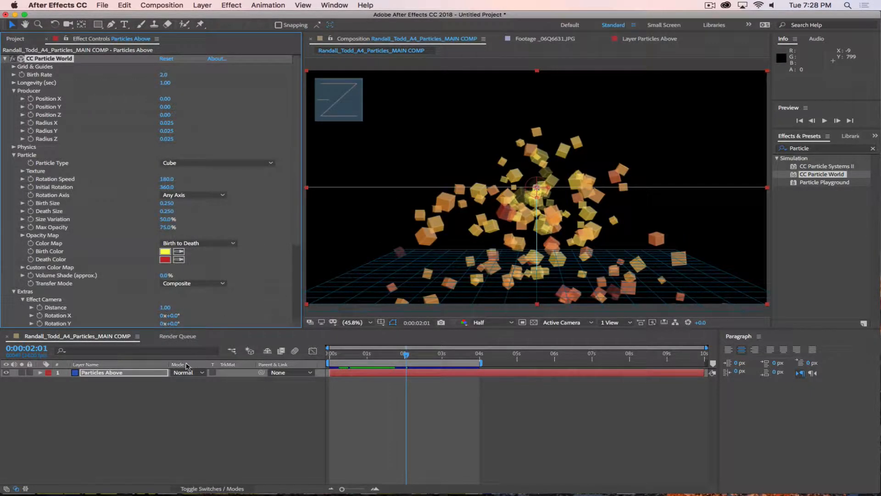
pyautogui.scroll(-5, 290, 321)
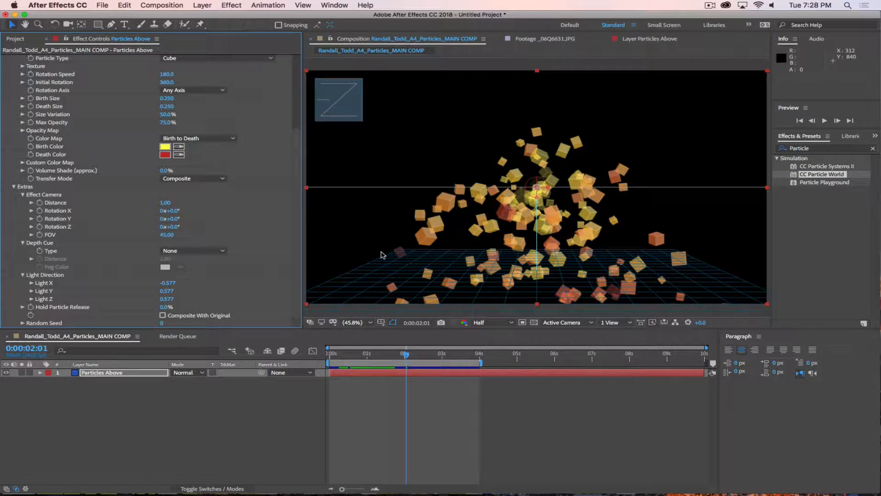
# Step: Set Hold Particle Release to 25% and preview the cube burst from the start
pyautogui.click(166, 306)
pyautogui.write('20')
pyautogui.press('Return')
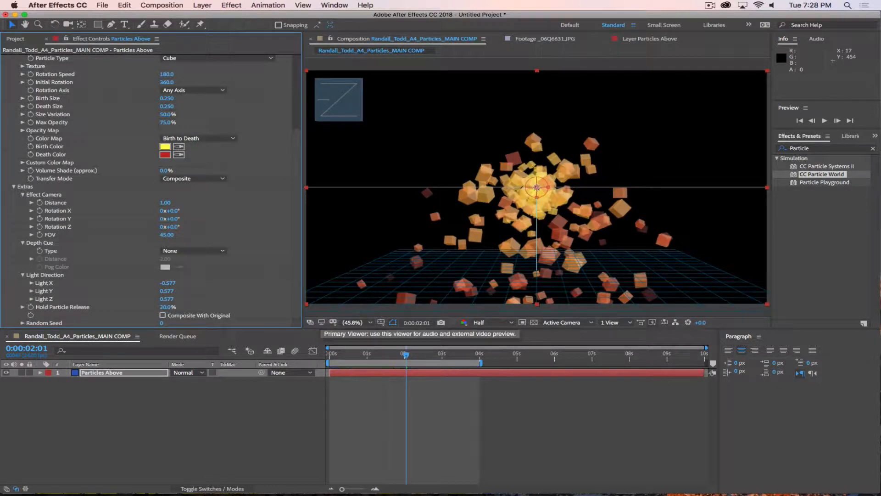
pyautogui.click(167, 307)
pyautogui.write('25')
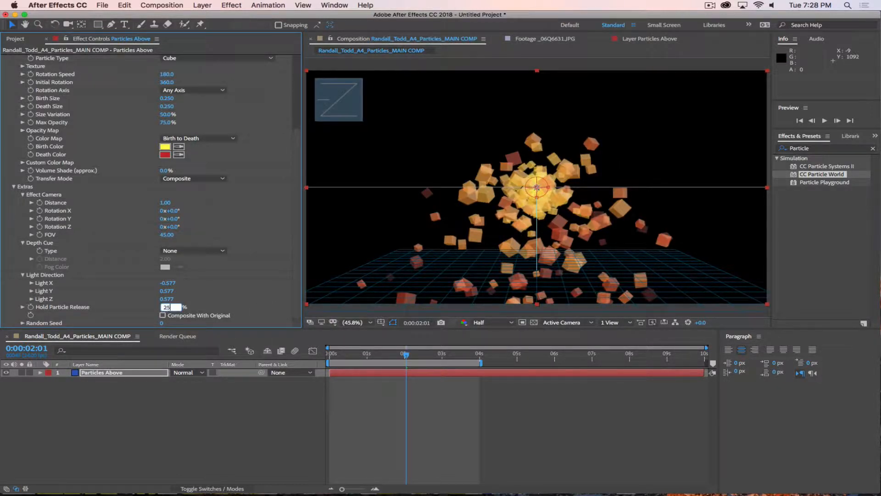
pyautogui.press('Return')
pyautogui.click(123, 413)
pyautogui.press('space')
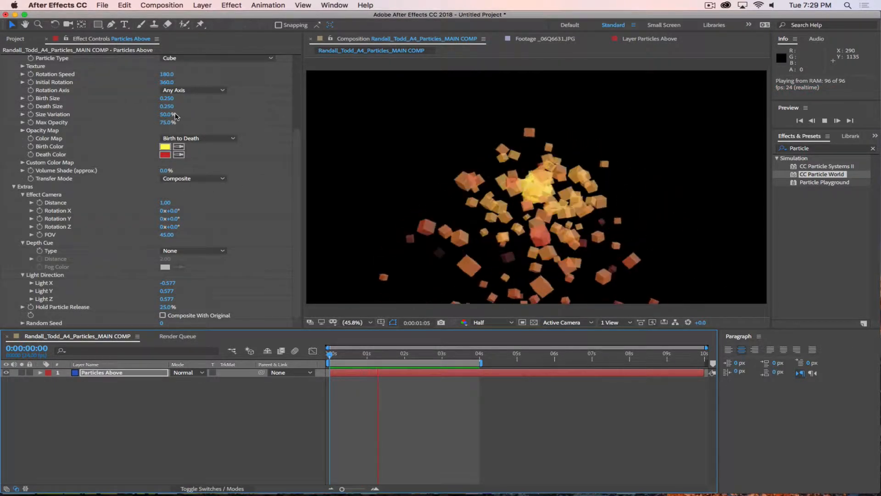
# Step: Set Birth Size to 0, Death Size to 0.15 and Hold Particle Release to 50%
pyautogui.click(167, 98)
pyautogui.write('0.1')
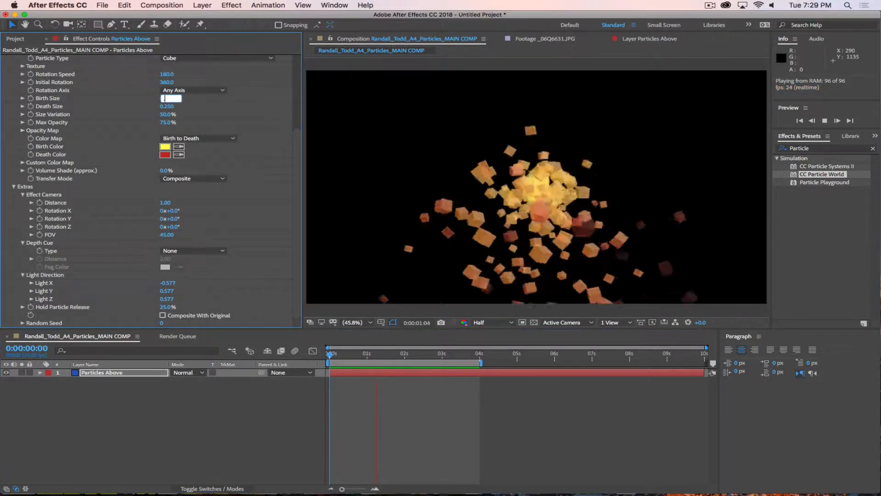
pyautogui.press('Return')
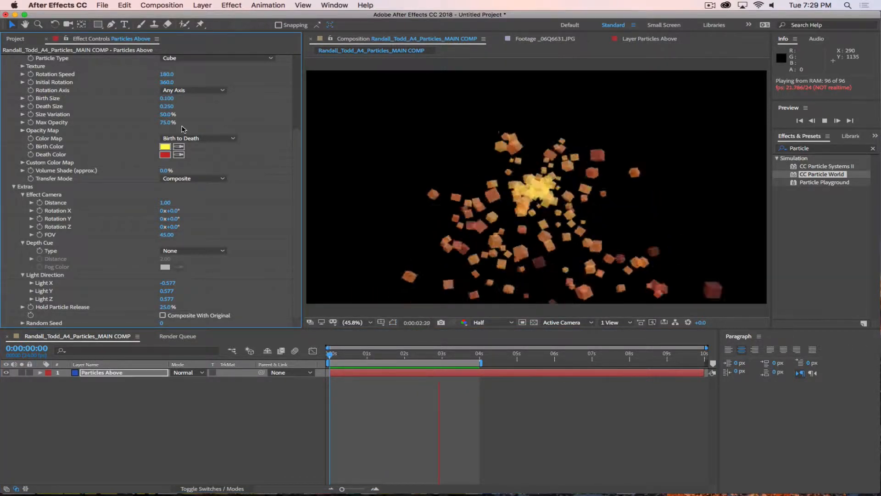
pyautogui.click(167, 106)
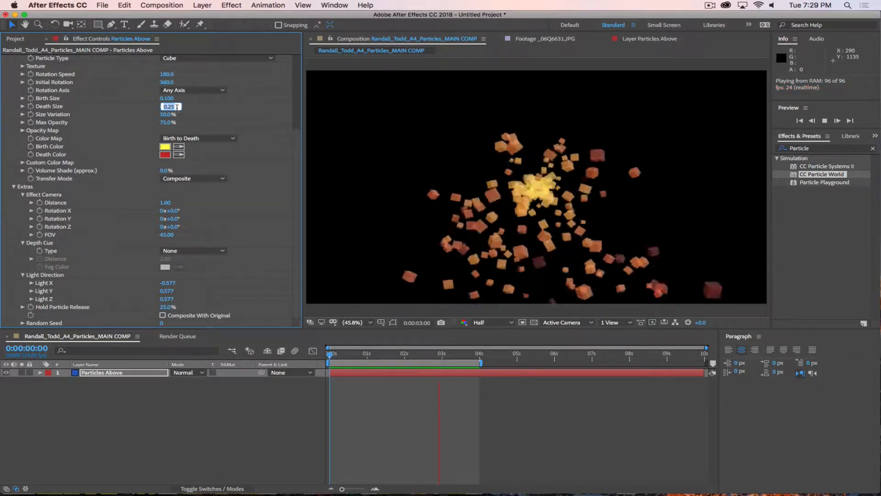
pyautogui.hotkey('shift', 'Tab')
pyautogui.write('0')
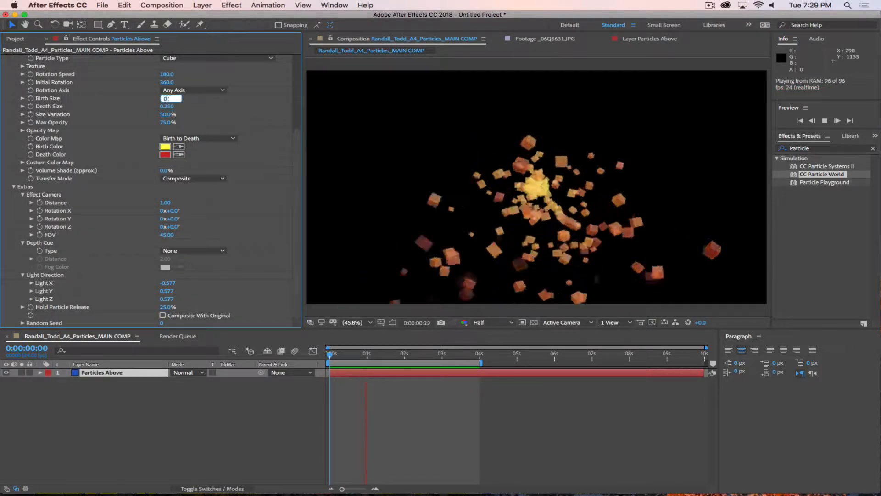
pyautogui.press('Return')
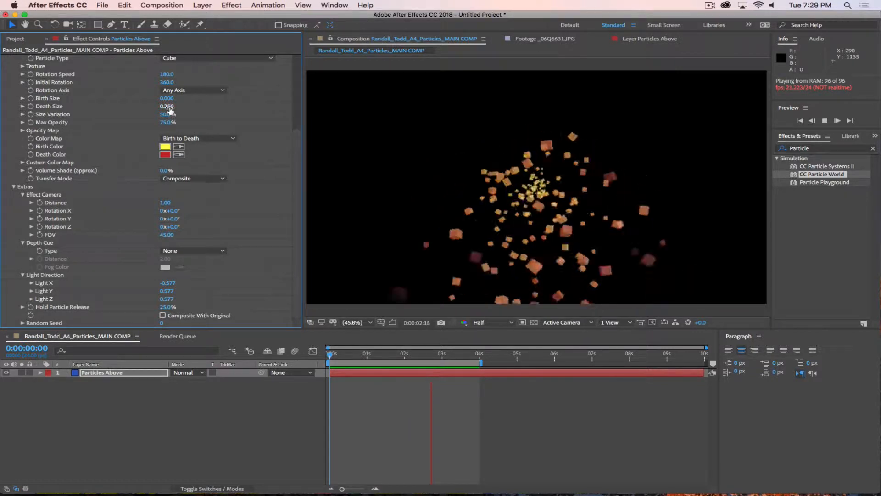
pyautogui.click(166, 106)
pyautogui.press('BackSpace')
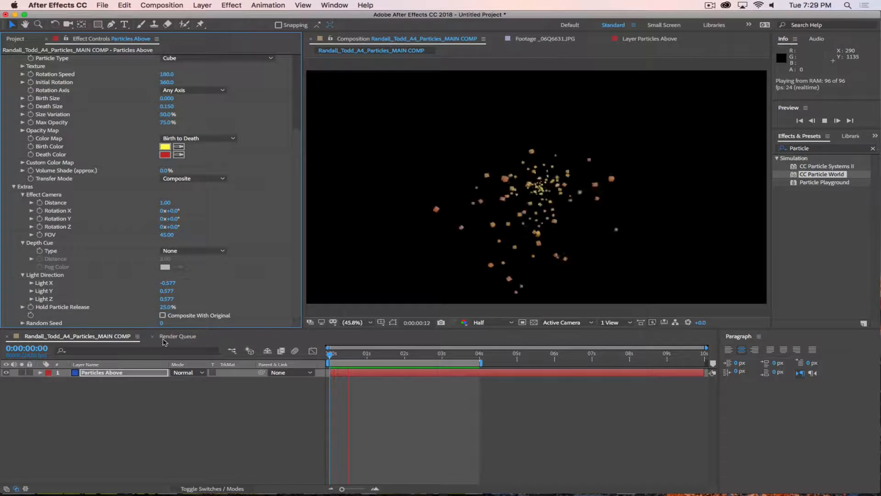
pyautogui.click(166, 306)
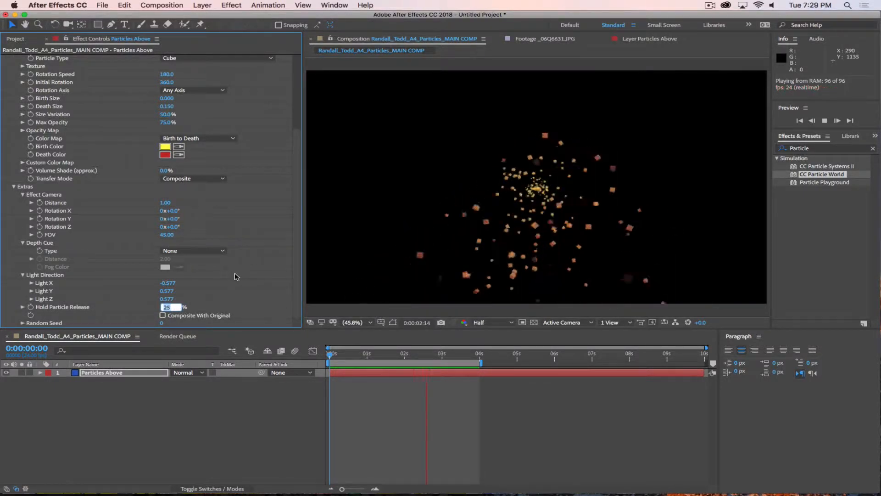
pyautogui.write('50')
pyautogui.press('Return')
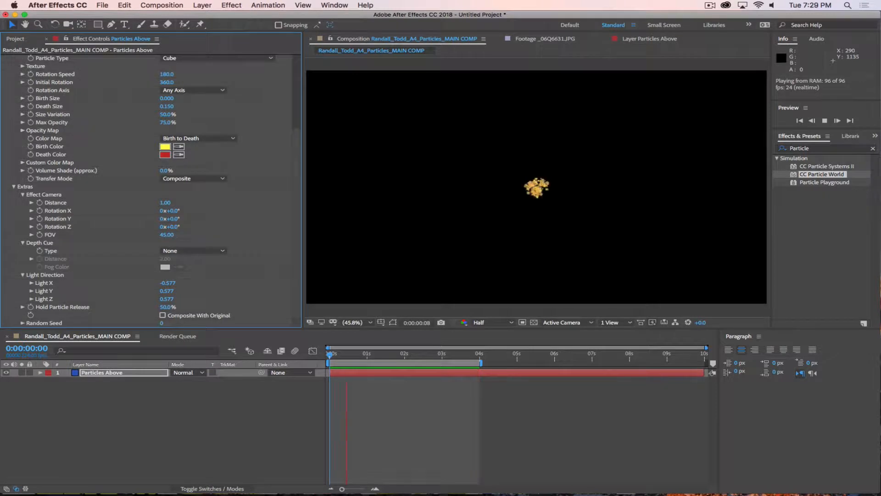
# Step: Set Hold Particle Release to 0% and enable Composite With Original
pyautogui.click(167, 306)
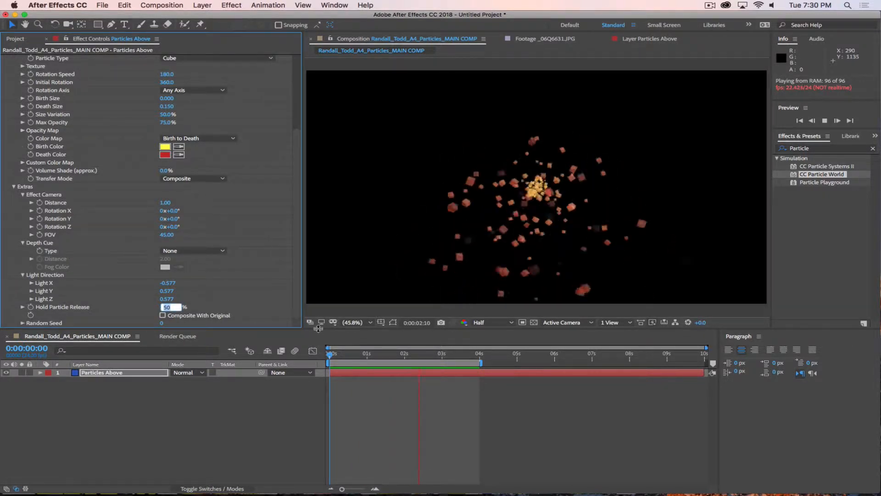
pyautogui.write('0')
pyautogui.press('Return')
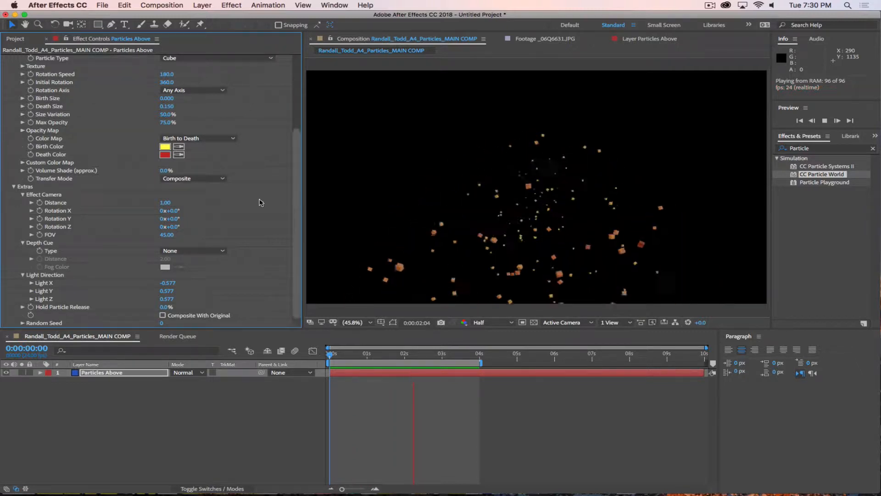
pyautogui.click(163, 316)
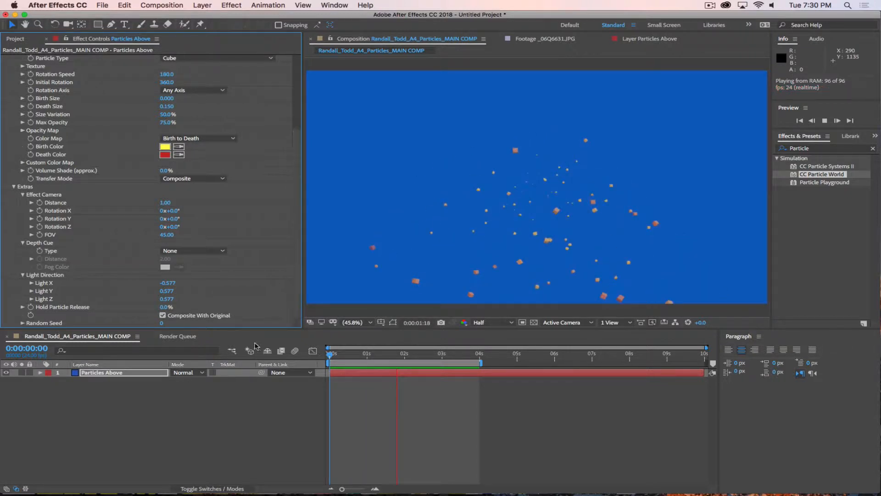
# Step: Stop the preview and try Random Seed values 10, 20, 60, 100 and 140
pyautogui.press('space')
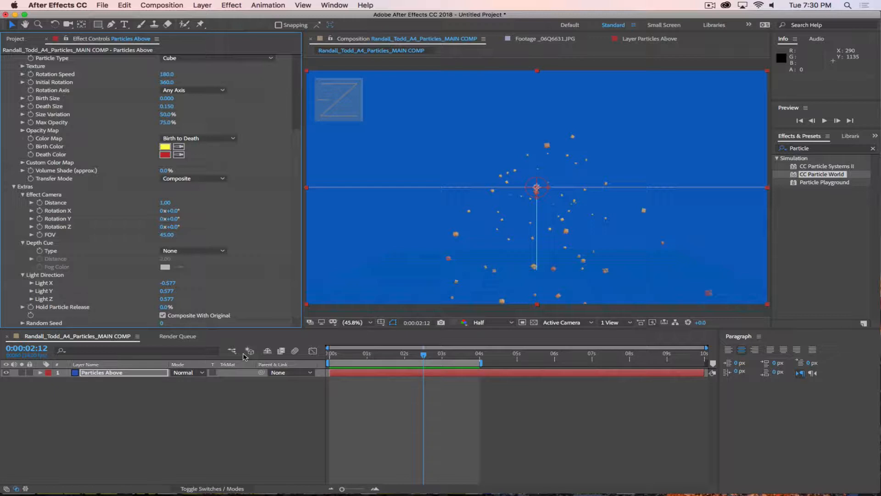
pyautogui.click(161, 323)
pyautogui.write('10')
pyautogui.press('Return')
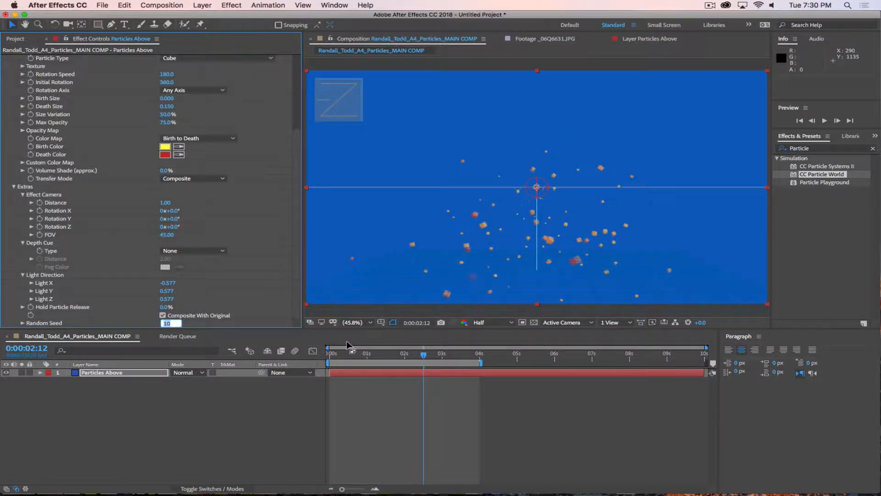
pyautogui.write('20')
pyautogui.press('Return')
pyautogui.write('60')
pyautogui.press('Return')
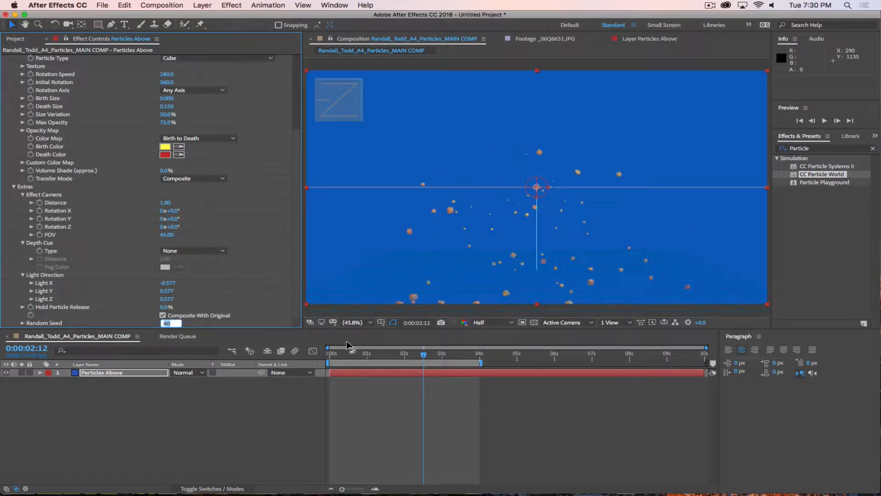
pyautogui.write('100')
pyautogui.press('Return')
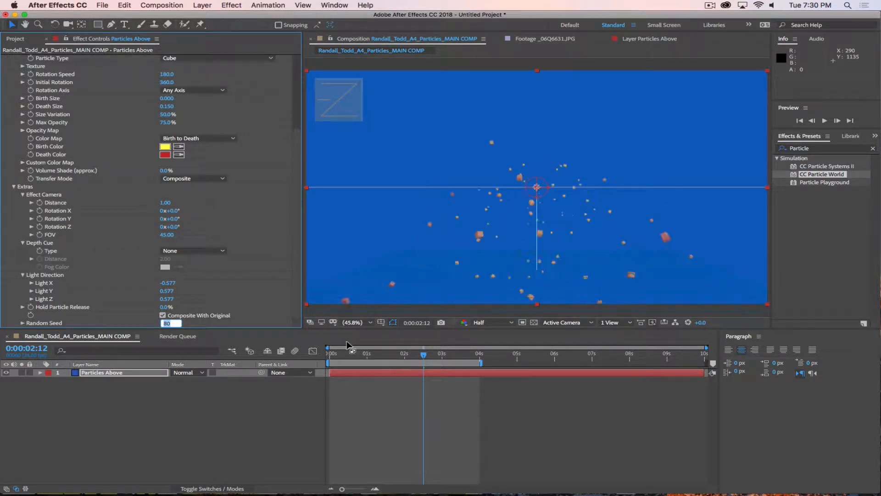
pyautogui.write('140')
pyautogui.press('Return')
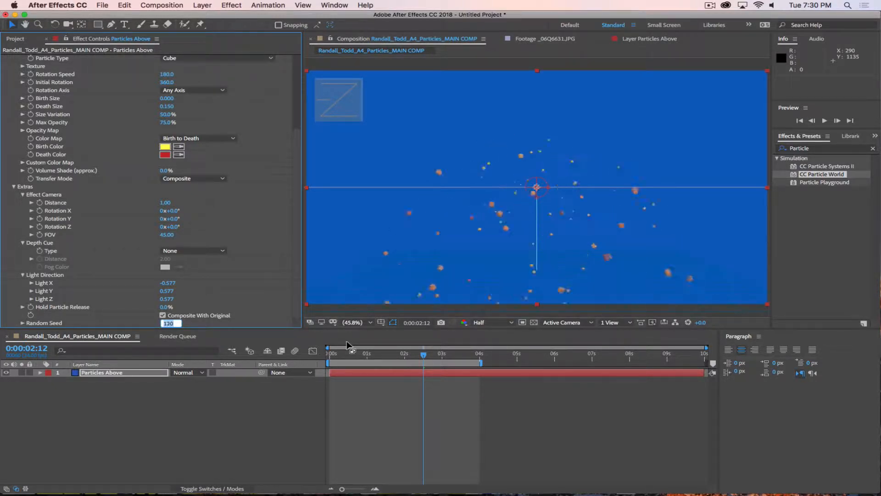
# Step: Settle on Random Seed 10 and duplicate the Particles Above layer with Cmd+D
pyautogui.hotkey('shift', 'Up')
pyautogui.hotkey('shift', 'Up')
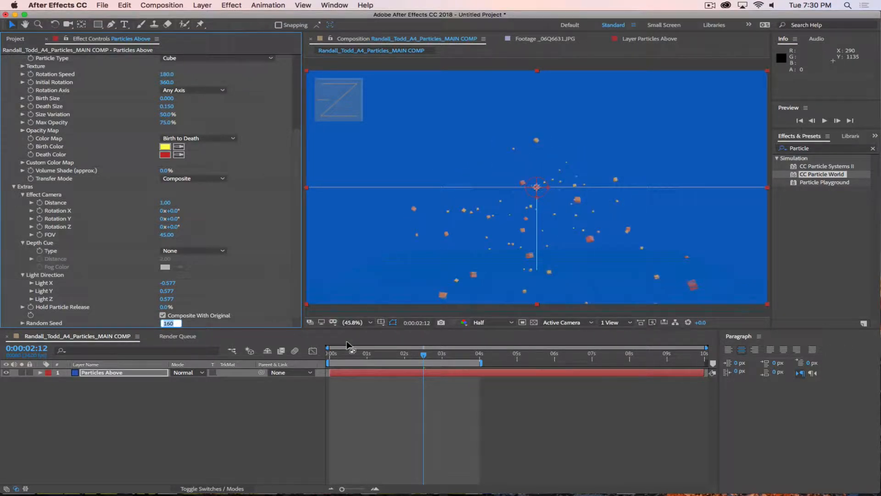
pyautogui.press('BackSpace')
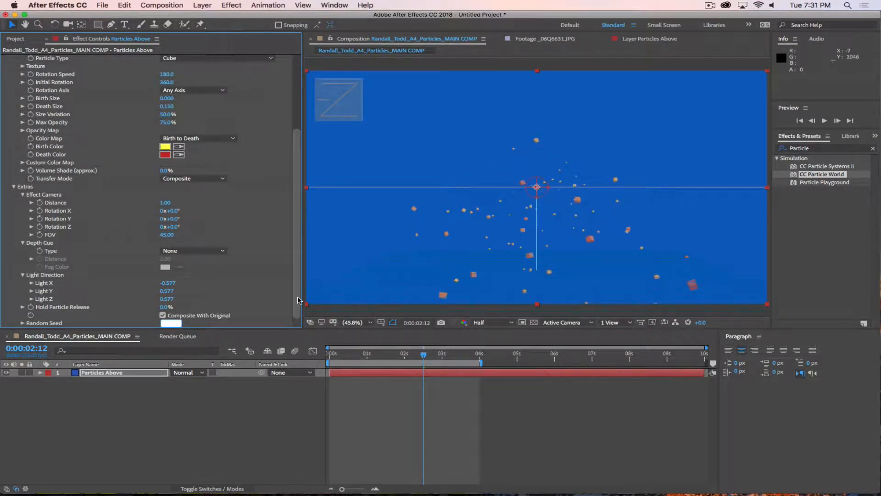
pyautogui.write('10')
pyautogui.press('Return')
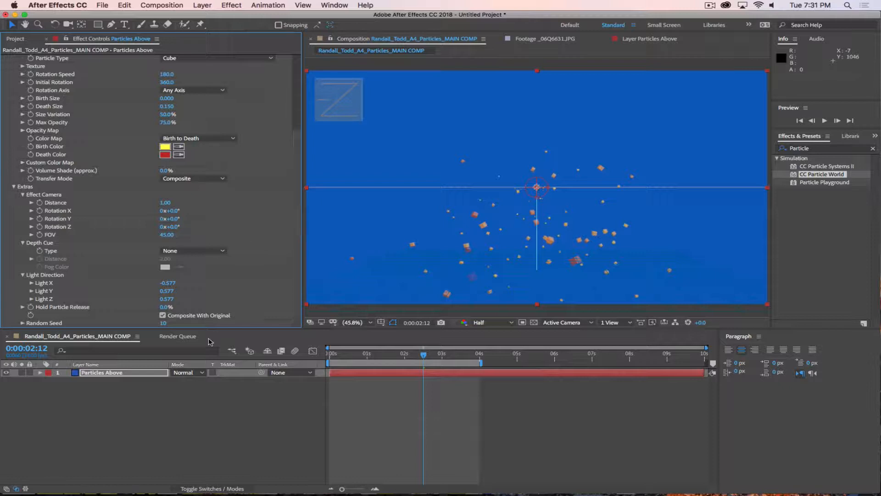
pyautogui.click(105, 379)
pyautogui.press('super+d')
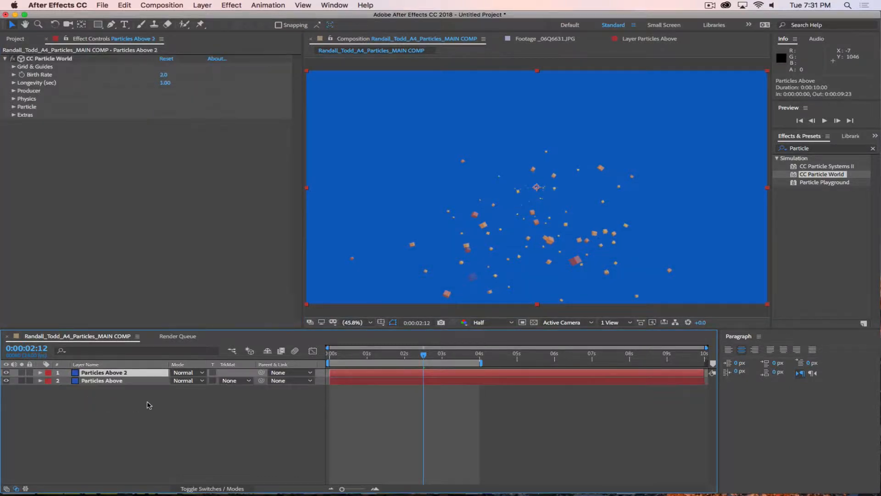
# Step: Give Particles Above 2 Random Seed 11 and turn off its Composite With Original
pyautogui.click(133, 425)
pyautogui.click(106, 372)
pyautogui.click(13, 115)
pyautogui.click(164, 163)
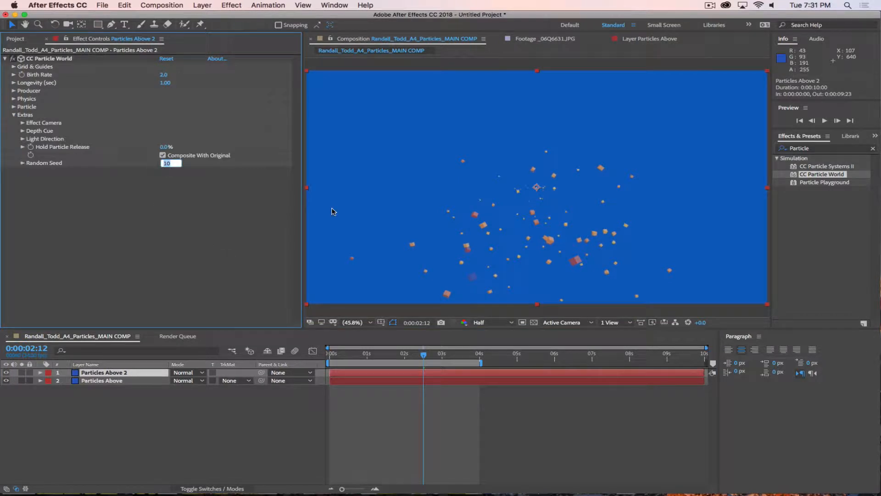
pyautogui.write('11')
pyautogui.press('Return')
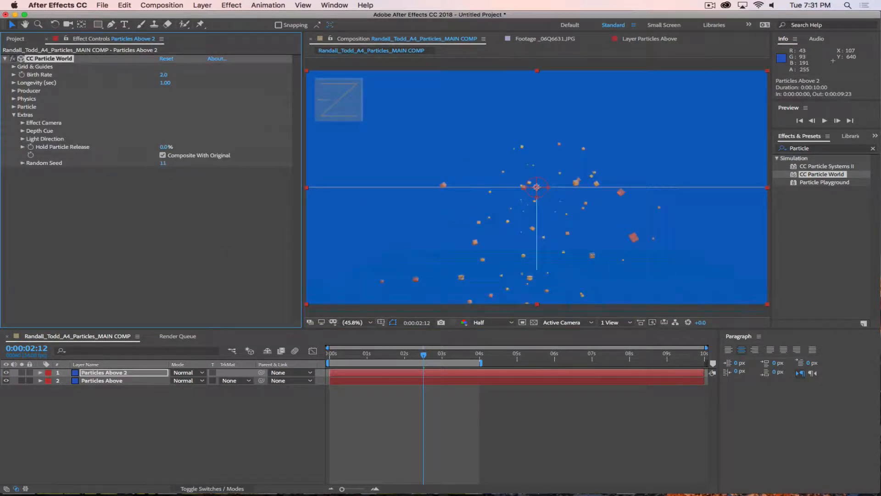
pyautogui.click(163, 155)
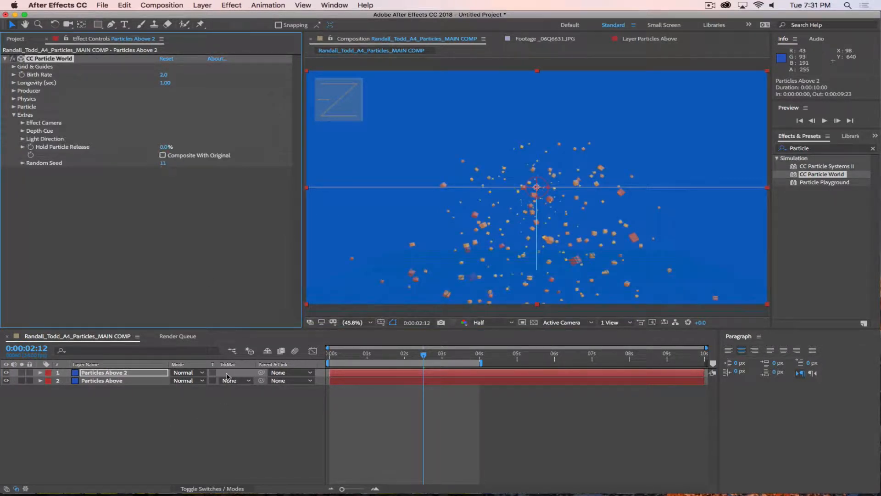
# Step: Turn off Composite With Original on Particles Above and preview both particle layers
pyautogui.click(122, 381)
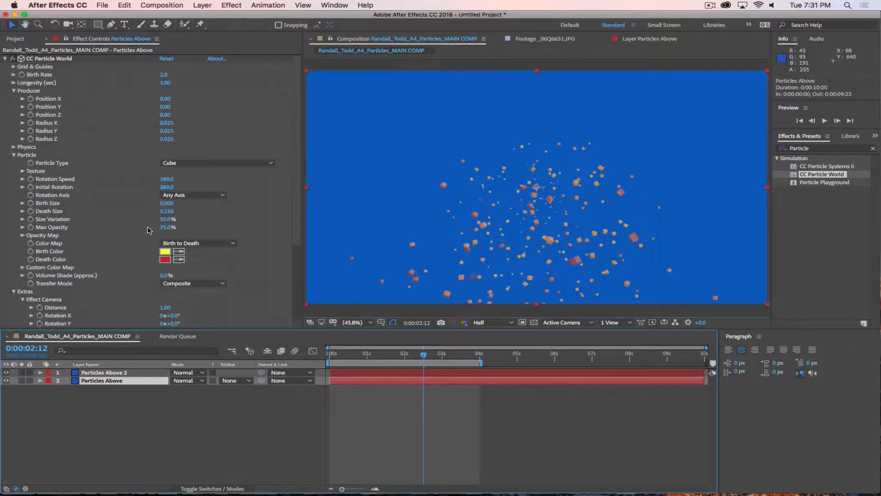
pyautogui.scroll(-5, 285, 213)
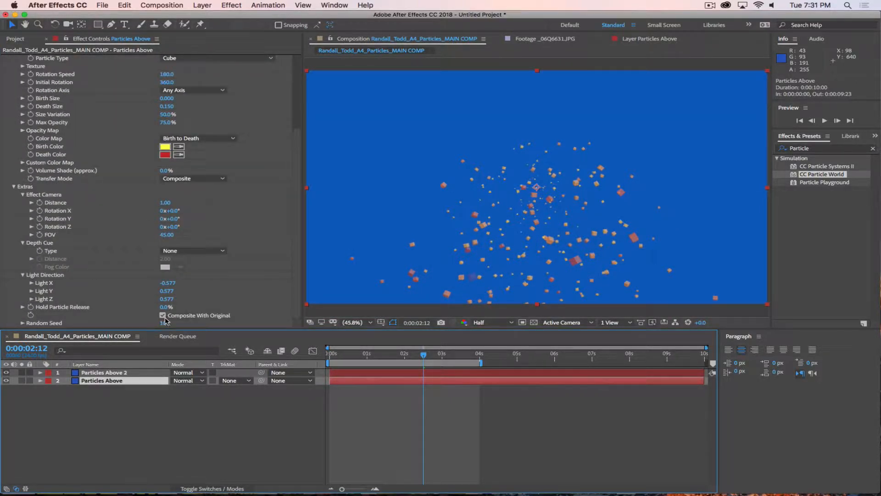
pyautogui.click(162, 316)
pyautogui.press('space')
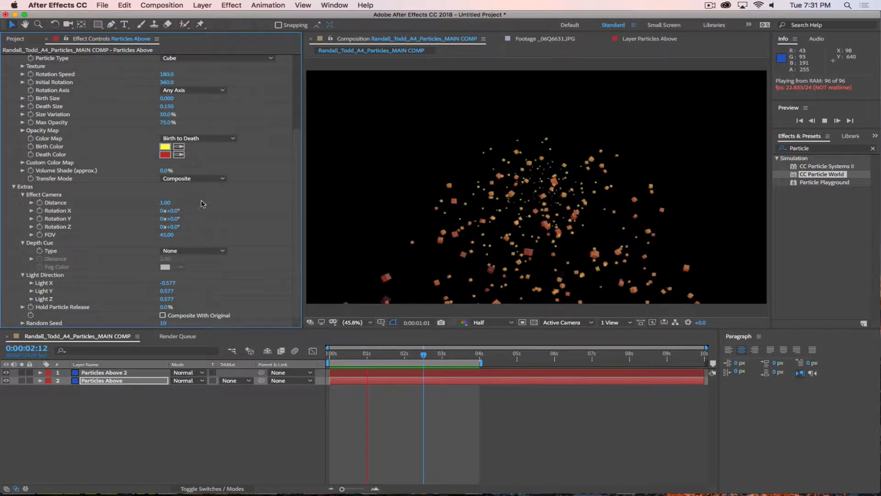
# Step: Raise the effect camera distance to 2.68 and switch Particle Type to Tetrahedron
pyautogui.moveTo(165, 203); pyautogui.dragTo(248, 203)
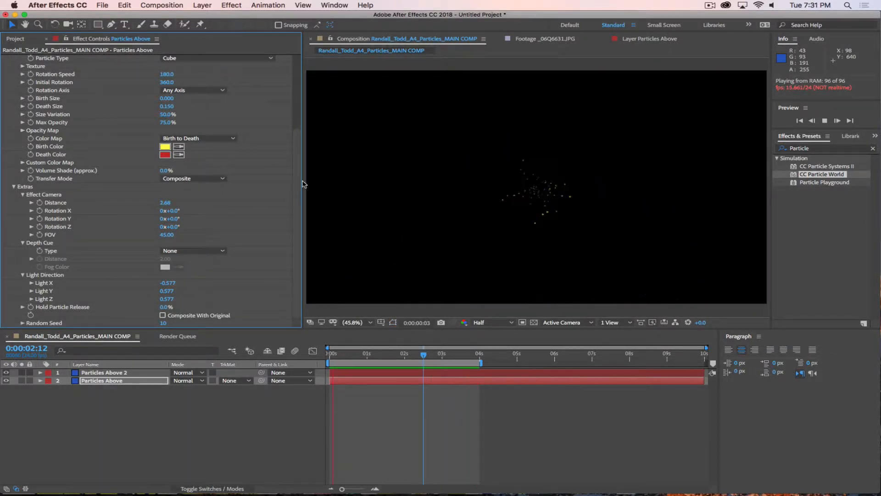
pyautogui.scroll(5, 297, 121)
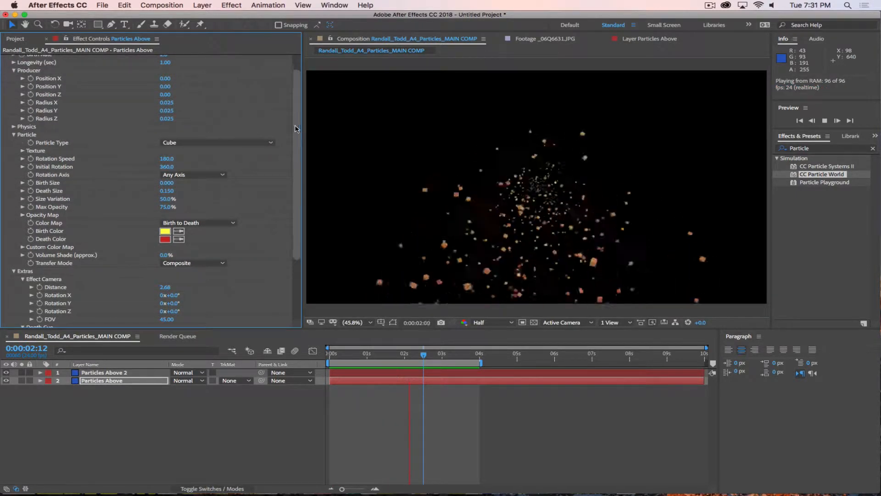
pyautogui.scroll(2, 140, 126)
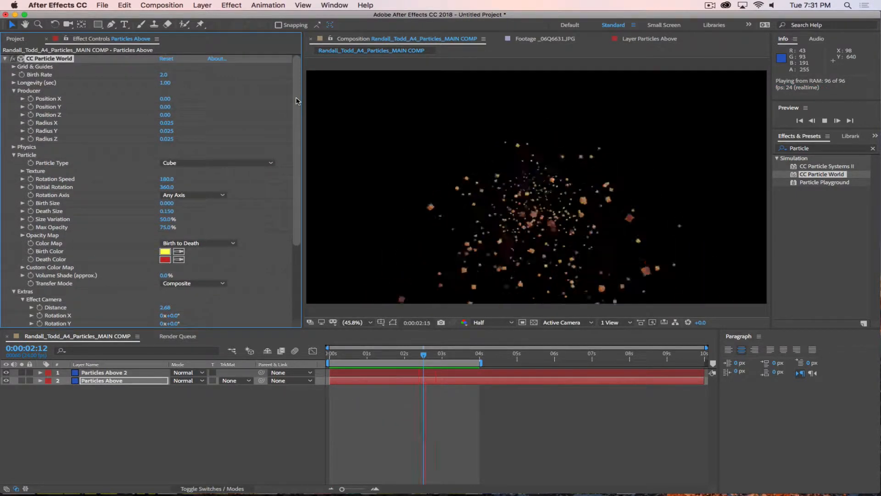
pyautogui.click(216, 163)
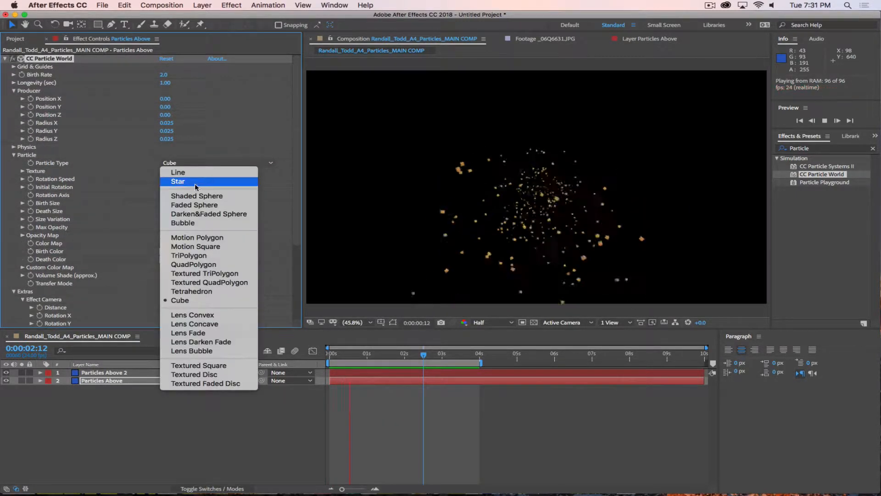
pyautogui.click(191, 291)
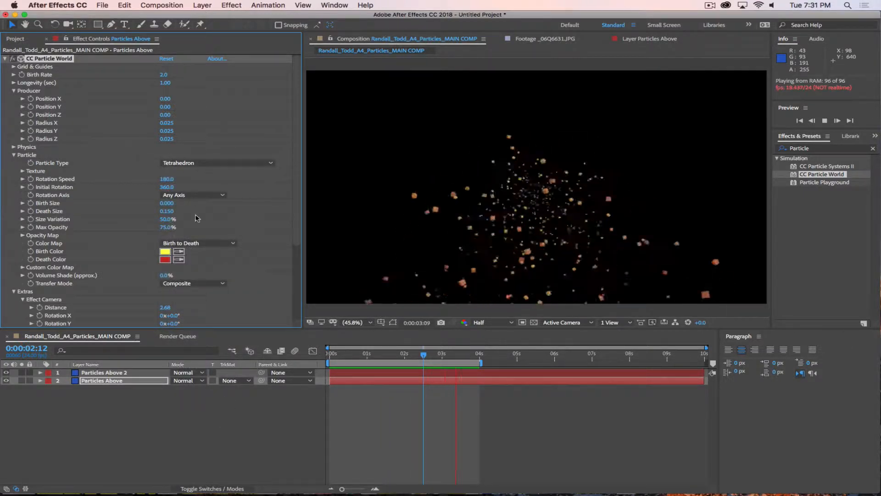
# Step: Set Birth Size to 0.25 and Death Size to 0.025
pyautogui.click(164, 203)
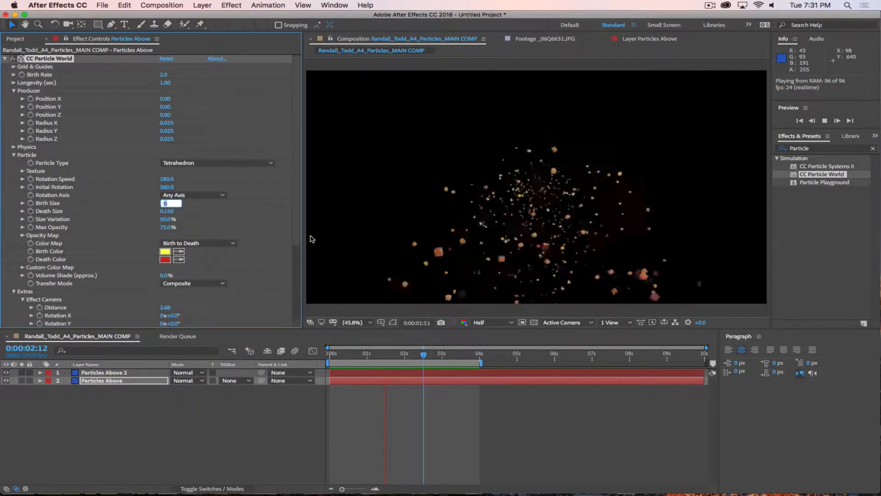
pyautogui.write('.25')
pyautogui.press('Return')
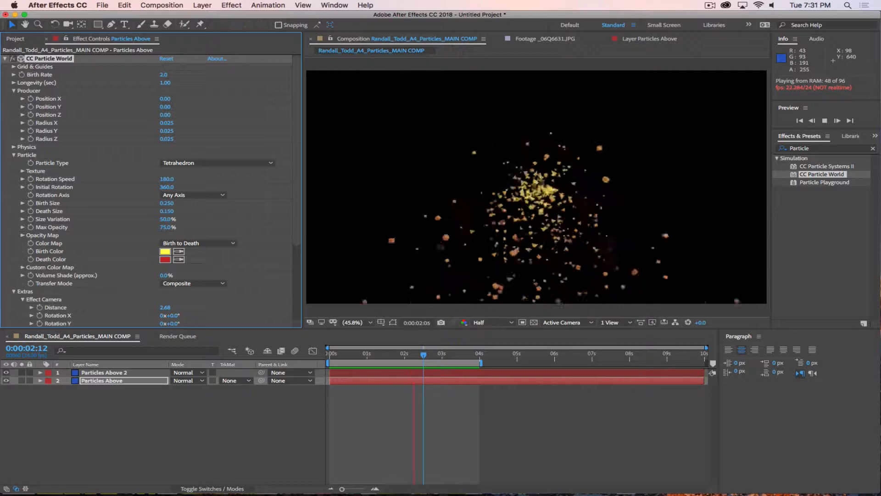
pyautogui.click(166, 211)
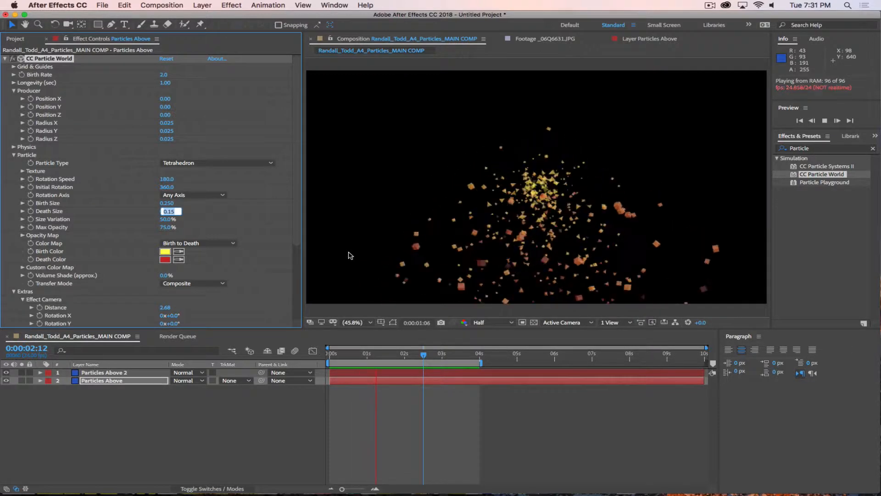
pyautogui.write('.025')
pyautogui.press('Return')
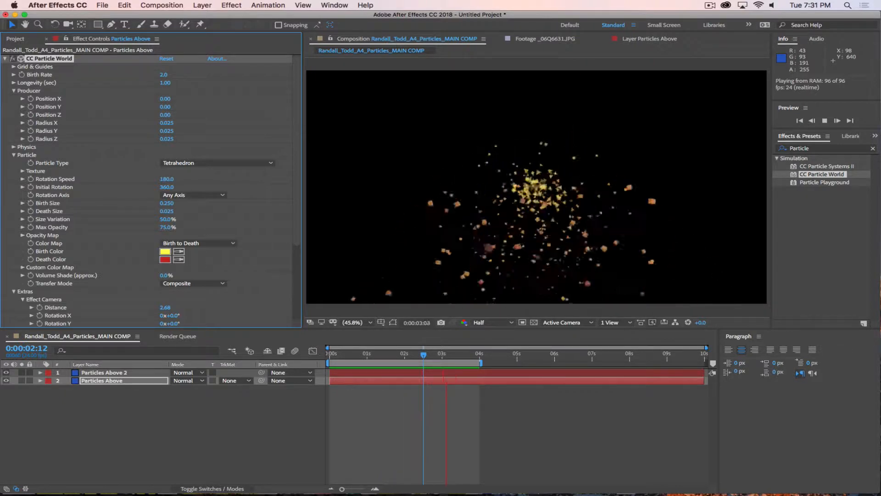
# Step: Deselect the particle layers and show the Project panel's item list
pyautogui.scroll(-5, 216, 252)
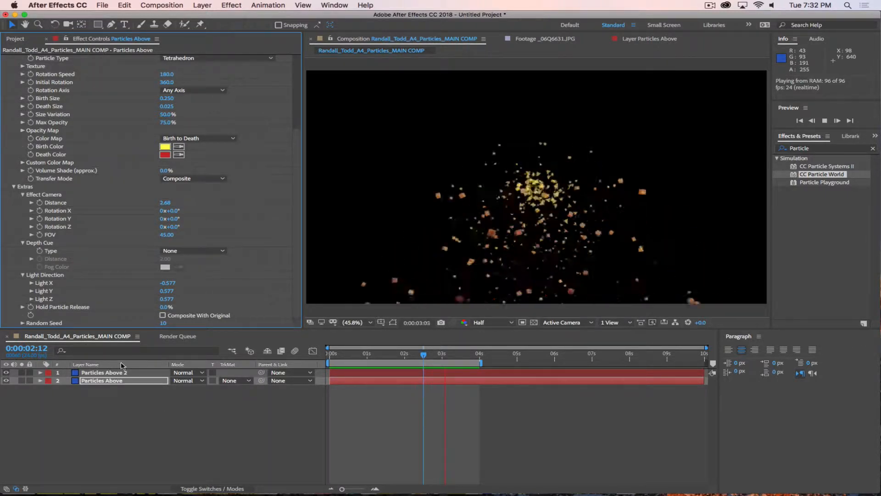
pyautogui.click(167, 428)
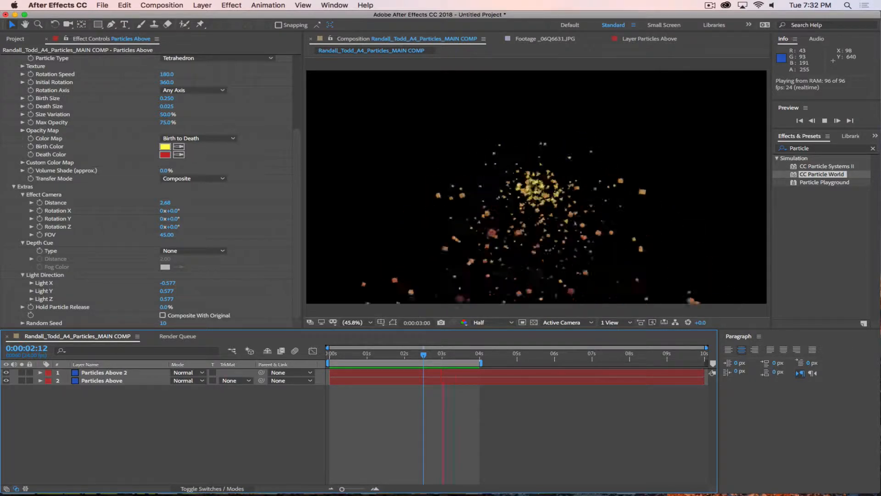
pyautogui.click(43, 40)
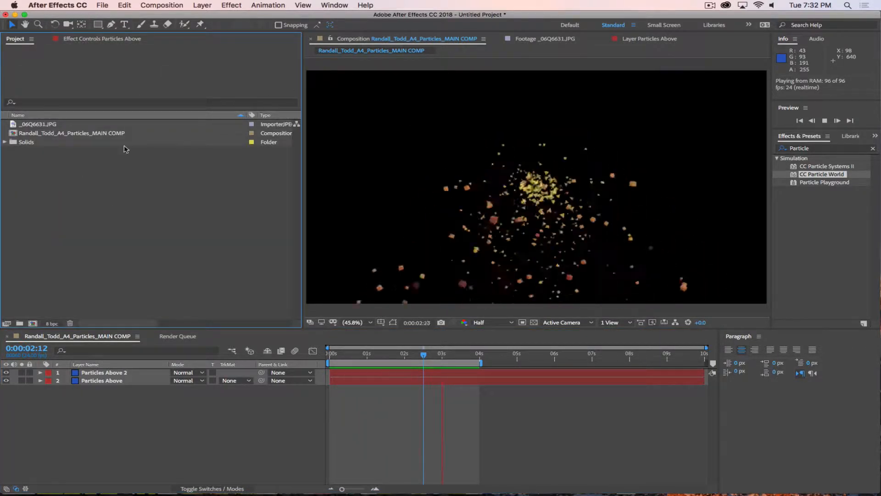
# Step: Delete both particle layers, return to frame 0 and widen the composition viewer
pyautogui.press('space')
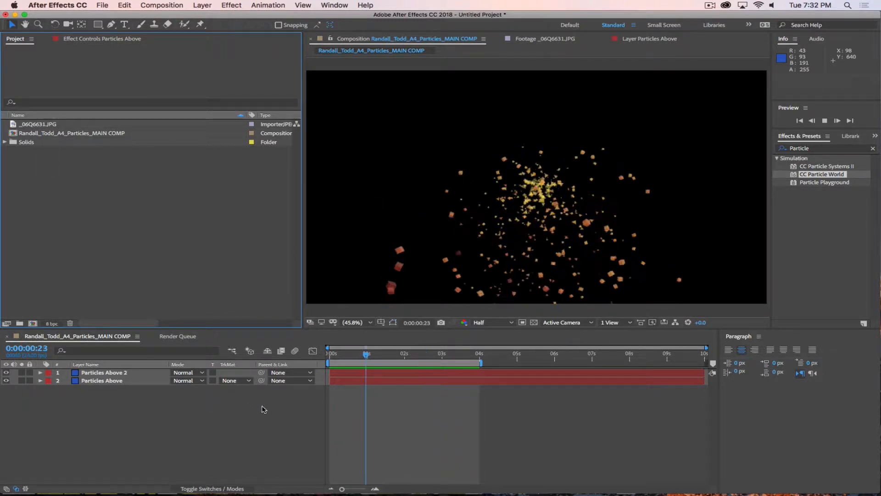
pyautogui.click(104, 373)
pyautogui.press('Delete')
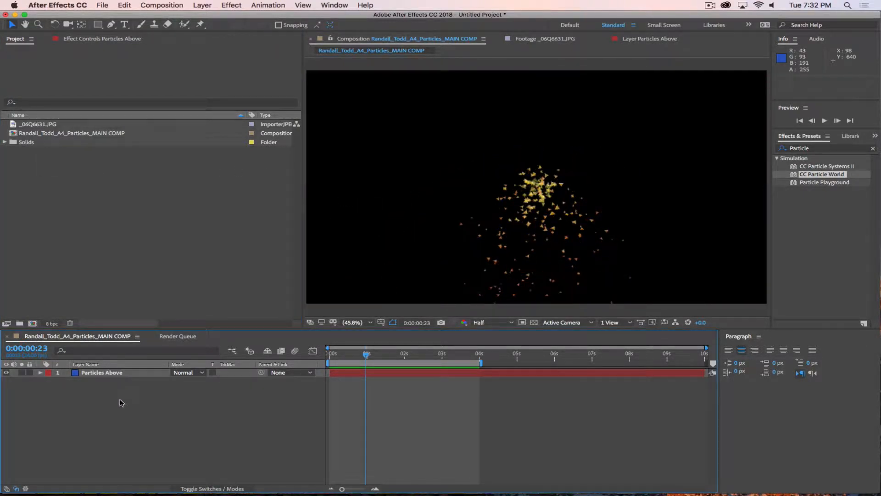
pyautogui.press('Delete')
pyautogui.moveTo(366, 354); pyautogui.dragTo(293, 357)
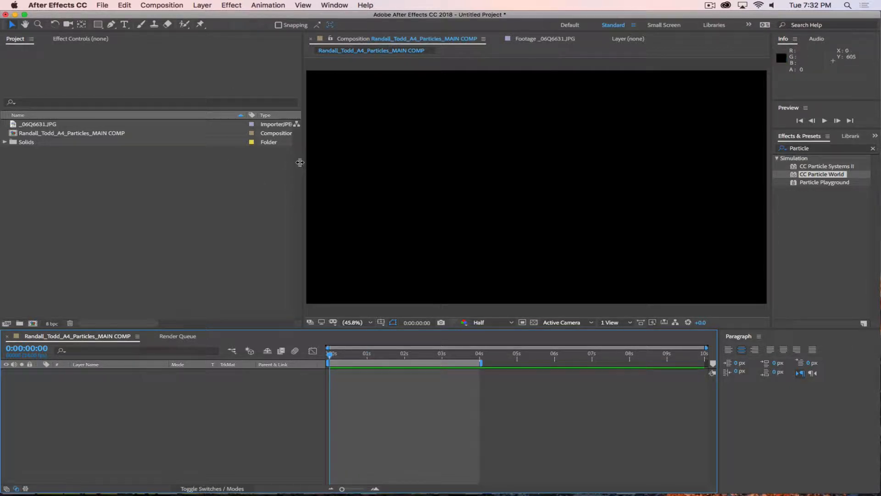
pyautogui.moveTo(298, 164); pyautogui.dragTo(165, 172)
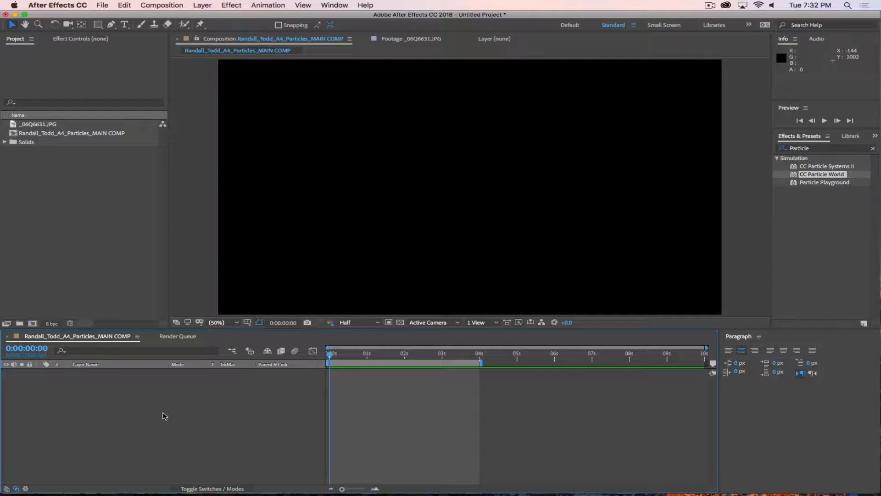
# Step: Add the green-screen photo _06Q6631.JPG to the MAIN COMP timeline
pyautogui.click(55, 123)
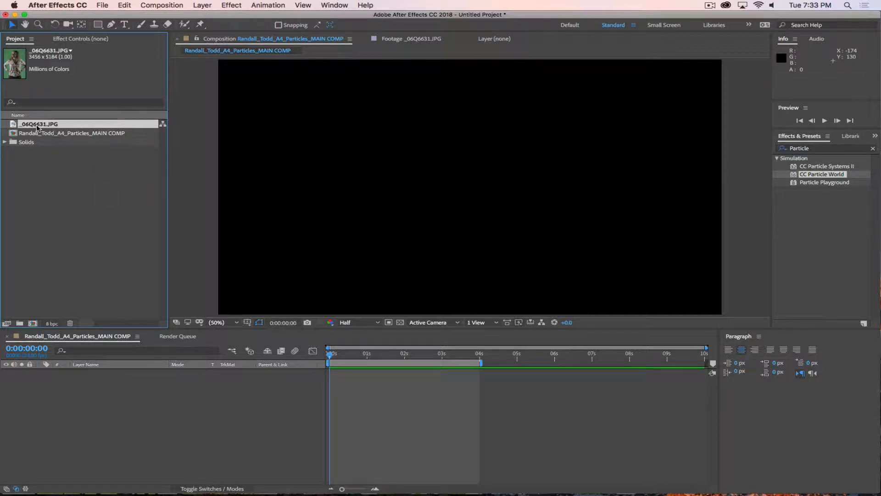
pyautogui.moveTo(14, 125); pyautogui.dragTo(121, 418)
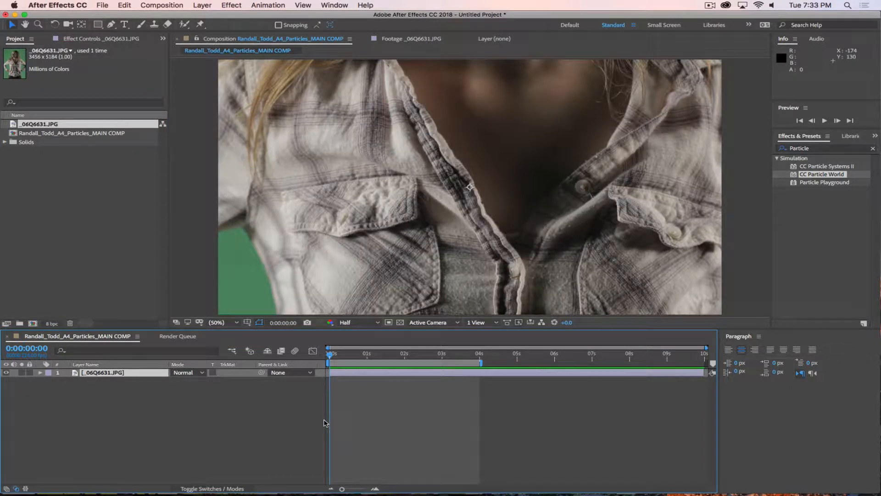
pyautogui.click(230, 323)
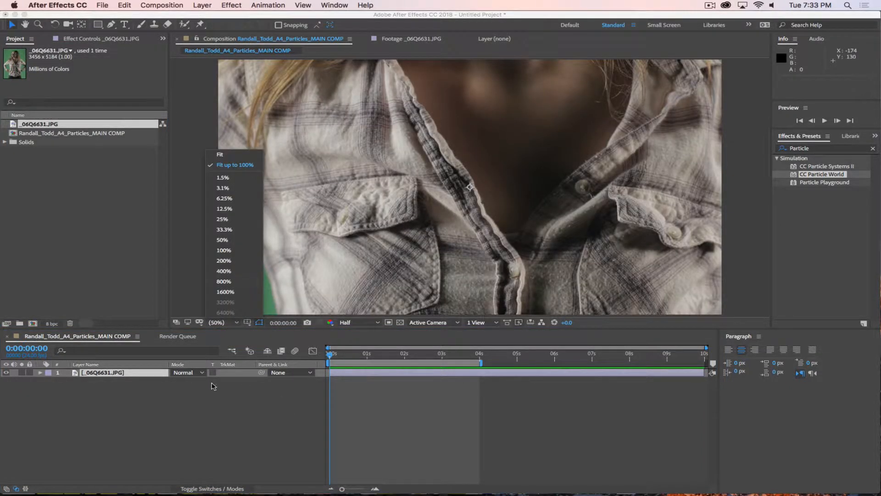
pyautogui.click(213, 428)
# Step: Scale the photo to 38% and place it on the right at Position 1268, 813
pyautogui.click(137, 374)
pyautogui.press('s')
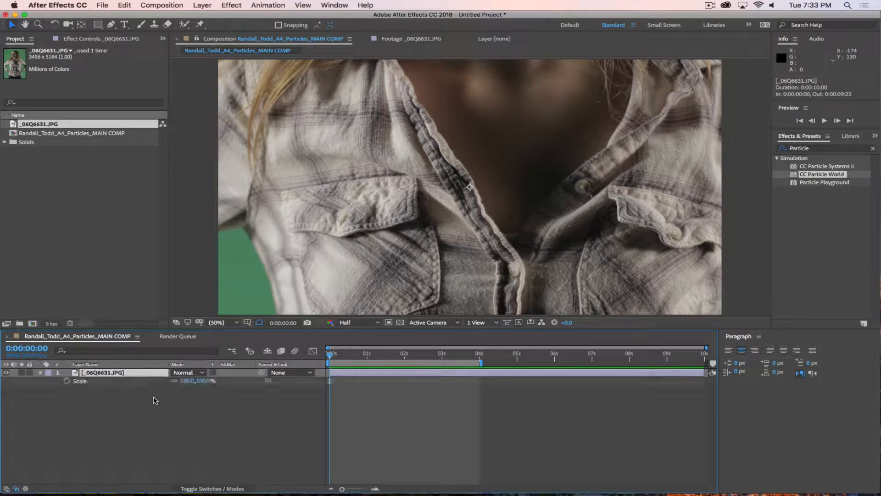
pyautogui.moveTo(195, 381); pyautogui.dragTo(243, 385)
pyautogui.press('p')
pyautogui.press('s')
pyautogui.press('p')
pyautogui.moveTo(178, 380); pyautogui.dragTo(354, 395)
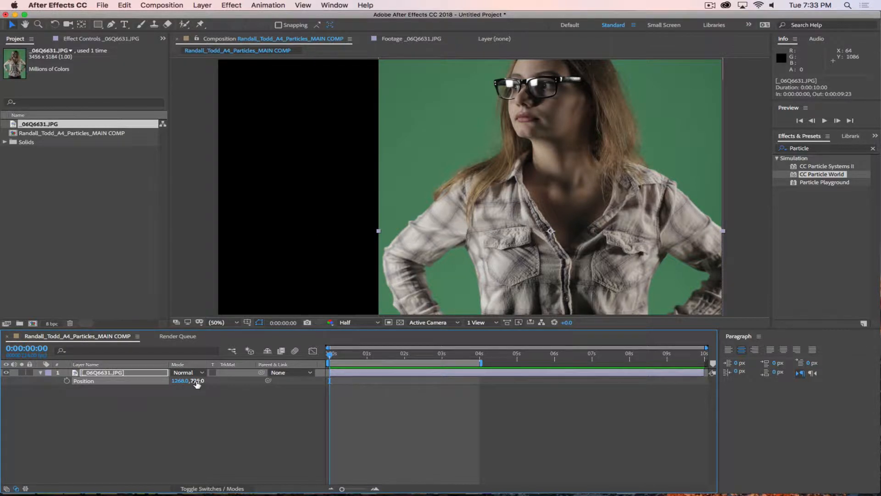
pyautogui.moveTo(196, 381); pyautogui.dragTo(247, 382)
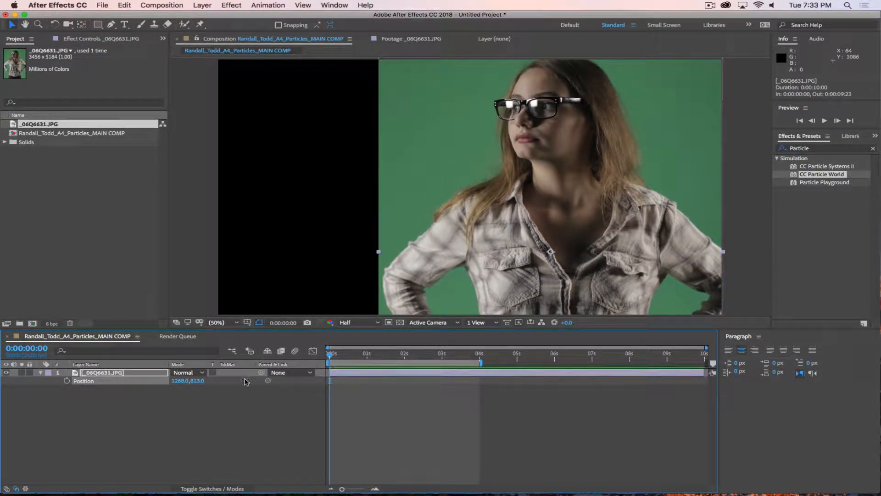
pyautogui.click(207, 450)
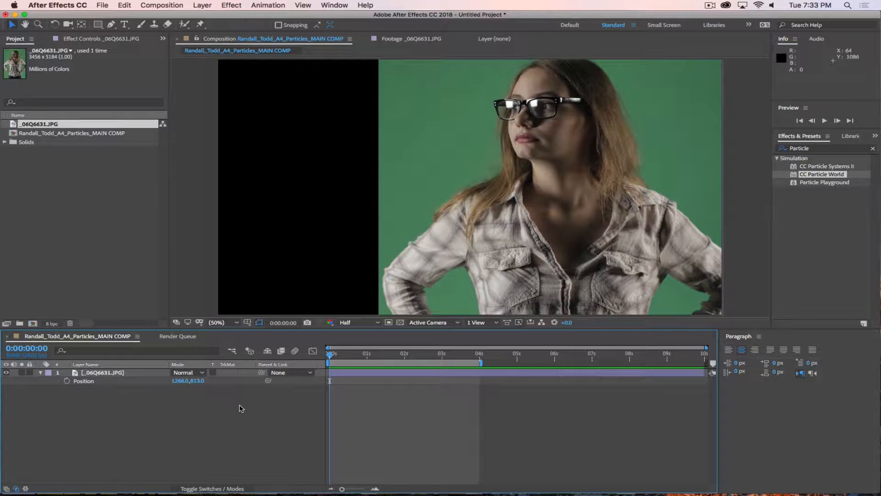
pyautogui.click(94, 372)
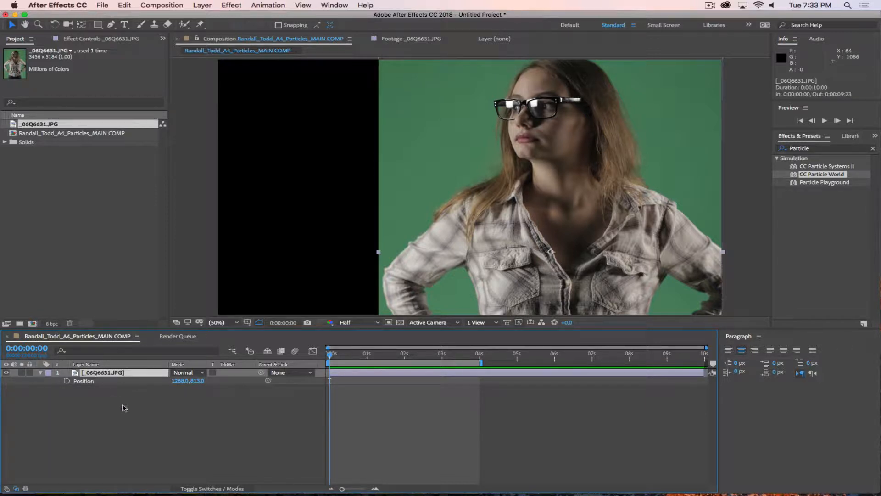
pyautogui.press('s')
pyautogui.press('p')
# Step: Search Effects & Presets for 'Key' and apply Keylight (1.2) to the photo layer
pyautogui.click(809, 148)
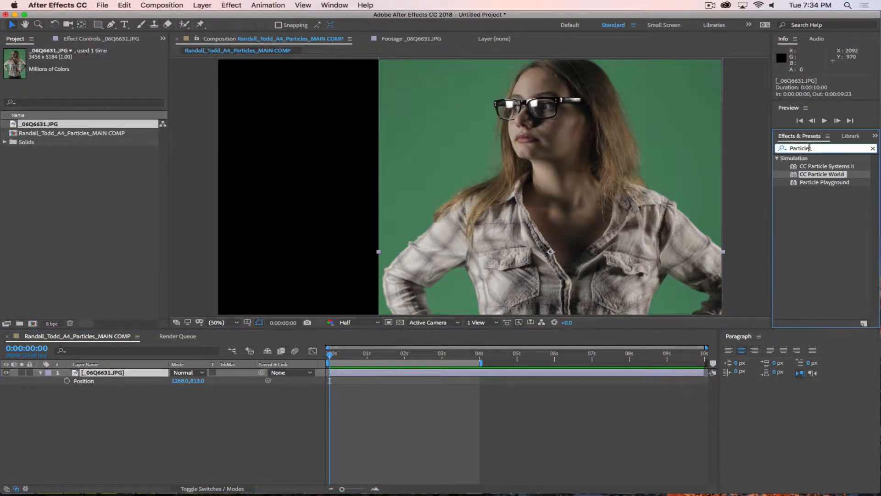
pyautogui.doubleClick(804, 148)
pyautogui.write('Key')
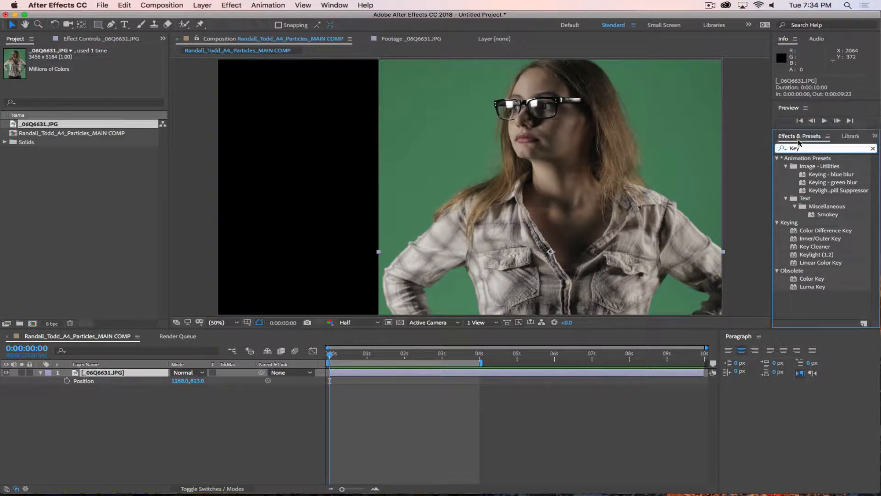
pyautogui.click(810, 255)
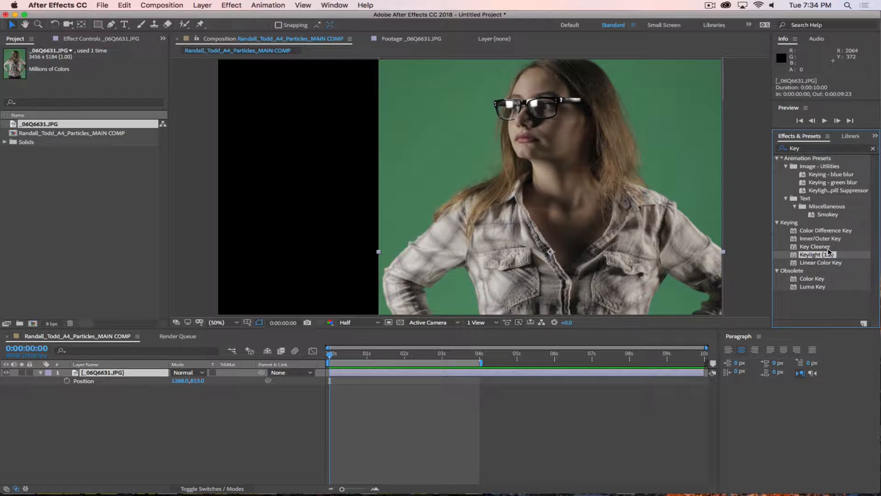
pyautogui.moveTo(829, 251); pyautogui.dragTo(637, 151)
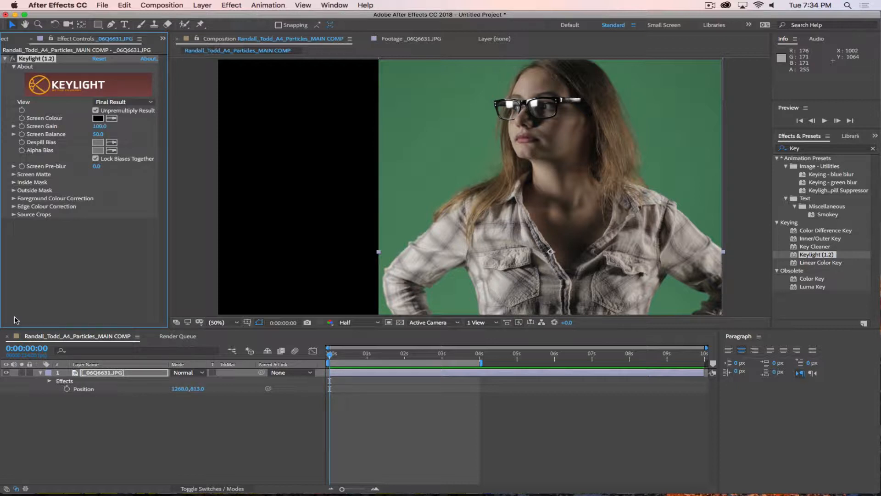
# Step: Open the photo in its own Layer viewer, then return to the composition view
pyautogui.click(220, 40)
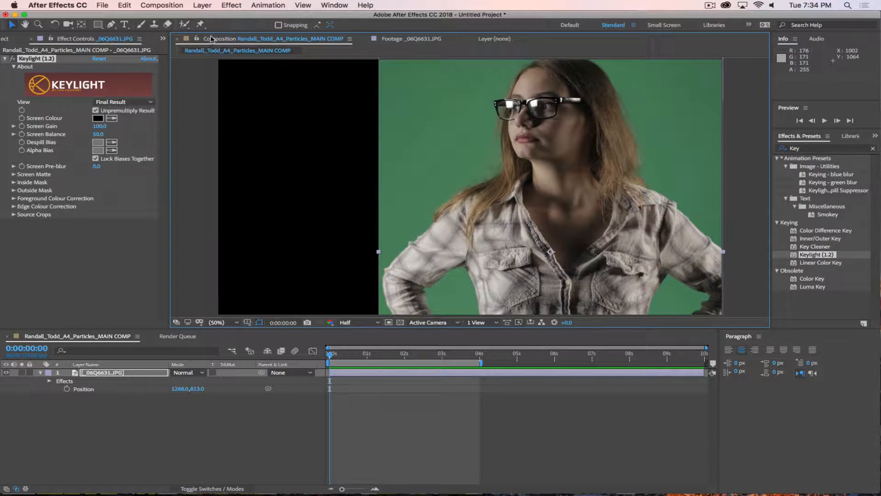
pyautogui.click(129, 373)
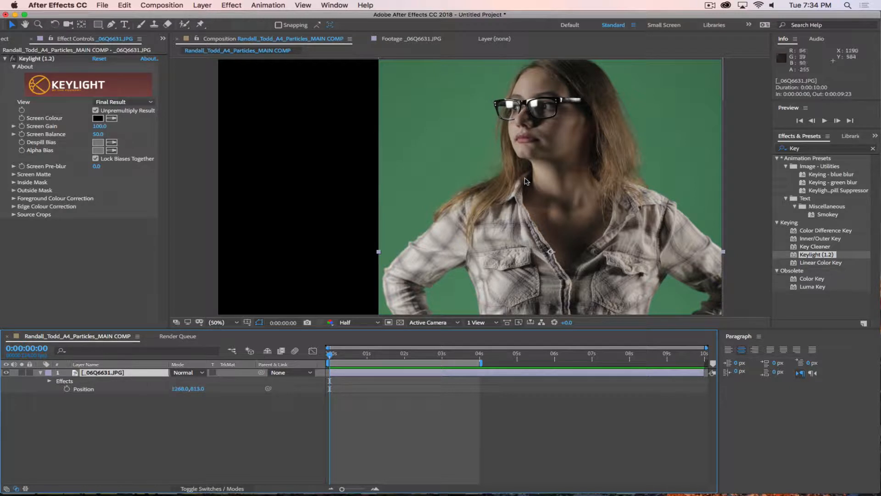
pyautogui.doubleClick(96, 373)
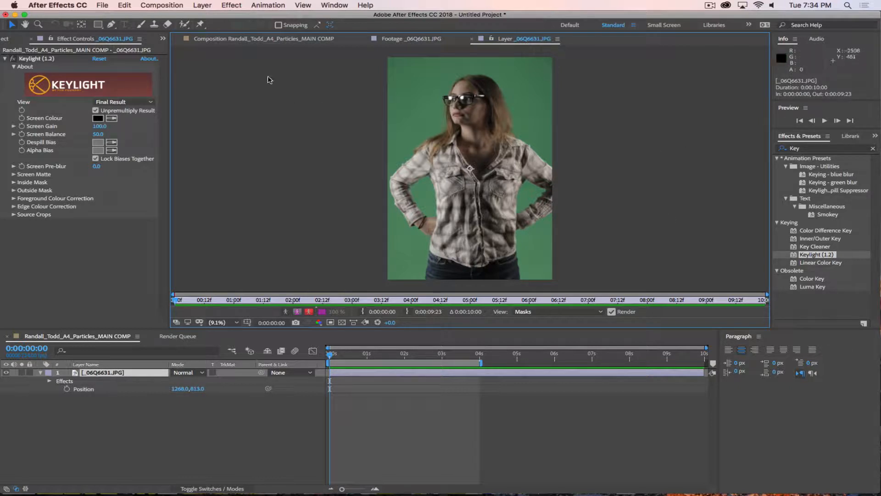
pyautogui.click(236, 39)
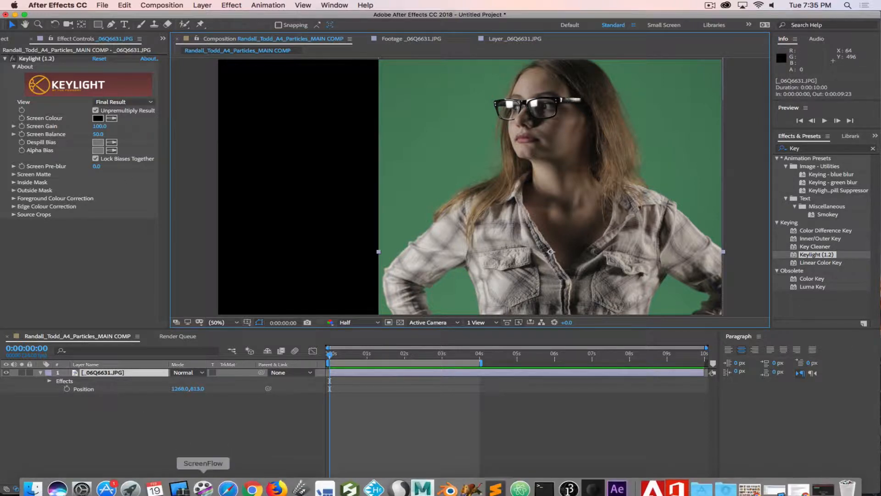
pyautogui.click(180, 482)
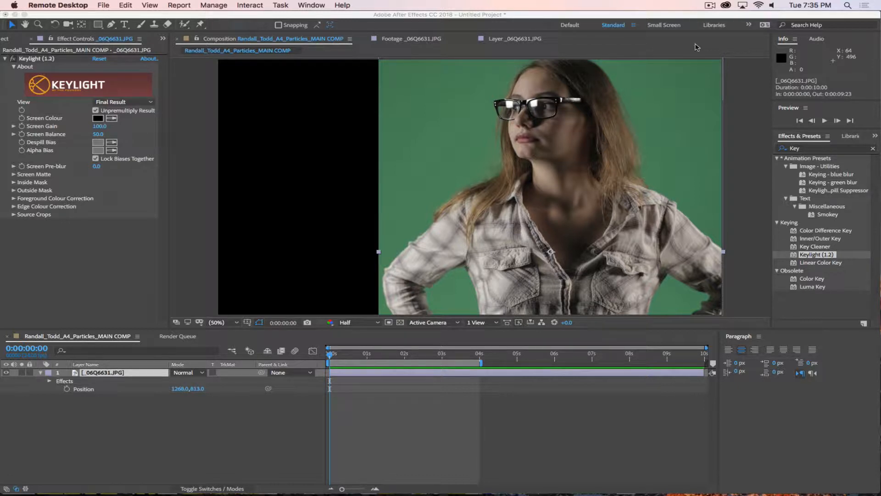
pyautogui.click(709, 5)
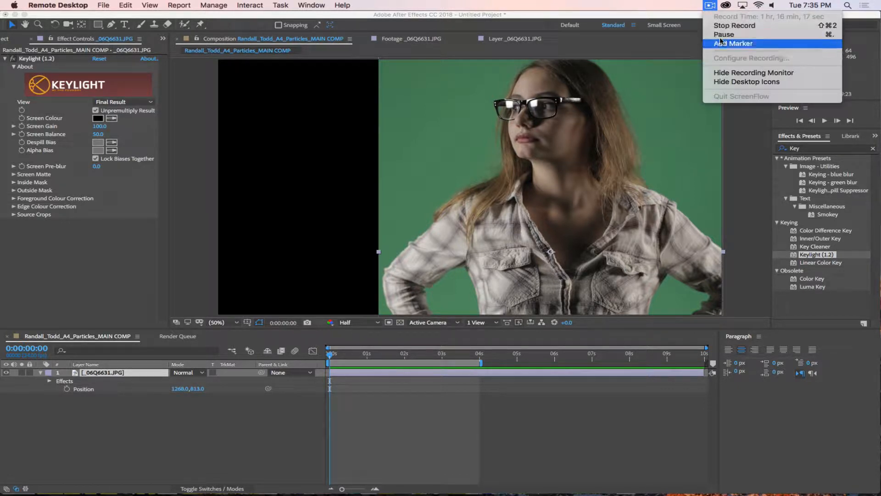
pyautogui.click(733, 44)
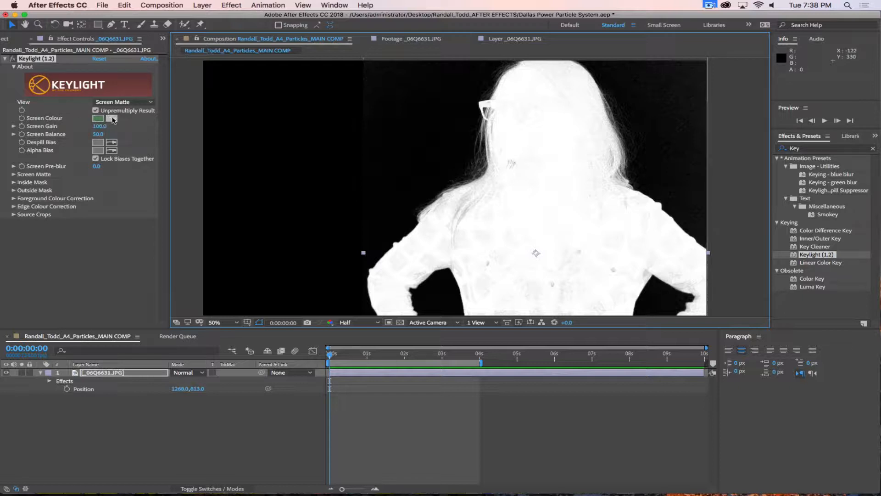
# Step: Switch Keylight's View to Final Result, then to Screen Matte
pyautogui.click(138, 101)
pyautogui.click(116, 202)
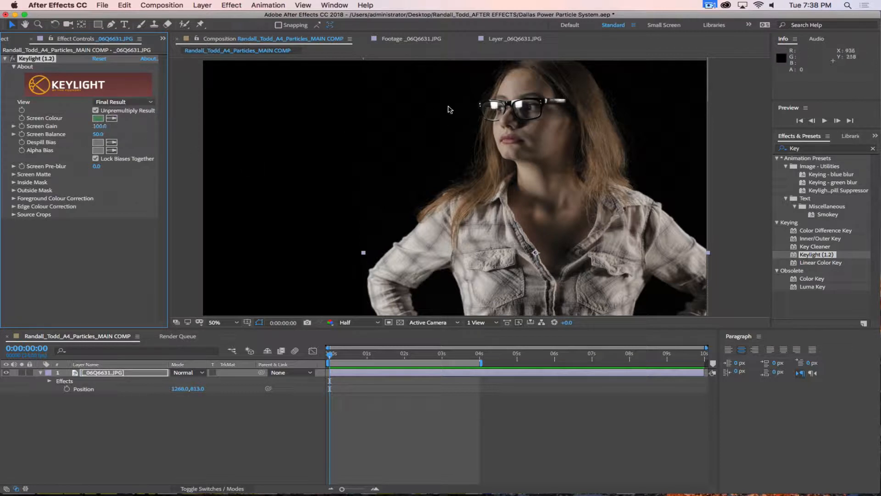
pyautogui.click(121, 102)
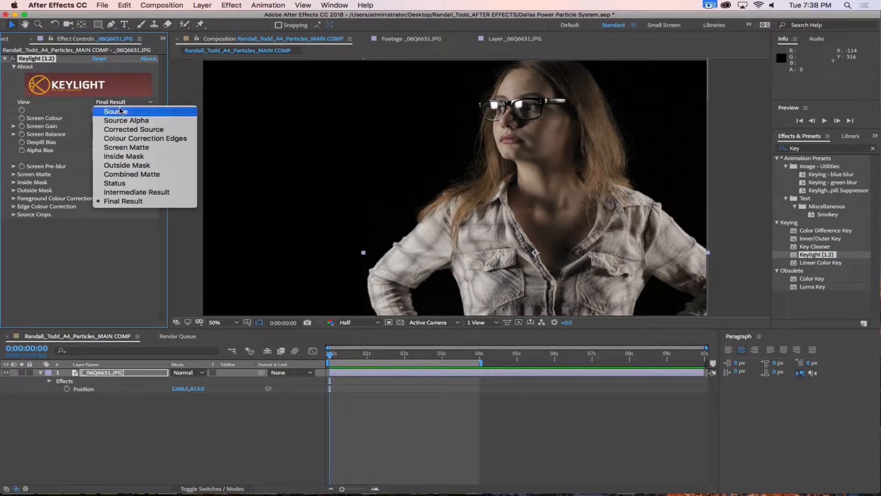
pyautogui.click(122, 146)
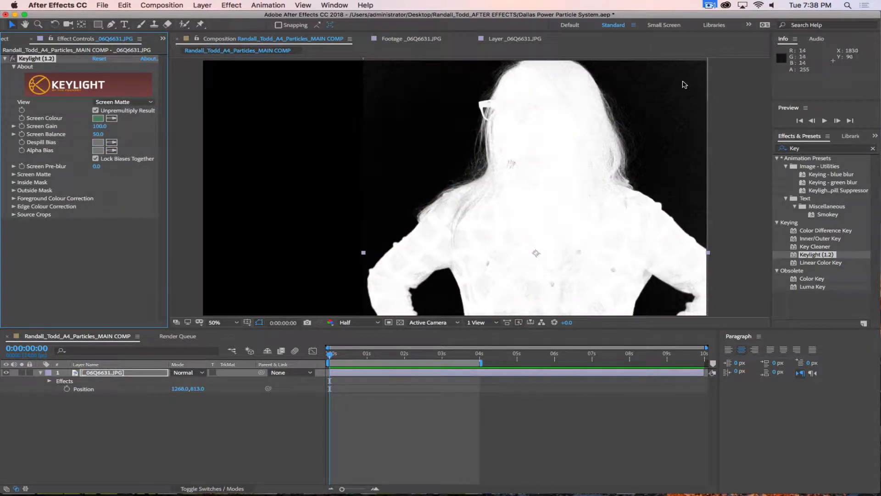
# Step: Inspect the screen matte edges up close and expand Keylight's Screen Matte settings
pyautogui.press('.')
pyautogui.moveTo(641, 140); pyautogui.dragTo(318, 268)
pyautogui.moveTo(268, 189); pyautogui.dragTo(505, 241)
pyautogui.press('.')
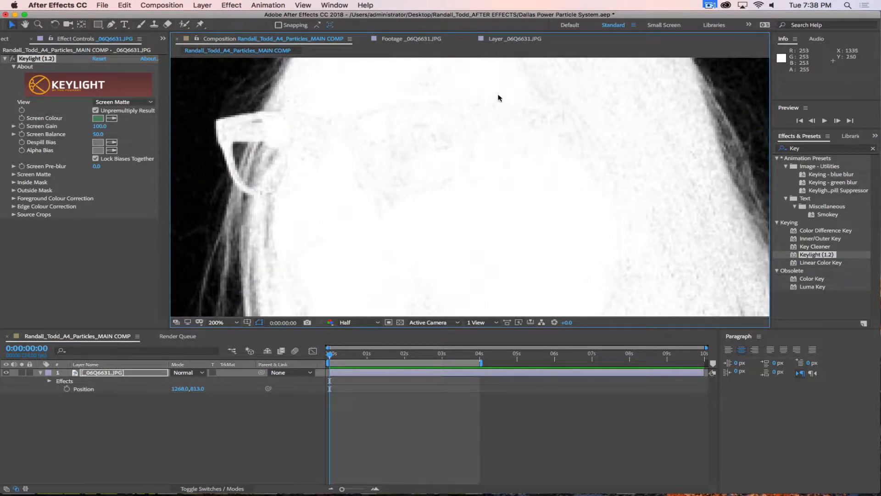
pyautogui.press(',')
pyautogui.press(',')
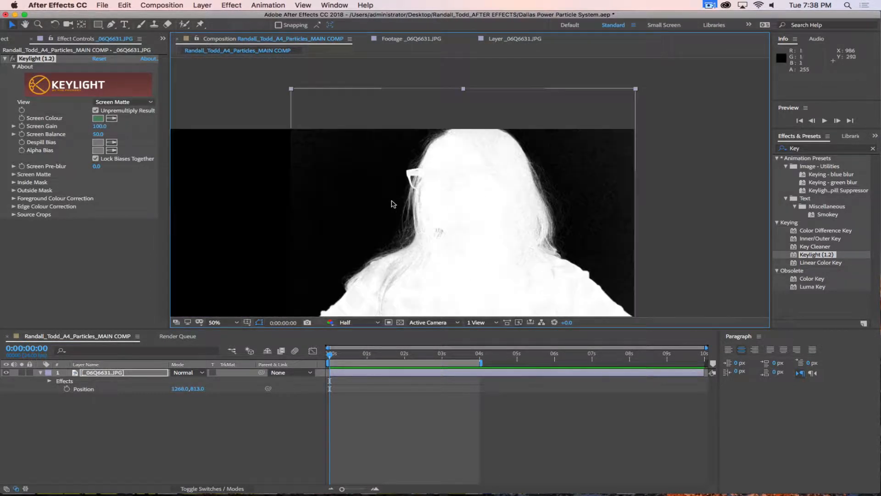
pyautogui.moveTo(498, 271); pyautogui.dragTo(492, 67)
pyautogui.press('.')
pyautogui.press('.')
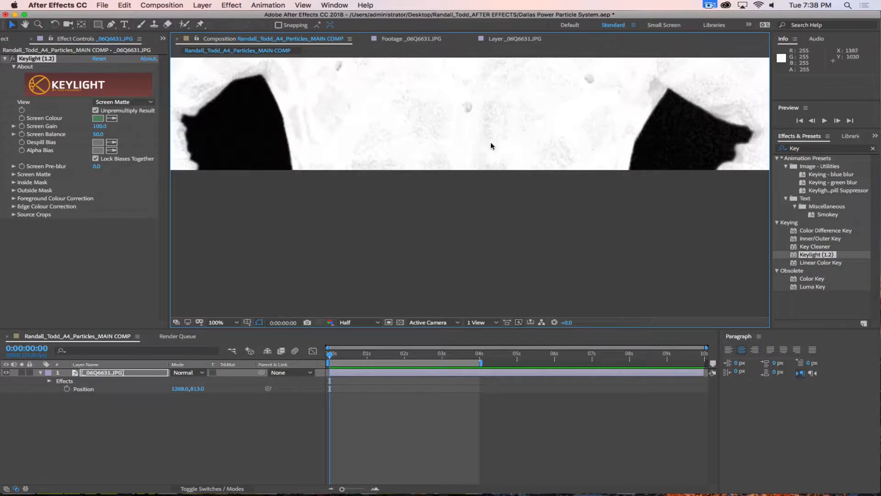
pyautogui.moveTo(530, 118); pyautogui.dragTo(537, 244)
pyautogui.press('v')
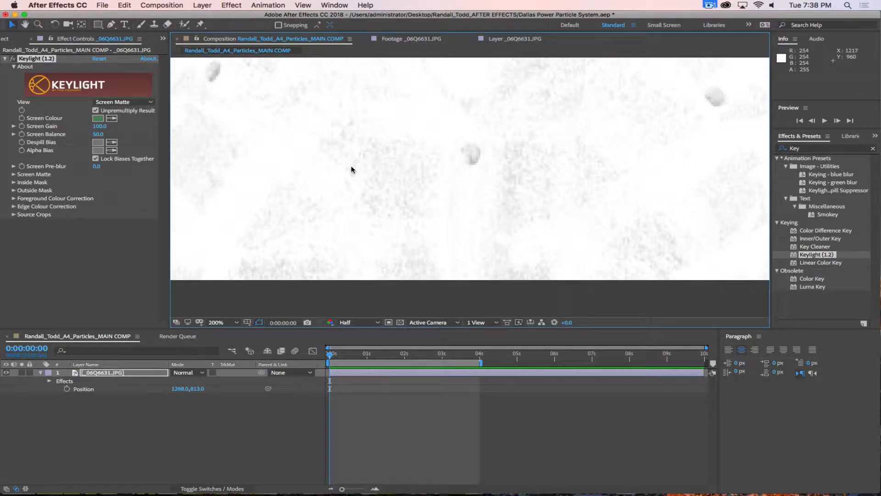
pyautogui.press(',')
pyautogui.press(',')
pyautogui.press(',')
pyautogui.press(',')
pyautogui.press(',')
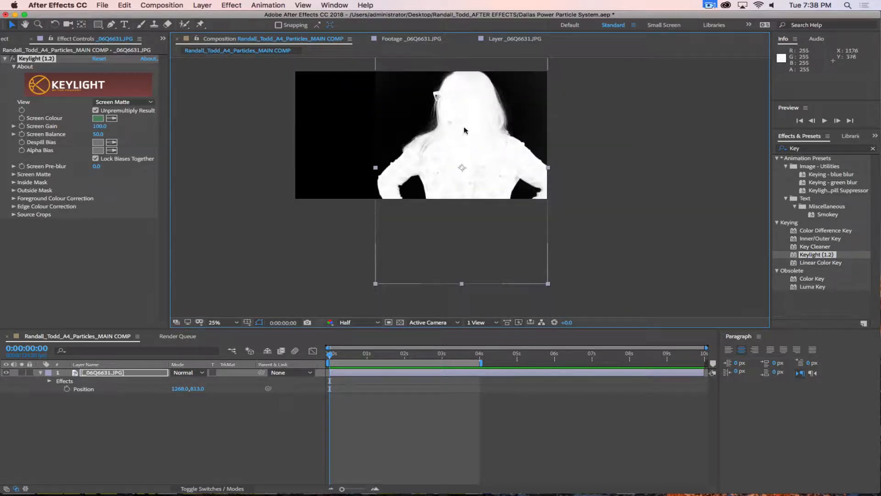
pyautogui.moveTo(459, 164); pyautogui.dragTo(544, 181)
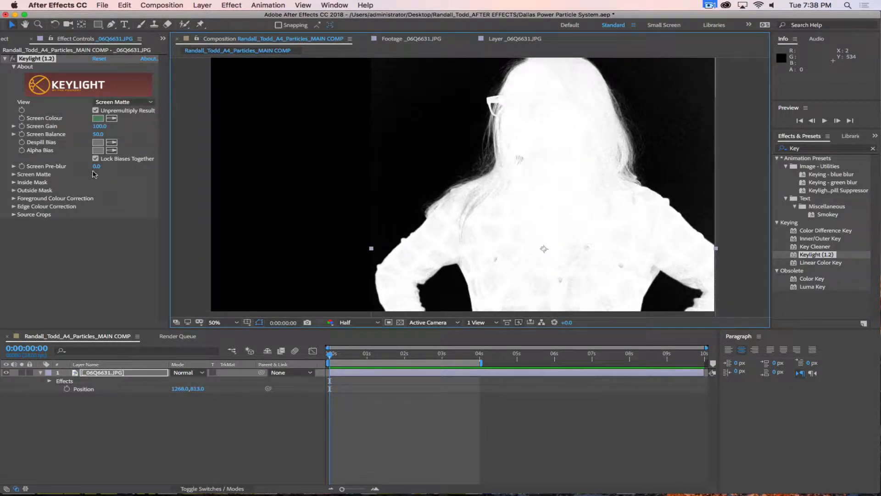
pyautogui.click(13, 174)
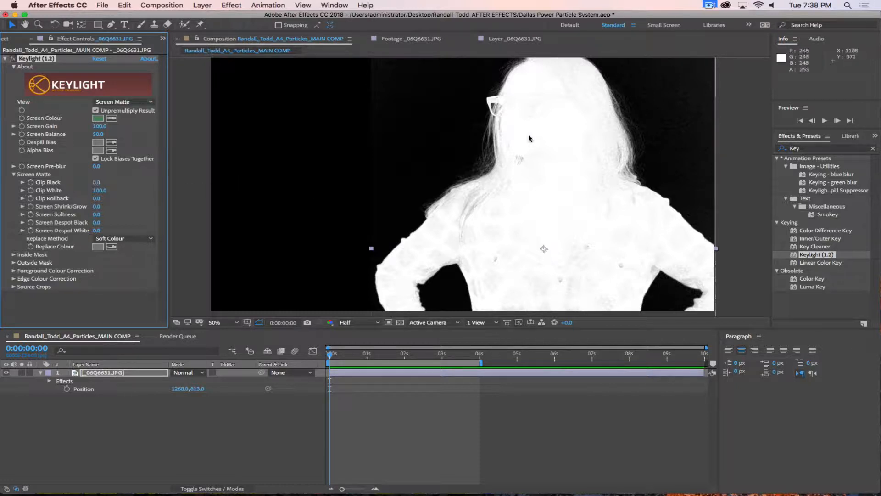
# Step: Set the viewer preview resolution to Full
pyautogui.moveTo(587, 161); pyautogui.dragTo(490, 221)
pyautogui.press('.')
pyautogui.moveTo(719, 154); pyautogui.dragTo(596, 156)
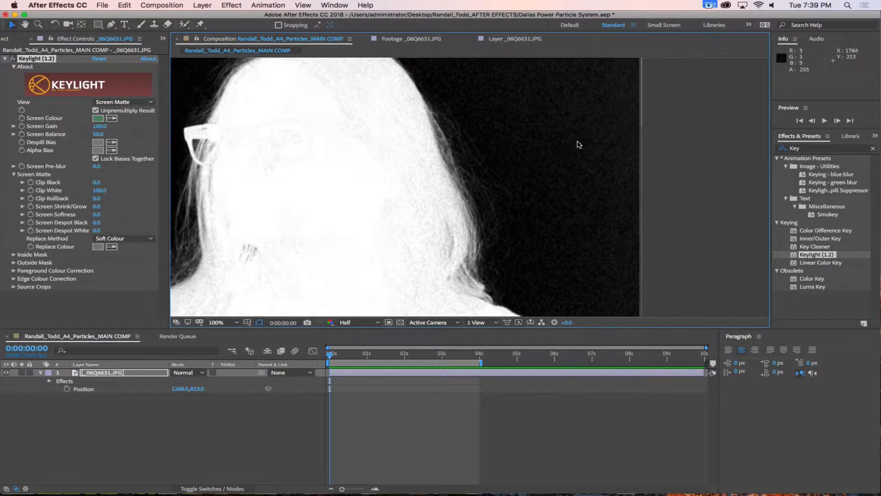
pyautogui.scroll(2, 579, 144)
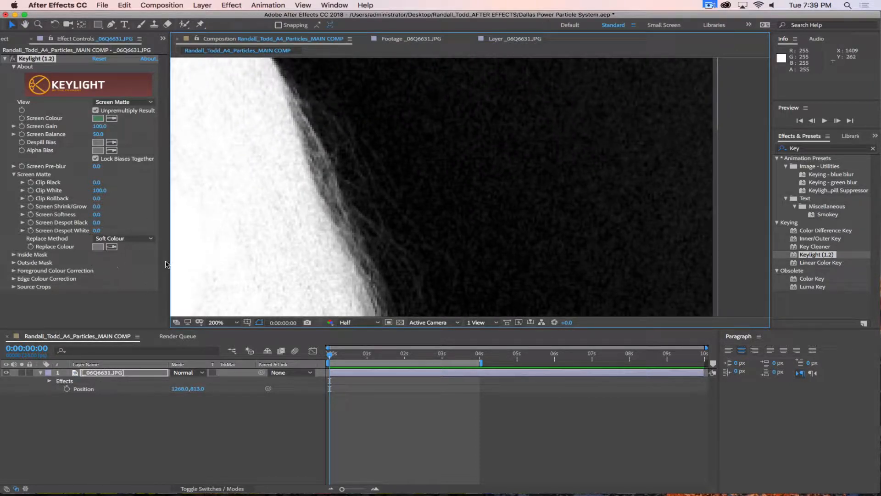
pyautogui.click(359, 326)
pyautogui.click(358, 325)
pyautogui.click(360, 323)
pyautogui.click(362, 345)
pyautogui.click(358, 324)
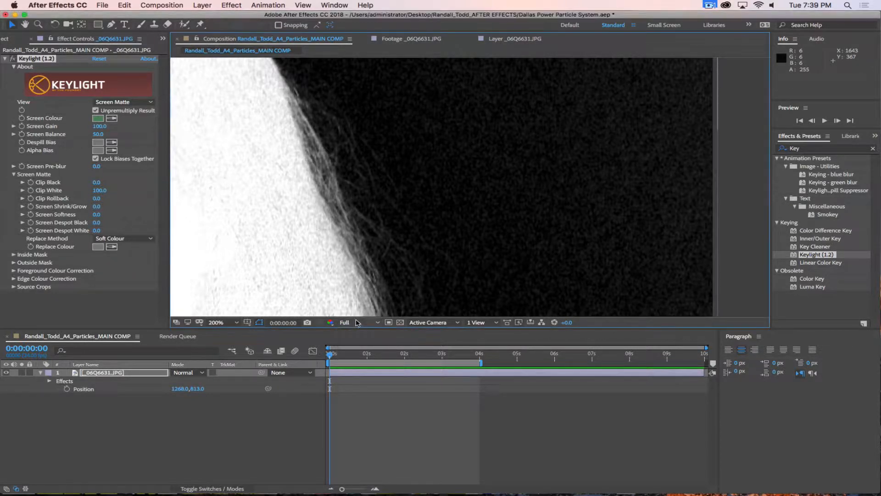
pyautogui.click(365, 323)
# Step: Raise Keylight's Clip Black to 10, then to 17
pyautogui.moveTo(96, 184); pyautogui.dragTo(103, 191)
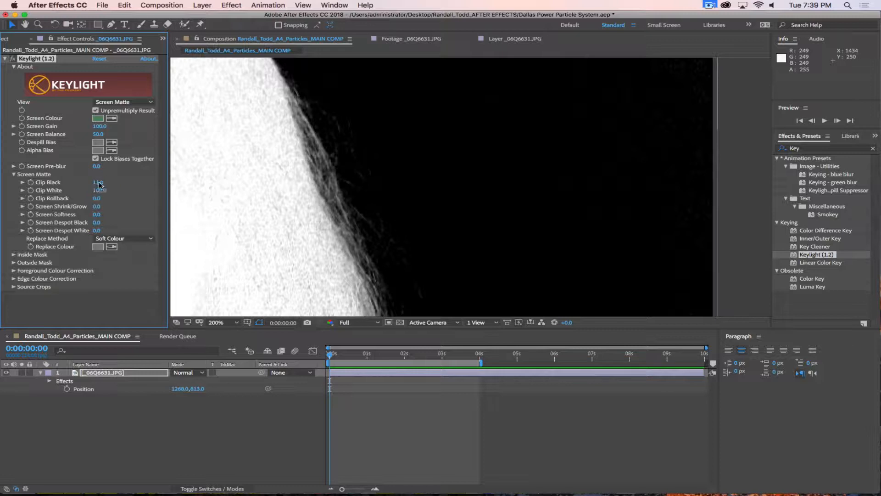
pyautogui.click(100, 183)
pyautogui.write('10')
pyautogui.press('Return')
pyautogui.click(98, 182)
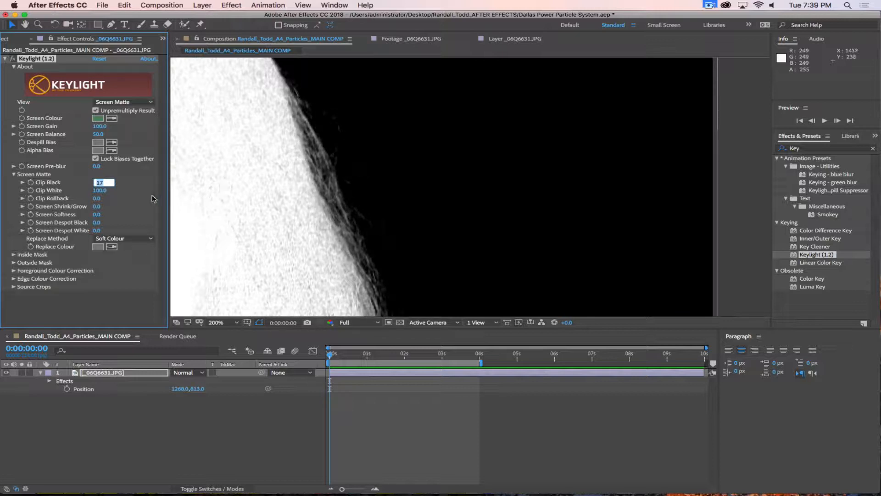
pyautogui.click(132, 187)
# Step: Lower Clip White from 99 down to 75 to whiten the matte interior
pyautogui.moveTo(352, 204); pyautogui.dragTo(572, 226)
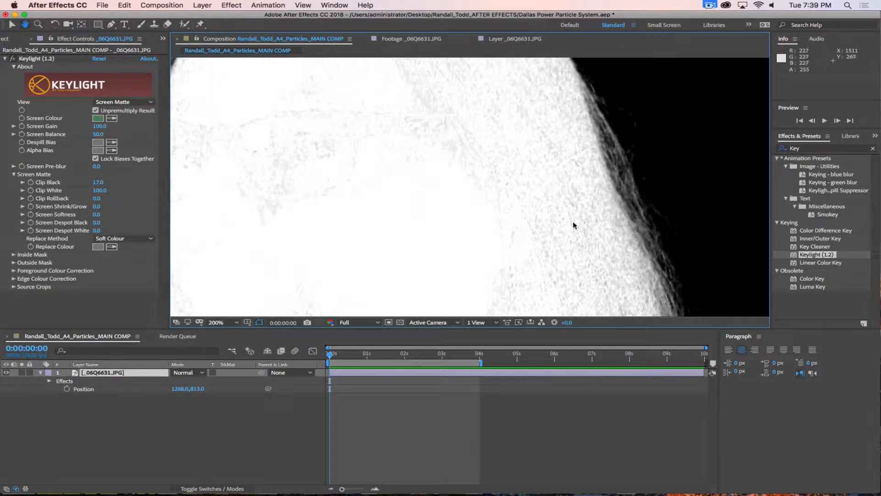
pyautogui.click(98, 191)
pyautogui.write('99')
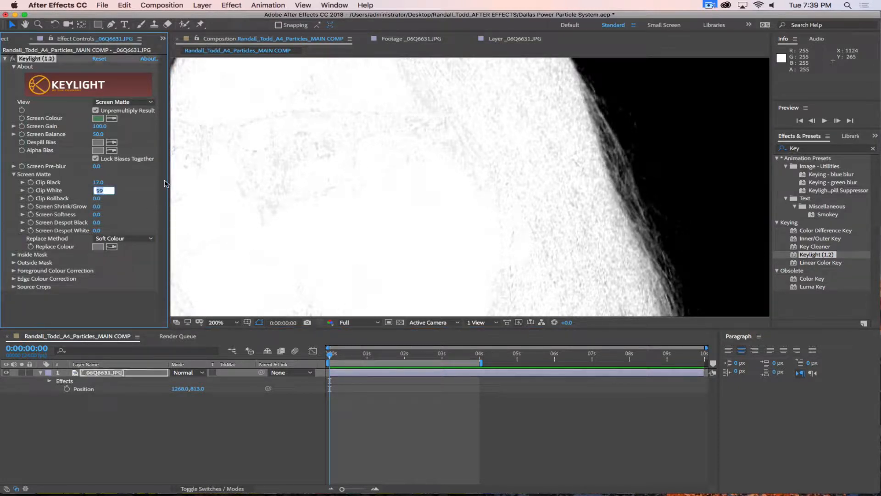
pyautogui.press('Down')
pyautogui.press('Down')
pyautogui.press('Down')
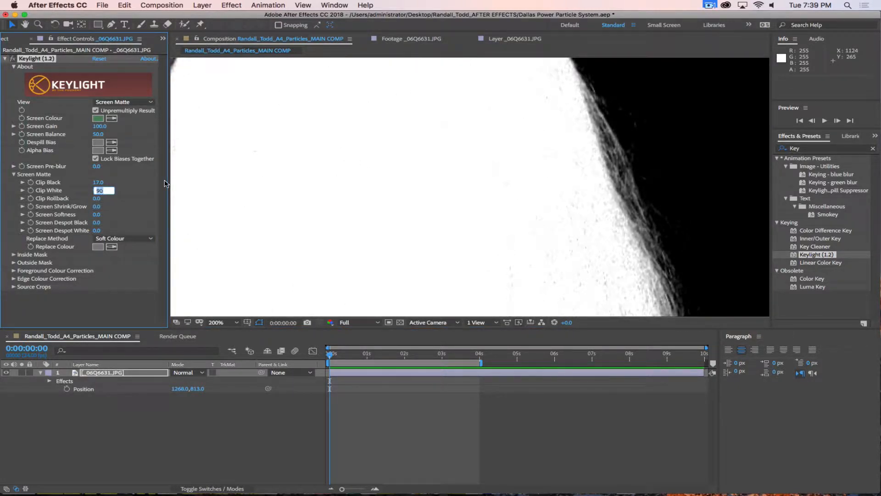
pyautogui.press('Down')
pyautogui.press('Down')
pyautogui.press('Down')
pyautogui.press('Down')
pyautogui.press('Down')
pyautogui.press('Down')
pyautogui.press('Down')
pyautogui.press('Down')
pyautogui.press('Down')
pyautogui.press('Down')
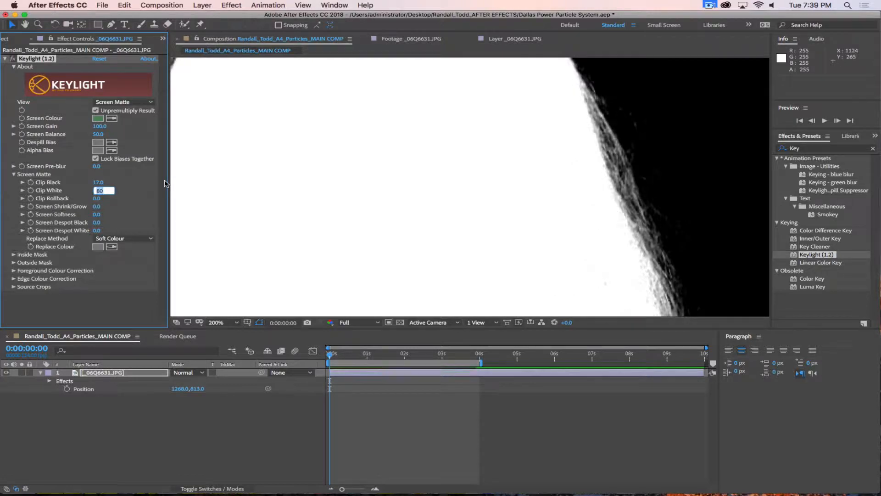
pyautogui.press('Down')
pyautogui.press('Down')
pyautogui.press('Down')
pyautogui.press('Down')
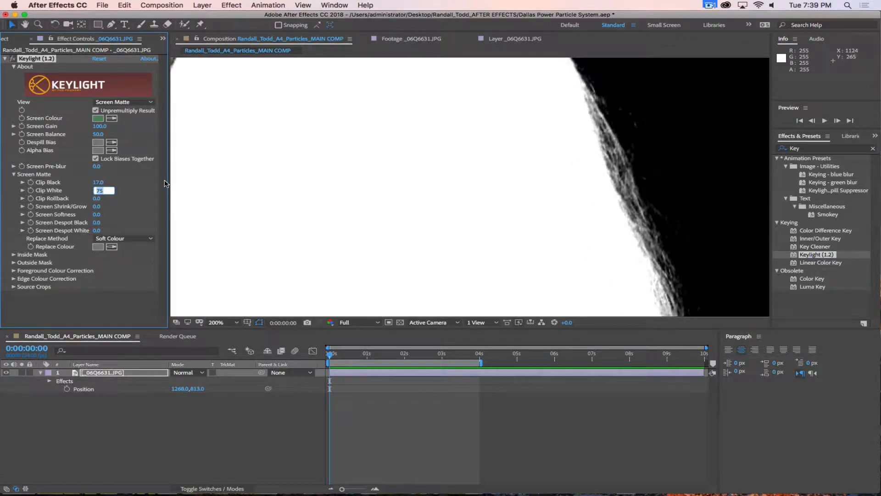
# Step: Zoom the matte view out to 50% and leave Replace Method on Soft Colour
pyautogui.moveTo(380, 199); pyautogui.dragTo(517, 195)
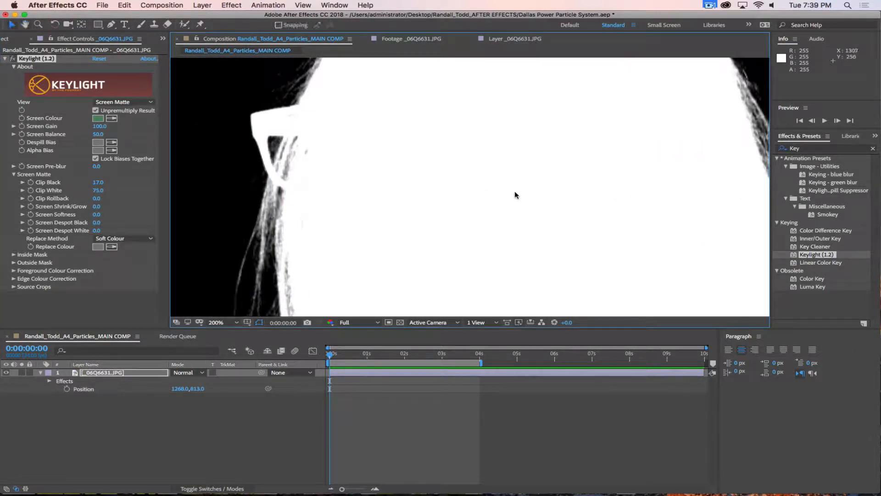
pyautogui.press(',')
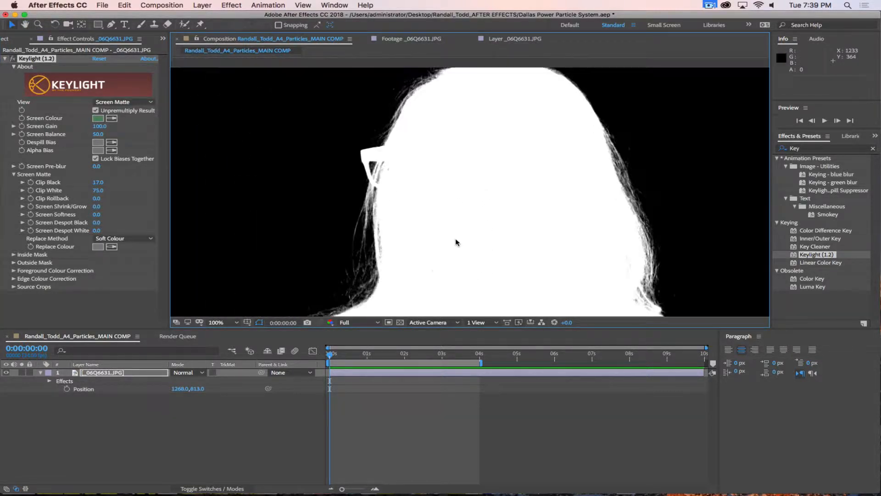
pyautogui.press(',')
pyautogui.moveTo(472, 248); pyautogui.dragTo(550, 186)
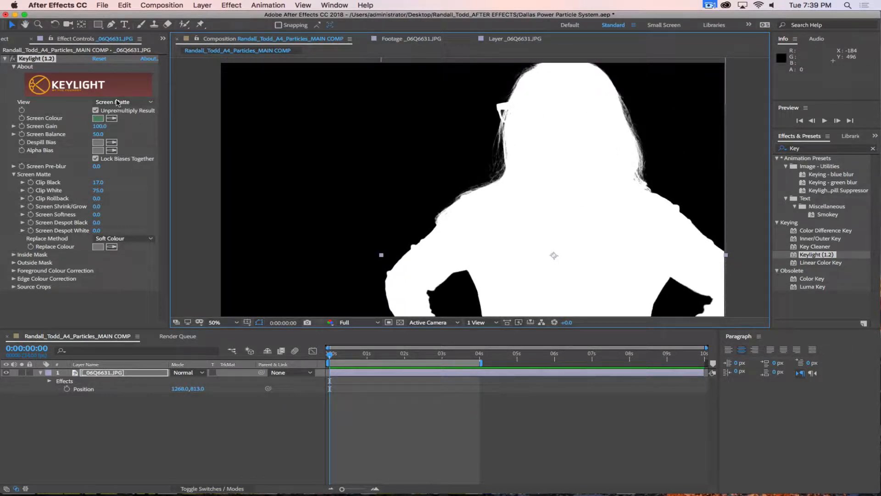
pyautogui.click(117, 241)
pyautogui.click(140, 204)
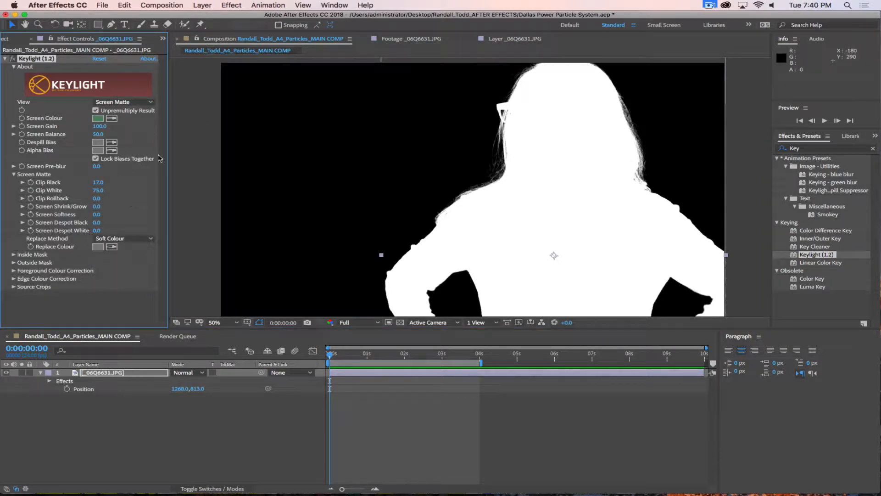
# Step: Set Keylight's Replace Method to None and View to Final Result
pyautogui.click(118, 239)
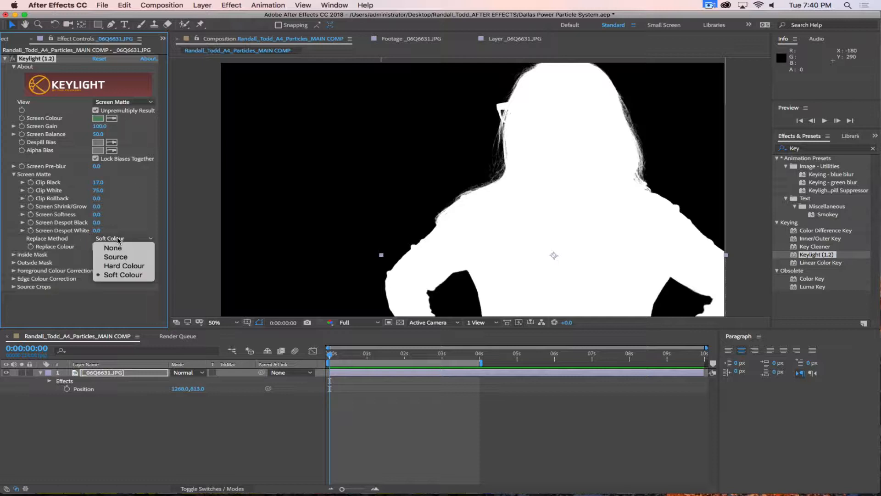
pyautogui.click(113, 248)
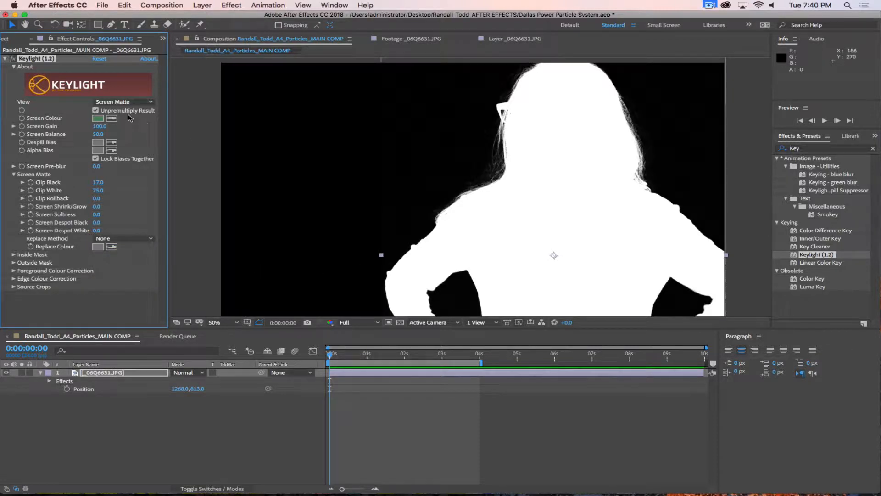
pyautogui.click(118, 102)
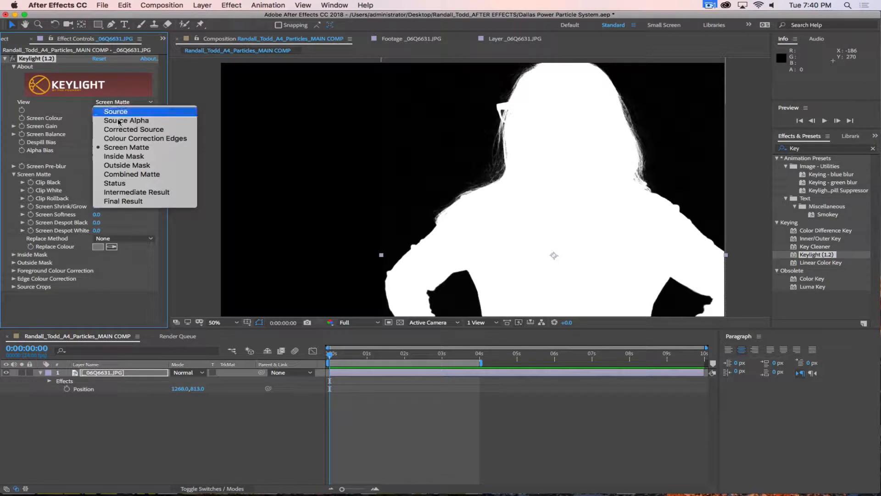
pyautogui.click(121, 202)
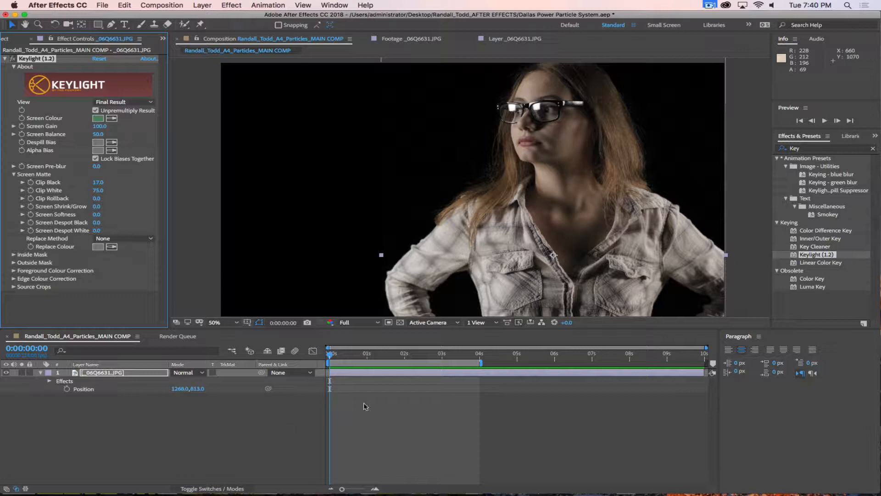
# Step: Turn on the transparency grid behind the keyed woman
pyautogui.click(400, 322)
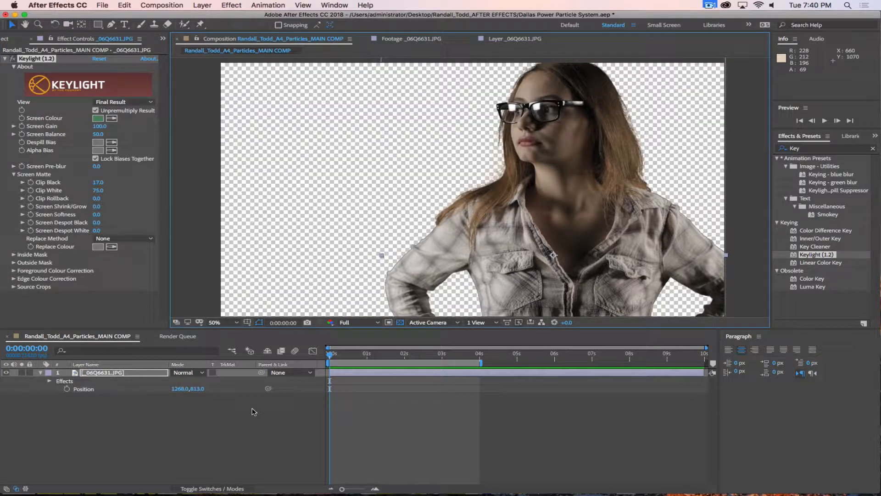
pyautogui.click(400, 322)
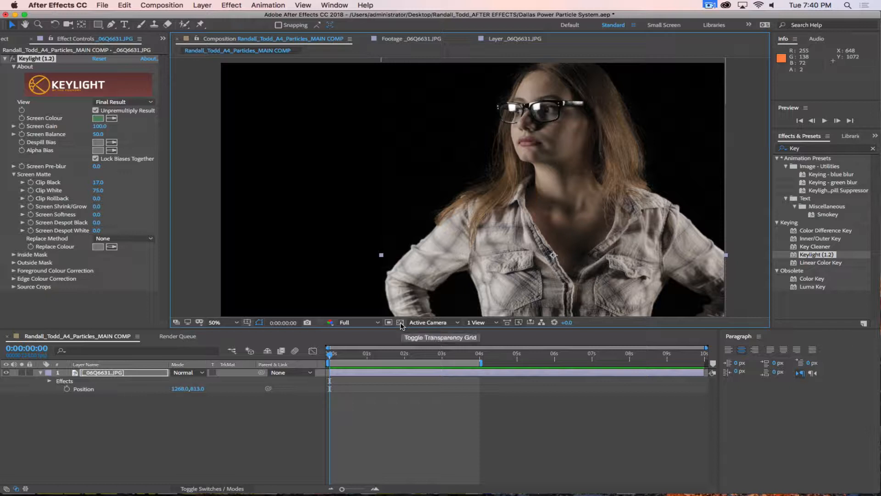
pyautogui.click(400, 322)
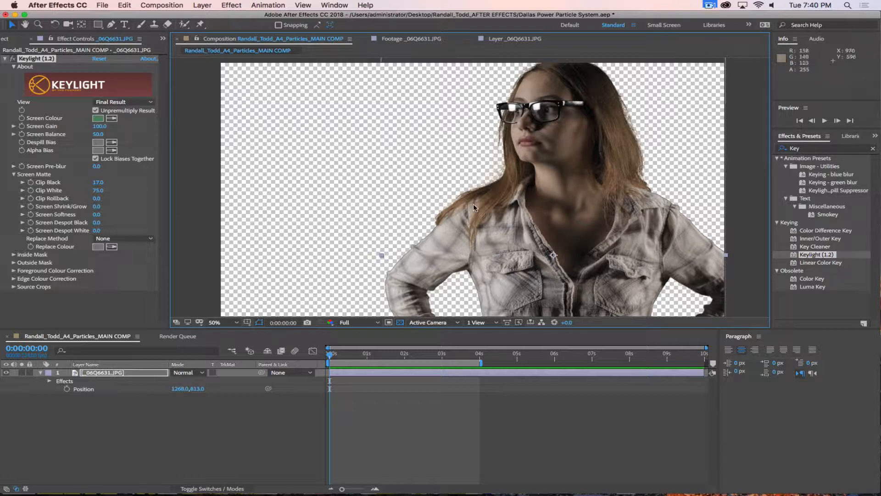
pyautogui.scroll(4, 473, 203)
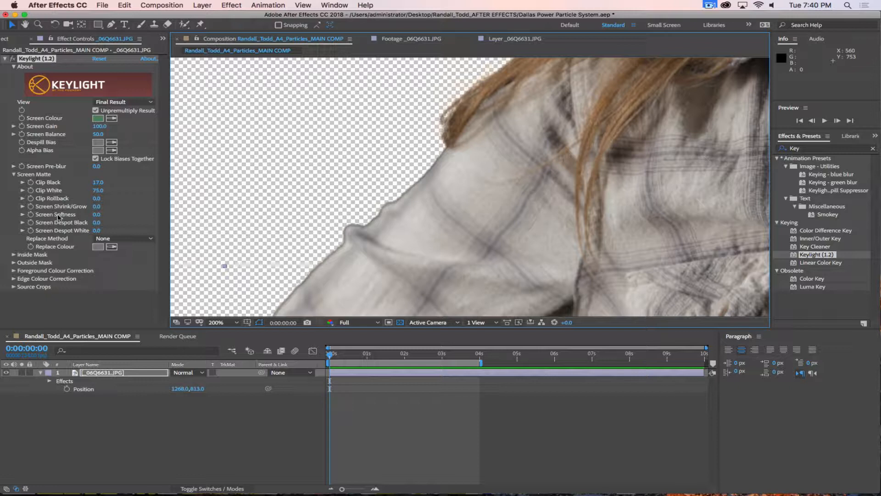
# Step: Try Screen Shrink/Grow values of -1, -1.5 and -2
pyautogui.click(97, 206)
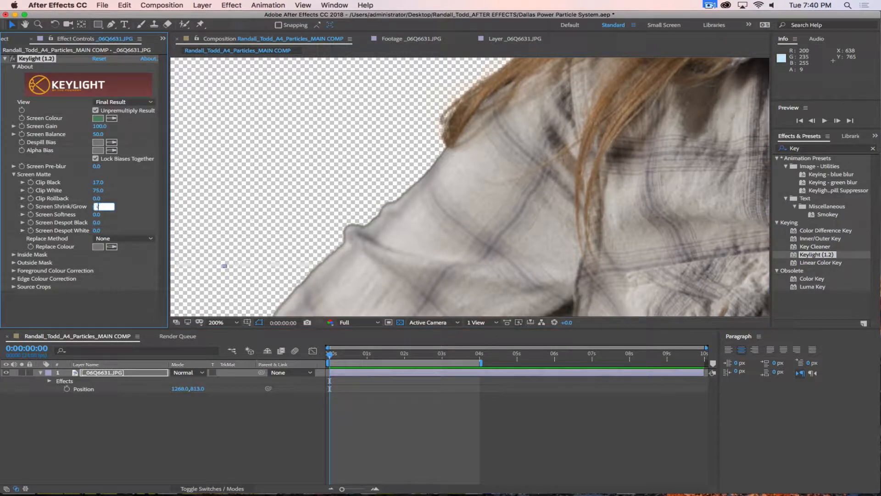
pyautogui.write('-1')
pyautogui.press('Return')
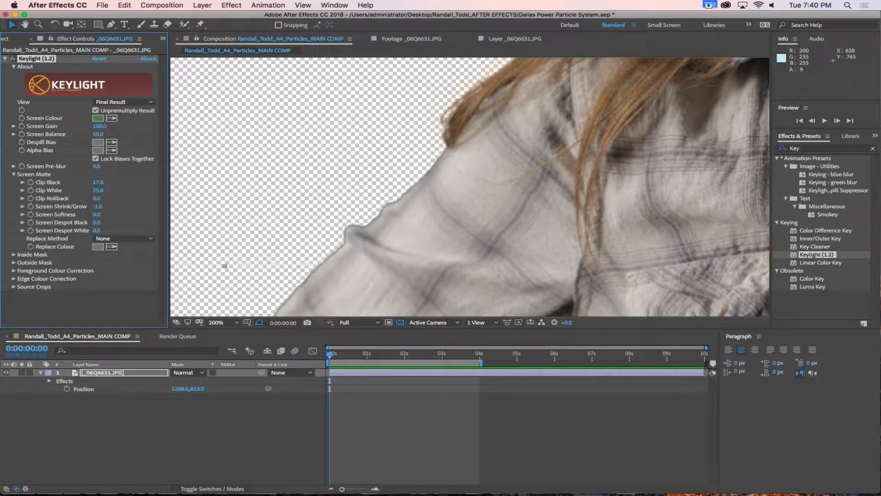
pyautogui.click(99, 207)
pyautogui.write('-1')
pyautogui.press('Return')
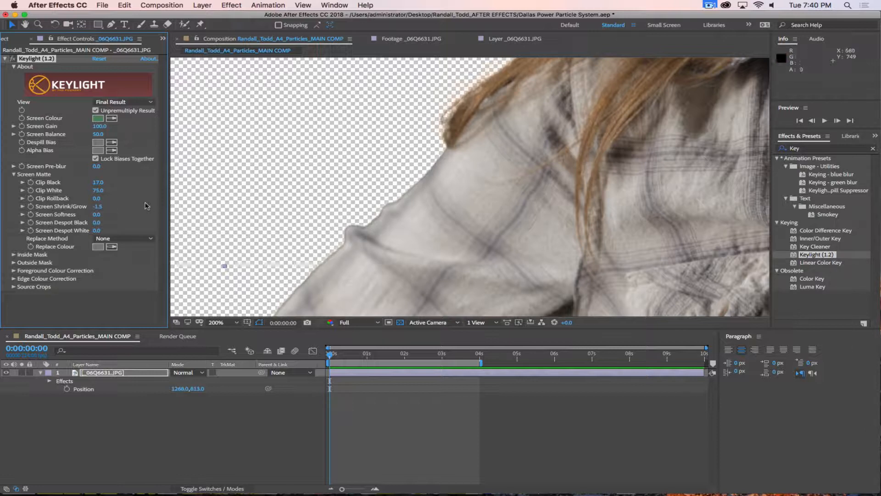
pyautogui.click(97, 207)
pyautogui.write('-2')
pyautogui.press('Return')
# Step: Set Screen Softness to 0.5, then raise it to 0.75
pyautogui.click(132, 211)
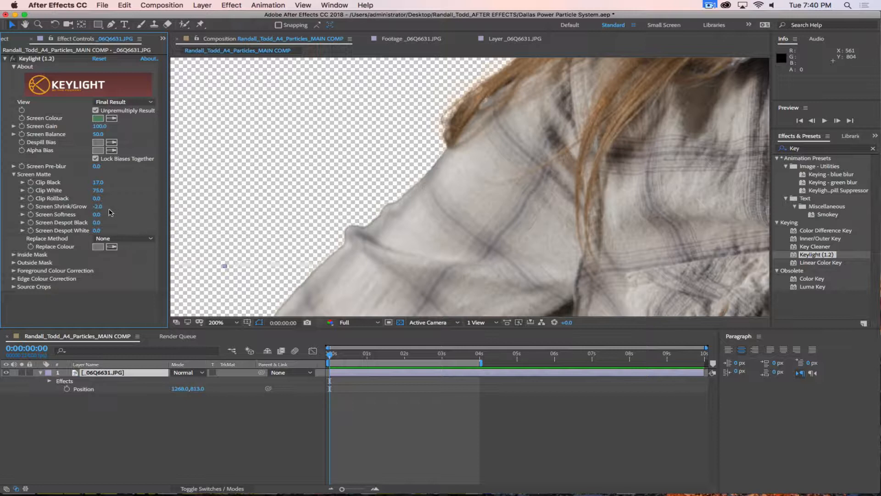
pyautogui.click(97, 214)
pyautogui.write('.5')
pyautogui.press('Return')
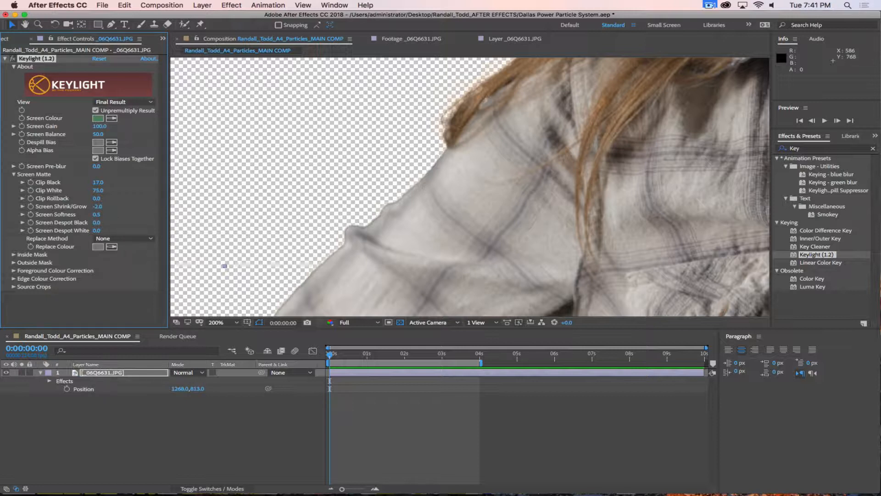
pyautogui.click(97, 215)
pyautogui.press('Return')
# Step: Try a Screen Shrink/Grow of -3 with the whole woman framed
pyautogui.scroll(-3, 517, 185)
pyautogui.moveTo(542, 190); pyautogui.dragTo(515, 226)
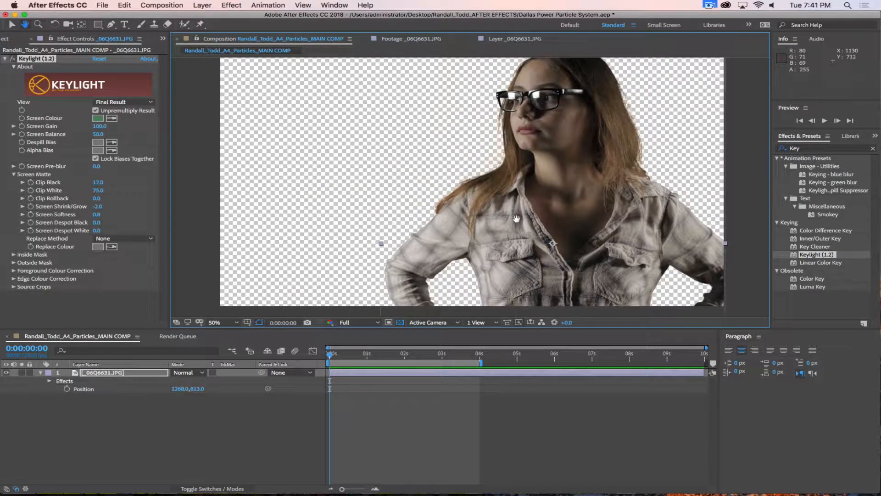
pyautogui.click(97, 206)
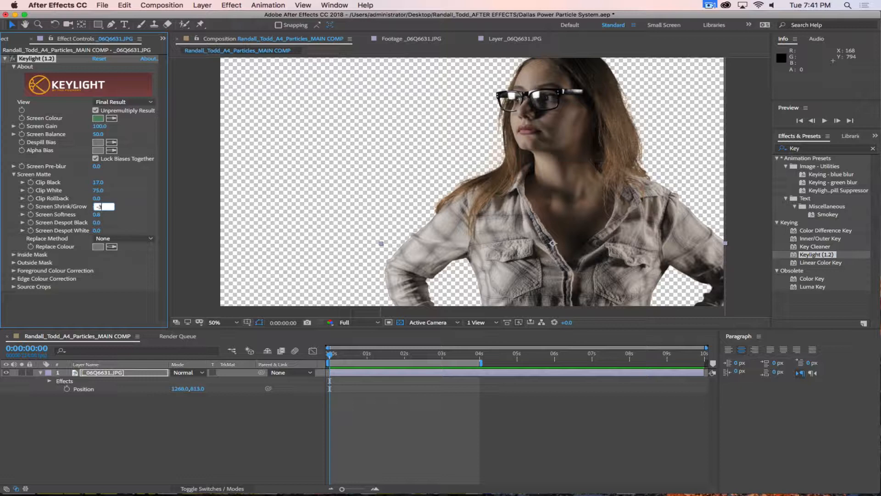
pyautogui.write('-3')
pyautogui.press('Return')
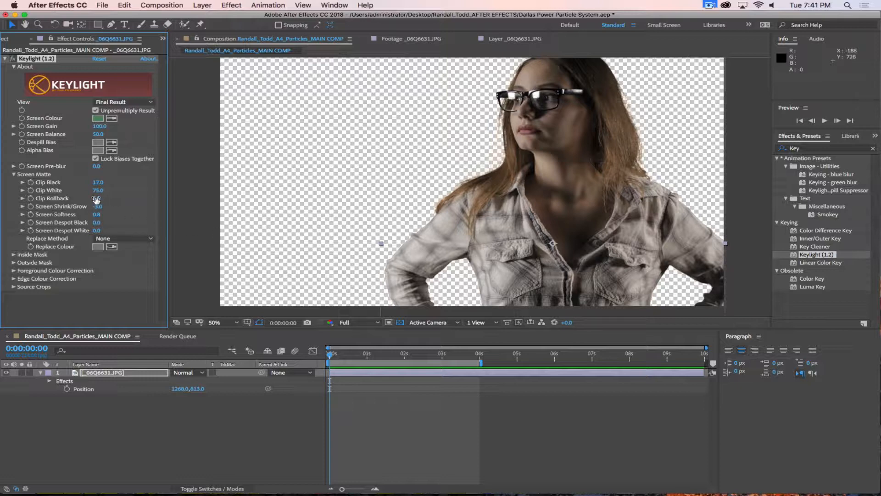
# Step: Check the edges against black and settle Screen Shrink/Grow at -1.5
pyautogui.scroll(-2, 454, 210)
pyautogui.scroll(2, 451, 217)
pyautogui.scroll(6, 450, 216)
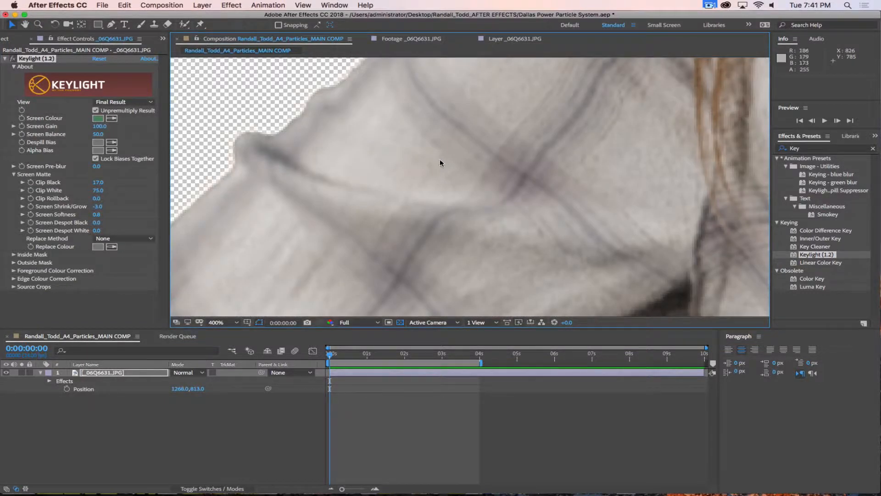
pyautogui.scroll(-2, 440, 159)
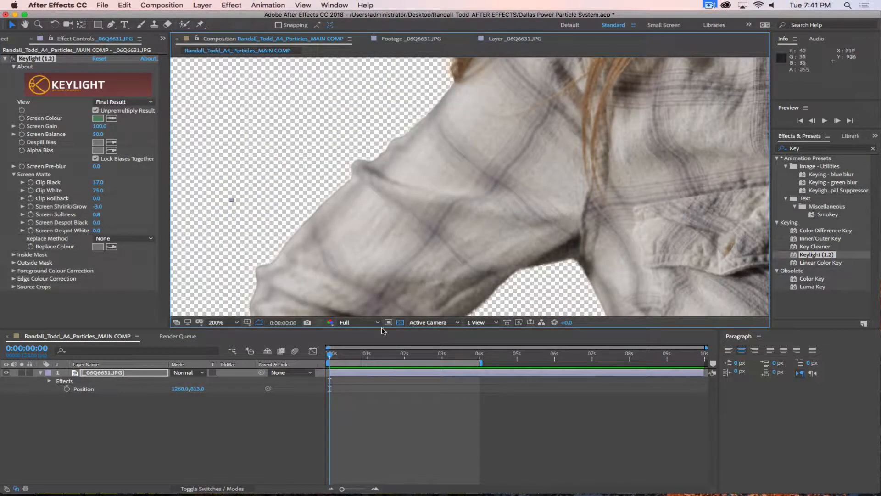
pyautogui.click(400, 323)
pyautogui.click(400, 323)
pyautogui.click(400, 323)
pyautogui.click(98, 206)
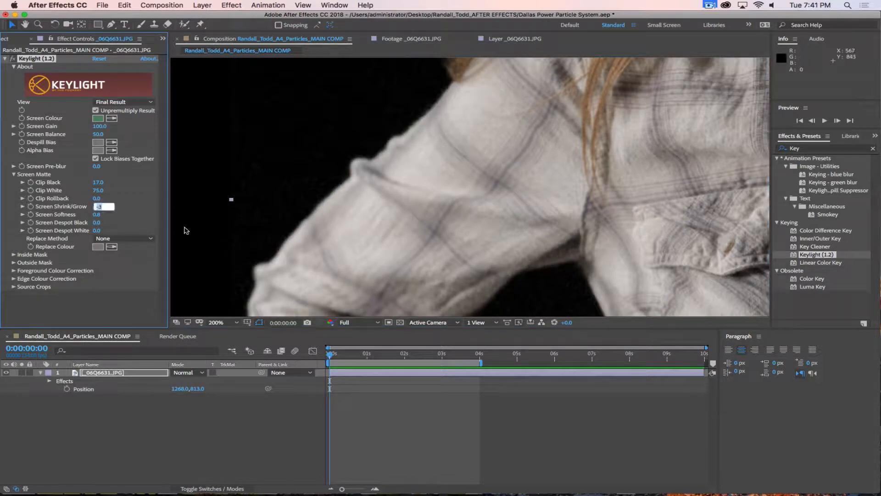
pyautogui.write('1.5')
pyautogui.press('Return')
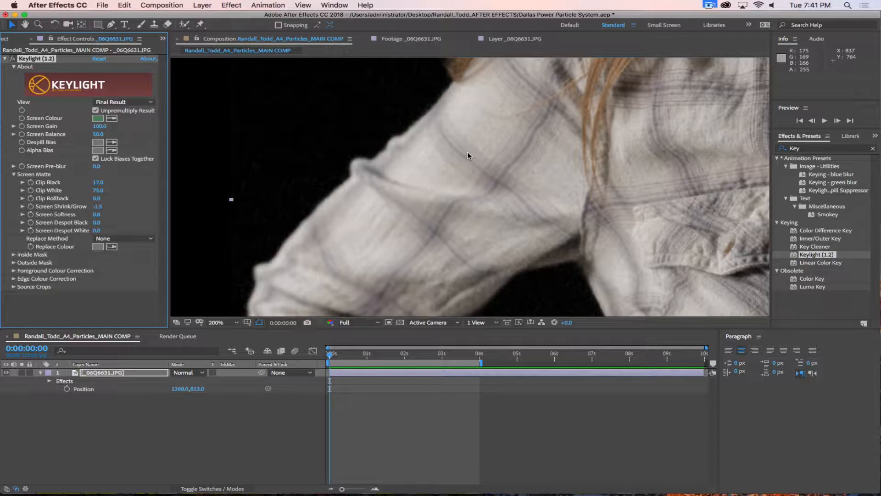
# Step: Set the viewer to Half resolution and scrub the timeline back to start
pyautogui.scroll(-1, 467, 151)
pyautogui.scroll(2, 397, 196)
pyautogui.scroll(-6, 397, 200)
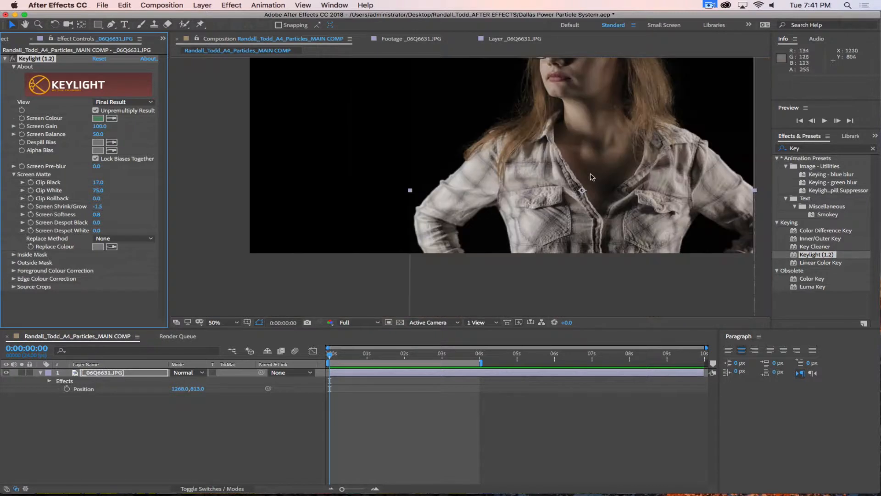
pyautogui.moveTo(519, 236); pyautogui.dragTo(553, 234)
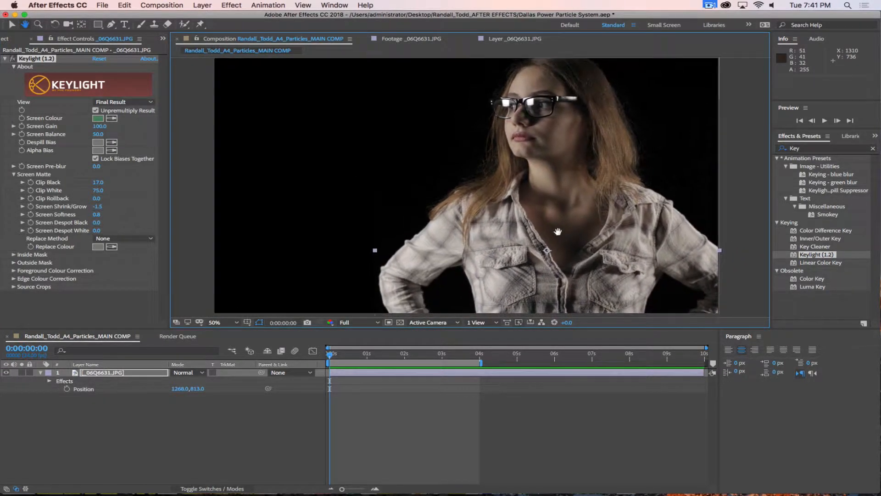
pyautogui.press('v')
pyautogui.click(188, 454)
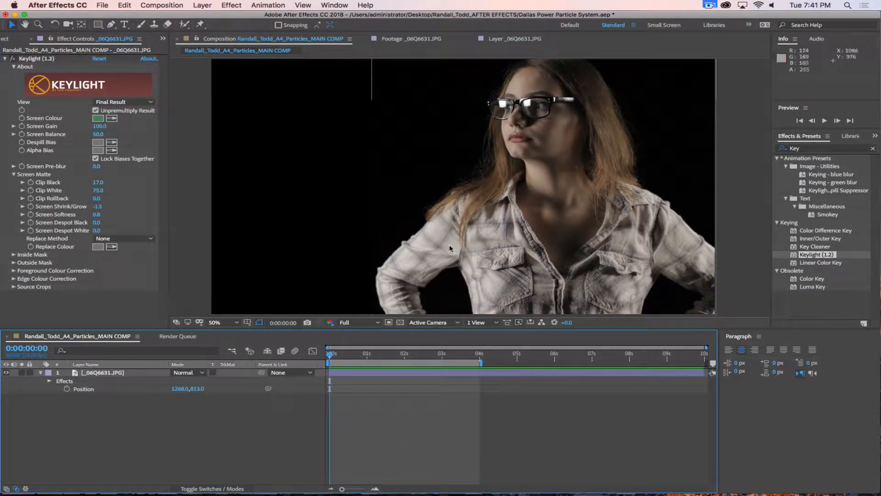
pyautogui.click(370, 322)
pyautogui.click(358, 356)
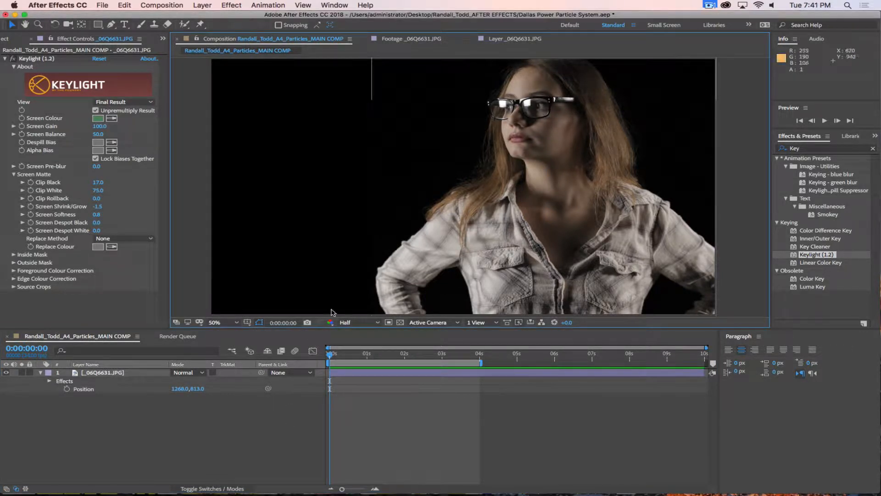
pyautogui.click(230, 424)
pyautogui.moveTo(333, 354)
pyautogui.mouseDown()
pyautogui.moveTo(462, 354)
pyautogui.moveTo(329, 355)
pyautogui.mouseUp()
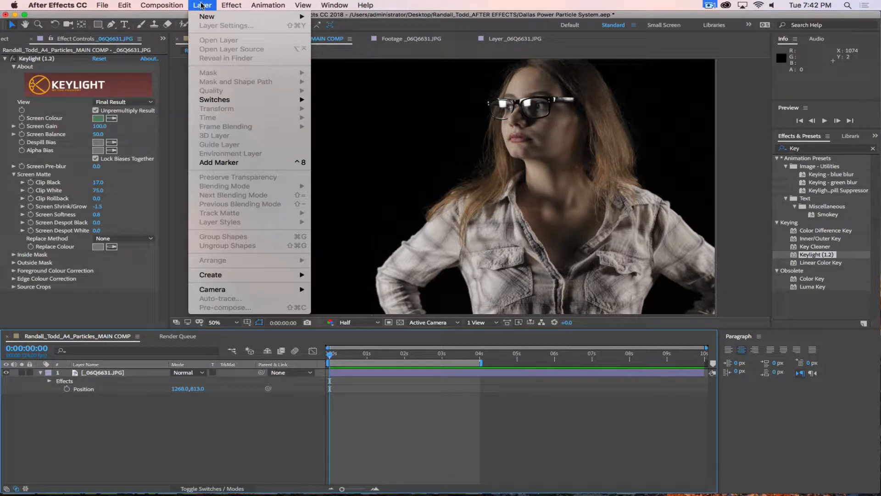
# Step: Create a new solid layer named Particle 1
pyautogui.click(363, 28)
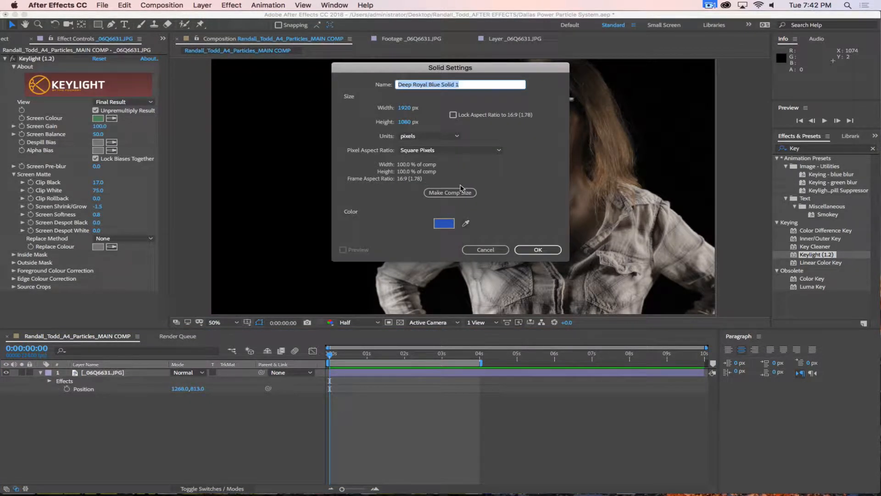
pyautogui.write('Parti')
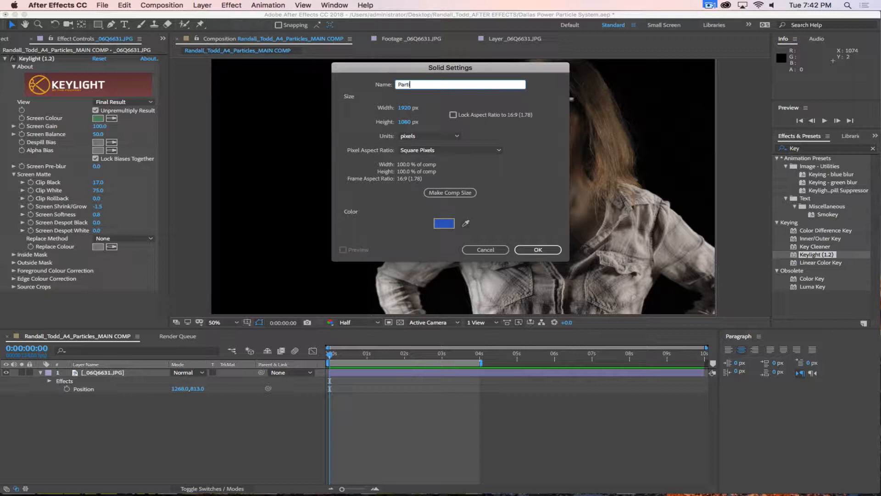
pyautogui.write('cle 1')
pyautogui.press('Return')
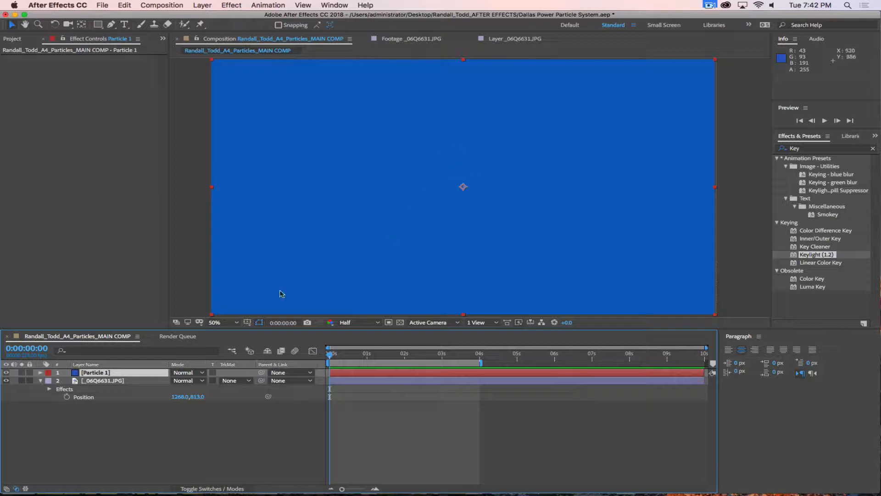
pyautogui.click(175, 432)
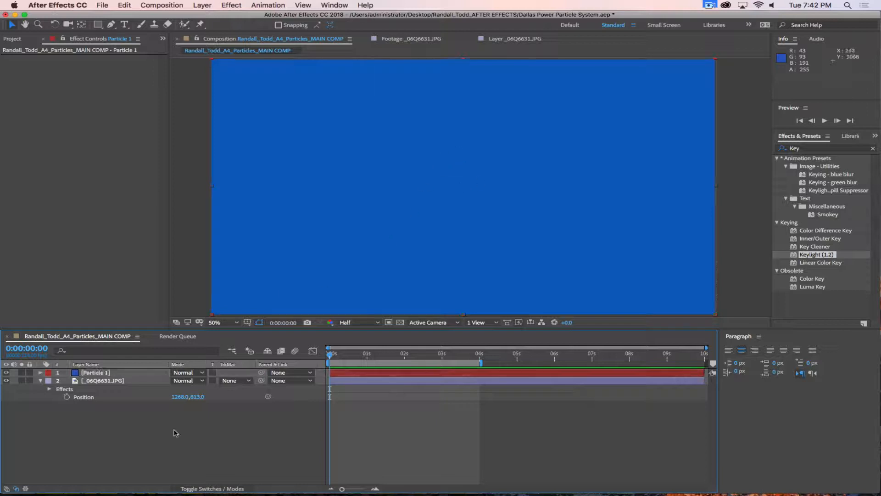
pyautogui.click(102, 380)
pyautogui.press('Return')
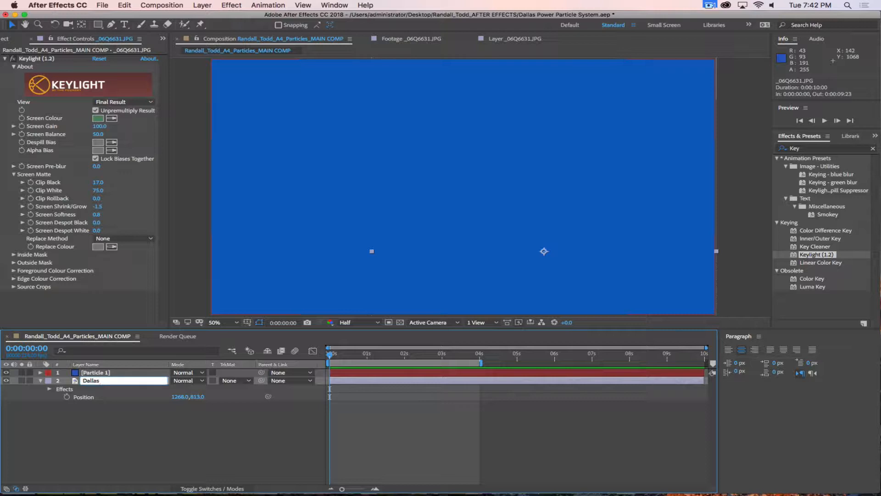
pyautogui.write('Power')
pyautogui.press('Return')
pyautogui.click(104, 407)
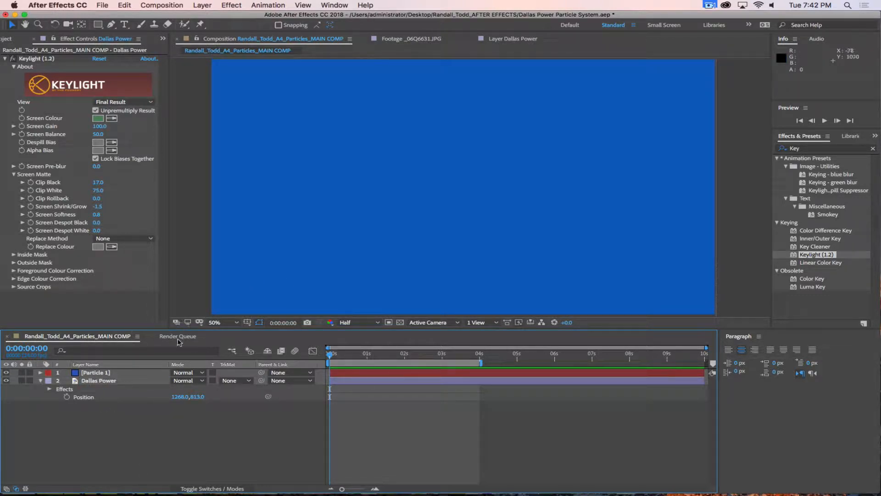
pyautogui.click(106, 372)
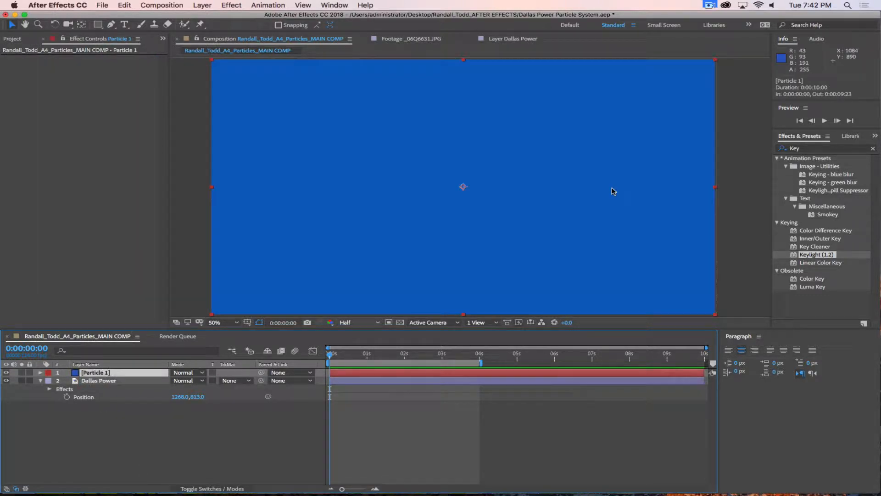
# Step: Apply CC Particle World to Particle 1 and scrub ahead to see the burst
pyautogui.click(804, 149)
pyautogui.doubleClick(805, 149)
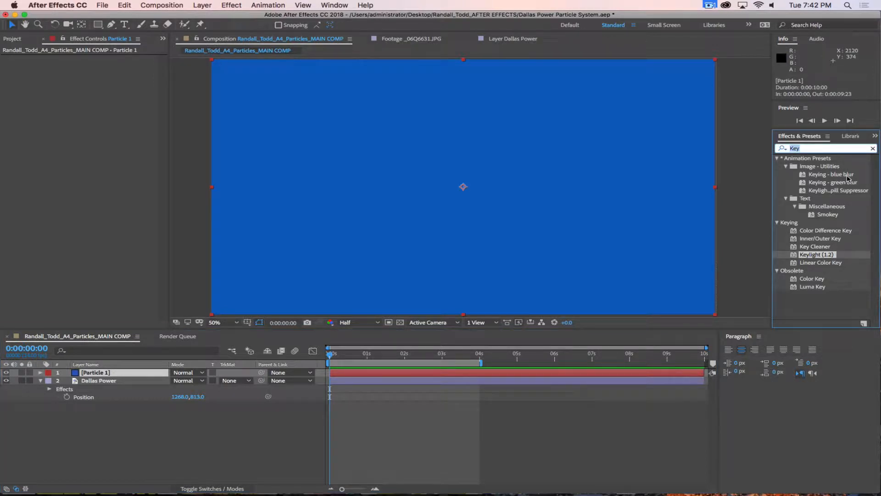
pyautogui.write('Particle')
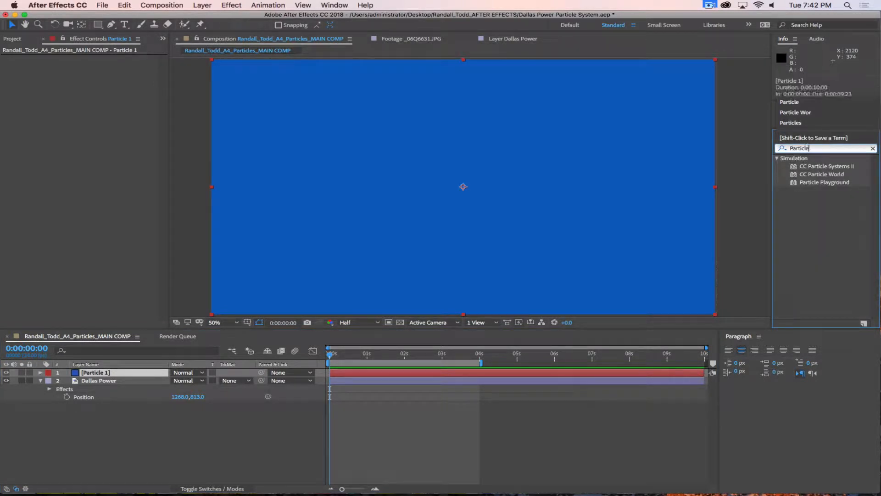
pyautogui.click(812, 177)
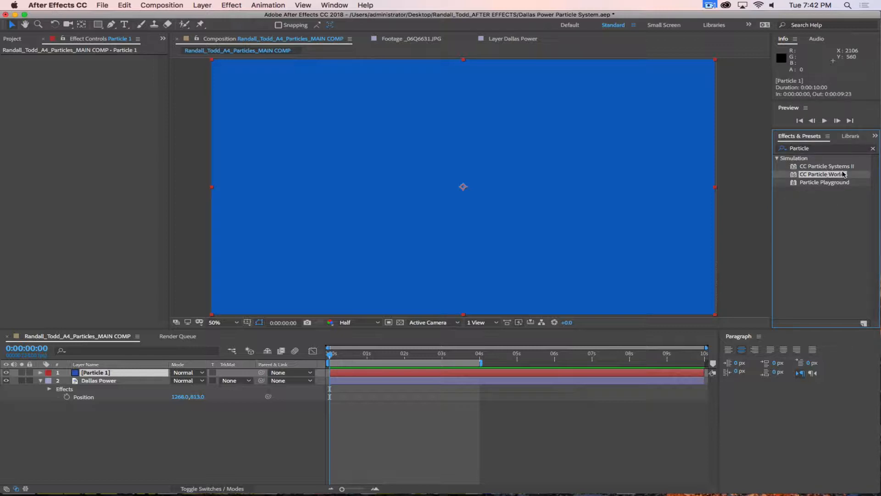
pyautogui.moveTo(795, 179); pyautogui.dragTo(546, 186)
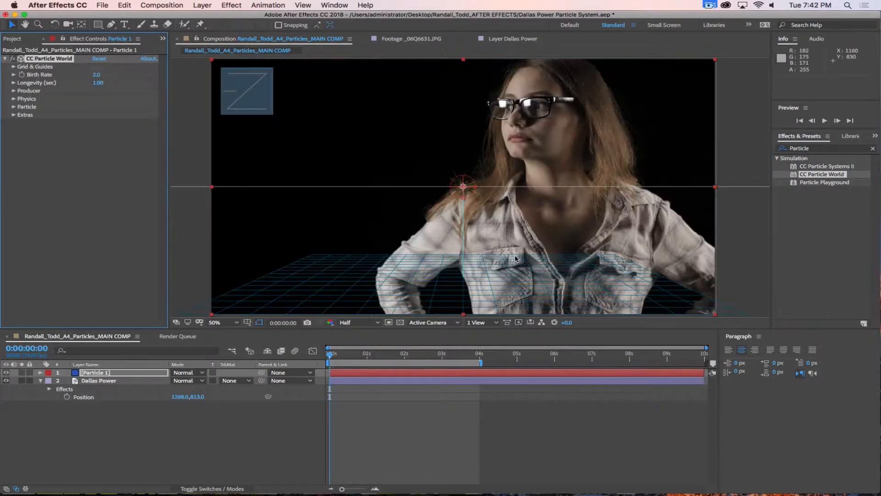
pyautogui.moveTo(330, 354); pyautogui.dragTo(397, 365)
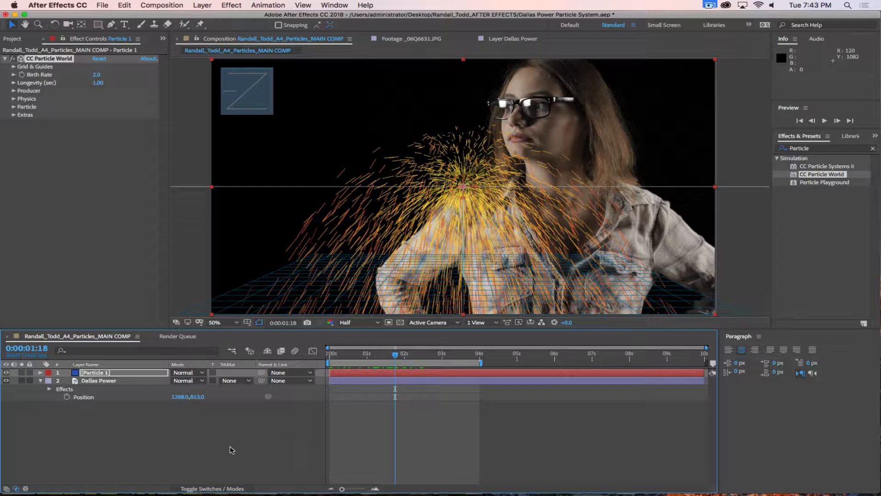
pyautogui.click(178, 464)
pyautogui.moveTo(94, 372); pyautogui.dragTo(103, 413)
pyautogui.moveTo(226, 494)
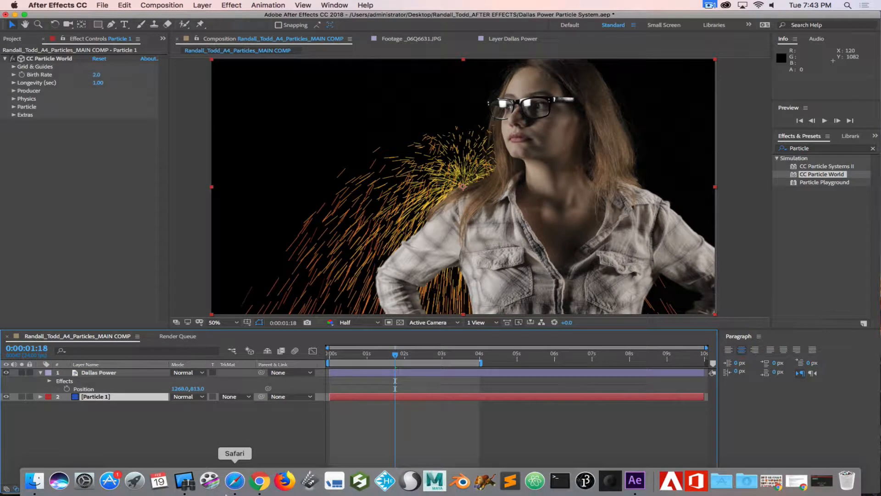
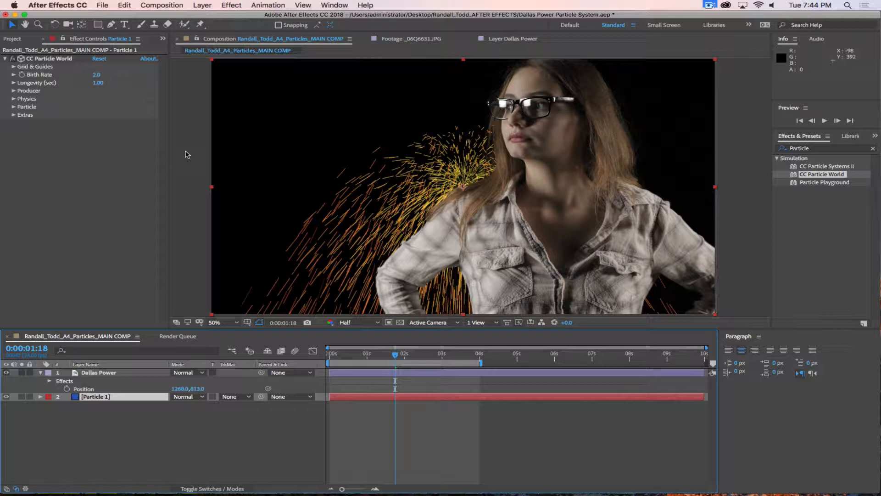
# Step: Set the Physics Animation of CC Particle World to Vortex
pyautogui.click(14, 98)
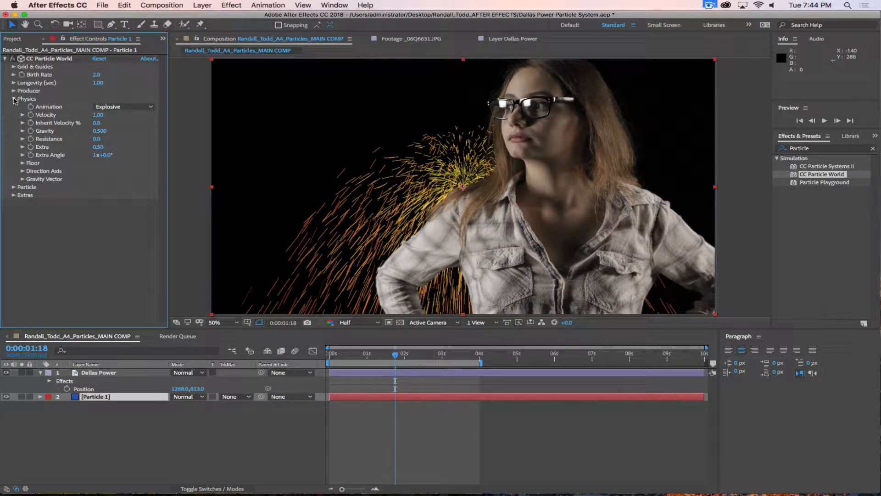
pyautogui.click(116, 108)
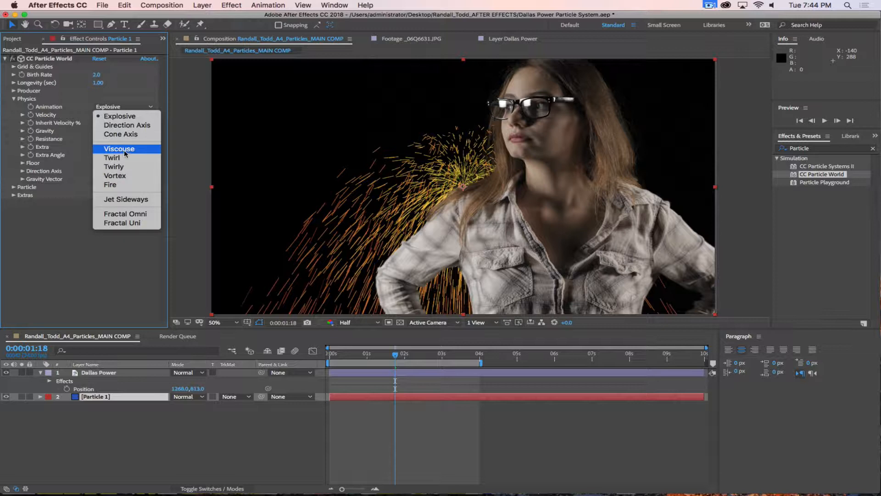
pyautogui.click(113, 175)
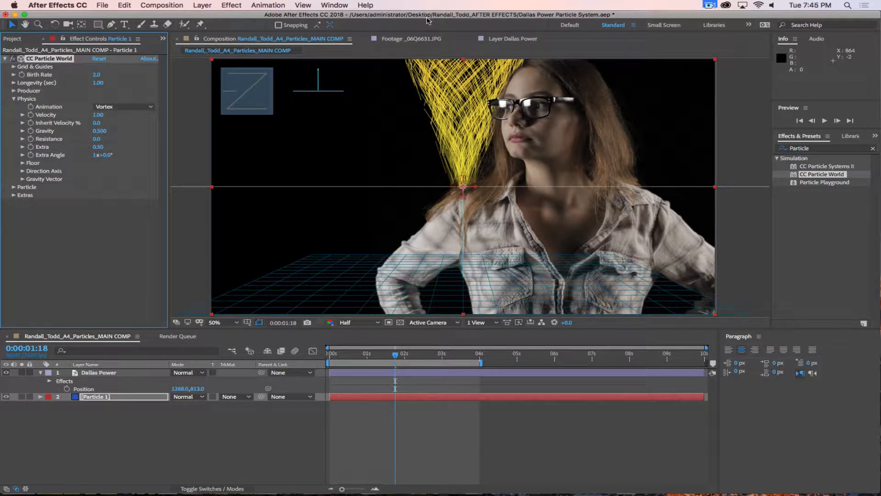
# Step: Widen the producer emitter to Radius X 0.355
pyautogui.click(14, 91)
pyautogui.moveTo(98, 122); pyautogui.dragTo(118, 124)
pyautogui.moveTo(394, 356)
pyautogui.mouseDown()
pyautogui.moveTo(521, 360)
pyautogui.moveTo(385, 359)
pyautogui.mouseUp()
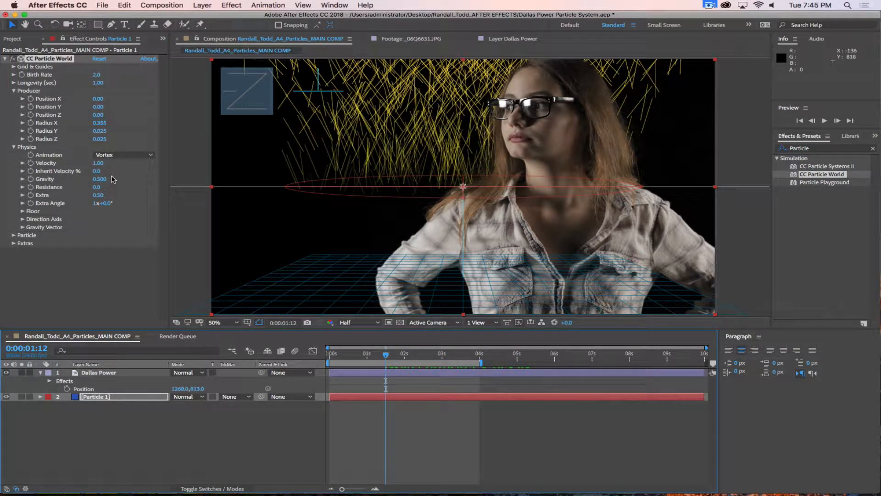
# Step: Switch Animation back to Explosive, set Position X 0.19 / Y 0.14 and Gravity -0.5
pyautogui.click(114, 157)
pyautogui.click(117, 161)
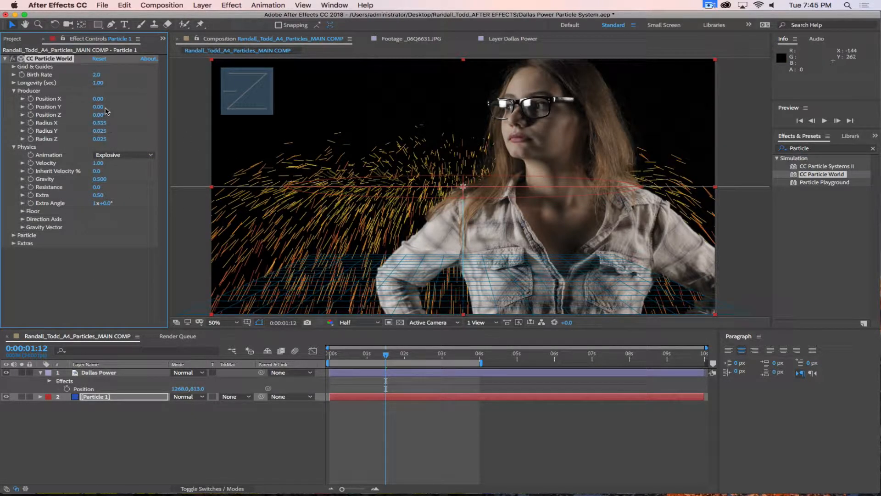
pyautogui.moveTo(98, 98); pyautogui.dragTo(114, 101)
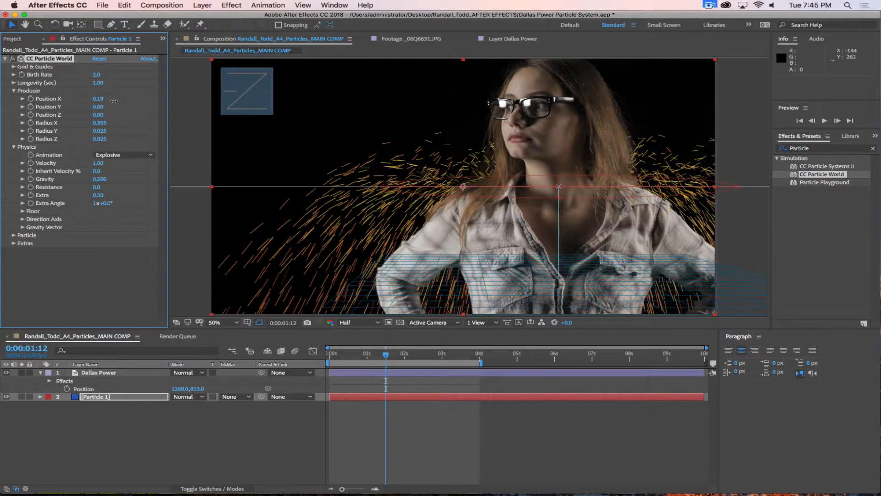
pyautogui.moveTo(100, 106); pyautogui.dragTo(109, 108)
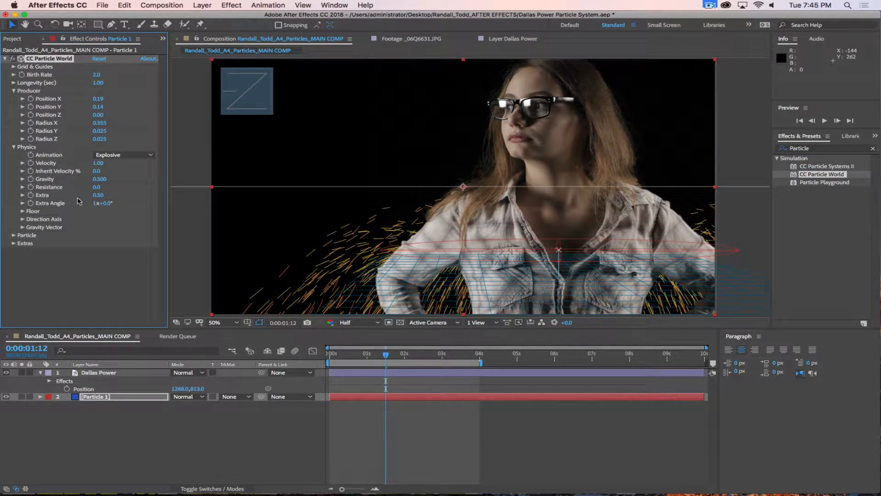
pyautogui.click(100, 179)
pyautogui.press('Return')
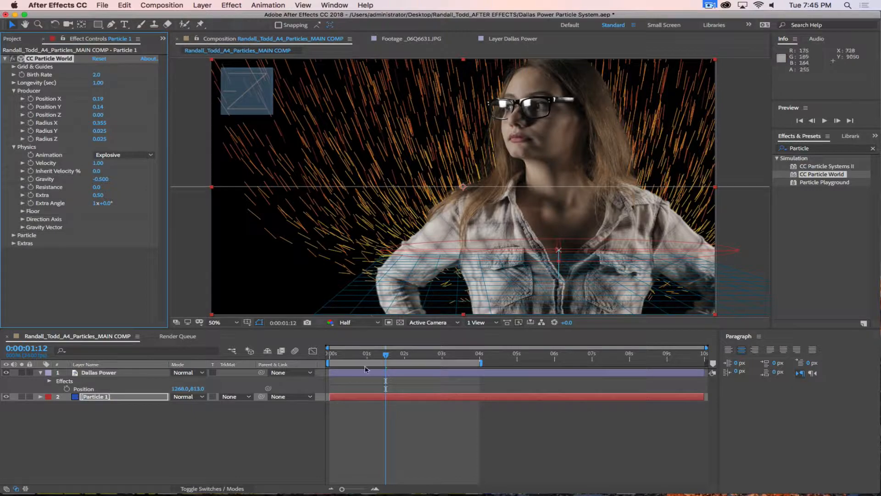
# Step: Raise Resistance to 3.6 and lower Velocity to 0.66
pyautogui.moveTo(385, 354); pyautogui.dragTo(449, 358)
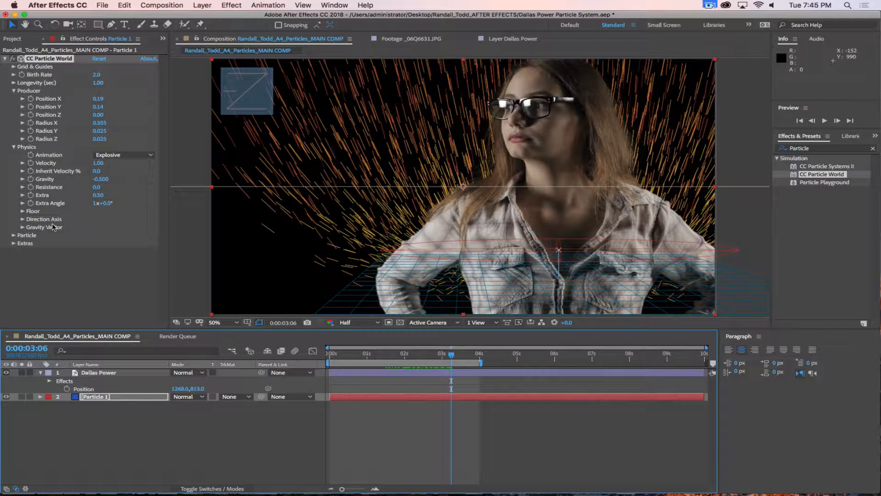
pyautogui.moveTo(95, 189); pyautogui.dragTo(112, 185)
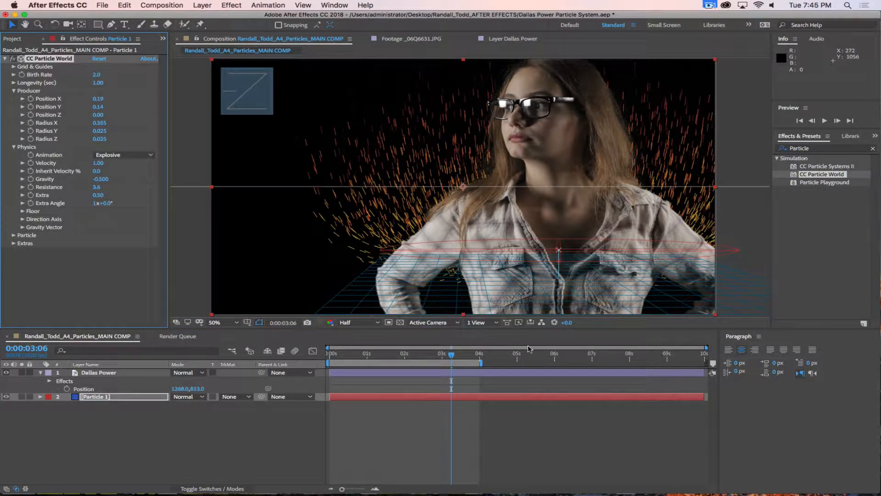
pyautogui.moveTo(455, 357)
pyautogui.mouseDown()
pyautogui.moveTo(477, 357)
pyautogui.moveTo(465, 358)
pyautogui.mouseUp()
pyautogui.moveTo(98, 163); pyautogui.dragTo(83, 165)
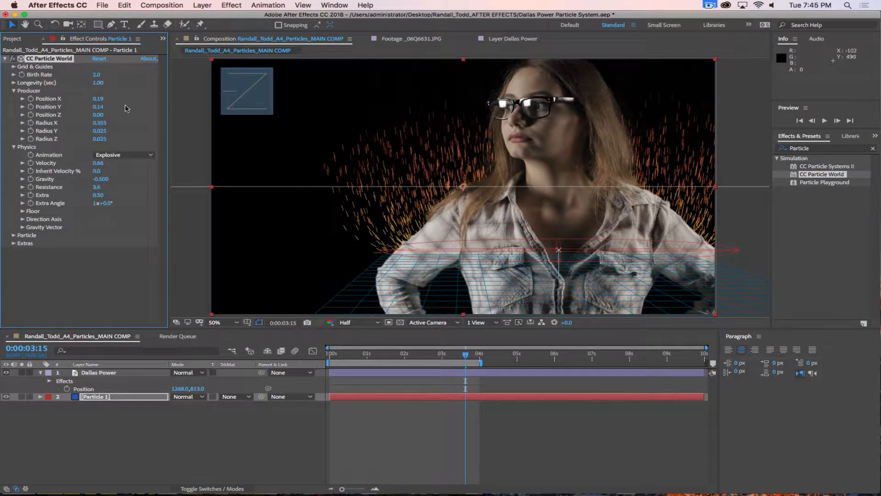
# Step: Set Longevity to 1.85 and producer Position Y to 0.28, then preview from earlier
pyautogui.moveTo(97, 84); pyautogui.dragTo(124, 83)
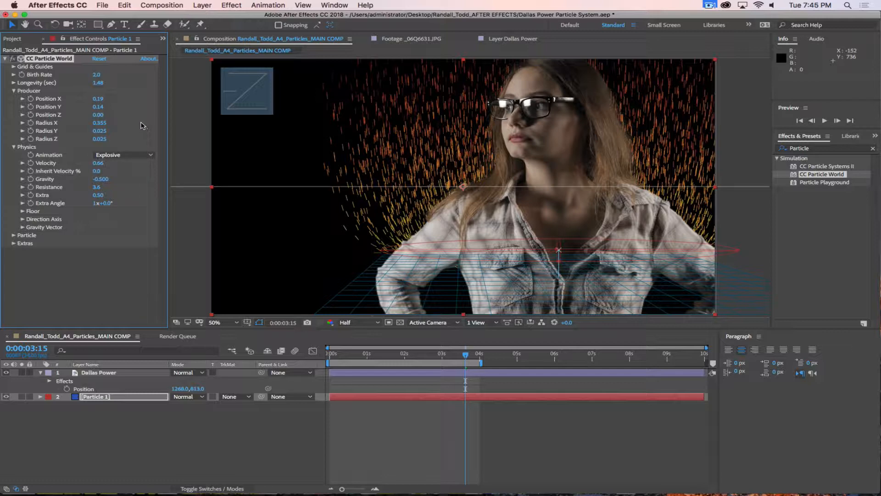
pyautogui.moveTo(102, 110); pyautogui.dragTo(110, 109)
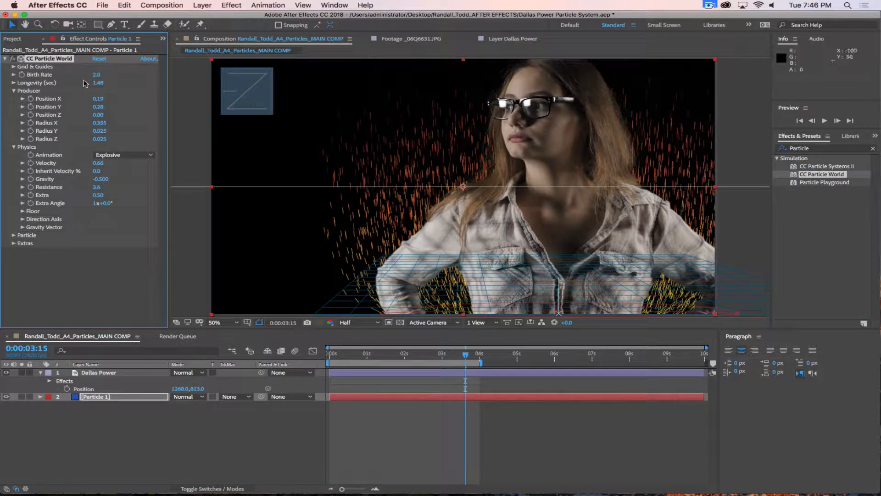
pyautogui.moveTo(103, 82); pyautogui.dragTo(111, 83)
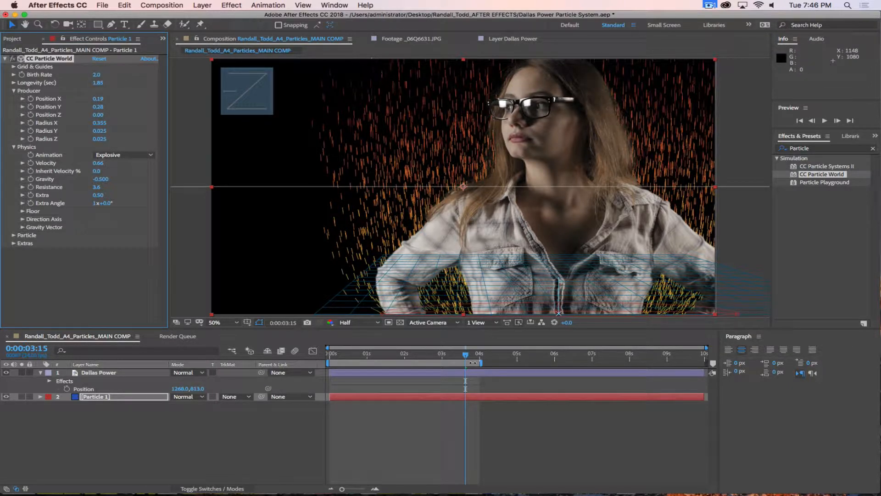
pyautogui.moveTo(465, 355); pyautogui.dragTo(373, 356)
pyautogui.press('space')
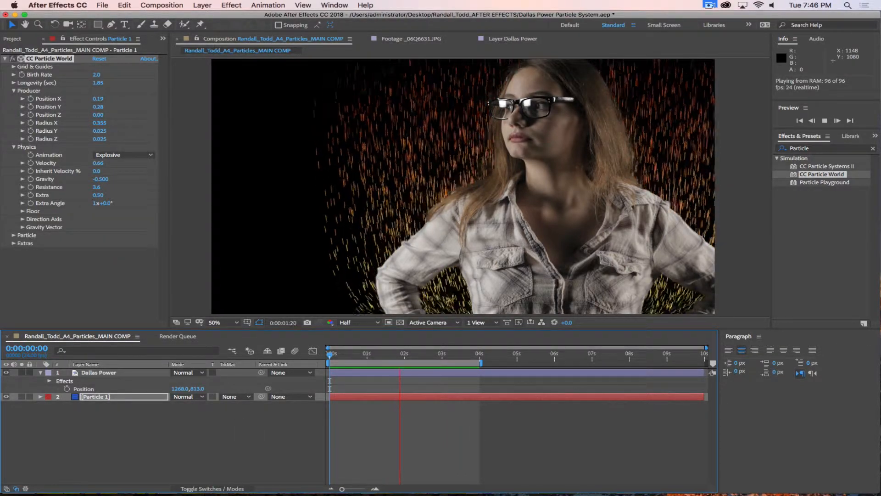
pyautogui.press('super+Tab')
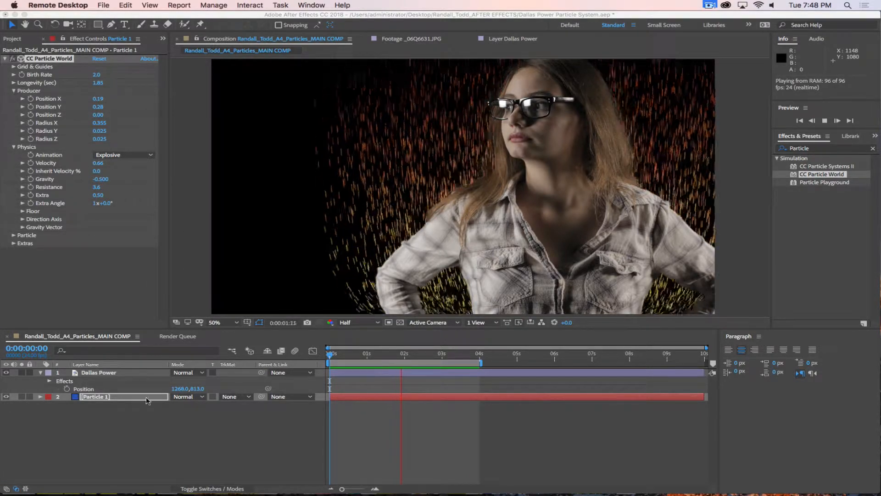
# Step: Change the CC Particle World Particle Type to Cube
pyautogui.click(158, 456)
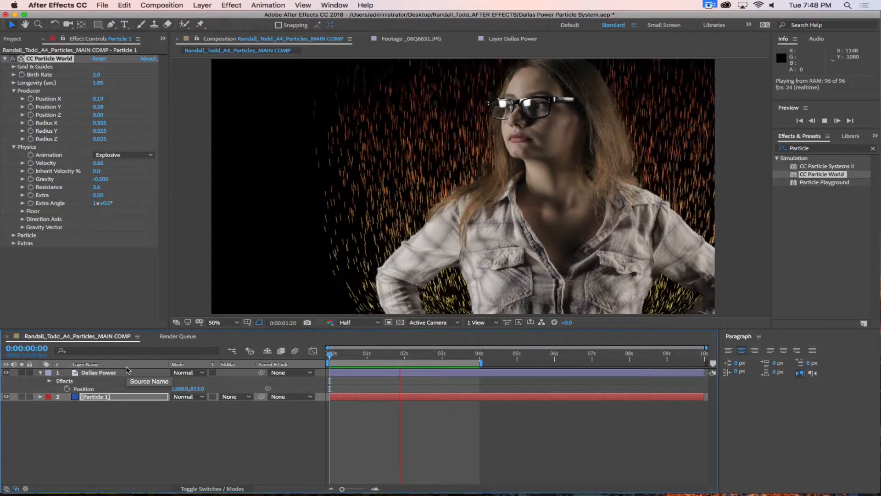
pyautogui.click(15, 236)
pyautogui.scroll(-2, 47, 248)
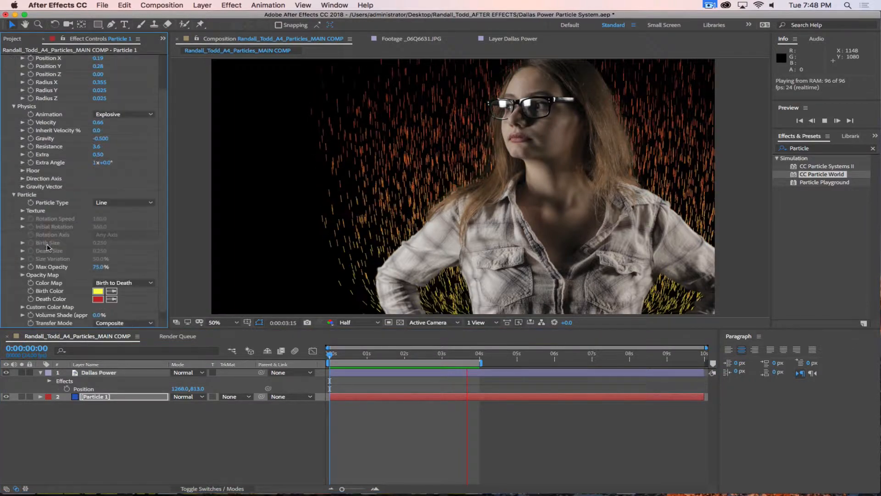
pyautogui.scroll(-1, 141, 216)
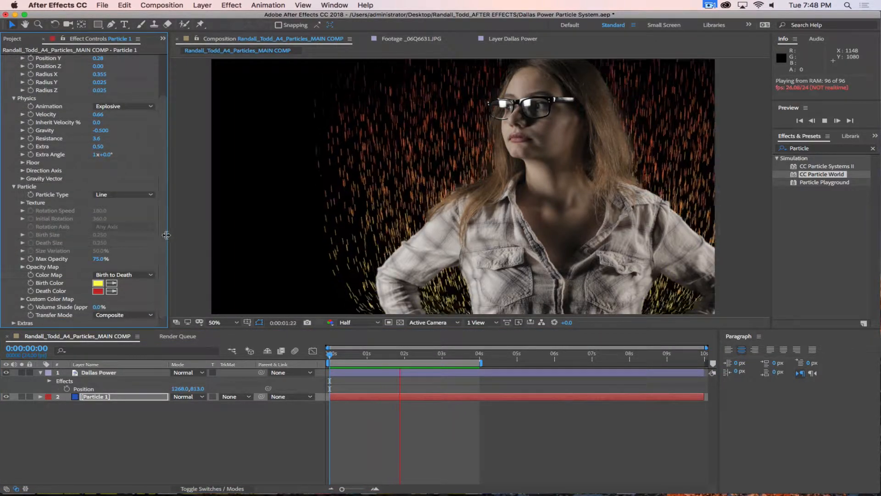
pyautogui.click(133, 195)
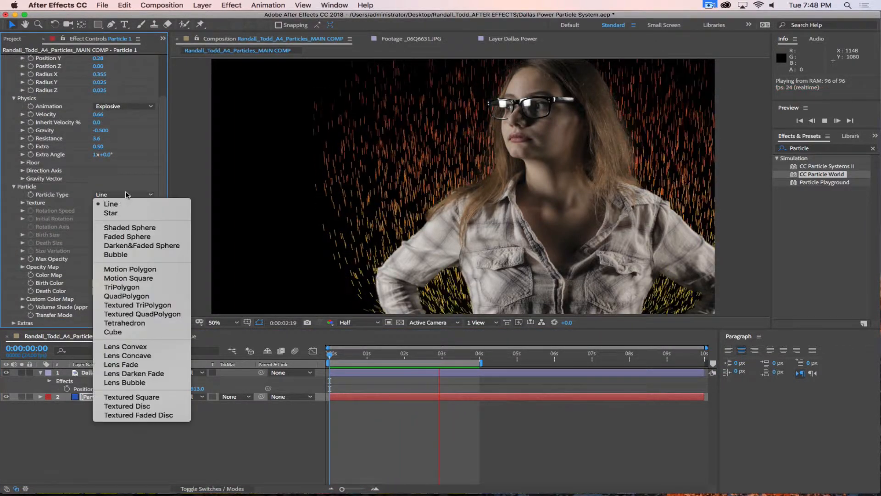
pyautogui.click(116, 337)
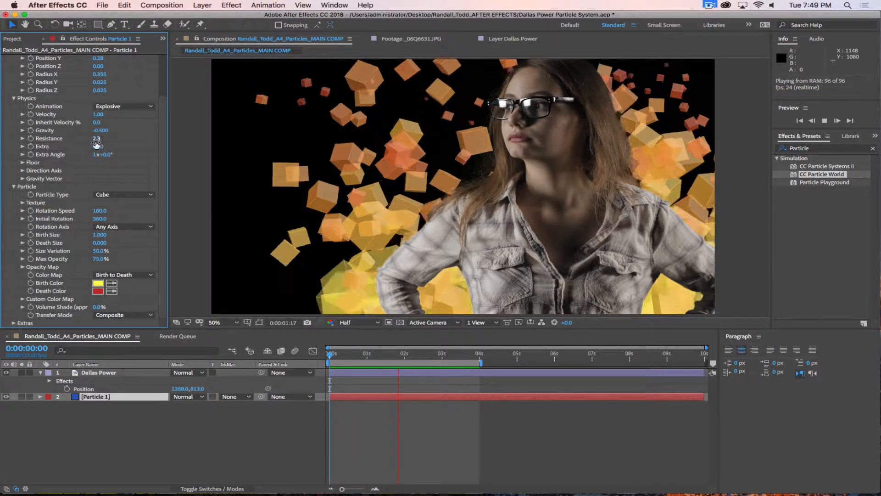
# Step: Set Resistance to 0, Longevity to 0.86, then bring Resistance up to 0.7
pyautogui.write('0')
pyautogui.press('Return')
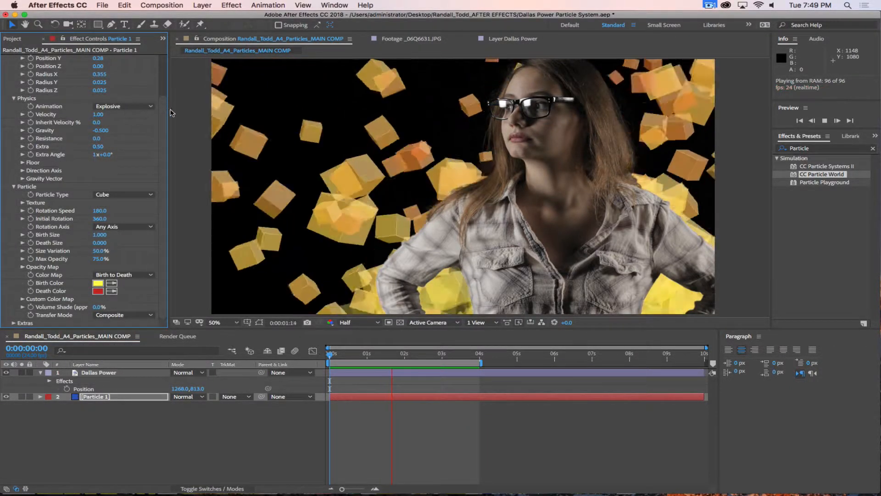
pyautogui.scroll(3, 140, 74)
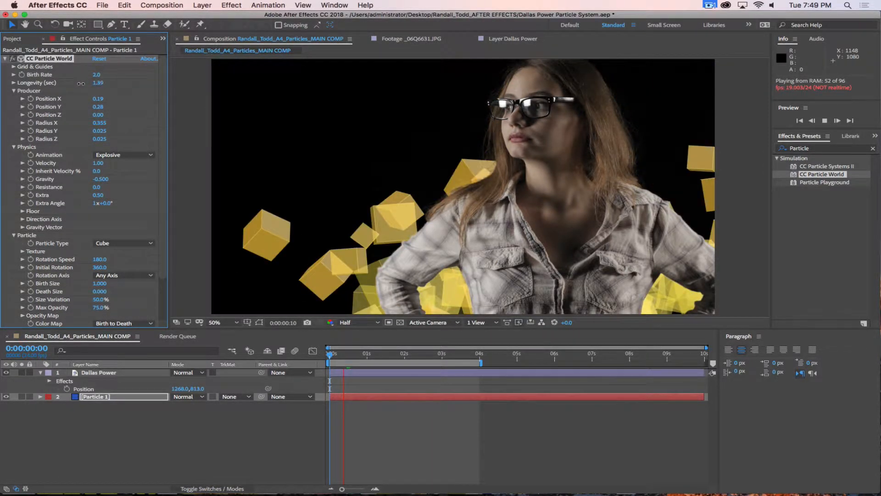
pyautogui.moveTo(81, 84); pyautogui.dragTo(87, 81)
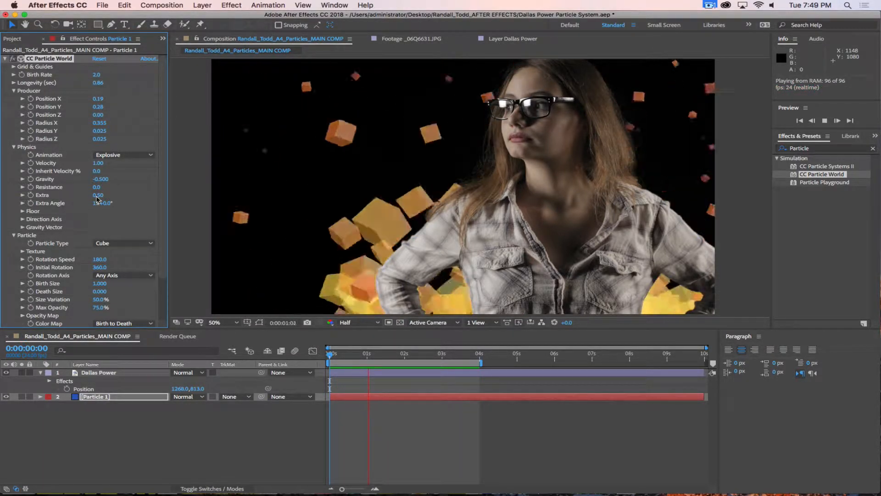
pyautogui.moveTo(97, 186); pyautogui.dragTo(98, 189)
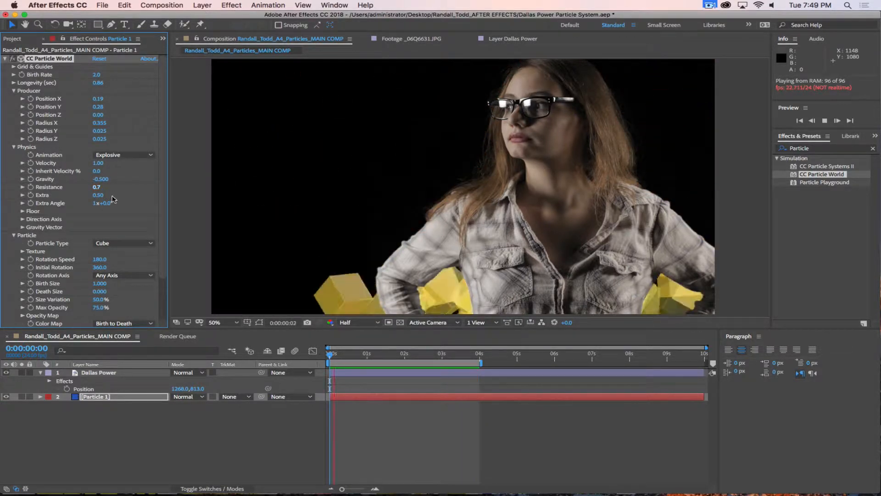
pyautogui.scroll(-3, 64, 239)
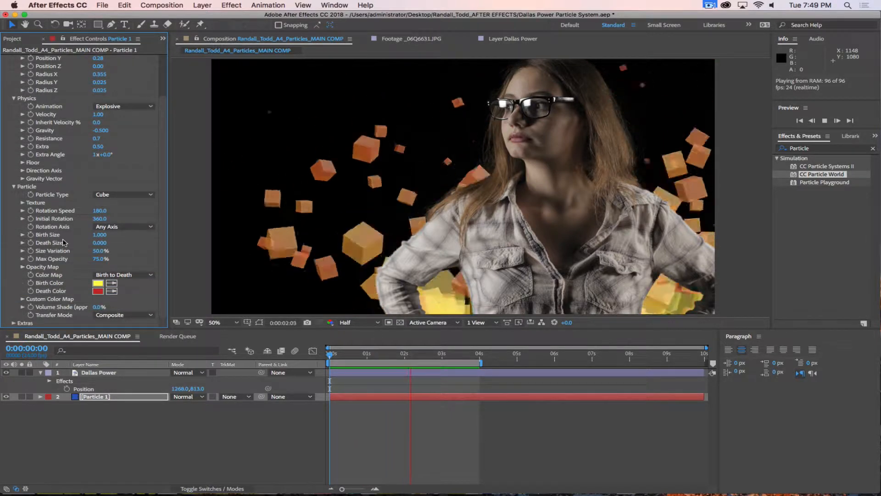
# Step: Set the cube Birth Size to 0.75 and narrow the producer emitter width
pyautogui.click(99, 234)
pyautogui.write('.')
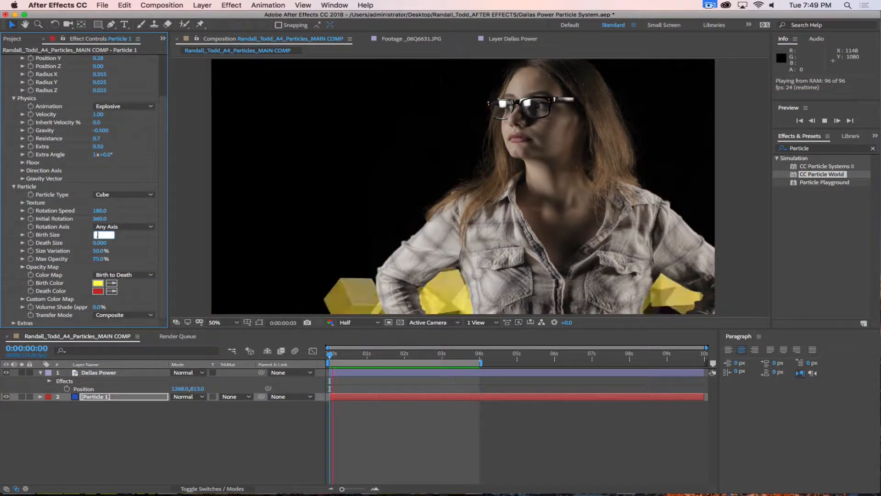
pyautogui.write('75')
pyautogui.press('Return')
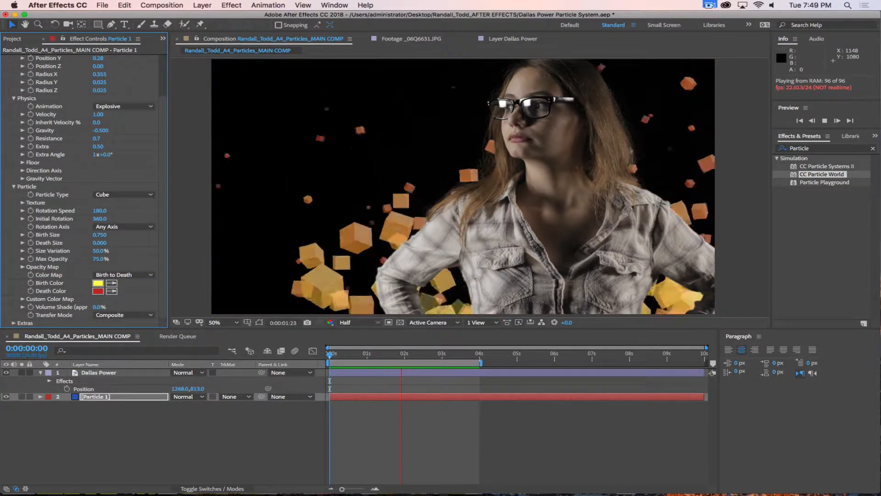
pyautogui.scroll(2, 161, 101)
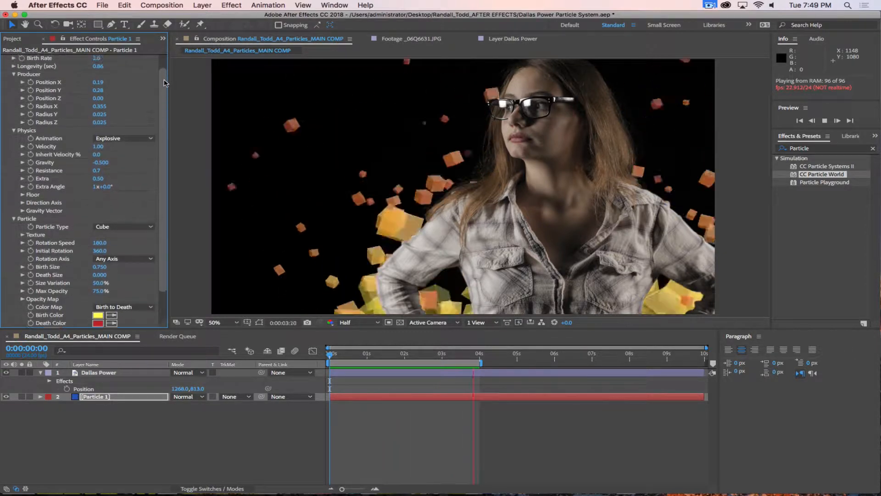
pyautogui.scroll(1, 161, 92)
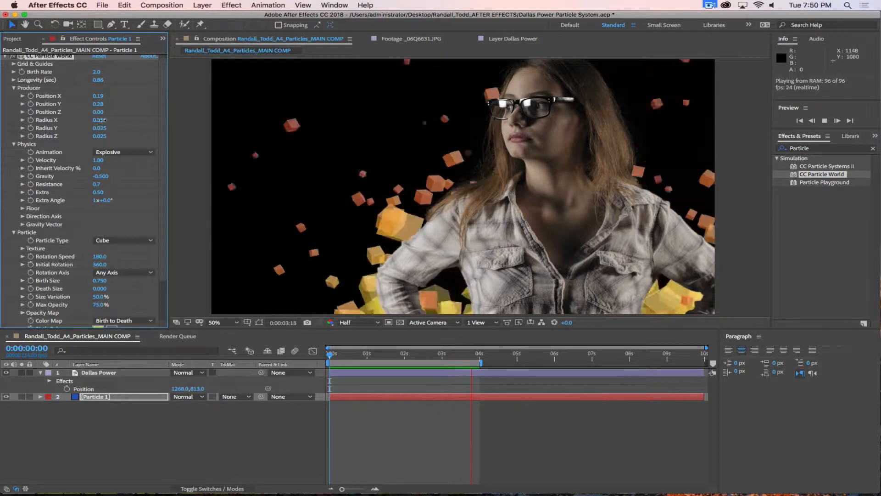
pyautogui.moveTo(111, 121); pyautogui.dragTo(93, 124)
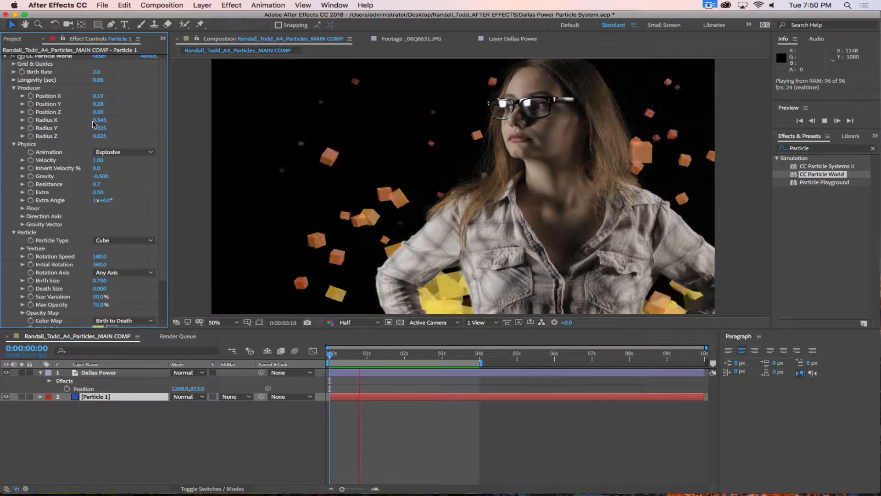
pyautogui.moveTo(97, 120); pyautogui.dragTo(97, 122)
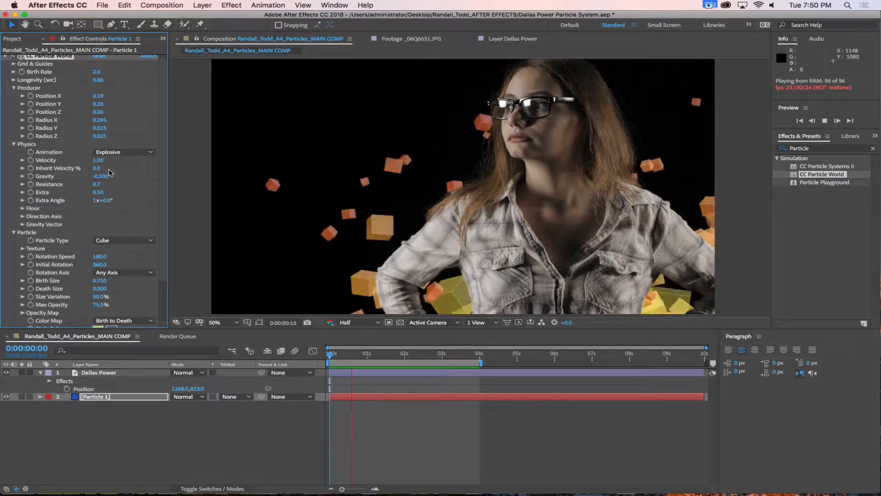
# Step: Set particle Velocity to 0.5 and Gravity to -1.0
pyautogui.click(97, 160)
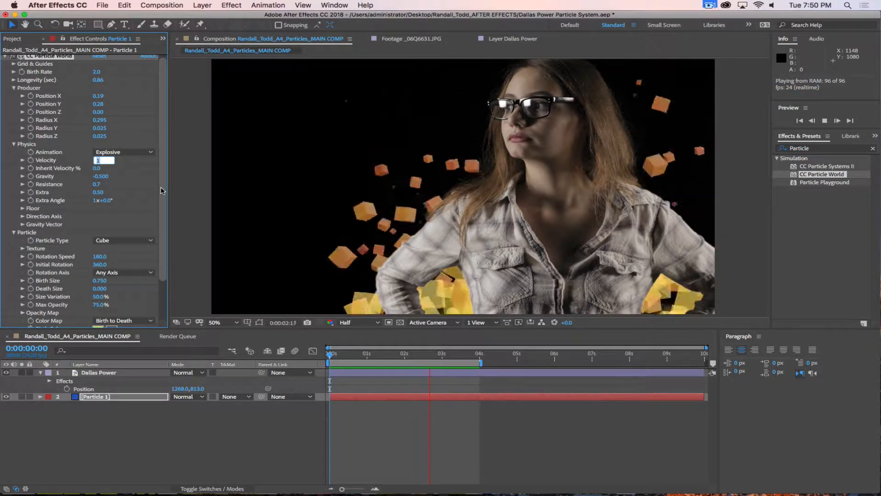
pyautogui.write('.5')
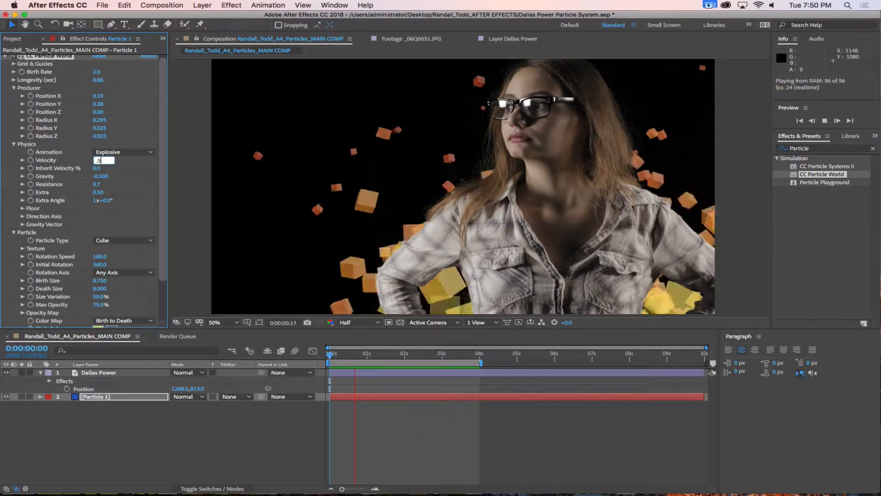
pyautogui.press('Return')
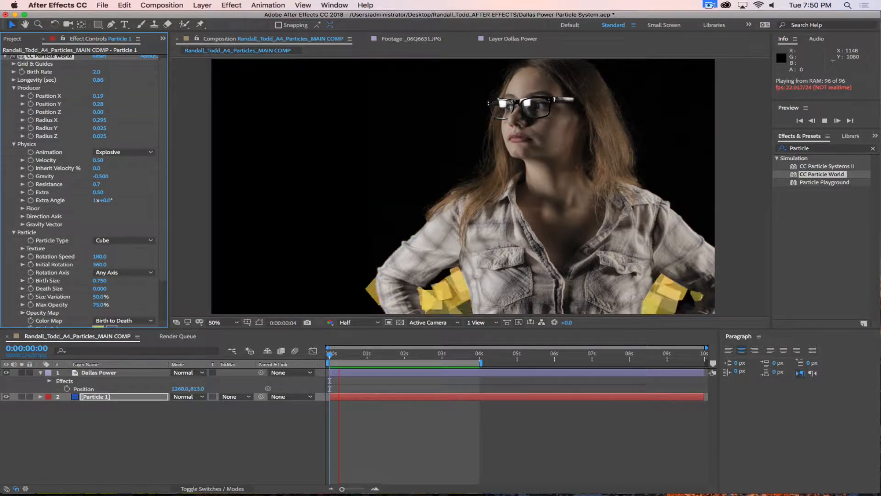
pyautogui.click(104, 178)
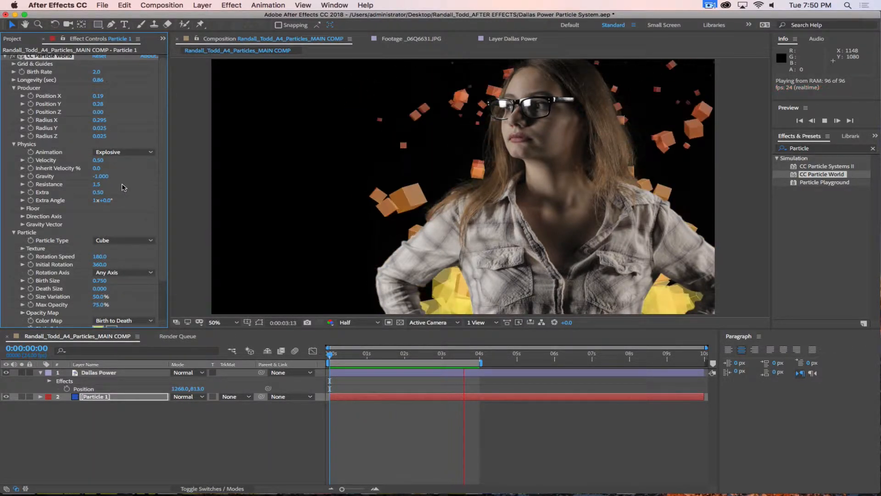
pyautogui.scroll(-2, 158, 270)
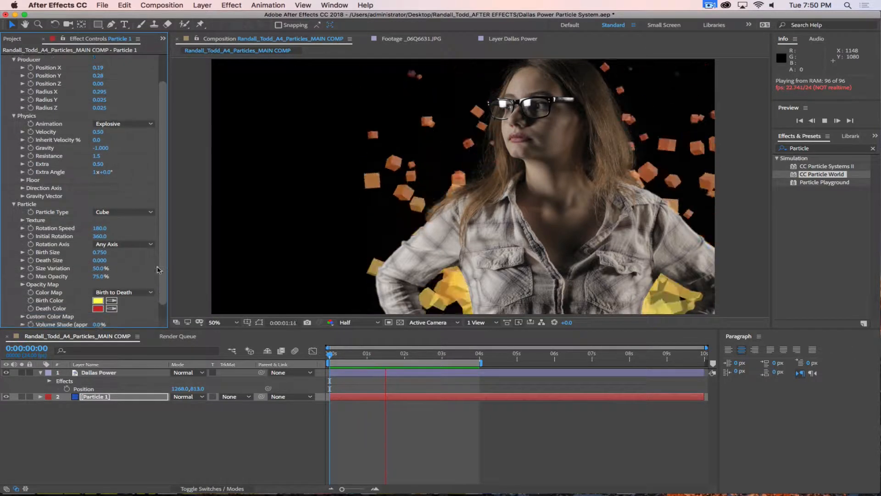
pyautogui.scroll(-1, 158, 270)
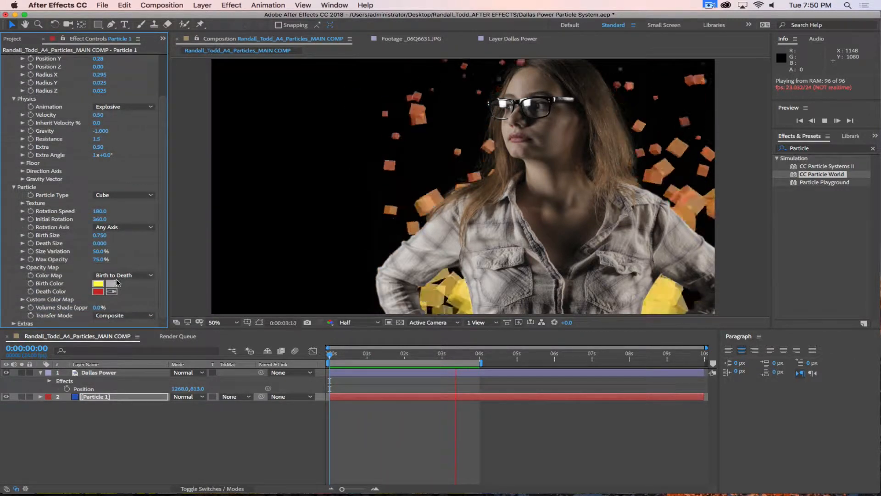
# Step: Make the particles born blue and dying white, keeping the Birth to Death color map
pyautogui.click(99, 284)
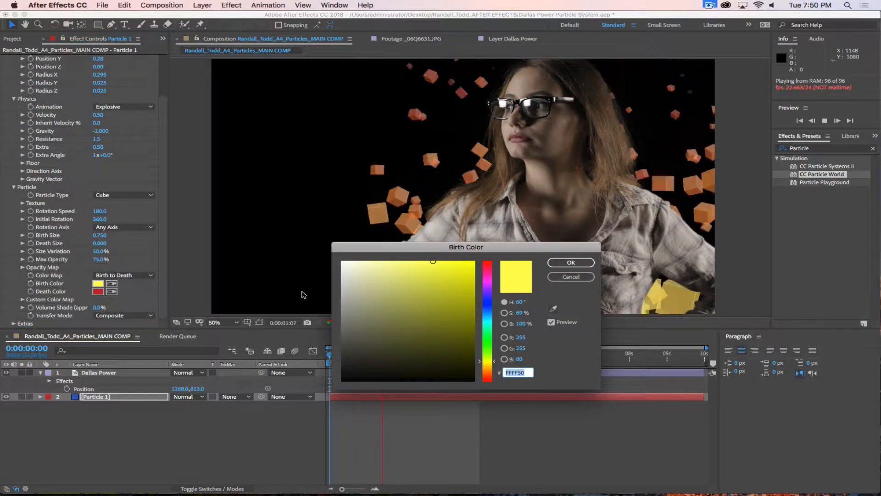
pyautogui.moveTo(489, 312)
pyautogui.mouseDown()
pyautogui.moveTo(487, 303)
pyautogui.moveTo(491, 311)
pyautogui.mouseUp()
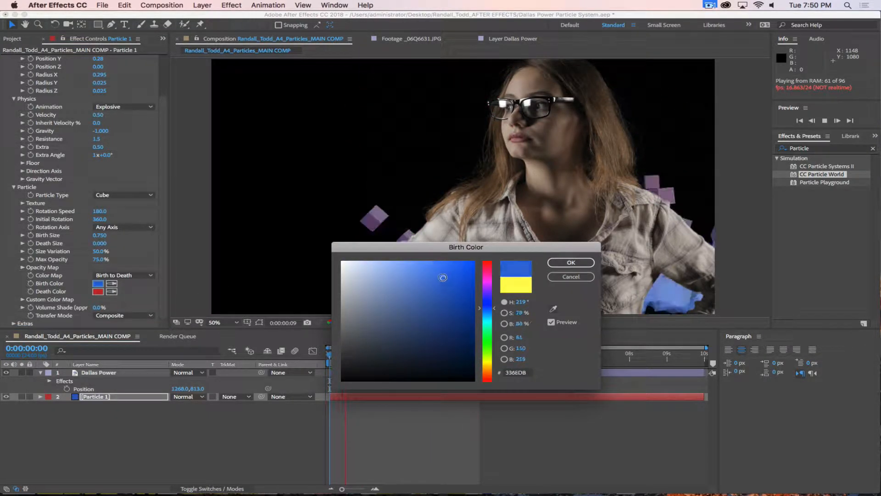
pyautogui.click(570, 265)
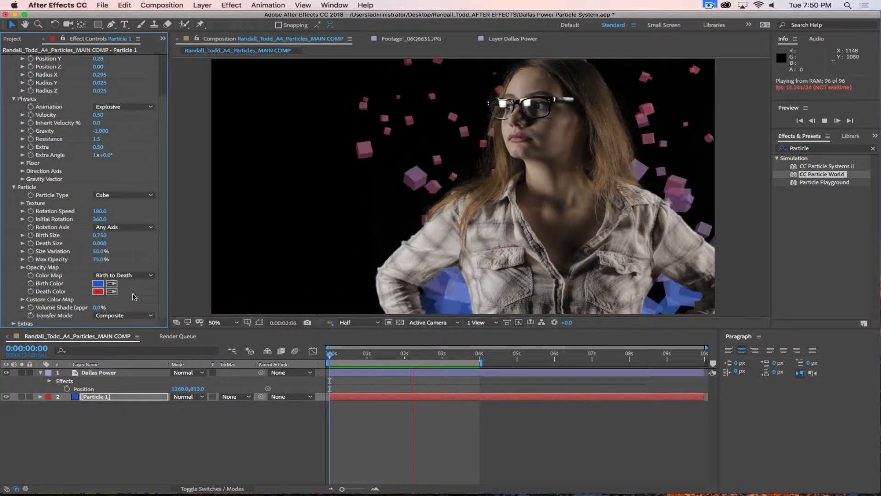
pyautogui.click(97, 291)
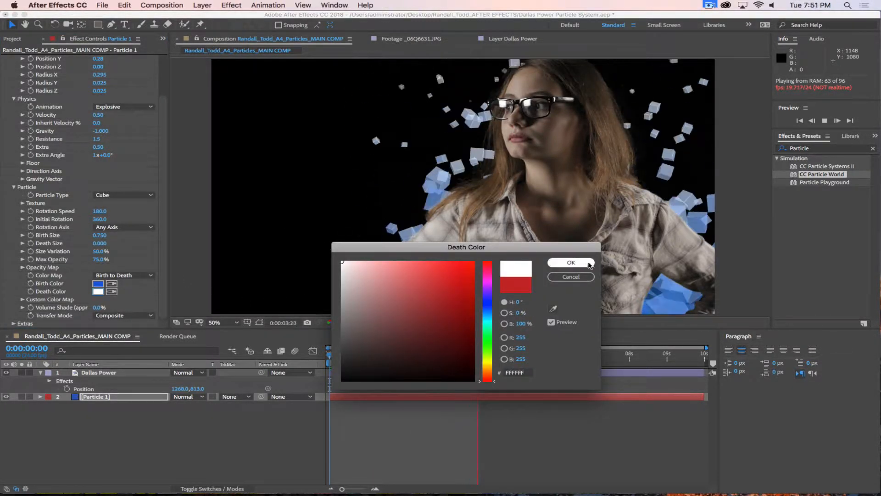
pyautogui.click(571, 262)
pyautogui.click(124, 276)
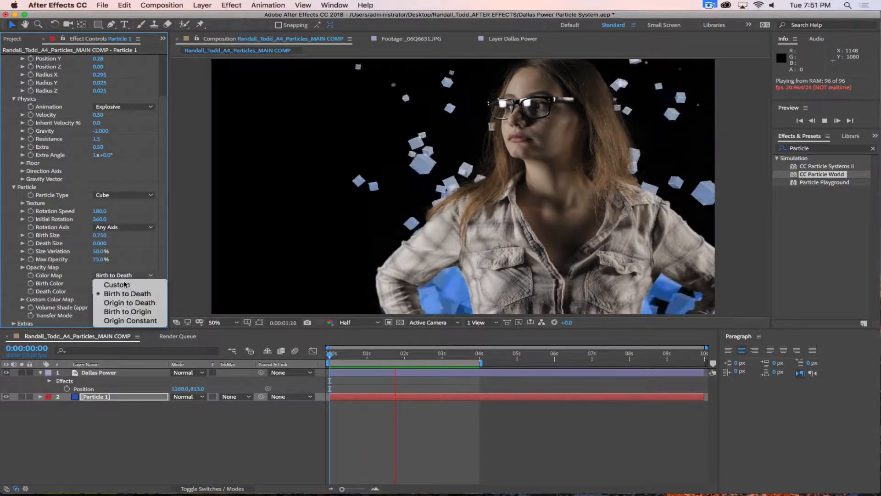
pyautogui.click(168, 261)
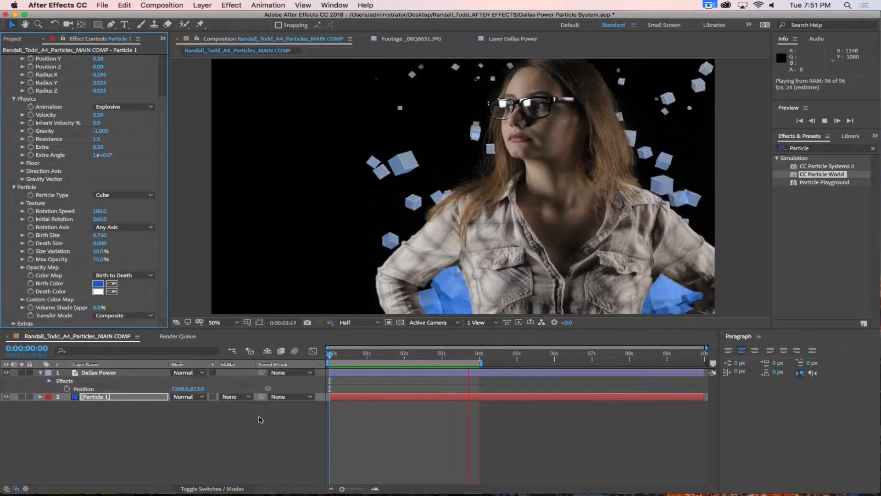
# Step: Turn on the Motion Blur switch for the Particle 1 layer
pyautogui.click(232, 444)
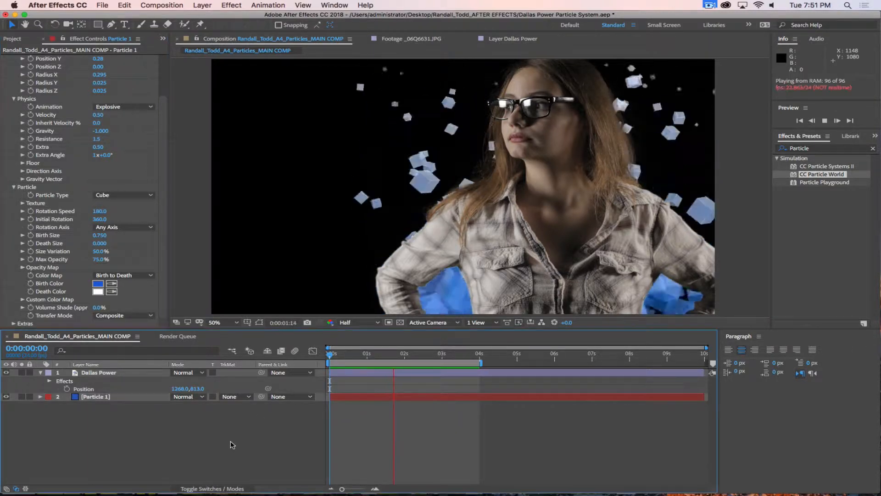
pyautogui.click(208, 488)
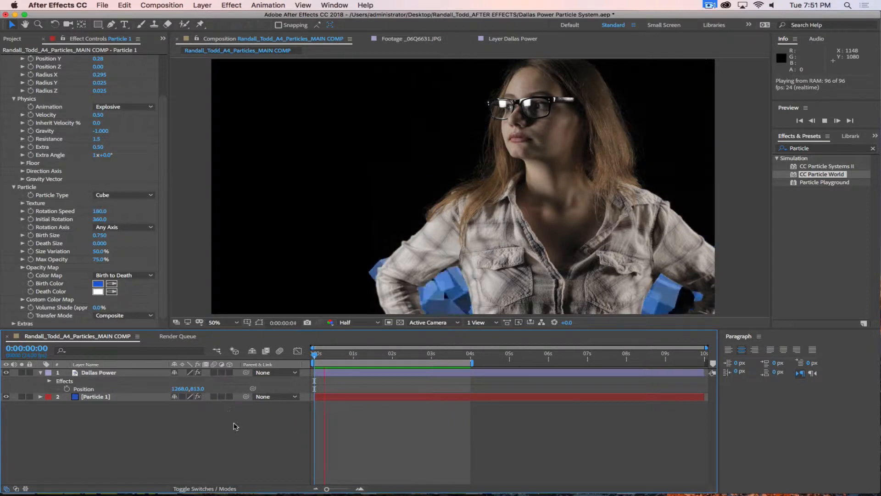
pyautogui.click(280, 350)
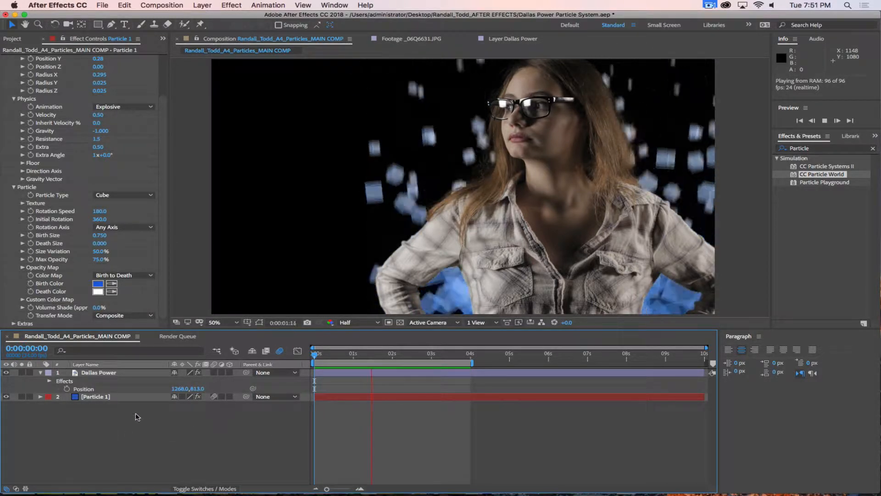
# Step: Enable composition Motion Blur and compare the cubes with and without it
pyautogui.click(119, 396)
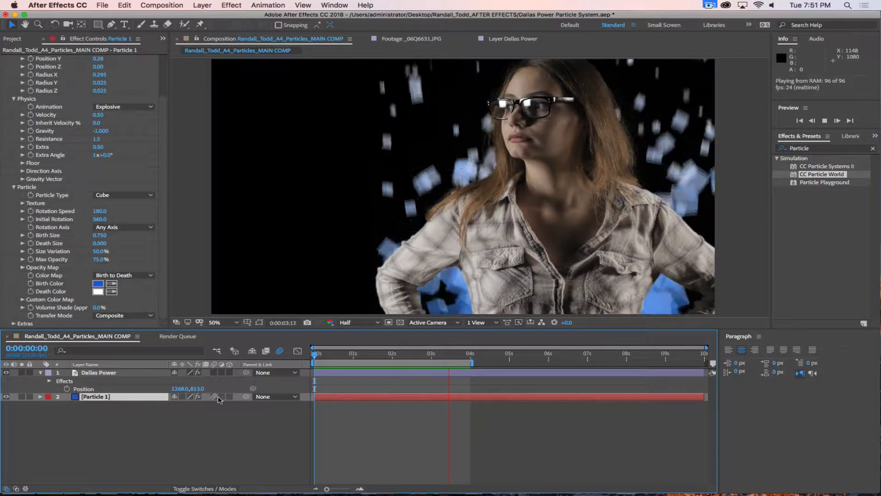
pyautogui.click(198, 489)
pyautogui.click(198, 489)
pyautogui.click(198, 489)
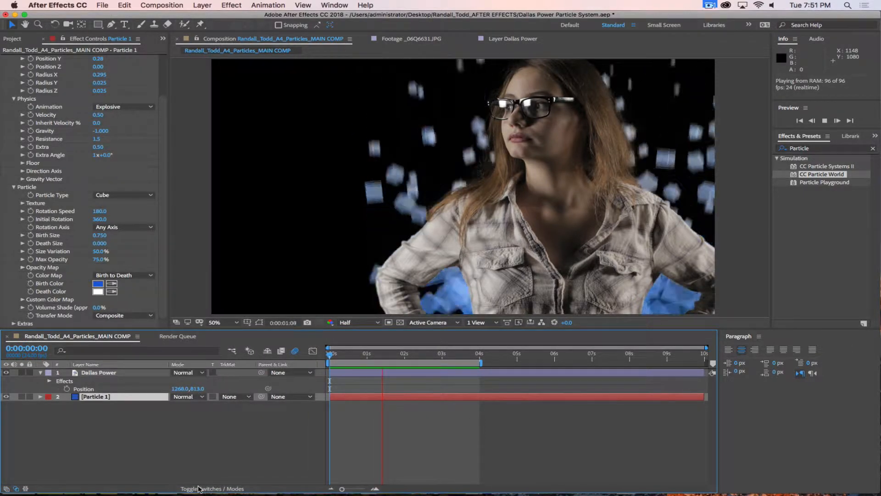
pyautogui.click(198, 489)
pyautogui.click(198, 489)
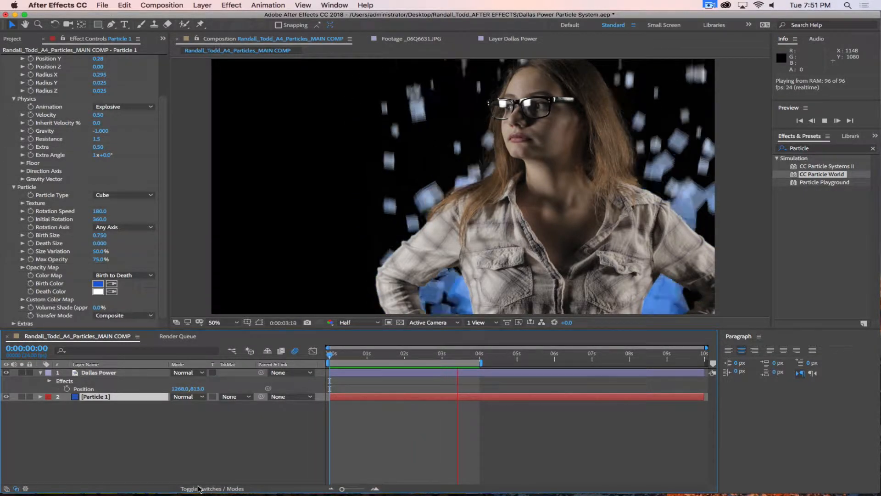
pyautogui.click(198, 488)
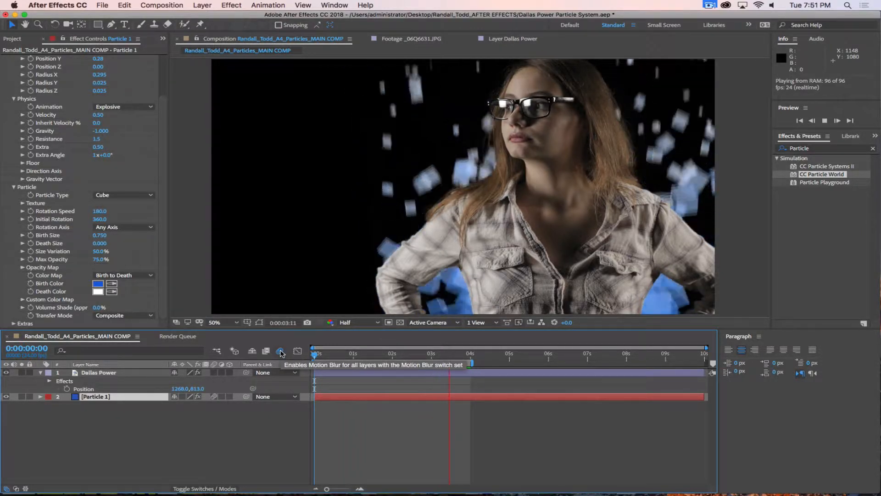
pyautogui.click(280, 351)
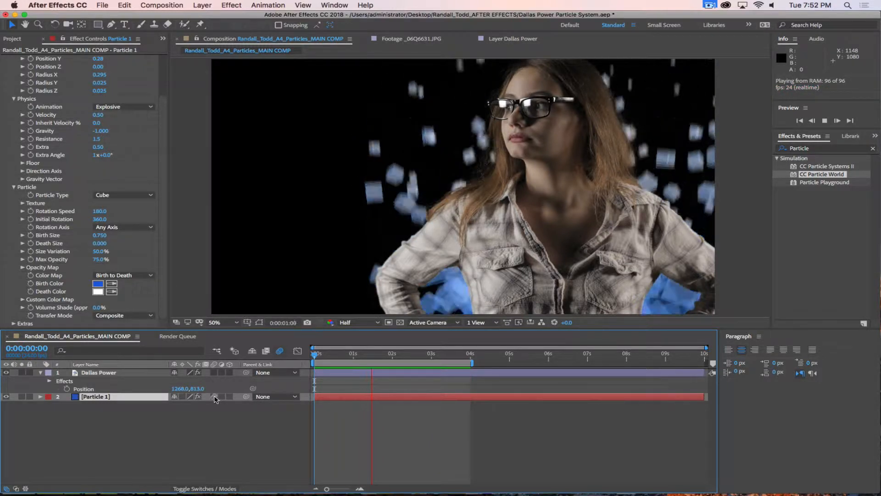
pyautogui.click(279, 351)
pyautogui.click(821, 149)
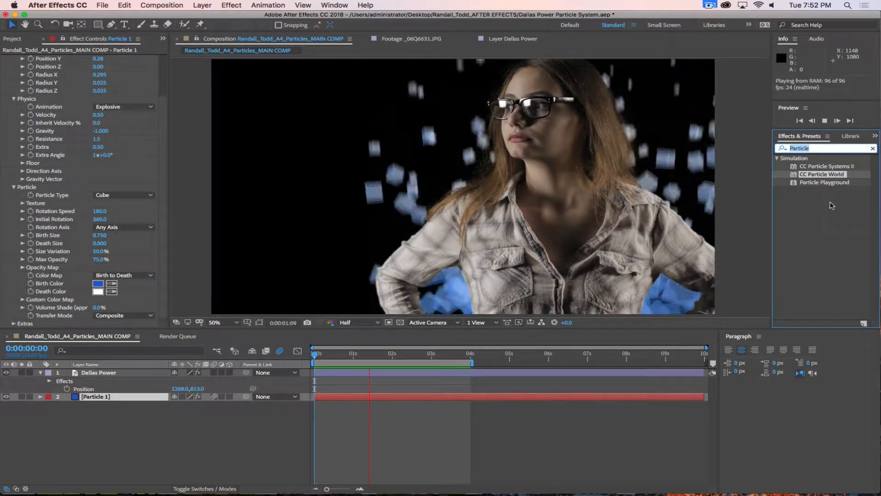
# Step: Apply Fast Box Blur from Effects & Presets to the Particle 1 layer
pyautogui.write('Blur')
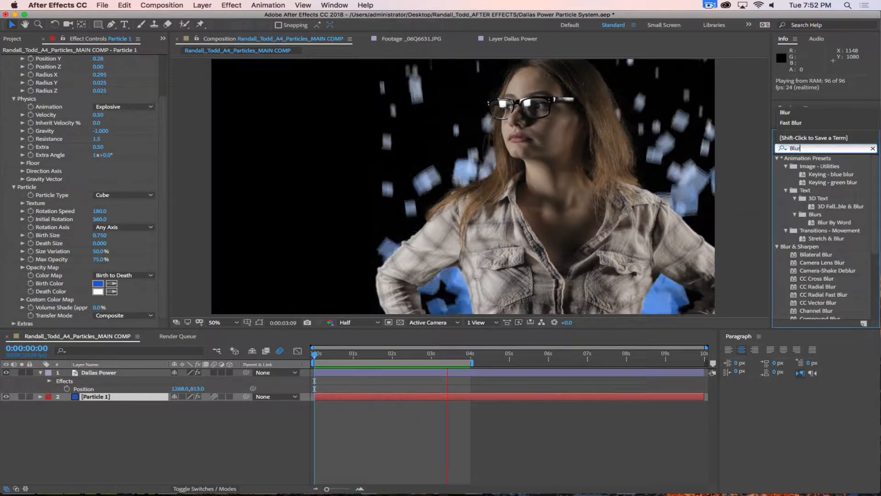
pyautogui.scroll(-3, 801, 276)
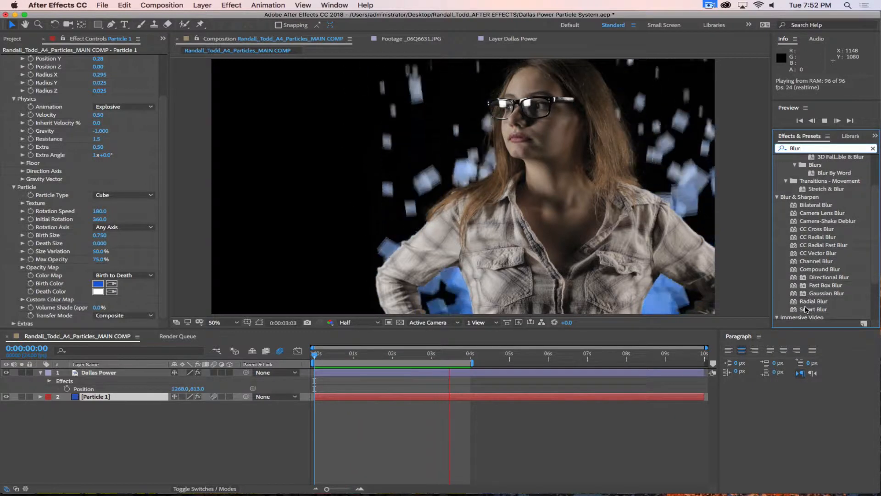
pyautogui.click(810, 285)
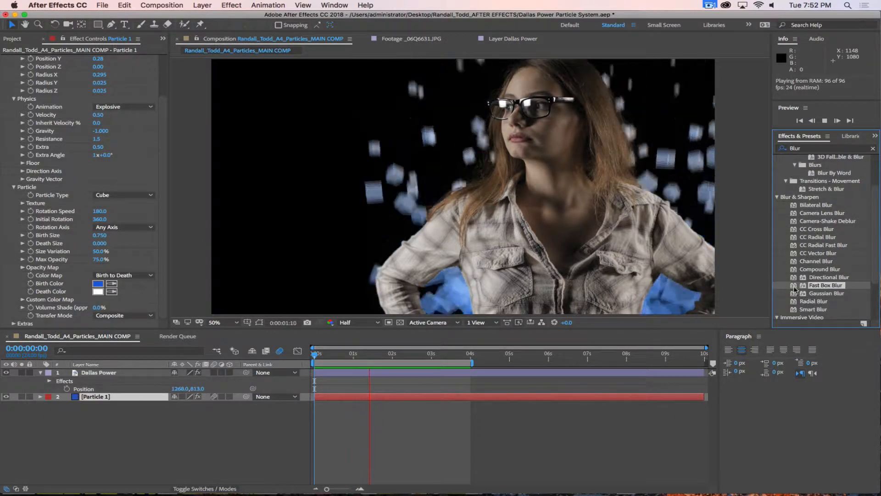
pyautogui.moveTo(787, 288); pyautogui.dragTo(107, 398)
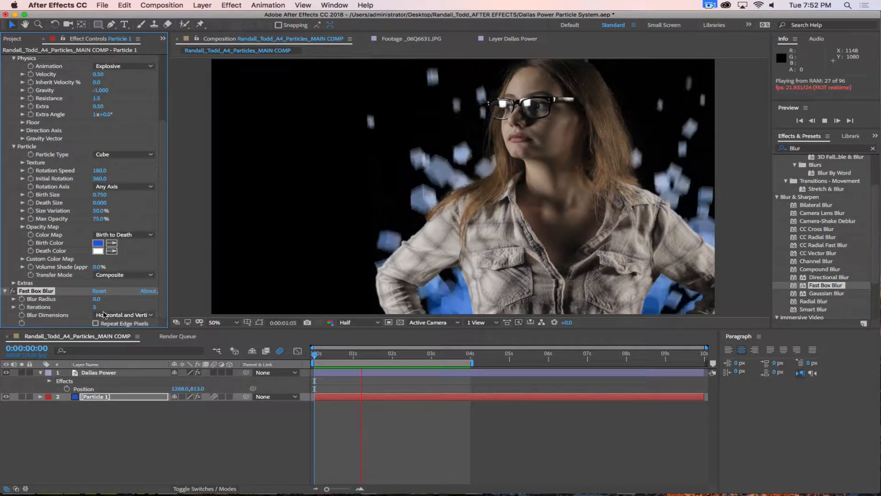
# Step: Set the Fast Box Blur radius to 7.0 and collapse CC Particle World
pyautogui.click(96, 298)
pyautogui.write('2')
pyautogui.press('BackSpace')
pyautogui.write('6')
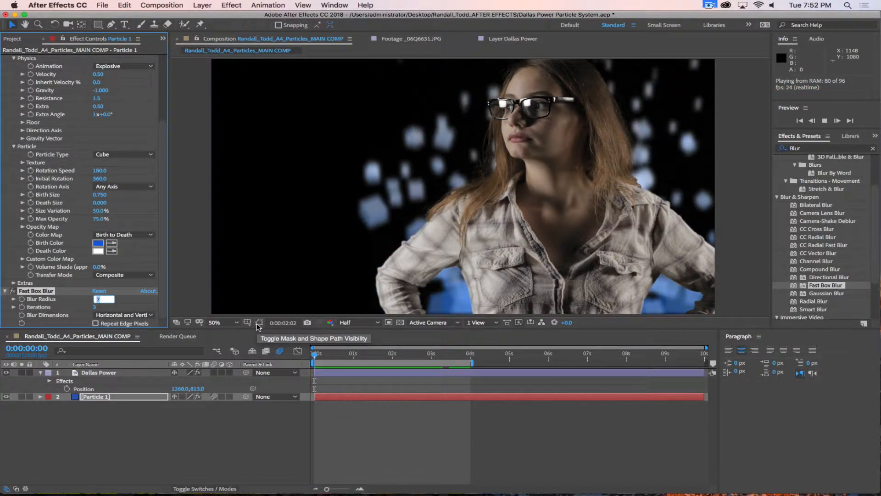
pyautogui.press('Up')
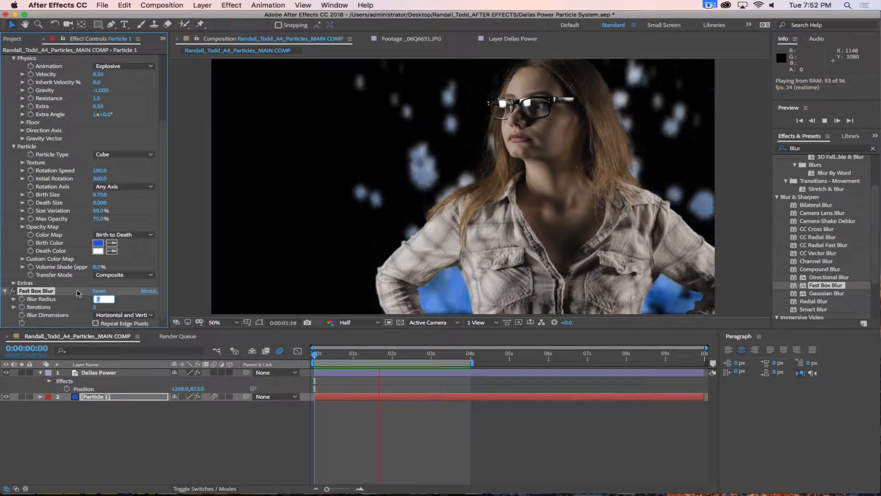
pyautogui.click(134, 406)
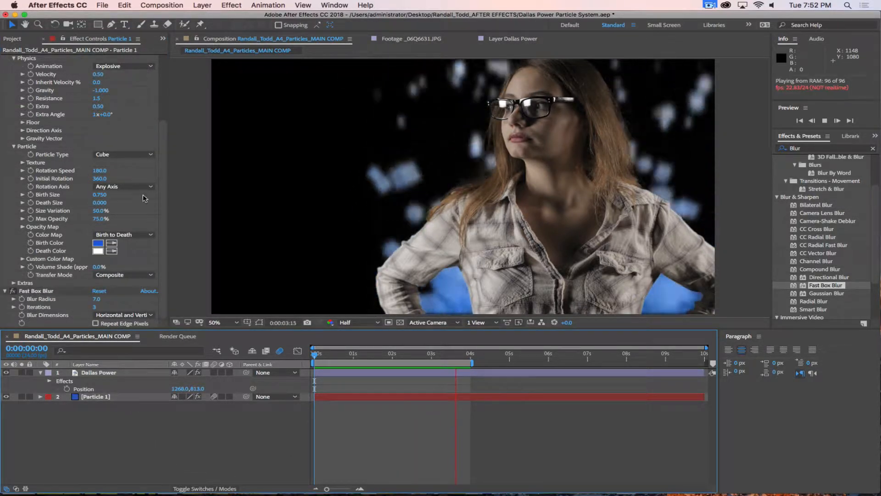
pyautogui.scroll(6, 5, 59)
pyautogui.click(5, 59)
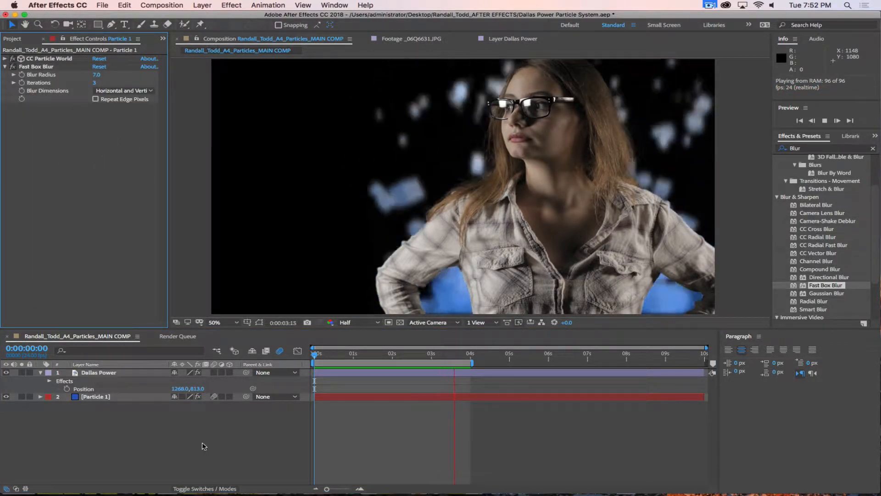
# Step: Set Blur Dimensions to Horizontal and Vertical, enable Repeat Edge Pixels, and maximize the Timeline
pyautogui.click(130, 400)
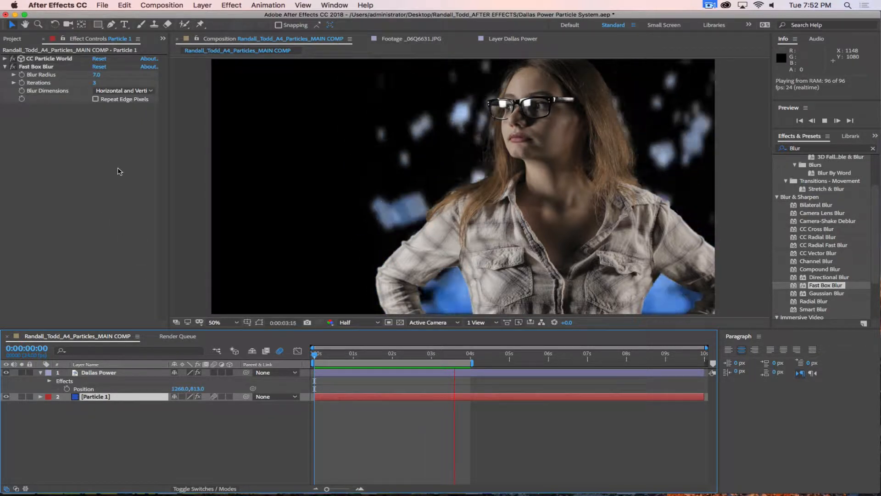
pyautogui.click(120, 92)
pyautogui.click(118, 118)
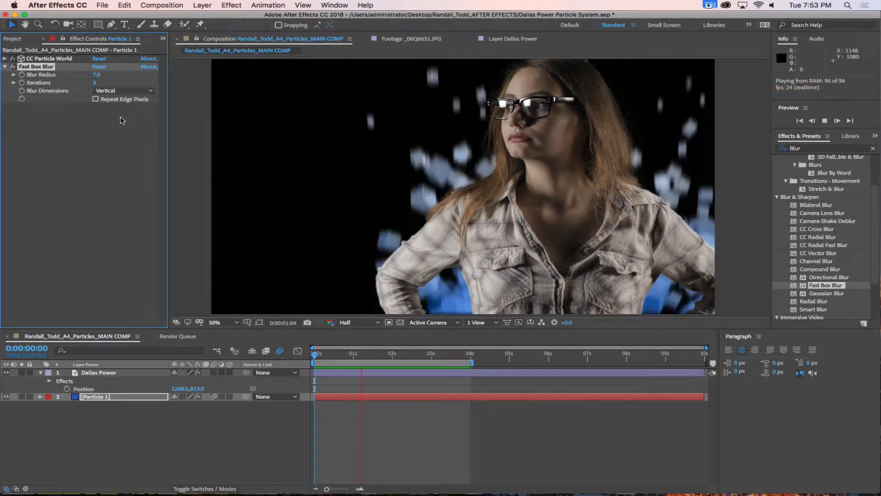
pyautogui.click(118, 91)
pyautogui.click(118, 110)
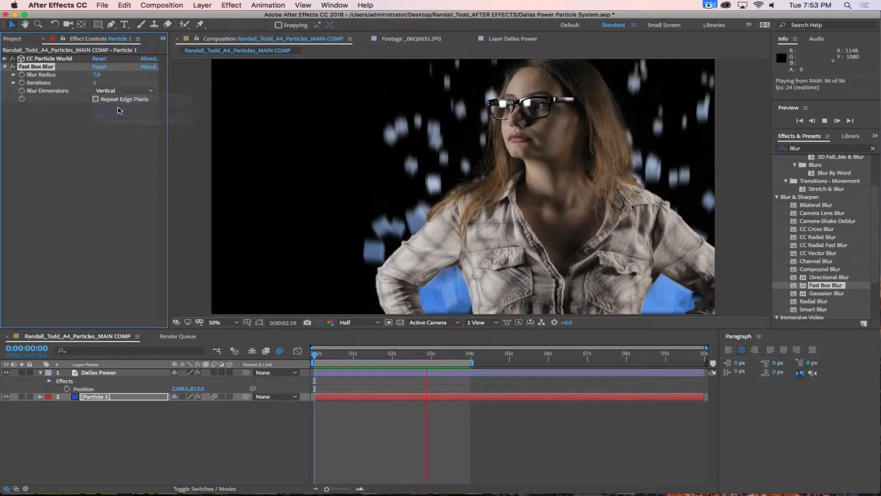
pyautogui.click(118, 91)
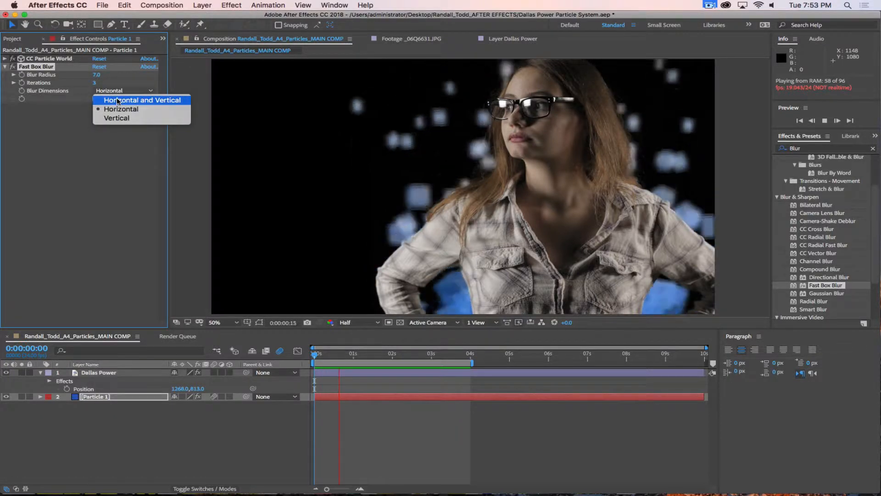
pyautogui.click(117, 97)
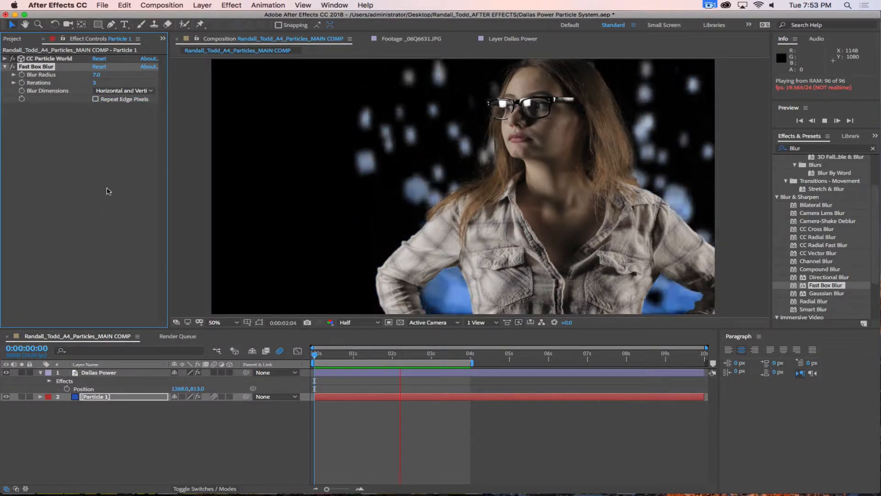
pyautogui.click(95, 99)
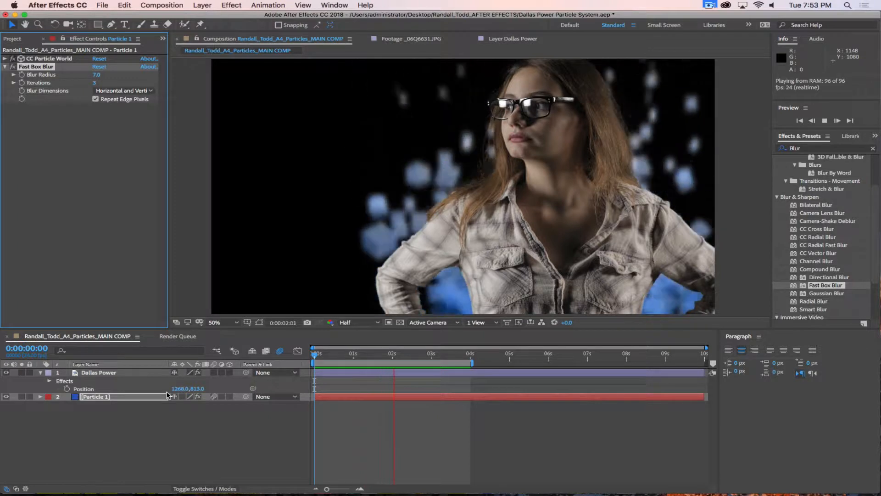
pyautogui.press('`')
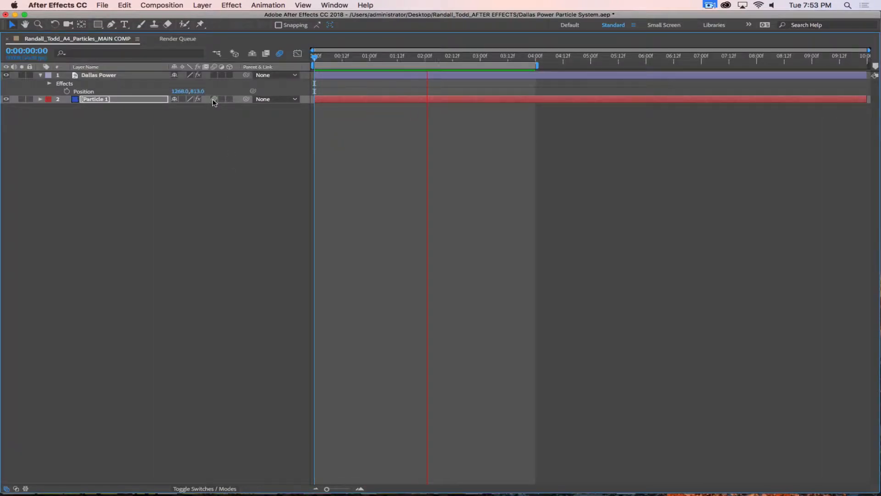
# Step: Turn on motion blur for Particle 1 and the whole composition, then restore the full workspace
pyautogui.click(182, 100)
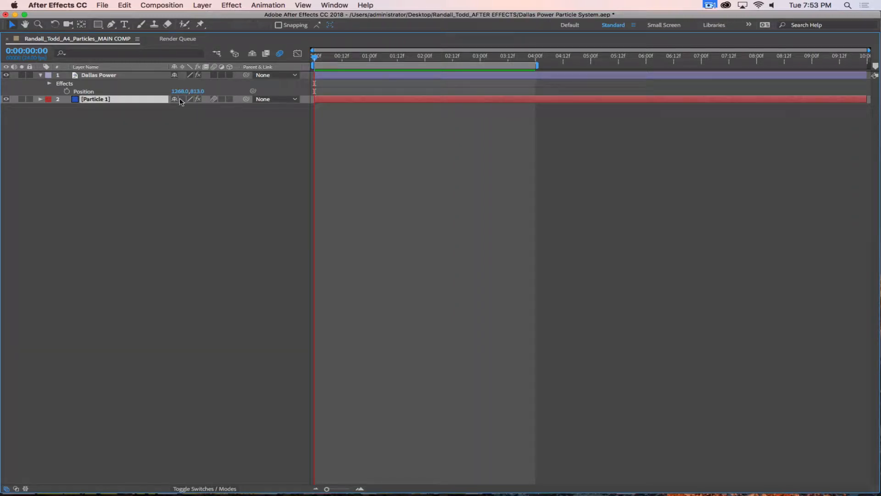
pyautogui.click(214, 99)
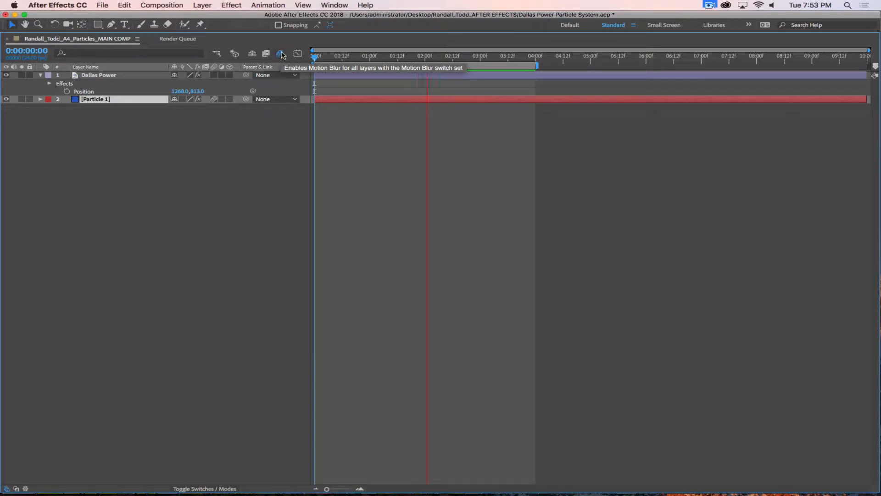
pyautogui.click(280, 56)
pyautogui.press('`')
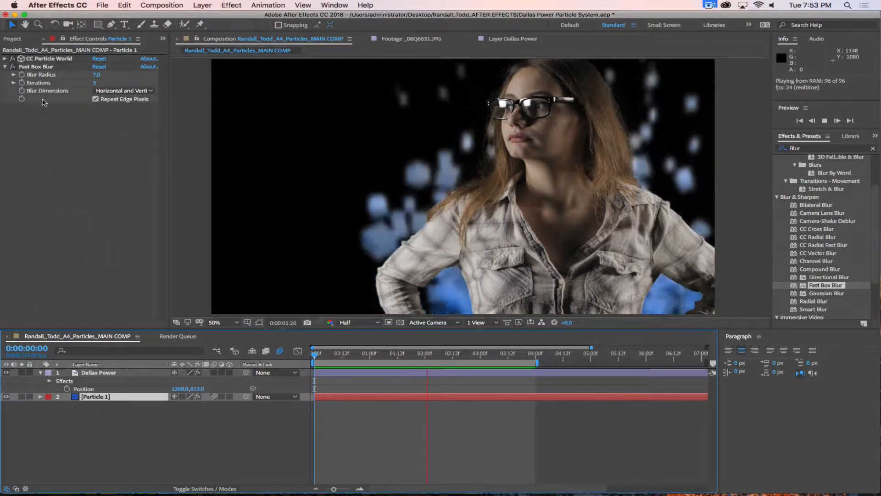
# Step: Set CC Particle World's Physics Animation to Vortex
pyautogui.click(50, 59)
pyautogui.click(5, 59)
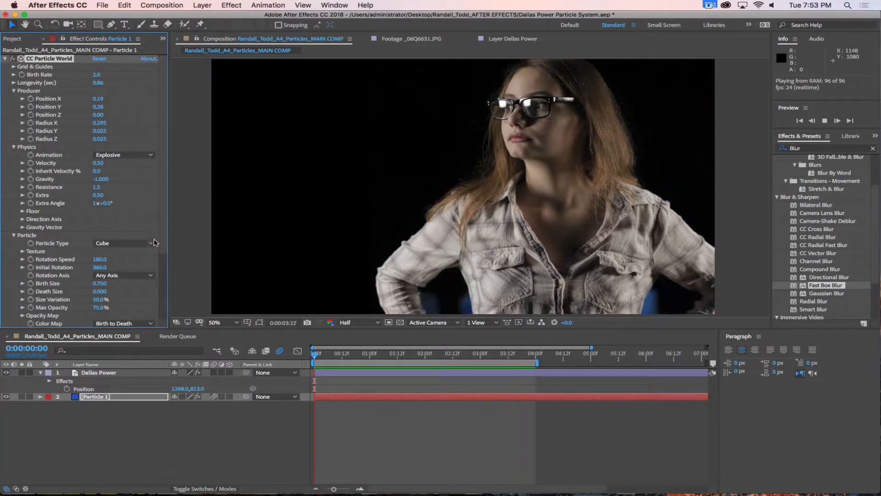
pyautogui.click(129, 155)
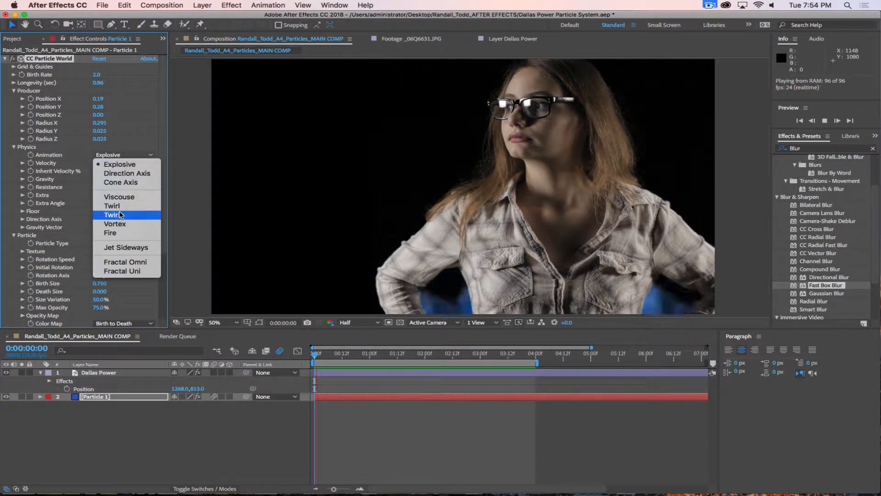
pyautogui.click(114, 224)
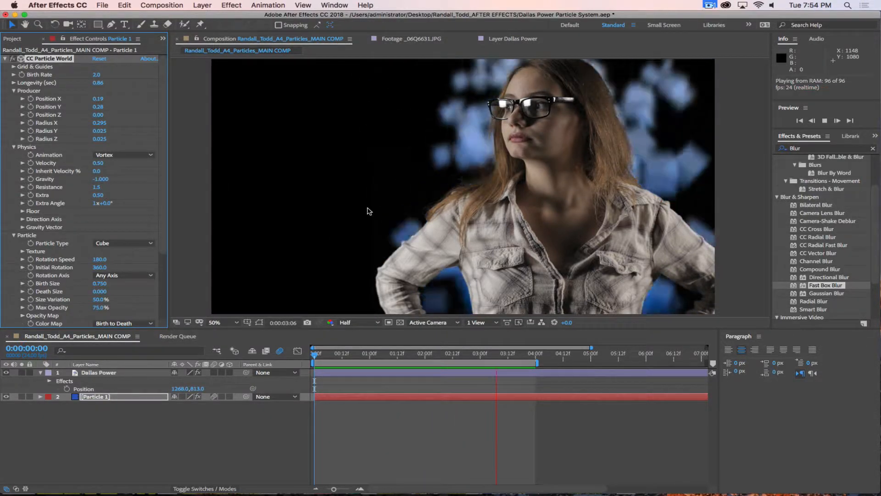
# Step: Duplicate the Particle 1 layer with Ctrl+D
pyautogui.click(107, 466)
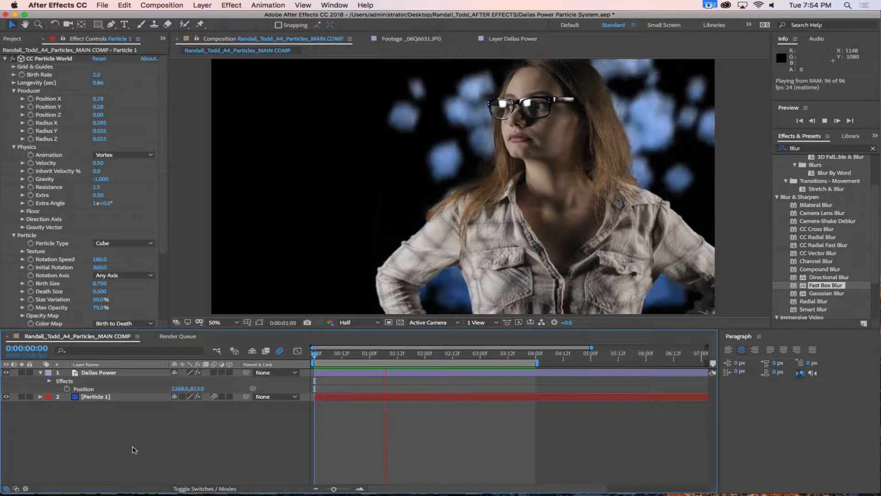
pyautogui.click(112, 402)
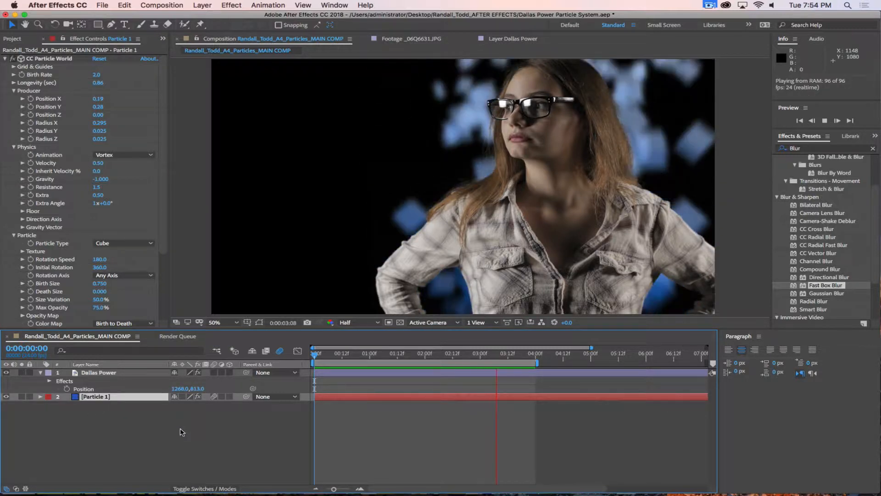
pyautogui.hotkey('ctrl', 'd')
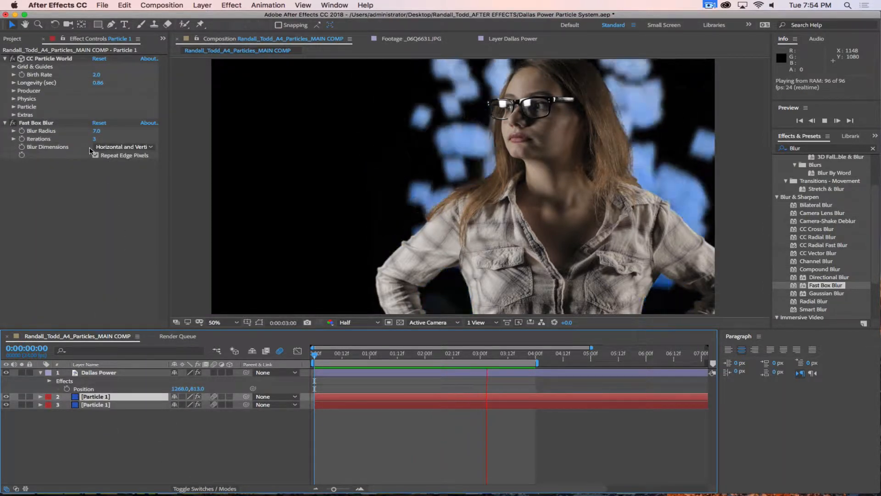
# Step: Set the Fast Box Blur radius to 14, then to 30
pyautogui.click(96, 131)
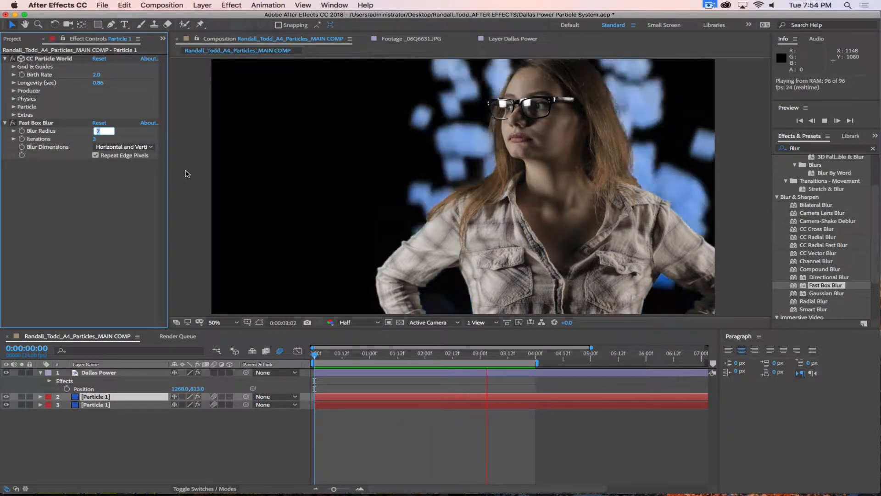
pyautogui.write('14')
pyautogui.press('Return')
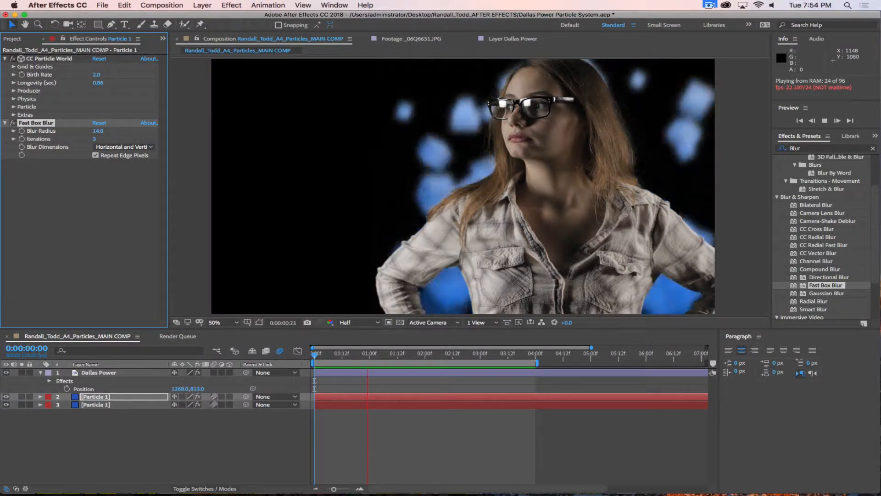
pyautogui.click(98, 131)
pyautogui.write('30')
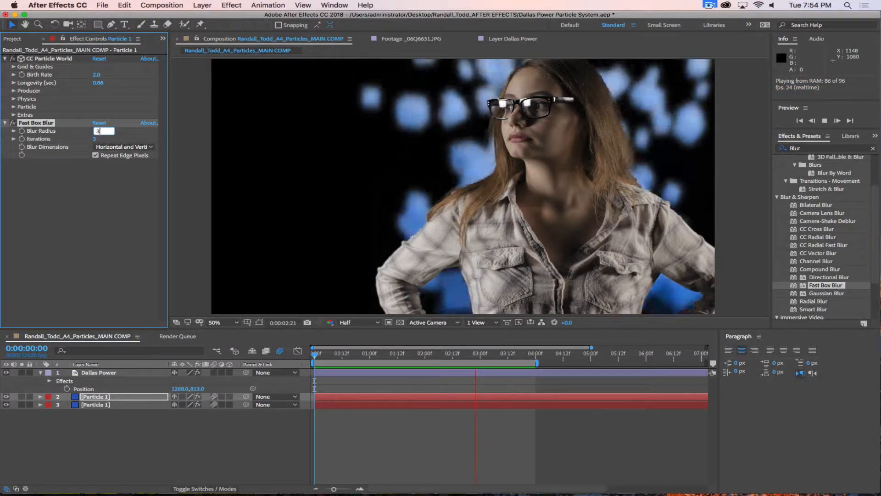
pyautogui.press('Return')
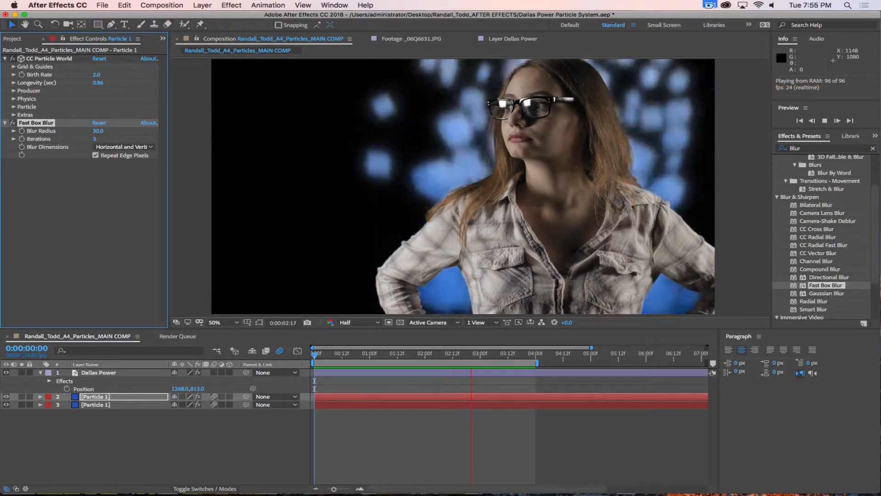
# Step: Set the top Particle 1 copy's blend mode to Screen
pyautogui.click(202, 489)
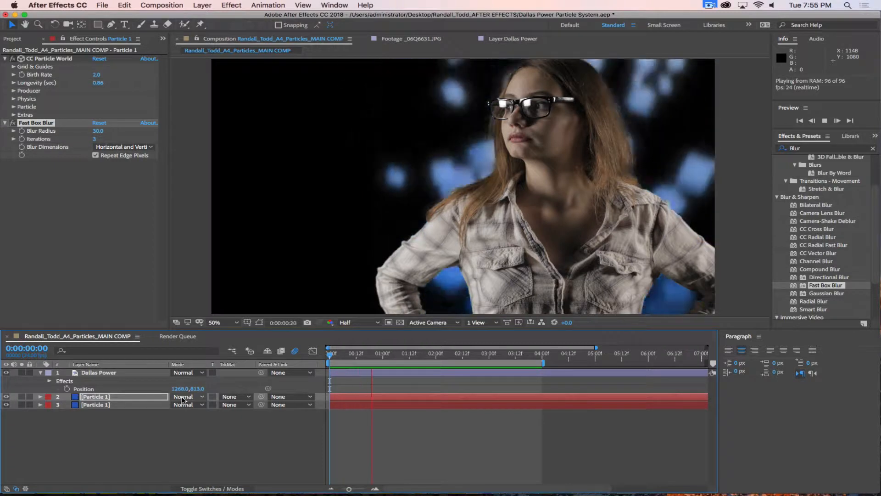
pyautogui.click(183, 397)
pyautogui.click(201, 223)
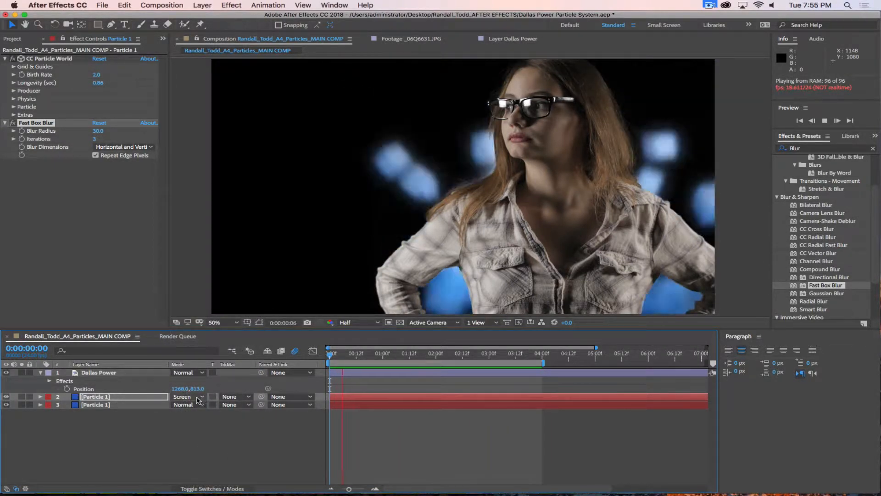
# Step: Change the top Particle 1 copy's blend mode from Screen to Add
pyautogui.click(197, 396)
pyautogui.click(190, 204)
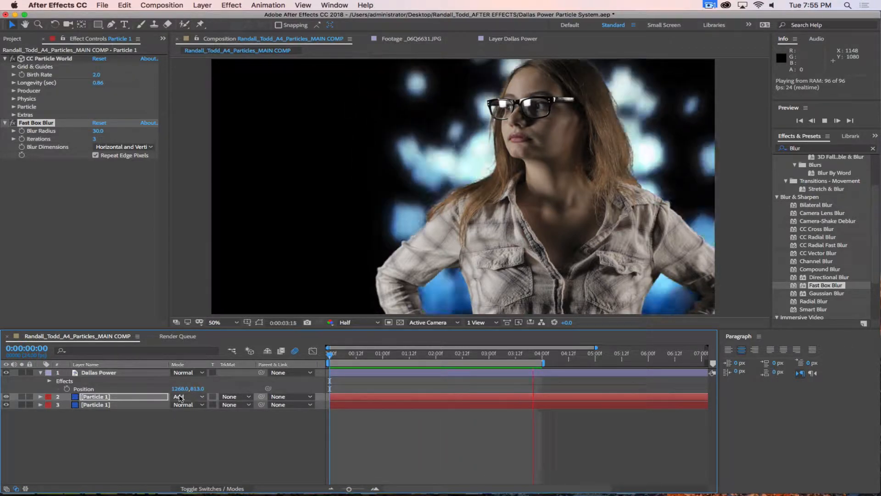
pyautogui.click(192, 398)
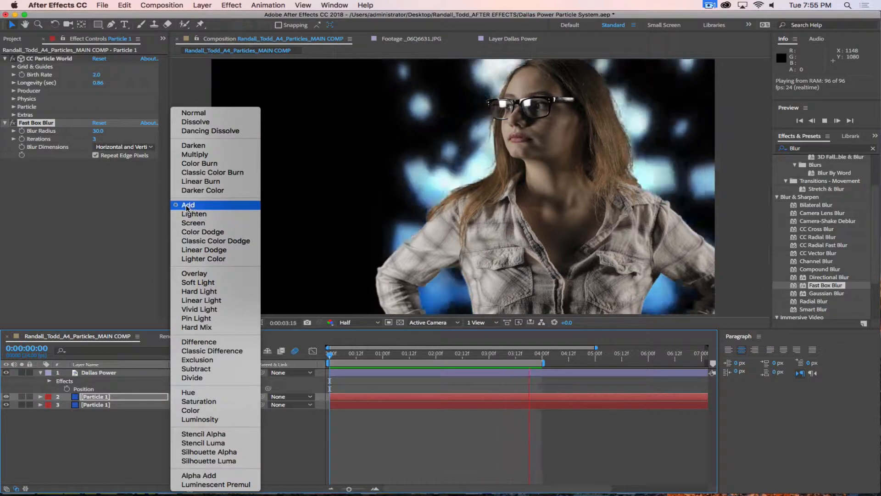
pyautogui.click(140, 455)
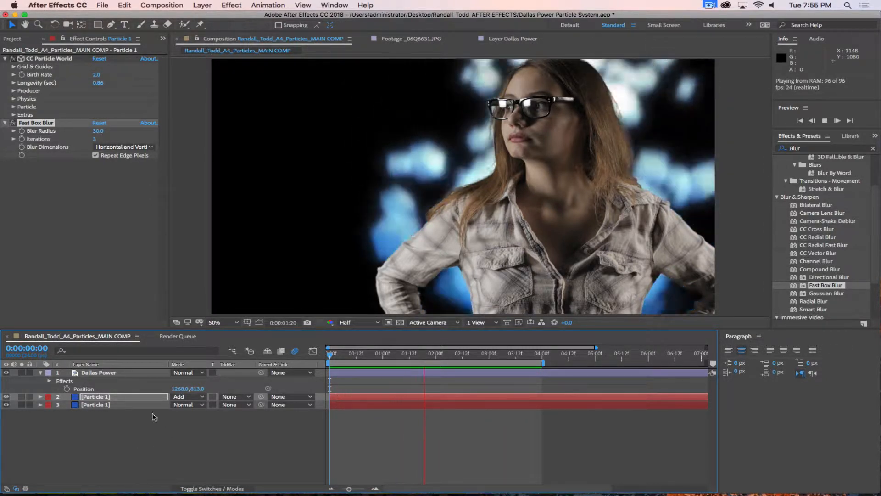
pyautogui.click(99, 398)
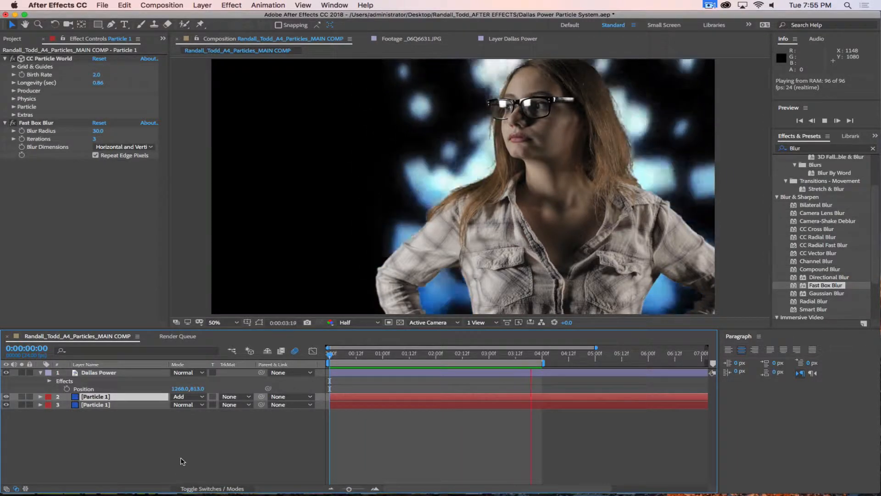
# Step: Toggle between the switches and modes columns, then shrink the After Effects window
pyautogui.click(207, 488)
pyautogui.click(207, 488)
pyautogui.click(207, 488)
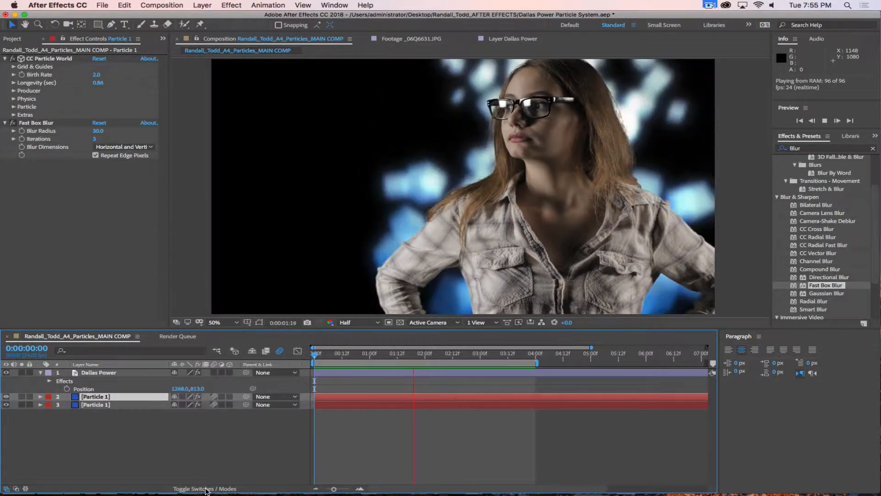
pyautogui.click(208, 487)
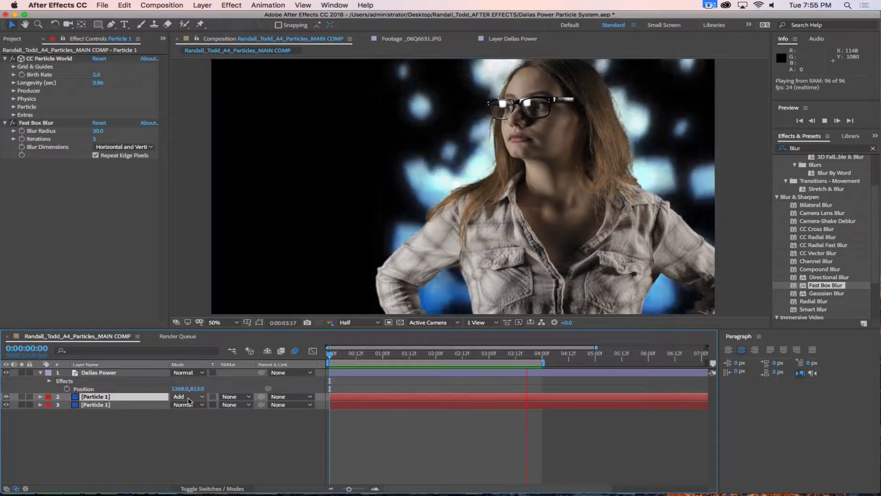
pyautogui.moveTo(216, 493); pyautogui.dragTo(209, 341)
# Step: Flip the timeline between layer switches and blend modes, ending on the modes columns
pyautogui.click(204, 338)
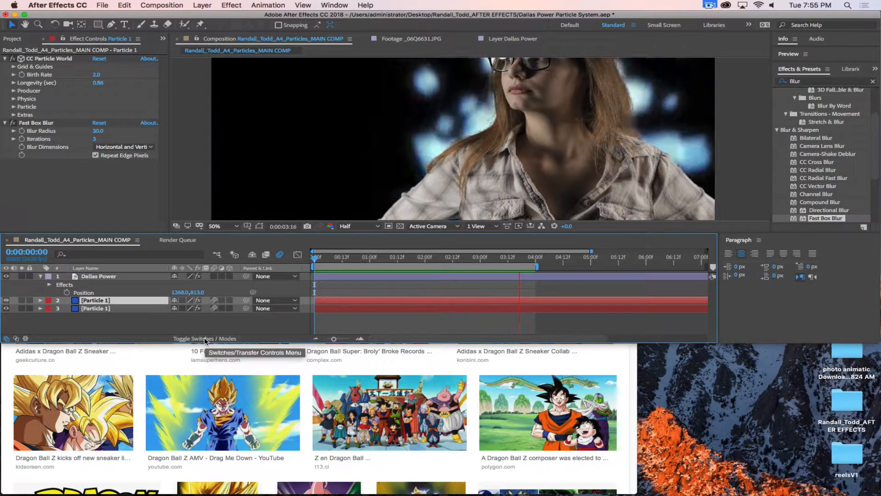
pyautogui.click(205, 339)
pyautogui.click(204, 338)
pyautogui.click(204, 339)
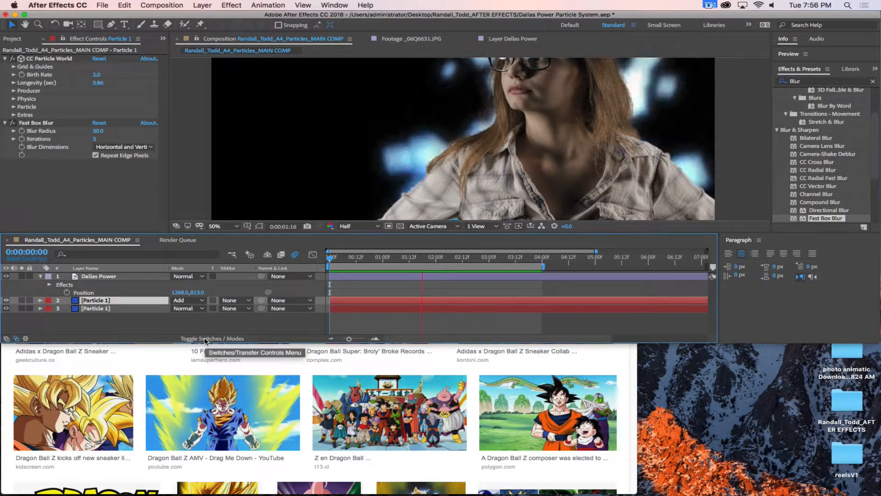
pyautogui.click(204, 340)
pyautogui.click(205, 339)
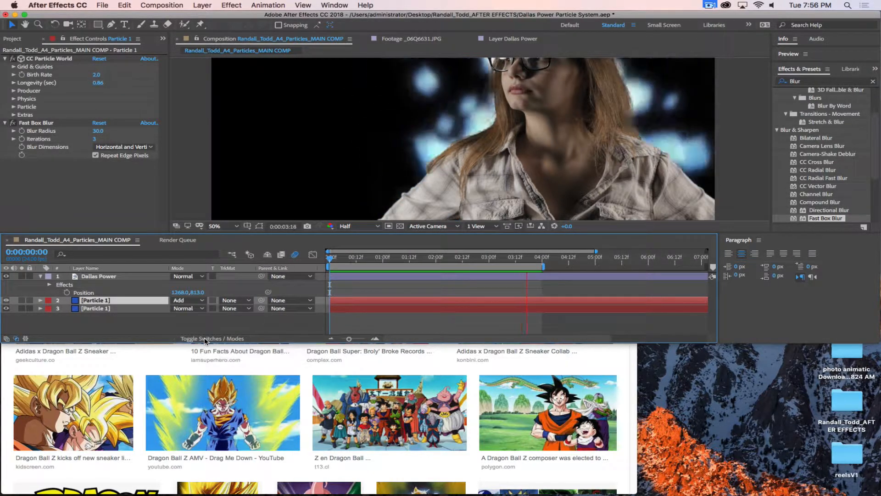
pyautogui.click(204, 340)
pyautogui.click(205, 339)
pyautogui.click(204, 340)
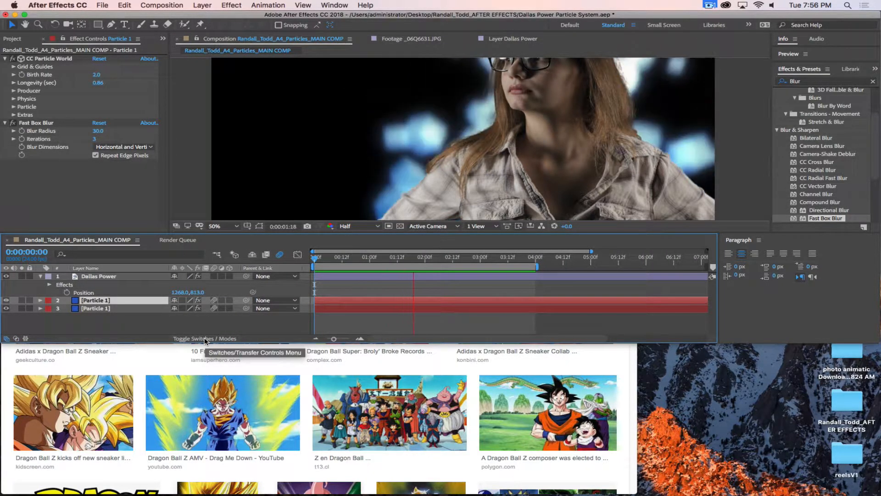
pyautogui.click(204, 339)
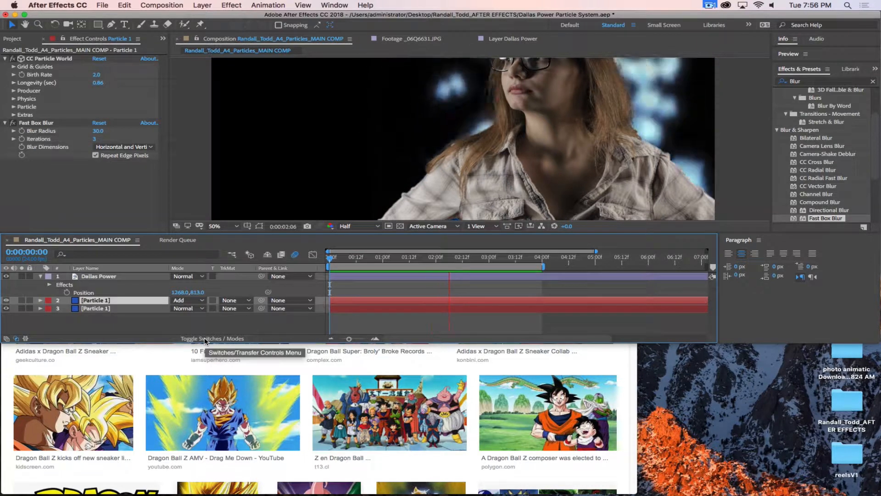
# Step: Keep the particle layer's blend mode at Add and enlarge the After Effects window
pyautogui.click(190, 301)
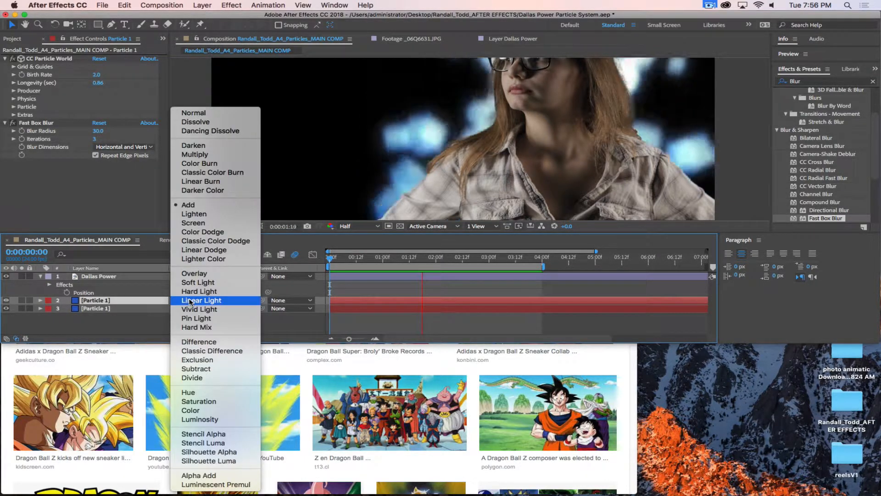
pyautogui.click(114, 225)
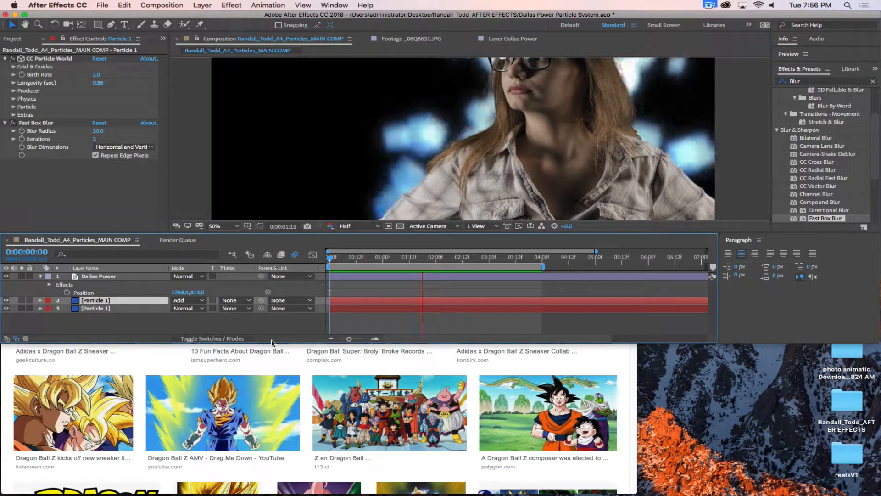
pyautogui.moveTo(283, 349); pyautogui.dragTo(283, 492)
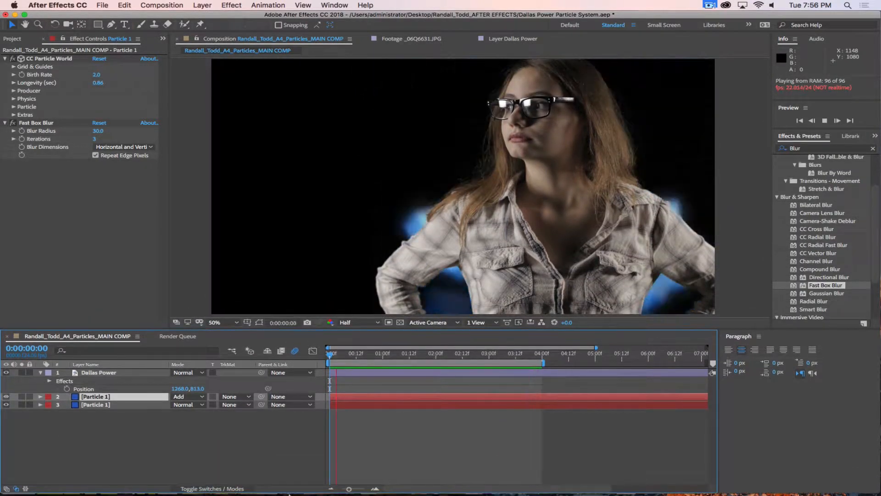
pyautogui.click(250, 455)
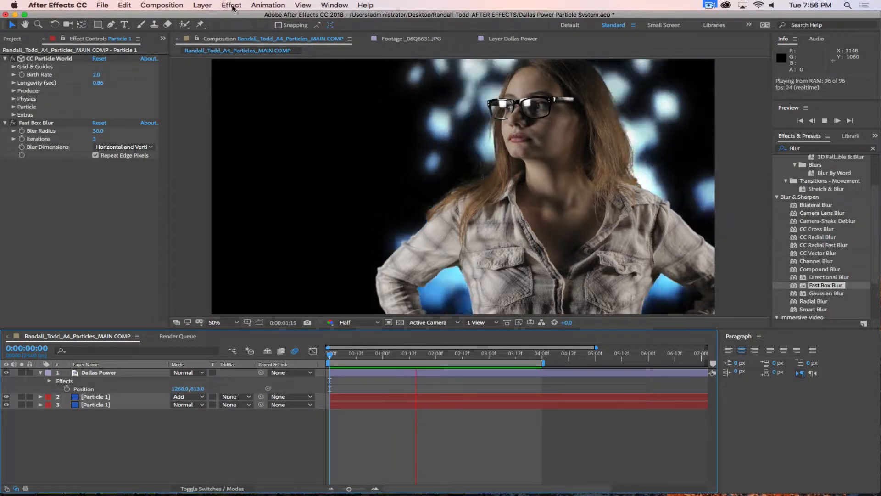
pyautogui.click(201, 4)
pyautogui.moveTo(208, 17)
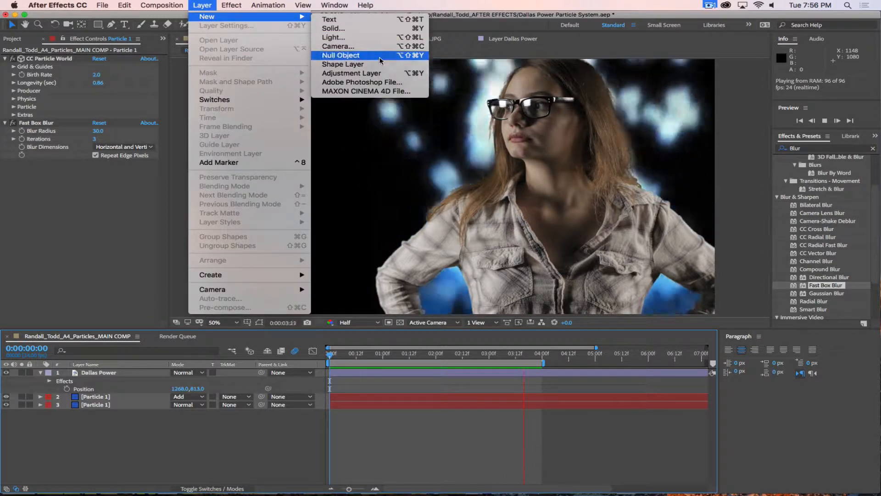
pyautogui.click(379, 73)
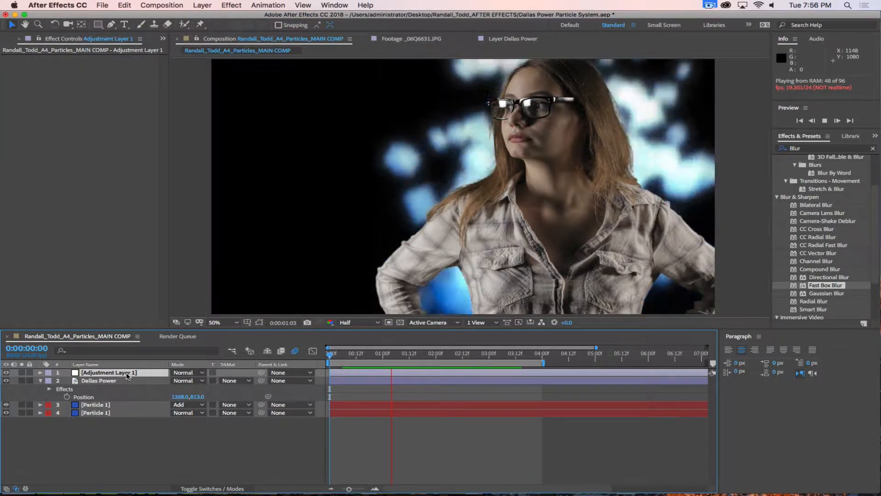
pyautogui.moveTo(106, 372); pyautogui.dragTo(127, 404)
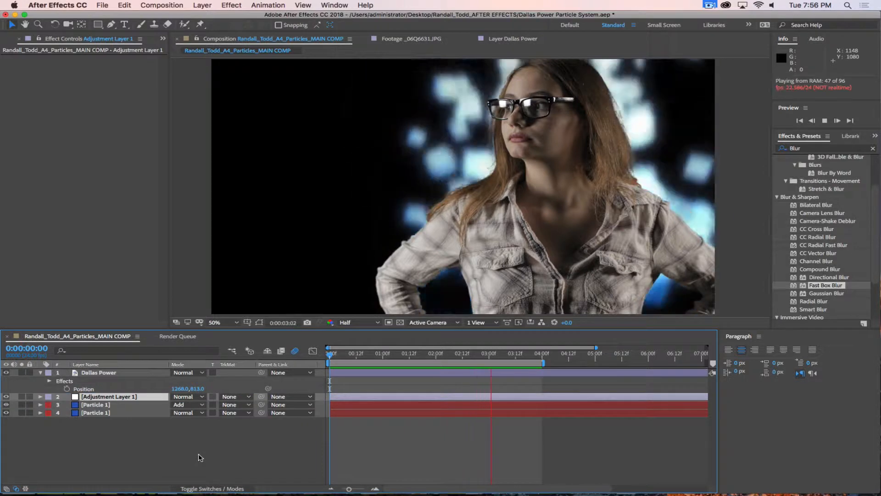
pyautogui.press('Return')
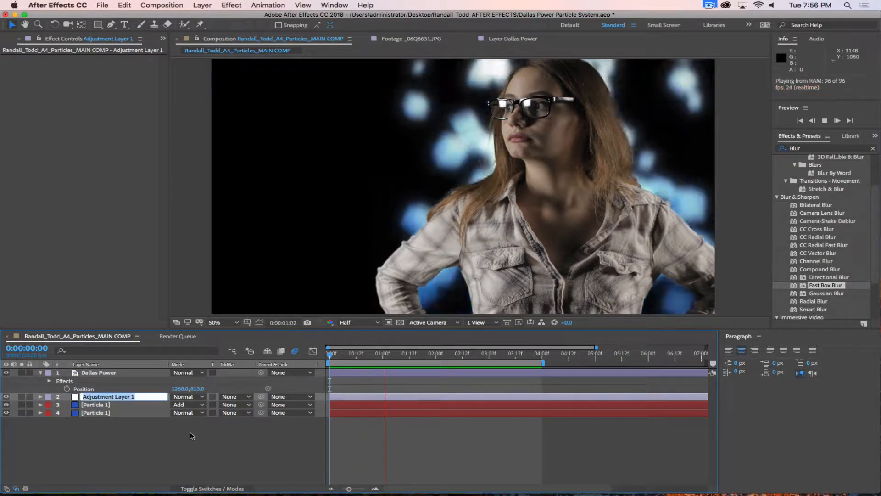
pyautogui.write('Particle Adju')
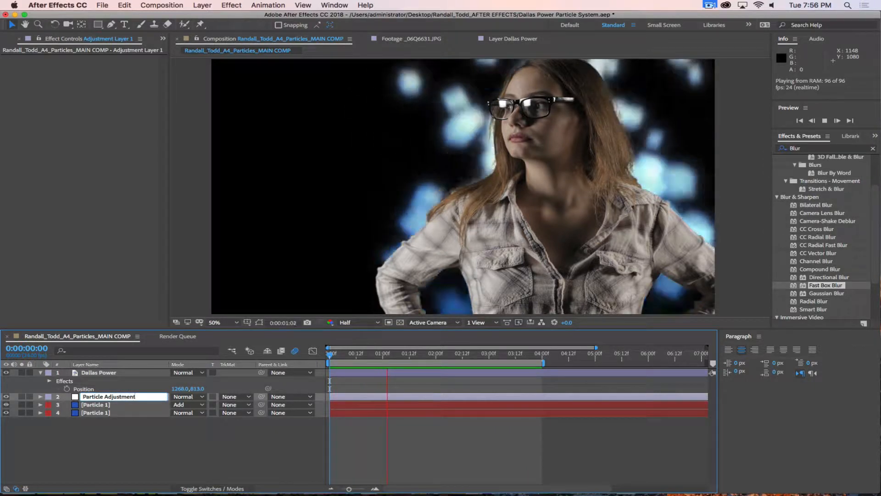
pyautogui.write('stment')
pyautogui.press('Return')
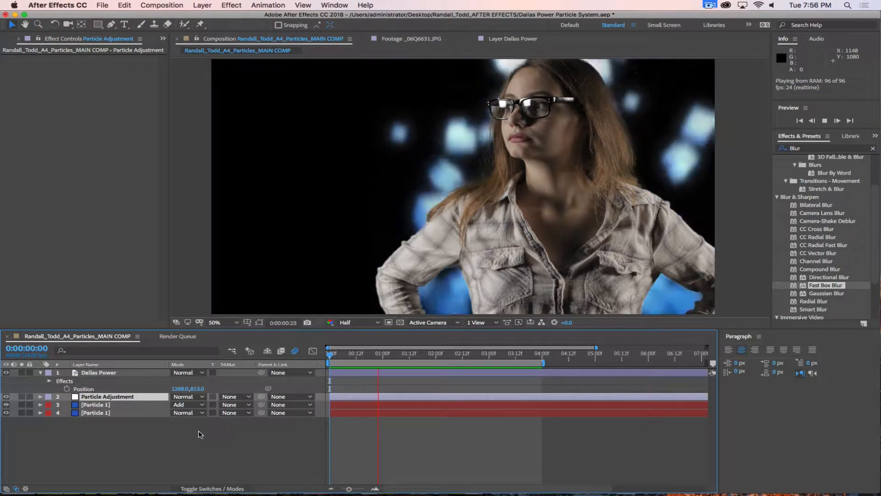
# Step: Search effects for 'displ' and drag Turbulent Displace onto the Particle Adjustment layer
pyautogui.click(805, 147)
pyautogui.write('Trub')
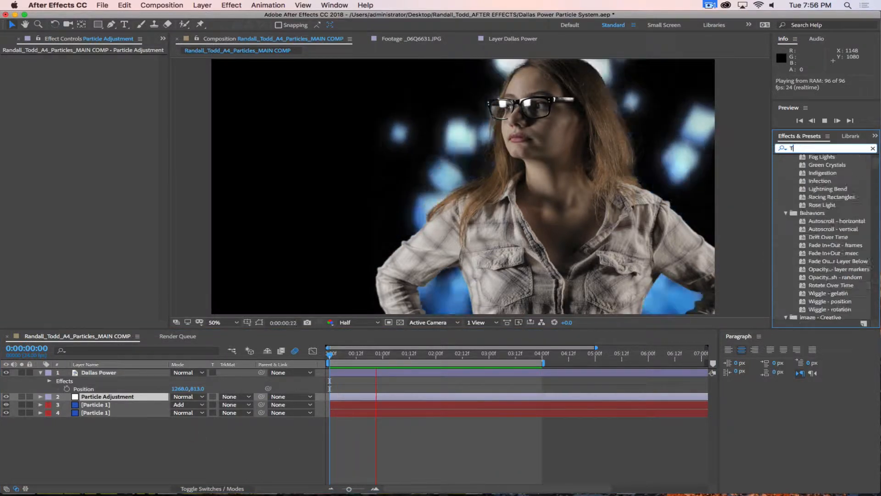
pyautogui.press('BackSpace')
pyautogui.press('BackSpace')
pyautogui.press('BackSpace')
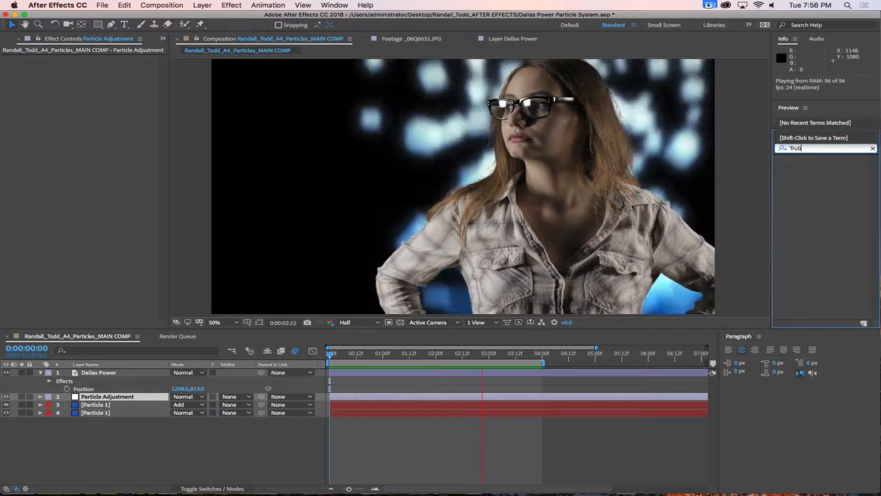
pyautogui.press('BackSpace')
pyautogui.write('displ')
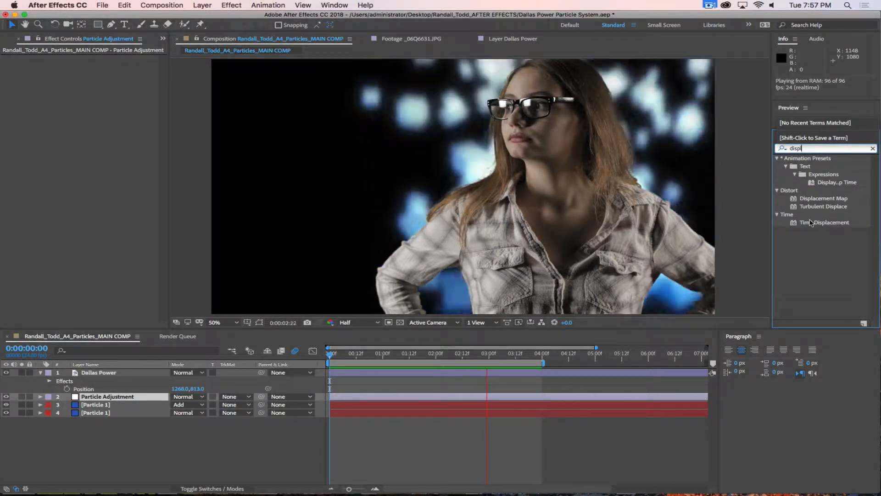
pyautogui.click(820, 262)
pyautogui.click(811, 207)
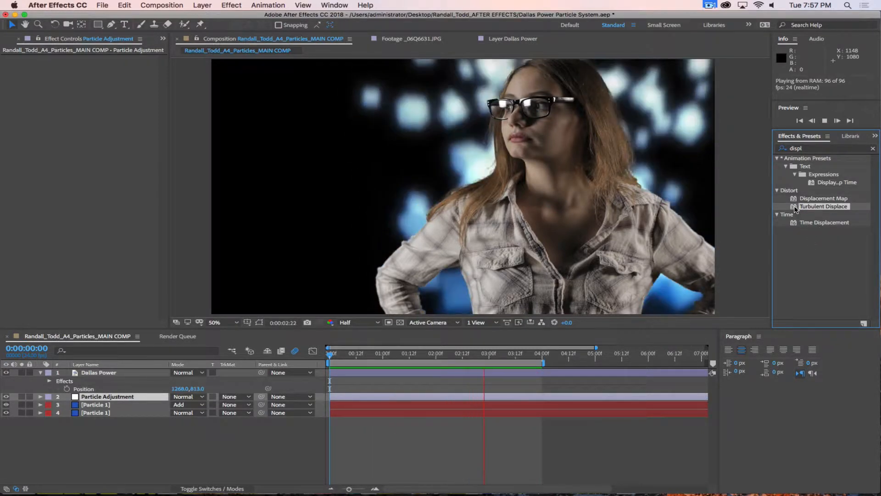
pyautogui.moveTo(796, 213); pyautogui.dragTo(105, 398)
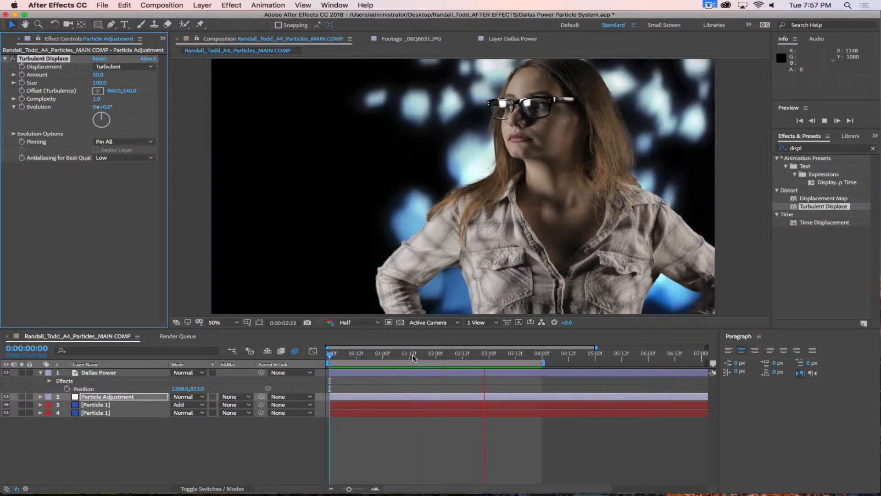
# Step: Set Turbulent Displace Complexity to 2.3, Size to 36 and Amount to 180, then preview
pyautogui.click(399, 356)
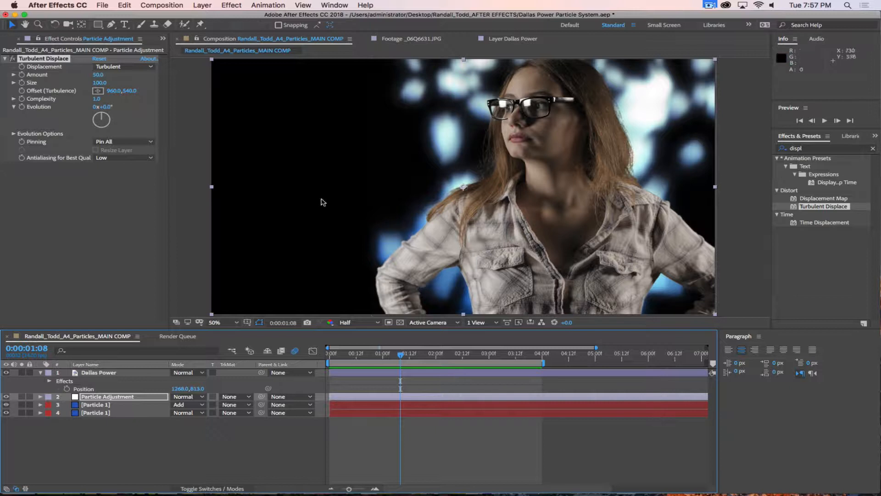
pyautogui.click(13, 60)
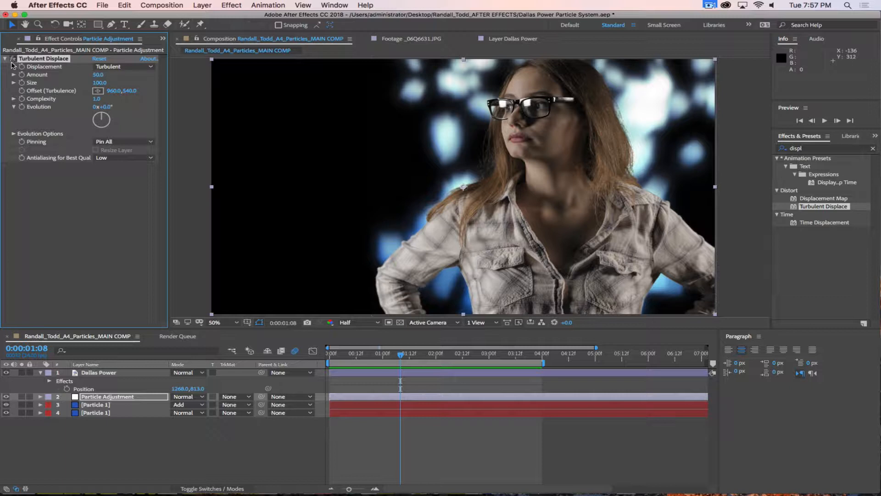
pyautogui.moveTo(96, 101); pyautogui.dragTo(149, 114)
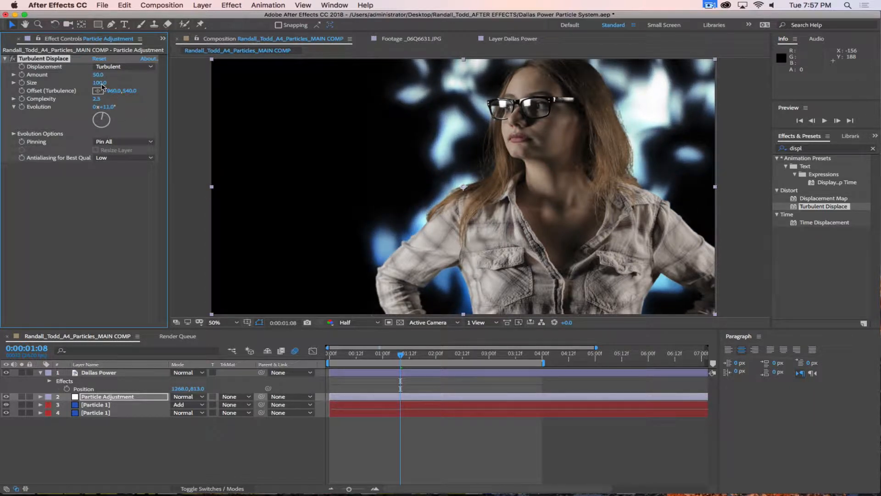
pyautogui.moveTo(100, 83); pyautogui.dragTo(17, 78)
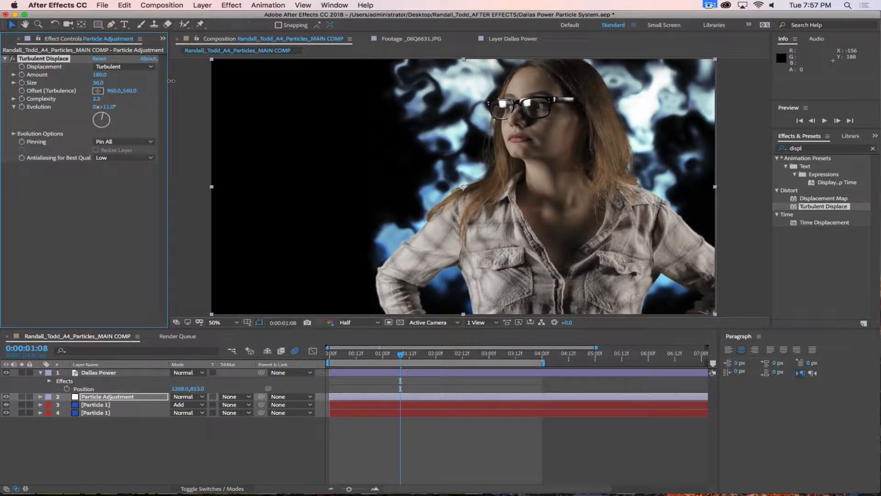
pyautogui.press('space')
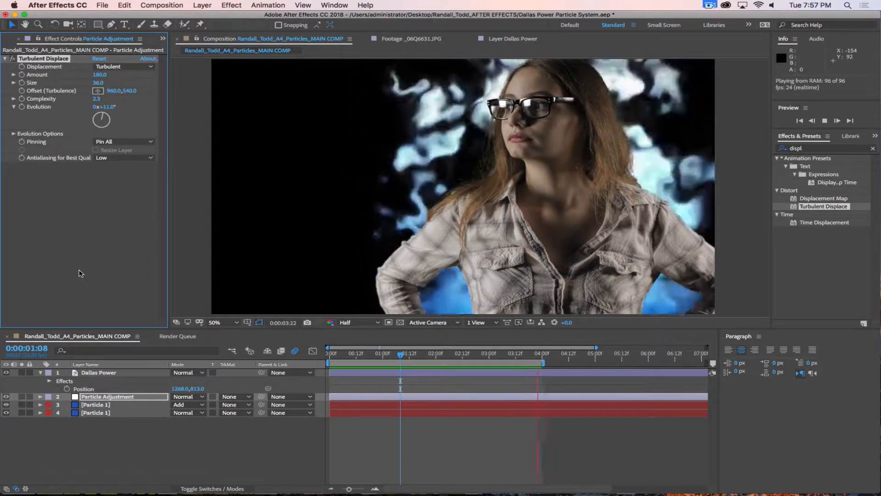
pyautogui.press('space')
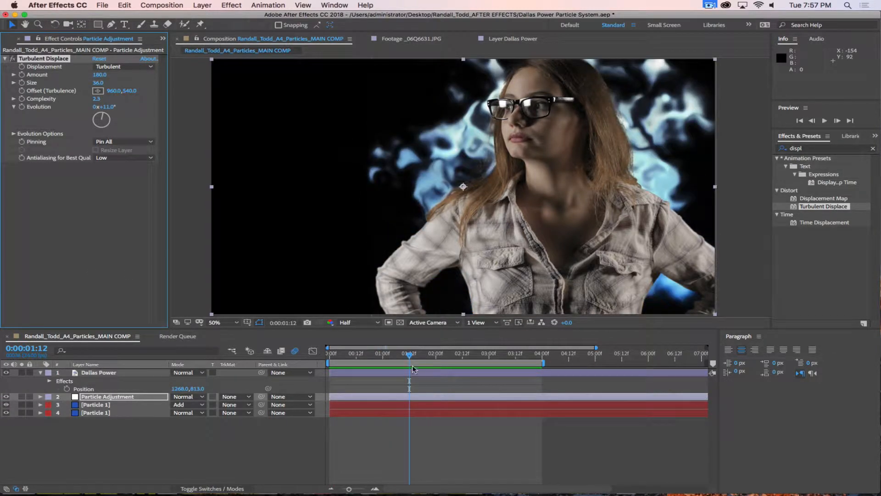
pyautogui.moveTo(409, 355); pyautogui.dragTo(314, 354)
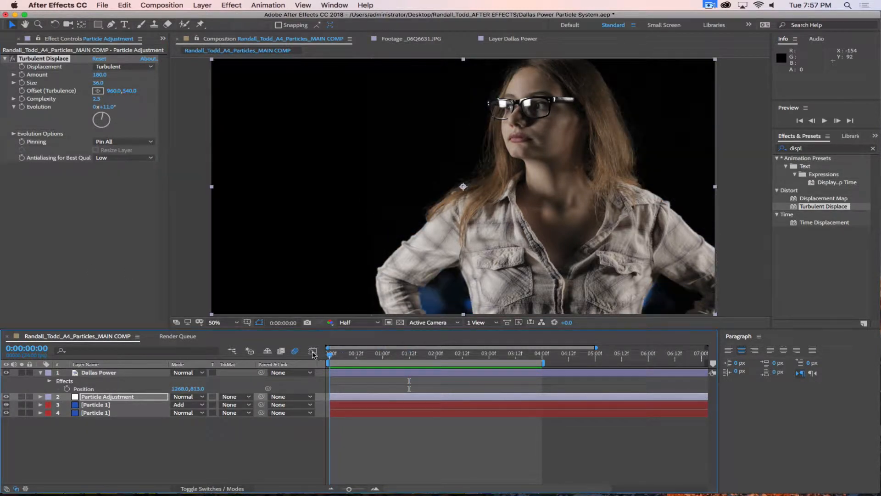
# Step: Keyframe Evolution from 0x at 0:00 to 2 revolutions at 4:00 and preview it
pyautogui.click(22, 107)
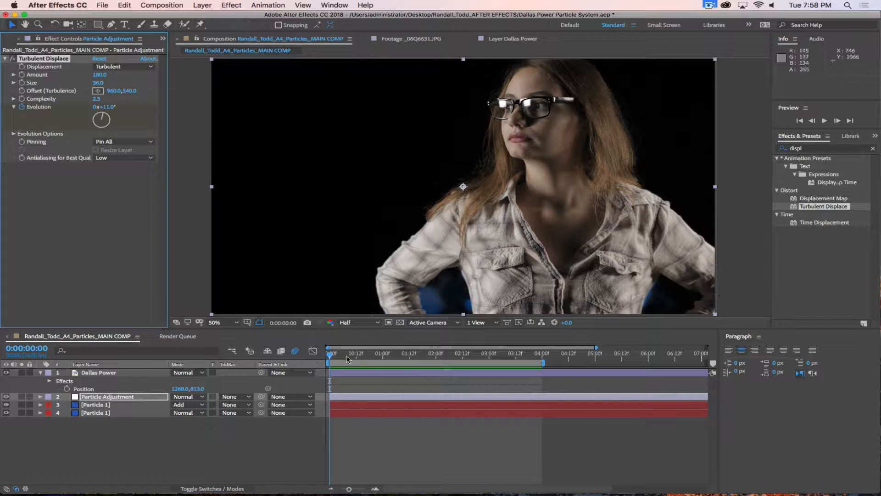
pyautogui.moveTo(331, 355); pyautogui.dragTo(542, 362)
pyautogui.click(95, 106)
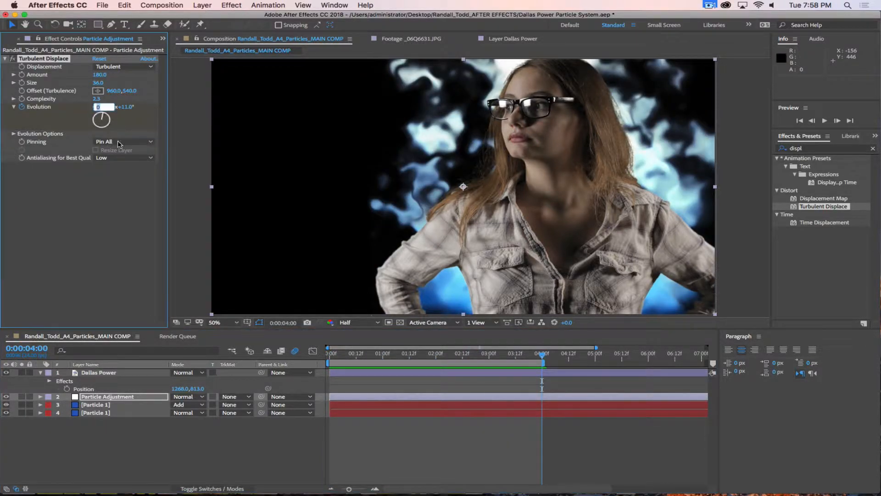
pyautogui.write('2')
pyautogui.press('Return')
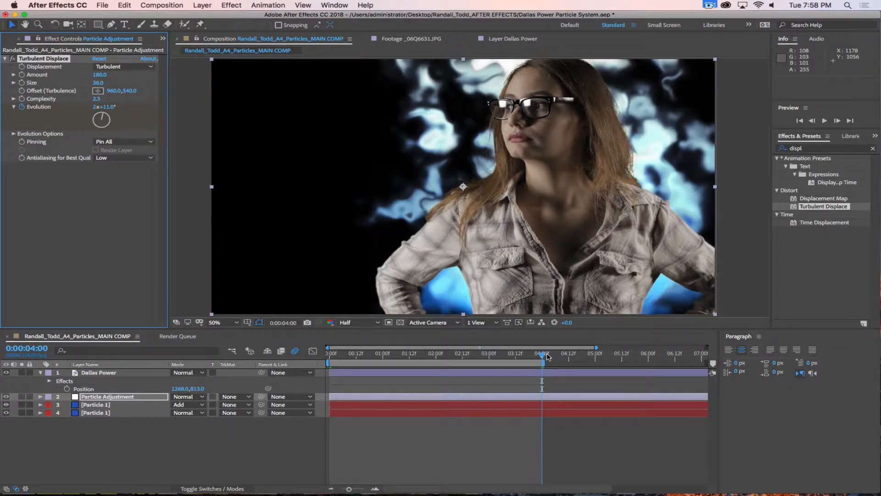
pyautogui.click(181, 350)
pyautogui.press('Home')
pyautogui.press('space')
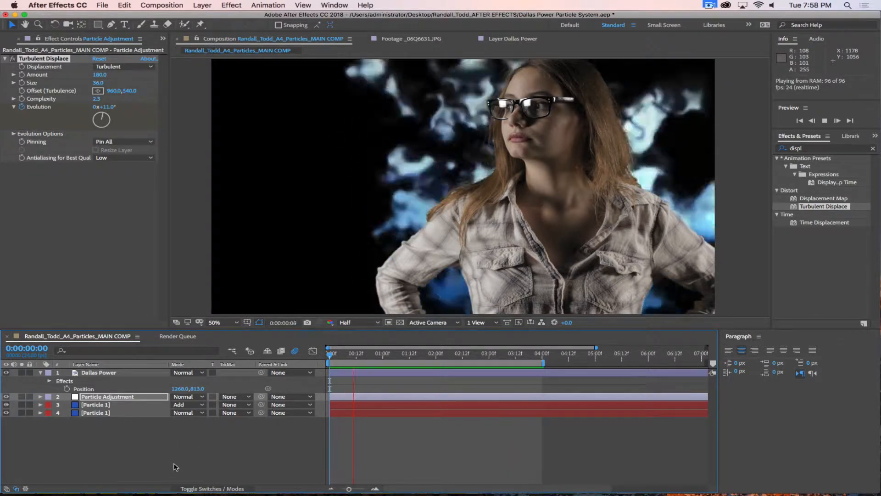
pyautogui.press('space')
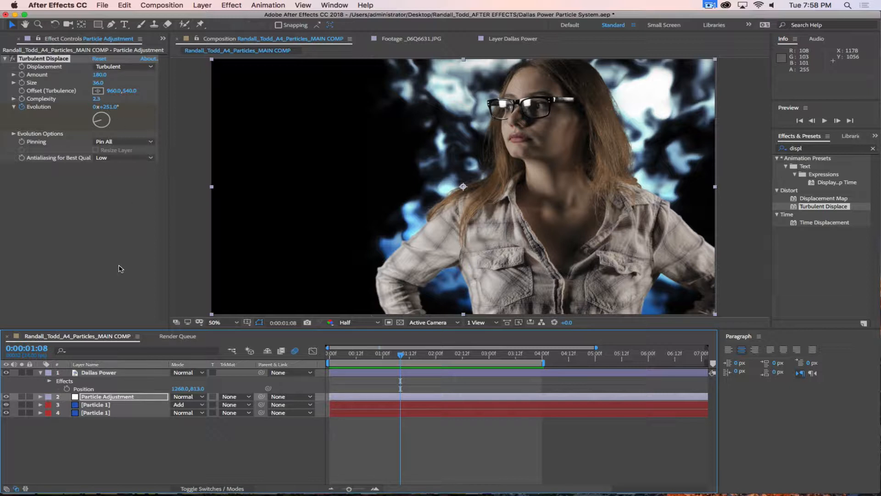
# Step: Lower the displacement Amount to 130 and Size to 81, then preview
pyautogui.moveTo(101, 75); pyautogui.dragTo(118, 83)
pyautogui.press('space')
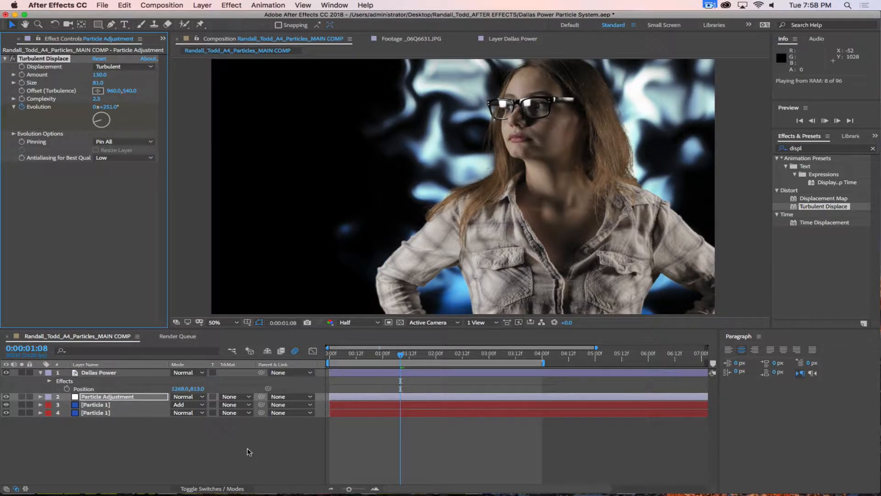
pyautogui.moveTo(435, 355); pyautogui.dragTo(387, 357)
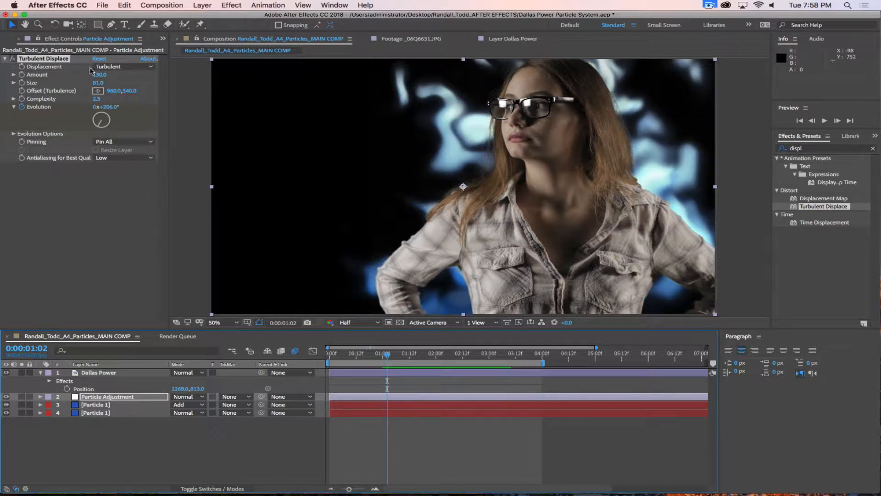
pyautogui.click(97, 91)
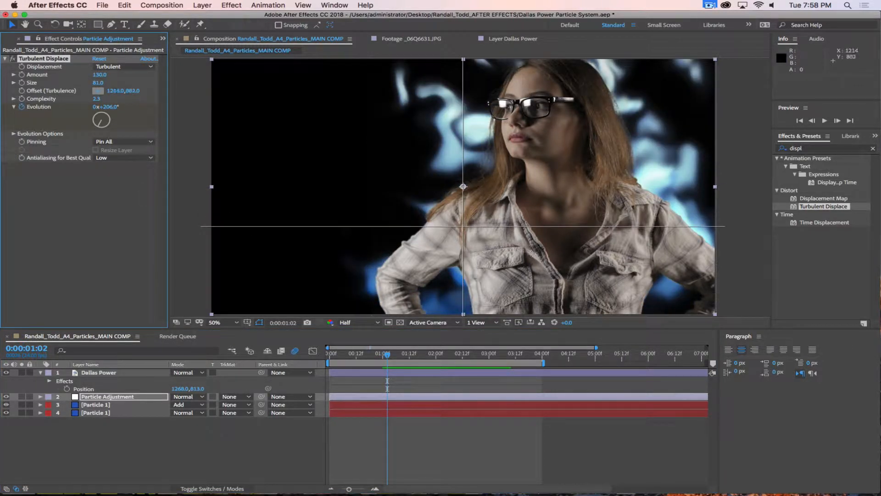
# Step: Set the turbulence Offset to 1334, 798 and turn on Cycle Evolution
pyautogui.click(561, 248)
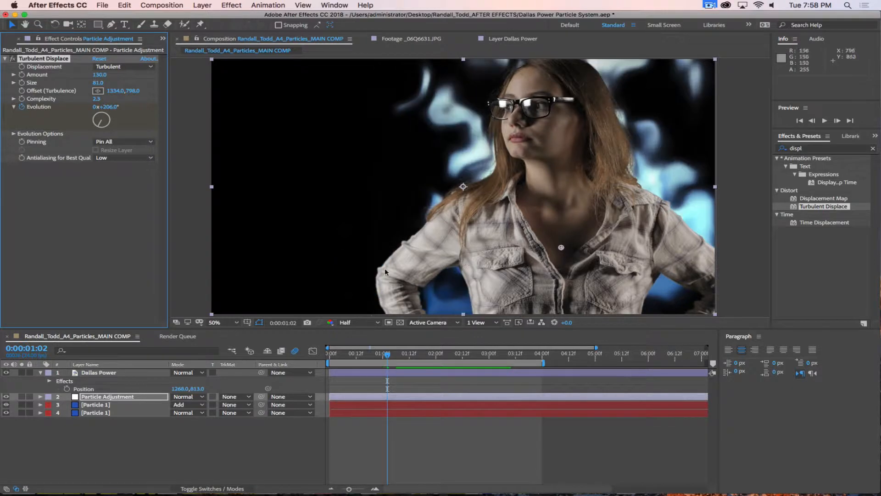
pyautogui.press('space')
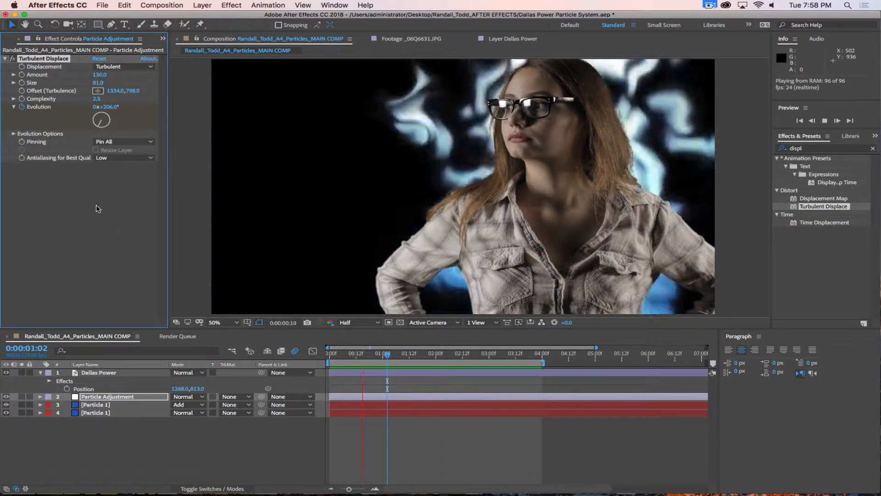
pyautogui.click(14, 133)
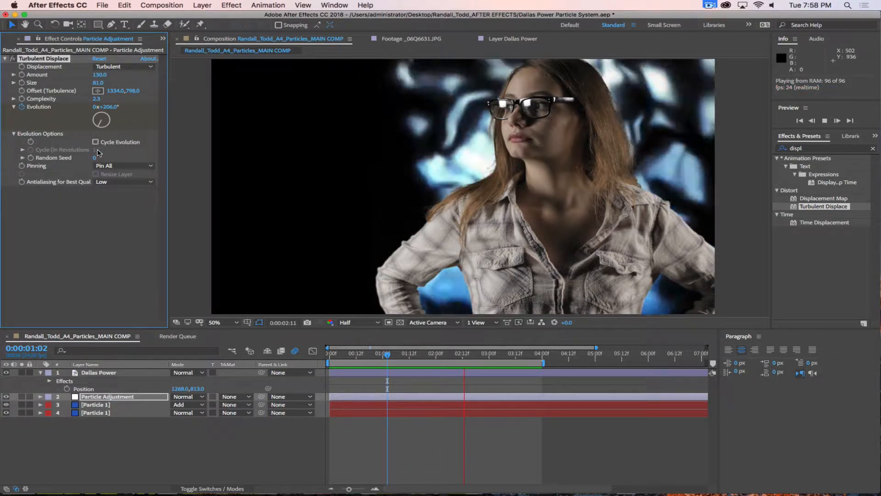
pyautogui.click(96, 142)
pyautogui.click(23, 150)
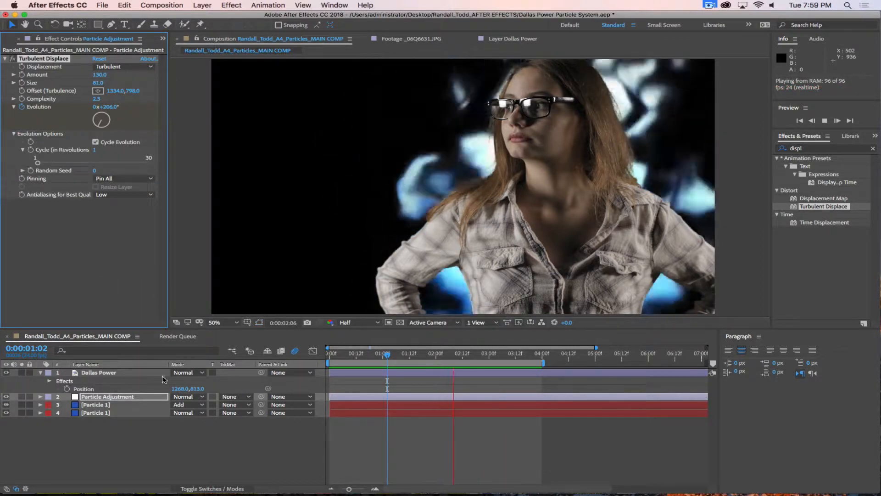
pyautogui.press('space')
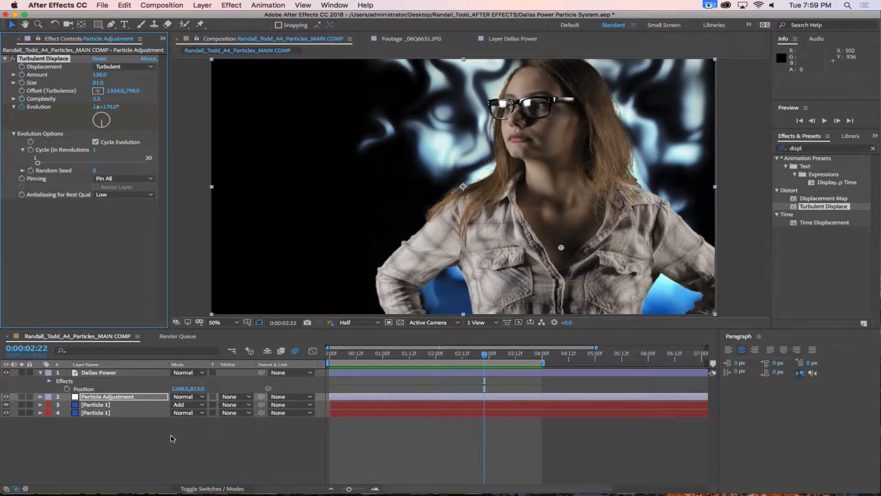
# Step: Select Particle Adjustment and both Particle 1 layers together
pyautogui.click(121, 440)
pyautogui.click(120, 396)
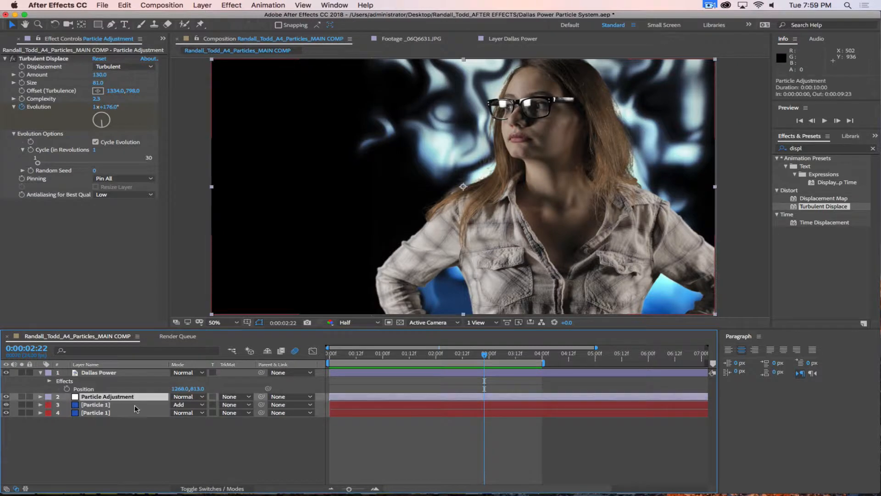
pyautogui.click(127, 433)
pyautogui.click(110, 397)
pyautogui.keyDown('shift'); pyautogui.click(98, 405); pyautogui.keyUp('shift')
pyautogui.keyDown('shift'); pyautogui.click(102, 413); pyautogui.keyUp('shift')
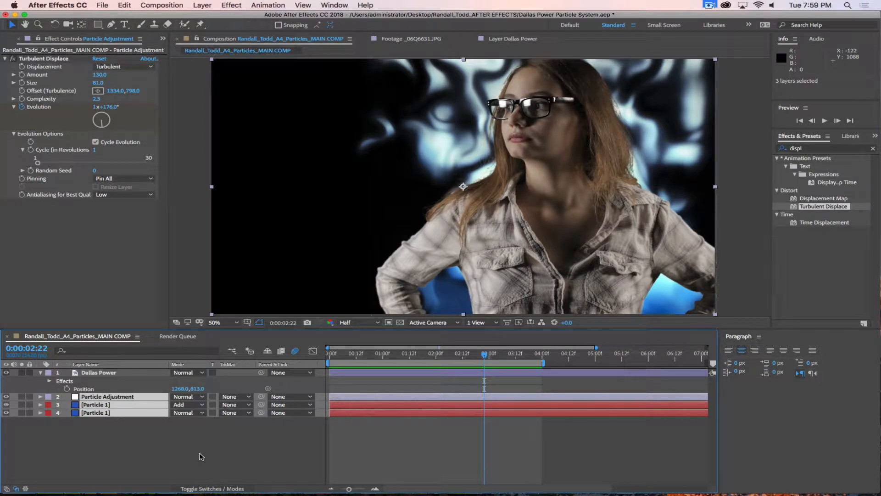
# Step: Precompose Particle Adjustment and both Particle 1 layers into 'BG Fire 1', leaving it unopened
pyautogui.rightClick(140, 396)
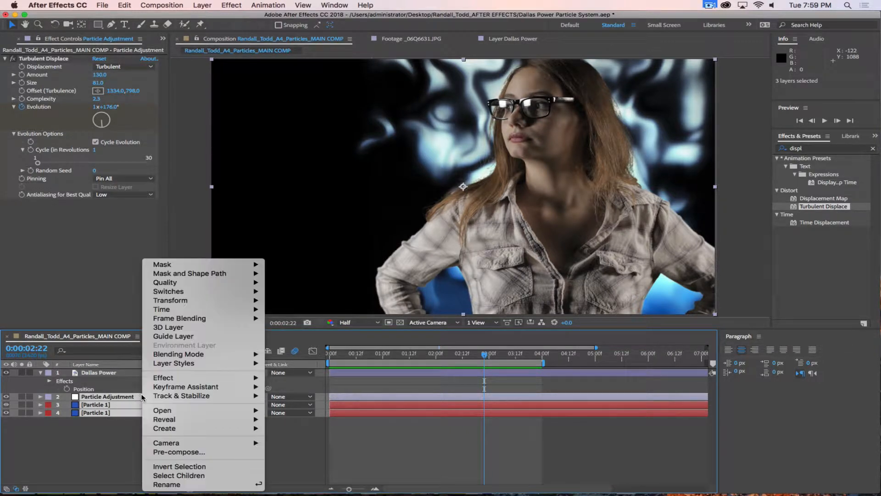
pyautogui.click(100, 443)
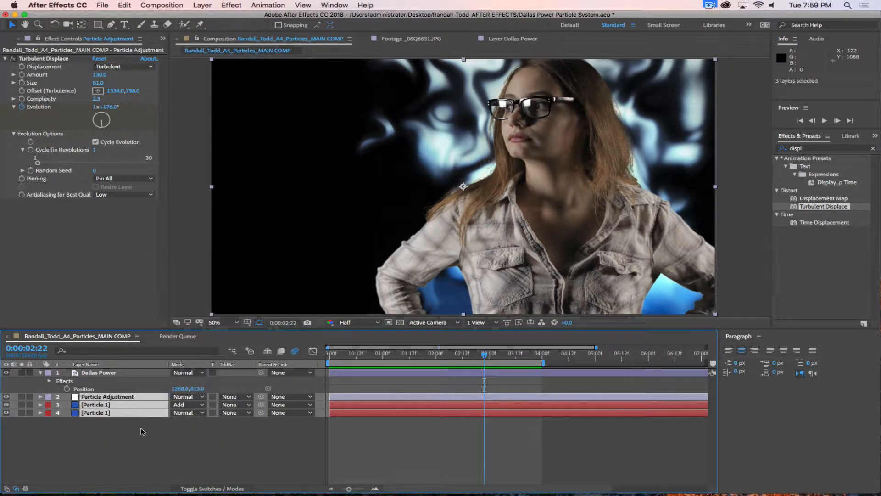
pyautogui.rightClick(152, 397)
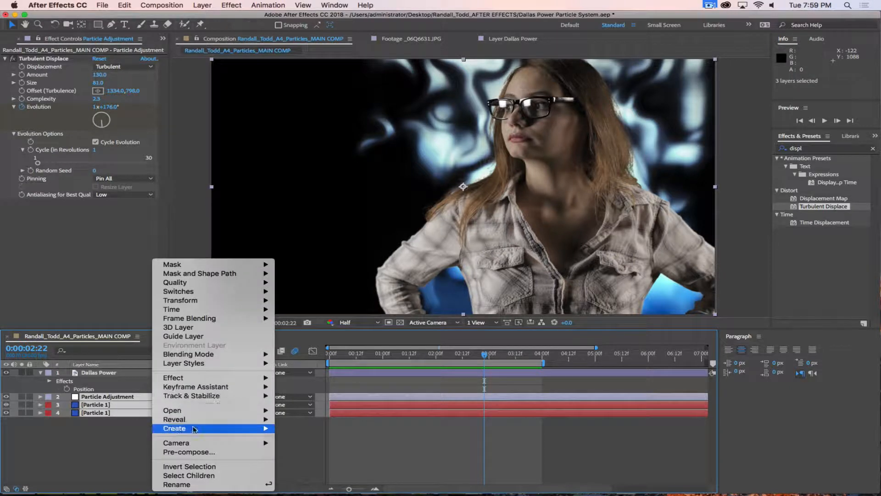
pyautogui.click(188, 452)
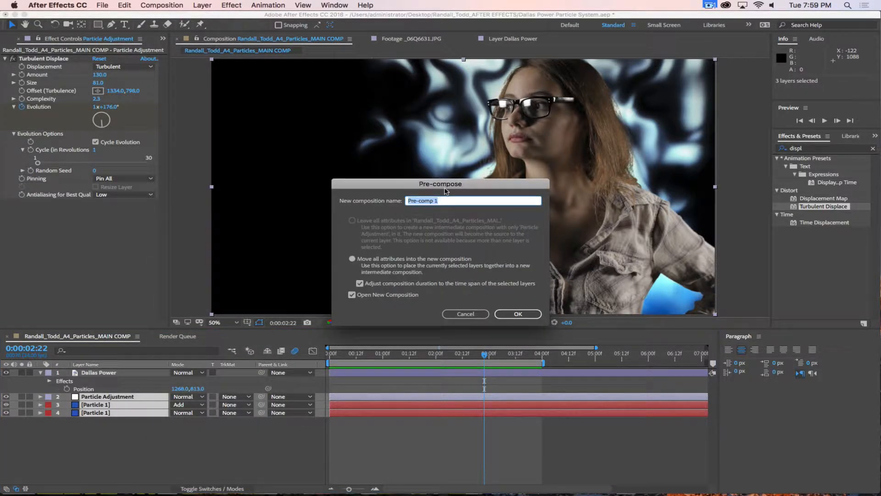
pyautogui.moveTo(444, 189); pyautogui.dragTo(443, 127)
pyautogui.write('BG Fire')
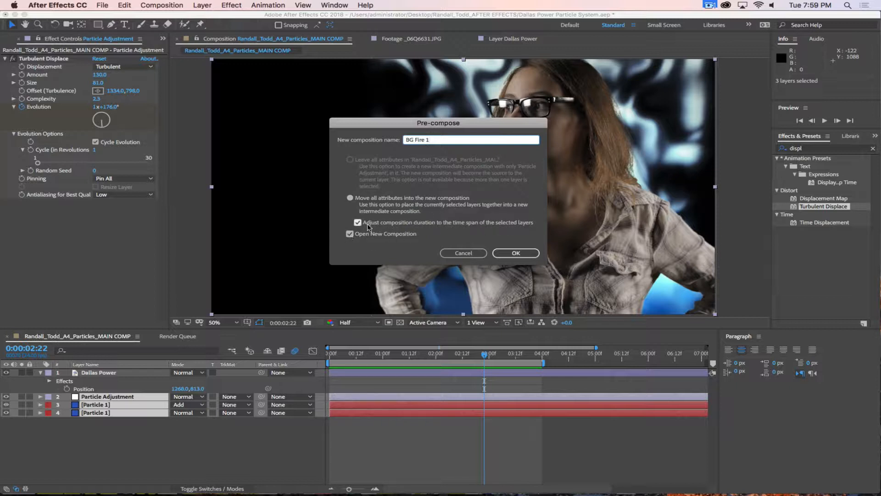
pyautogui.click(350, 234)
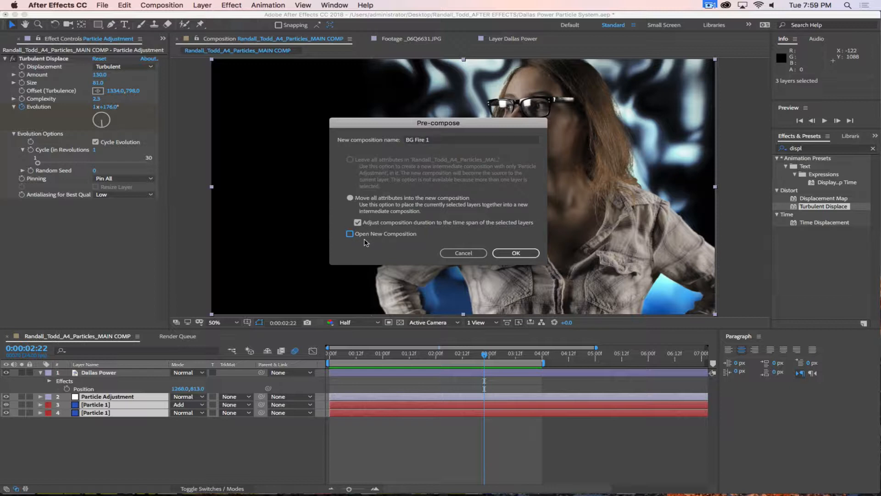
pyautogui.click(516, 253)
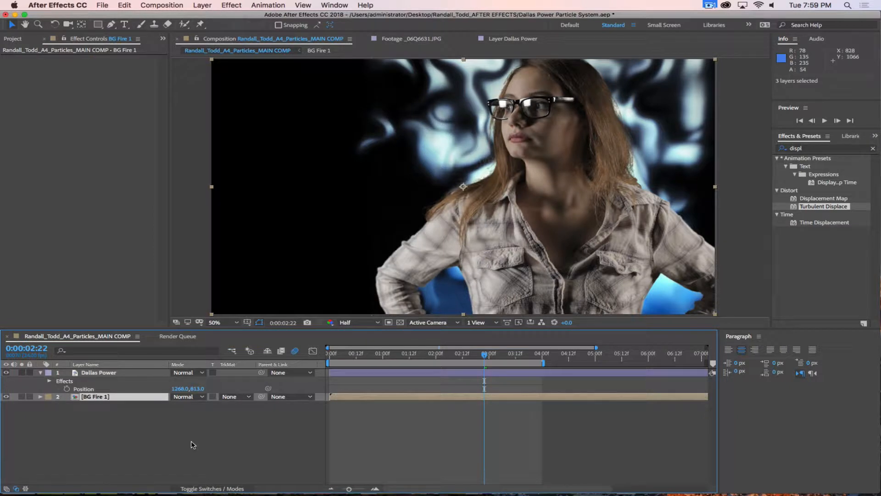
# Step: Preview the main comp from near its start
pyautogui.click(13, 39)
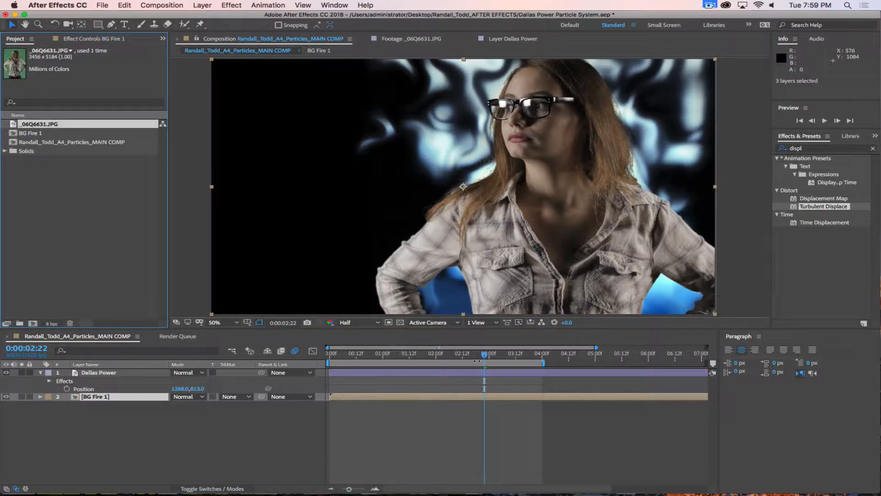
pyautogui.moveTo(484, 353); pyautogui.dragTo(319, 353)
pyautogui.press('space')
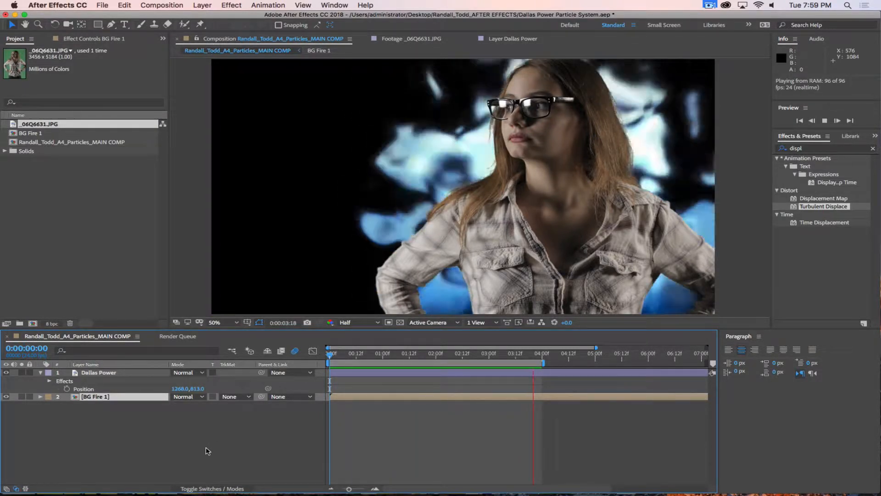
pyautogui.press('space')
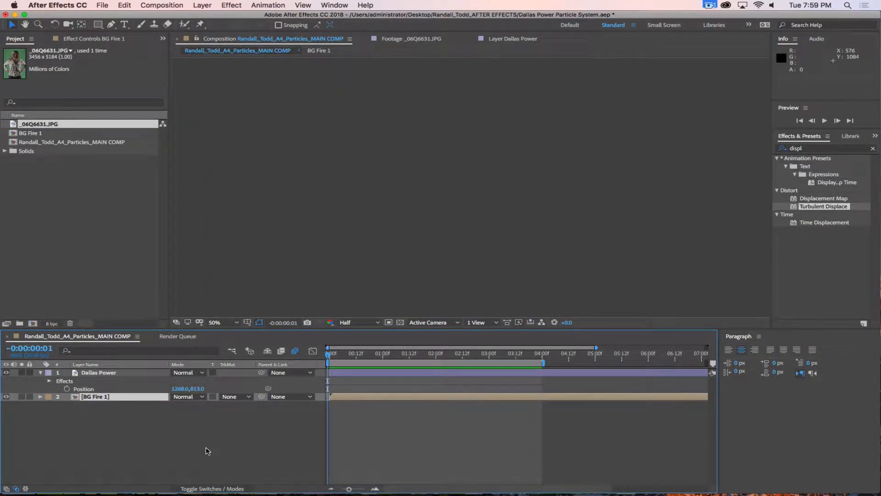
pyautogui.click(710, 6)
pyautogui.click(723, 35)
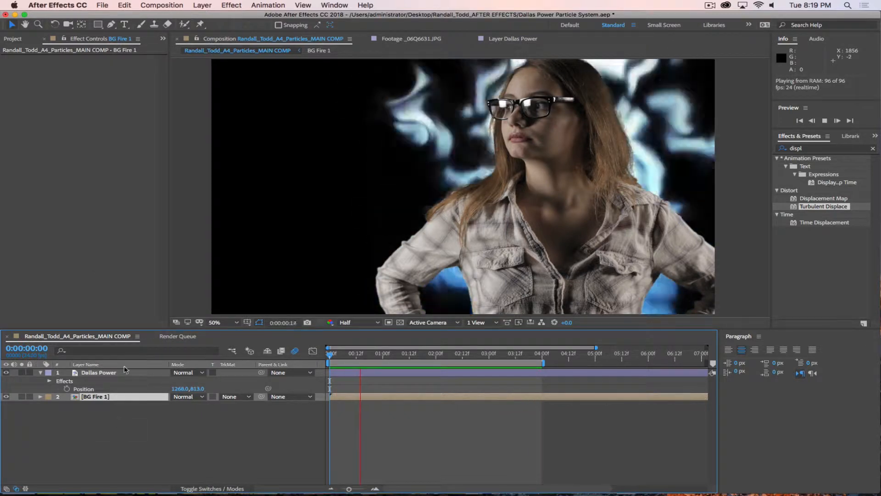
# Step: Inside BG Fire 1, lower Particle Adjustment's Turbulent Displace Amount to 35, then return to the main comp
pyautogui.doubleClick(144, 396)
pyautogui.moveTo(243, 336); pyautogui.dragTo(176, 336)
pyautogui.moveTo(329, 354); pyautogui.dragTo(413, 356)
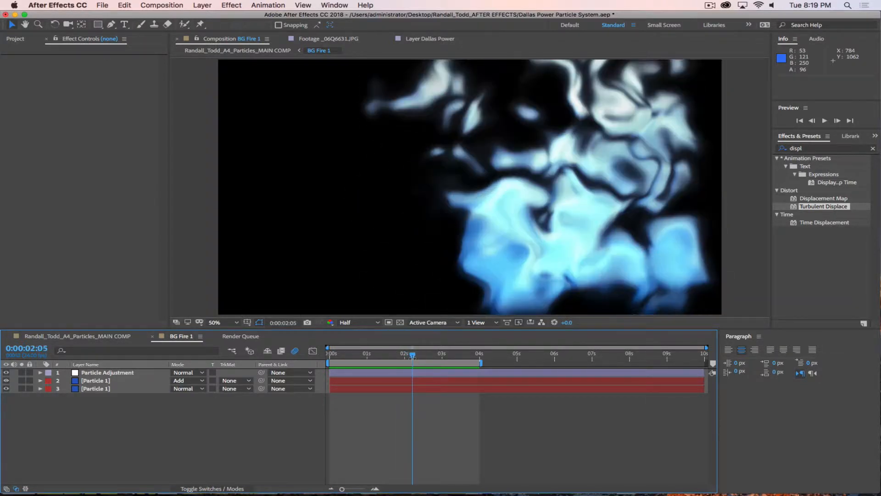
pyautogui.click(102, 372)
pyautogui.moveTo(99, 75); pyautogui.dragTo(102, 98)
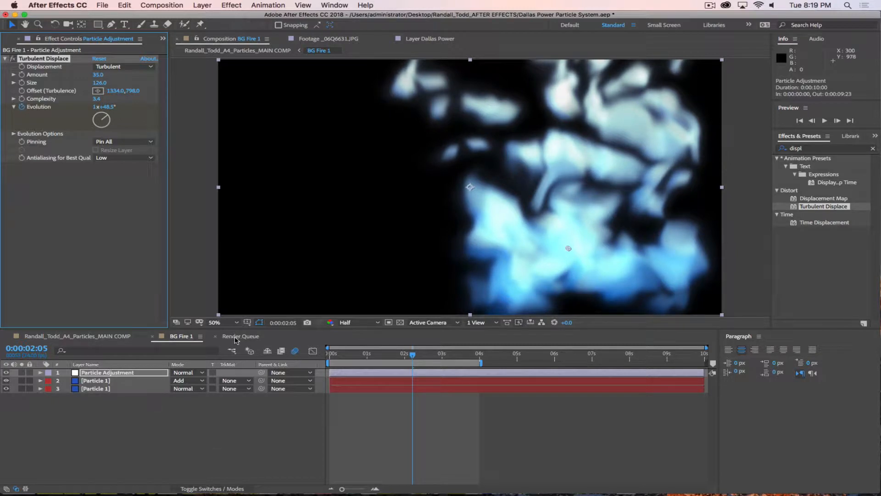
pyautogui.click(133, 339)
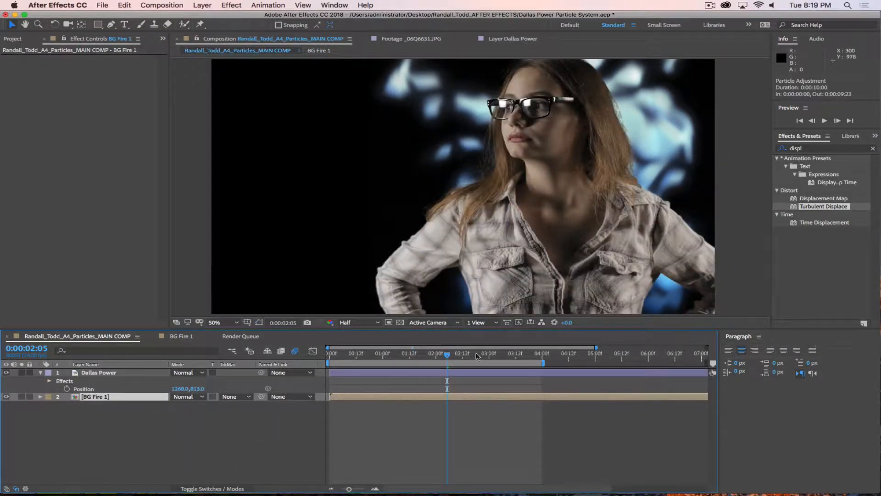
# Step: Duplicate the BG Fire 1 precomp in the Project panel to create BG Fire 2
pyautogui.moveTo(447, 353); pyautogui.dragTo(380, 353)
pyautogui.click(19, 39)
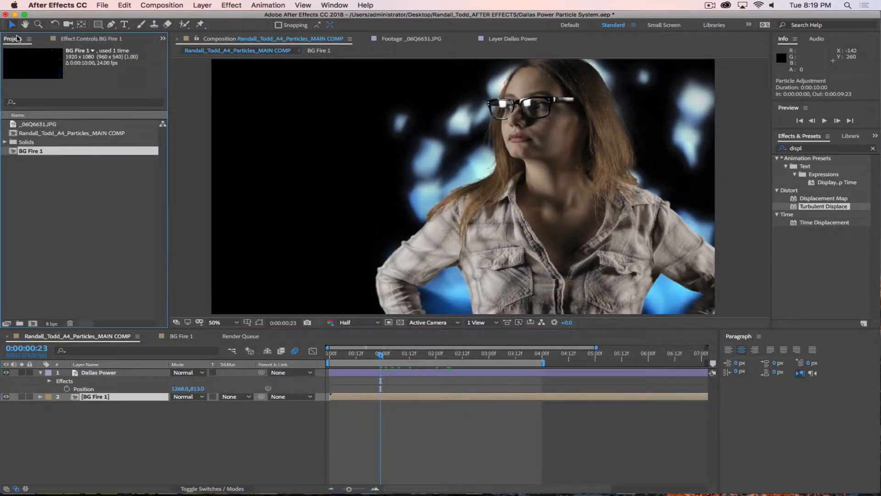
pyautogui.click(94, 39)
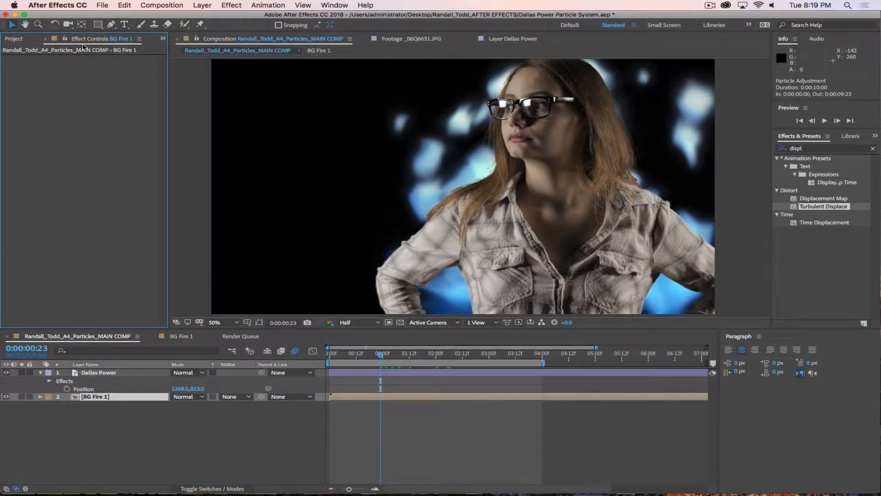
pyautogui.click(14, 40)
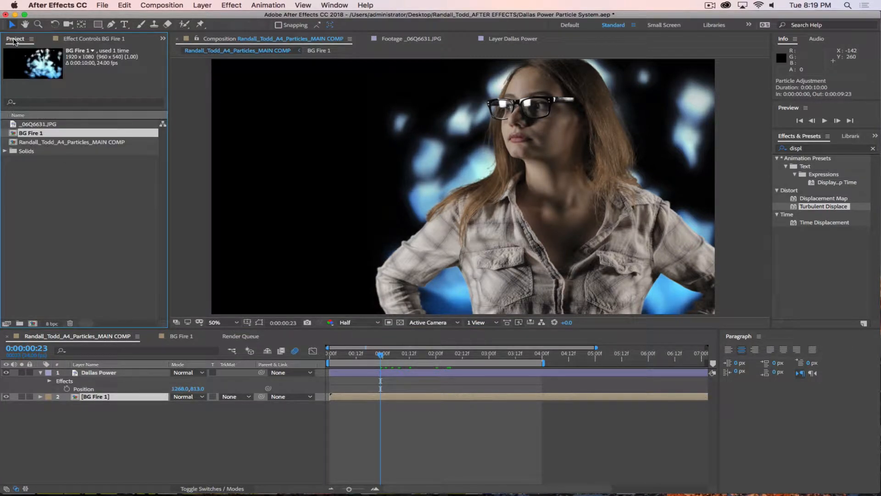
pyautogui.click(40, 174)
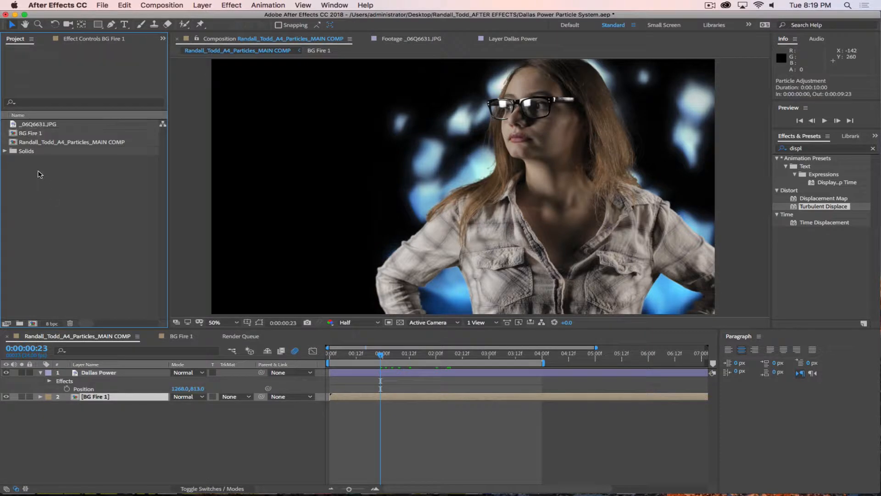
pyautogui.click(13, 134)
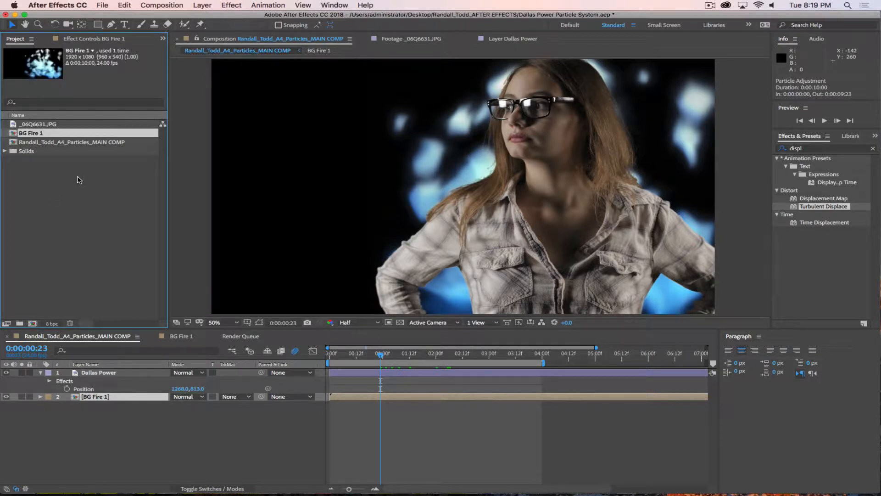
pyautogui.press('super+d')
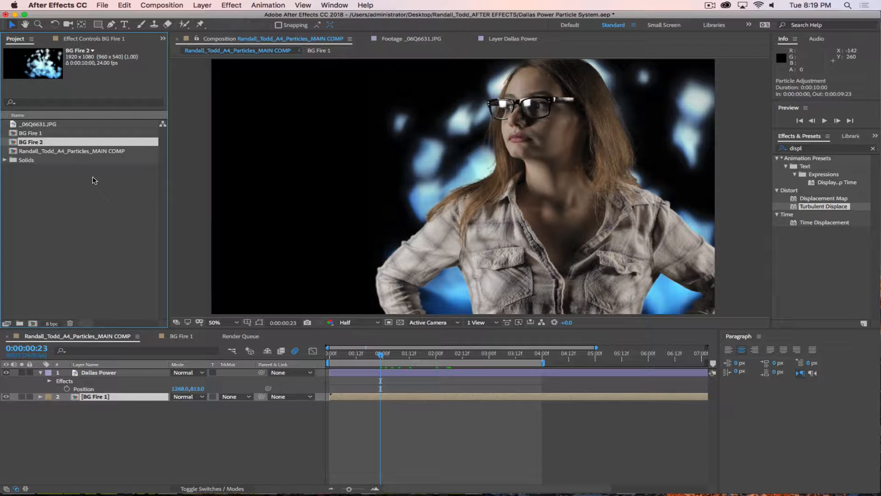
# Step: Add BG Fire 2 to the main comp timeline above BG Fire 1
pyautogui.click(73, 223)
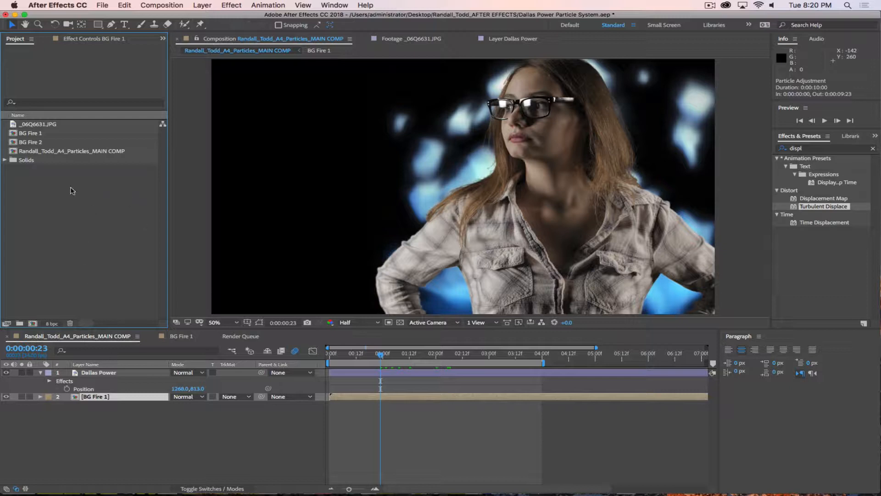
pyautogui.click(12, 143)
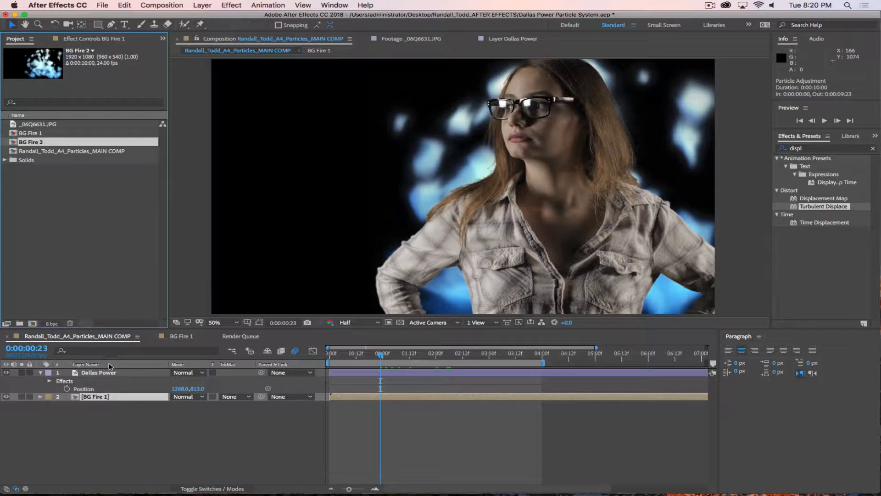
pyautogui.moveTo(11, 144); pyautogui.dragTo(95, 399)
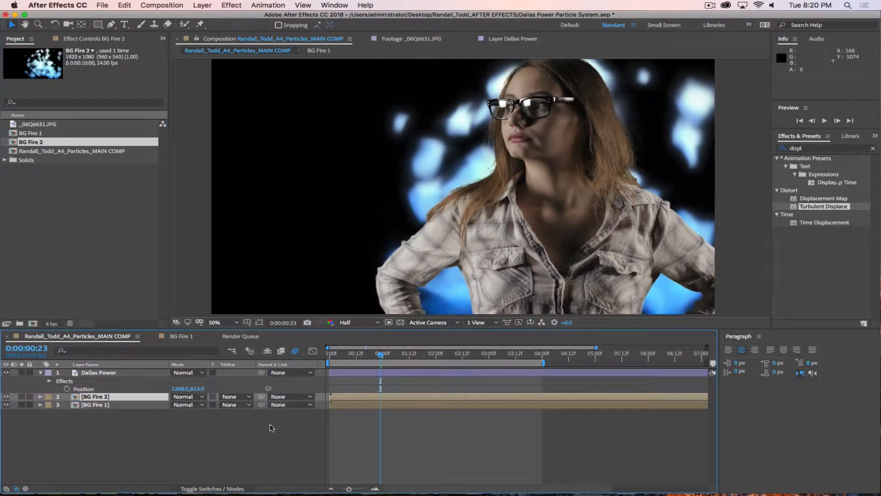
pyautogui.click(212, 434)
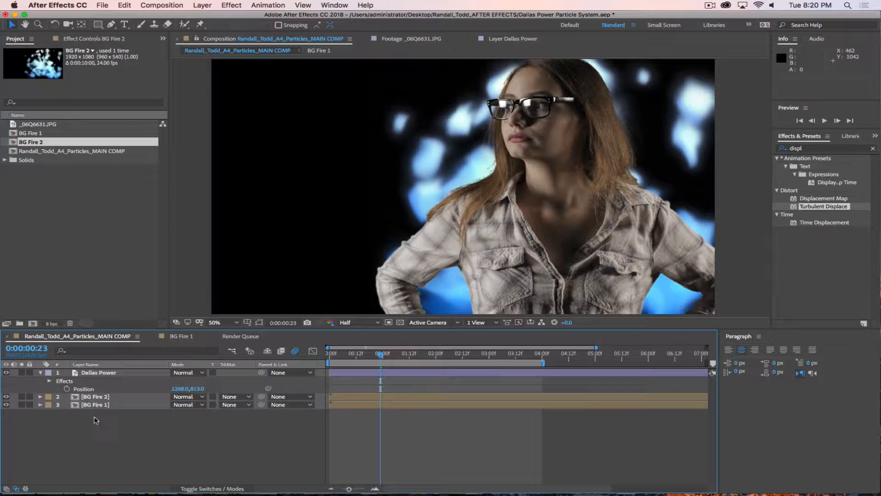
# Step: In BG Fire 2, set the upper particle layer's CC Particle World Random Seed to 10
pyautogui.doubleClick(76, 398)
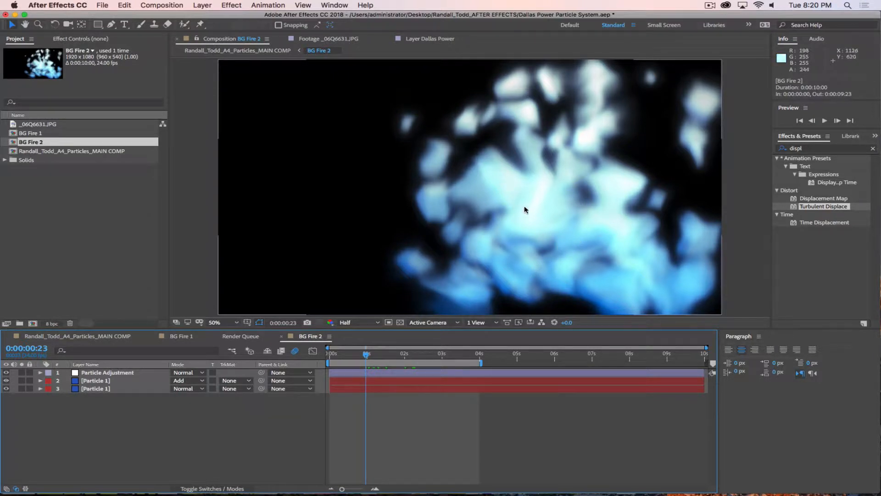
pyautogui.click(95, 380)
pyautogui.click(104, 39)
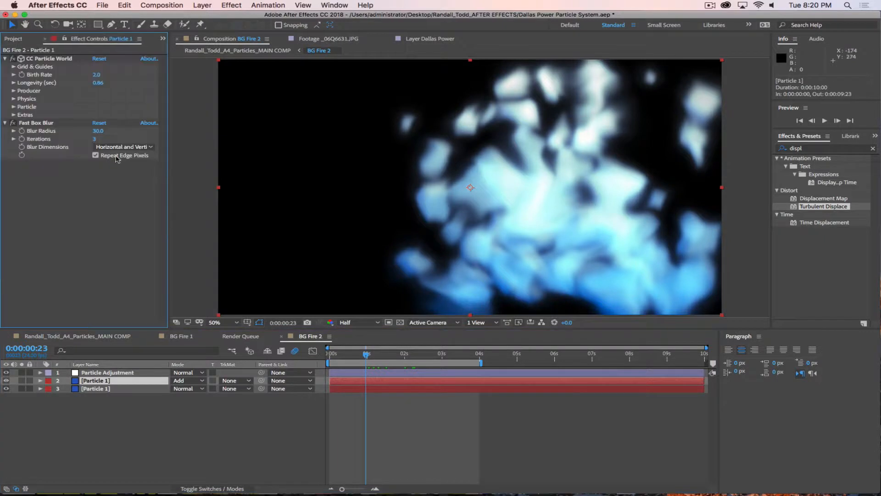
pyautogui.click(15, 115)
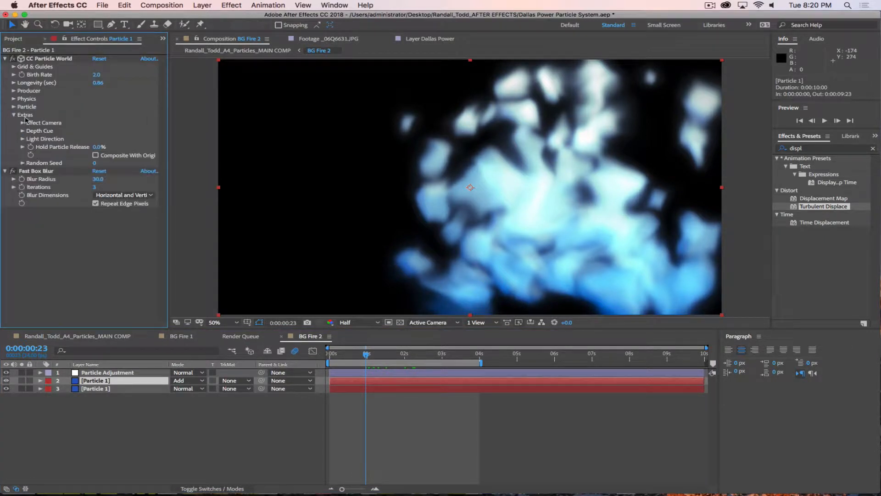
pyautogui.click(94, 163)
pyautogui.write('10')
pyautogui.press('Return')
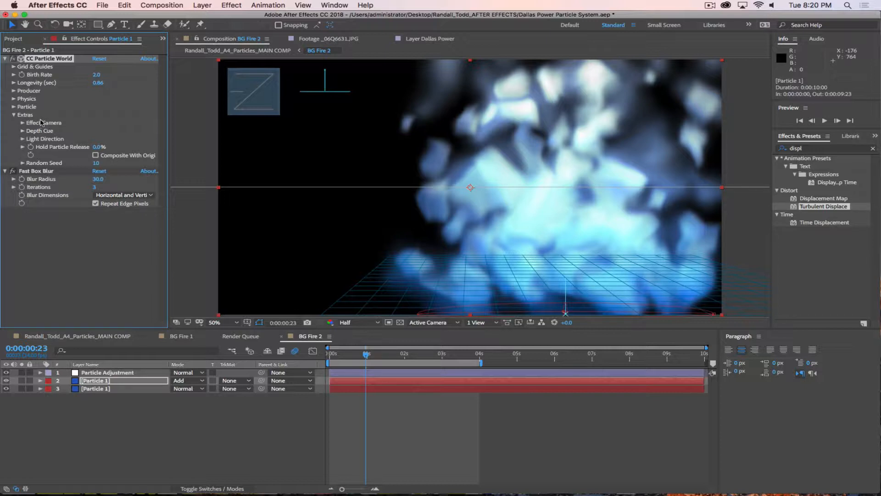
# Step: Bring up the CC Particle World settings for the particle layers
pyautogui.click(18, 39)
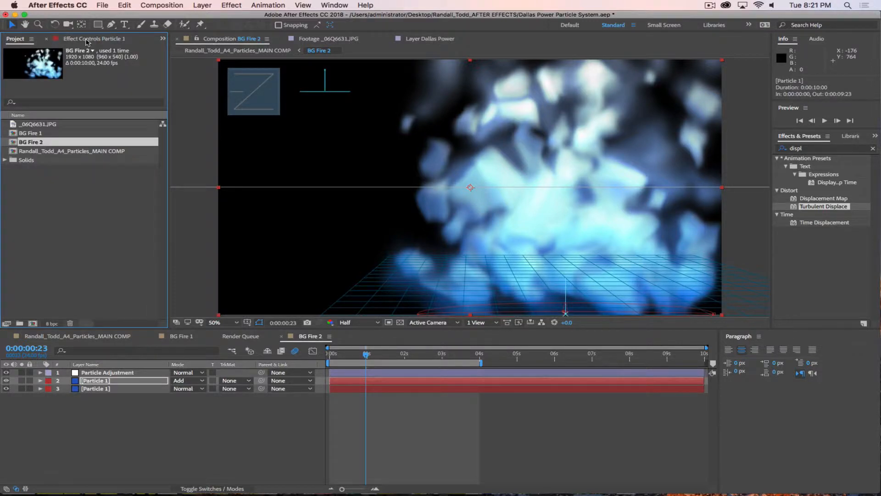
pyautogui.click(88, 40)
pyautogui.click(41, 380)
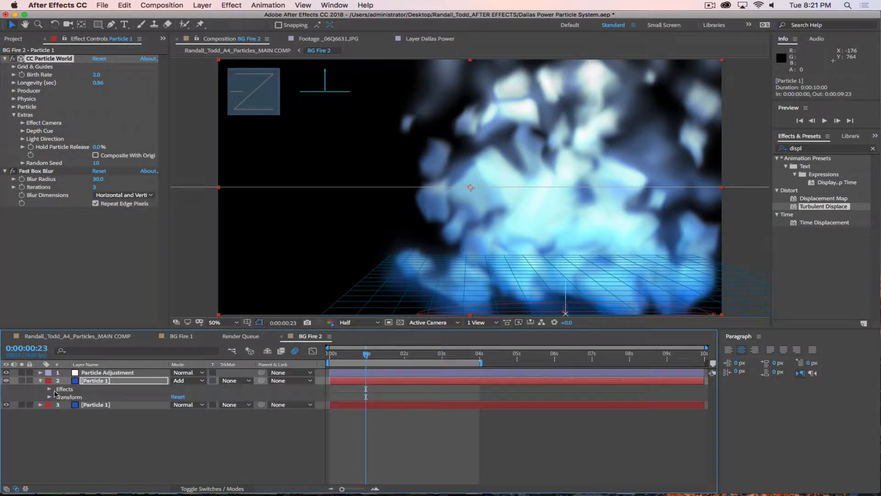
pyautogui.click(49, 389)
pyautogui.doubleClick(87, 398)
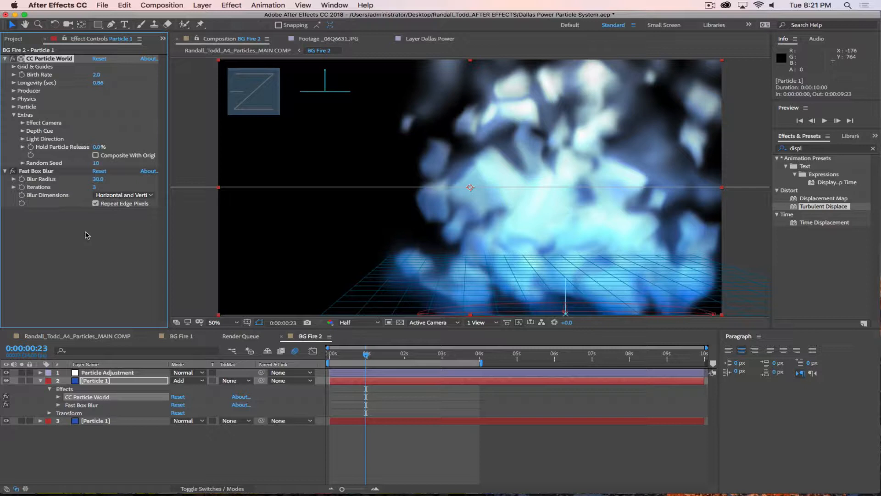
pyautogui.click(94, 422)
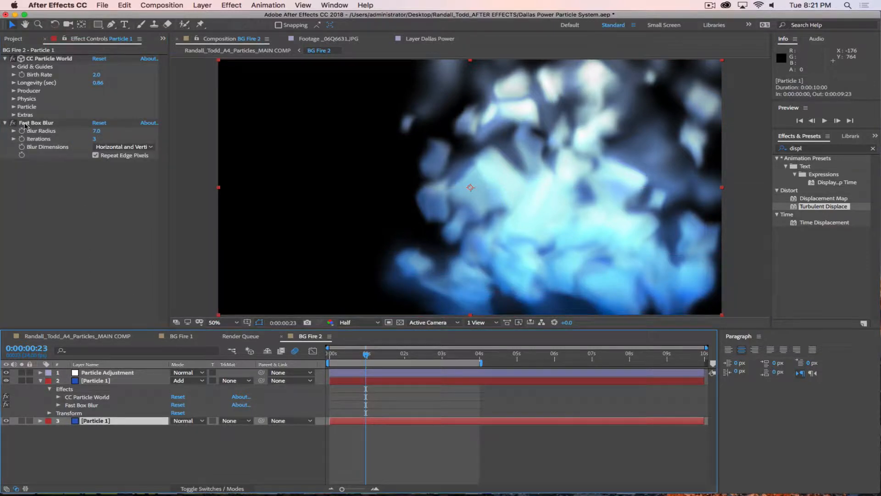
pyautogui.click(93, 381)
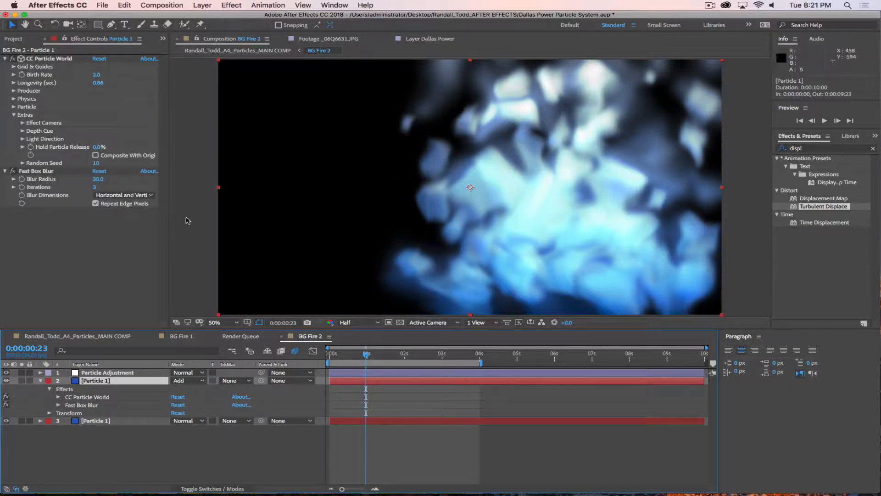
# Step: Preview the main composition, then go back to BG Fire 2
pyautogui.click(87, 335)
pyautogui.press('space')
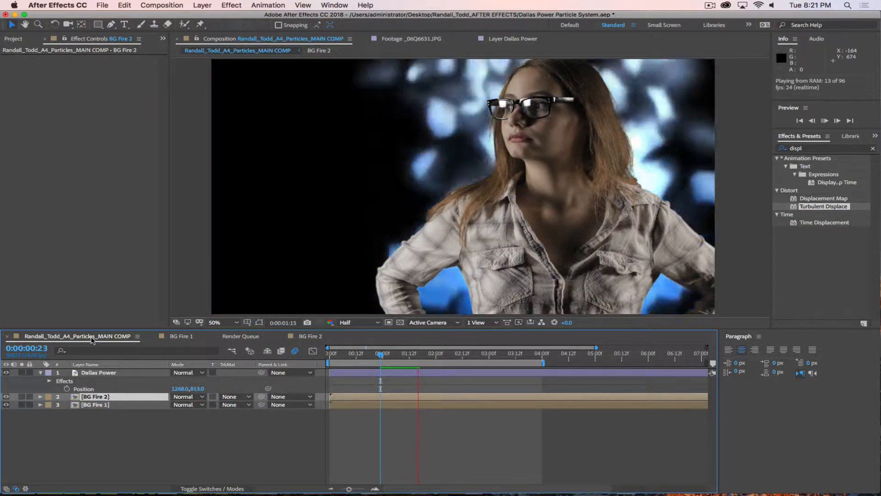
pyautogui.press('space')
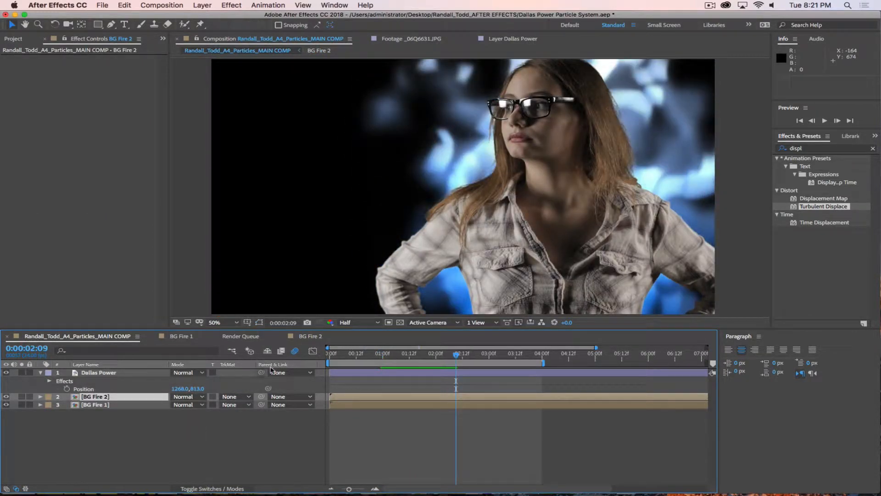
pyautogui.click(311, 336)
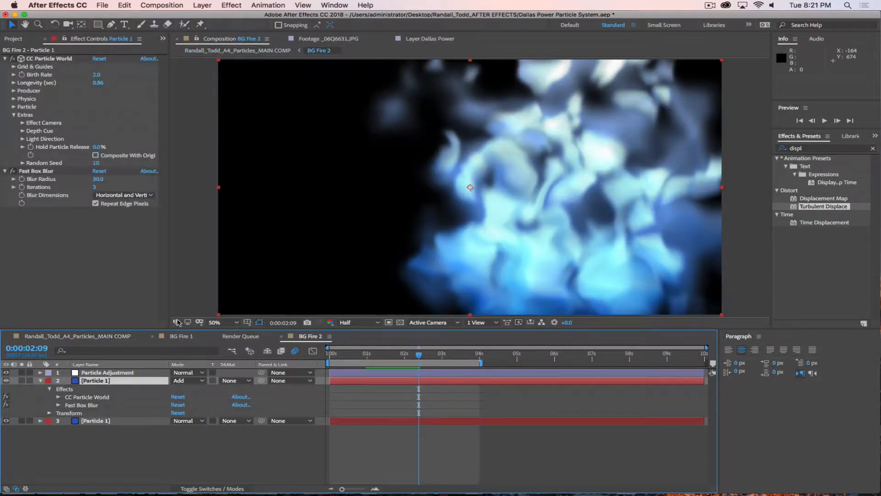
# Step: Set the lower particle layer's Birth Size to 0.25 and preview the result
pyautogui.click(155, 420)
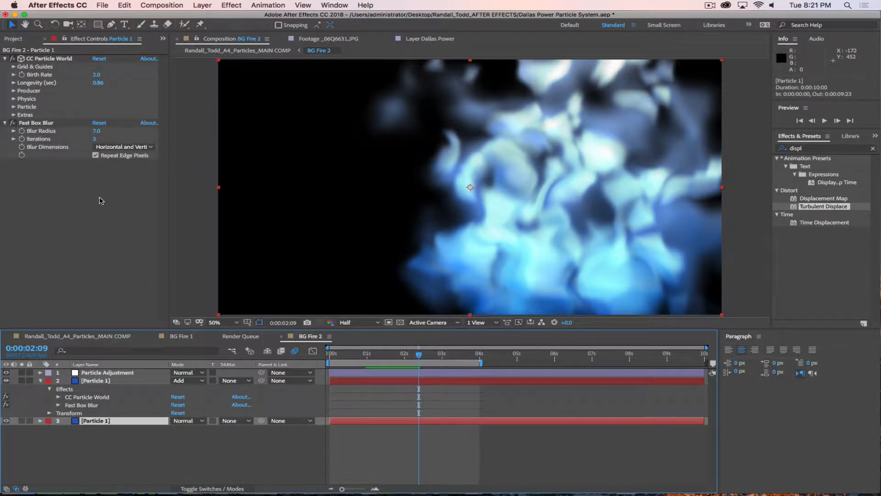
pyautogui.click(14, 107)
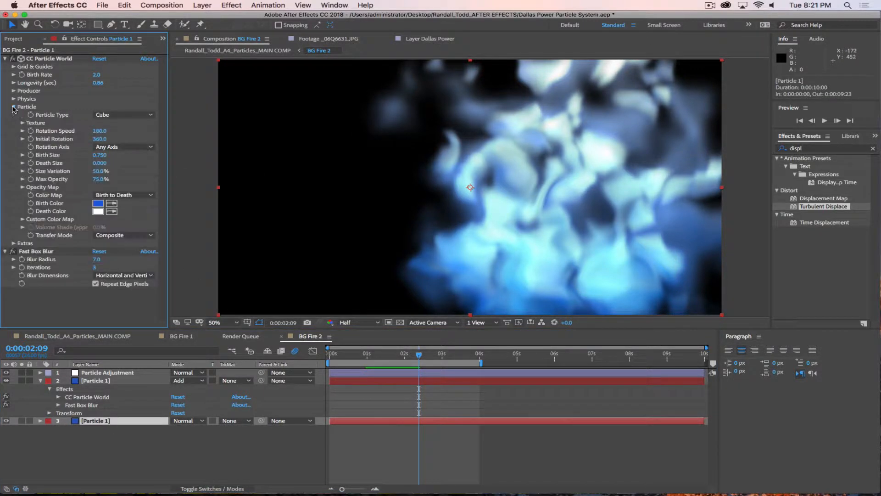
pyautogui.click(99, 155)
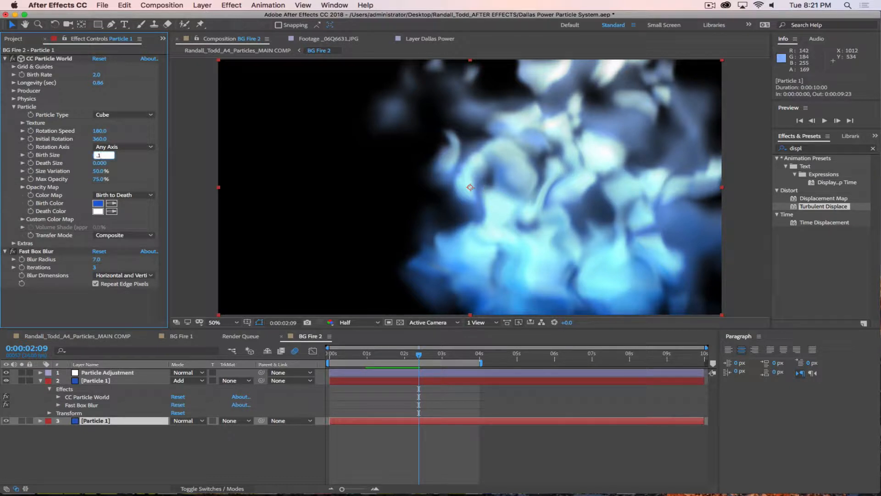
pyautogui.write('.25')
pyautogui.press('Return')
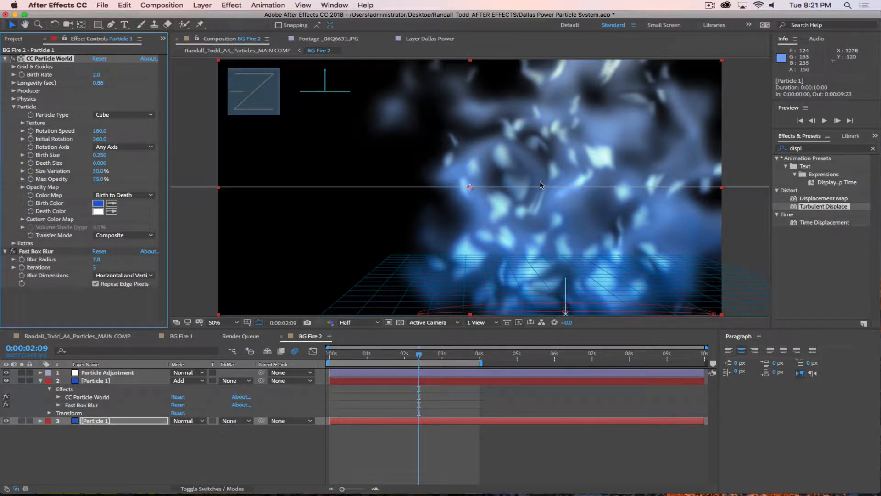
pyautogui.press('space')
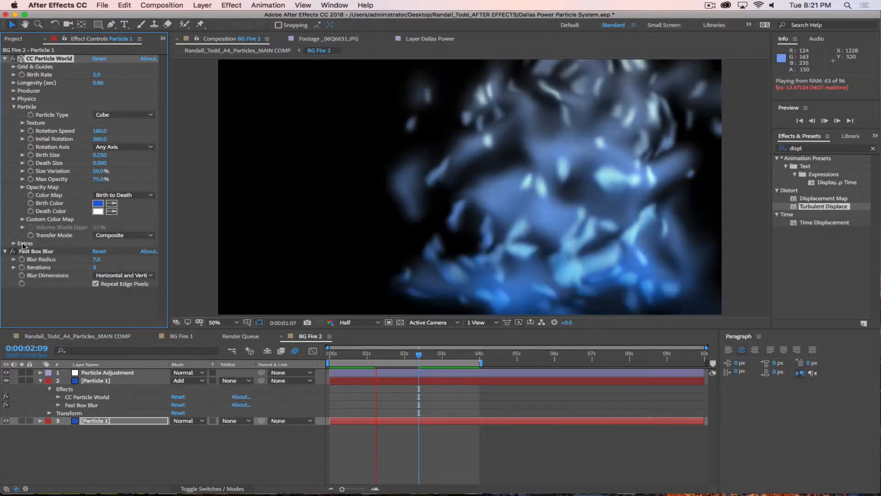
pyautogui.press('space')
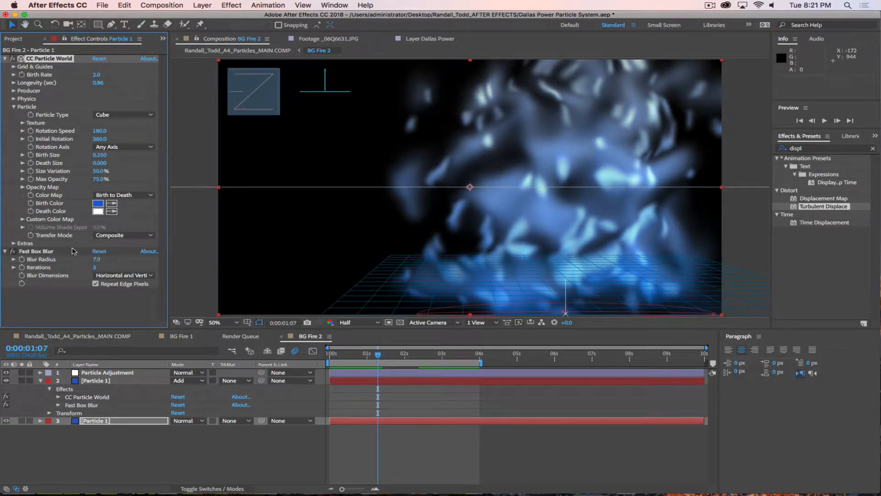
# Step: Set the lower particle layer's Random Seed to 13
pyautogui.click(14, 243)
pyautogui.click(94, 291)
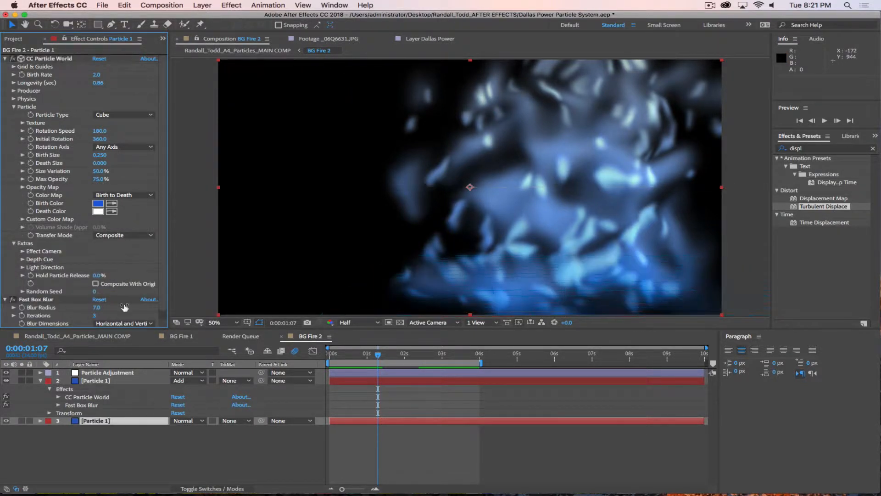
pyautogui.write('13')
pyautogui.press('Return')
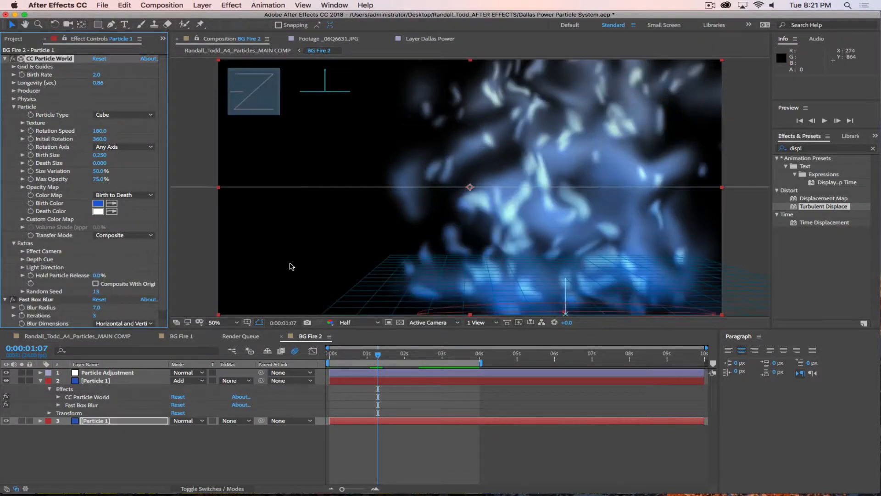
pyautogui.click(97, 337)
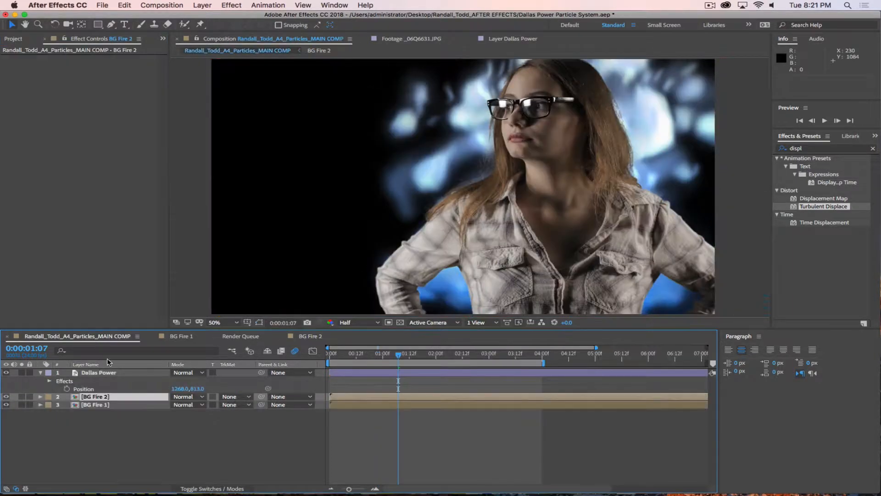
# Step: Preview the main comp, then inspect the upper particle layer's Particle settings in BG Fire 2
pyautogui.press('space')
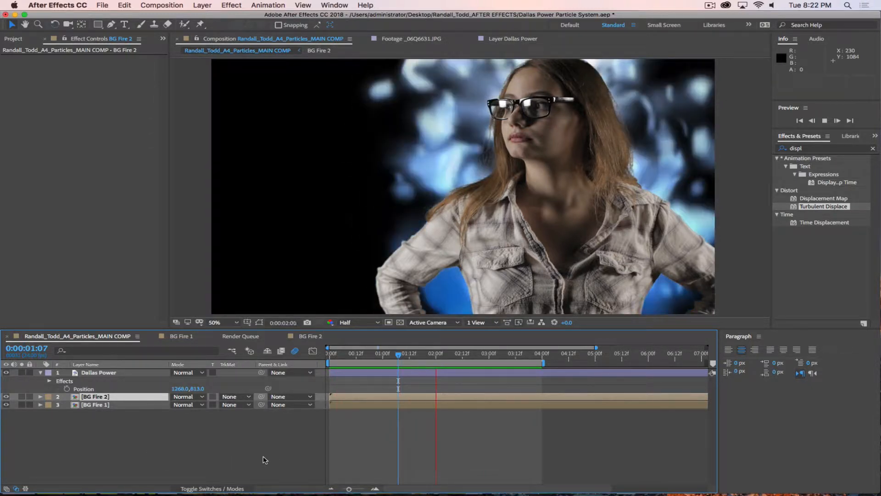
pyautogui.press('space')
pyautogui.click(309, 336)
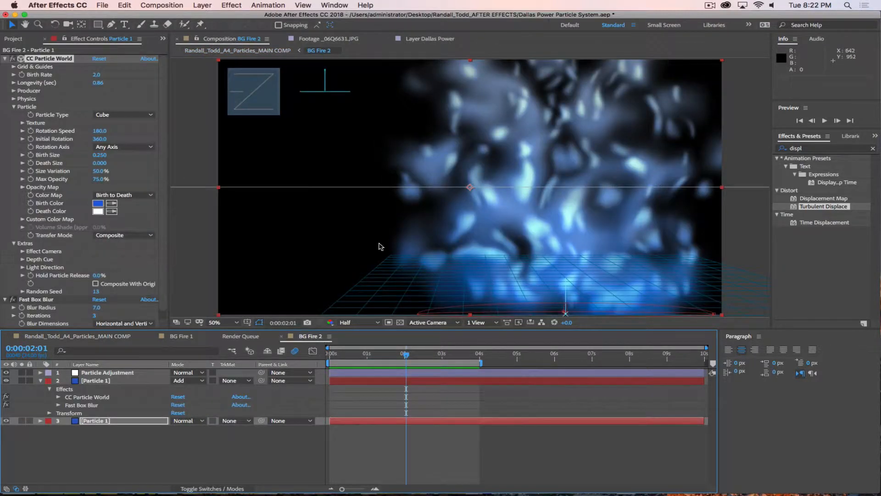
pyautogui.click(127, 461)
pyautogui.click(111, 382)
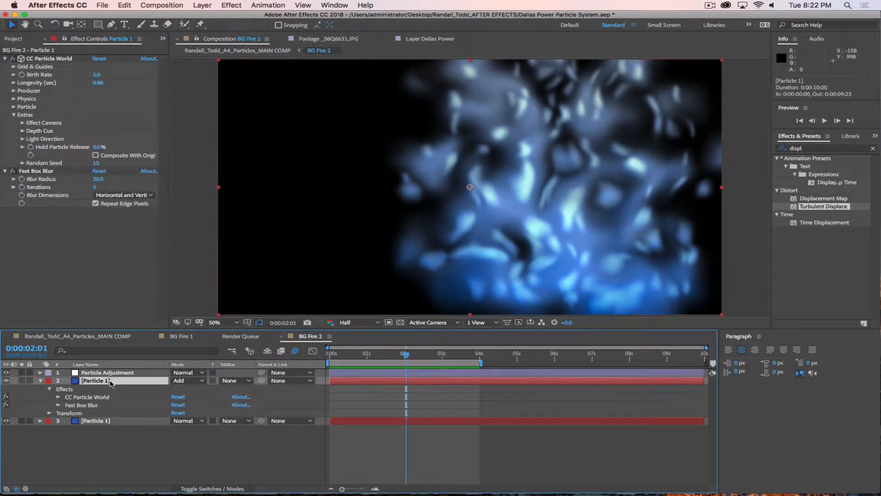
pyautogui.click(41, 382)
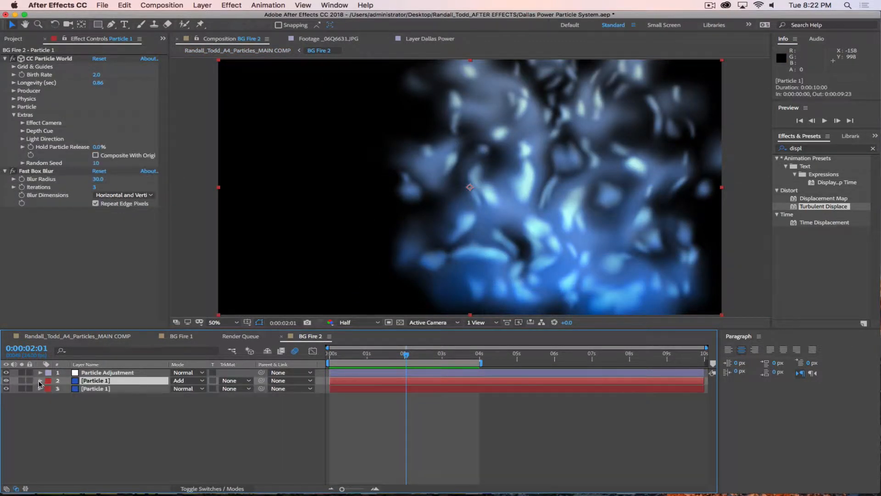
pyautogui.click(6, 381)
pyautogui.click(6, 380)
pyautogui.click(14, 107)
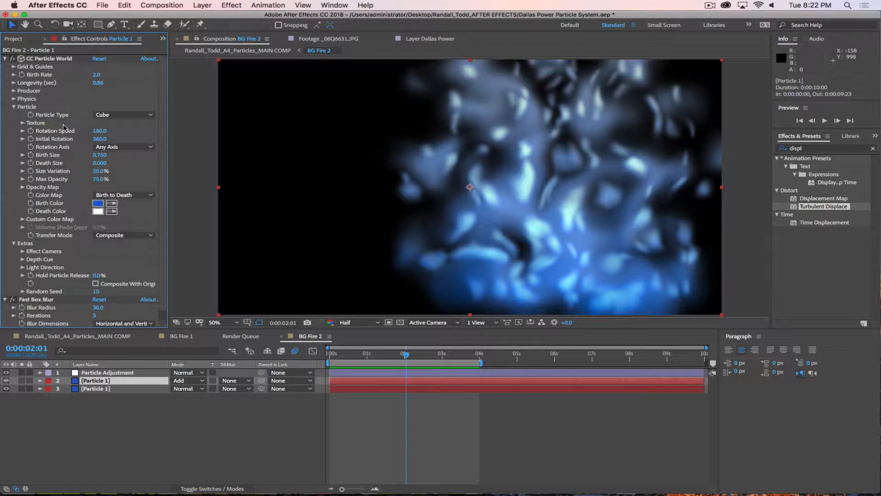
# Step: In the main comp, try Add and then Screen blend modes on BG Fire 2
pyautogui.click(80, 338)
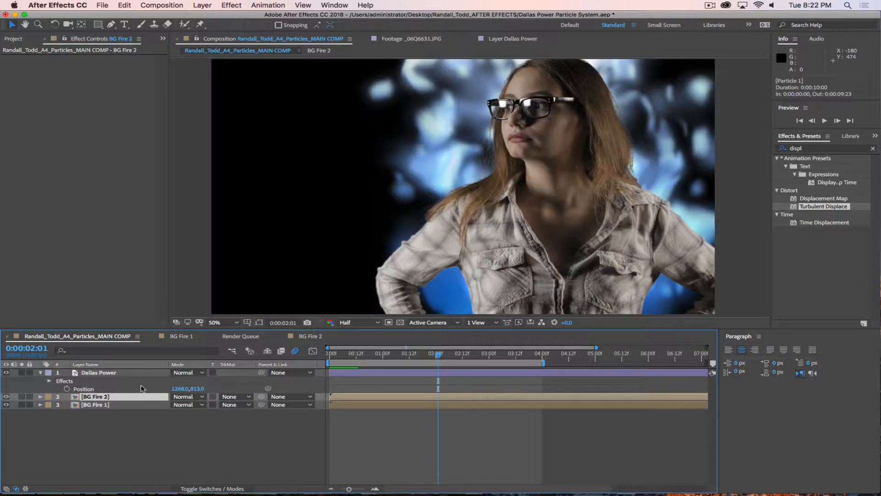
pyautogui.click(180, 400)
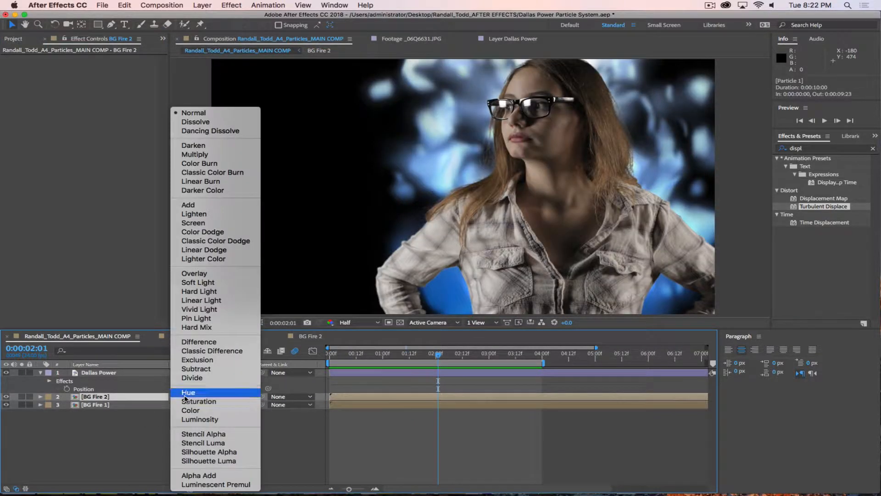
pyautogui.click(189, 205)
pyautogui.click(189, 399)
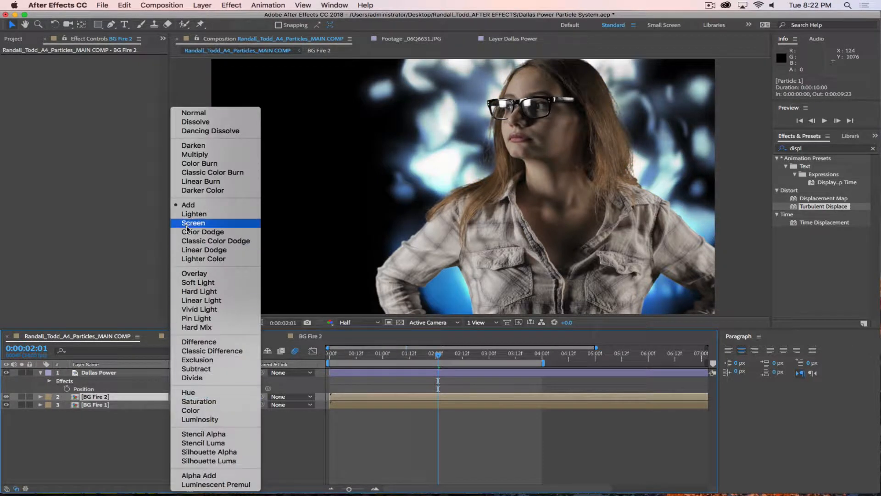
pyautogui.click(187, 227)
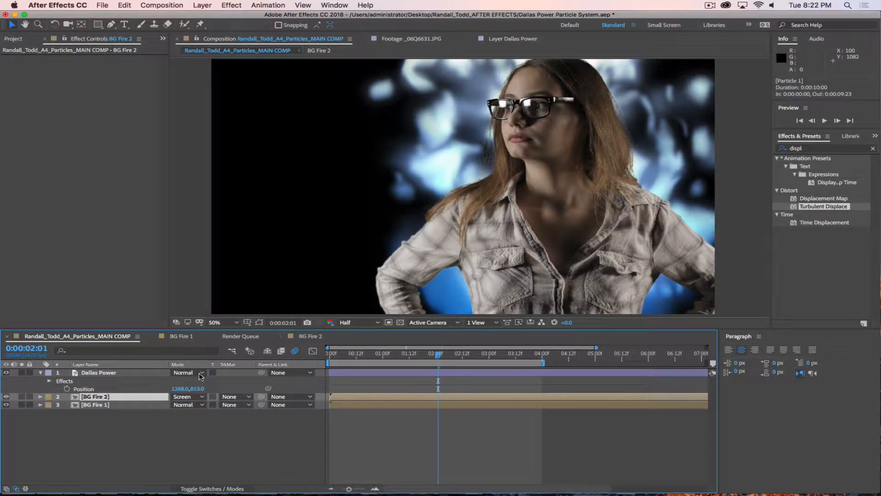
# Step: Apply Hue/Saturation to BG Fire 2 with Hue -14°, Saturation 26, Lightness -47
pyautogui.click(810, 147)
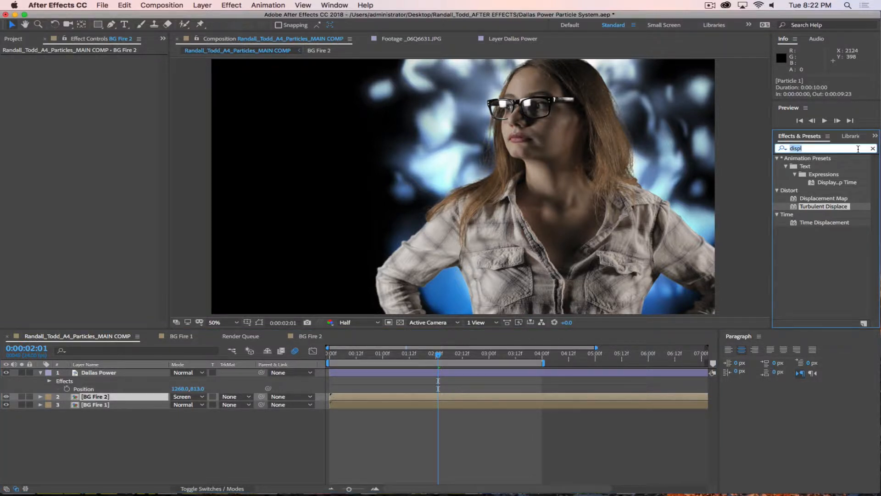
pyautogui.write('Hue')
pyautogui.moveTo(797, 199); pyautogui.dragTo(98, 398)
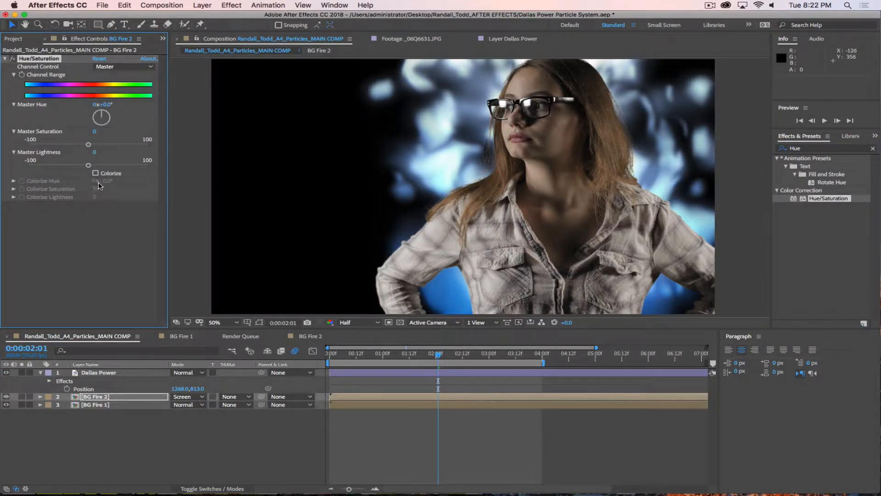
pyautogui.moveTo(83, 166); pyautogui.dragTo(61, 170)
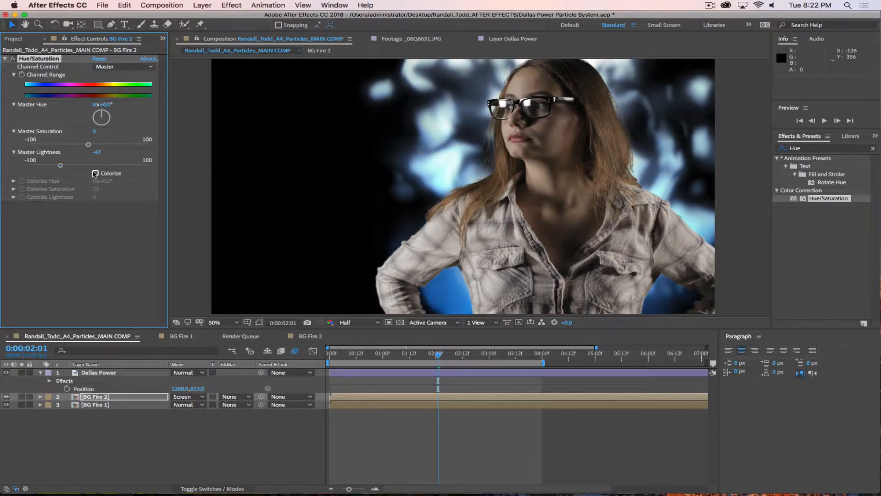
pyautogui.moveTo(105, 104); pyautogui.dragTo(127, 104)
pyautogui.moveTo(109, 105); pyautogui.dragTo(96, 104)
pyautogui.moveTo(92, 147); pyautogui.dragTo(106, 147)
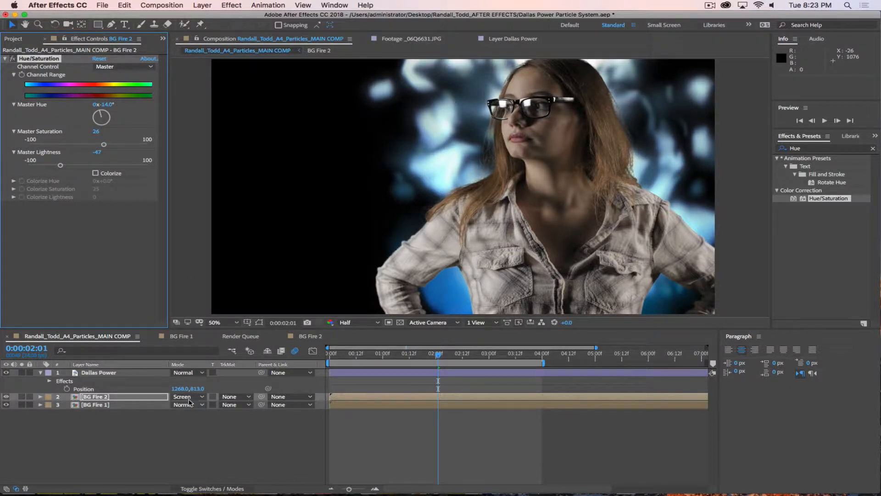
# Step: Set BG Fire 2's blend mode to Color Dodge
pyautogui.click(189, 397)
pyautogui.click(197, 233)
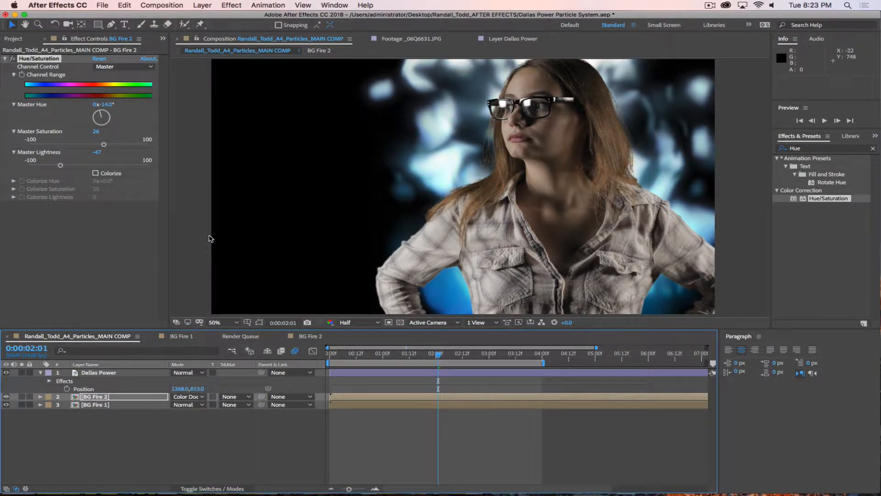
pyautogui.click(184, 398)
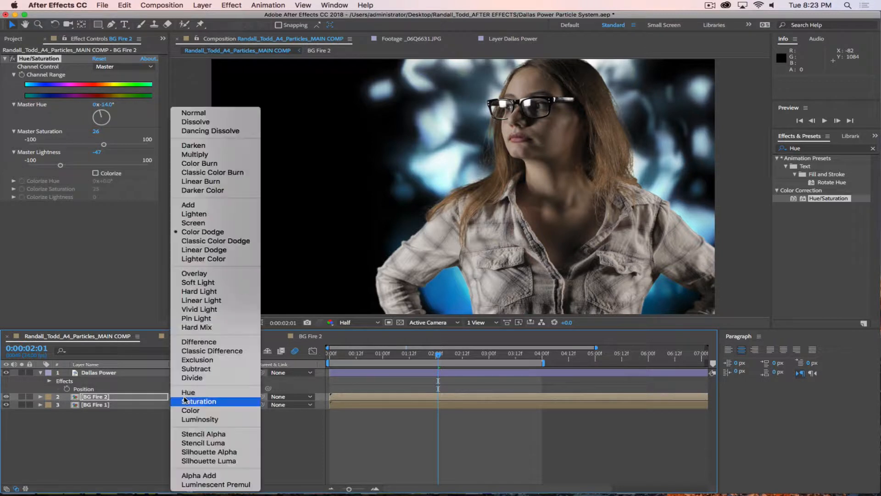
pyautogui.click(136, 445)
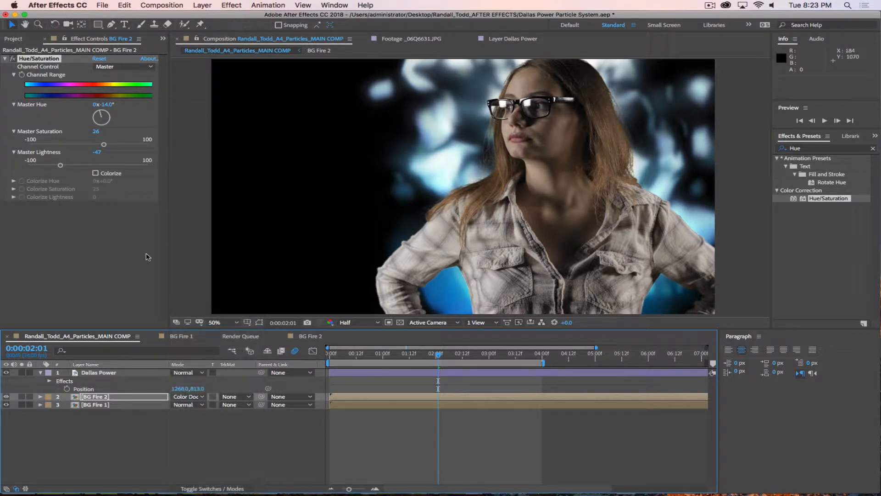
pyautogui.doubleClick(133, 406)
# Step: Lower the upper Particle 1 layer's opacity in BG Fire 1 to 66%
pyautogui.click(108, 381)
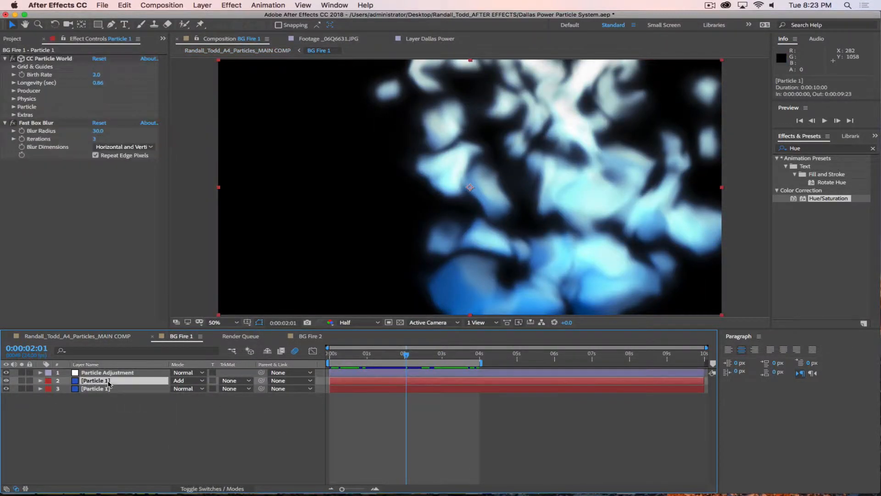
pyautogui.press('t')
pyautogui.moveTo(176, 389); pyautogui.dragTo(159, 389)
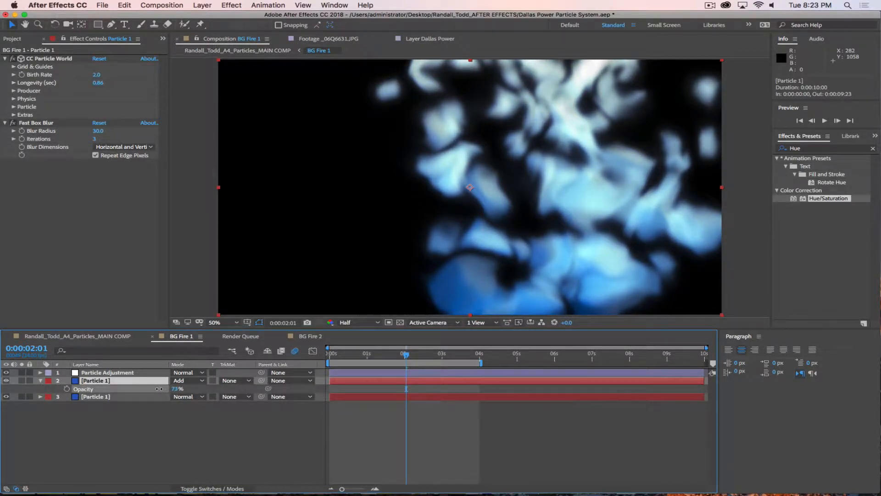
pyautogui.click(146, 464)
pyautogui.click(98, 337)
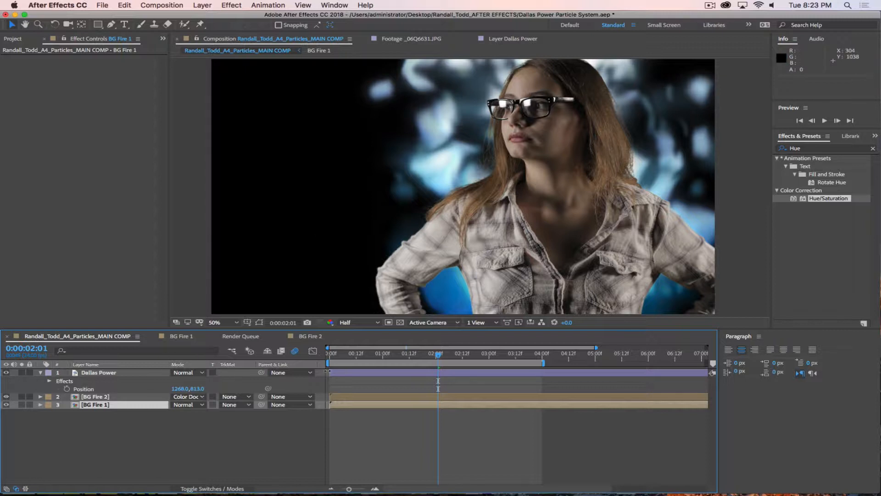
pyautogui.click(312, 338)
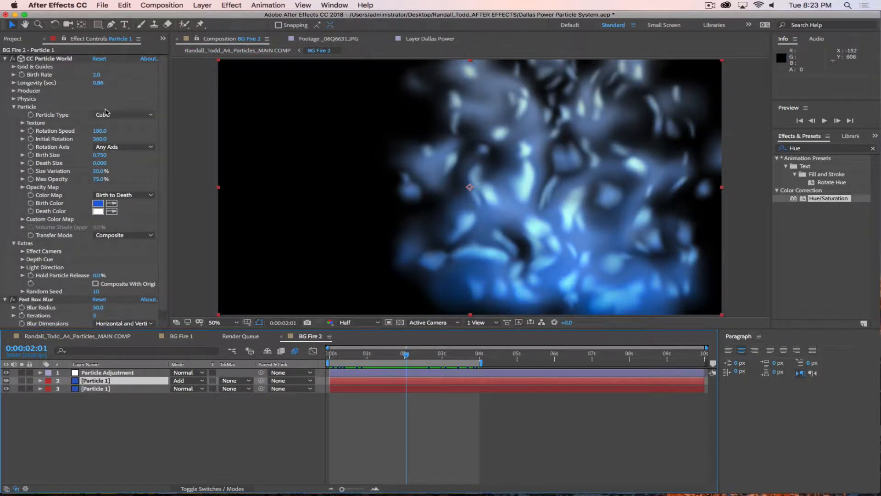
# Step: Raise both particle layers' Birth Rate and set the upper layer to Color Dodge blending
pyautogui.moveTo(97, 74); pyautogui.dragTo(104, 73)
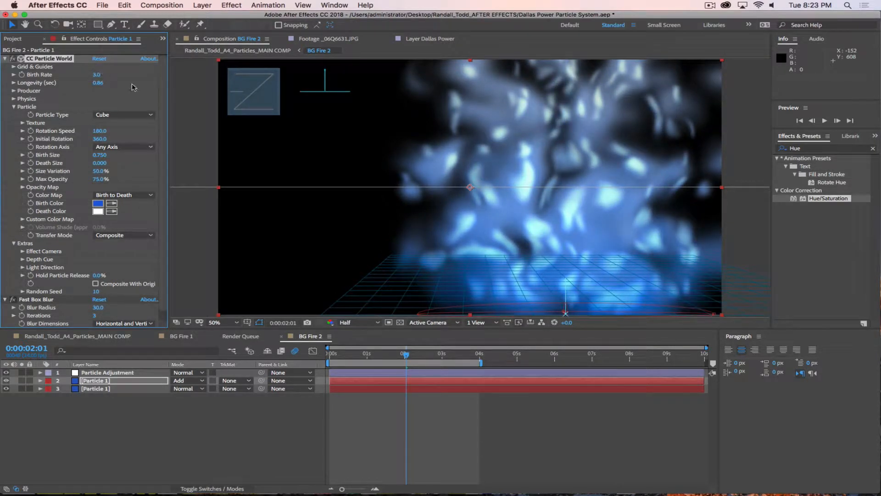
pyautogui.click(110, 388)
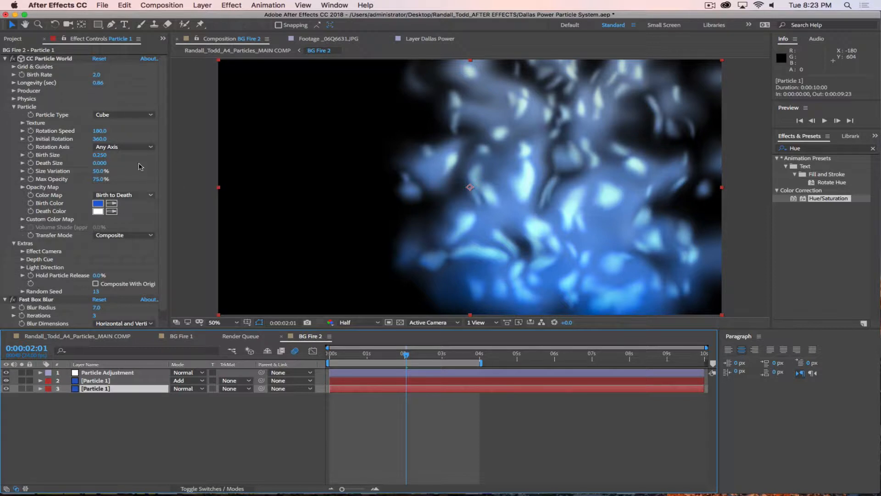
pyautogui.moveTo(97, 74); pyautogui.dragTo(101, 75)
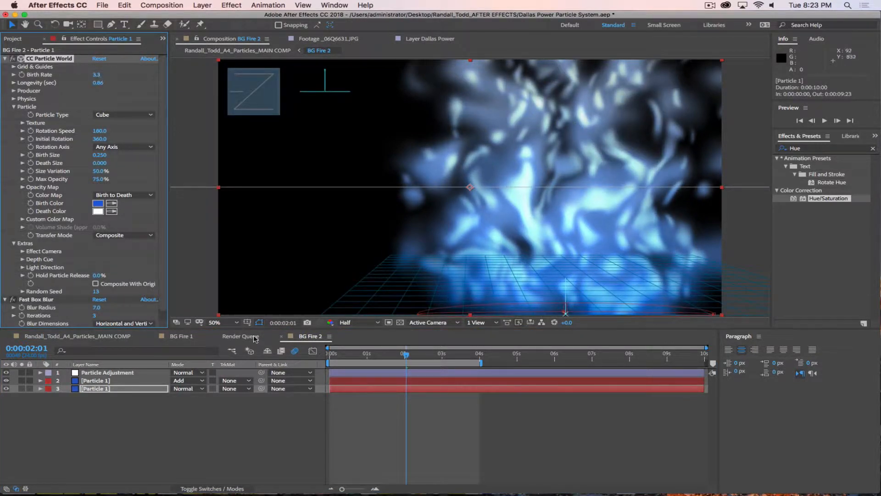
pyautogui.click(181, 382)
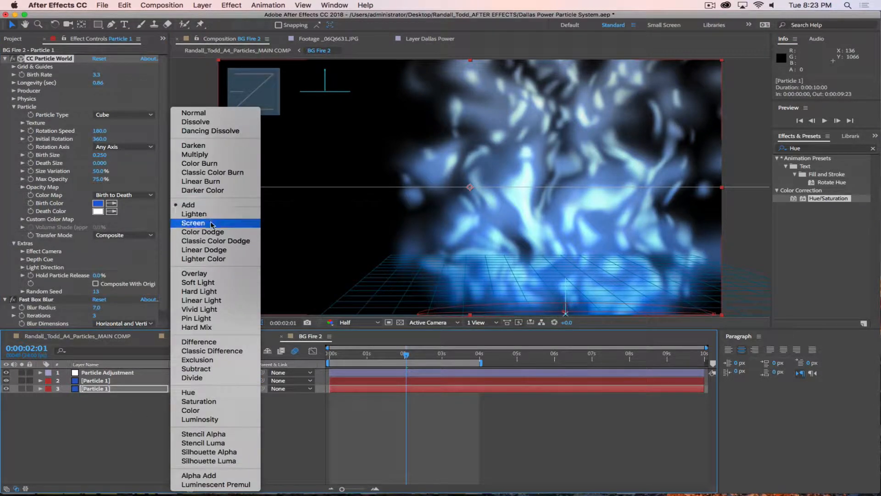
pyautogui.click(221, 222)
pyautogui.click(184, 380)
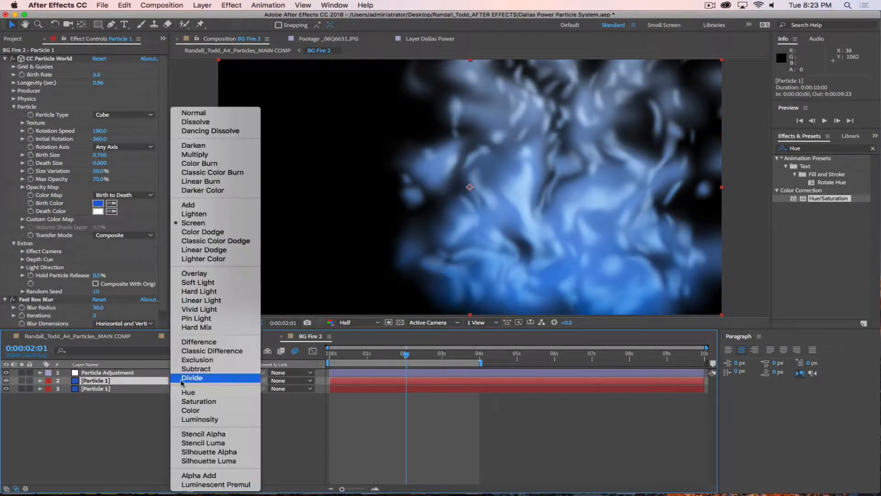
pyautogui.click(207, 239)
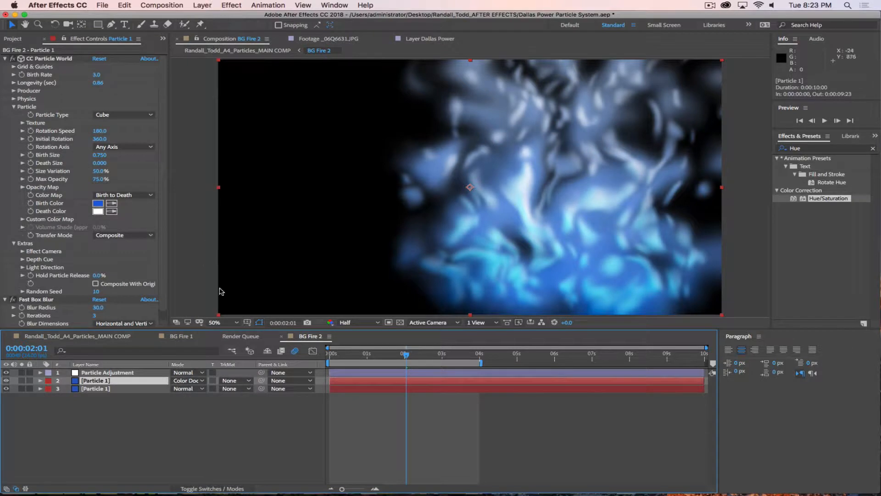
# Step: Change both particle layers' Death Color to light blue
pyautogui.click(98, 211)
pyautogui.moveTo(489, 313); pyautogui.dragTo(488, 315)
pyautogui.moveTo(431, 279); pyautogui.dragTo(417, 260)
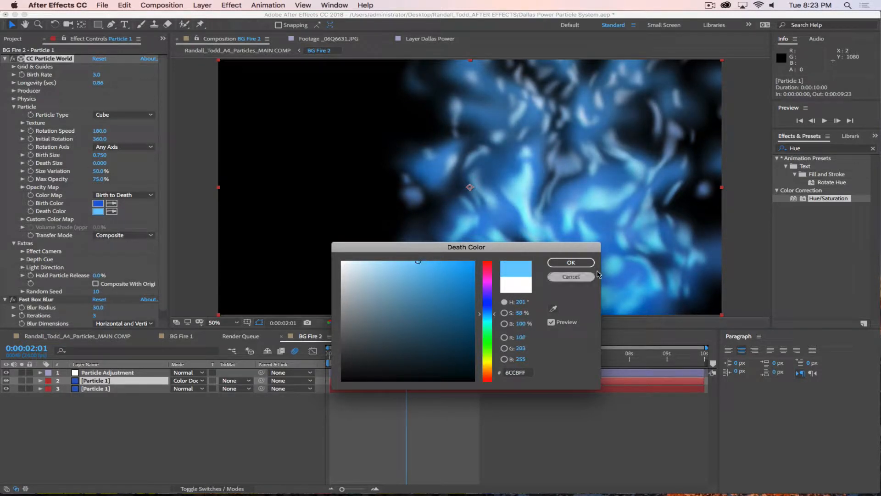
pyautogui.click(571, 262)
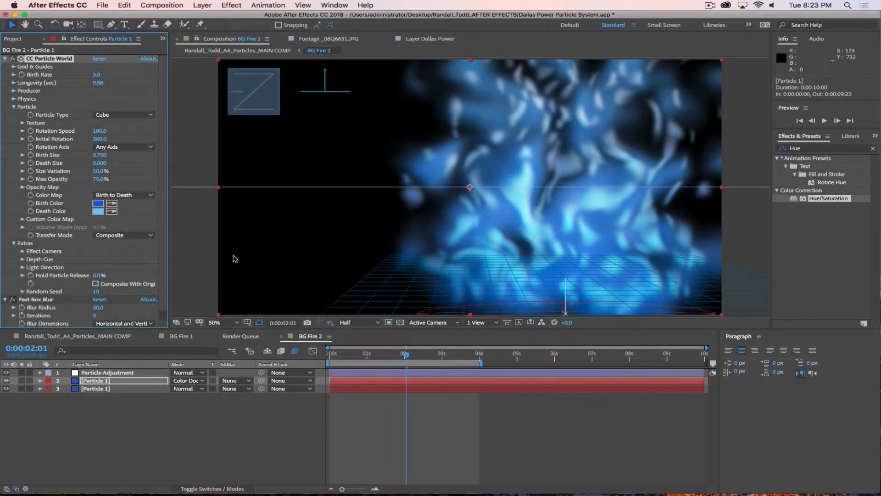
pyautogui.click(119, 388)
pyautogui.click(98, 211)
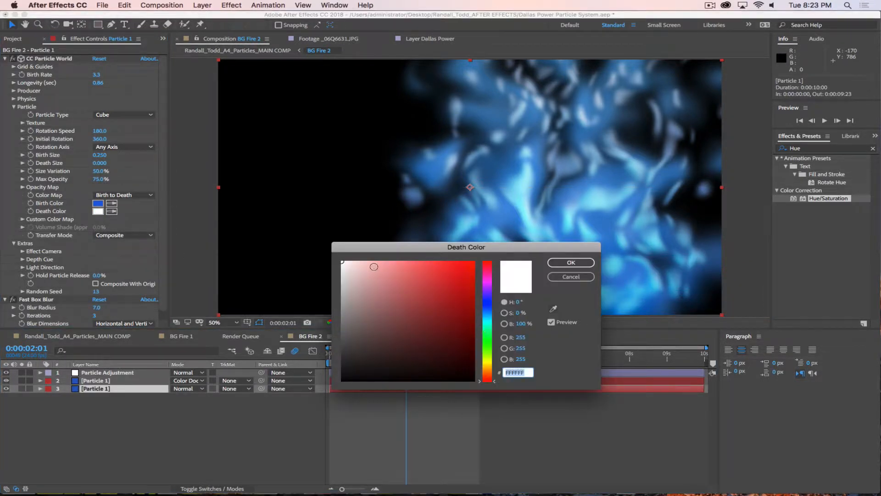
pyautogui.moveTo(490, 312)
pyautogui.mouseDown()
pyautogui.moveTo(488, 322)
pyautogui.moveTo(489, 312)
pyautogui.mouseUp()
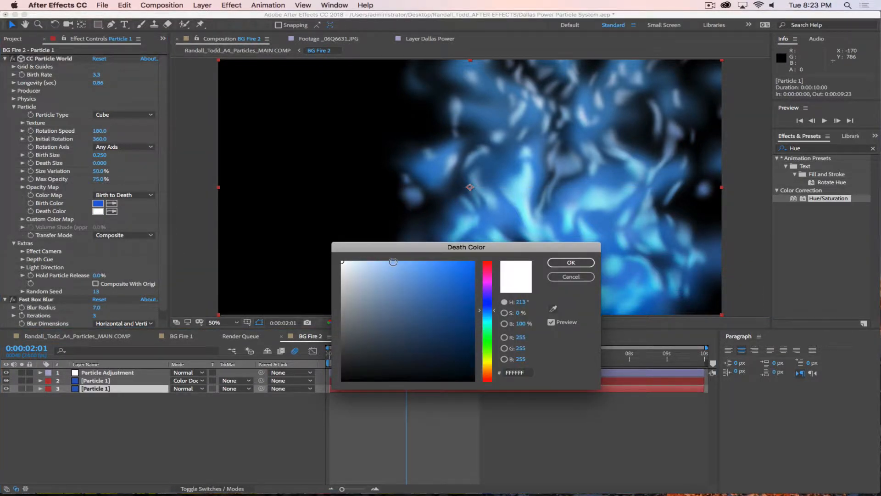
pyautogui.moveTo(393, 262)
pyautogui.mouseDown()
pyautogui.moveTo(403, 255)
pyautogui.moveTo(395, 254)
pyautogui.moveTo(407, 257)
pyautogui.mouseUp()
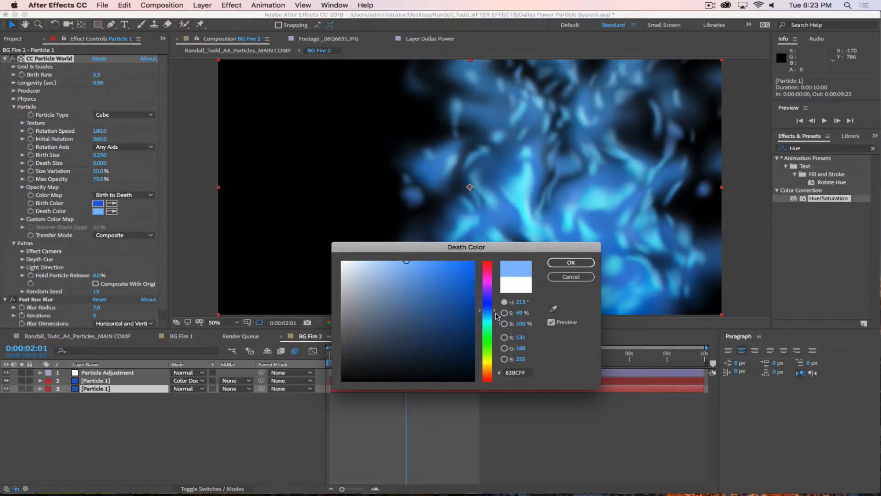
pyautogui.moveTo(494, 313); pyautogui.dragTo(495, 315)
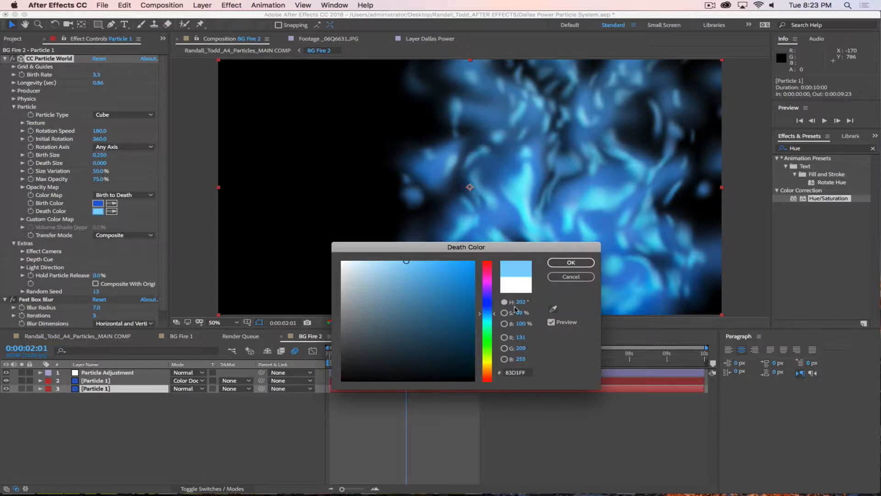
pyautogui.click(571, 262)
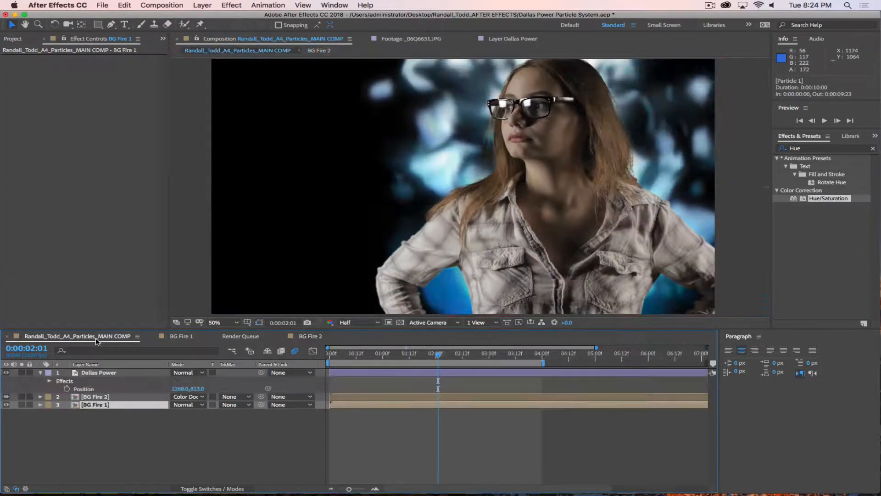
# Step: Scale BG Fire 2 above 100% in the main comp and scrub frames to check the larger fire
pyautogui.press('space')
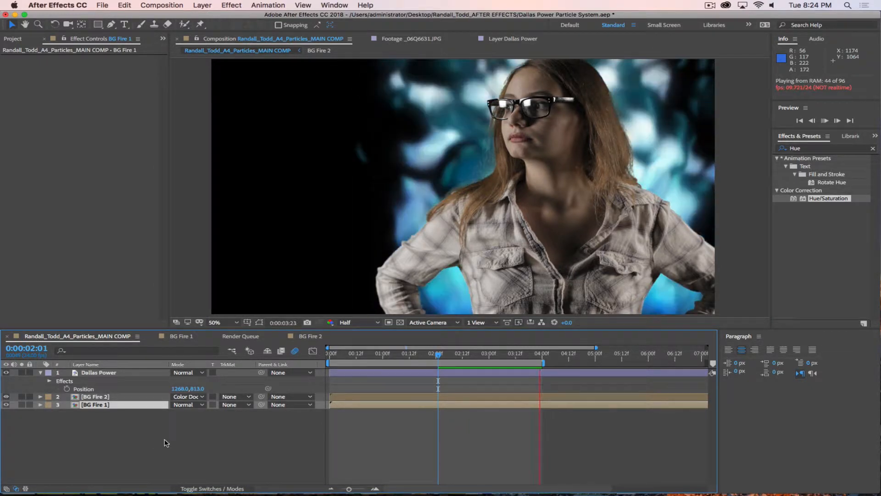
pyautogui.press('Home')
pyautogui.click(120, 390)
pyautogui.click(123, 397)
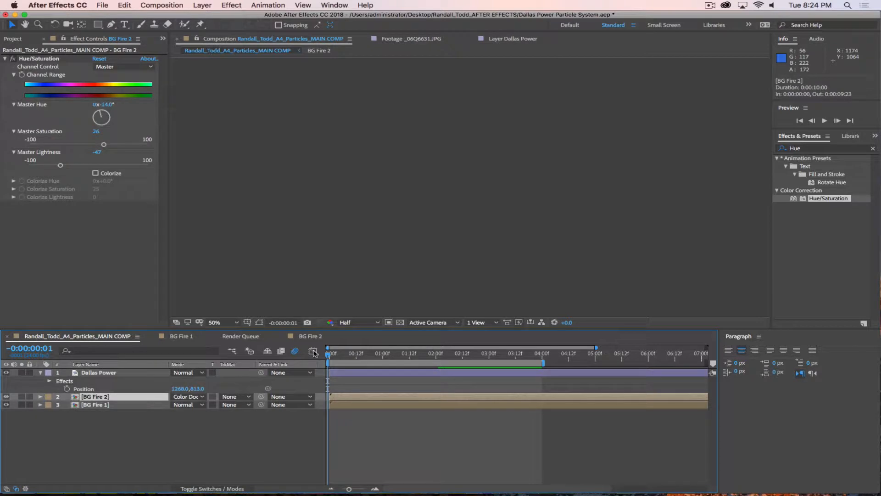
pyautogui.moveTo(331, 354); pyautogui.dragTo(397, 353)
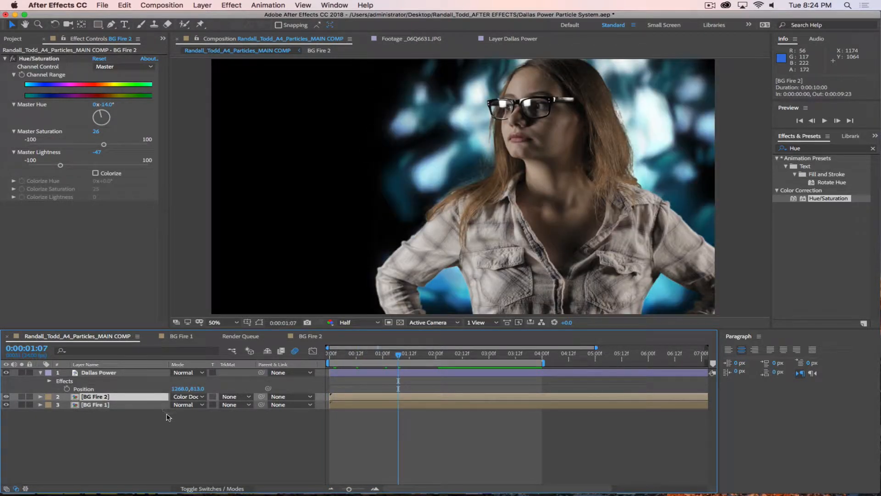
pyautogui.press('s')
pyautogui.moveTo(182, 405); pyautogui.dragTo(198, 404)
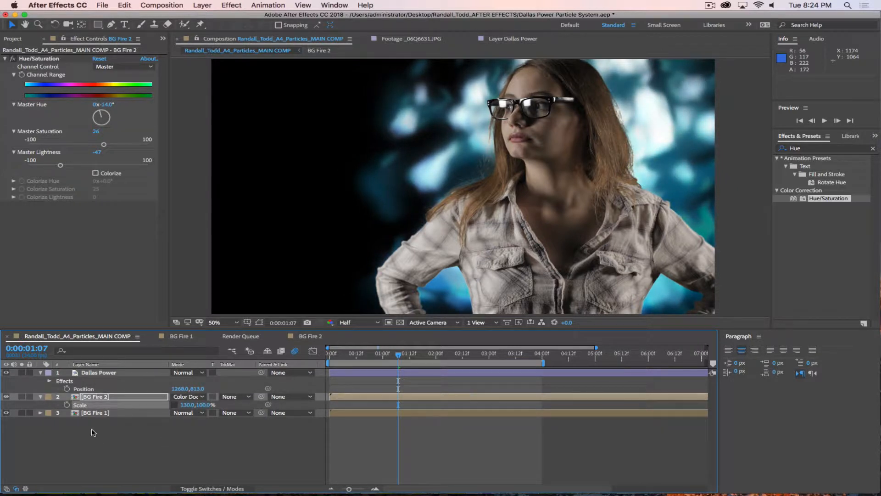
pyautogui.click(114, 400)
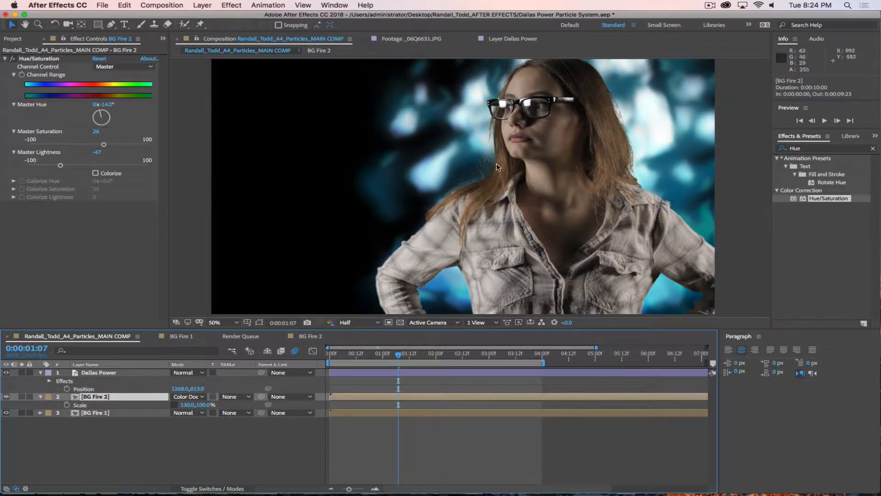
pyautogui.moveTo(376, 356); pyautogui.dragTo(421, 356)
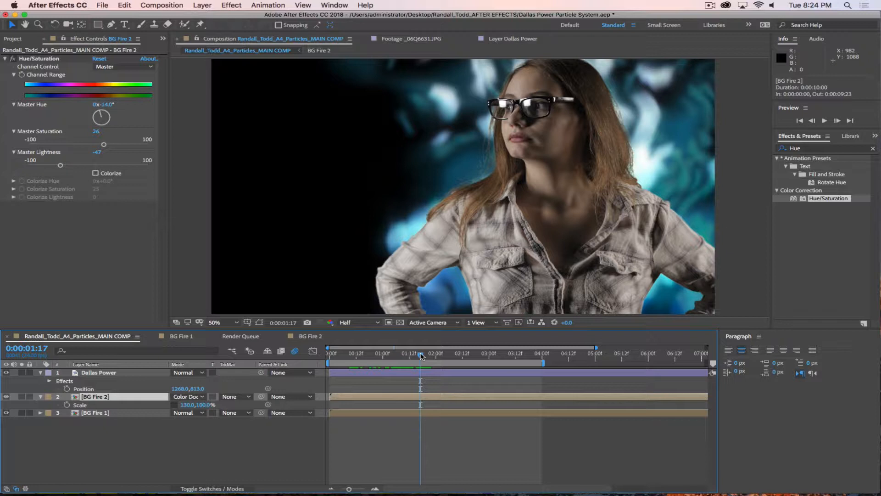
pyautogui.click(177, 463)
# Step: In BG Fire 2, shift the lower particle emitter left, widen its radius, and increase resistance
pyautogui.click(307, 339)
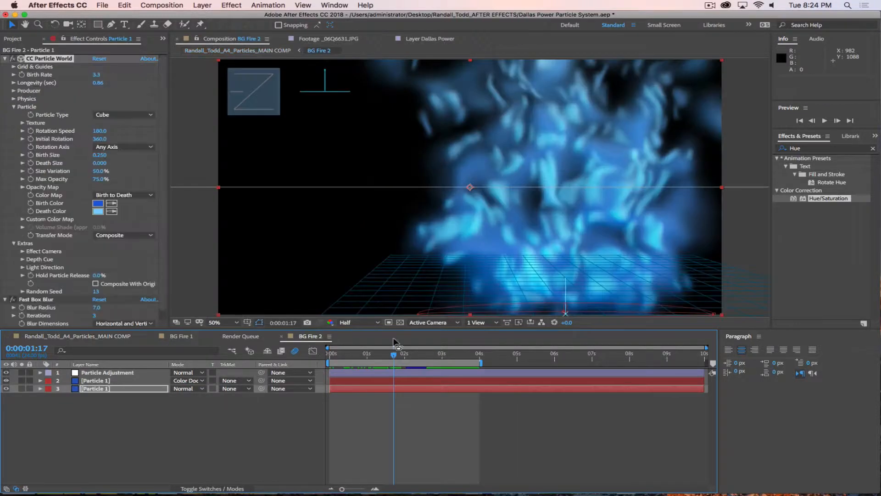
pyautogui.click(108, 389)
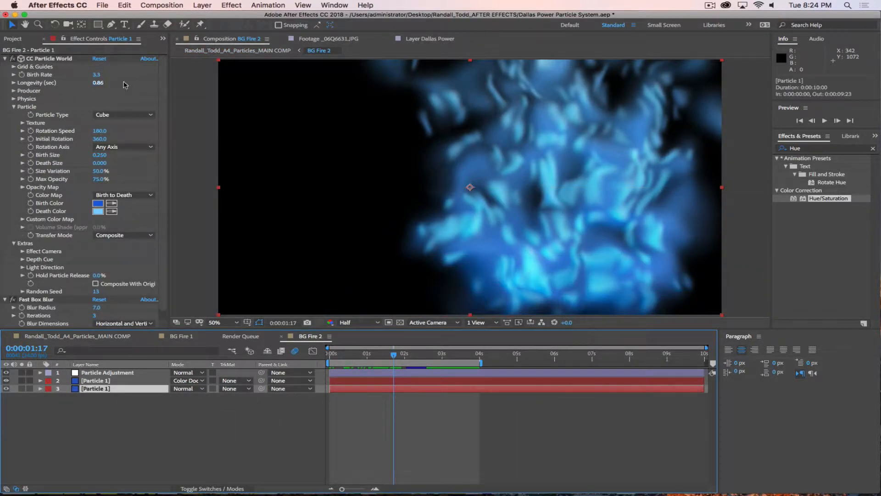
pyautogui.click(14, 91)
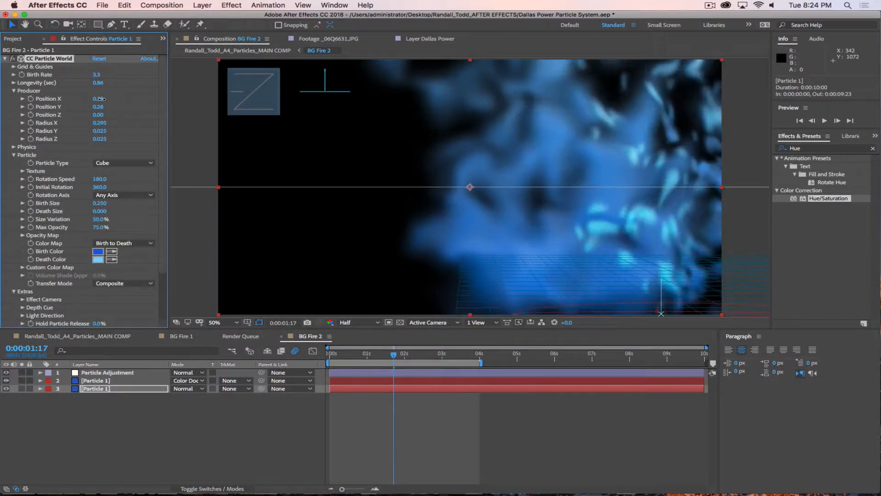
pyautogui.moveTo(109, 98); pyautogui.dragTo(114, 123)
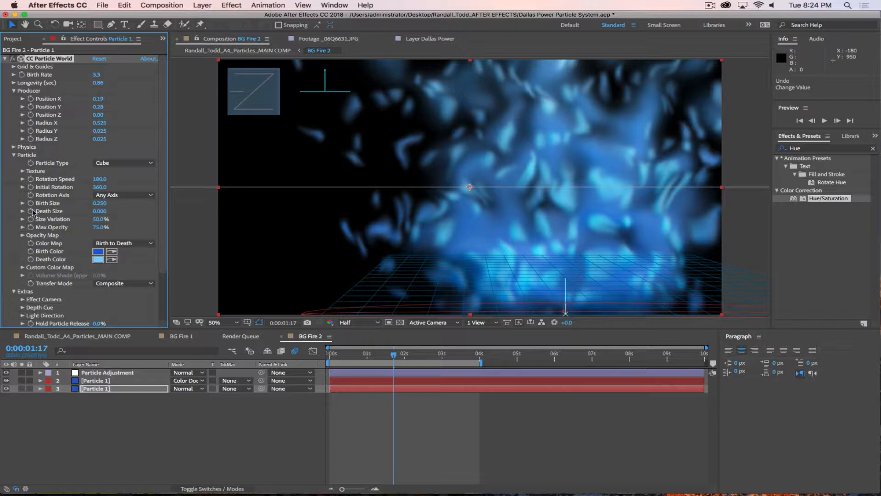
pyautogui.click(14, 147)
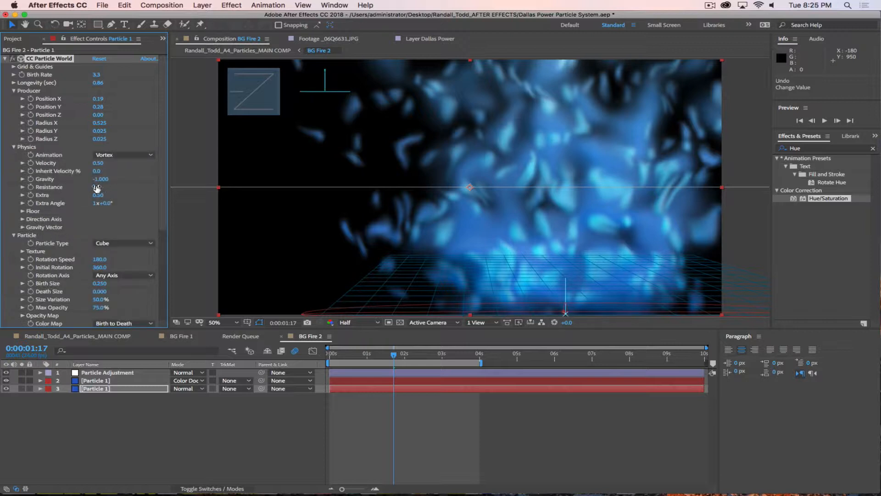
pyautogui.moveTo(97, 188); pyautogui.dragTo(106, 187)
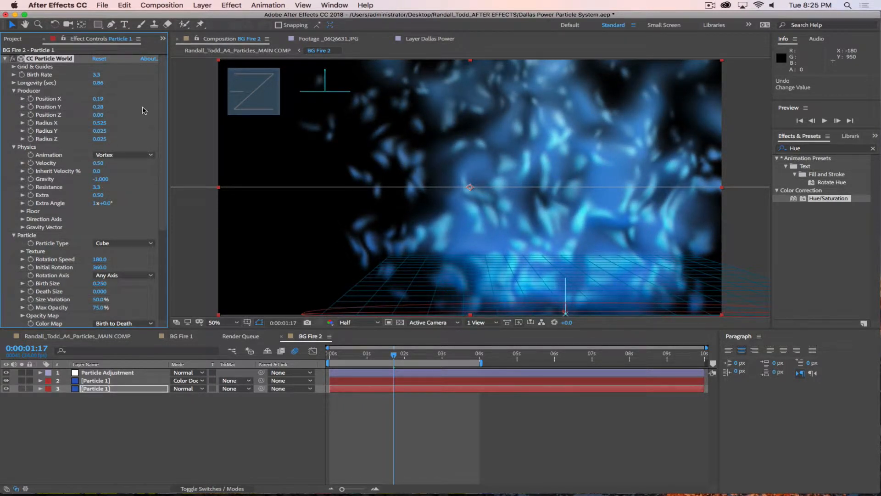
pyautogui.moveTo(100, 123)
pyautogui.mouseDown()
pyautogui.moveTo(111, 123)
pyautogui.moveTo(91, 123)
pyautogui.mouseUp()
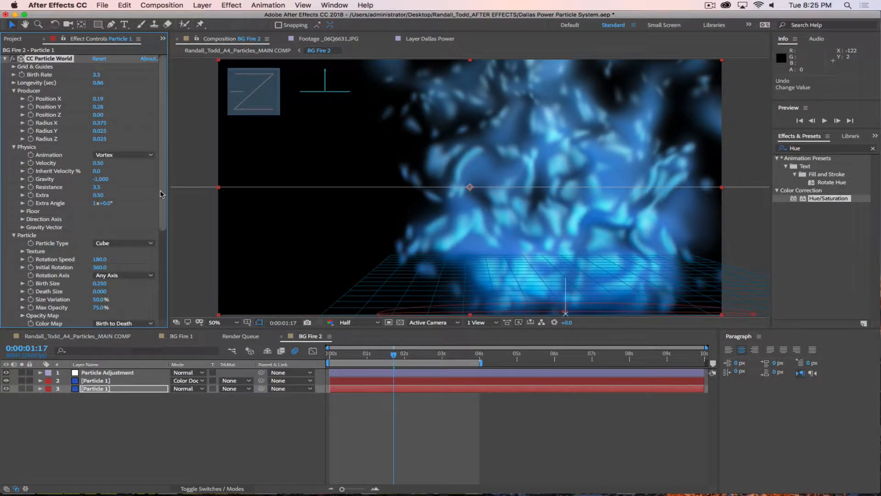
# Step: Set Particle Adjustment's Turbulent Displace Offset to 1336, 974 and Amount to 26
pyautogui.scroll(-5, 110, 266)
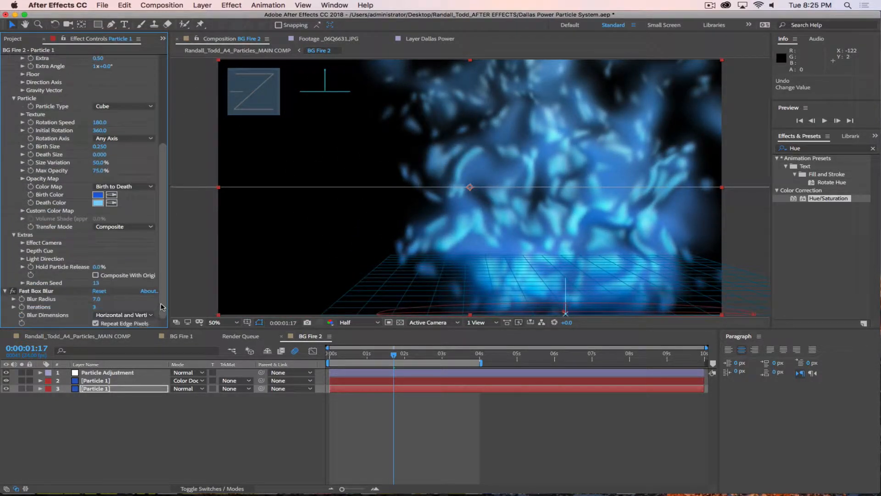
pyautogui.click(108, 373)
pyautogui.moveTo(98, 75); pyautogui.dragTo(79, 72)
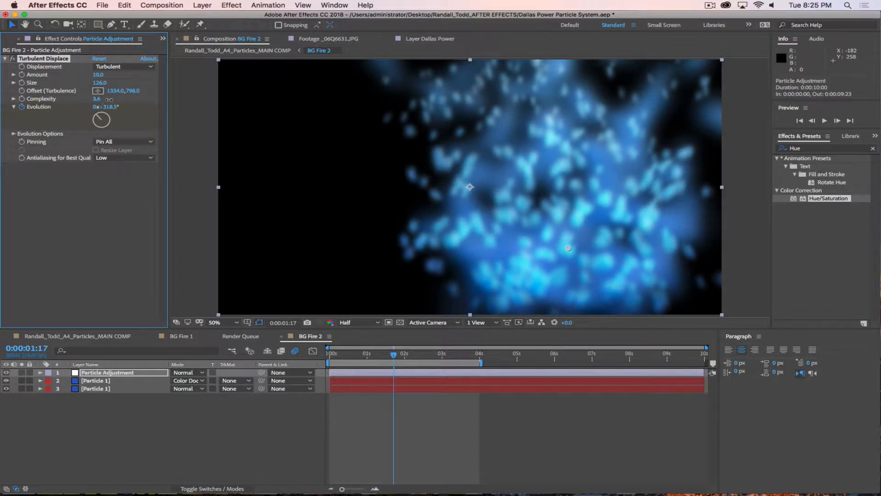
pyautogui.click(98, 90)
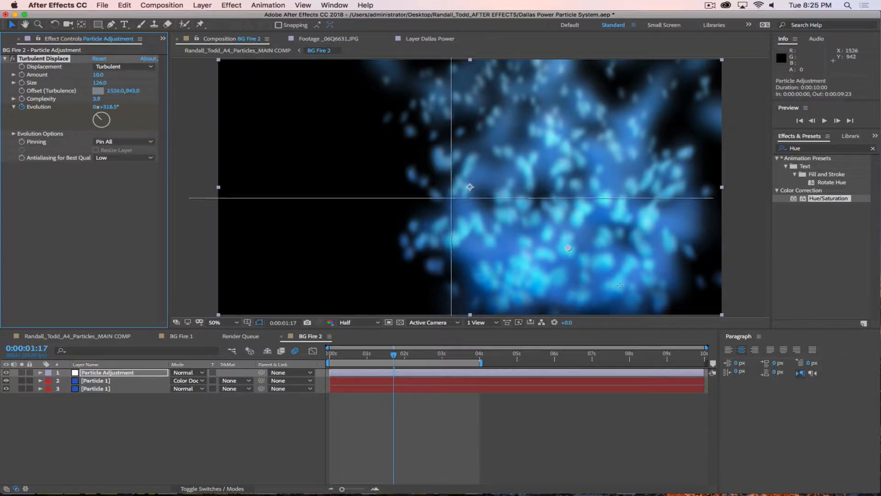
pyautogui.click(569, 290)
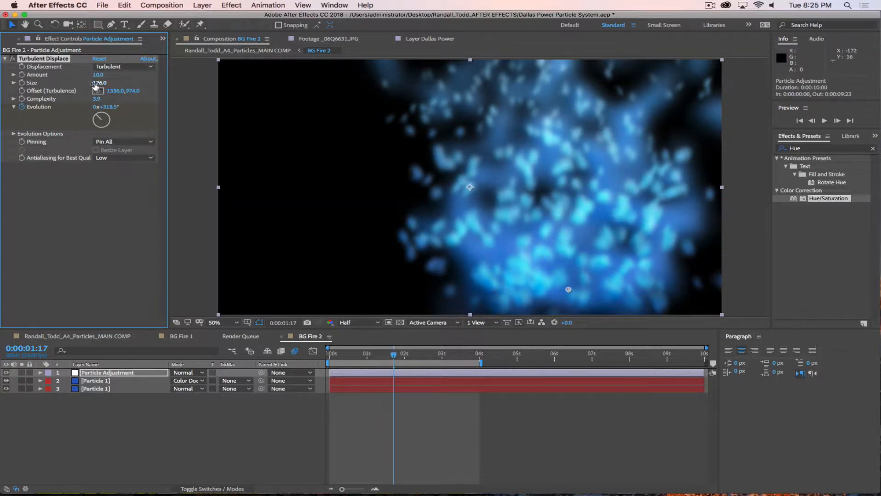
pyautogui.moveTo(99, 74); pyautogui.dragTo(106, 75)
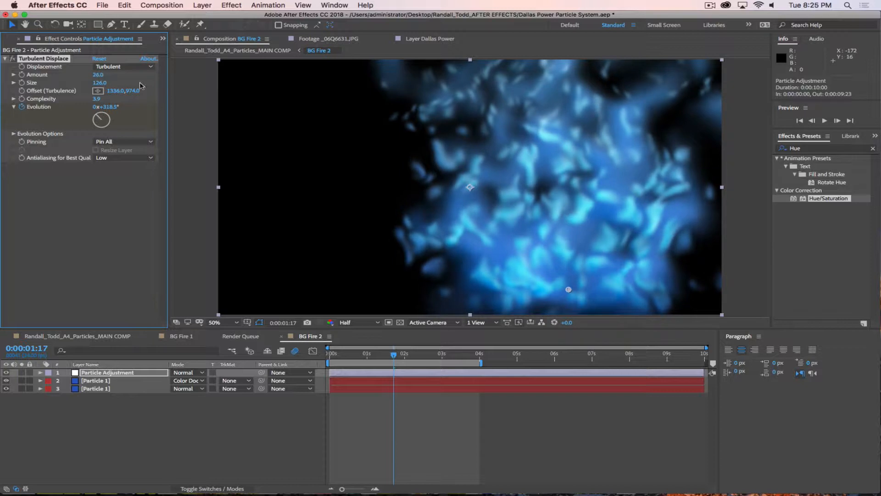
pyautogui.click(106, 383)
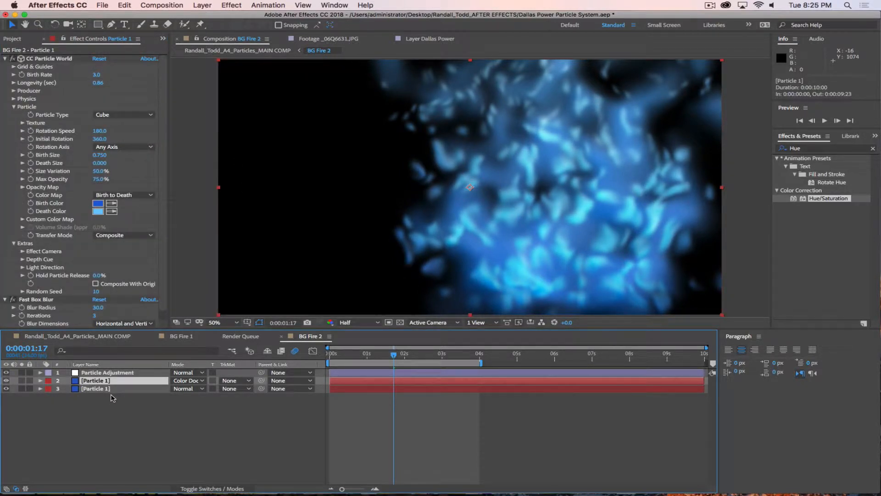
# Step: Preview the main comp's woman over the blurred blue particles, then scrub back to an earlier frame
pyautogui.click(60, 337)
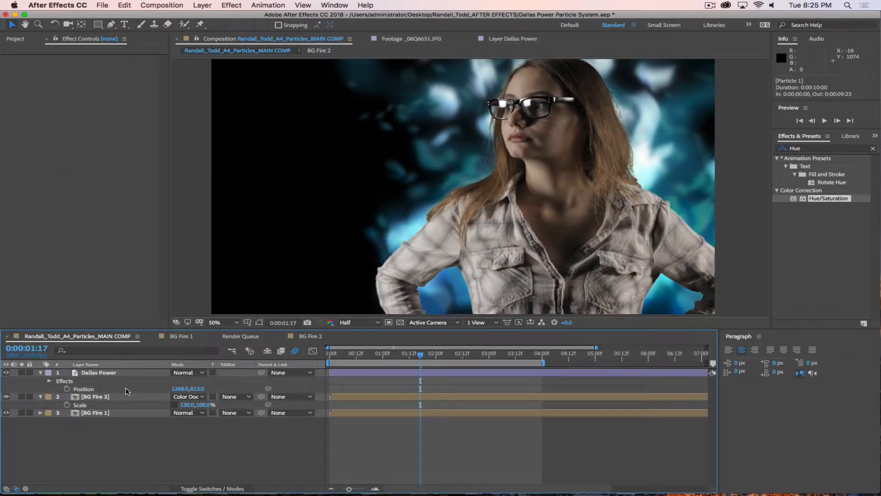
pyautogui.press('space')
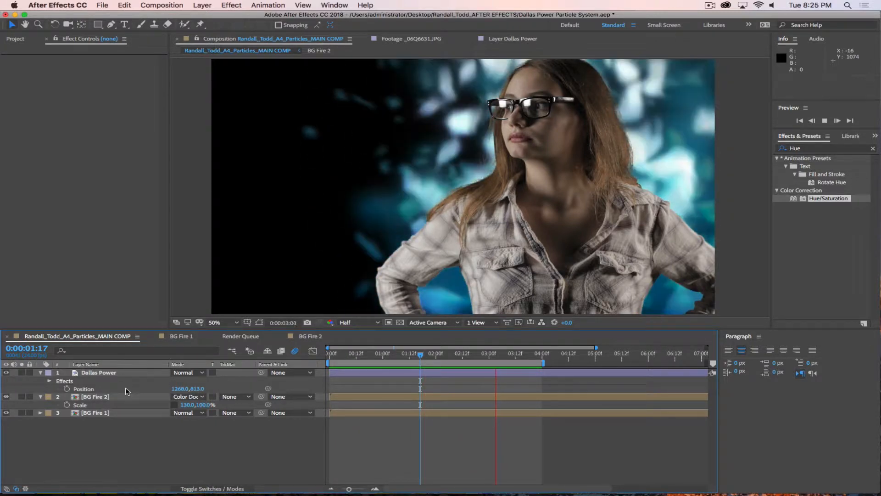
pyautogui.press('space')
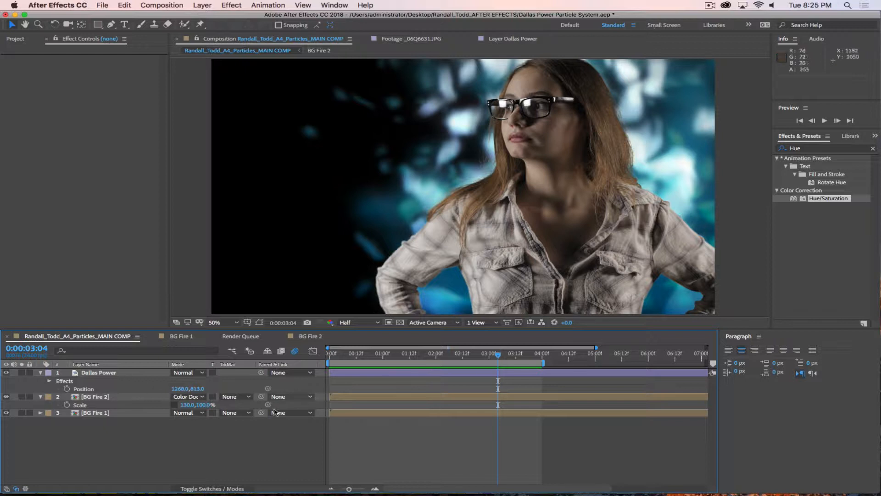
pyautogui.moveTo(477, 354); pyautogui.dragTo(407, 354)
# Step: In BG Fire 1 around 1:12, keep the upper Particle 1 layer's particle type as Cube
pyautogui.click(309, 339)
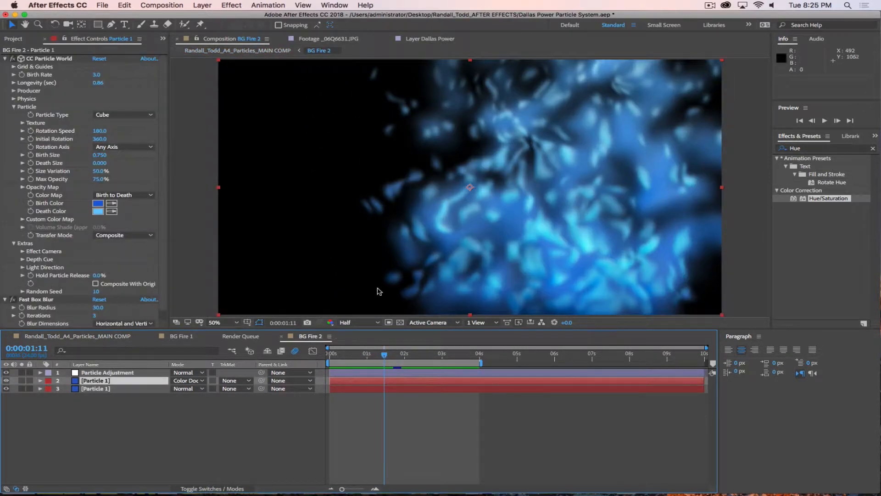
pyautogui.click(182, 335)
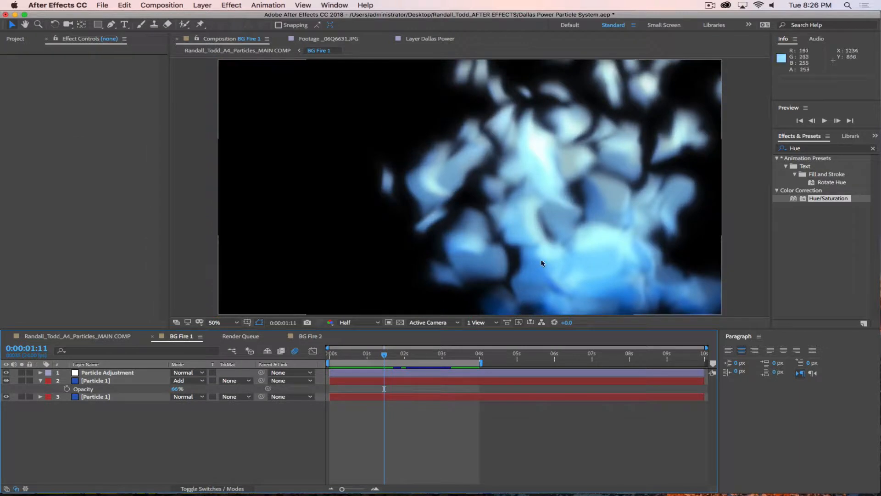
pyautogui.moveTo(386, 354)
pyautogui.mouseDown()
pyautogui.moveTo(377, 356)
pyautogui.moveTo(385, 355)
pyautogui.mouseUp()
pyautogui.click(117, 382)
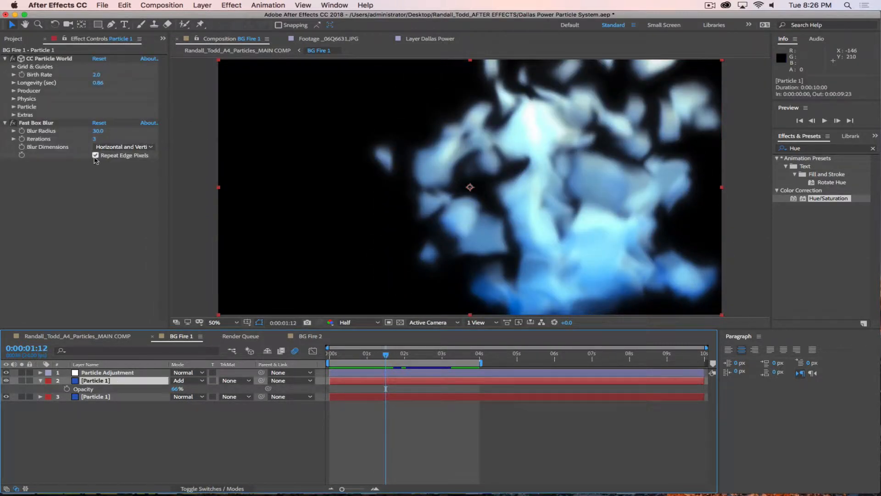
pyautogui.click(14, 107)
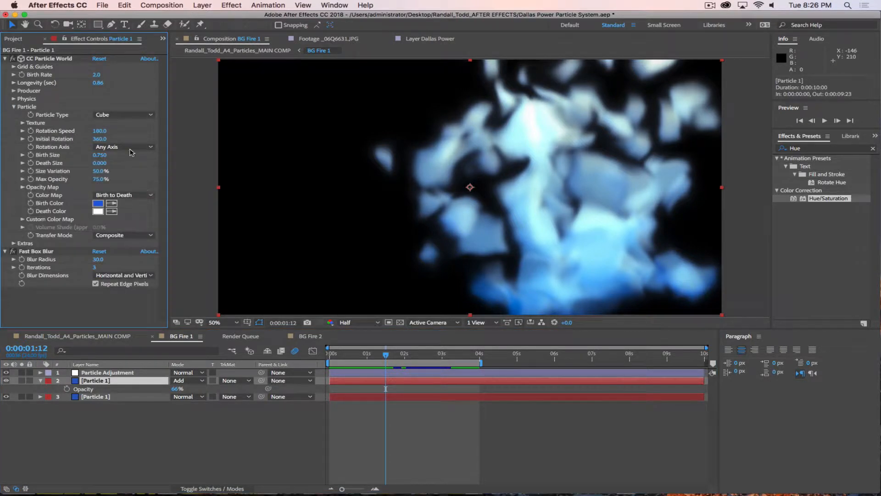
pyautogui.click(125, 114)
pyautogui.click(145, 247)
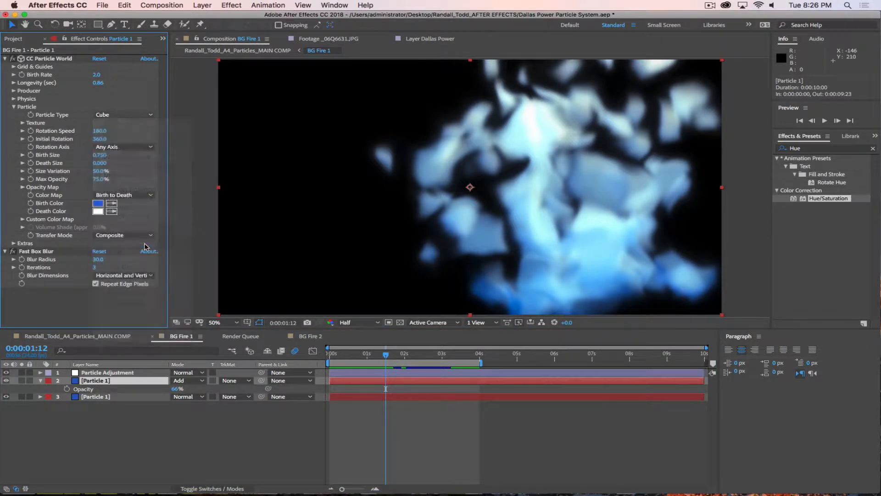
# Step: Change the lower Particle 1 layer's particle type to Tetrahedron, then return to the main comp
pyautogui.click(115, 397)
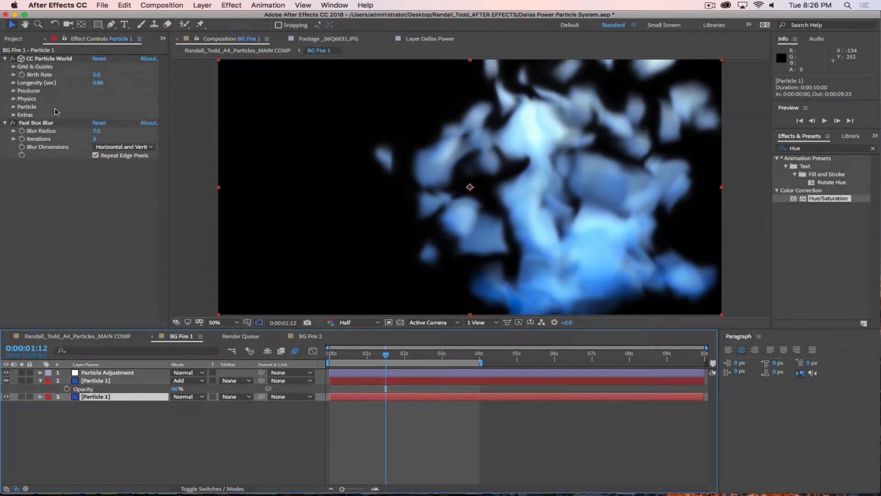
pyautogui.click(14, 91)
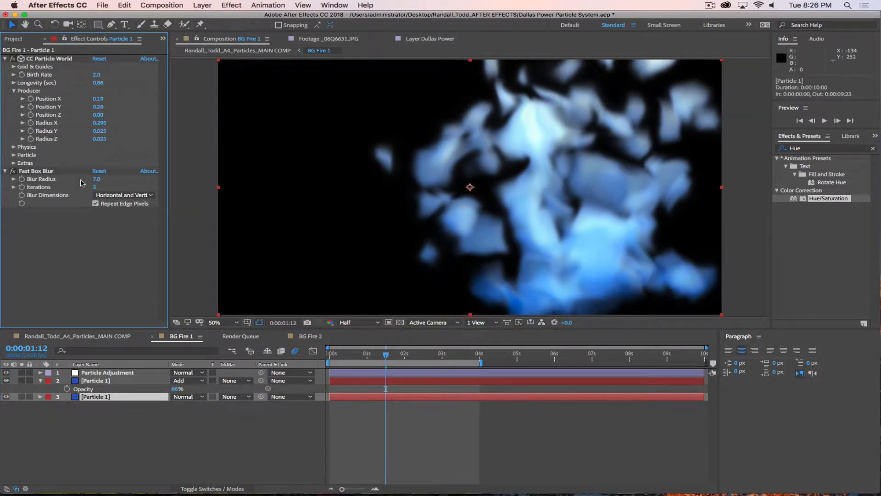
pyautogui.click(13, 147)
pyautogui.click(13, 148)
pyautogui.click(14, 155)
pyautogui.click(121, 163)
pyautogui.click(120, 196)
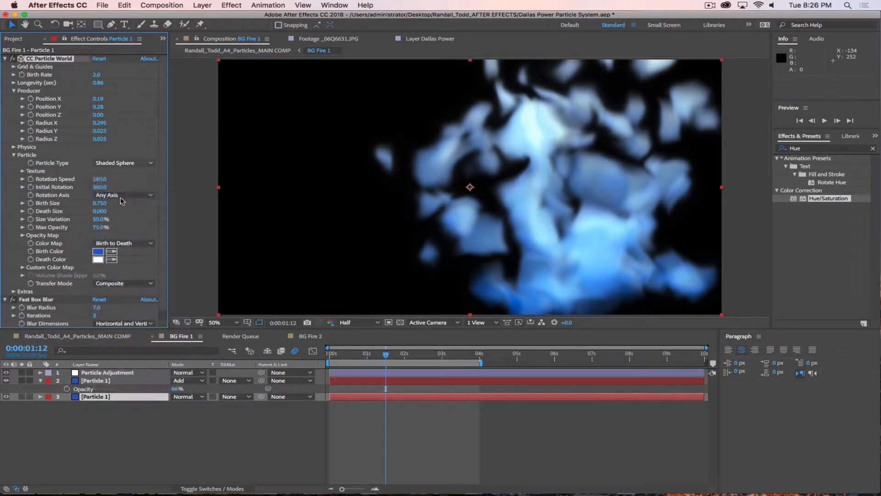
pyautogui.click(110, 161)
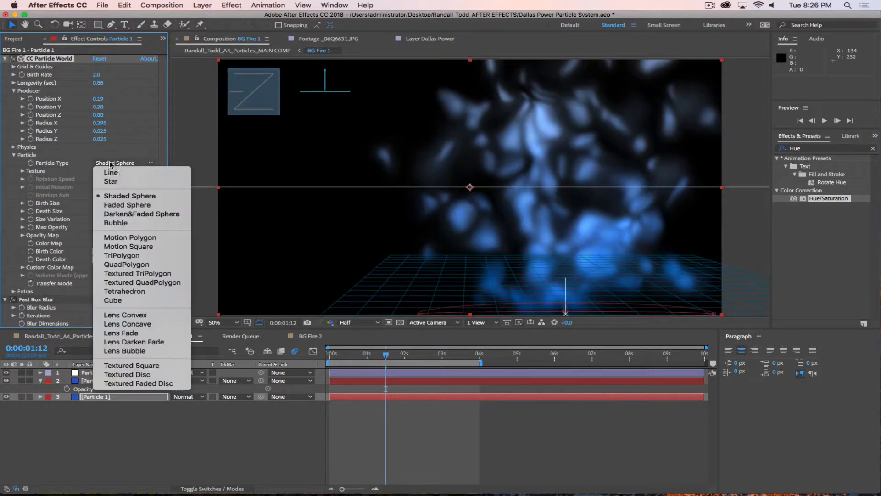
pyautogui.click(124, 292)
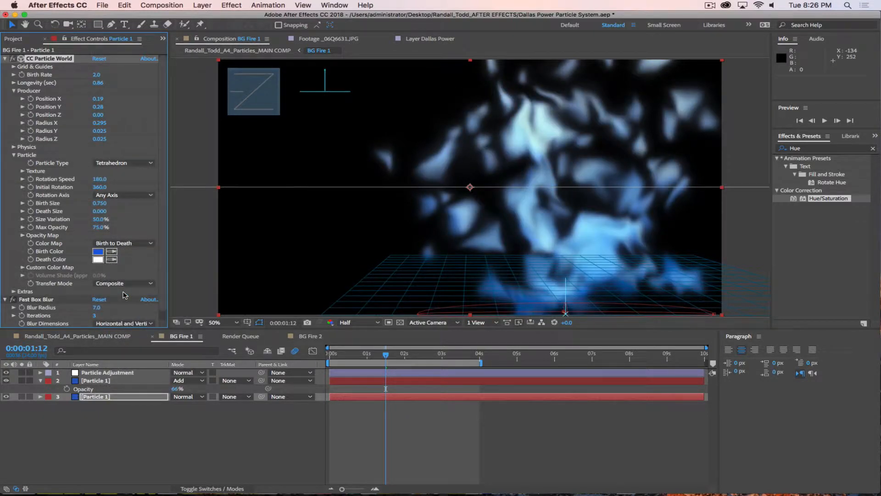
pyautogui.click(69, 336)
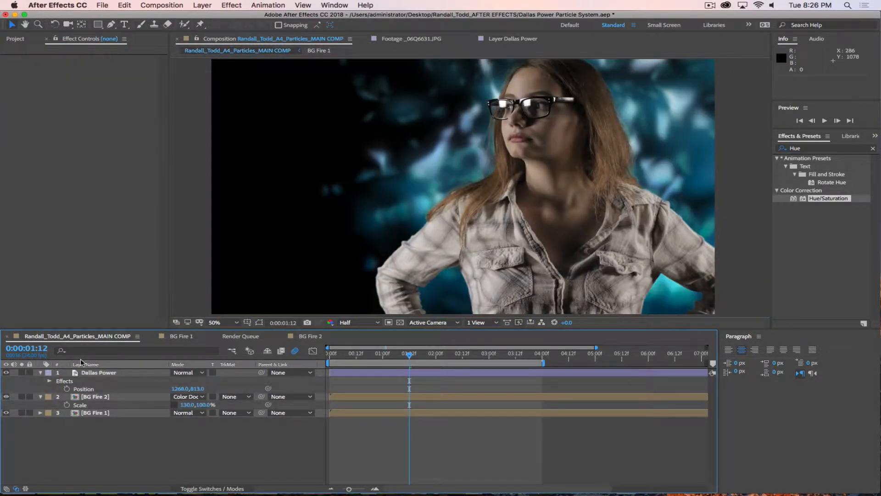
pyautogui.press('space')
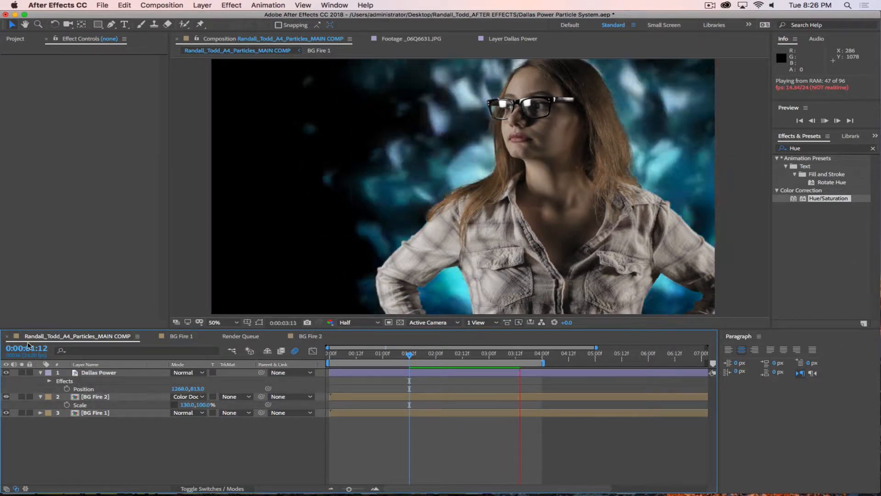
pyautogui.press('space')
pyautogui.click(95, 396)
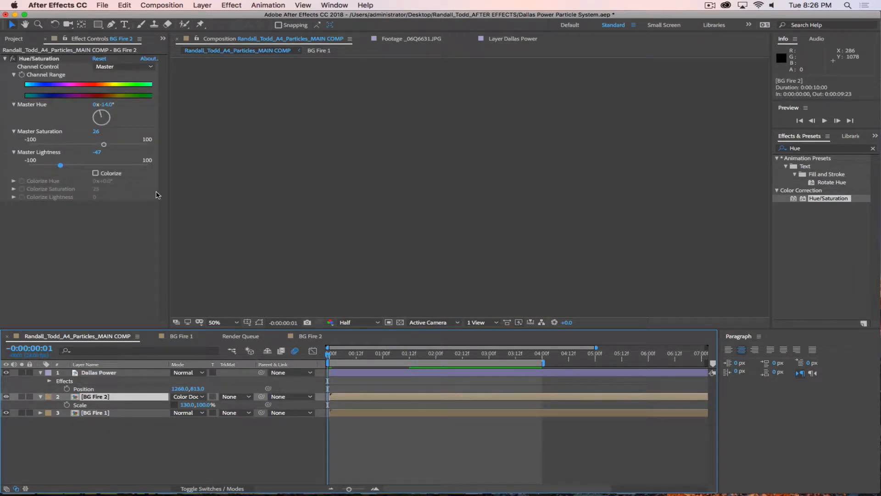
pyautogui.click(330, 354)
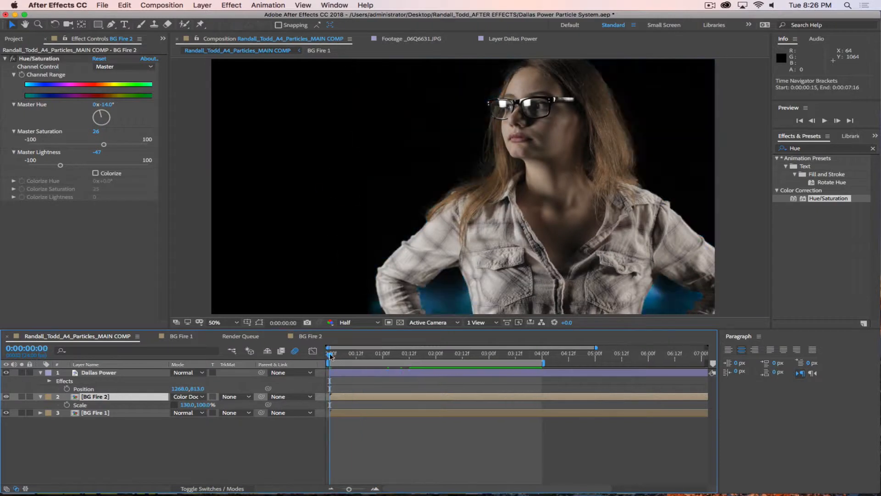
pyautogui.moveTo(330, 354); pyautogui.dragTo(396, 354)
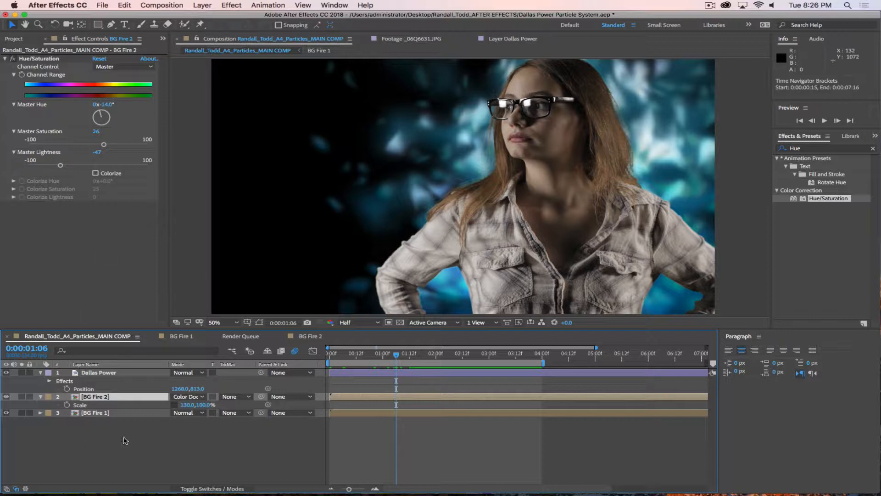
# Step: Deselect everything, show the Project item list, and move the main comp to 0:00:02:09
pyautogui.click(145, 433)
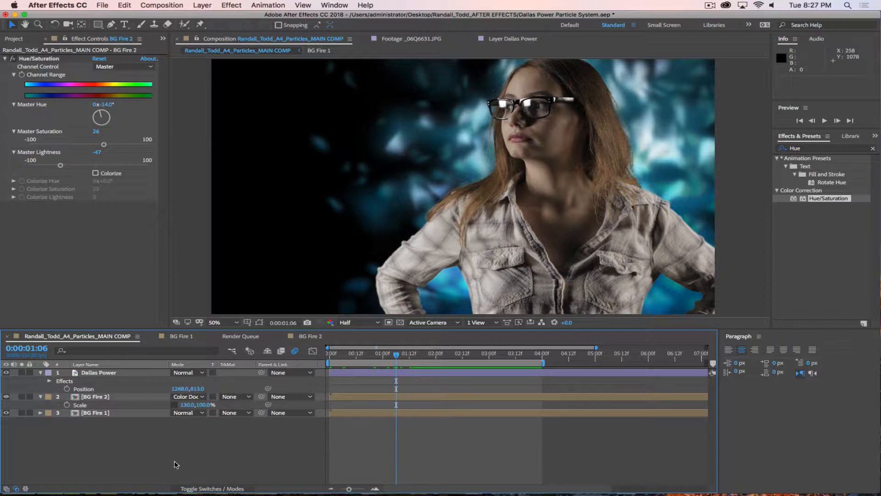
pyautogui.click(15, 39)
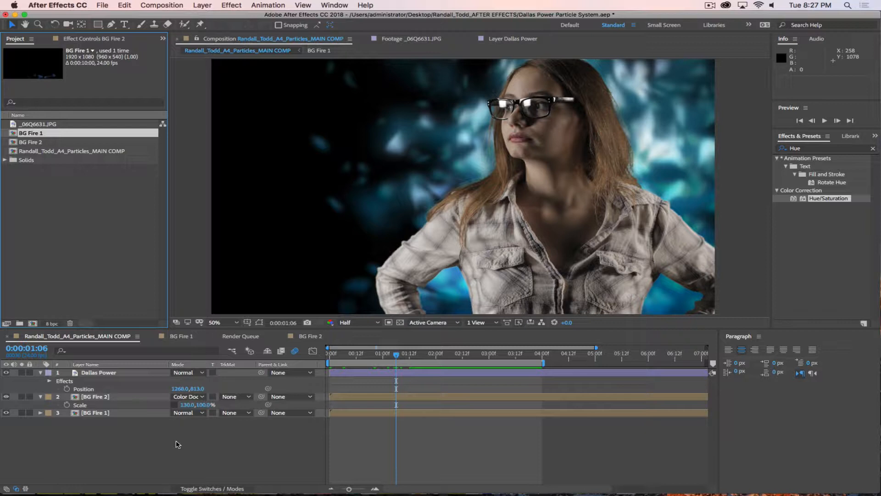
pyautogui.click(104, 269)
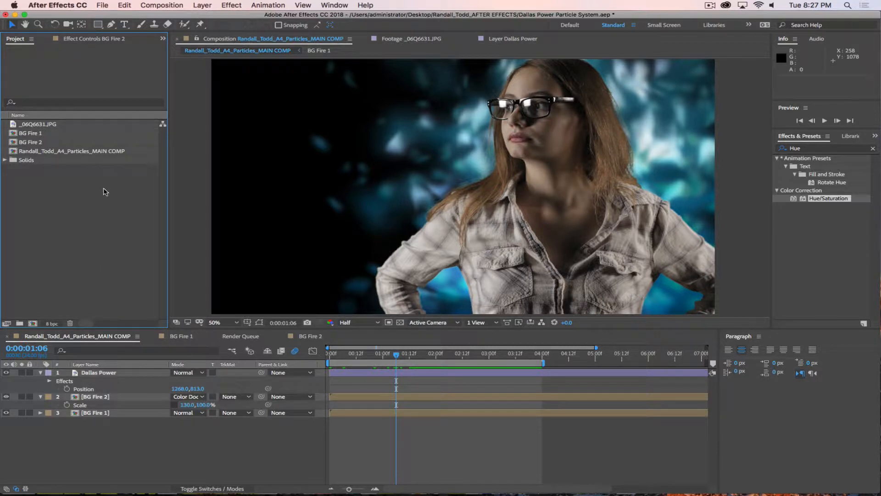
pyautogui.click(398, 355)
pyautogui.moveTo(398, 356); pyautogui.dragTo(453, 360)
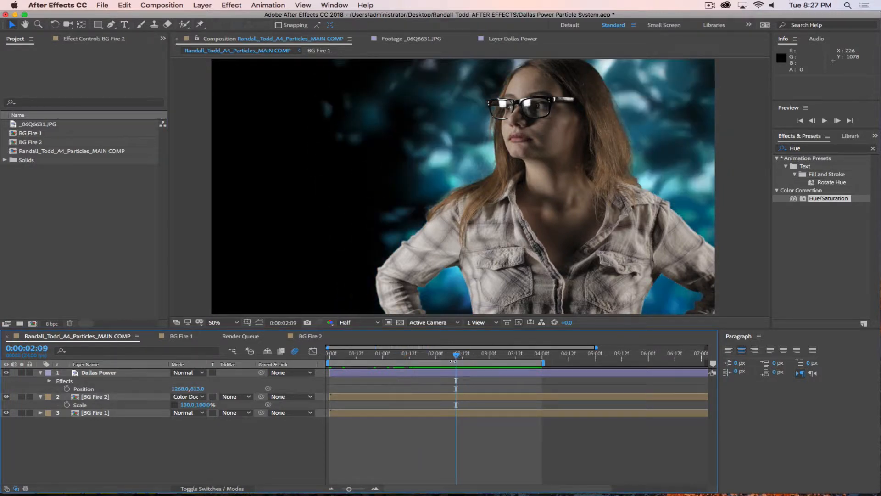
# Step: Add a dark grey 1920×1080 solid named BG Ramp to the main comp
pyautogui.click(202, 5)
pyautogui.moveTo(211, 16)
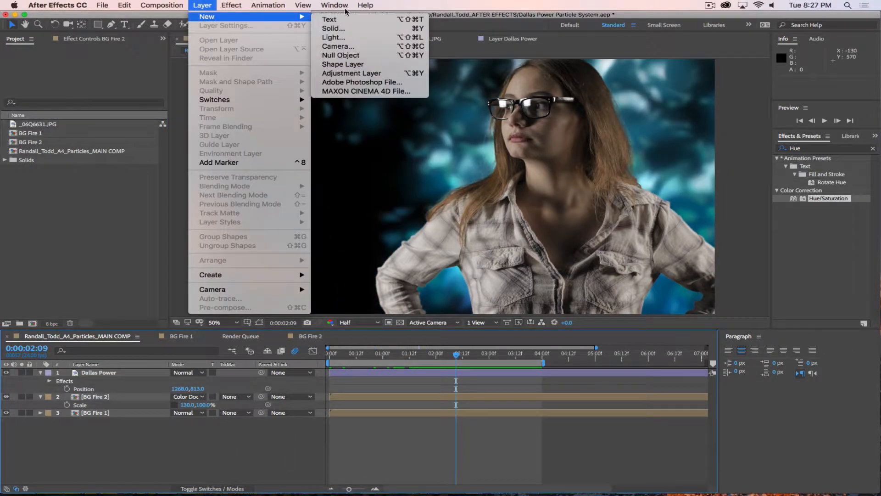
pyautogui.click(333, 28)
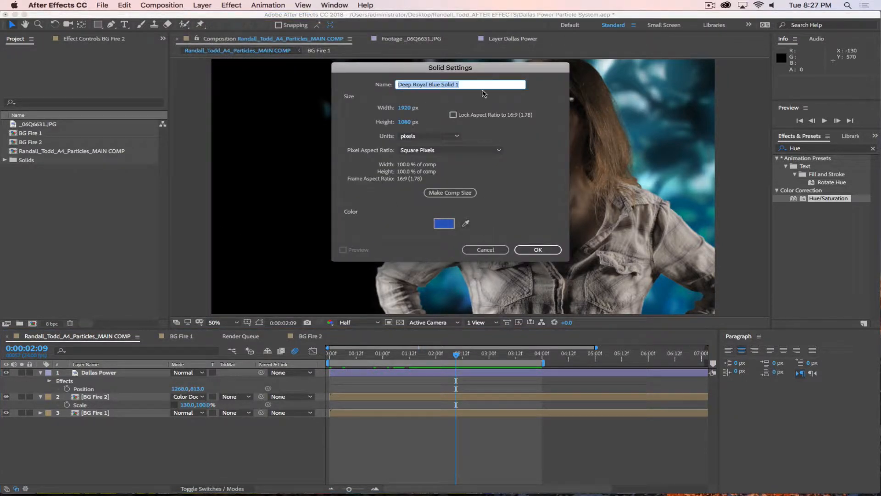
pyautogui.write('BG Ramp')
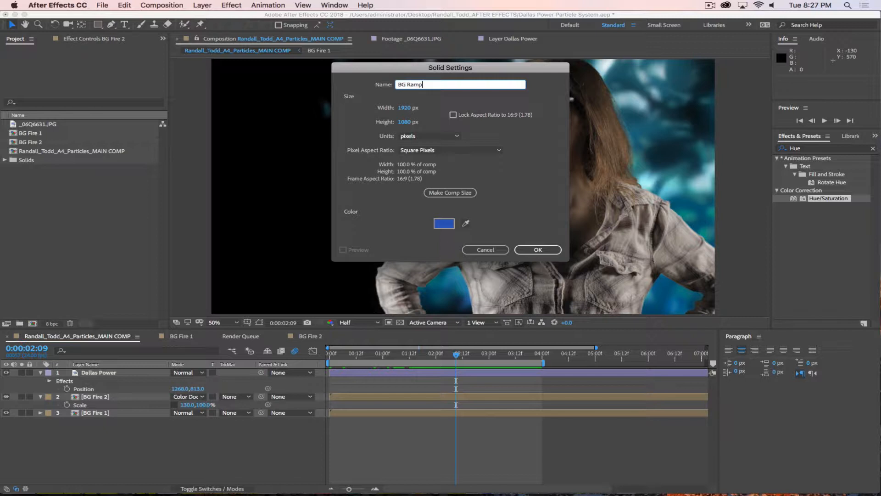
pyautogui.click(443, 223)
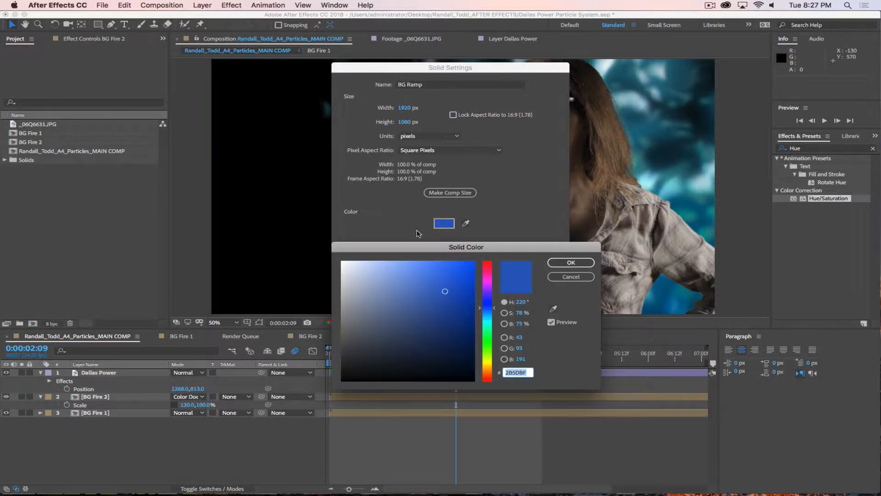
pyautogui.click(342, 366)
pyautogui.click(572, 263)
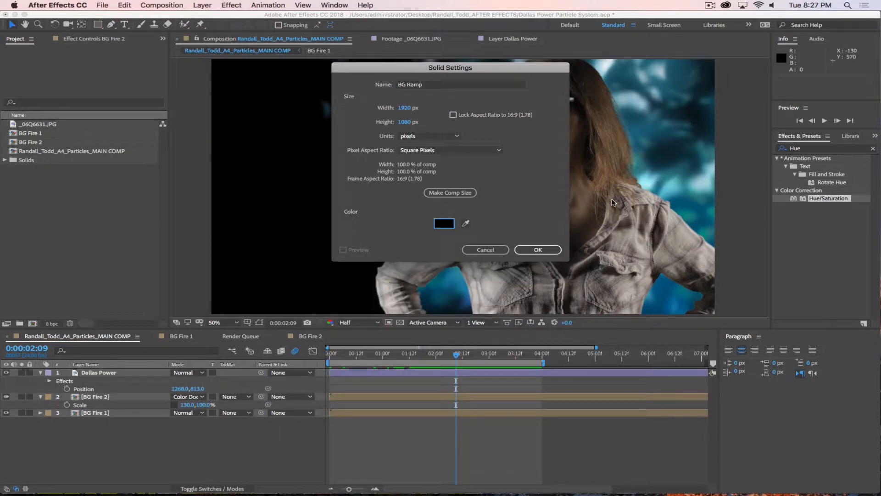
pyautogui.click(538, 249)
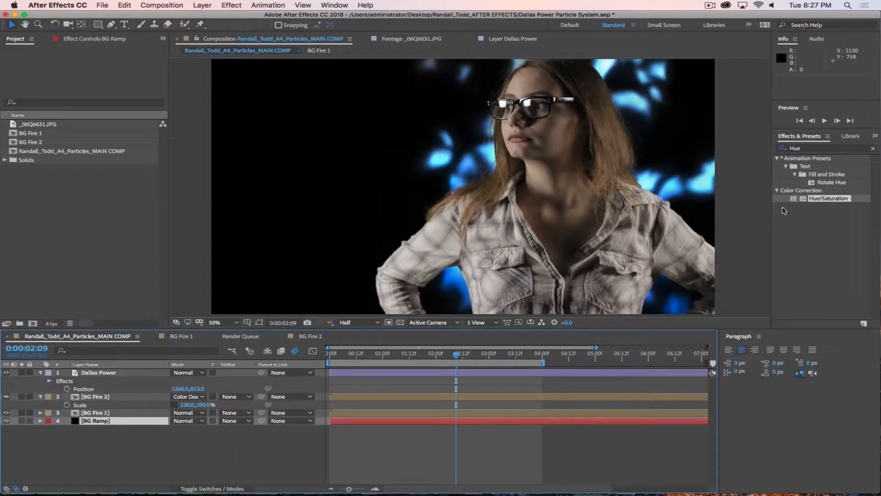
# Step: Apply Gradient Ramp to the BG Ramp layer and set its Ramp Shape to Radial
pyautogui.click(823, 148)
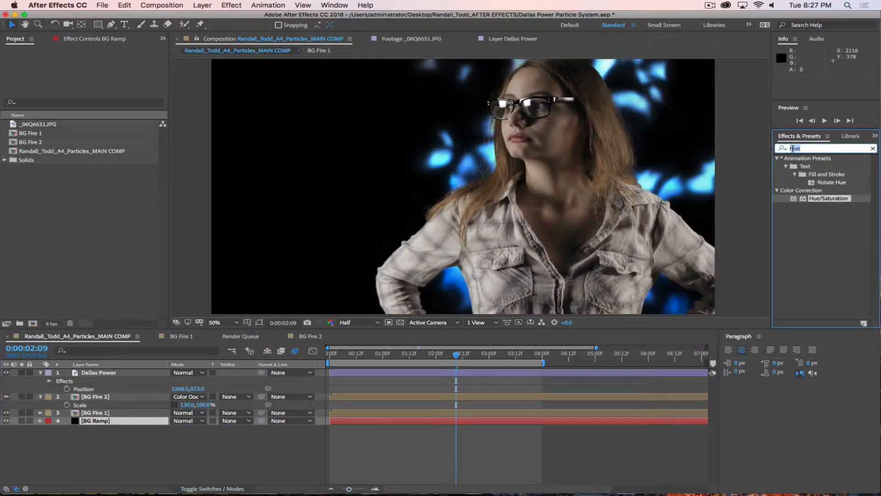
pyautogui.write('Ramp')
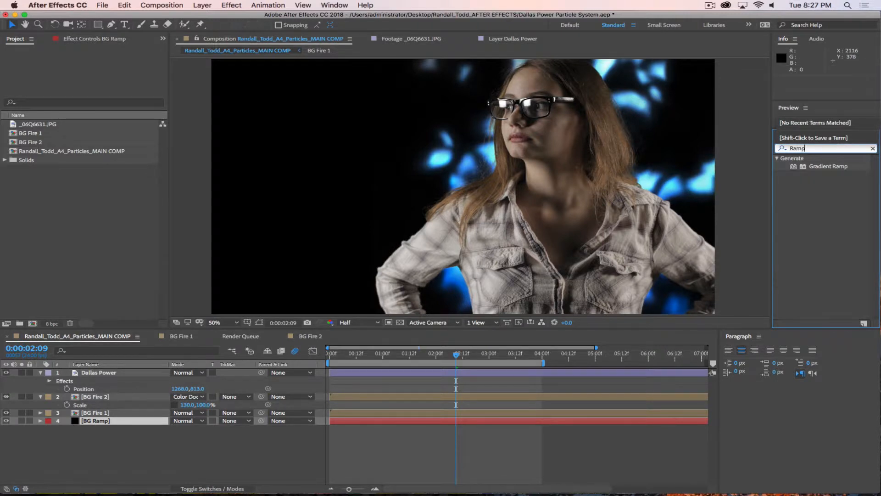
pyautogui.moveTo(798, 167); pyautogui.dragTo(110, 421)
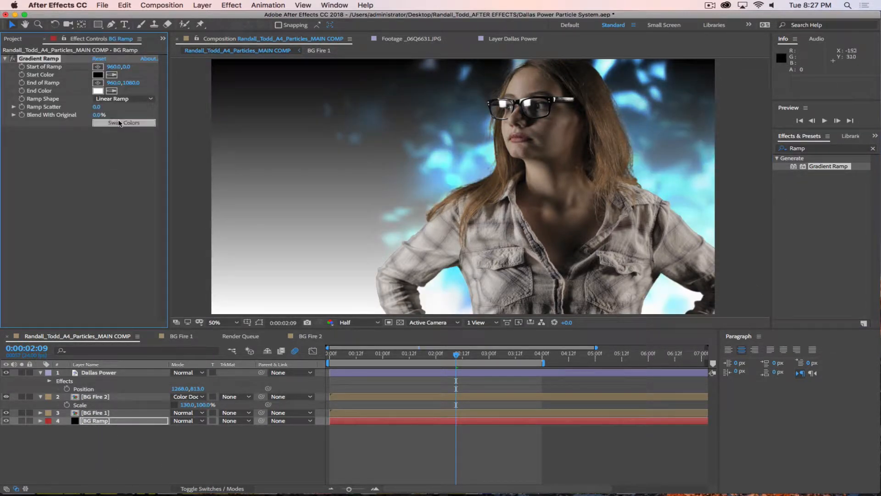
pyautogui.click(120, 99)
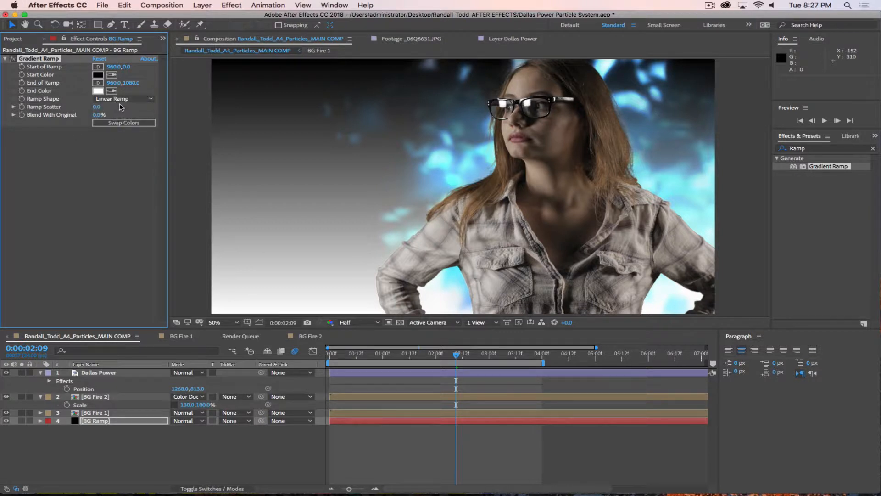
pyautogui.click(118, 100)
pyautogui.click(124, 117)
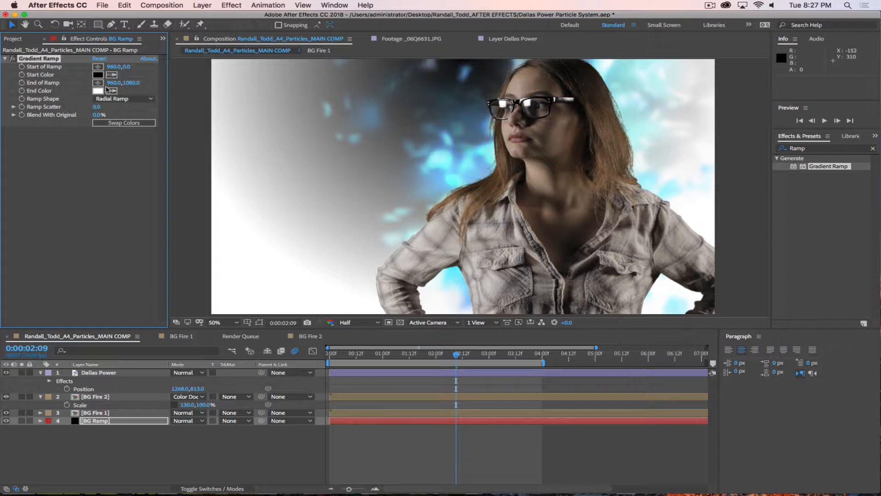
# Step: Set the ramp start point to 1312,986 and the end point to 370,-2
pyautogui.click(98, 66)
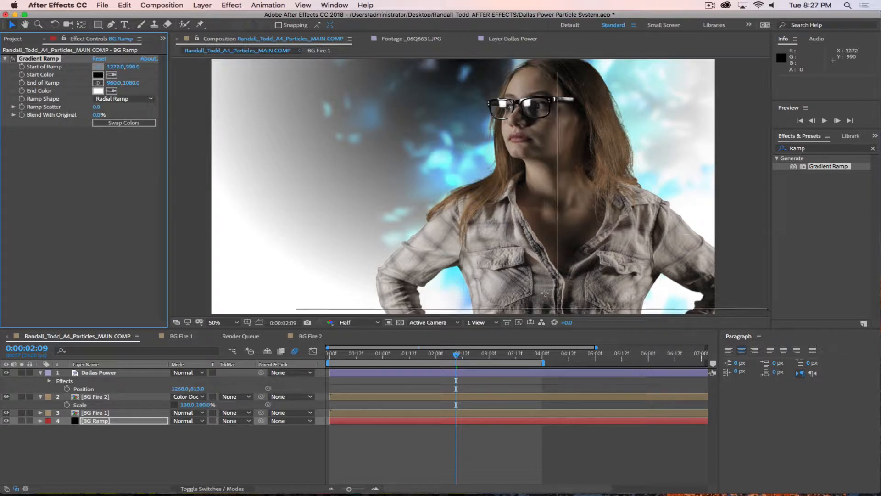
pyautogui.click(553, 292)
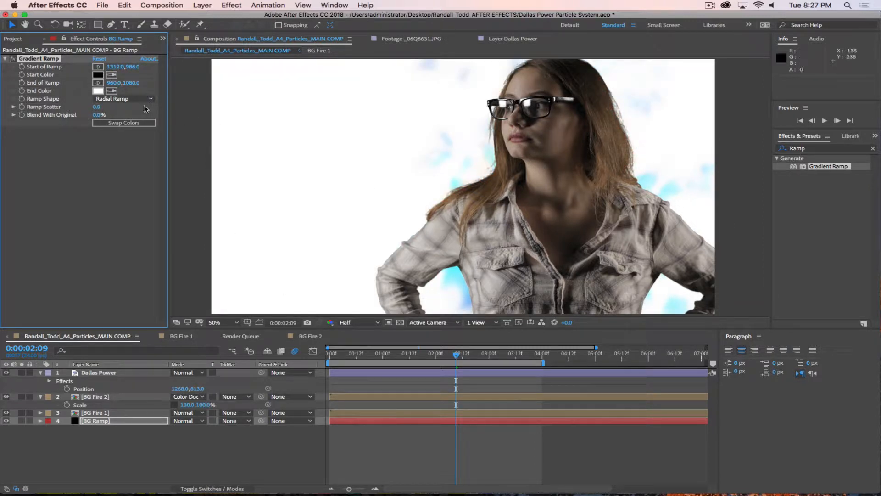
pyautogui.click(98, 82)
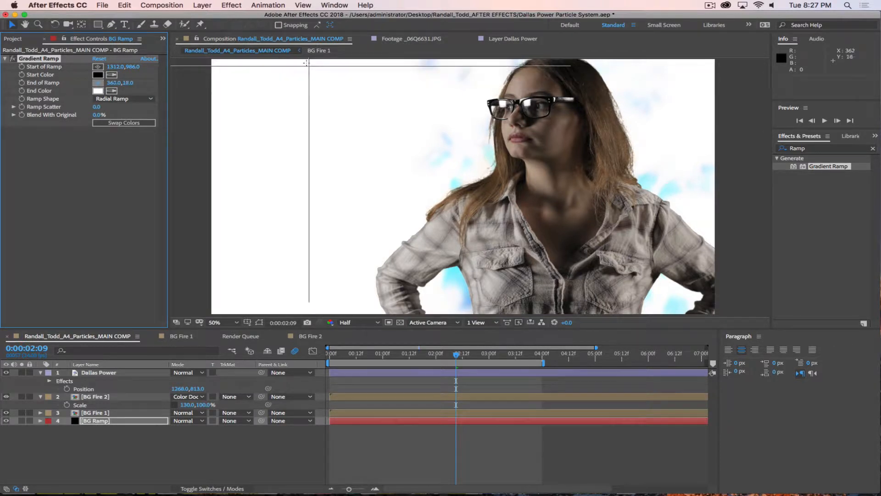
pyautogui.click(308, 58)
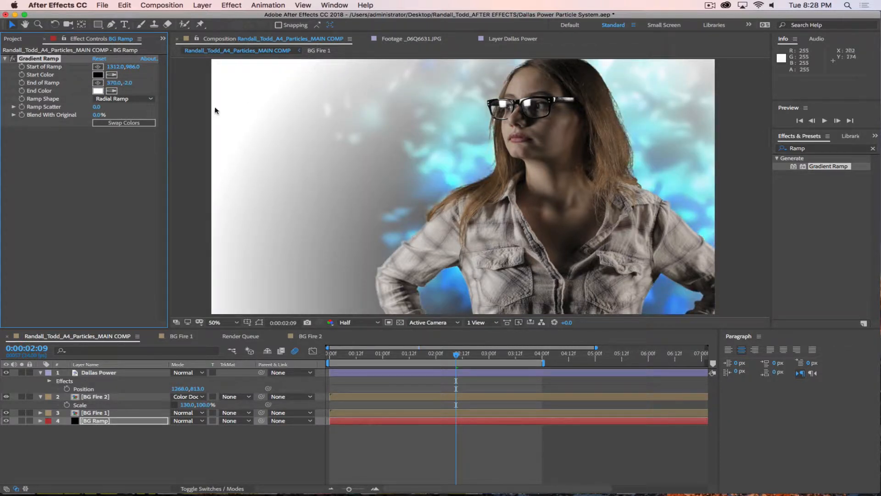
# Step: Set the ramp's Start Color to a dark teal-blue
pyautogui.click(97, 74)
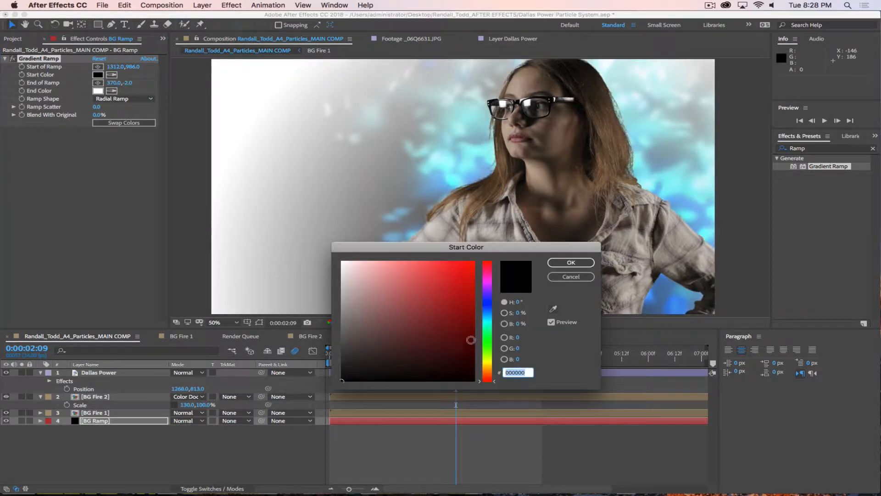
pyautogui.moveTo(487, 300); pyautogui.dragTo(447, 344)
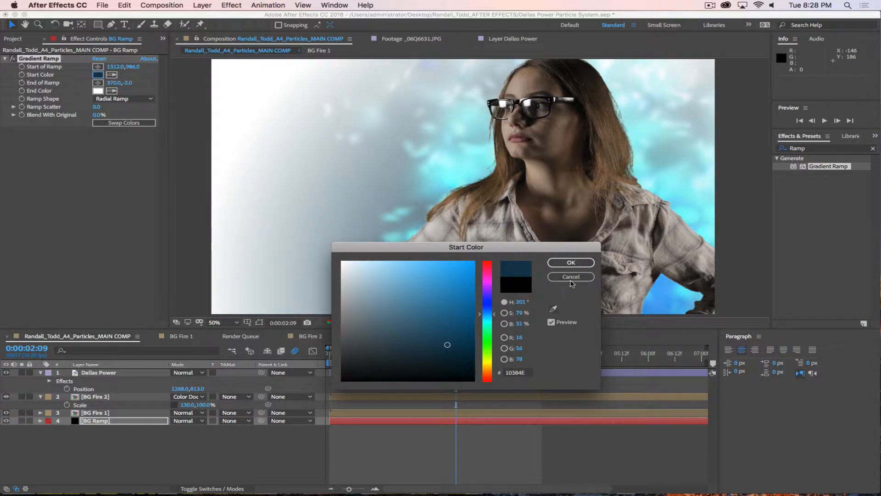
pyautogui.click(571, 262)
# Step: Set the ramp's End Color to deep navy blue (070F2D)
pyautogui.click(98, 91)
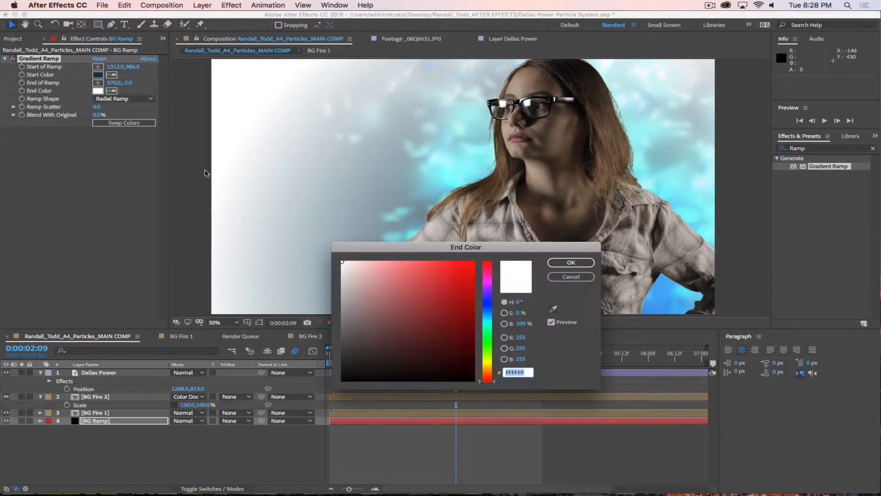
pyautogui.moveTo(489, 323); pyautogui.dragTo(489, 305)
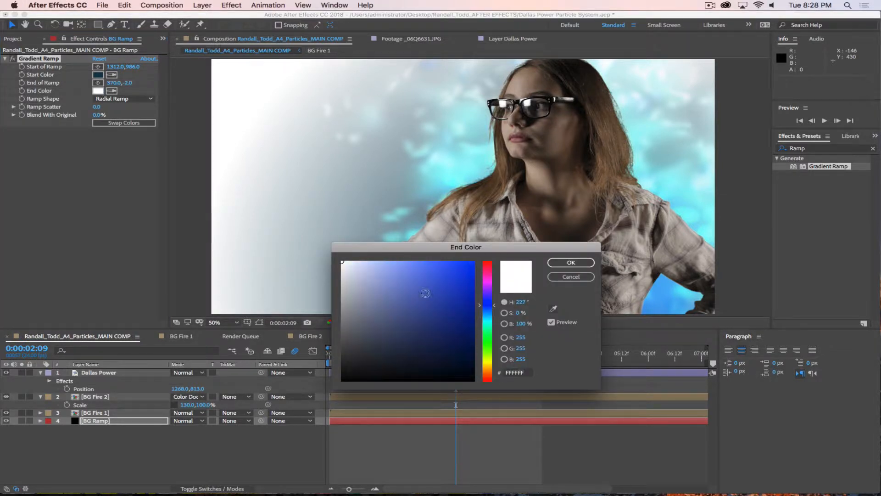
pyautogui.moveTo(425, 294)
pyautogui.mouseDown()
pyautogui.moveTo(407, 252)
pyautogui.moveTo(438, 249)
pyautogui.moveTo(456, 275)
pyautogui.moveTo(441, 251)
pyautogui.moveTo(446, 329)
pyautogui.mouseUp()
pyautogui.click(571, 263)
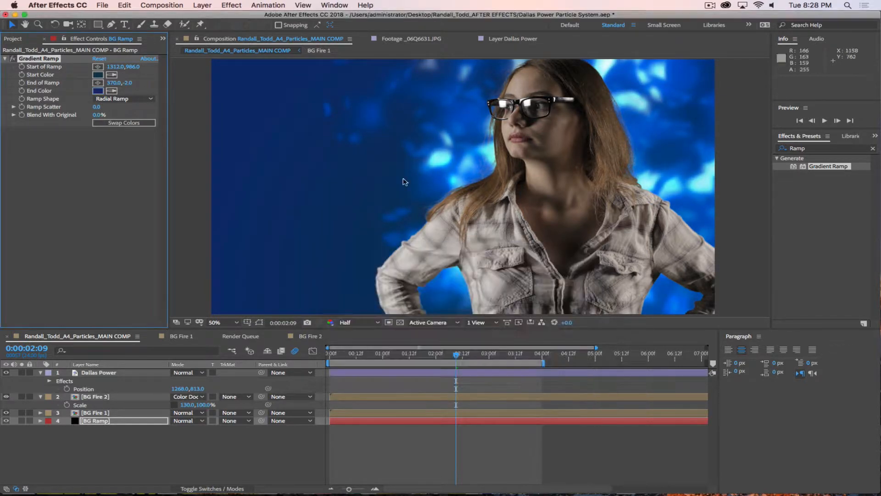
pyautogui.click(98, 90)
pyautogui.moveTo(456, 357); pyautogui.dragTo(455, 356)
pyautogui.click(571, 263)
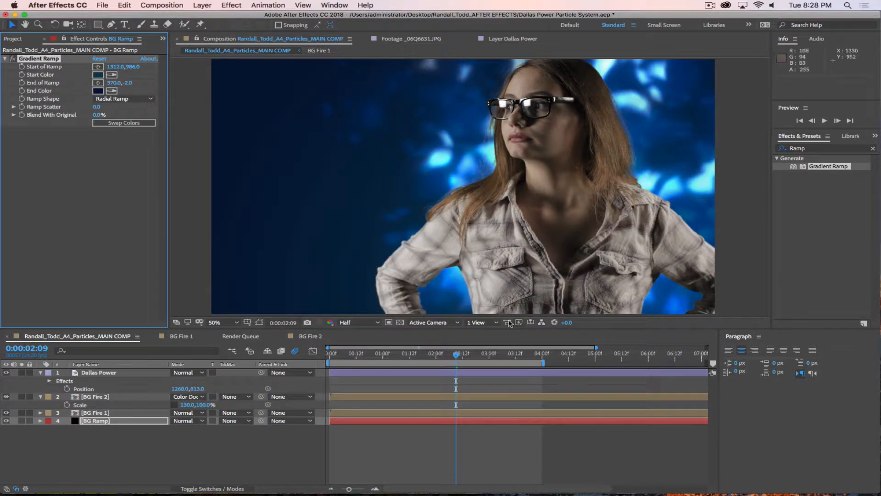
pyautogui.press('Home')
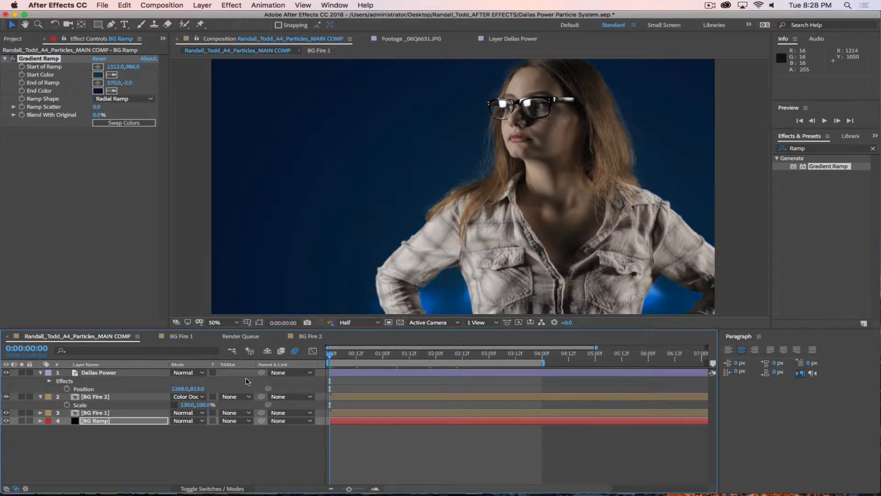
pyautogui.press('space')
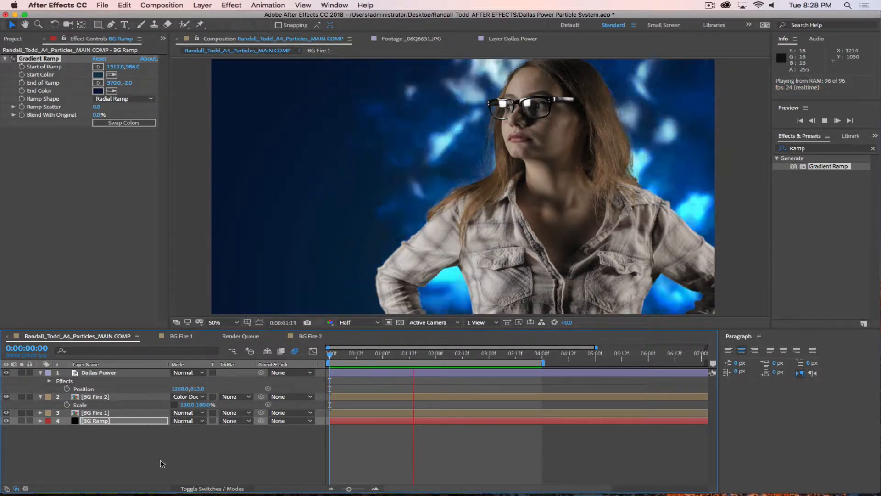
pyautogui.press('space')
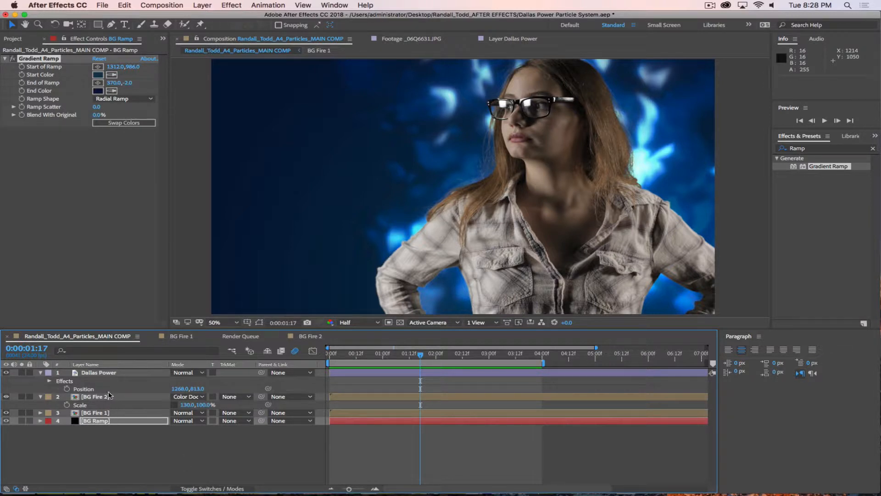
pyautogui.click(108, 376)
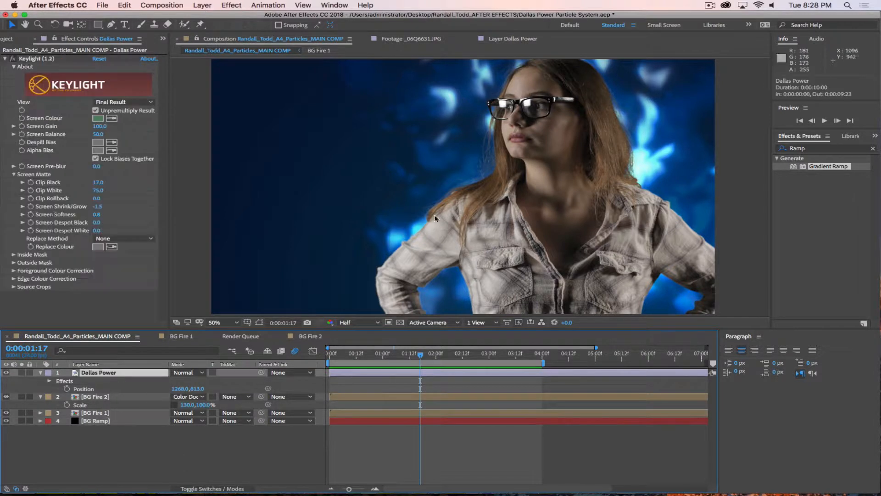
pyautogui.click(6, 59)
pyautogui.click(821, 150)
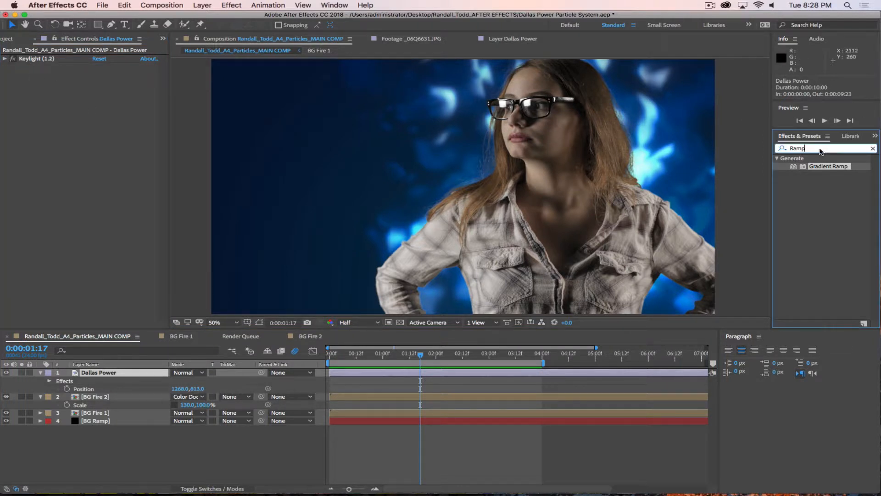
pyautogui.click(131, 114)
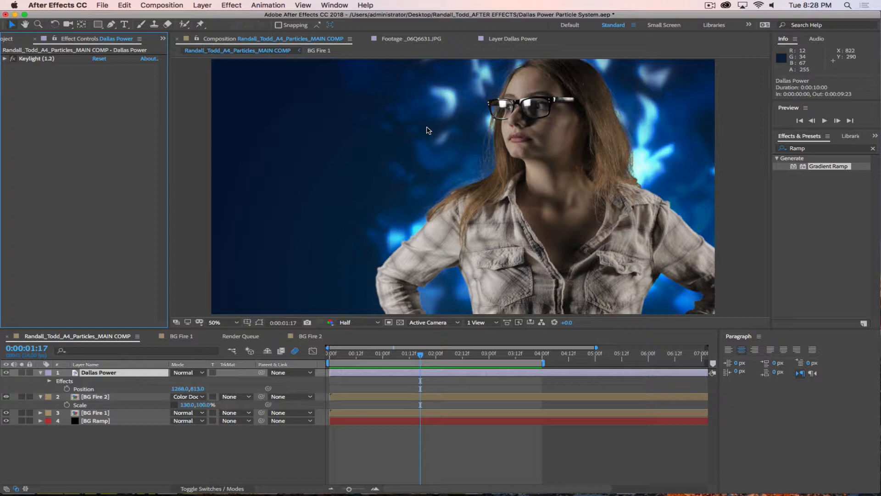
pyautogui.click(110, 420)
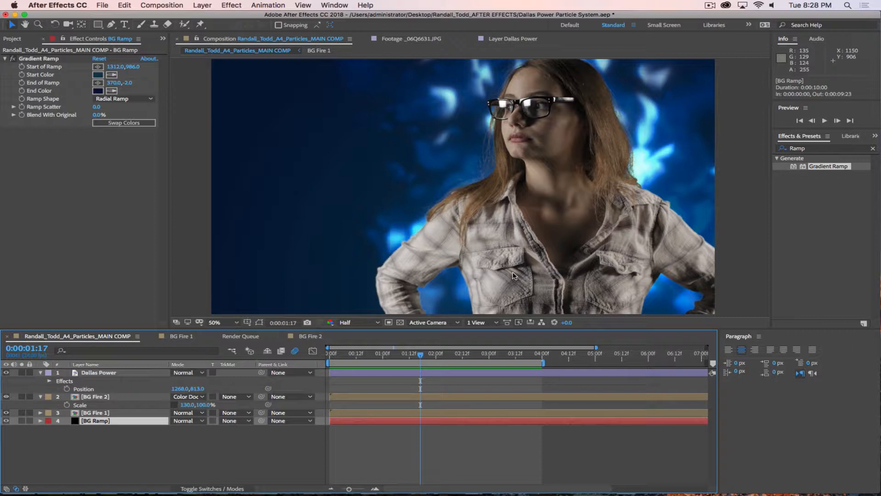
pyautogui.press('space')
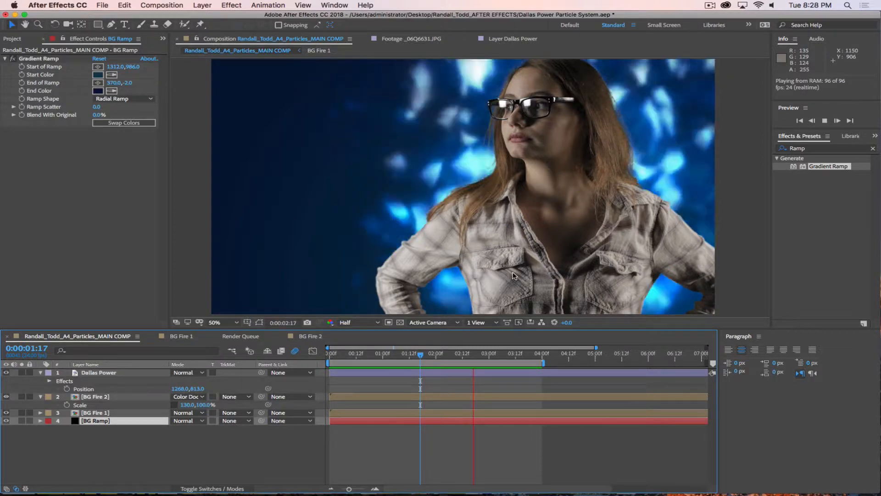
pyautogui.click(331, 352)
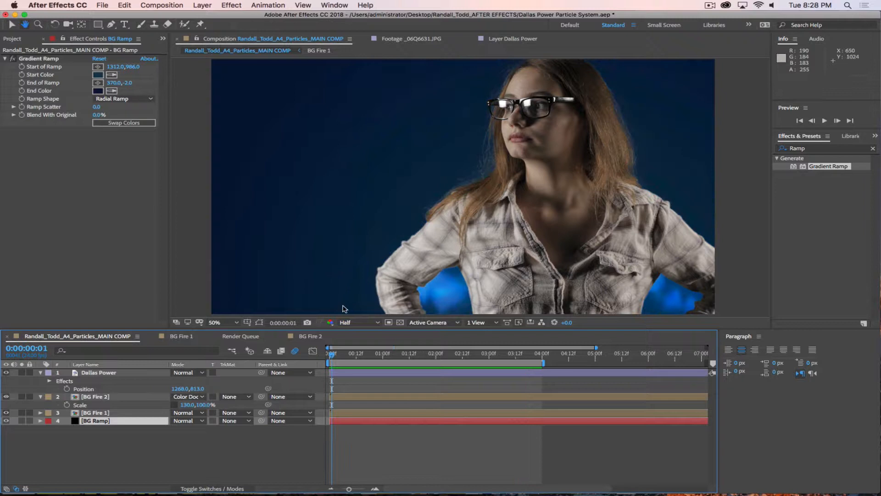
pyautogui.click(21, 421)
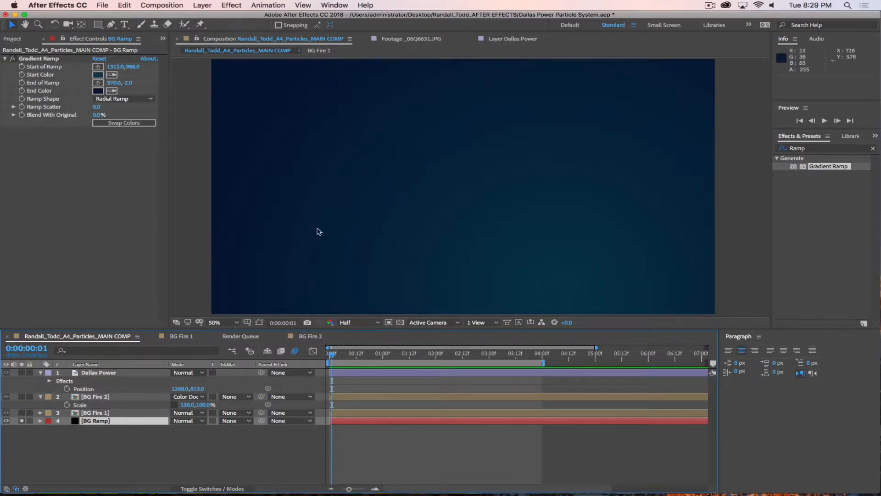
pyautogui.click(21, 420)
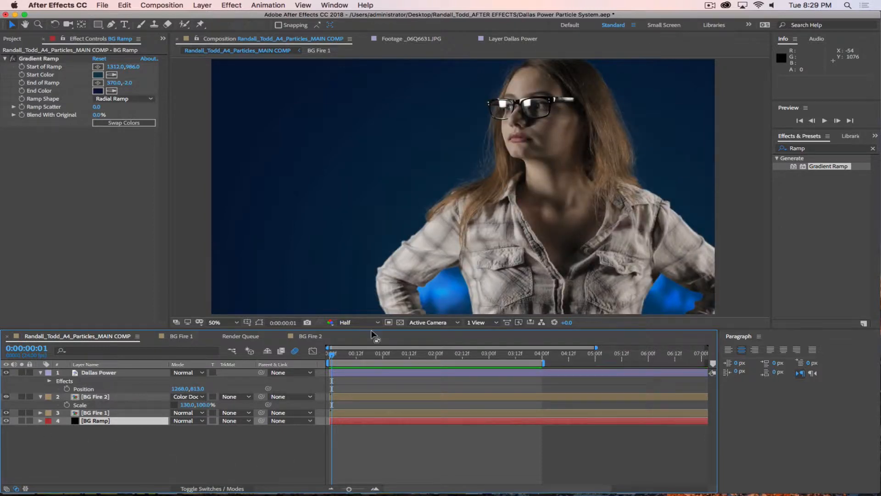
pyautogui.moveTo(347, 357); pyautogui.dragTo(451, 355)
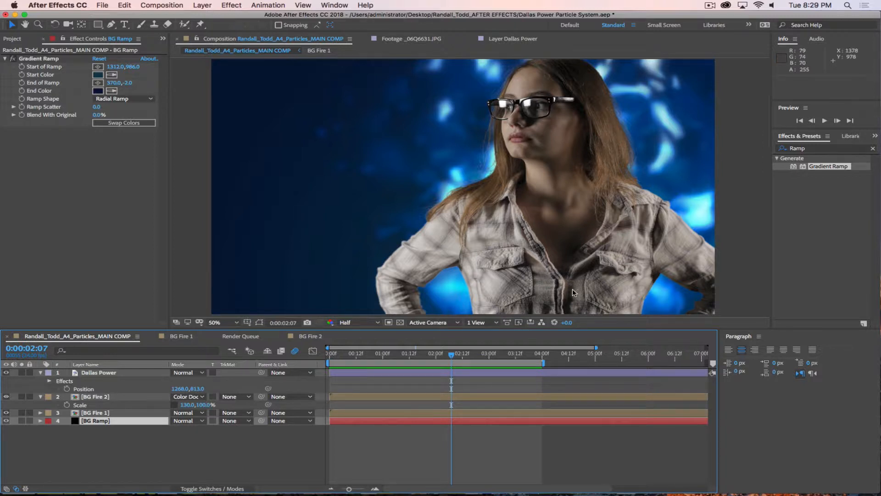
pyautogui.click(392, 363)
pyautogui.moveTo(384, 356)
pyautogui.mouseDown()
pyautogui.moveTo(338, 355)
pyautogui.moveTo(369, 354)
pyautogui.mouseUp()
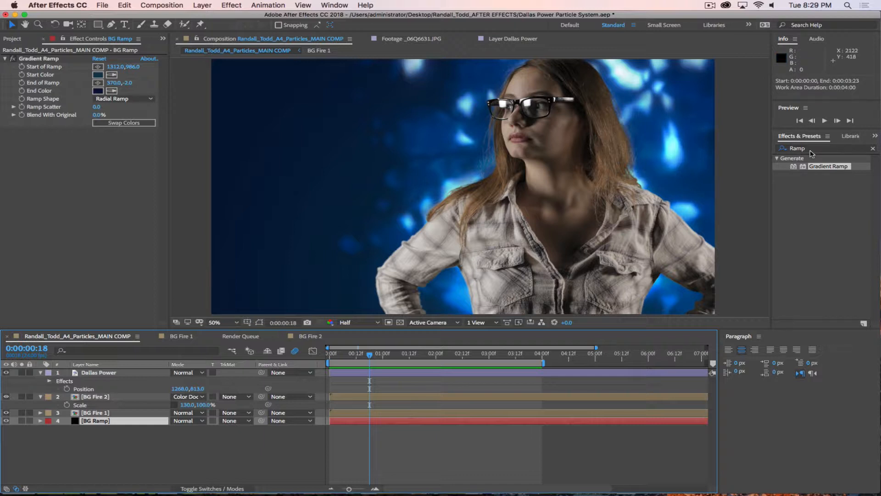
pyautogui.click(180, 460)
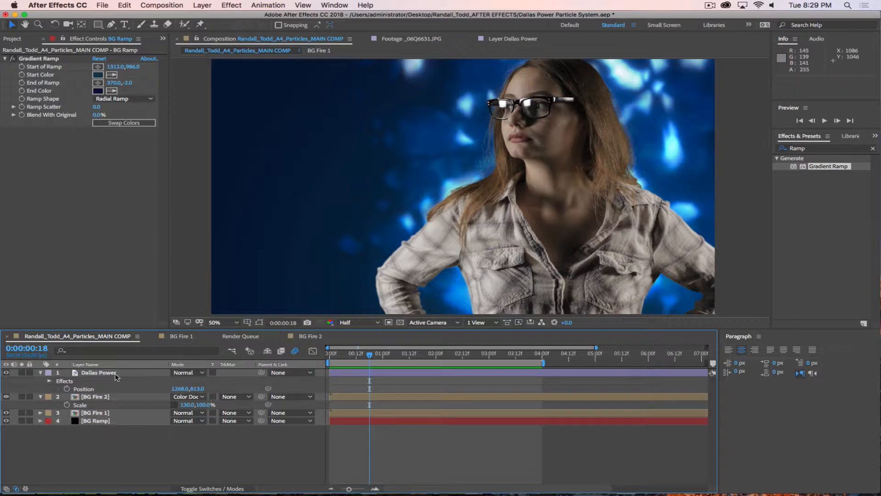
pyautogui.click(115, 373)
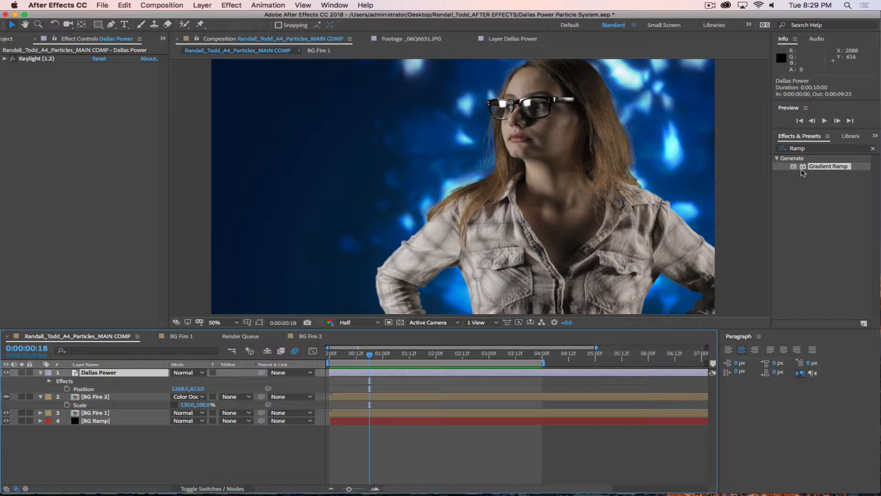
pyautogui.click(814, 148)
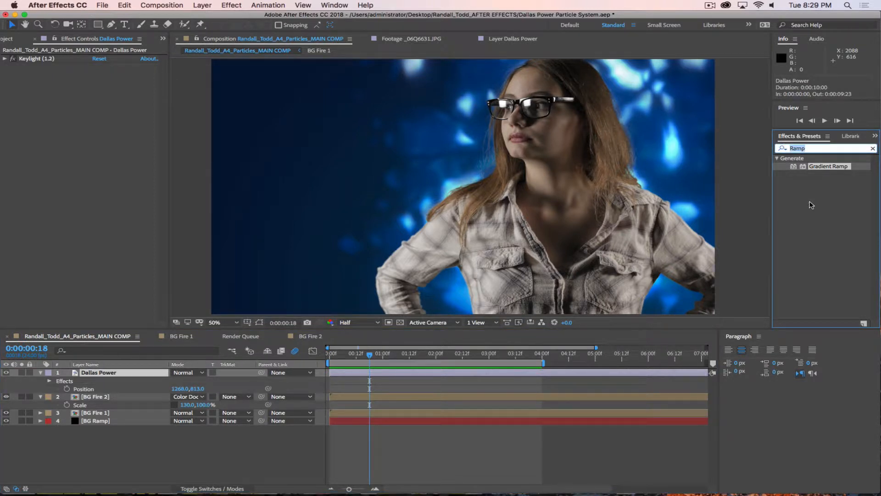
pyautogui.write('Curves')
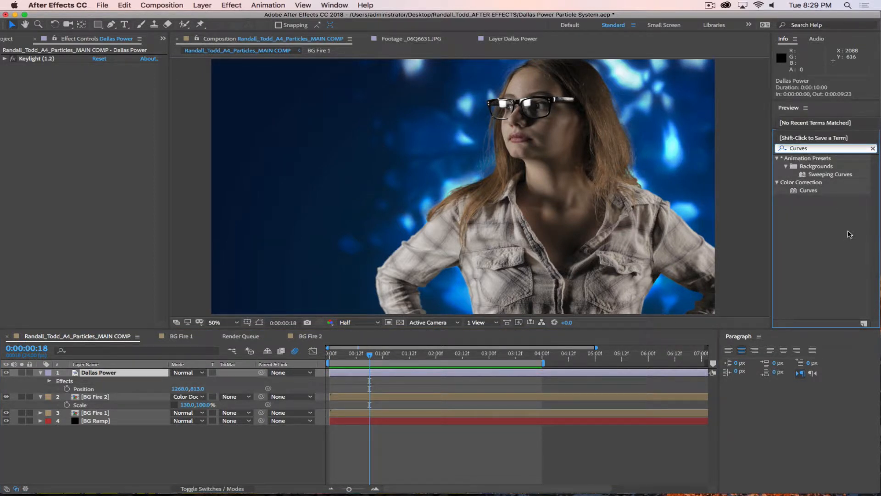
pyautogui.click(849, 234)
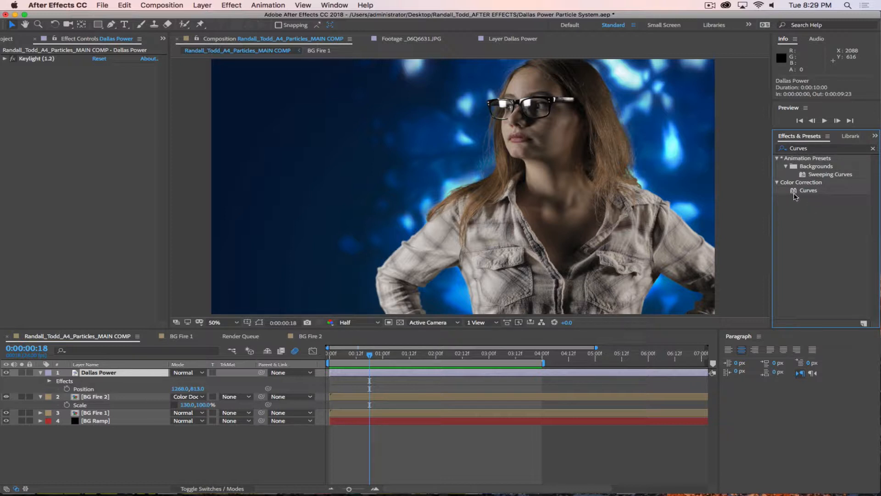
pyautogui.moveTo(796, 193); pyautogui.dragTo(107, 376)
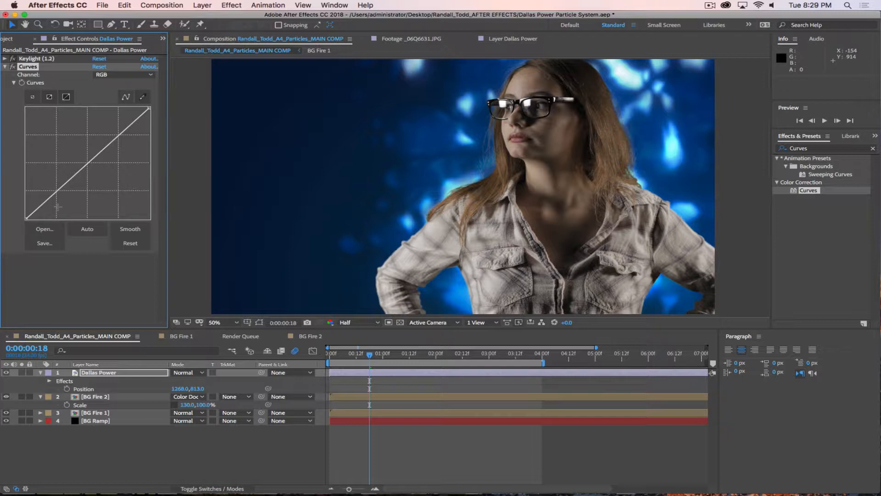
pyautogui.moveTo(56, 189); pyautogui.dragTo(61, 196)
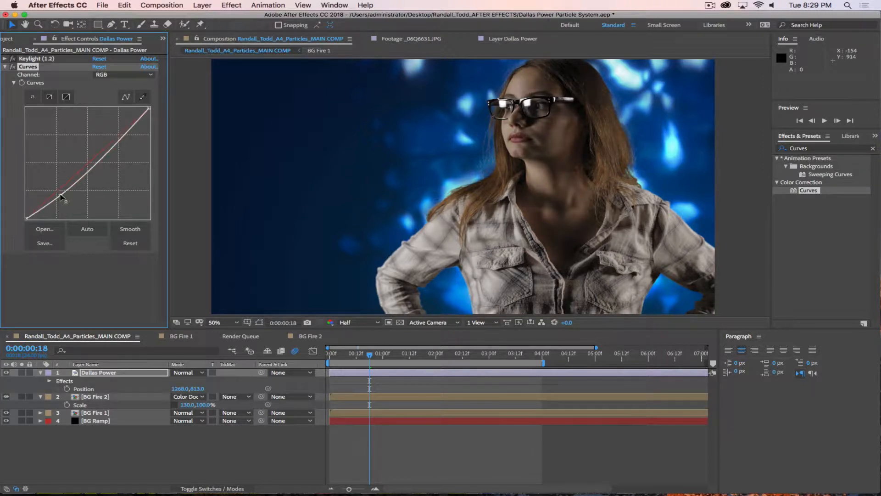
pyautogui.moveTo(123, 137); pyautogui.dragTo(116, 130)
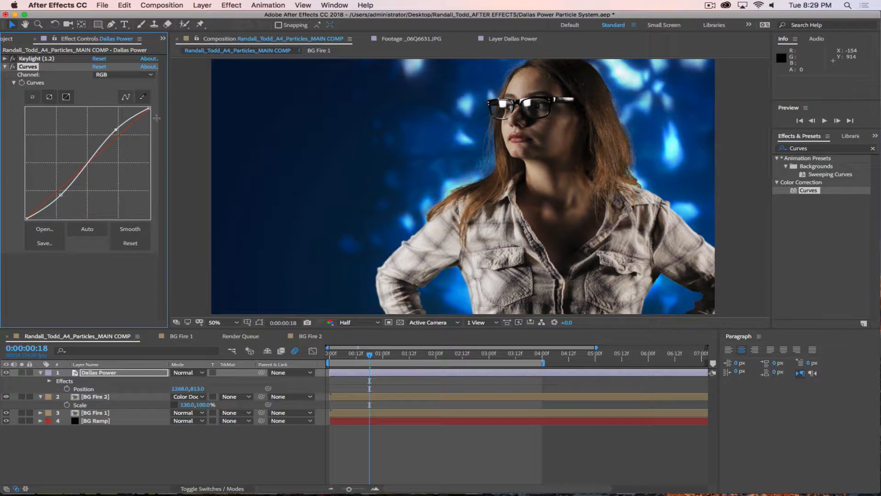
pyautogui.click(119, 457)
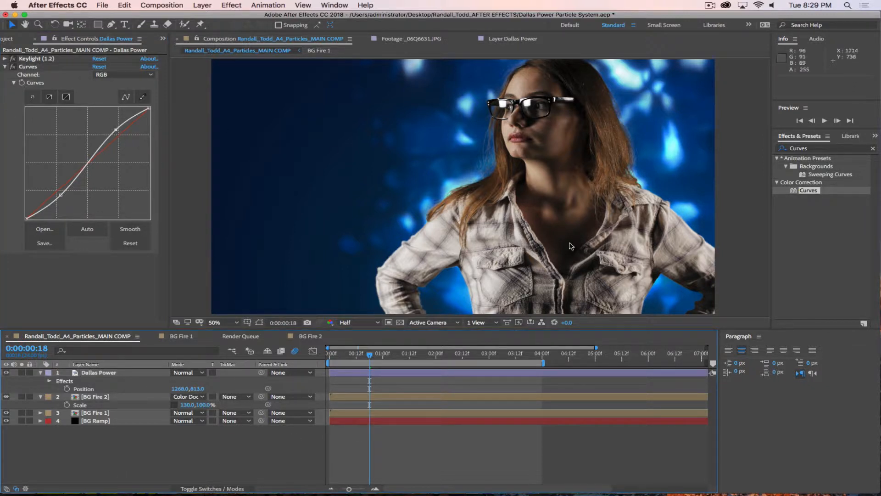
pyautogui.click(812, 230)
pyautogui.click(154, 454)
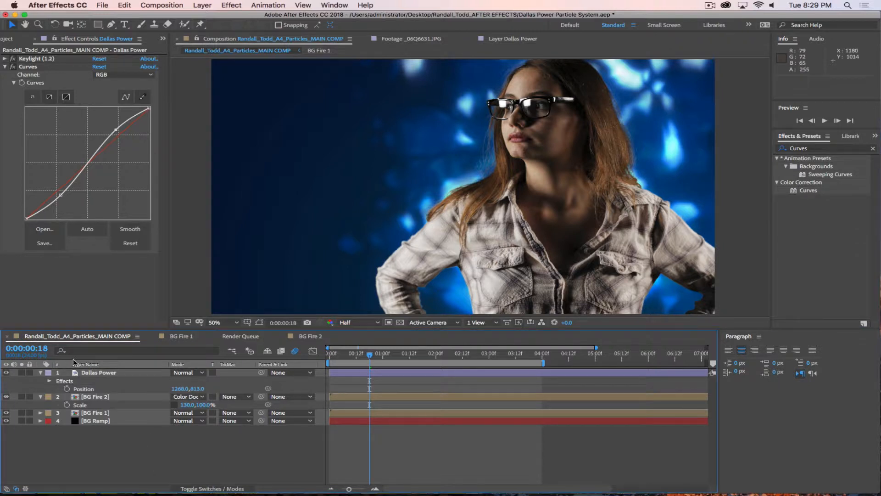
pyautogui.click(98, 372)
pyautogui.press('super+d')
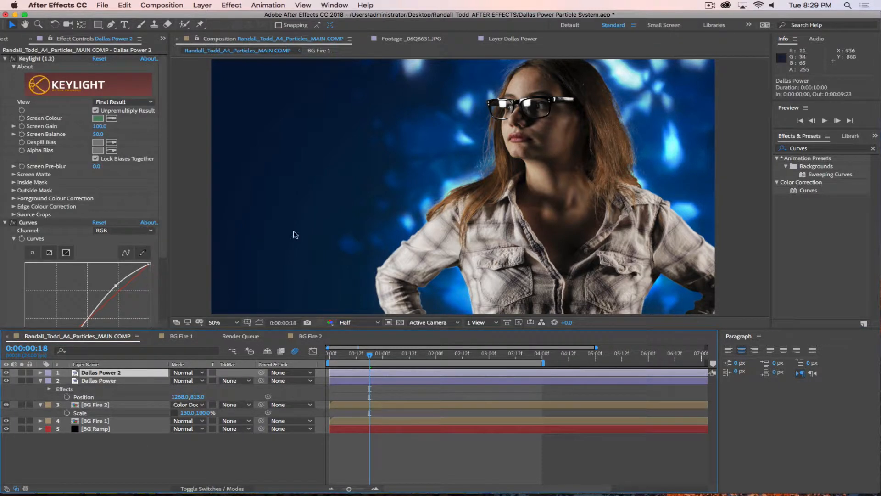
pyautogui.scroll(-1, 165, 141)
pyautogui.scroll(-3, 165, 140)
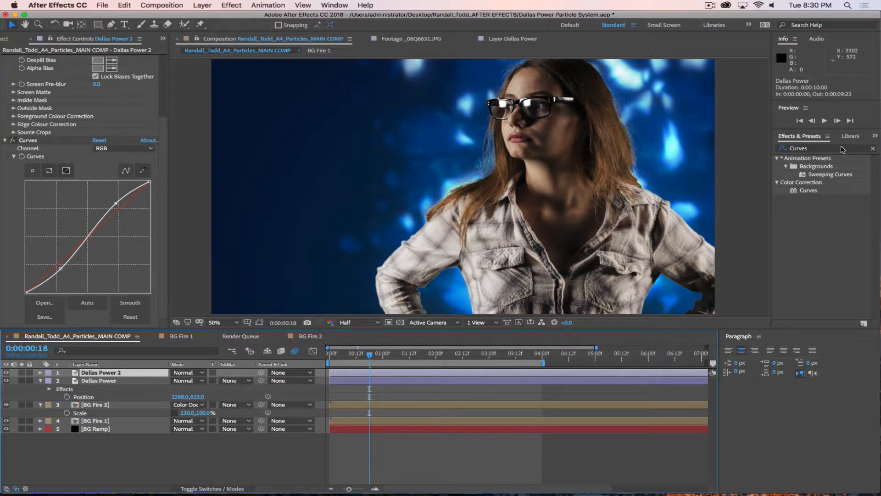
pyautogui.click(787, 148)
pyautogui.write('Hue')
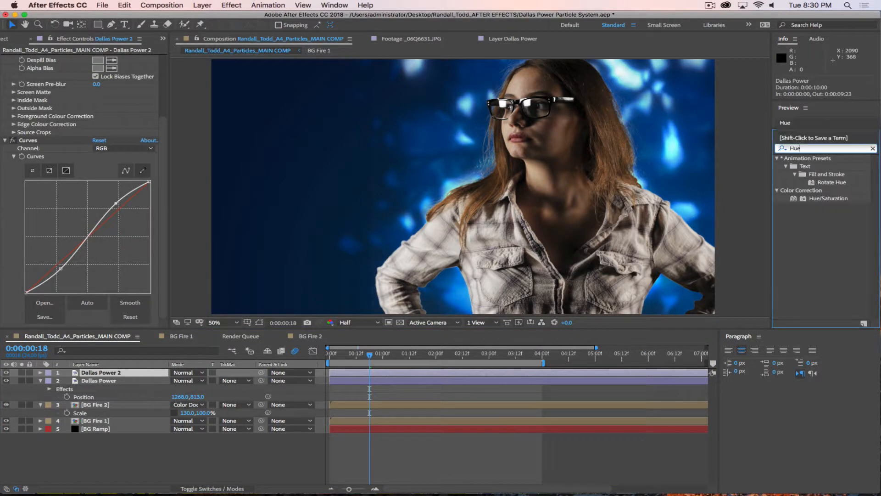
pyautogui.moveTo(810, 202); pyautogui.dragTo(119, 374)
pyautogui.scroll(-2, 135, 296)
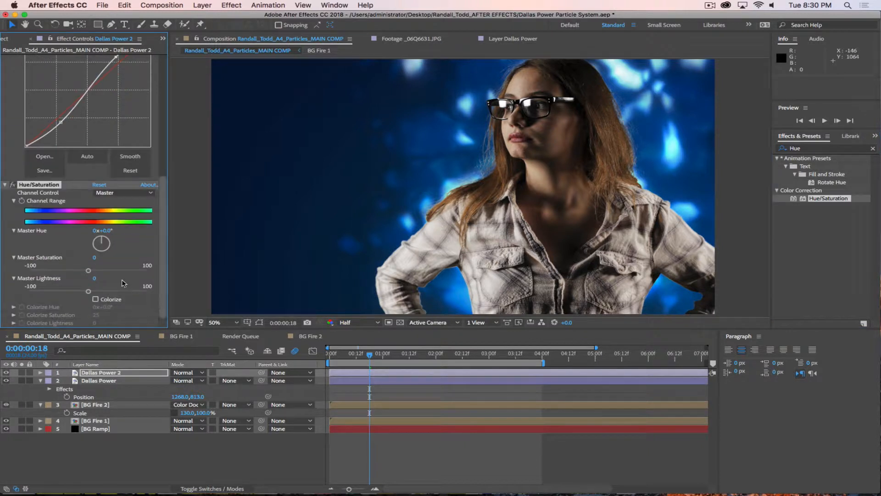
pyautogui.click(96, 298)
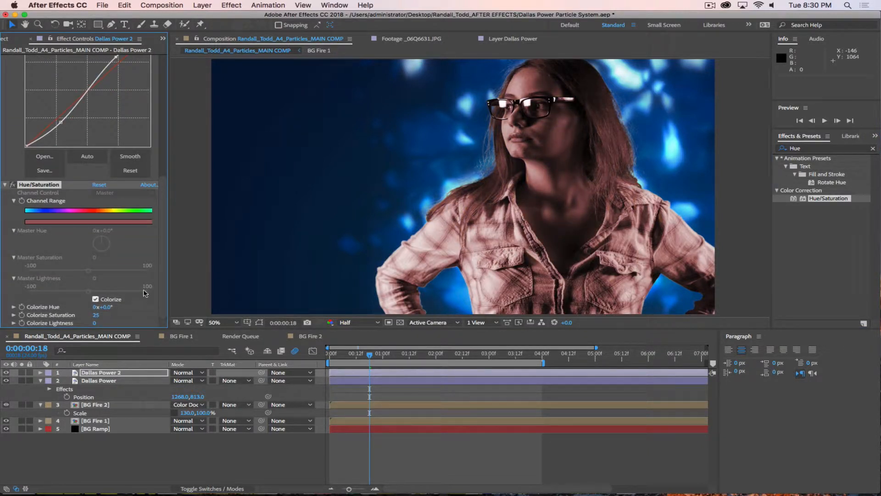
pyautogui.moveTo(98, 315); pyautogui.dragTo(215, 311)
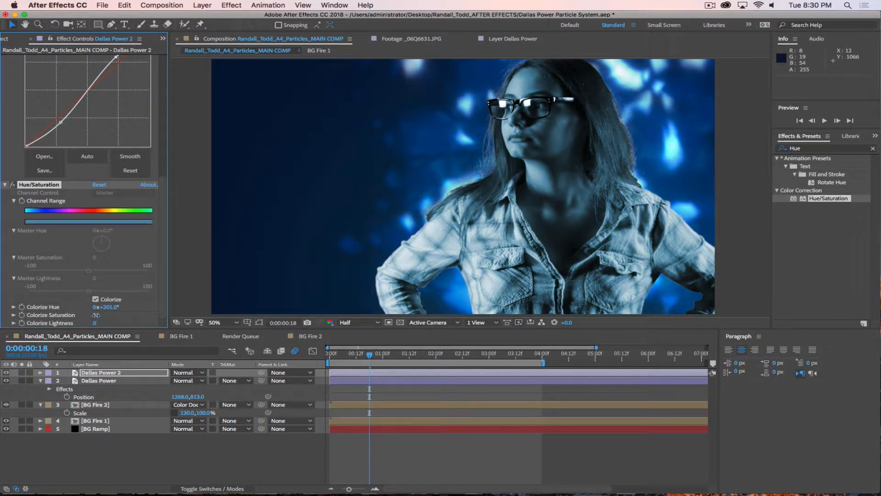
pyautogui.click(159, 479)
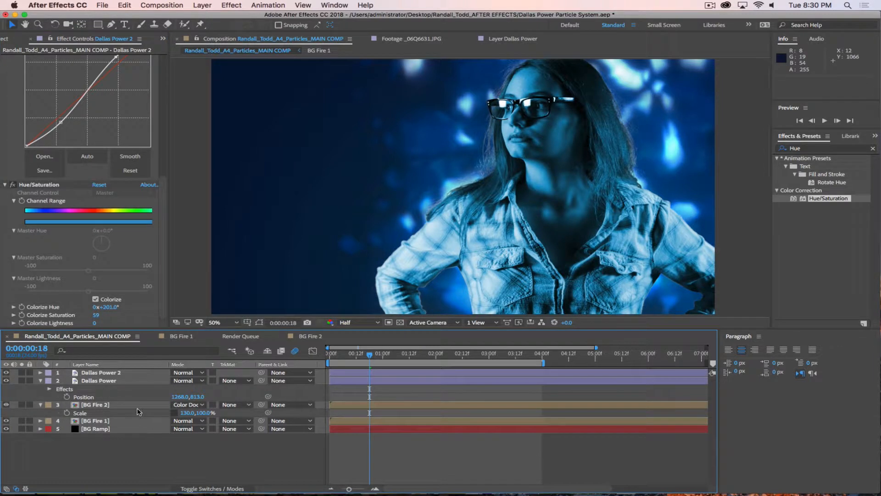
pyautogui.click(133, 374)
pyautogui.press('t')
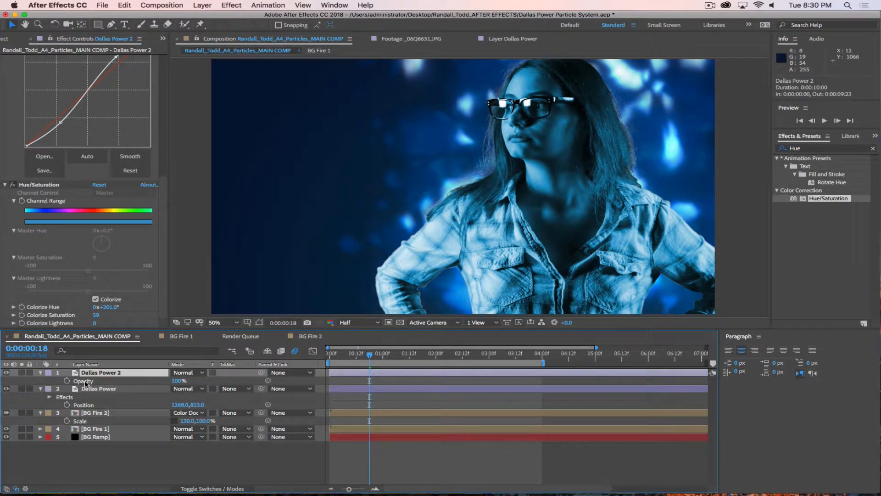
pyautogui.moveTo(177, 381); pyautogui.dragTo(173, 381)
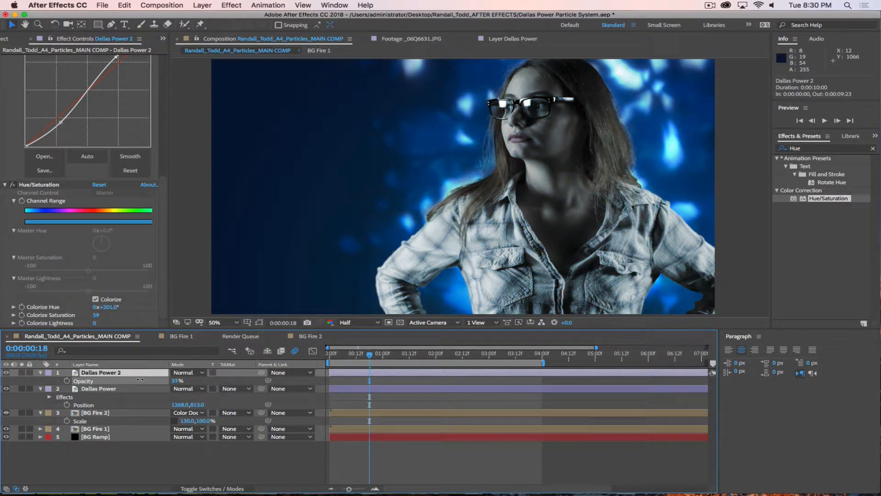
pyautogui.moveTo(140, 380); pyautogui.dragTo(139, 380)
pyautogui.click(181, 471)
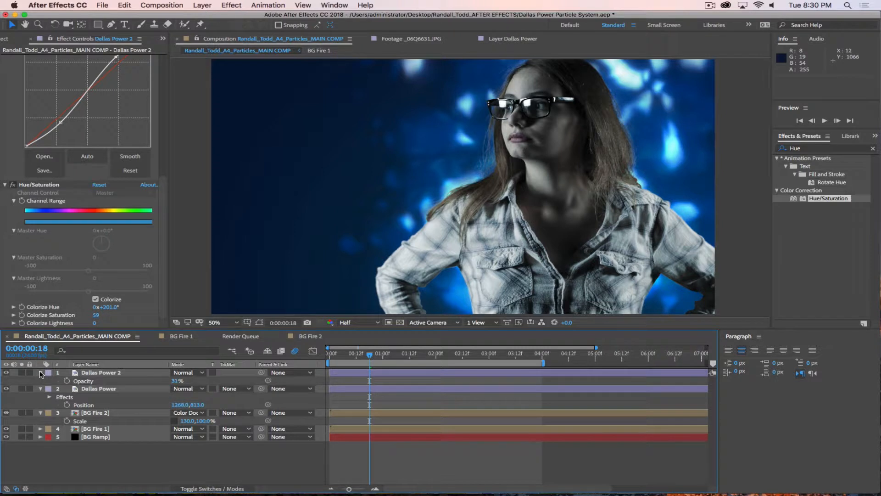
pyautogui.click(40, 372)
pyautogui.click(41, 380)
pyautogui.click(40, 389)
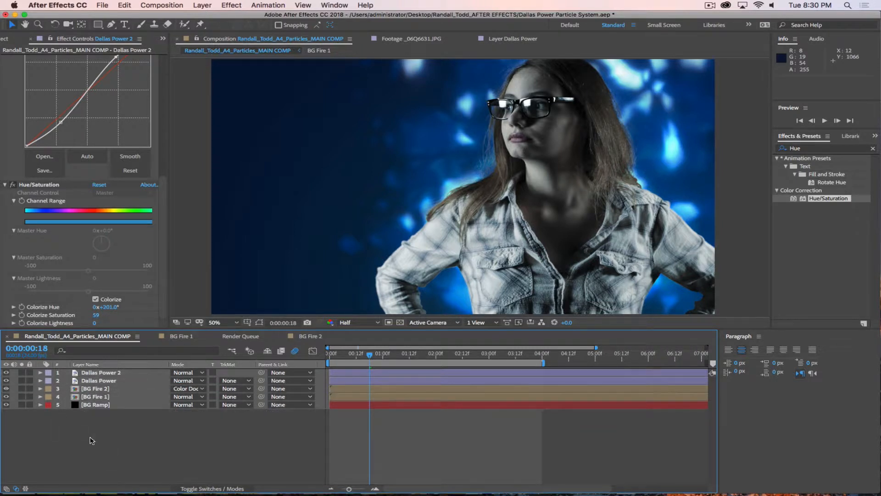
pyautogui.click(104, 373)
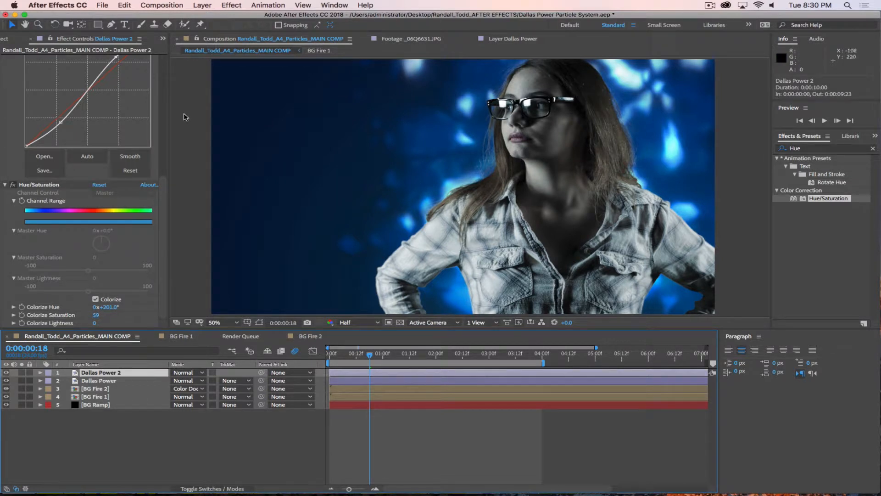
pyautogui.scroll(10, 157, 197)
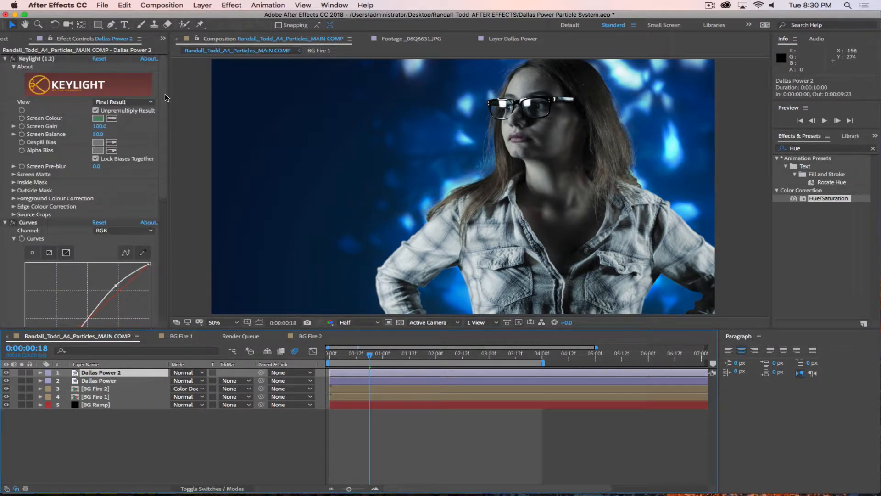
pyautogui.click(5, 58)
pyautogui.click(6, 373)
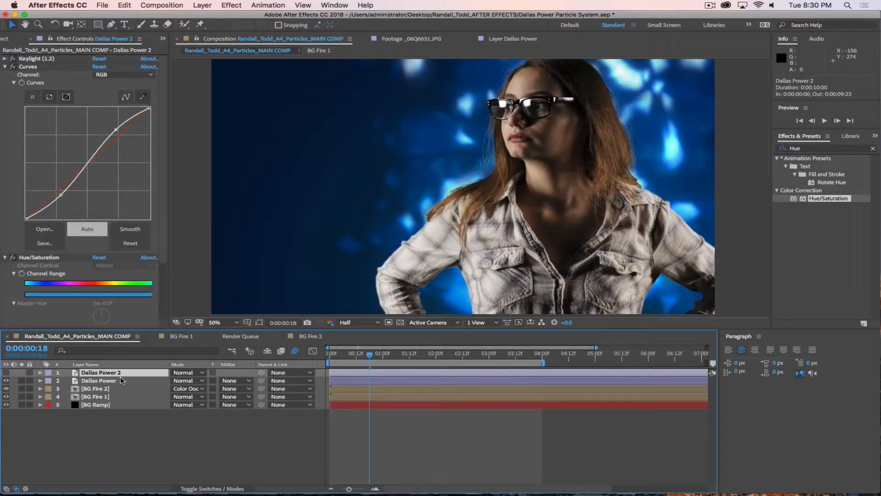
pyautogui.click(114, 380)
pyautogui.click(21, 381)
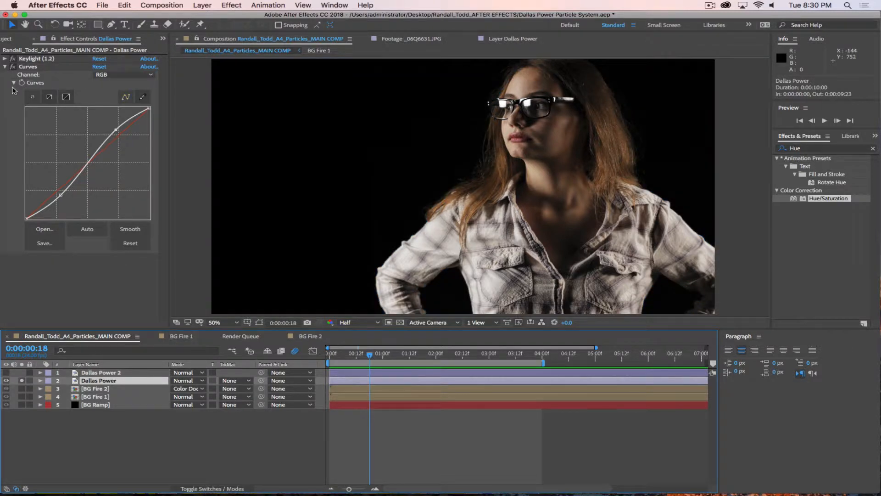
pyautogui.click(15, 67)
pyautogui.click(14, 67)
pyautogui.click(15, 66)
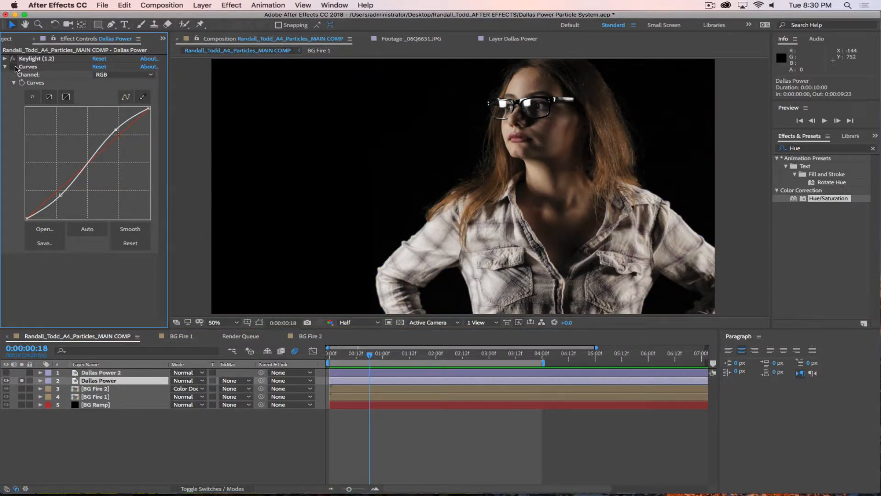
pyautogui.click(15, 66)
pyautogui.click(15, 67)
pyautogui.click(14, 66)
pyautogui.click(15, 66)
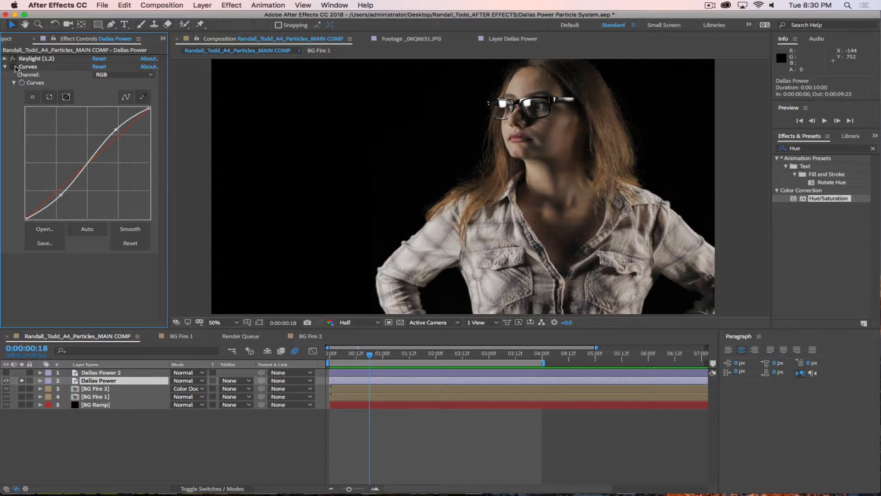
pyautogui.click(14, 66)
pyautogui.click(15, 66)
pyautogui.click(14, 67)
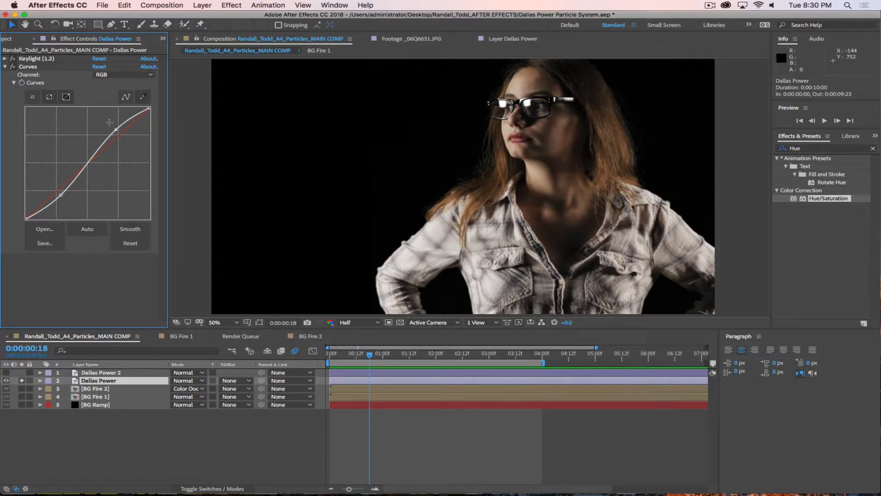
pyautogui.click(22, 380)
pyautogui.click(6, 372)
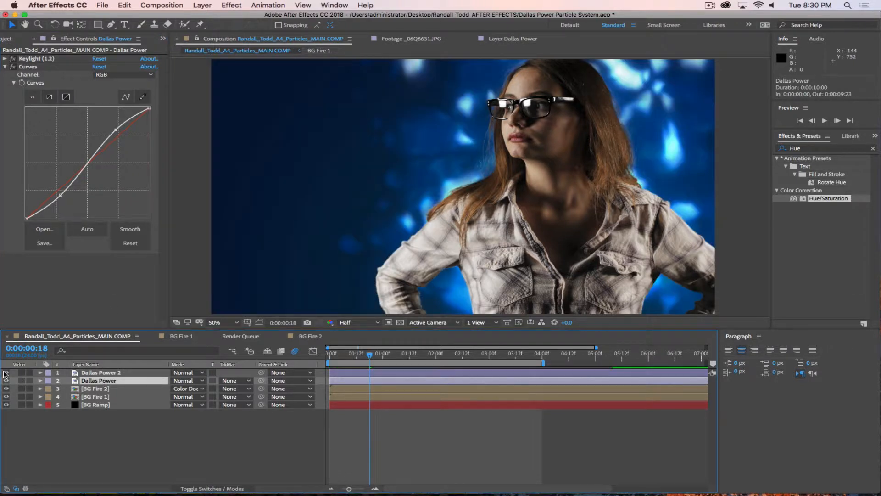
pyautogui.click(99, 372)
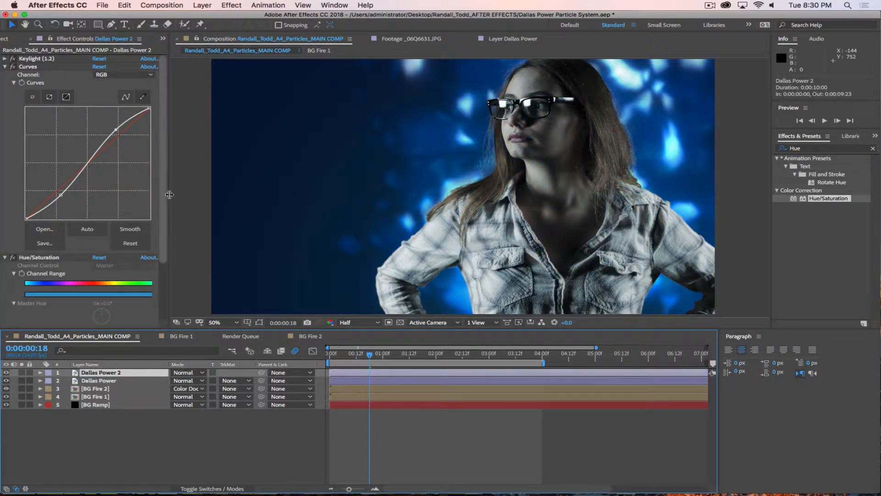
pyautogui.scroll(-5, 168, 188)
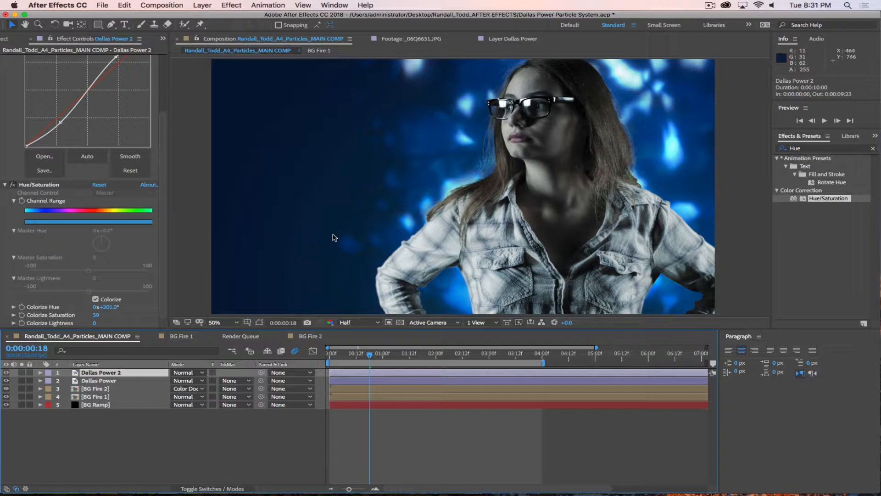
pyautogui.moveTo(370, 354); pyautogui.dragTo(320, 358)
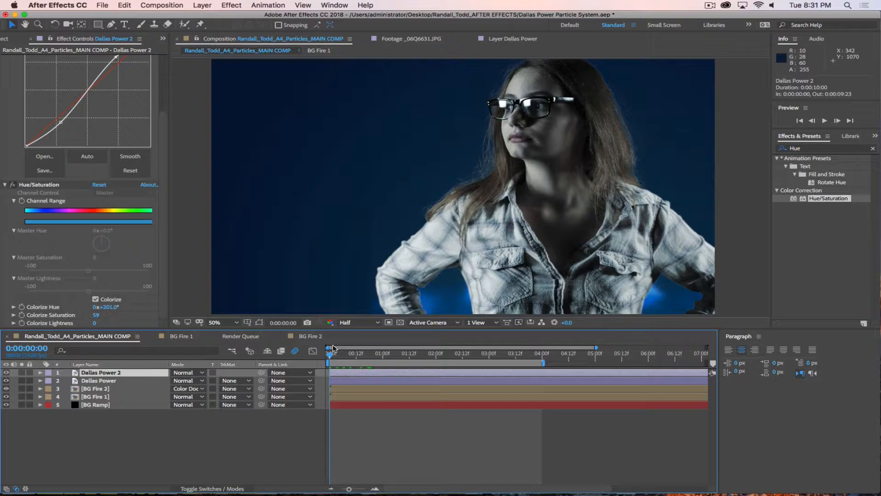
pyautogui.press('space')
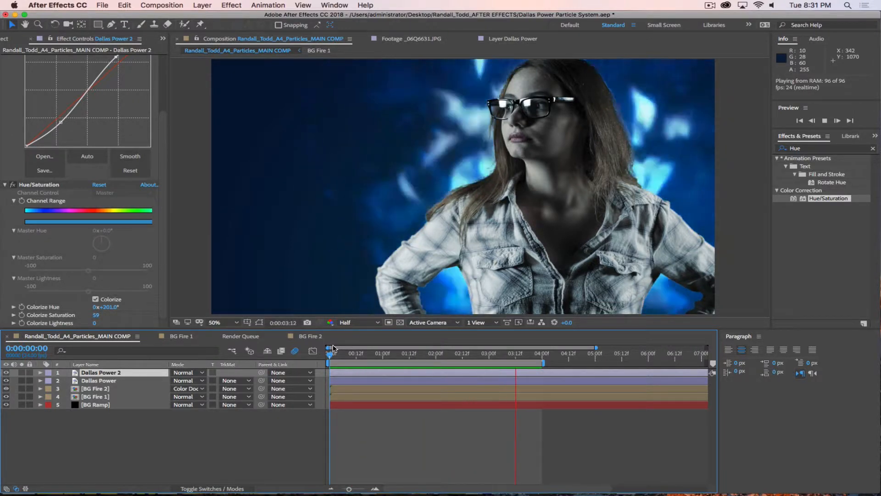
pyautogui.press('space')
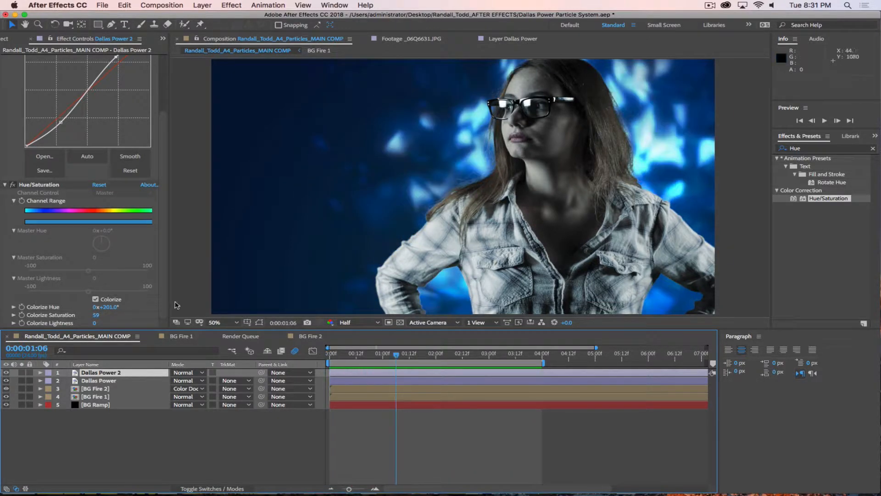
pyautogui.scroll(3, 166, 89)
pyautogui.scroll(2, 166, 89)
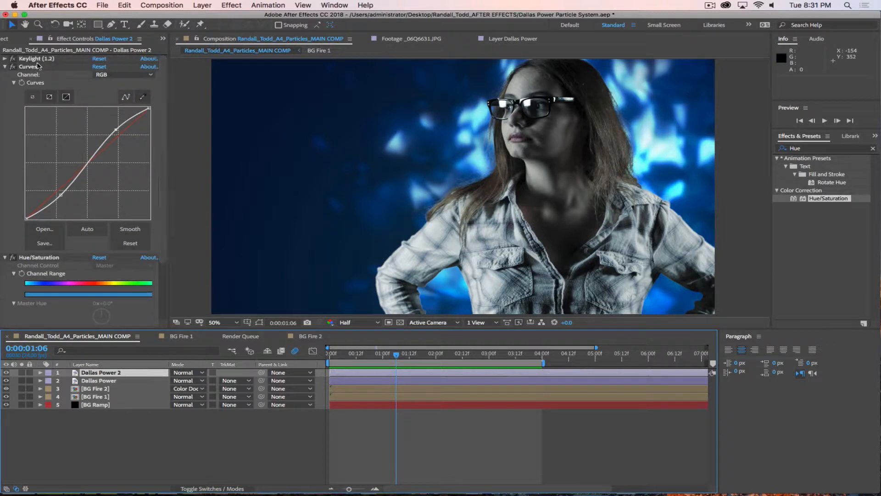
pyautogui.click(5, 66)
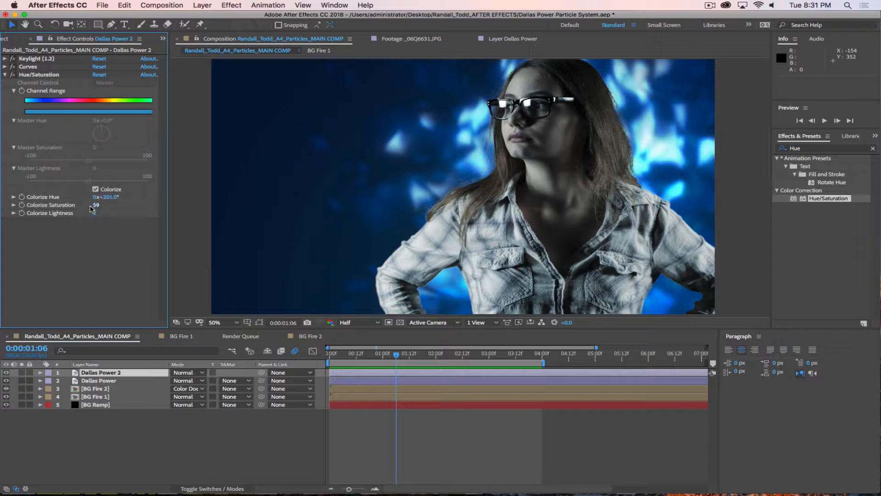
pyautogui.moveTo(111, 198); pyautogui.dragTo(106, 199)
pyautogui.press('super+z')
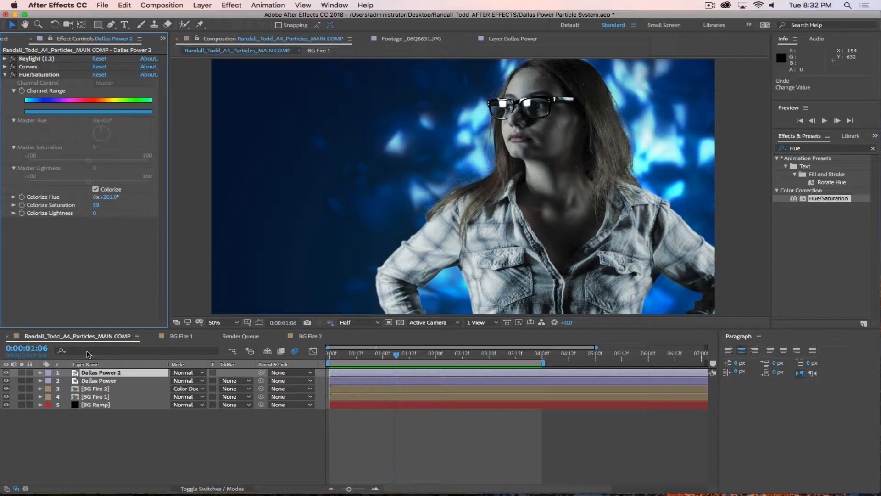
pyautogui.click(22, 372)
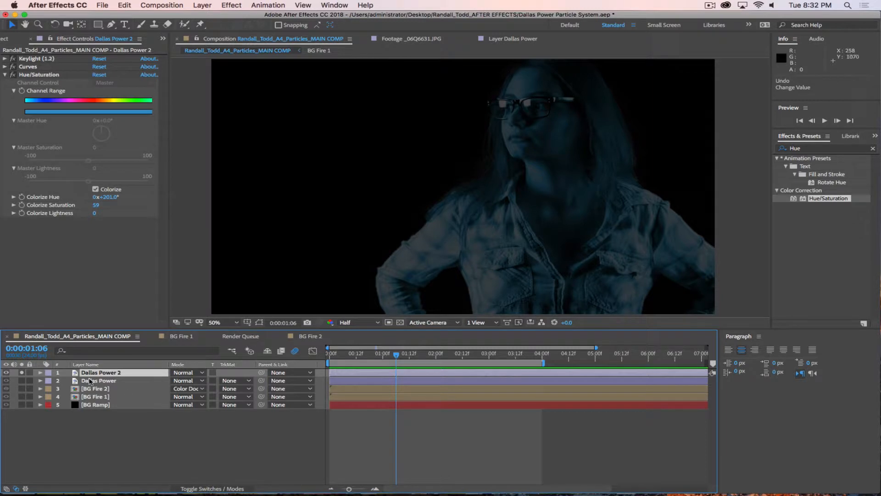
pyautogui.press('t')
pyautogui.moveTo(179, 381); pyautogui.dragTo(311, 378)
pyautogui.click(318, 443)
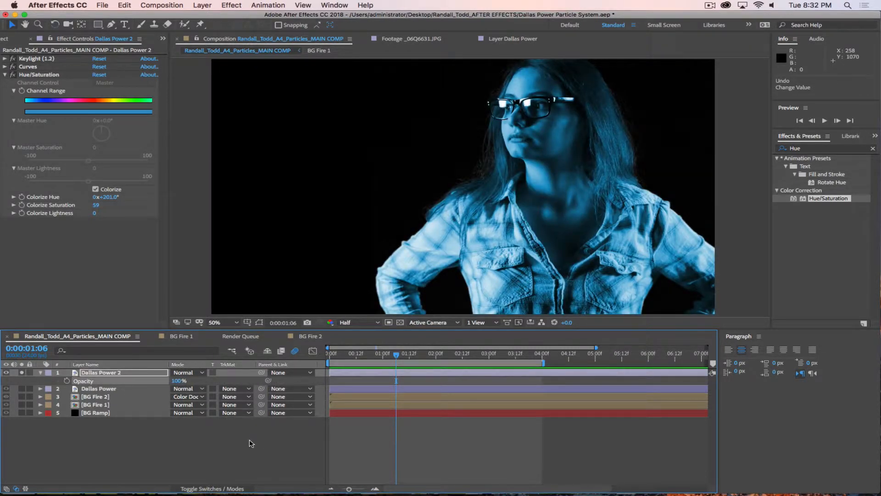
pyautogui.click(22, 373)
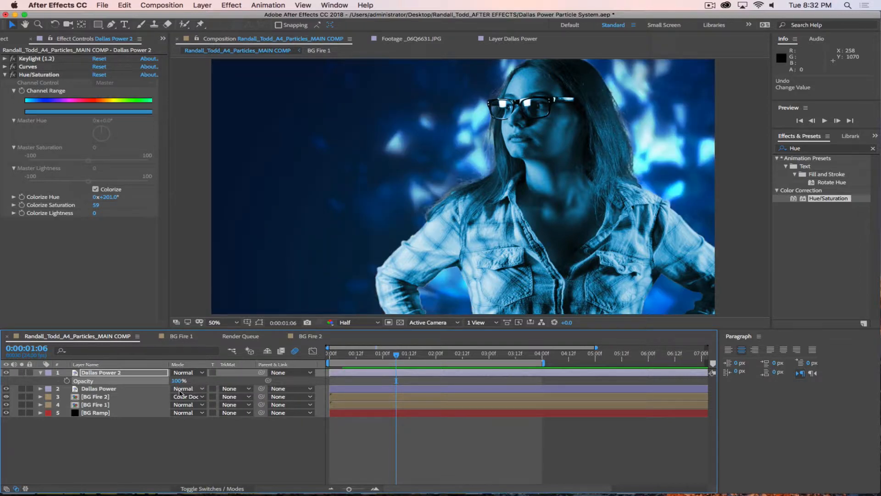
pyautogui.moveTo(178, 380); pyautogui.dragTo(149, 381)
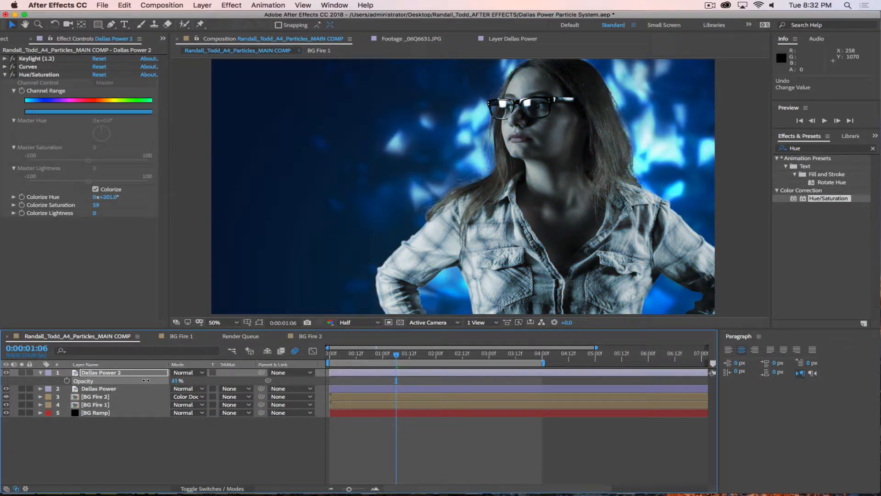
pyautogui.click(151, 441)
pyautogui.click(41, 372)
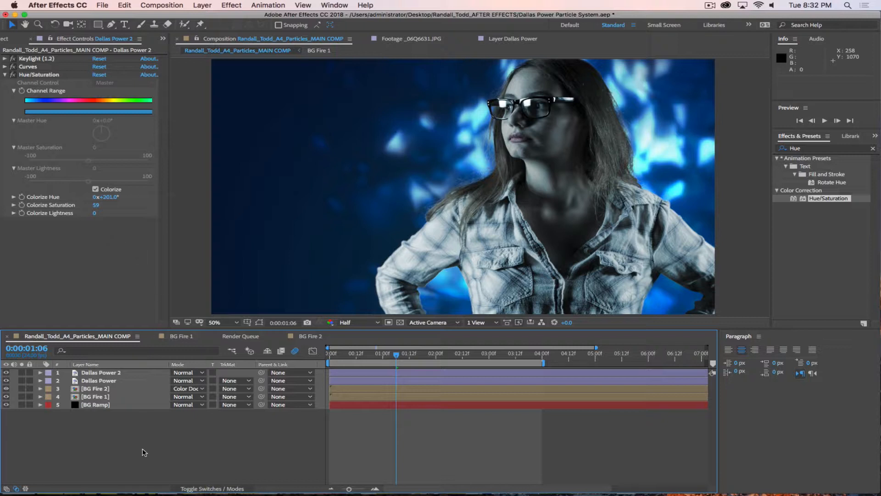
pyautogui.moveTo(395, 355)
pyautogui.mouseDown()
pyautogui.moveTo(430, 356)
pyautogui.moveTo(375, 358)
pyautogui.moveTo(462, 356)
pyautogui.moveTo(409, 355)
pyautogui.mouseUp()
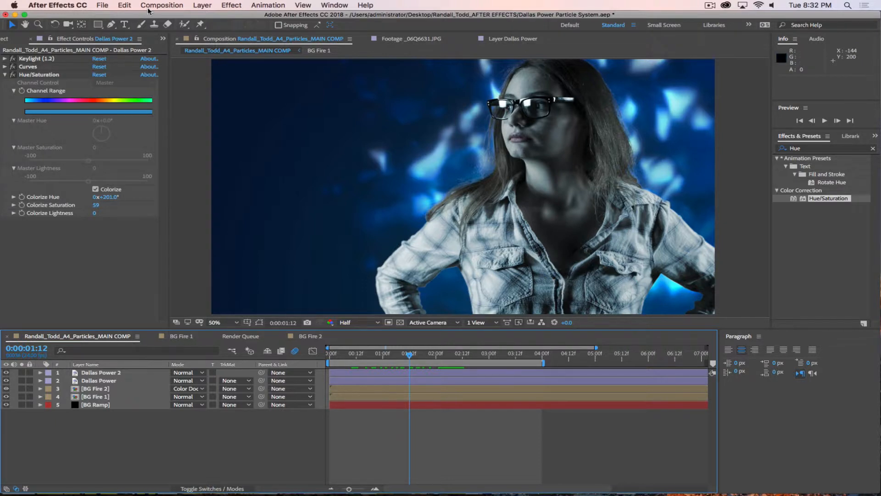
# Step: Create the FG Fire Effects composition from the Film (4K) preset at 3112×4096 px
pyautogui.click(162, 5)
pyautogui.click(156, 18)
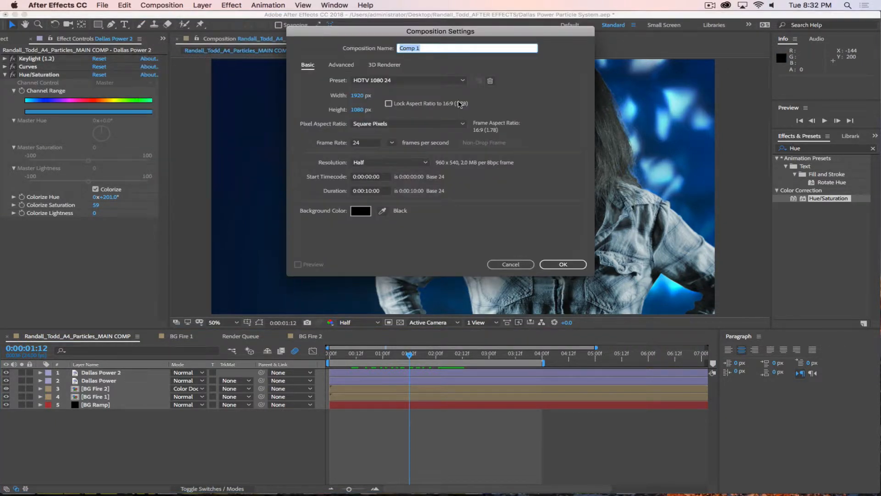
pyautogui.write('FG Fire Effects')
pyautogui.click(406, 81)
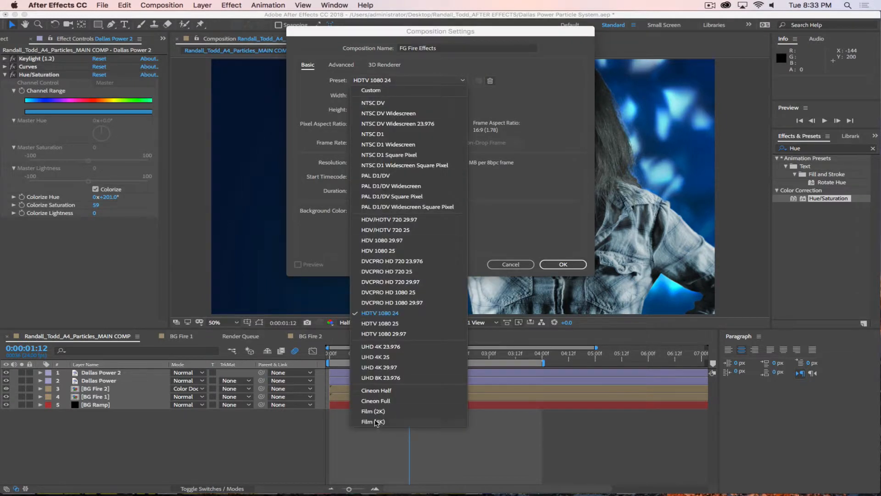
pyautogui.click(376, 422)
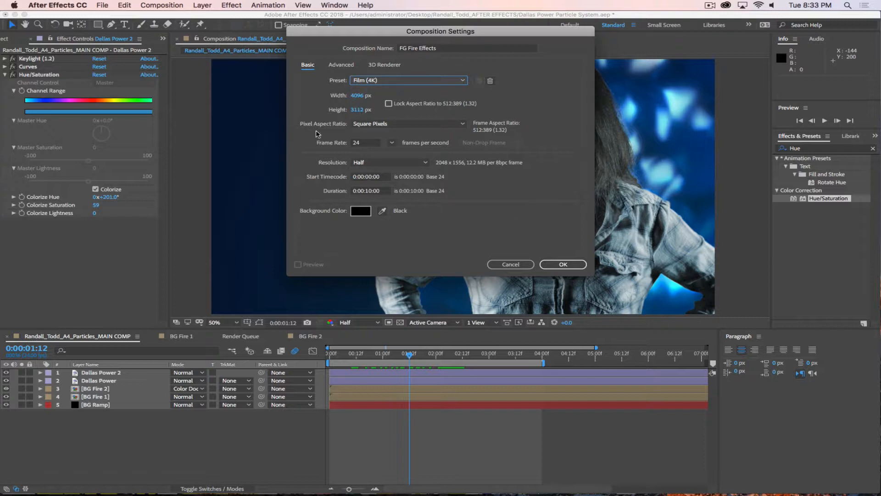
pyautogui.click(358, 96)
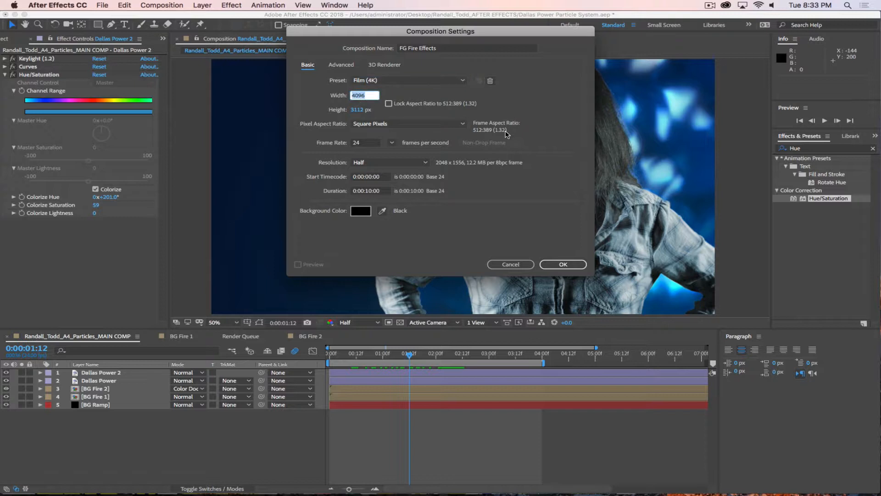
pyautogui.write('3112')
pyautogui.press('Tab')
pyautogui.write('4')
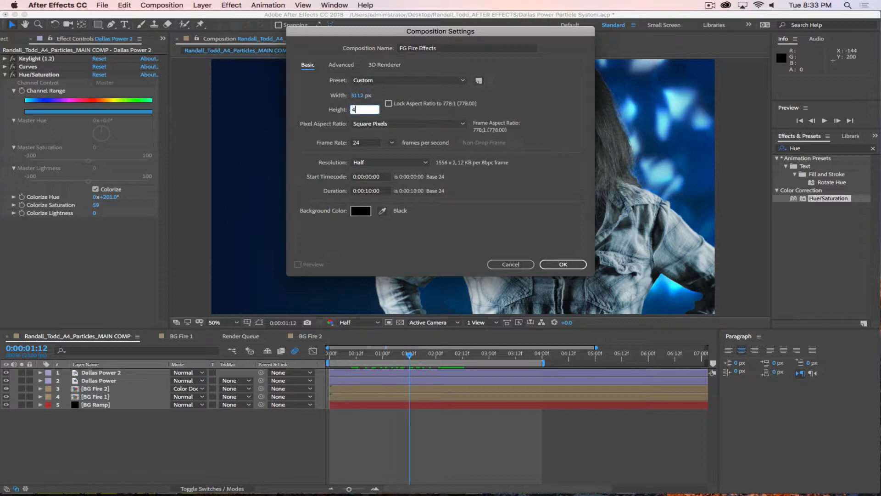
pyautogui.write('096')
pyautogui.click(552, 105)
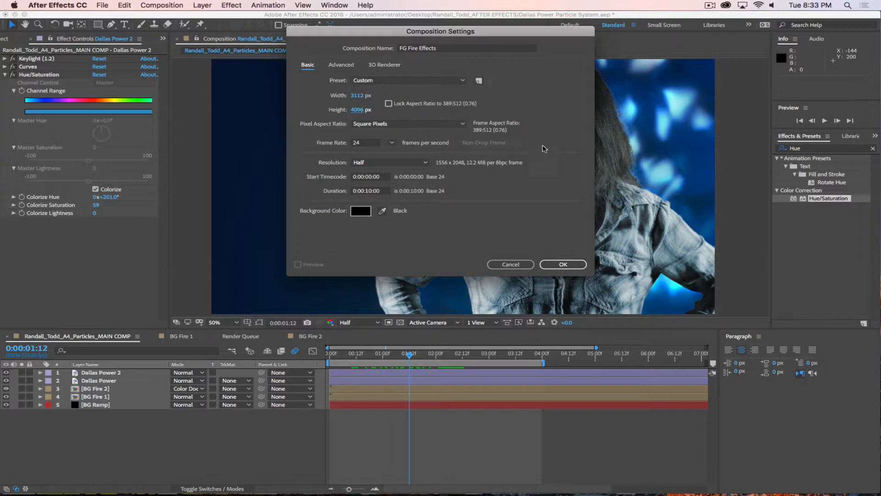
pyautogui.click(563, 265)
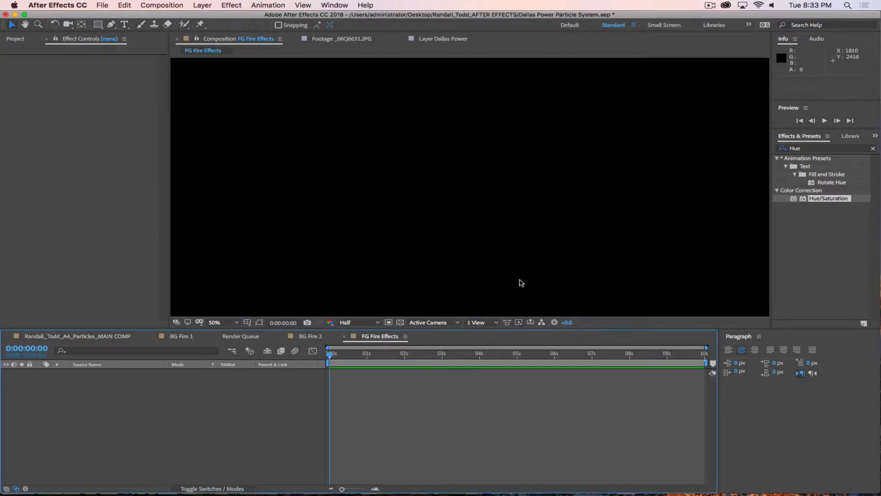
# Step: Fit the comp in the viewer and add a bright blue solid named Particles
pyautogui.click(231, 323)
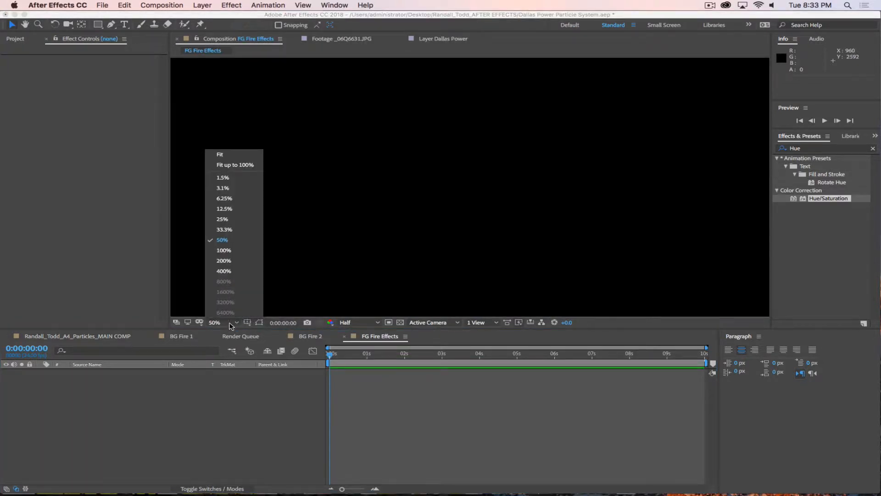
pyautogui.click(222, 156)
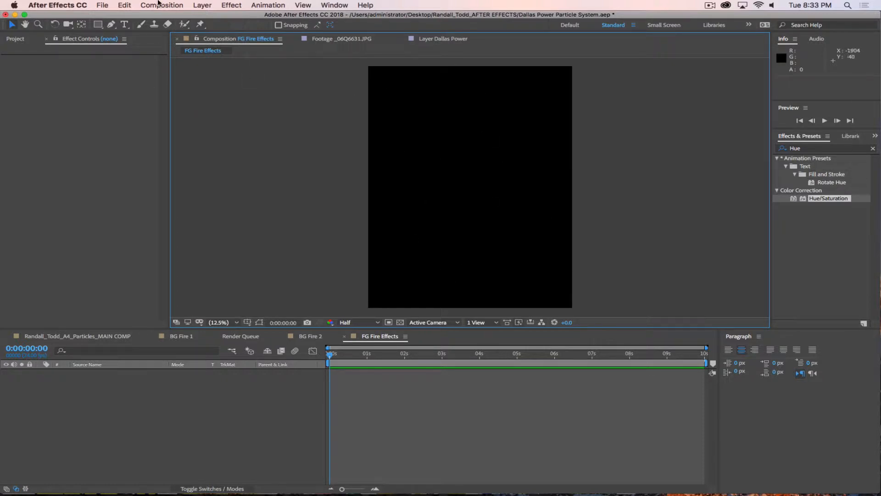
pyautogui.click(202, 5)
pyautogui.moveTo(202, 15)
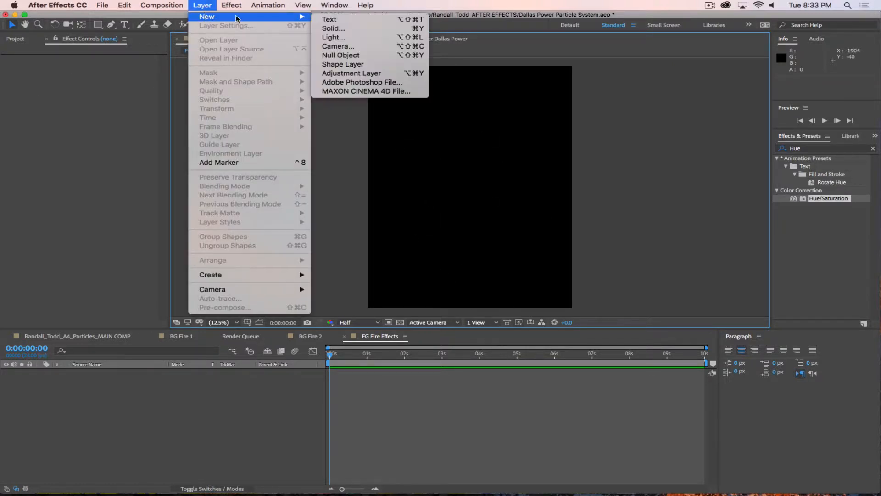
pyautogui.click(330, 27)
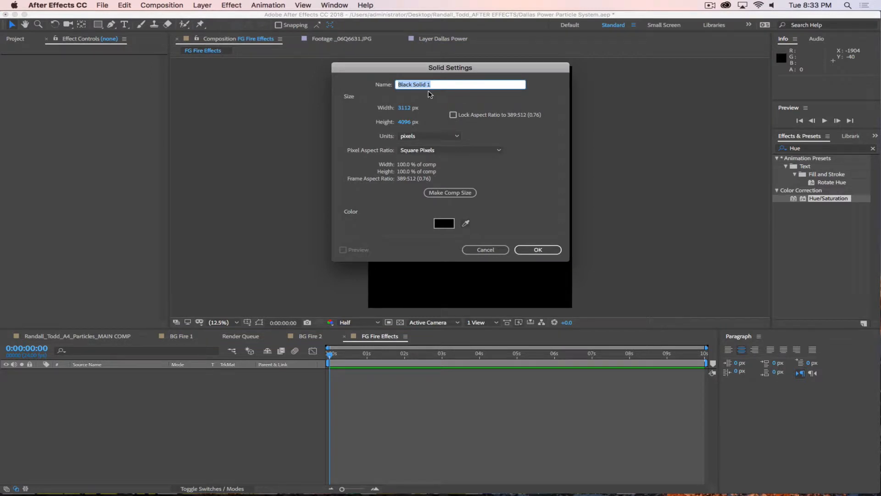
pyautogui.write('Particles')
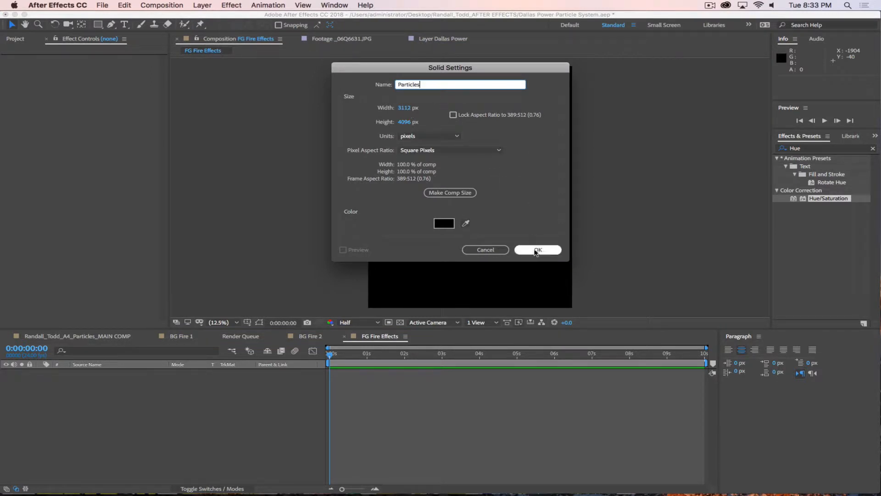
pyautogui.click(444, 223)
pyautogui.moveTo(486, 307); pyautogui.dragTo(488, 315)
pyautogui.click(464, 278)
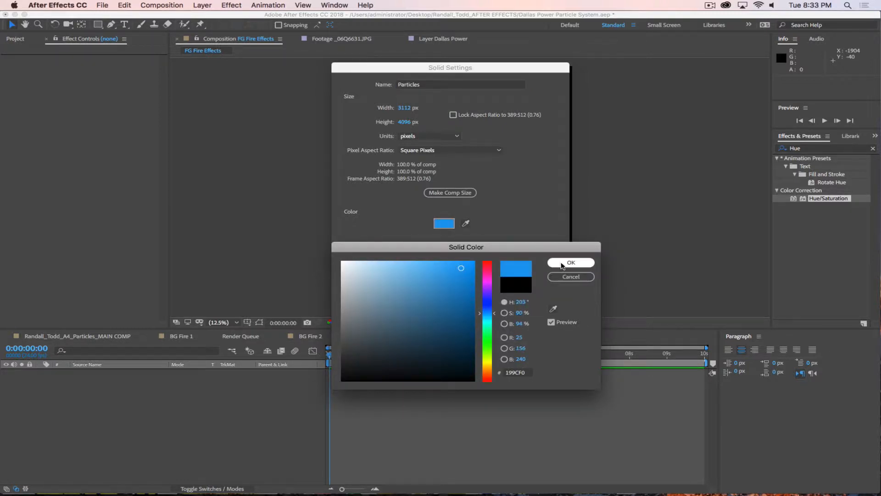
pyautogui.click(569, 262)
pyautogui.click(537, 249)
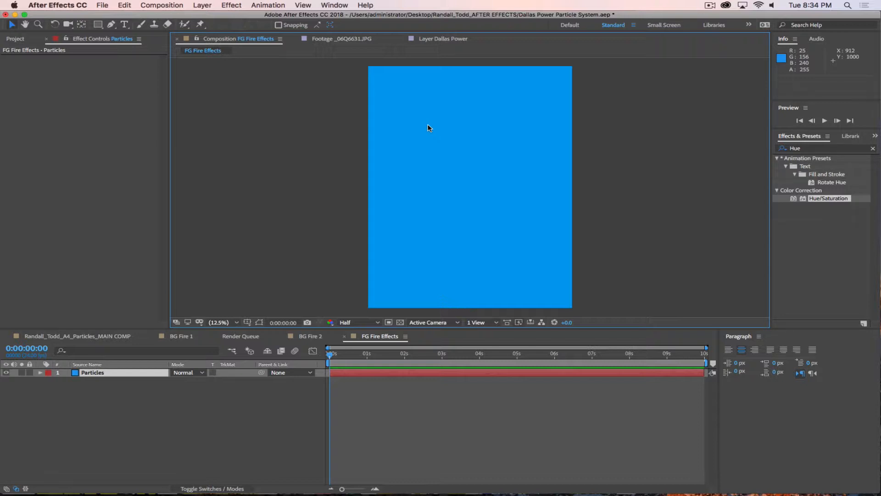
# Step: Search Effects & Presets for 'Particle'
pyautogui.click(778, 147)
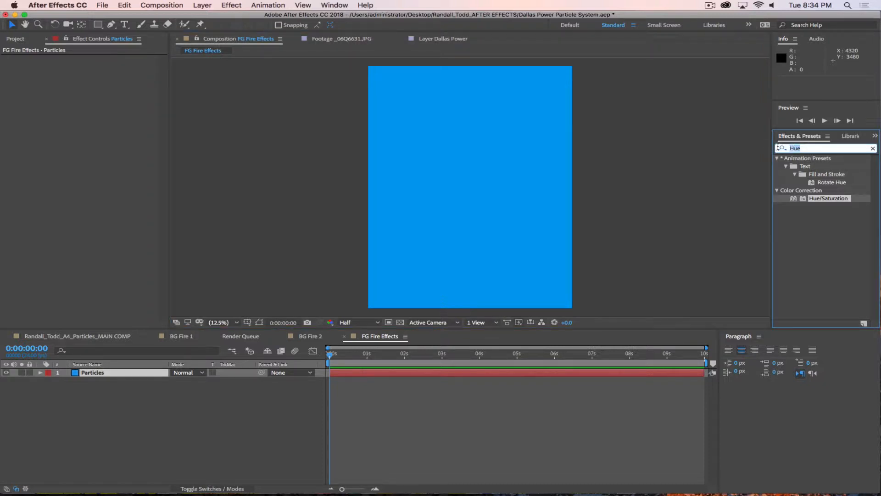
pyautogui.write('Particle')
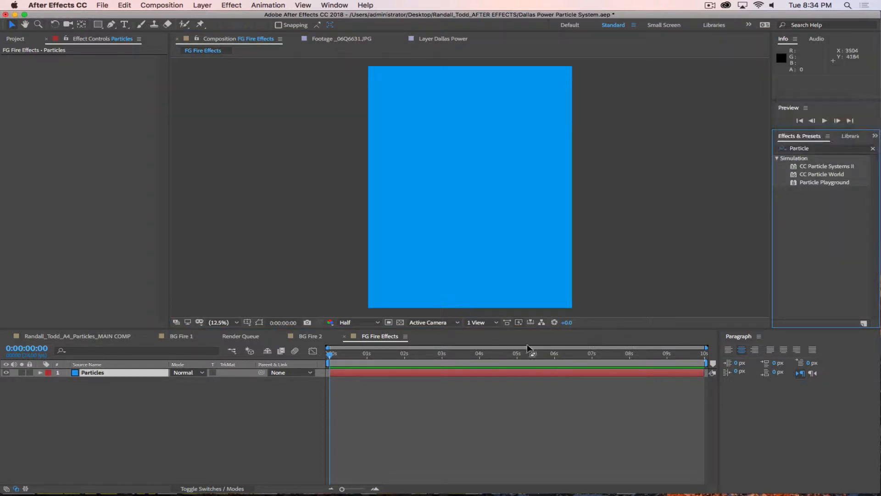
pyautogui.click(222, 406)
# Step: Copy BG Fire 2's Particle 1 layer, with CC Particle World and Fast Box Blur, into FG Fire Effects above Particles
pyautogui.click(310, 336)
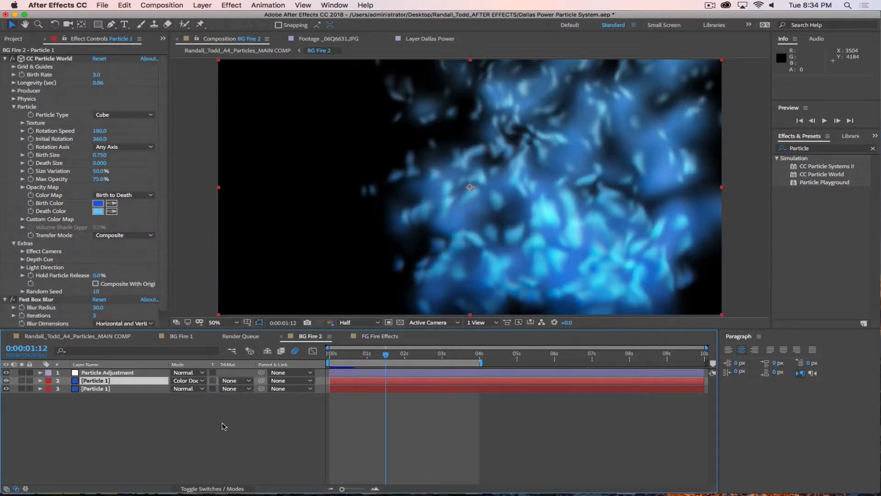
pyautogui.click(119, 390)
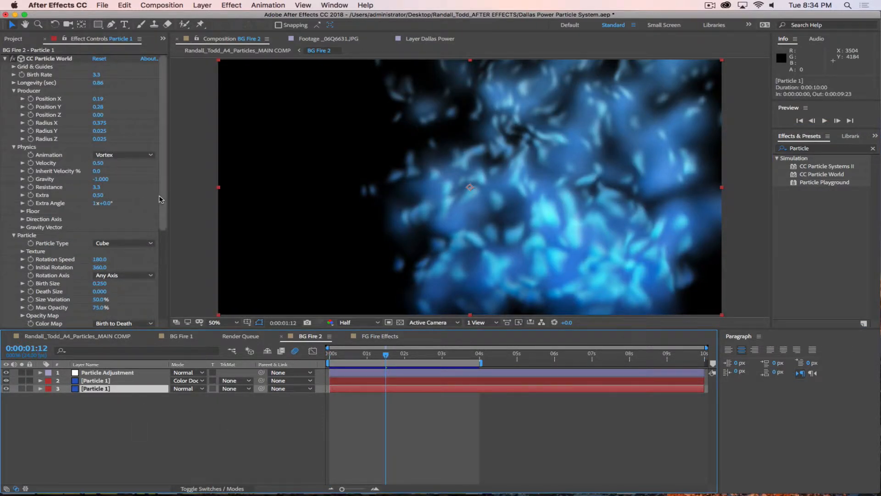
pyautogui.click(6, 58)
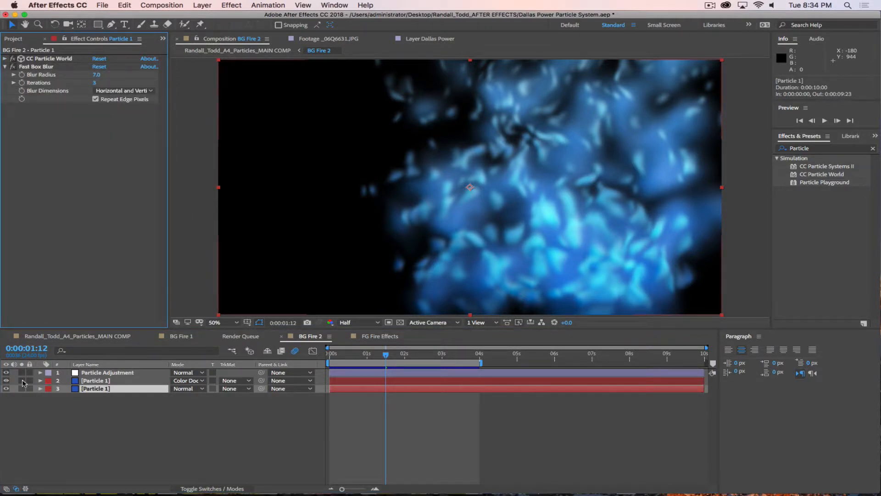
pyautogui.click(6, 381)
pyautogui.click(6, 380)
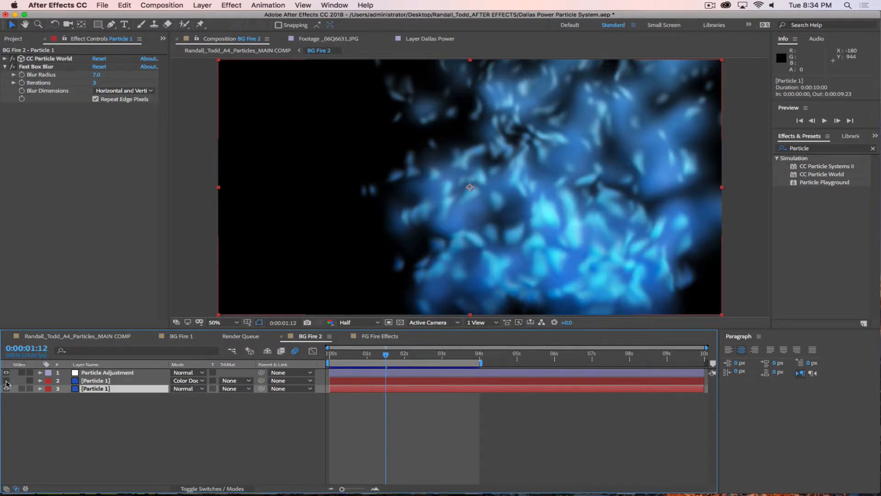
pyautogui.click(6, 381)
pyautogui.click(6, 381)
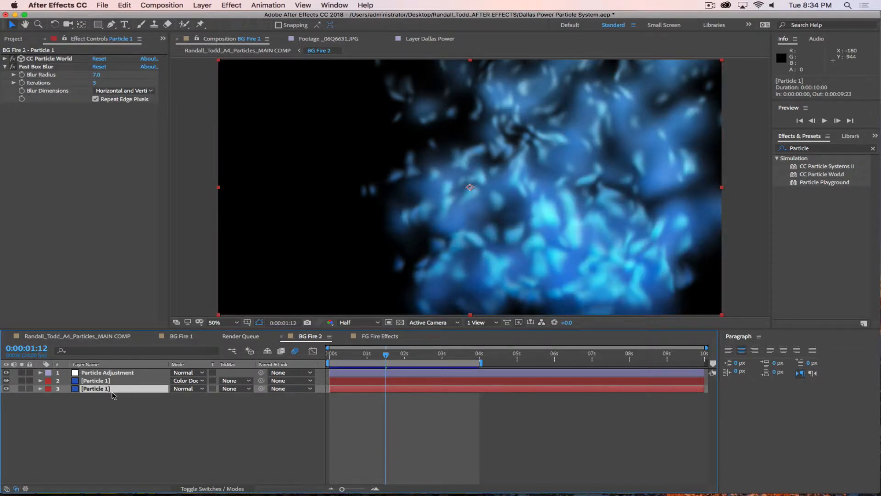
pyautogui.press('super+c')
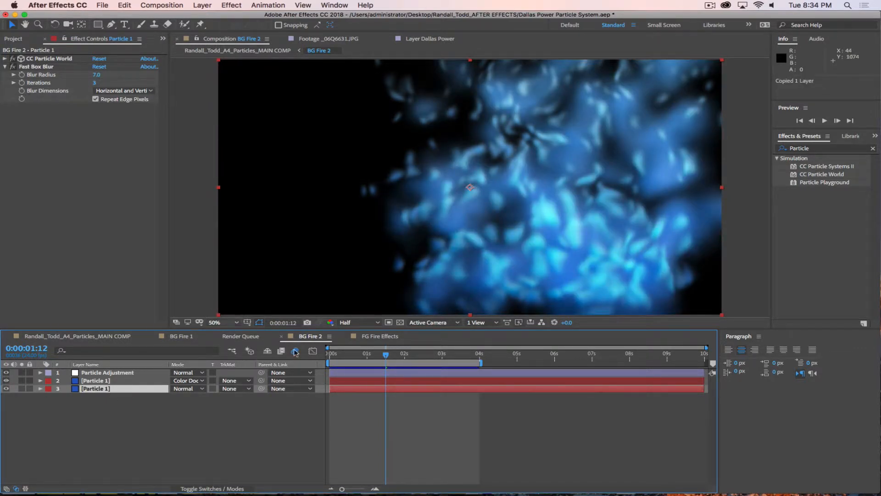
pyautogui.click(381, 337)
pyautogui.press('super+v')
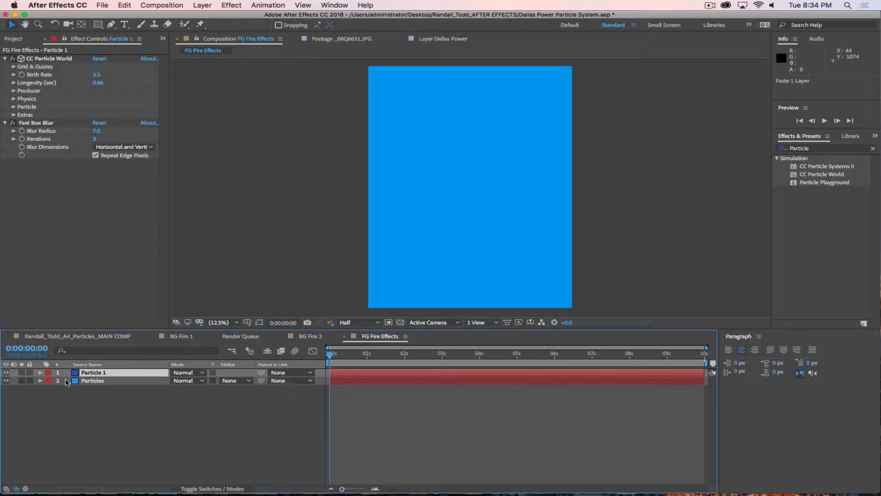
# Step: Delete the Particles solid and widen the emitter Radius X on Particle 1
pyautogui.click(88, 382)
pyautogui.press('Delete')
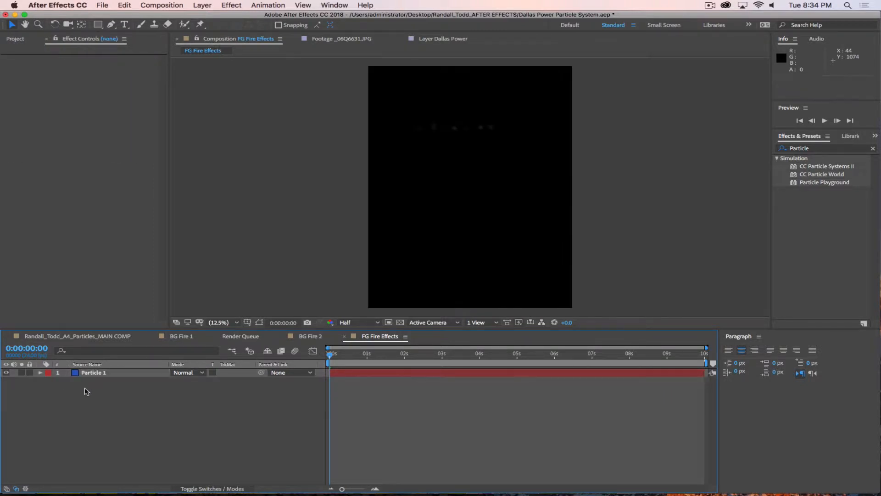
pyautogui.moveTo(330, 354); pyautogui.dragTo(408, 359)
pyautogui.click(105, 380)
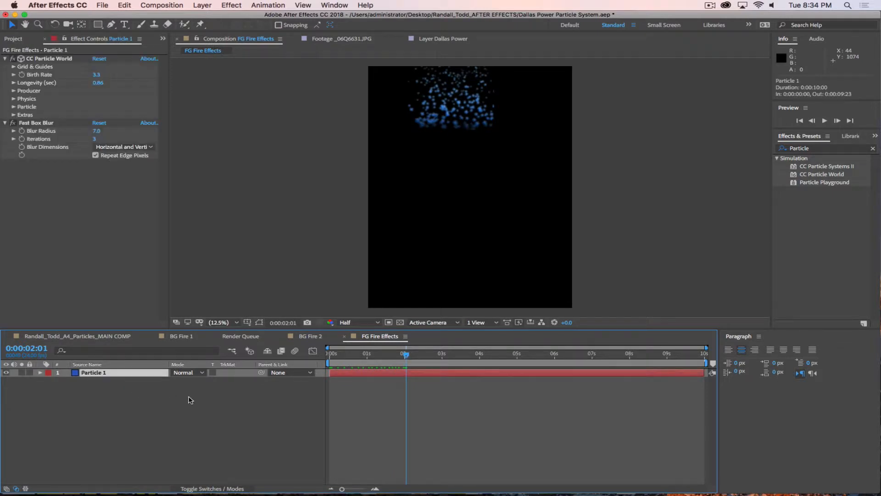
pyautogui.click(13, 91)
pyautogui.moveTo(100, 123); pyautogui.dragTo(105, 125)
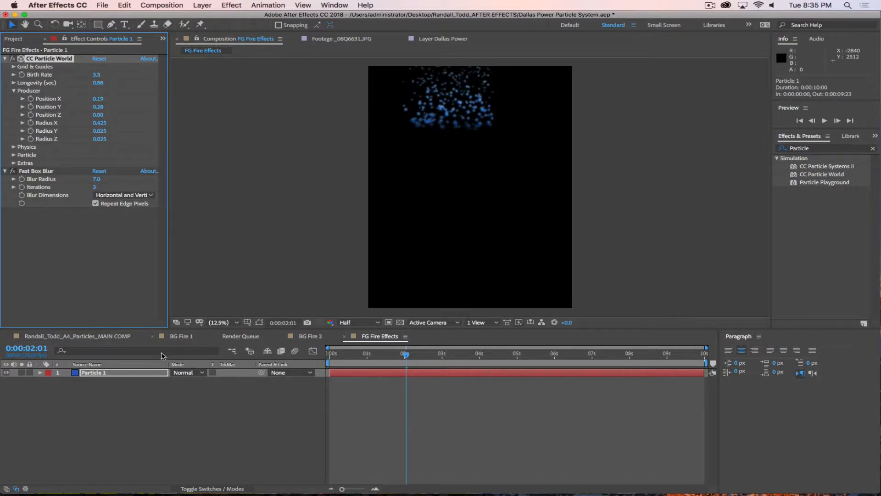
# Step: Create a comp-sized Particle 2 solid from Particle 1's Solid Settings
pyautogui.click(121, 373)
pyautogui.click(202, 5)
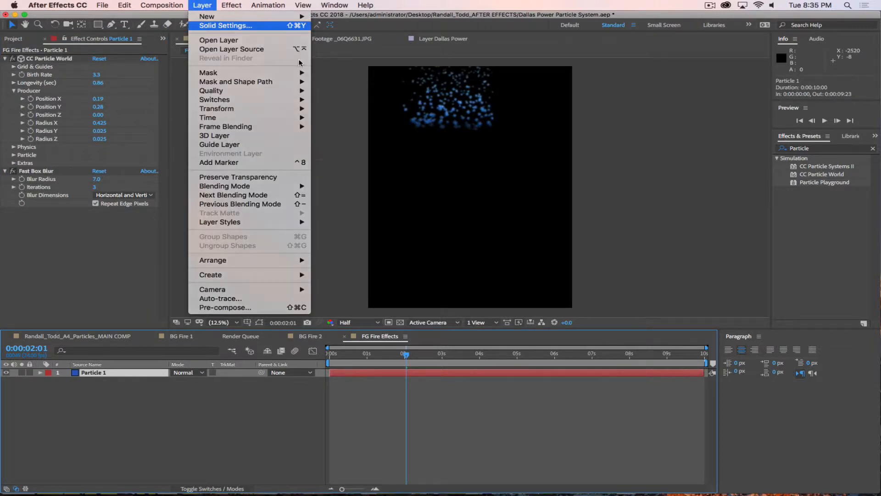
pyautogui.click(224, 25)
pyautogui.click(161, 213)
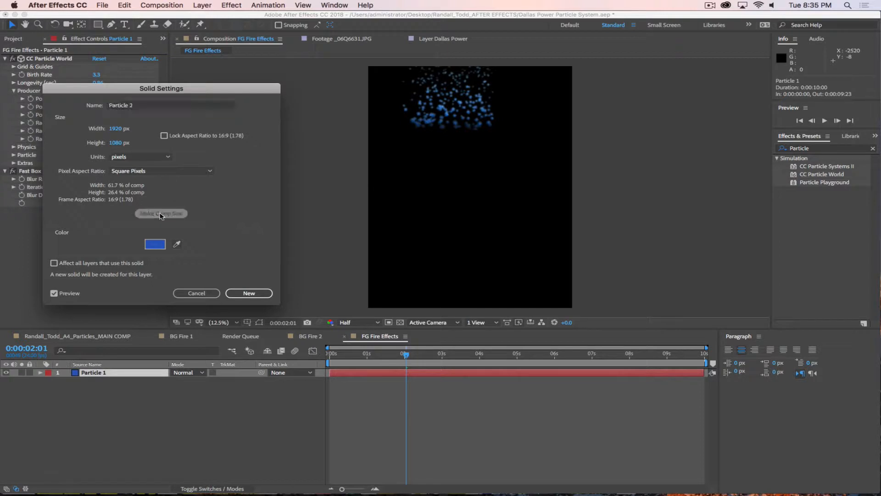
pyautogui.press('Return')
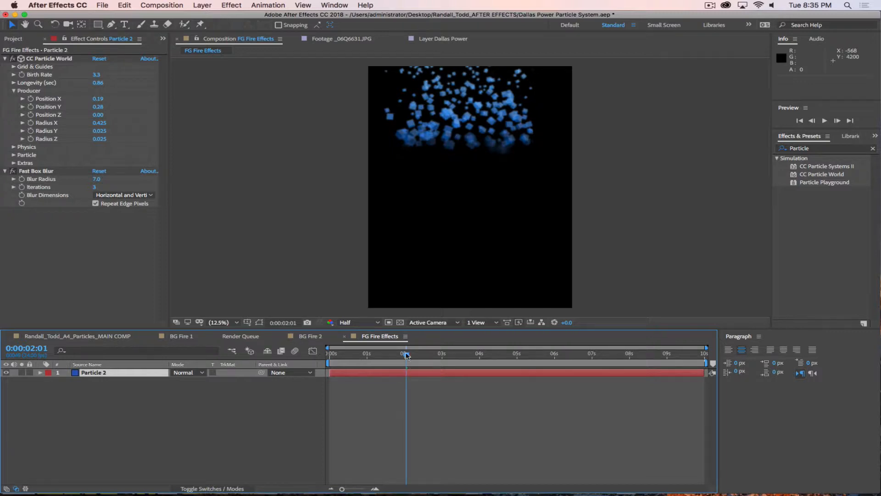
# Step: Go back to about 0:00:01:07 and try moving the particle cluster lower, then undo it
pyautogui.moveTo(406, 355); pyautogui.dragTo(378, 354)
pyautogui.click(465, 119)
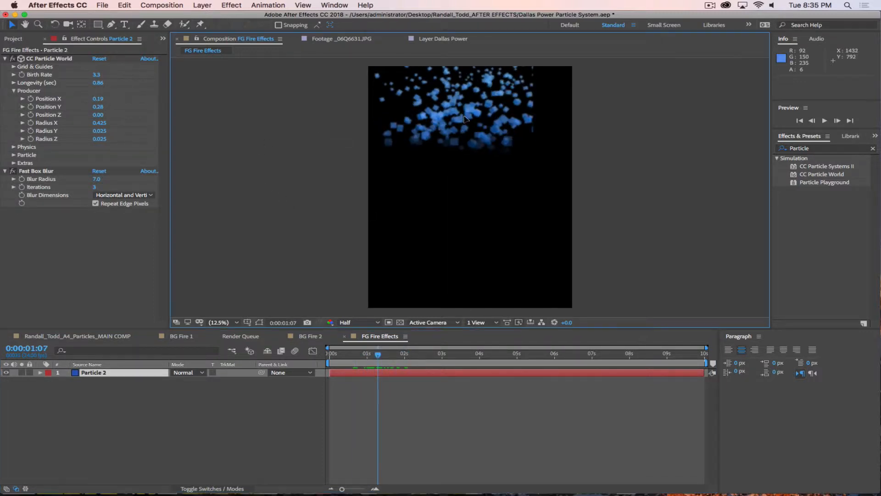
pyautogui.moveTo(464, 119); pyautogui.dragTo(477, 212)
pyautogui.press('super+z')
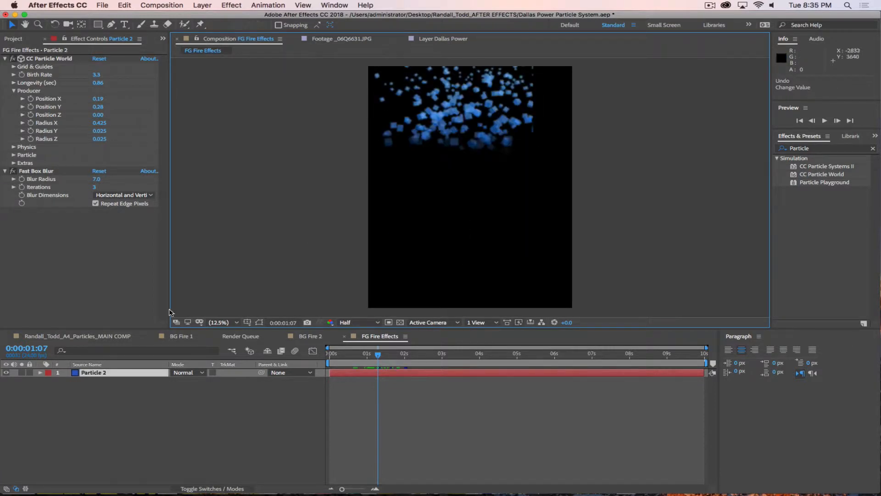
# Step: Turn on the transparency checkerboard, disable CC Particle World, and delete the Particle 2 layer
pyautogui.click(399, 323)
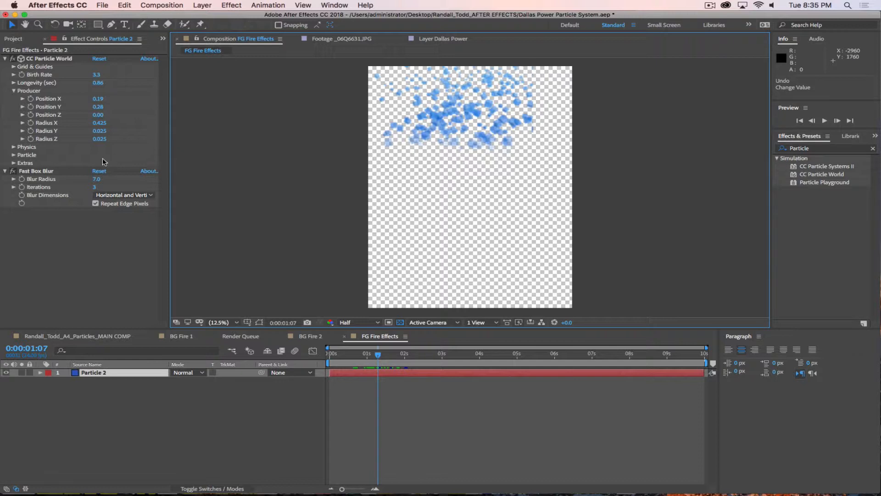
pyautogui.click(12, 59)
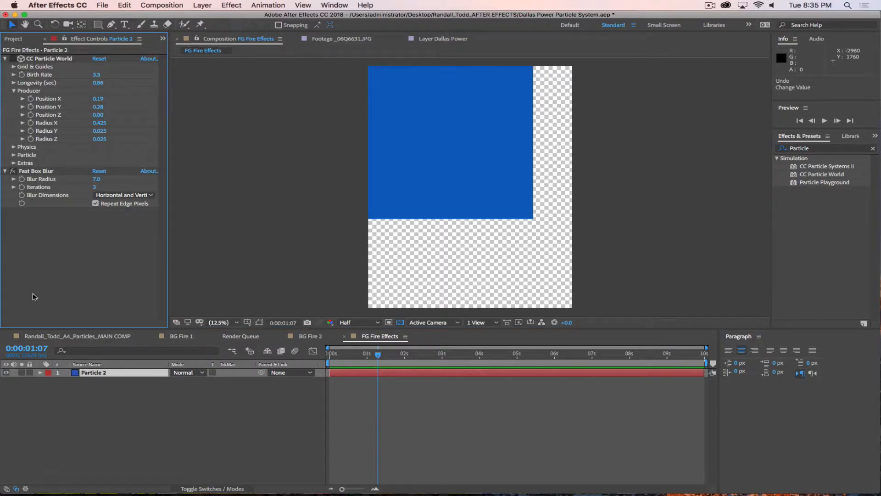
pyautogui.click(260, 422)
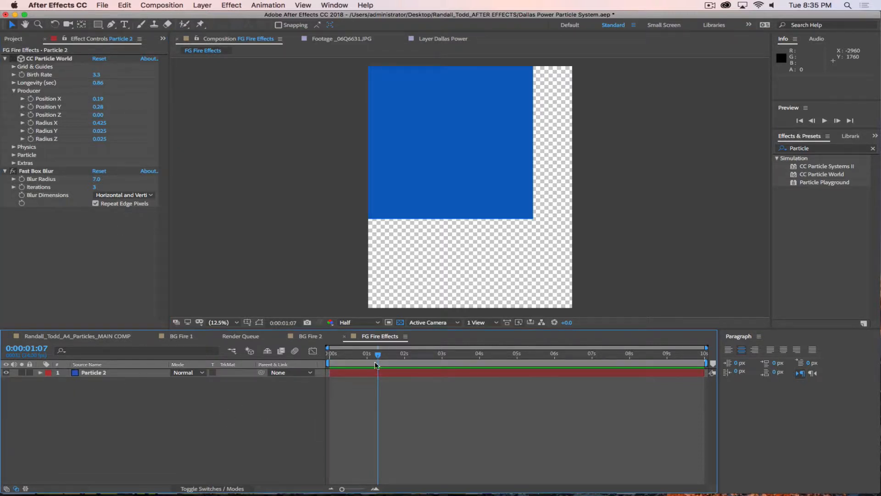
pyautogui.click(153, 374)
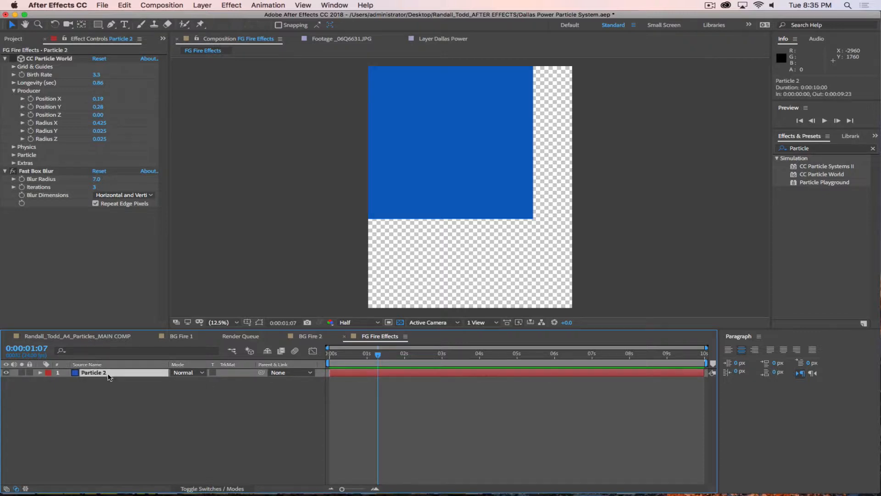
pyautogui.press('Delete')
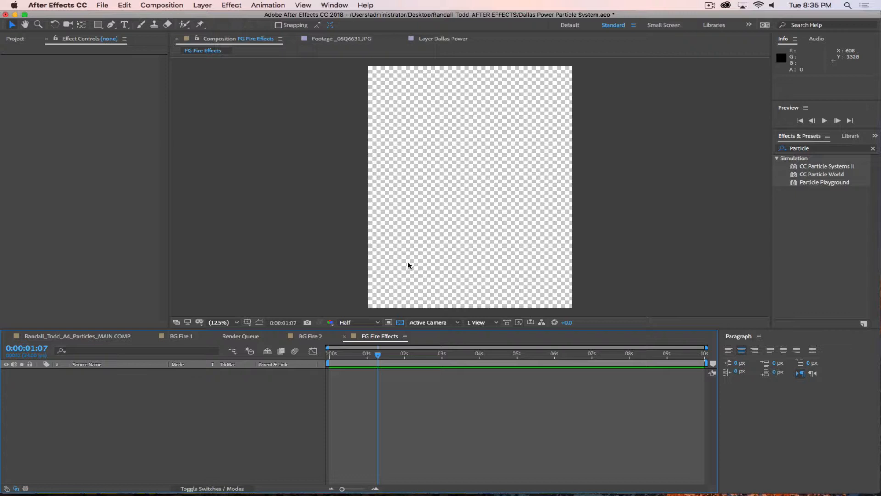
# Step: Show the Project panel, look at MAIN COMP, then return to FG Fire Effects and open the Layer menu
pyautogui.click(15, 38)
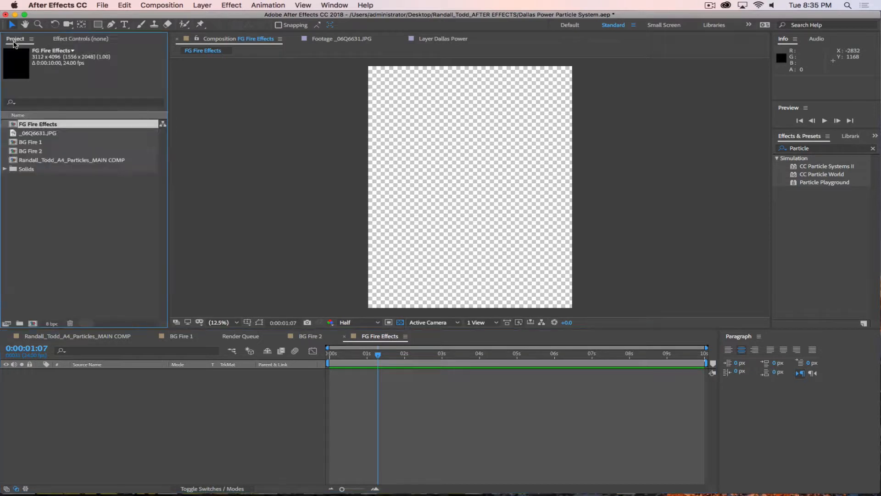
pyautogui.click(75, 339)
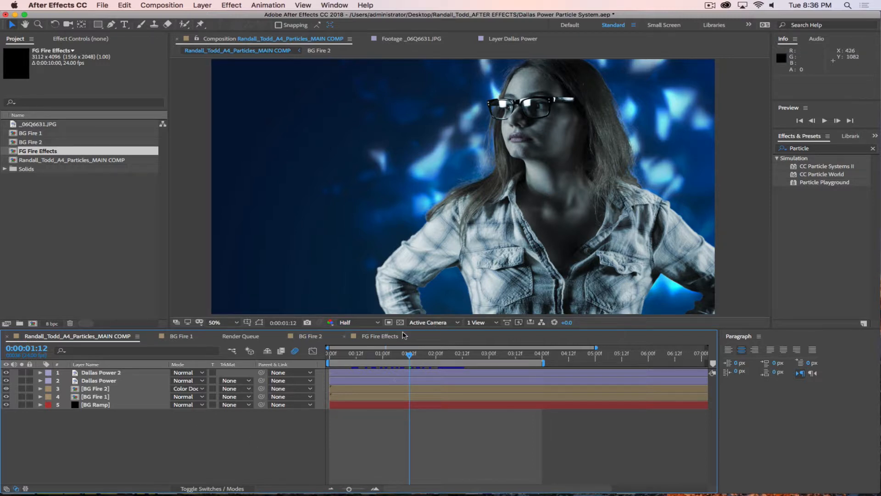
pyautogui.click(374, 338)
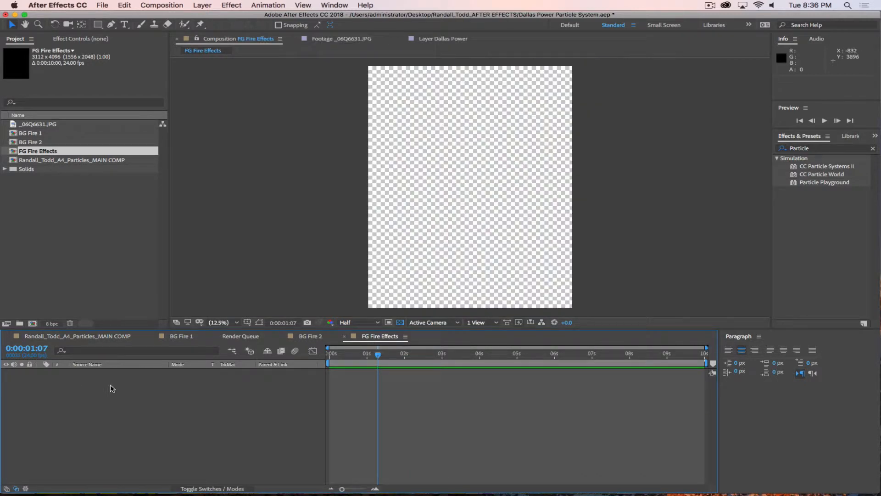
pyautogui.click(207, 5)
# Step: Create a royal blue solid named Particles and apply CC Particle World to it
pyautogui.moveTo(210, 18)
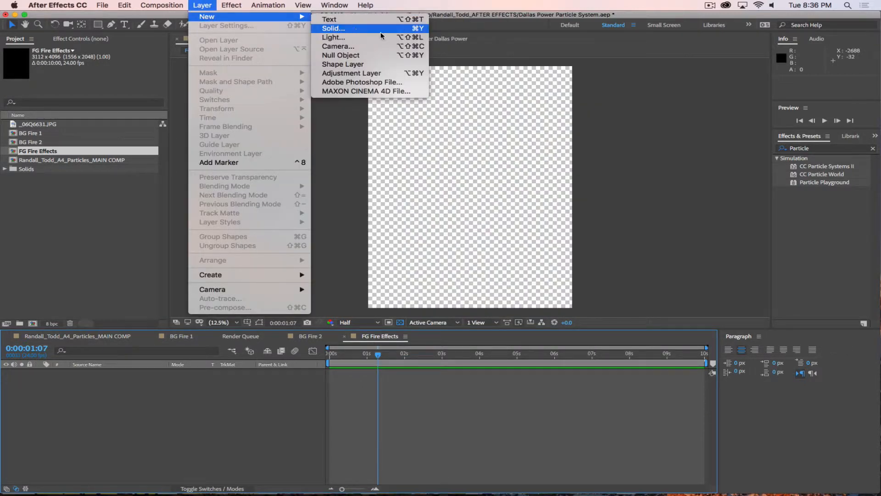
pyautogui.click(381, 29)
pyautogui.click(443, 223)
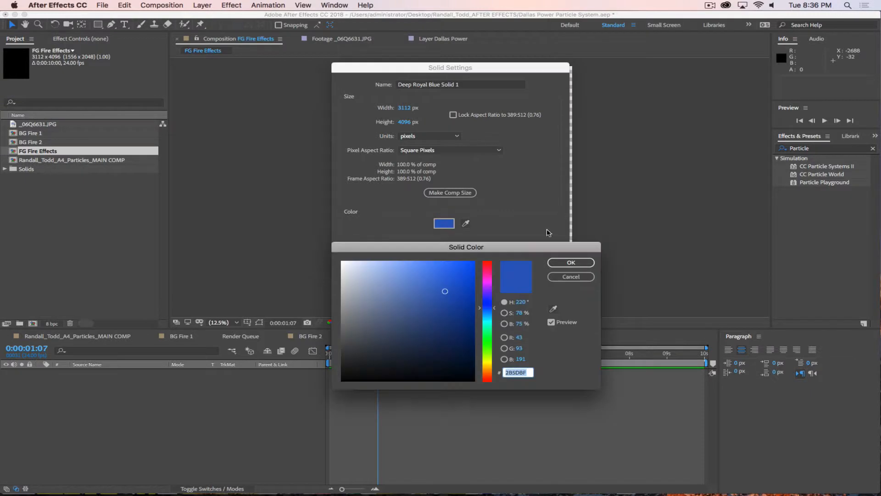
pyautogui.moveTo(454, 285); pyautogui.dragTo(449, 269)
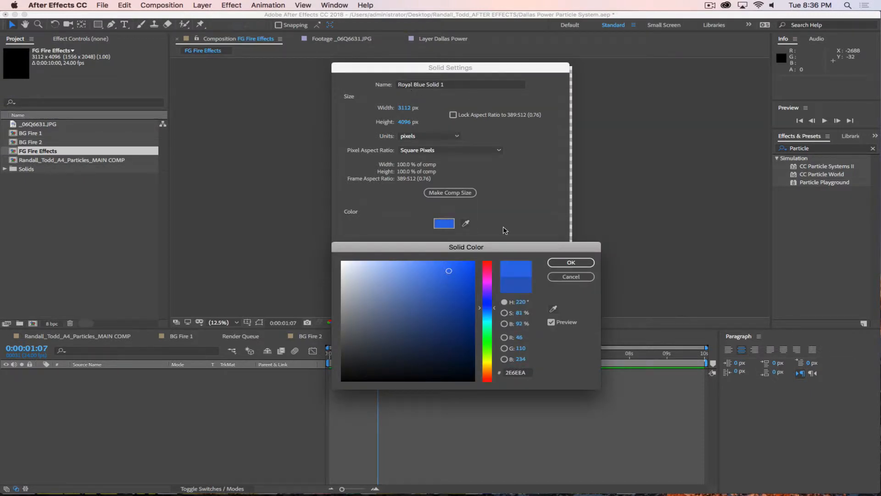
pyautogui.click(571, 263)
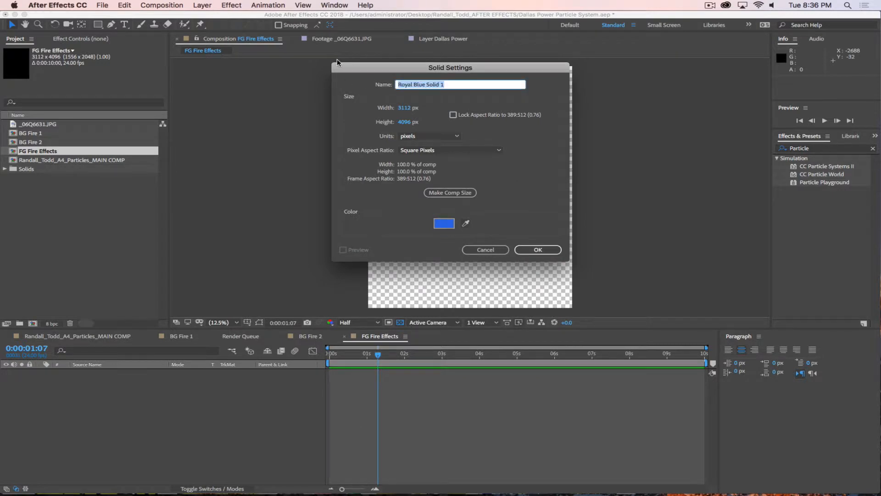
pyautogui.write('Particles')
pyautogui.click(538, 250)
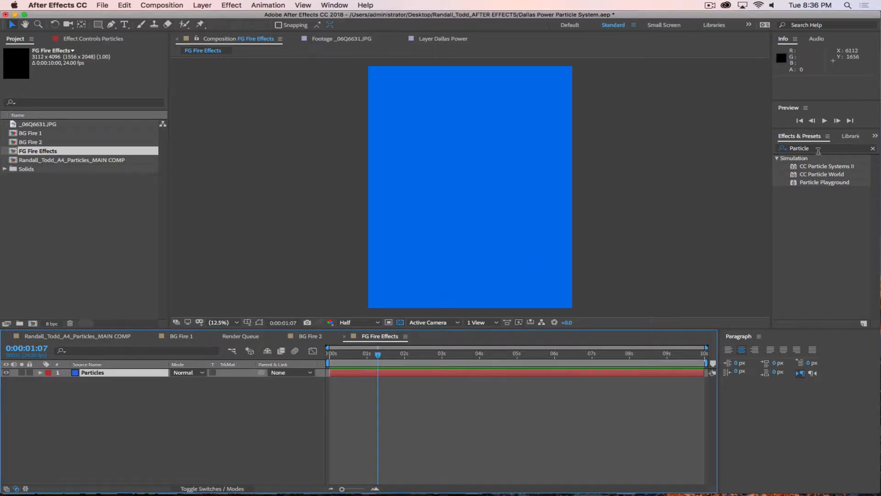
pyautogui.moveTo(814, 174); pyautogui.dragTo(550, 202)
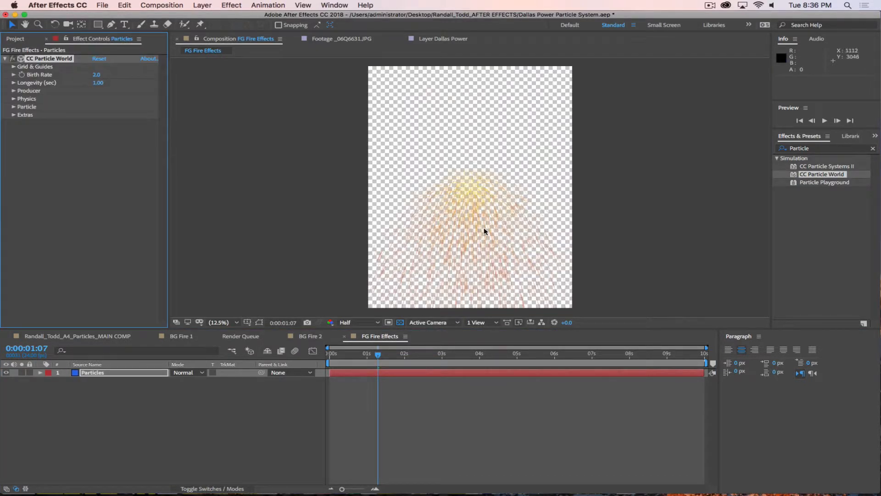
# Step: Turn off the transparency grid and set Particle Type to TriPolygon
pyautogui.click(400, 322)
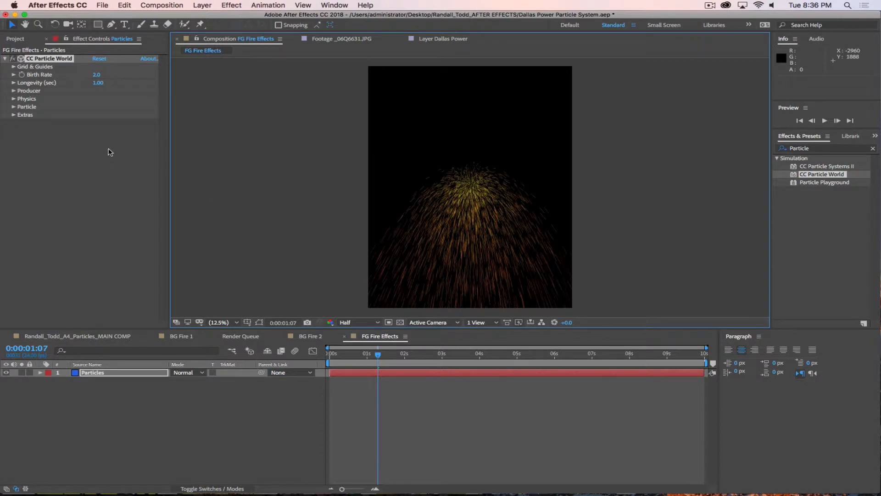
pyautogui.click(14, 107)
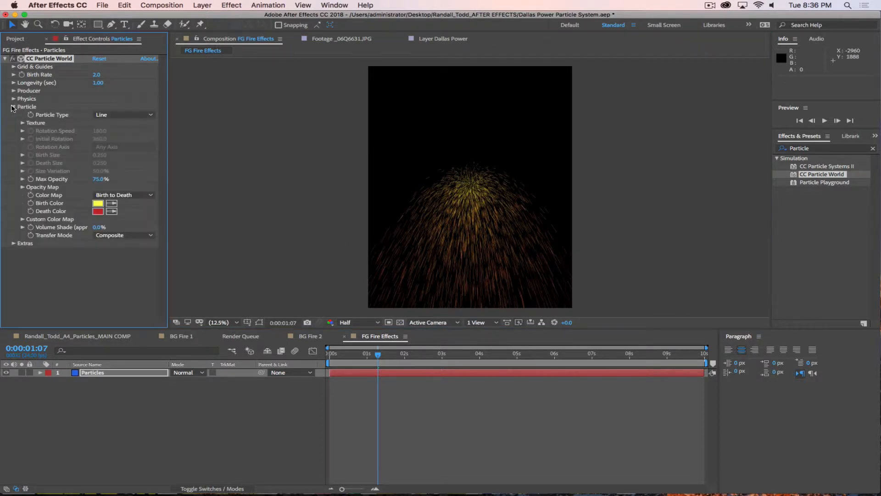
pyautogui.click(137, 115)
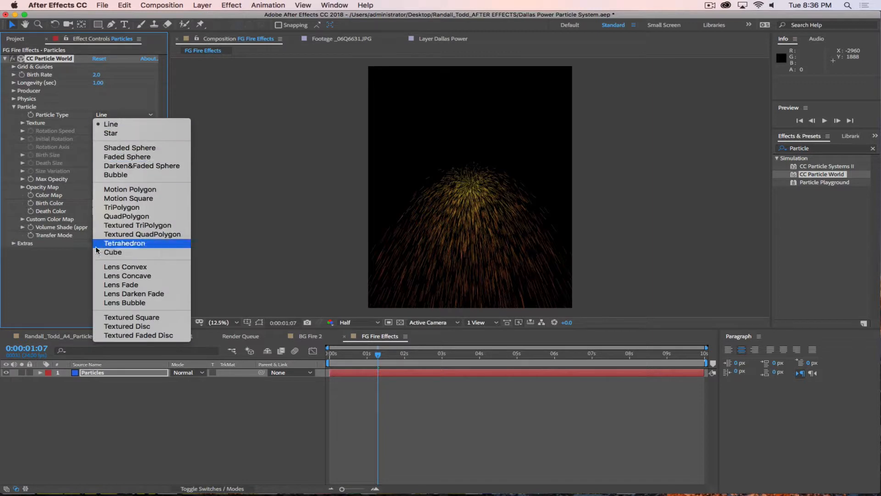
pyautogui.click(136, 208)
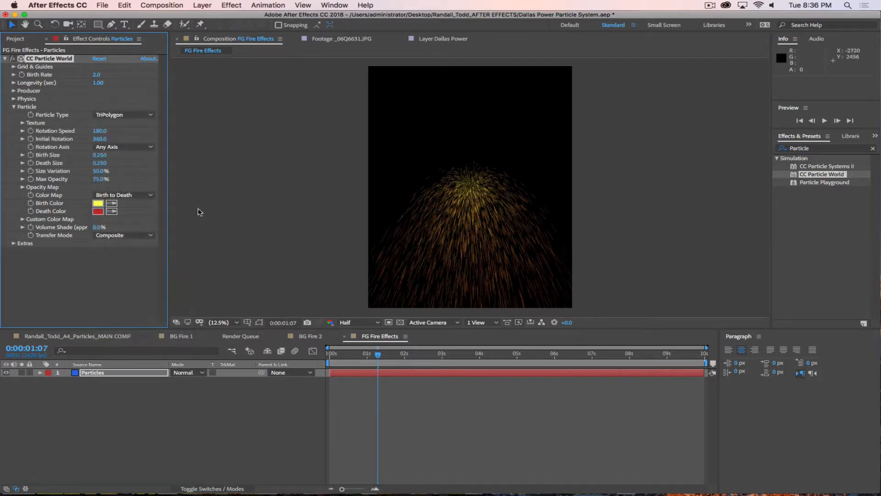
# Step: Set Birth Color to deep blue 3E64E8 and Death Color to light blue A9EBFF
pyautogui.click(97, 203)
pyautogui.click(490, 317)
pyautogui.moveTo(490, 317); pyautogui.dragTo(490, 309)
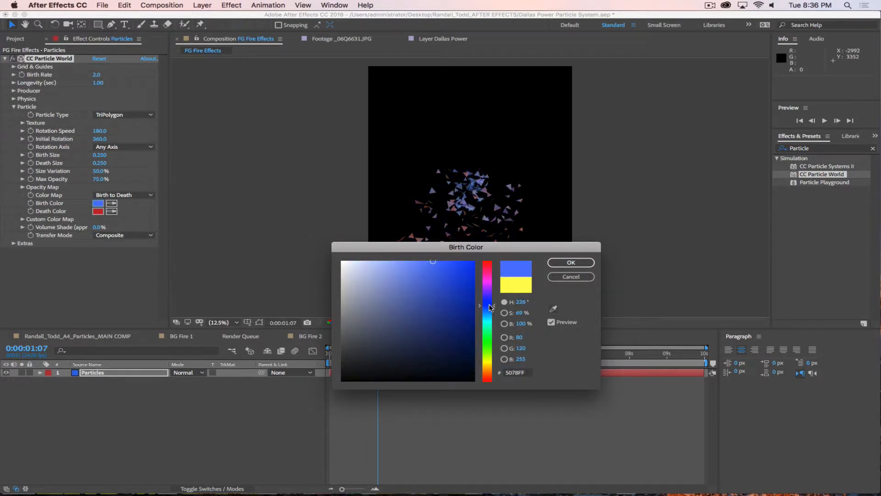
pyautogui.moveTo(441, 282); pyautogui.dragTo(439, 272)
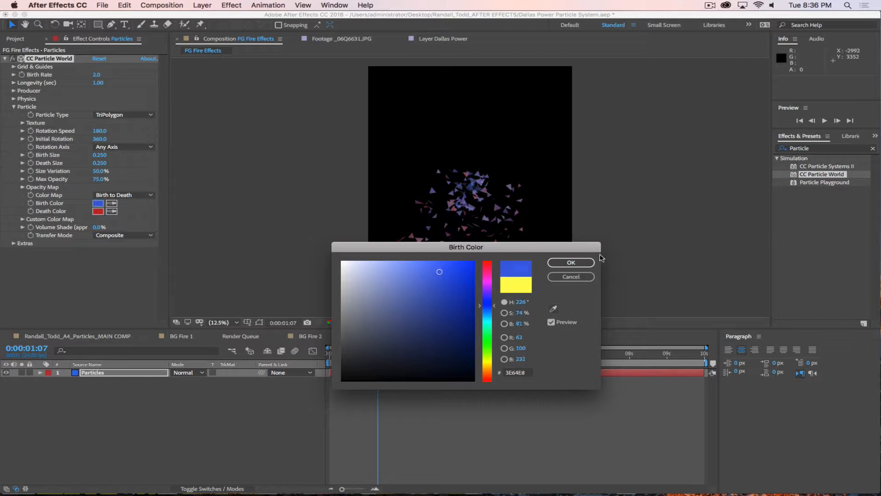
pyautogui.click(571, 262)
pyautogui.click(98, 212)
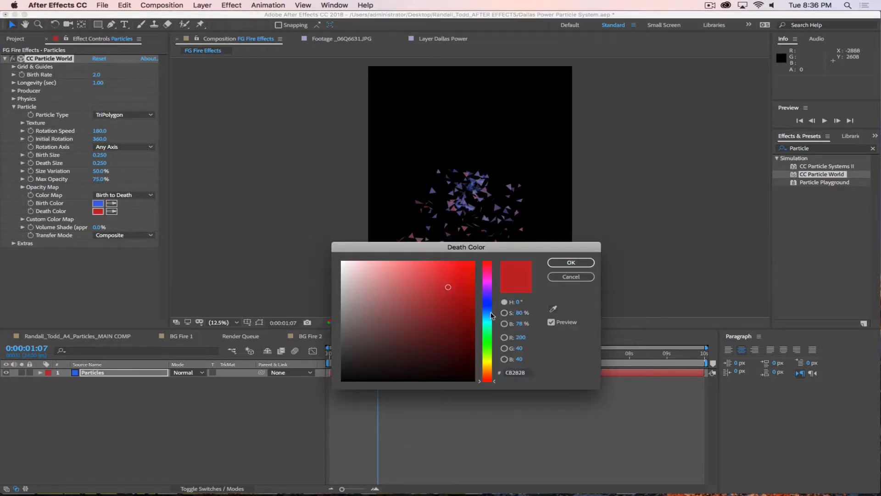
pyautogui.click(490, 316)
pyautogui.moveTo(422, 269); pyautogui.dragTo(386, 260)
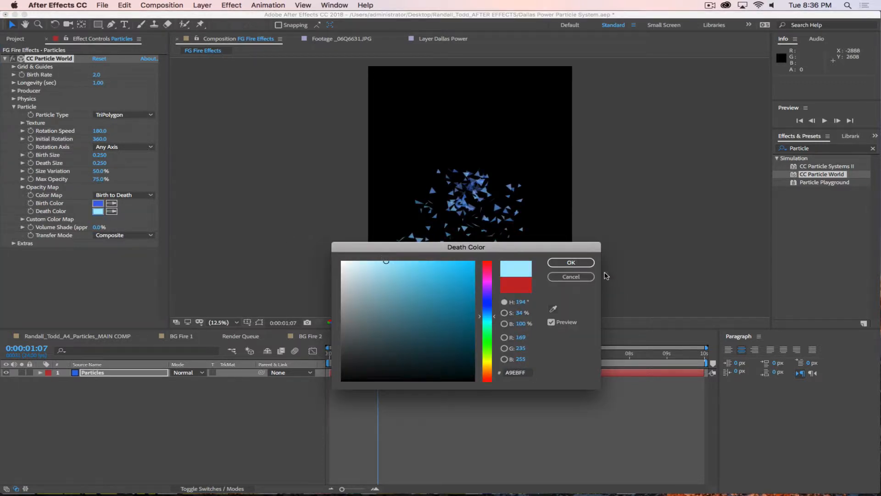
pyautogui.click(571, 263)
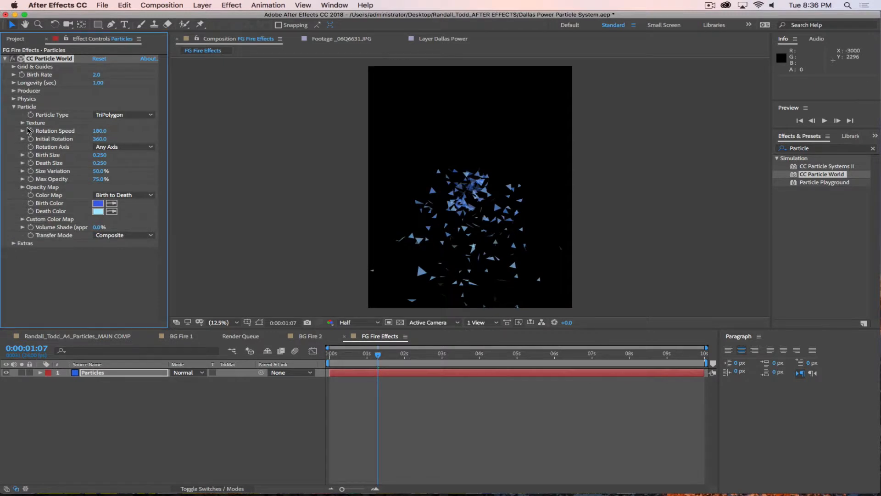
# Step: In Physics, set Gravity to -1 and raise Resistance to 4.5
pyautogui.click(14, 99)
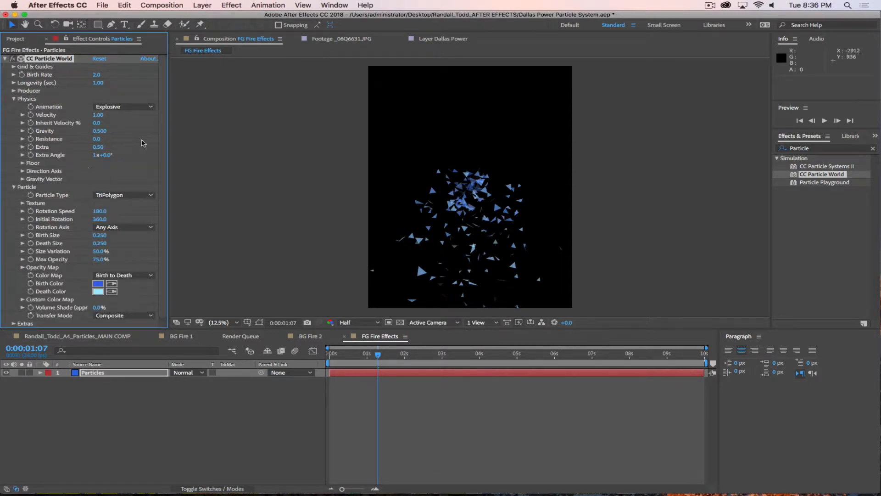
pyautogui.click(99, 131)
pyautogui.write('-1')
pyautogui.press('Return')
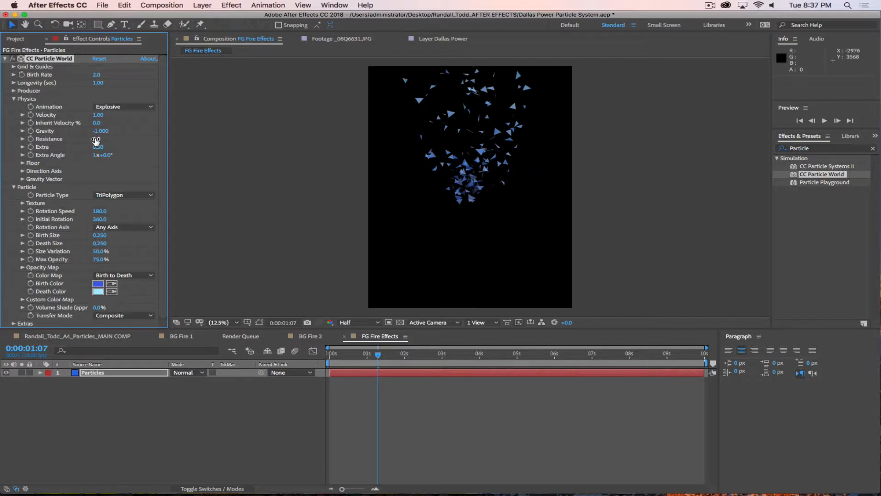
pyautogui.moveTo(96, 139); pyautogui.dragTo(118, 138)
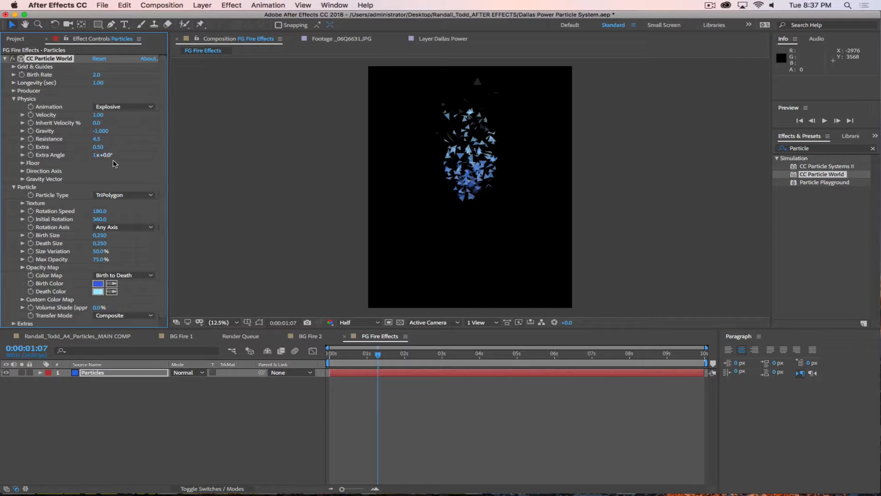
# Step: Lower the emitter to Position Y 0.47 and preview the particles from the start
pyautogui.click(14, 91)
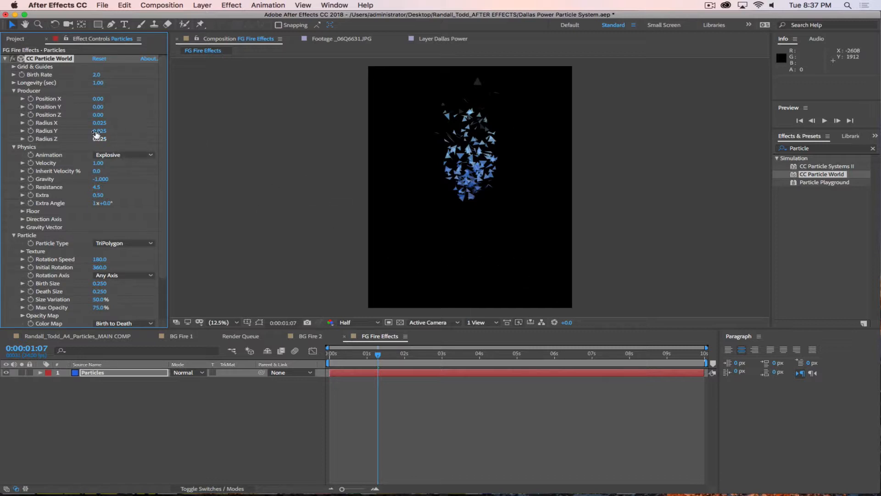
pyautogui.moveTo(97, 107); pyautogui.dragTo(121, 106)
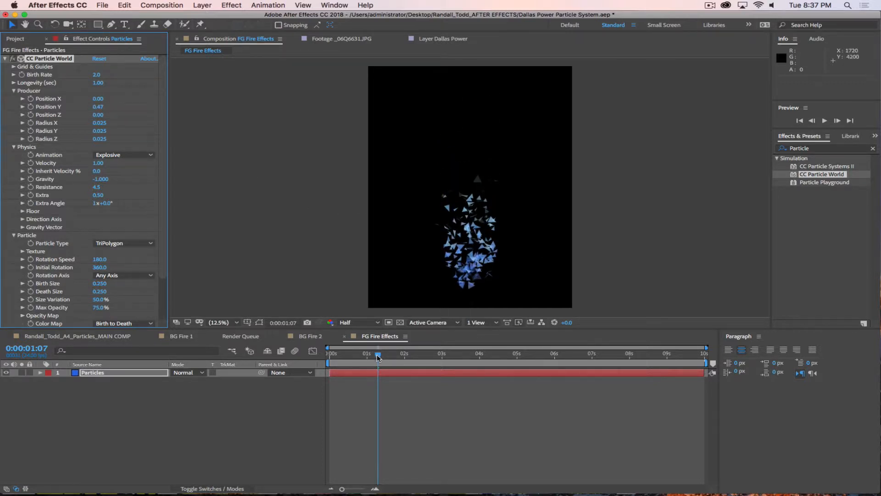
pyautogui.moveTo(377, 355); pyautogui.dragTo(303, 354)
pyautogui.press('space')
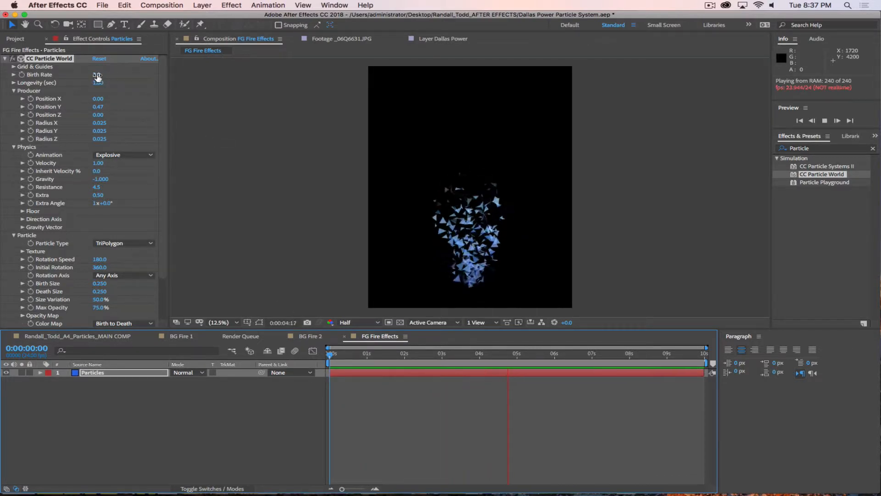
# Step: Tweak the Birth Rate and lengthen Longevity to 1.36
pyautogui.moveTo(97, 75); pyautogui.dragTo(106, 78)
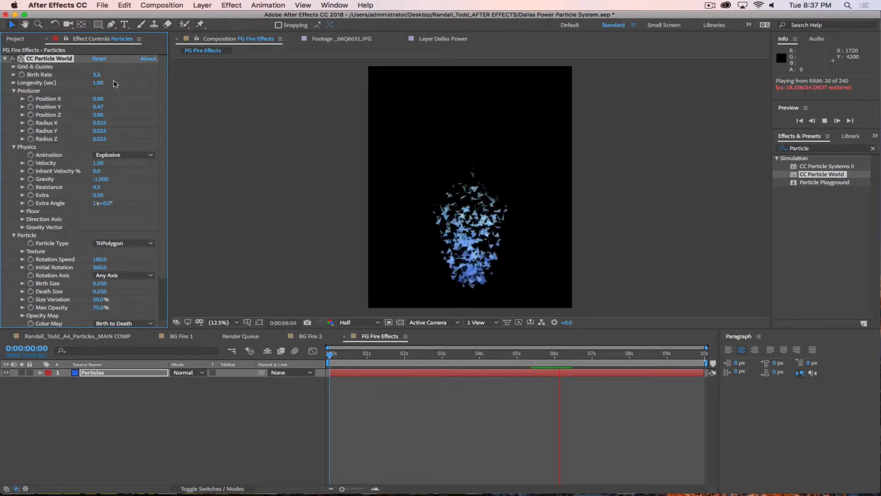
pyautogui.click(97, 75)
pyautogui.write('2')
pyautogui.press('Return')
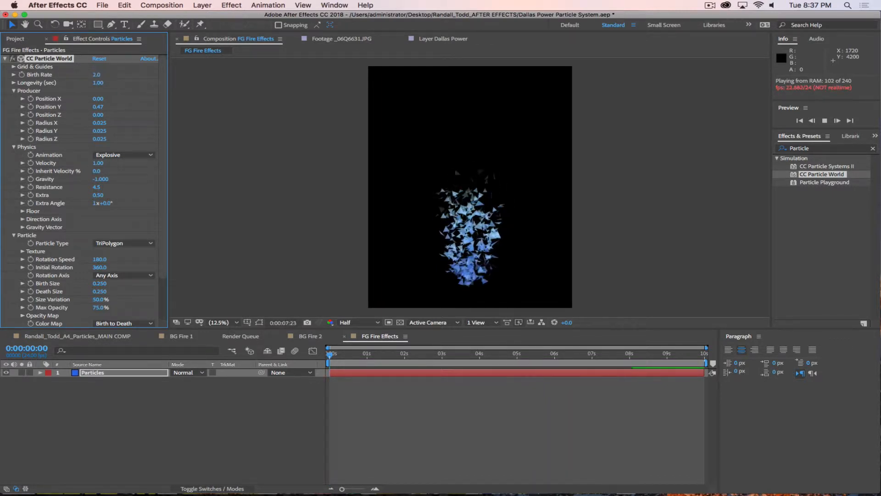
pyautogui.moveTo(97, 83); pyautogui.dragTo(112, 85)
pyautogui.click(114, 83)
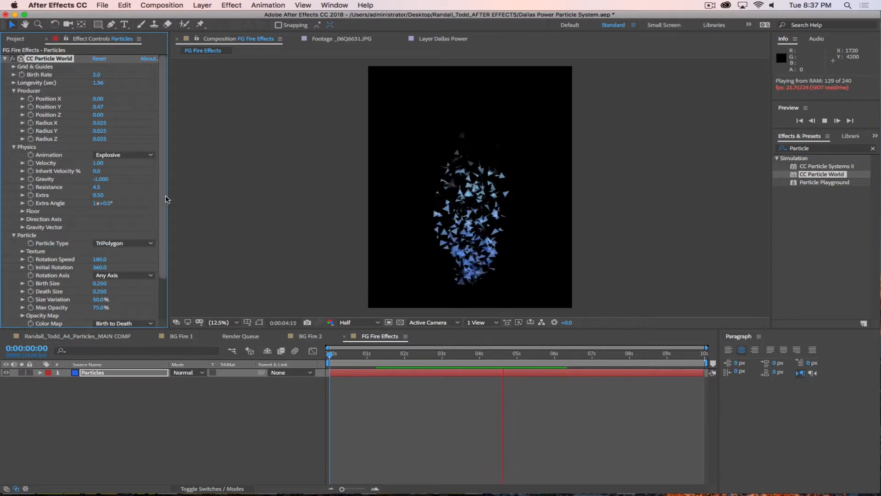
# Step: Set Death Size to 0 and settle Birth Size at 0.35 after trying 0.75 and 0.25
pyautogui.scroll(-3, 138, 271)
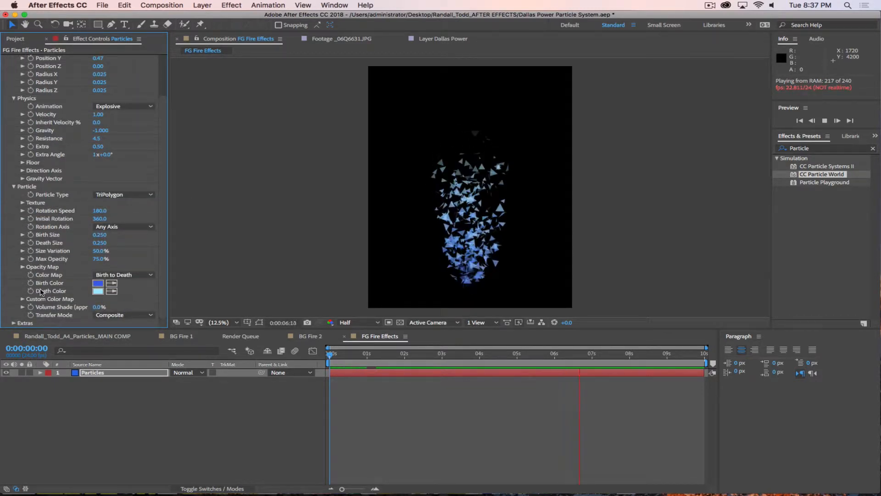
pyautogui.click(101, 236)
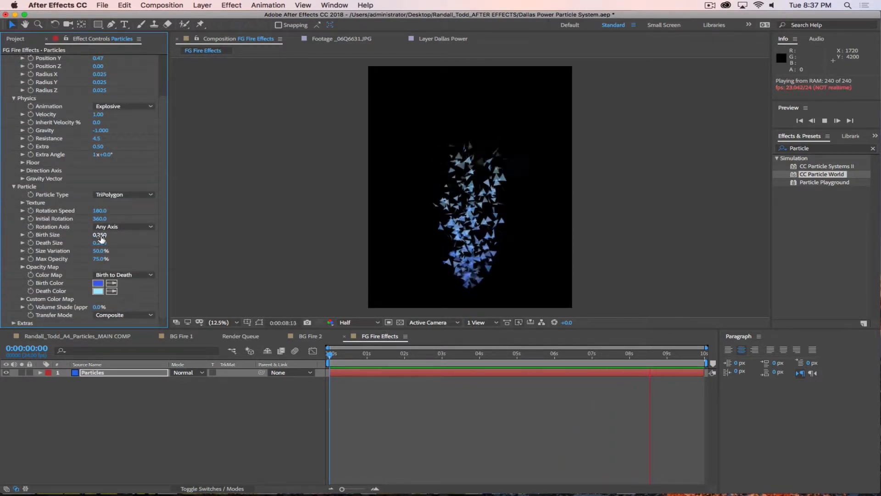
pyautogui.write('.75')
pyautogui.press('Return')
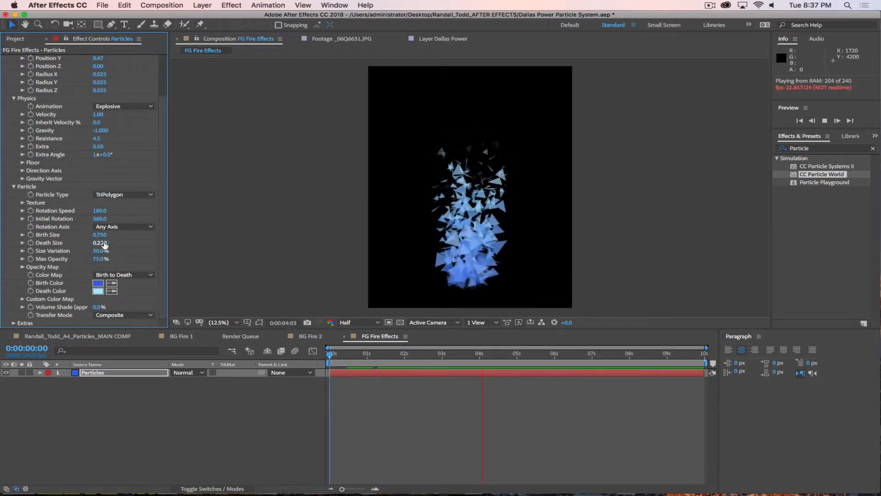
pyautogui.click(100, 242)
pyautogui.write('0')
pyautogui.press('Return')
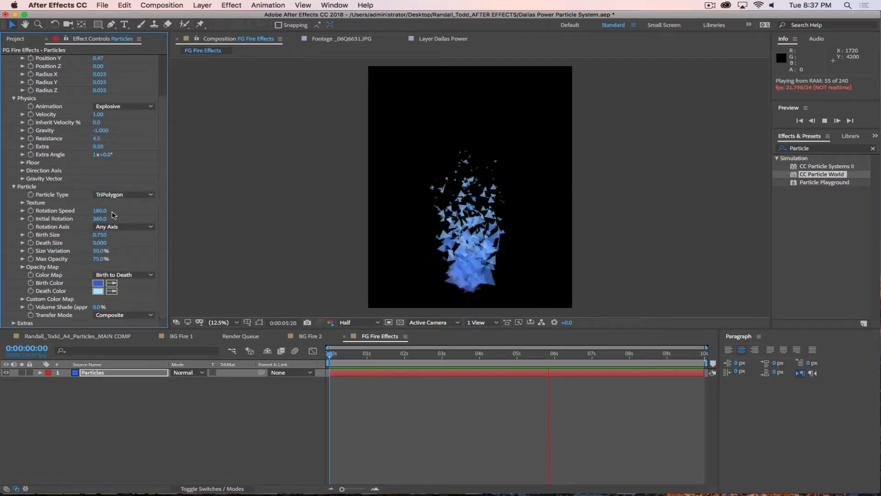
pyautogui.click(99, 234)
pyautogui.write('.25')
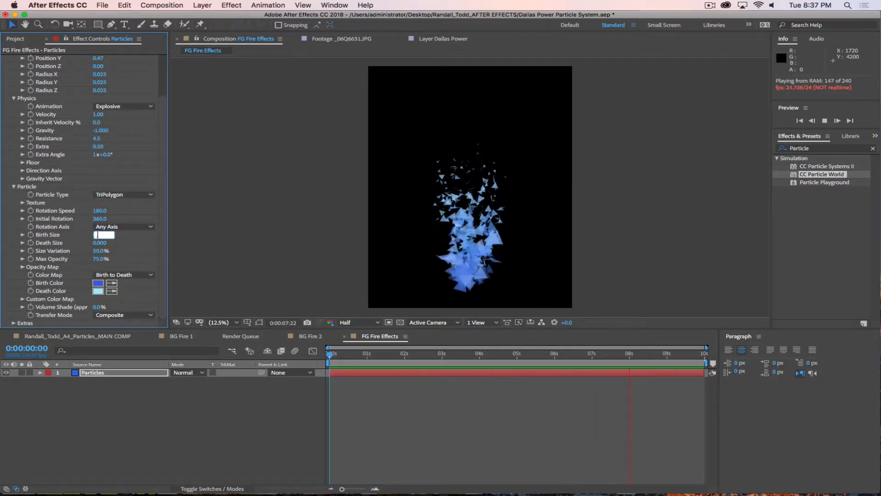
pyautogui.press('Return')
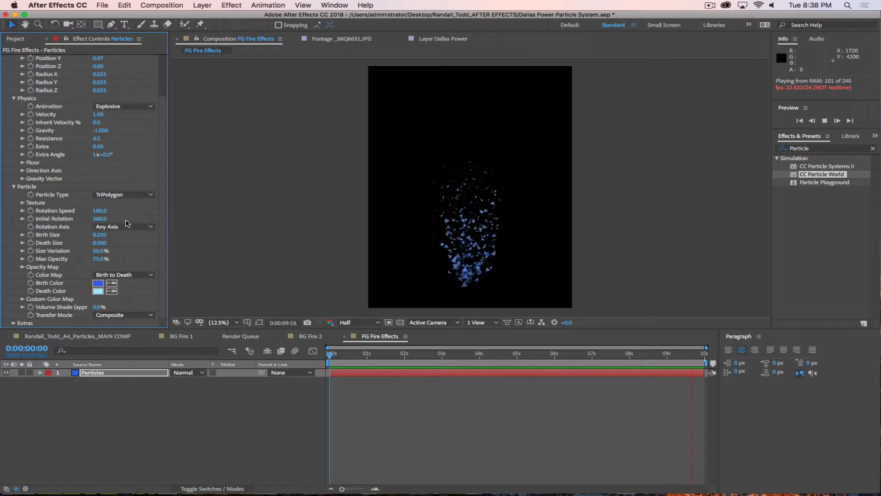
pyautogui.click(100, 234)
pyautogui.write('.35')
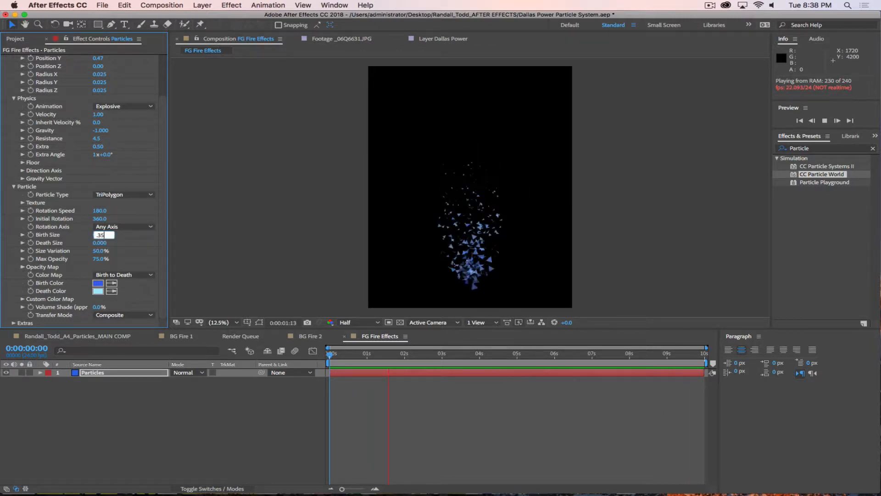
pyautogui.press('Return')
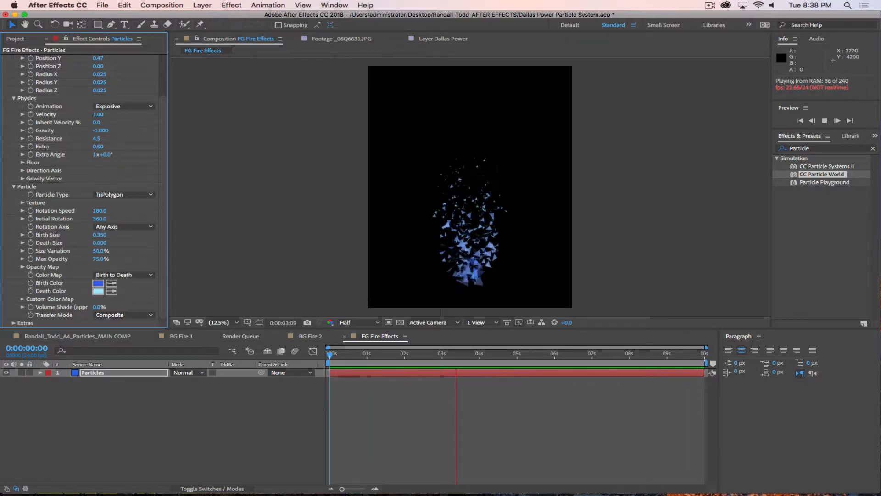
# Step: Enable the motion blur switch on the Particles layer
pyautogui.click(249, 406)
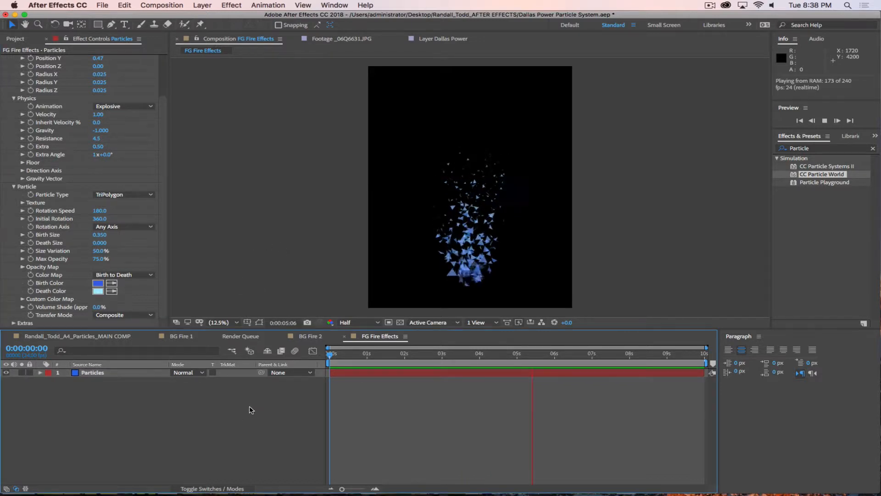
pyautogui.click(152, 373)
pyautogui.click(228, 487)
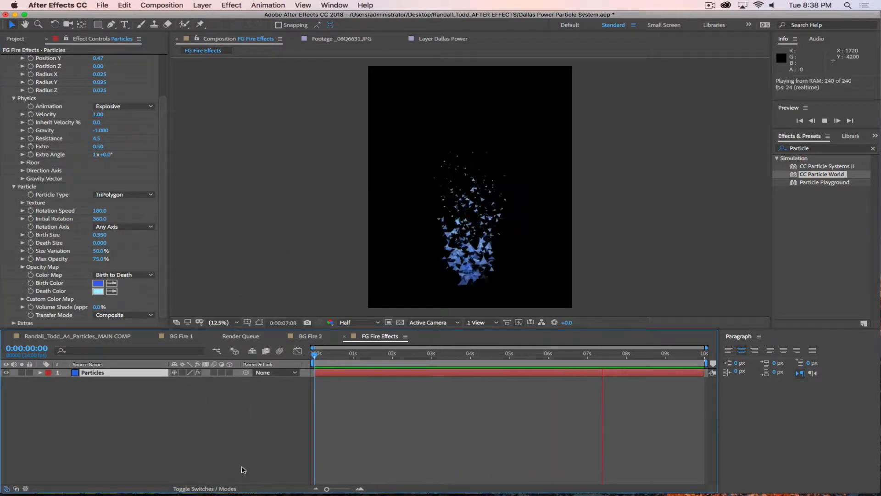
pyautogui.click(280, 350)
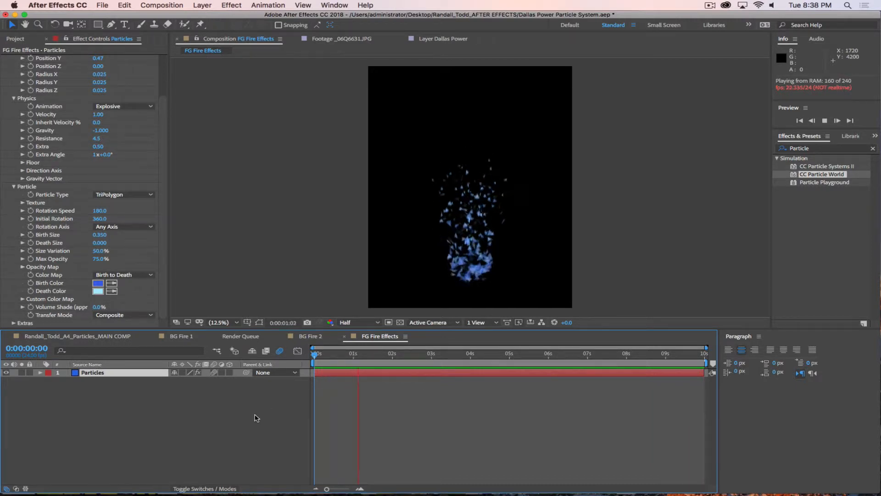
# Step: Set Velocity to 2 and change the Animation to Fire after trying Vortex
pyautogui.click(98, 115)
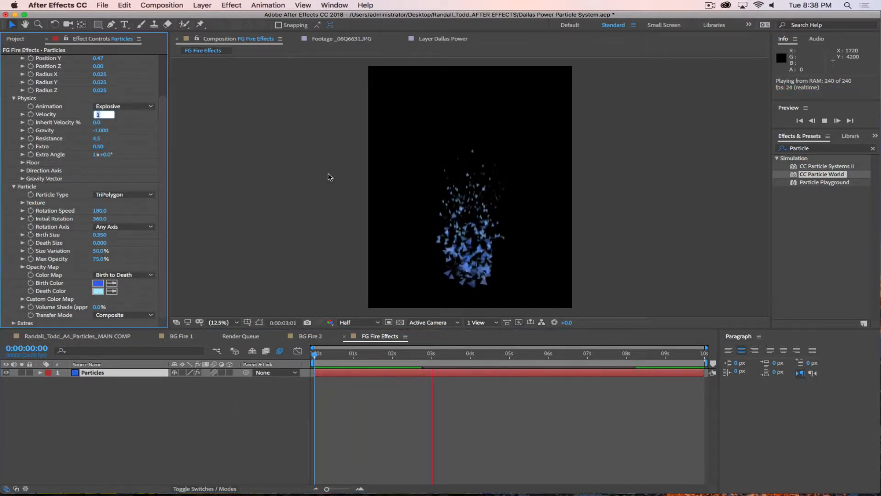
pyautogui.write('2')
pyautogui.press('Return')
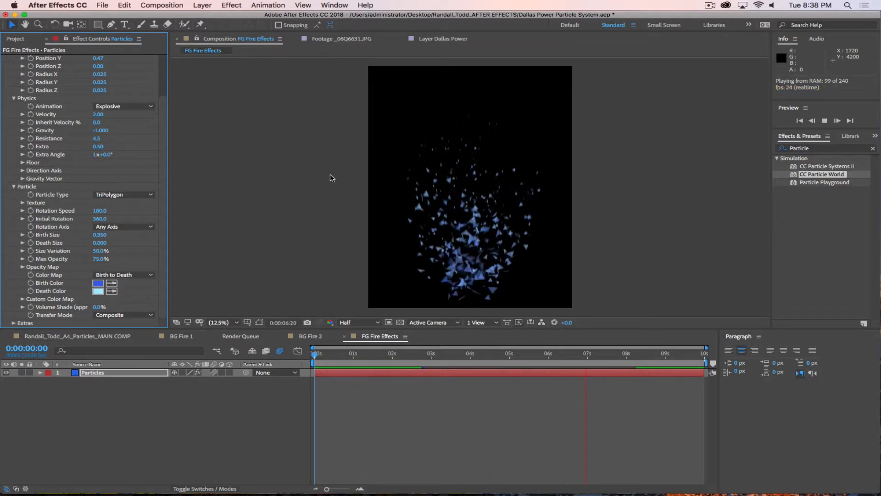
pyautogui.click(128, 106)
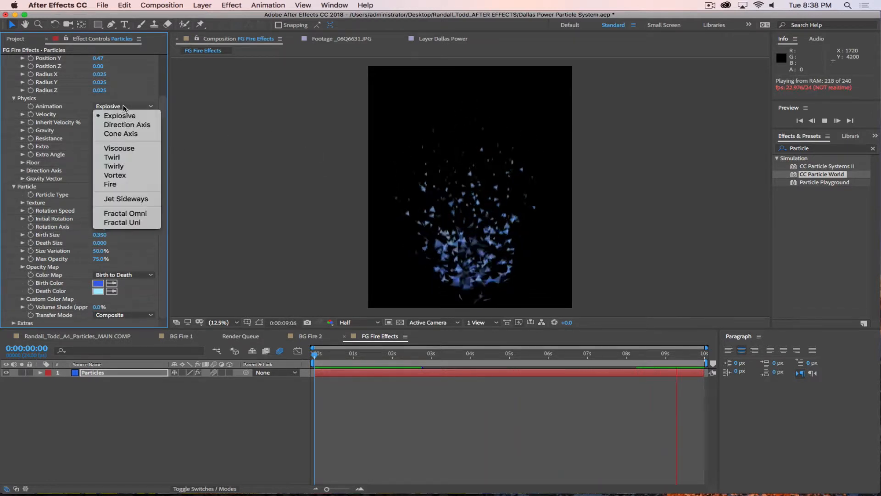
pyautogui.click(111, 177)
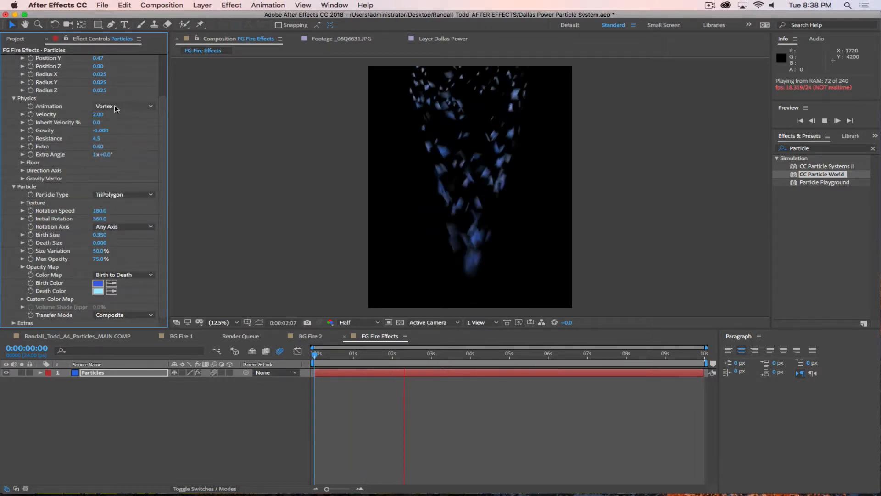
pyautogui.click(115, 107)
pyautogui.click(117, 183)
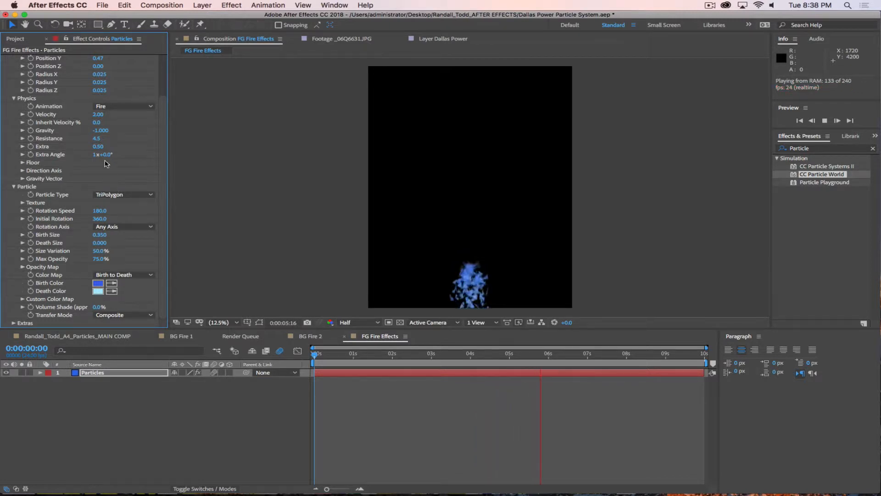
# Step: Set Gravity to 1 so the particles rise
pyautogui.click(102, 131)
pyautogui.write('1')
pyautogui.press('Return')
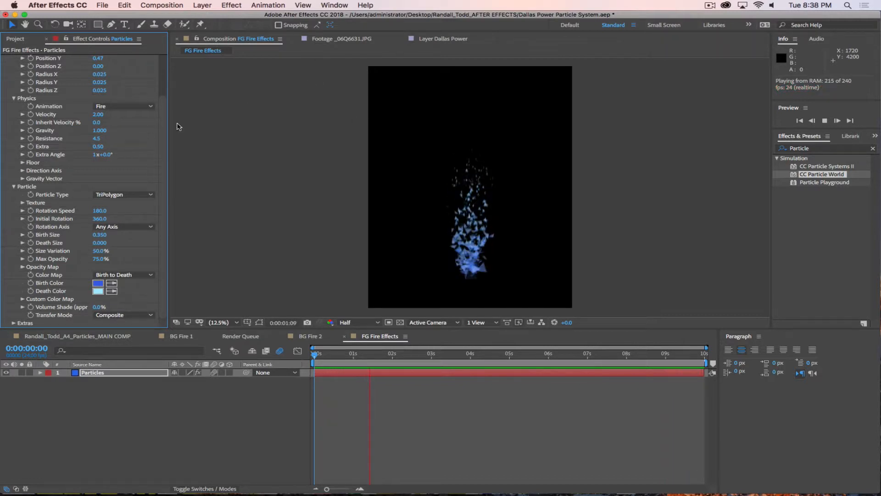
pyautogui.scroll(3, 129, 147)
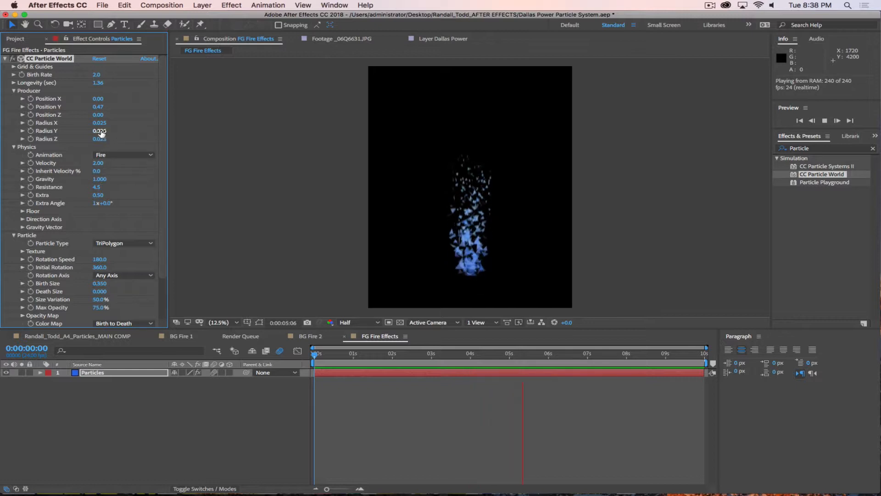
# Step: Widen the emitter's Radius X and scrub Velocity up to 4.37
pyautogui.moveTo(97, 122); pyautogui.dragTo(99, 125)
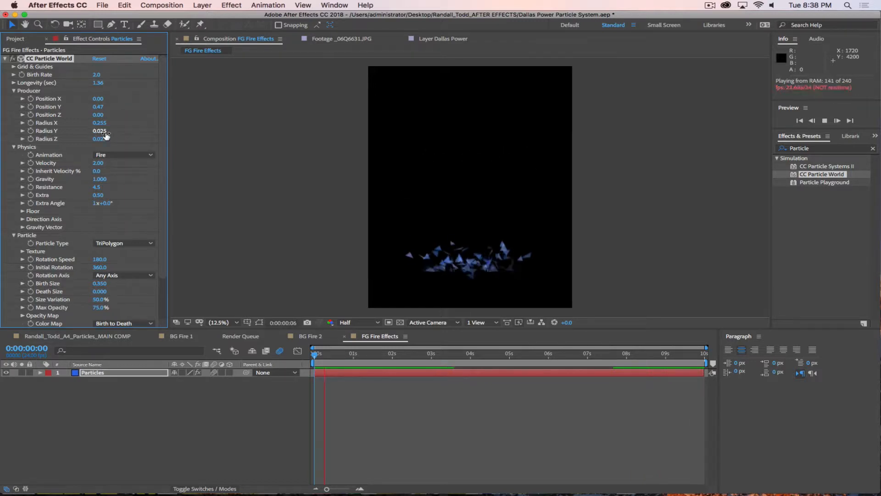
pyautogui.click(100, 123)
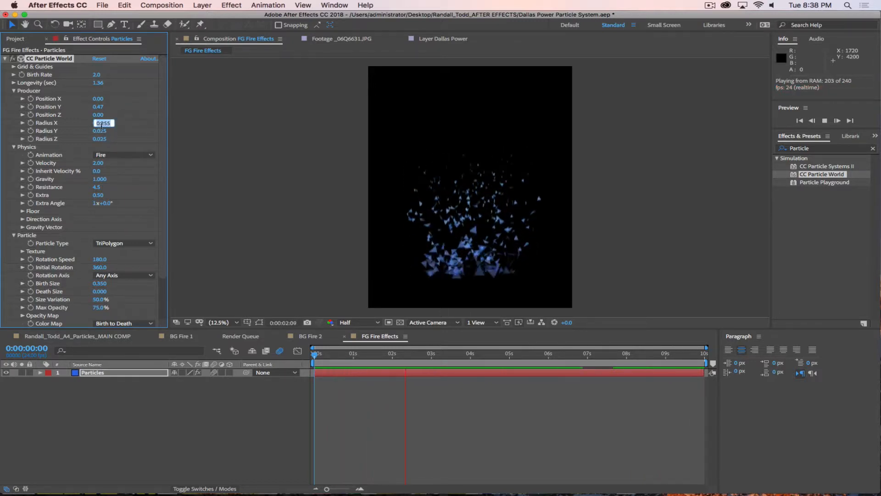
pyautogui.write('0.105')
pyautogui.press('Return')
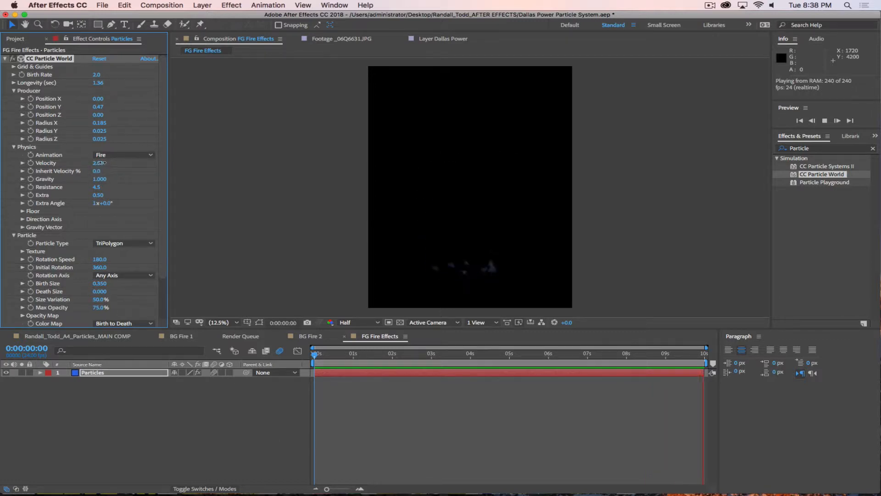
pyautogui.moveTo(97, 163); pyautogui.dragTo(210, 172)
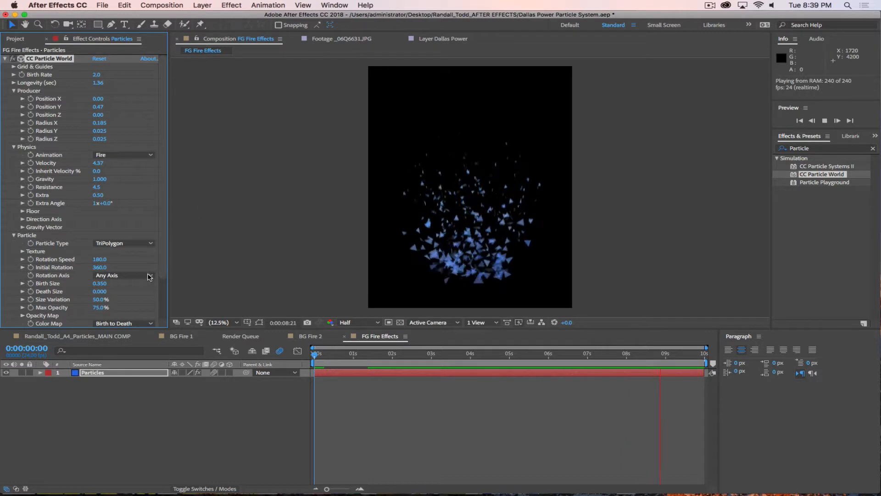
# Step: Set Gravity to 1.5 and raise the emitter Position Y to 0.57
pyautogui.click(100, 179)
pyautogui.write('2')
pyautogui.press('Return')
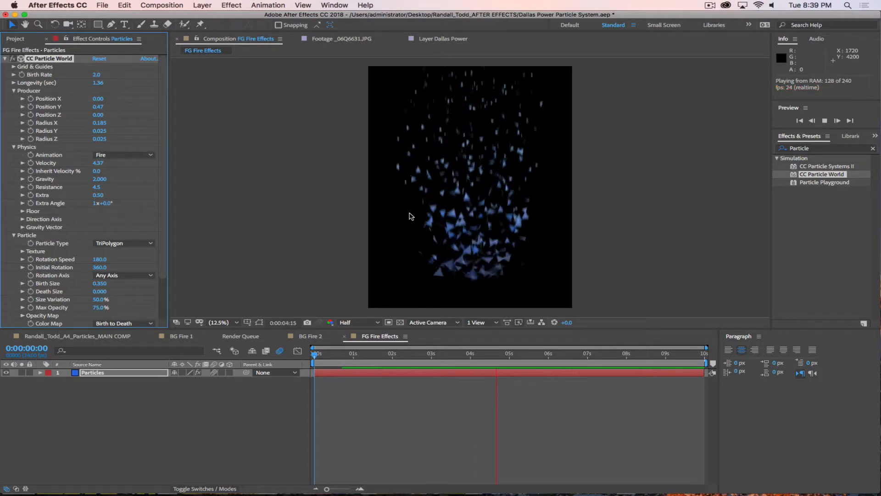
pyautogui.click(96, 187)
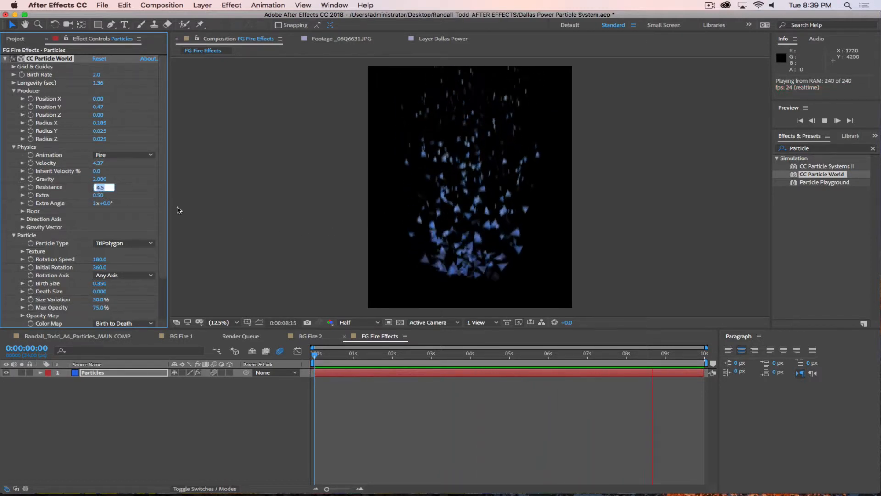
pyautogui.hotkey('shift', 'Tab')
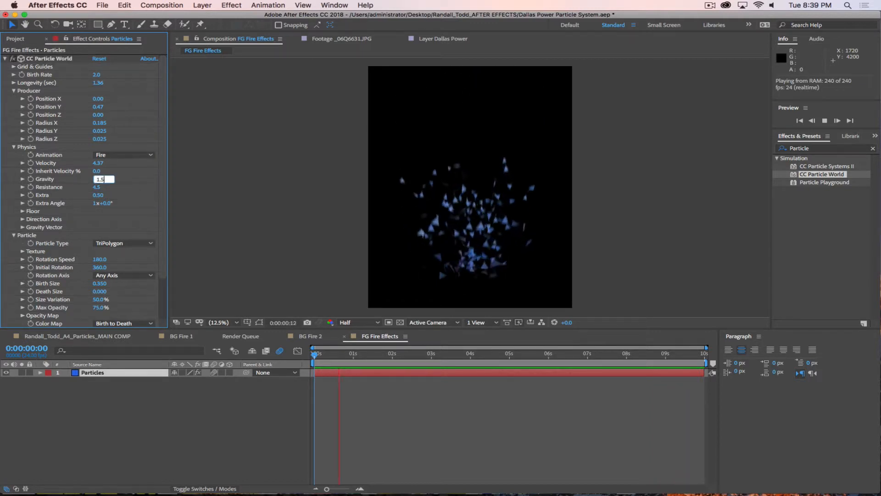
pyautogui.press('Return')
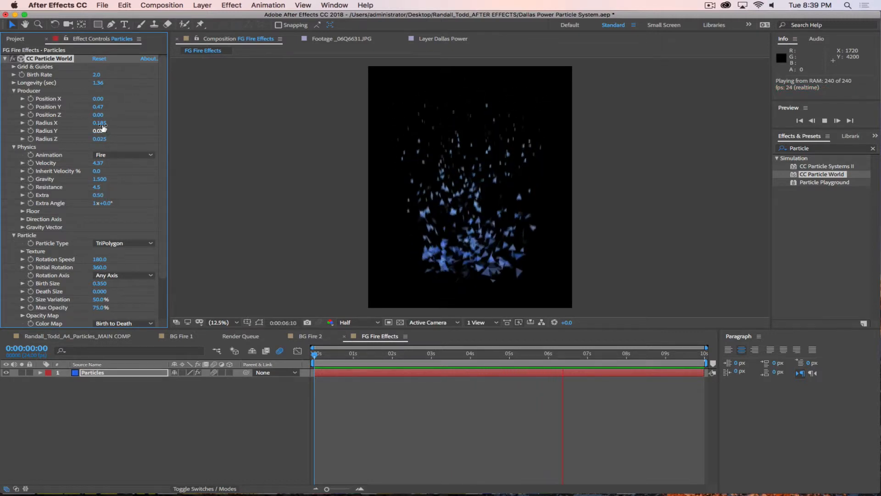
pyautogui.moveTo(98, 106); pyautogui.dragTo(109, 109)
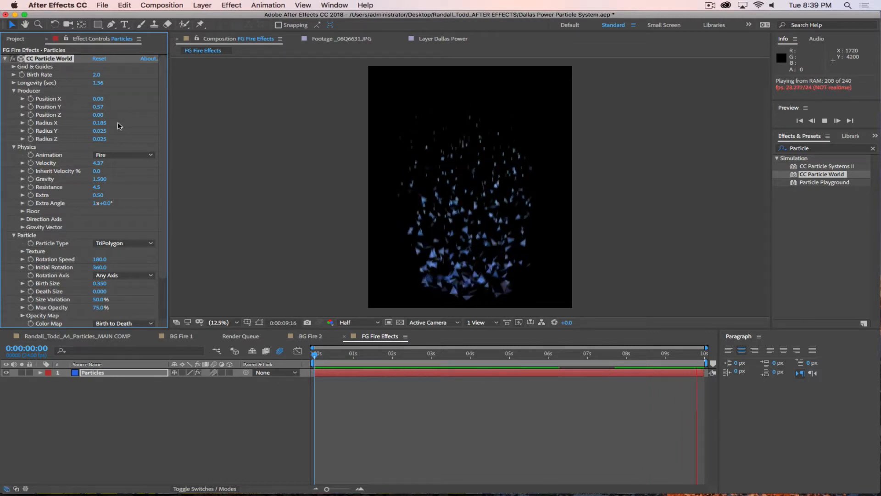
# Step: Apply Fast Box Blur to the Particles layer with Blur Radius 10
pyautogui.click(826, 149)
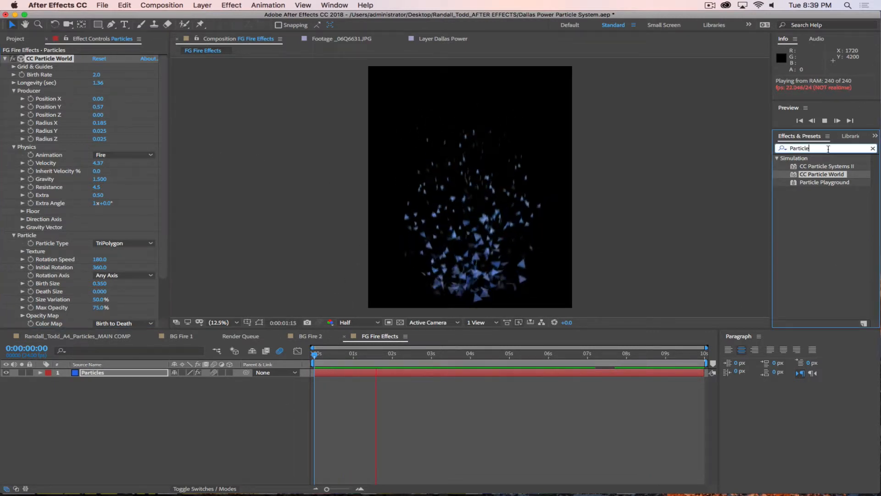
pyautogui.write('as')
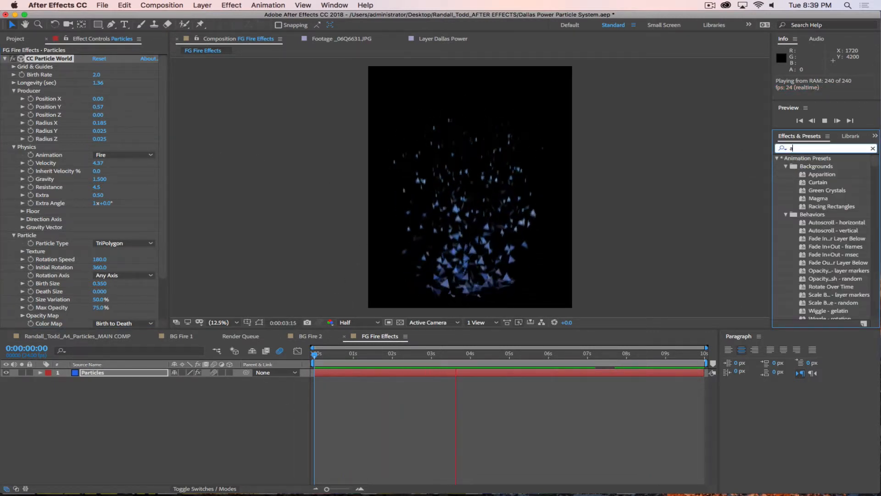
pyautogui.press('BackSpace')
pyautogui.press('BackSpace')
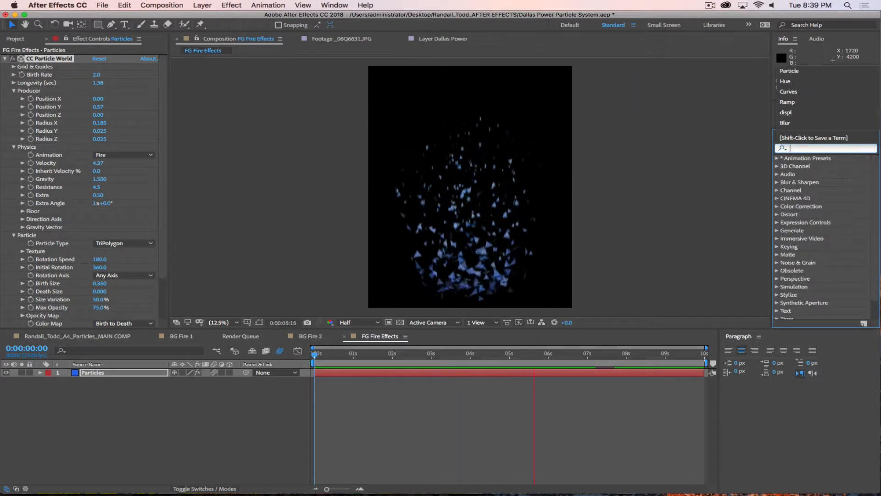
pyautogui.write('Fast Box')
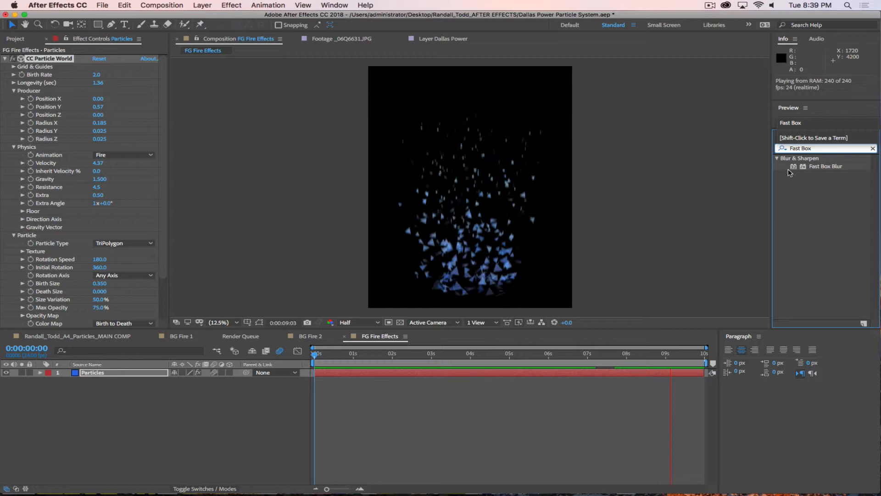
pyautogui.moveTo(790, 173); pyautogui.dragTo(110, 376)
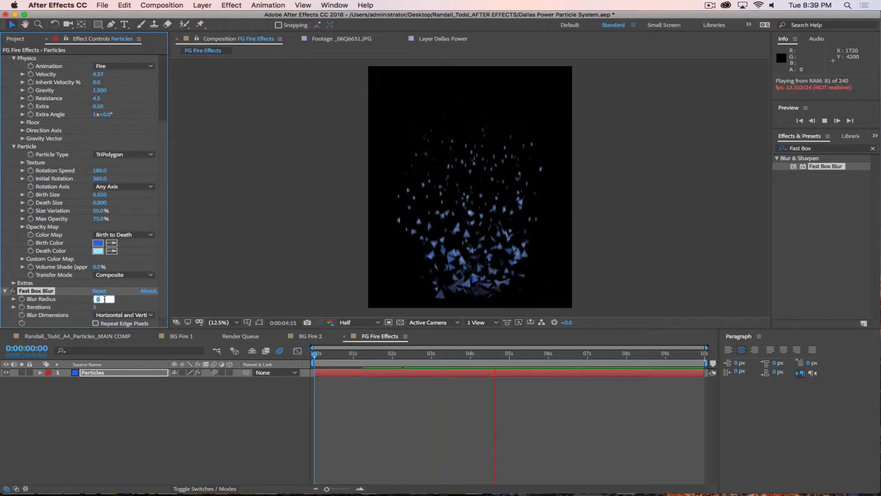
pyautogui.write('10')
pyautogui.press('Return')
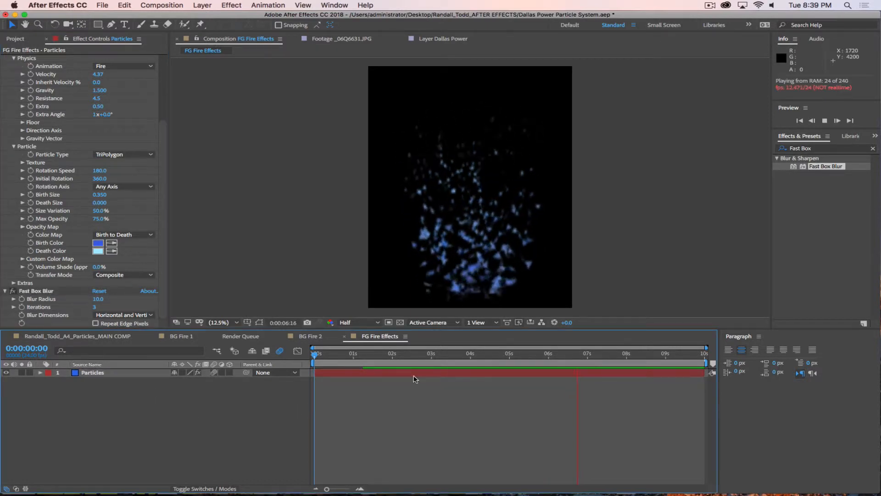
# Step: Move the playhead back near the start and play the preview
pyautogui.click(541, 356)
pyautogui.moveTo(542, 358); pyautogui.dragTo(336, 356)
pyautogui.press('space')
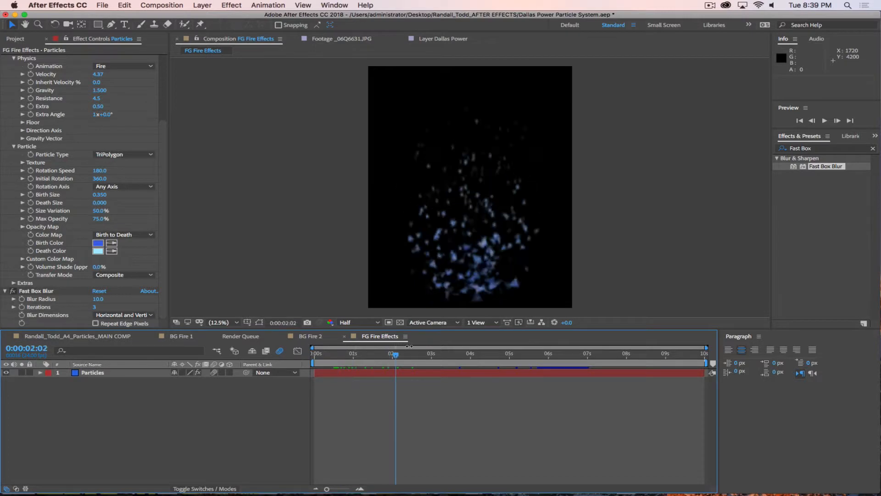
# Step: Add a new adjustment layer above the Particles layer
pyautogui.click(202, 5)
pyautogui.moveTo(208, 16)
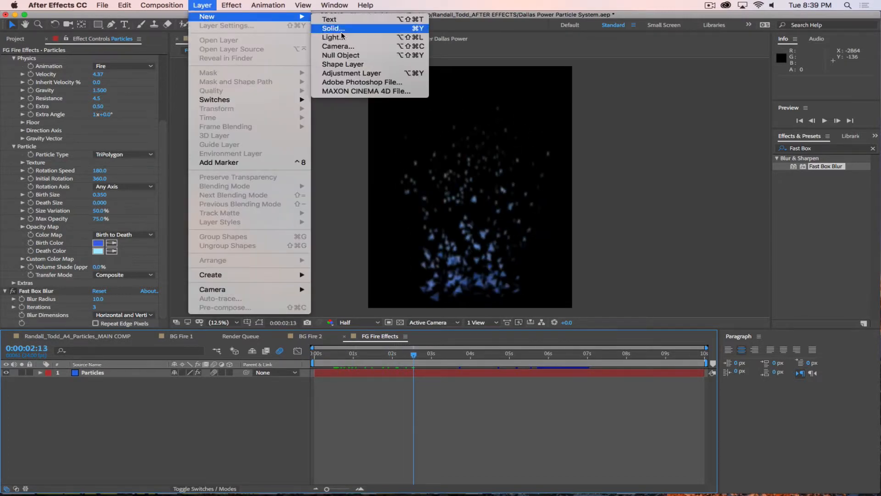
pyautogui.click(362, 73)
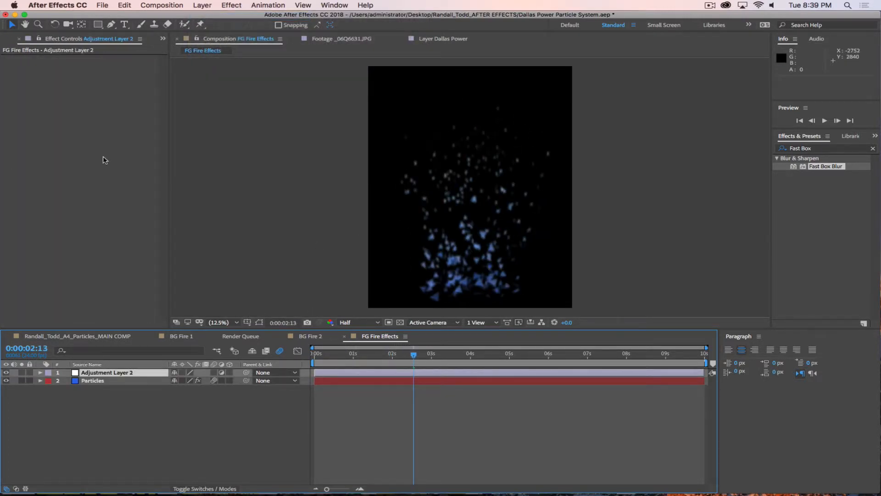
# Step: Apply Turbulent Displace to Adjustment Layer 2, pick its offset in the comp, and set Size 190 and Complexity 3
pyautogui.click(818, 150)
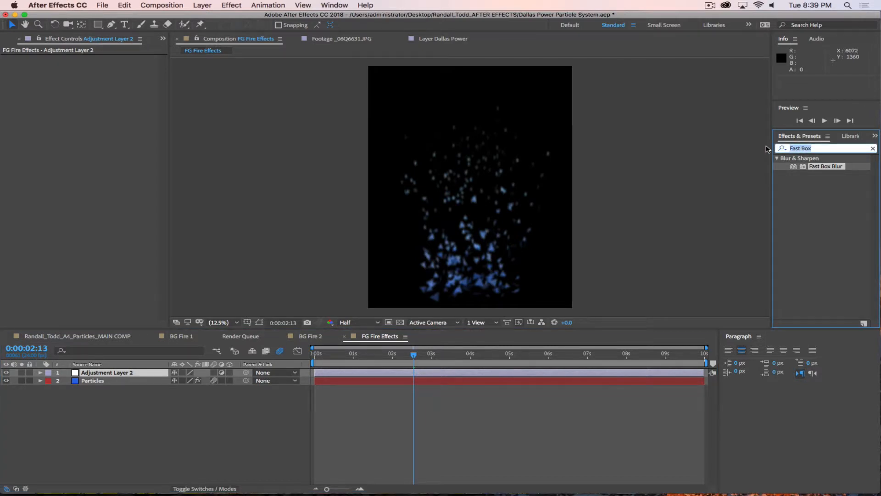
pyautogui.write('Turb')
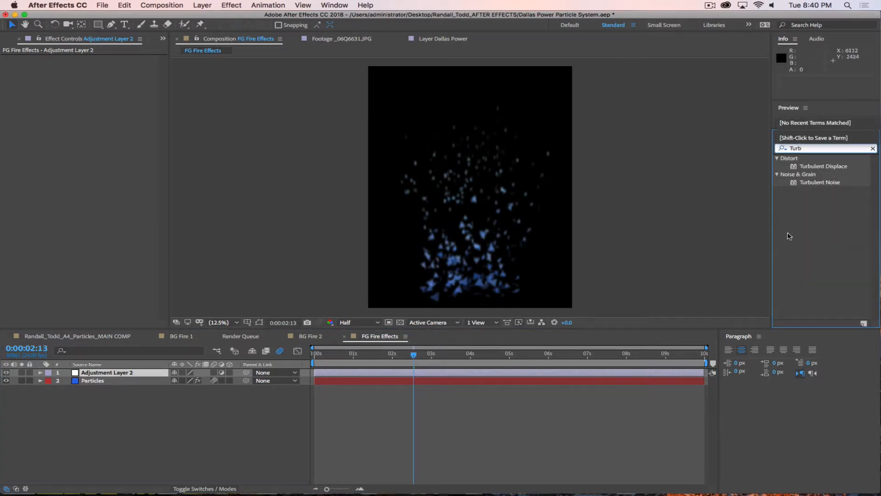
pyautogui.moveTo(800, 165); pyautogui.dragTo(188, 366)
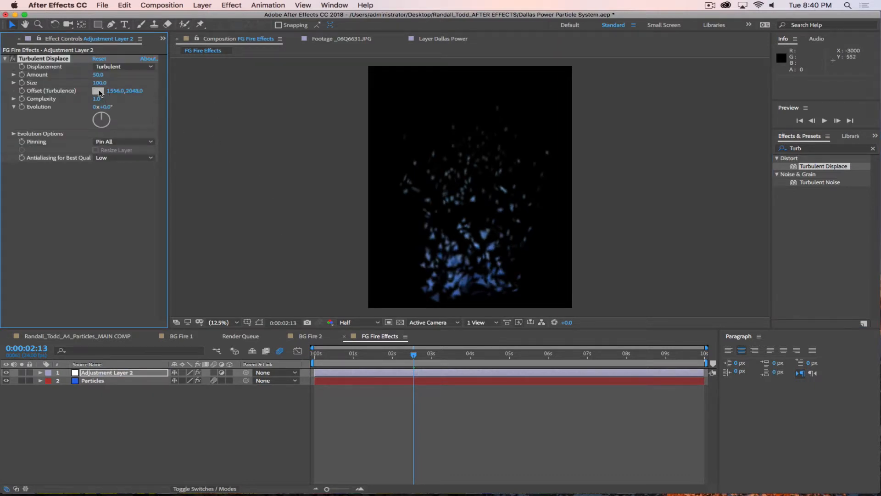
pyautogui.click(98, 92)
pyautogui.click(446, 246)
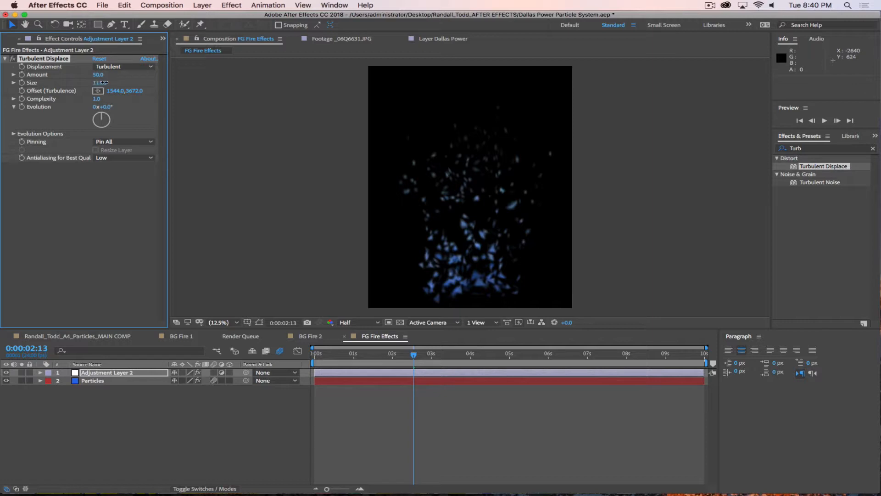
pyautogui.moveTo(105, 82)
pyautogui.mouseDown()
pyautogui.moveTo(148, 85)
pyautogui.moveTo(97, 84)
pyautogui.mouseUp()
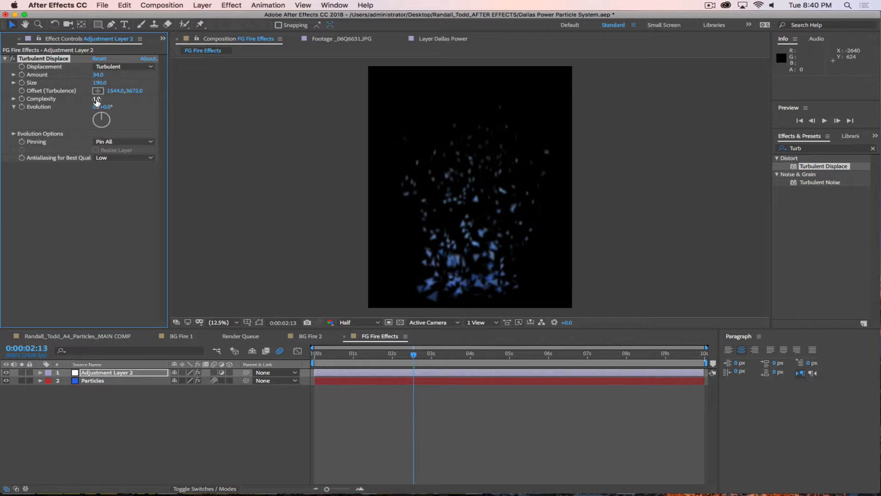
pyautogui.click(97, 100)
pyautogui.write('3')
pyautogui.press('Return')
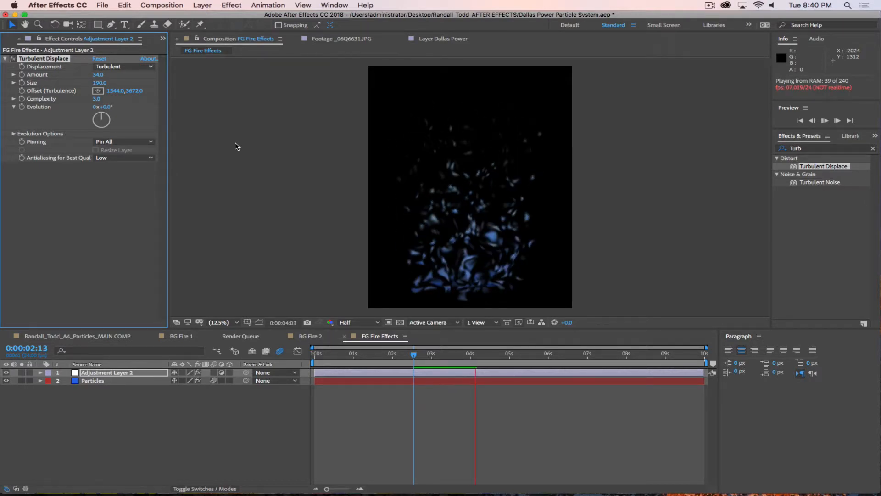
# Step: Stop the preview and duplicate the Particles layer
pyautogui.click(170, 418)
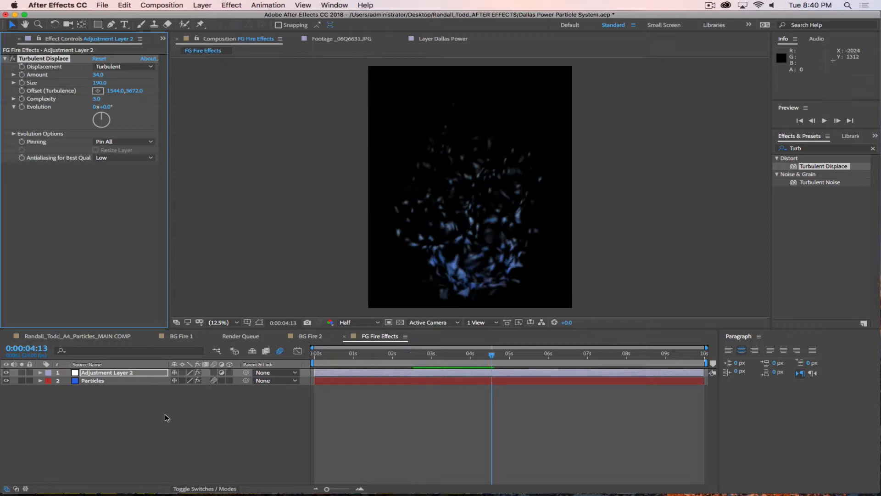
pyautogui.click(105, 384)
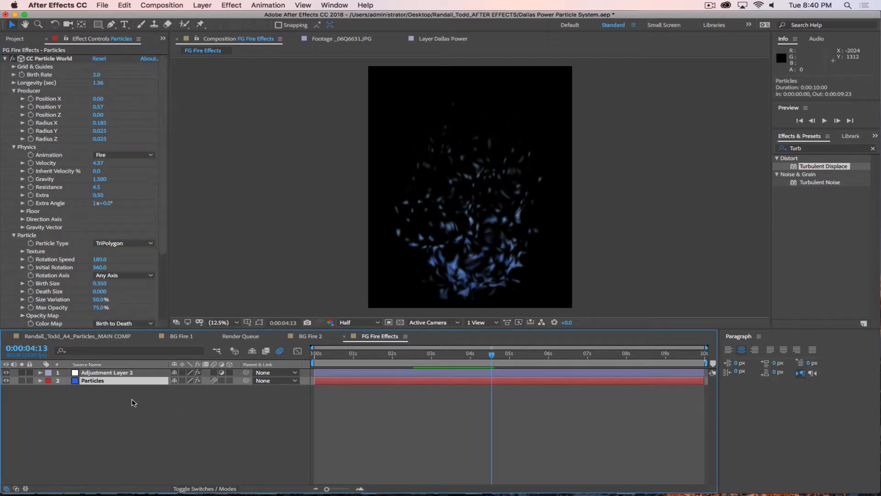
pyautogui.press('super+d')
# Step: On the duplicate Particles layer, set Fast Box Blur Radius to 30 and Random Seed to 10
pyautogui.click(810, 147)
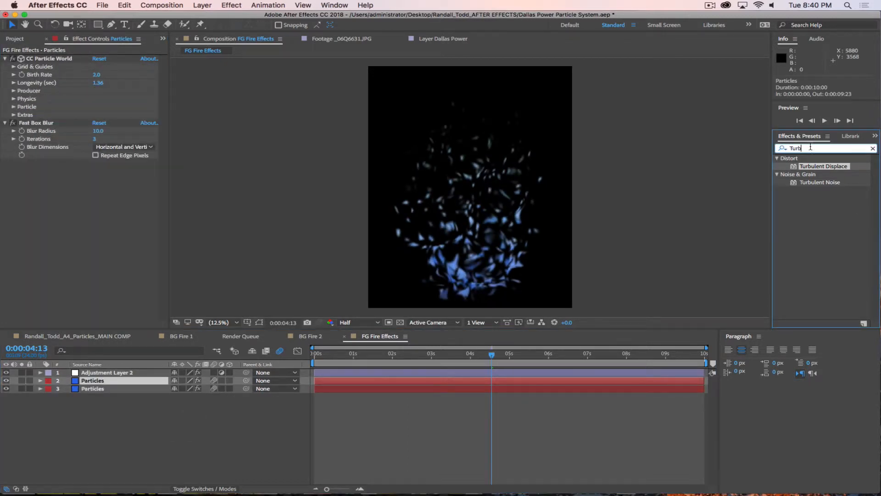
pyautogui.click(95, 131)
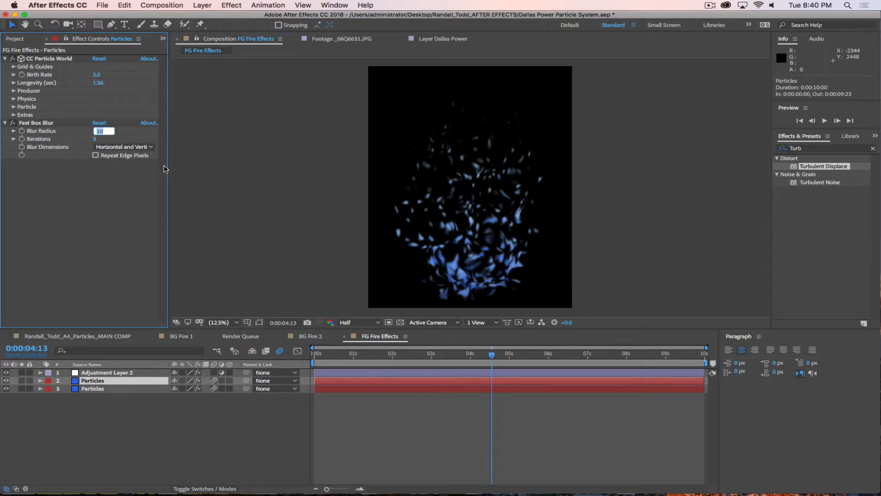
pyautogui.write('30')
pyautogui.press('Return')
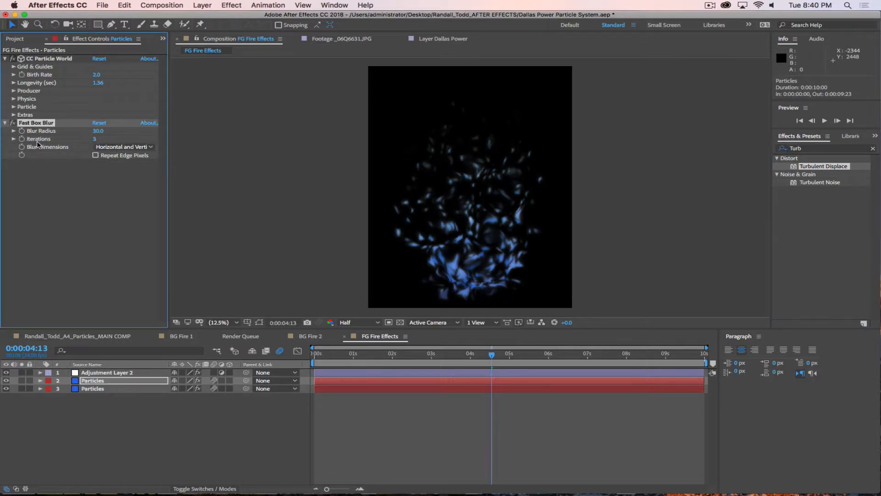
pyautogui.click(13, 115)
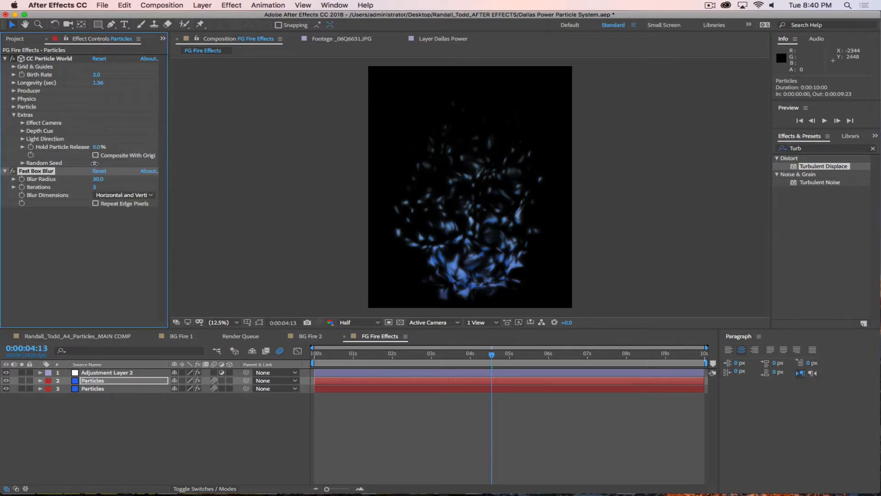
pyautogui.click(94, 163)
pyautogui.write('10')
pyautogui.press('Return')
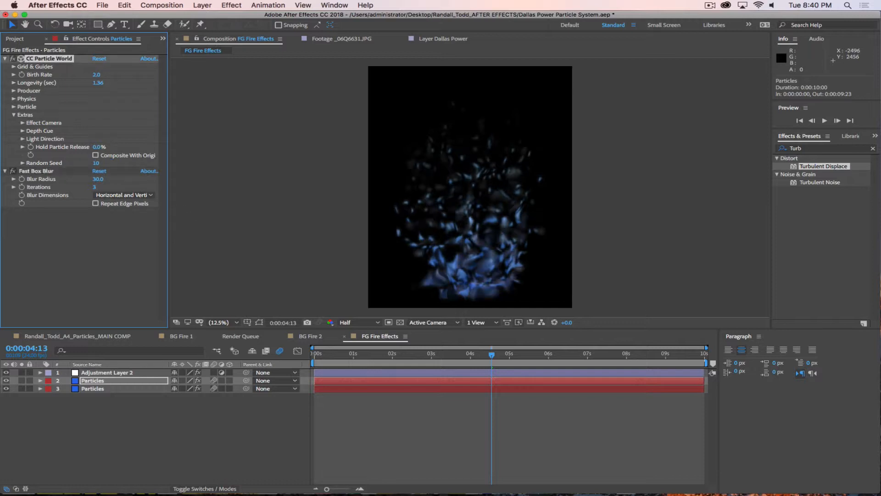
# Step: Set the duplicated Particles layer's blend mode to Add and preview from 0:00:01:06
pyautogui.moveTo(492, 355); pyautogui.dragTo(363, 354)
pyautogui.click(194, 489)
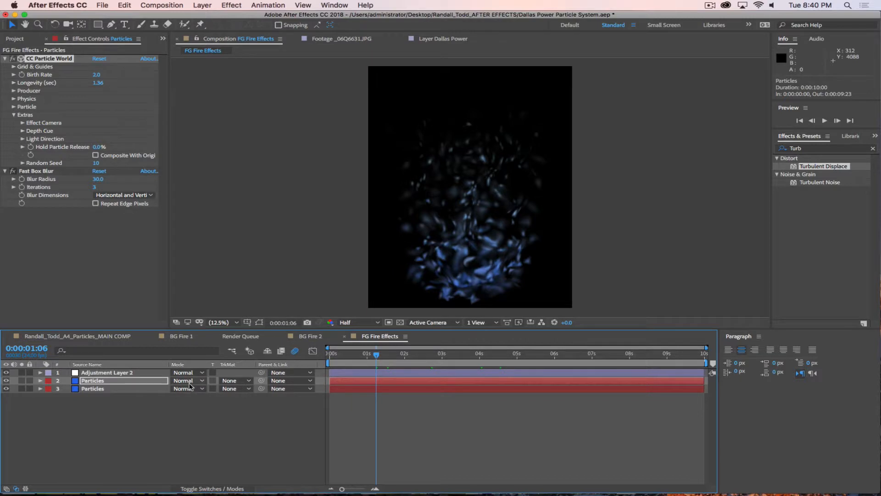
pyautogui.click(189, 388)
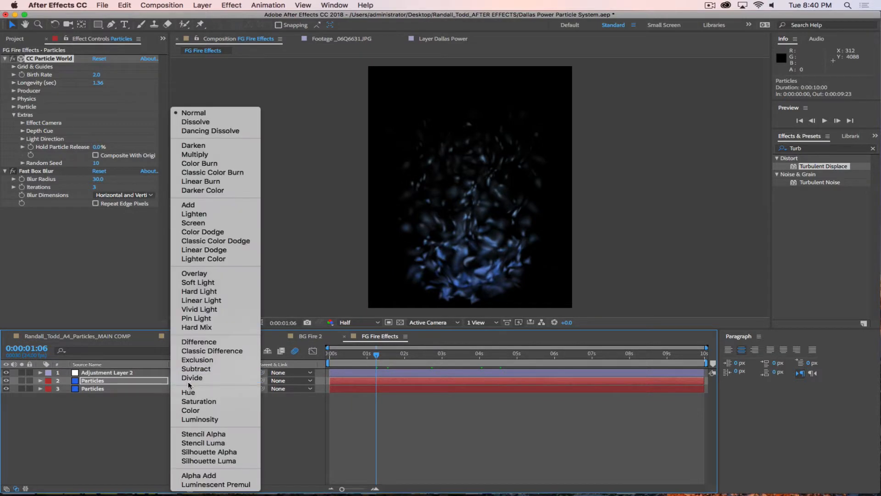
pyautogui.click(195, 205)
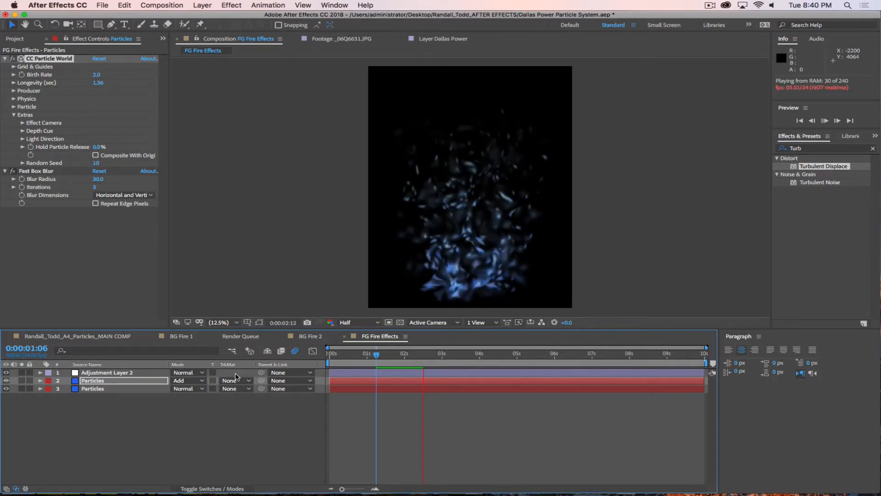
pyautogui.press('space')
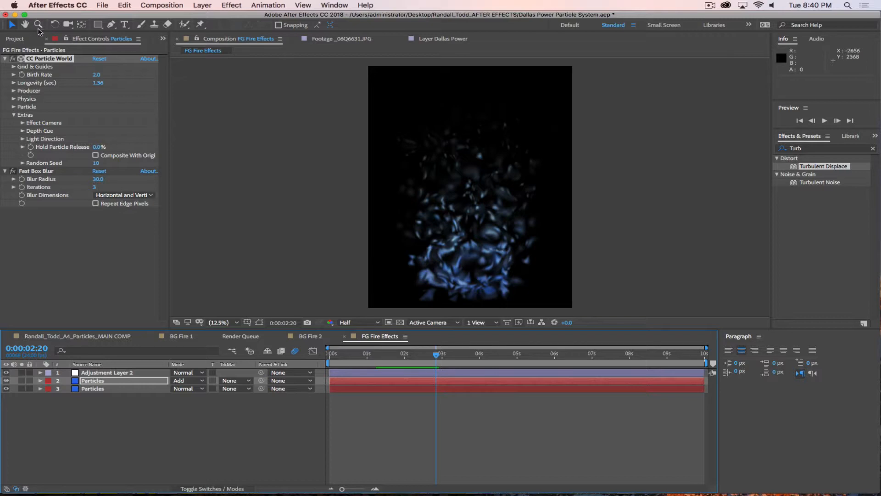
pyautogui.click(20, 38)
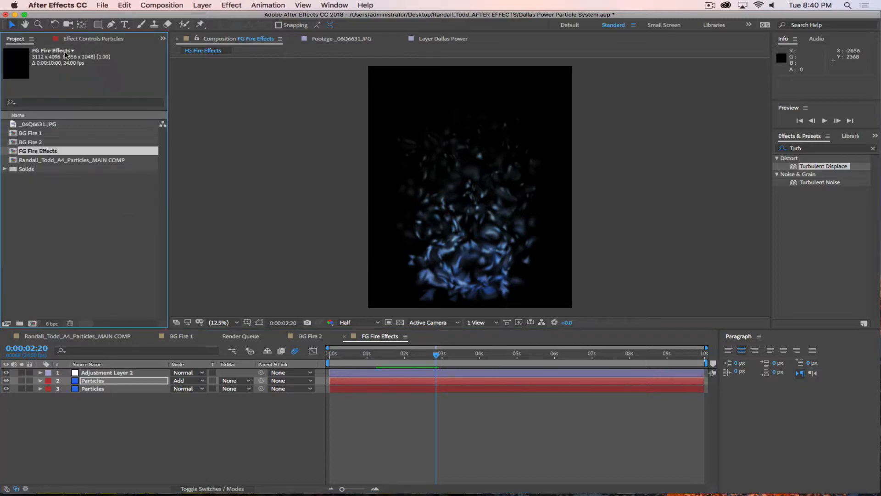
# Step: Add FG Fire Effects as the top layer of MAIN COMP and move to 0:00:01:20
pyautogui.click(90, 336)
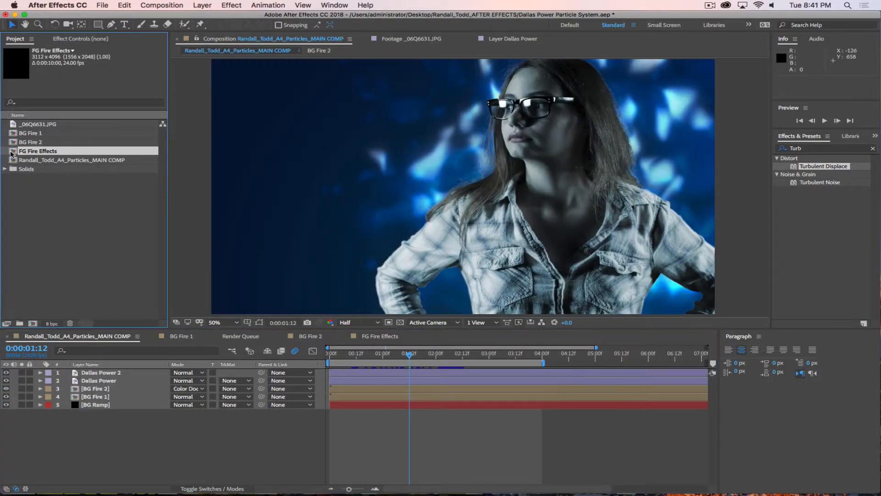
pyautogui.moveTo(12, 154); pyautogui.dragTo(97, 371)
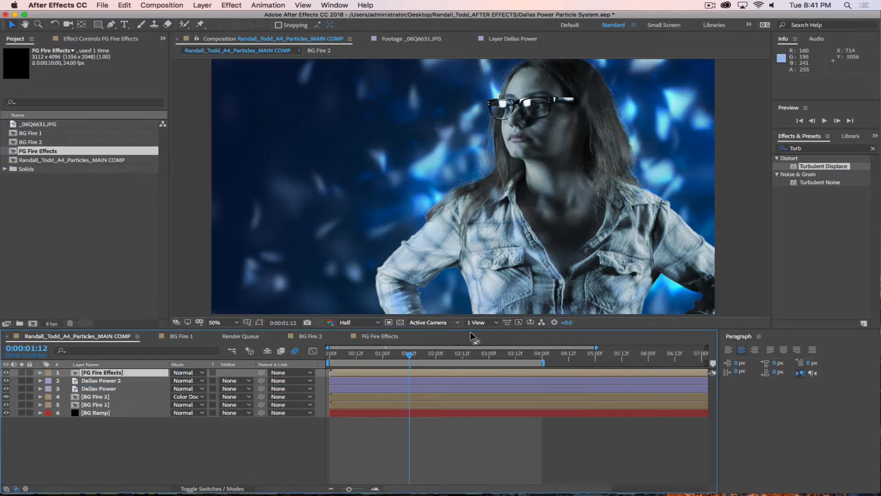
pyautogui.moveTo(412, 358); pyautogui.dragTo(429, 358)
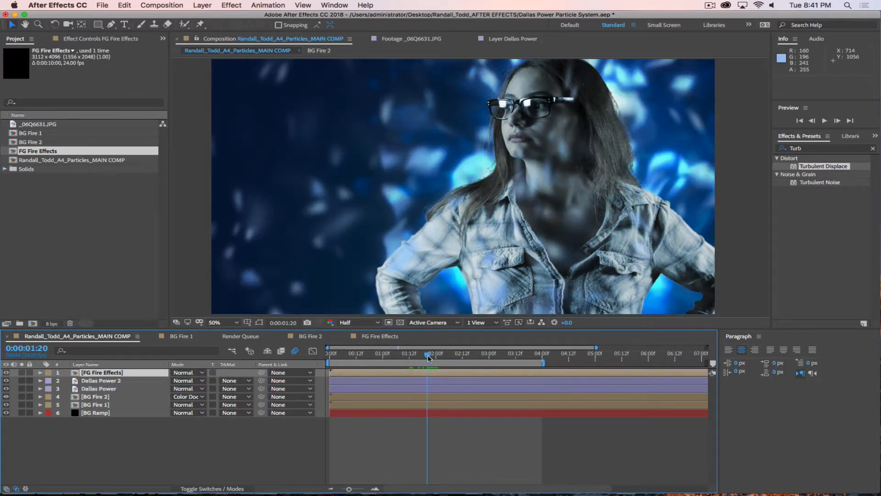
# Step: Scale FG Fire Effects to 31%, position it at 904,291, and blend it in Add mode
pyautogui.press('s')
pyautogui.moveTo(204, 385); pyautogui.dragTo(58, 393)
pyautogui.press('p')
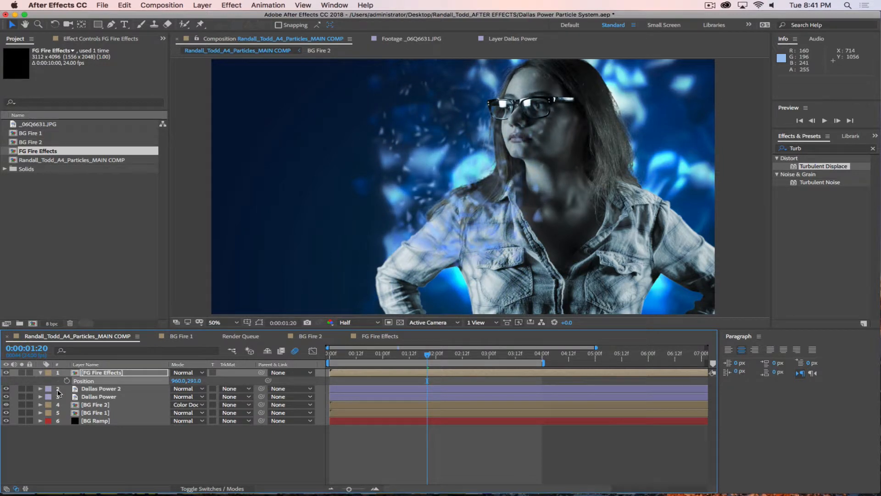
pyautogui.moveTo(174, 380); pyautogui.dragTo(158, 391)
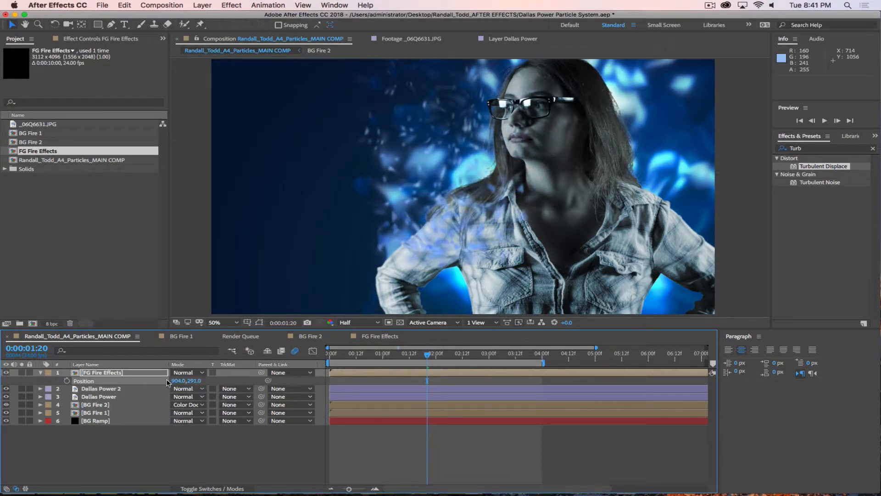
pyautogui.click(186, 372)
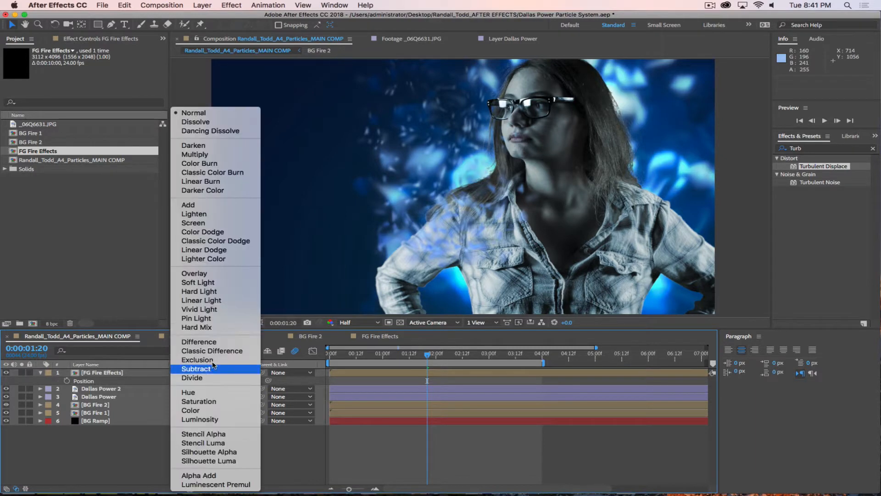
pyautogui.click(203, 205)
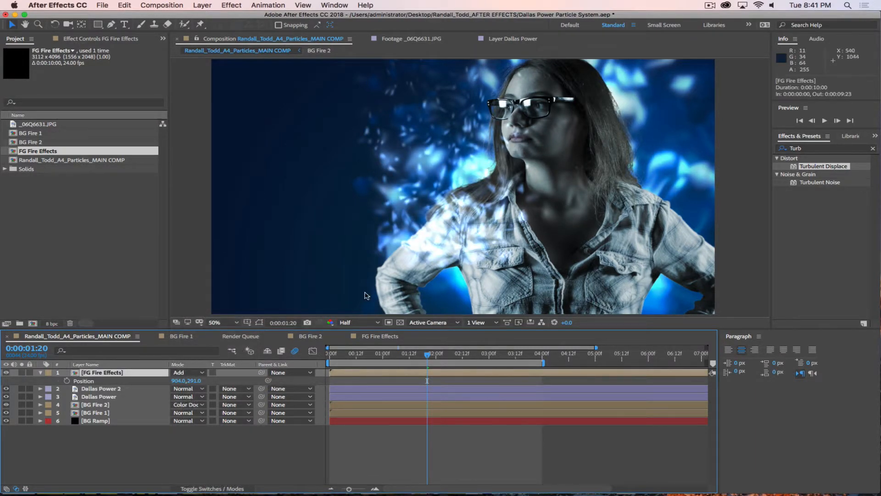
pyautogui.click(111, 24)
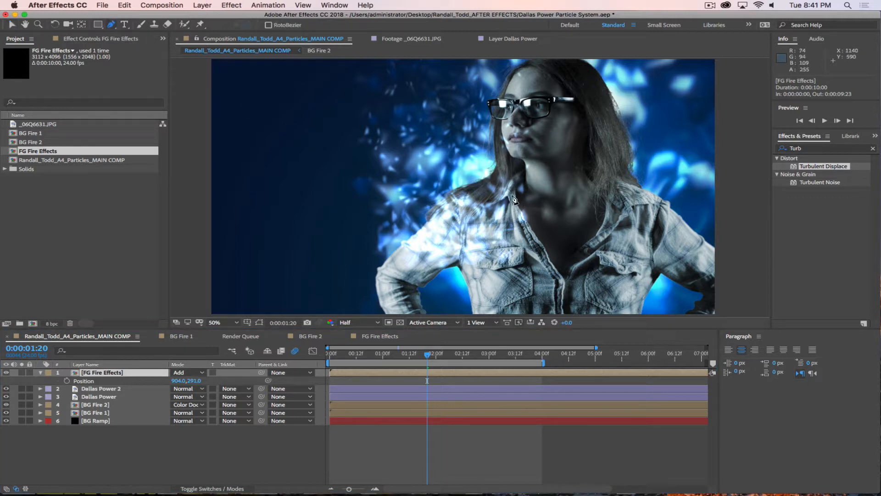
# Step: Draw a closed mask on FG Fire Effects around the woman's torso and arm
pyautogui.click(538, 186)
pyautogui.click(460, 202)
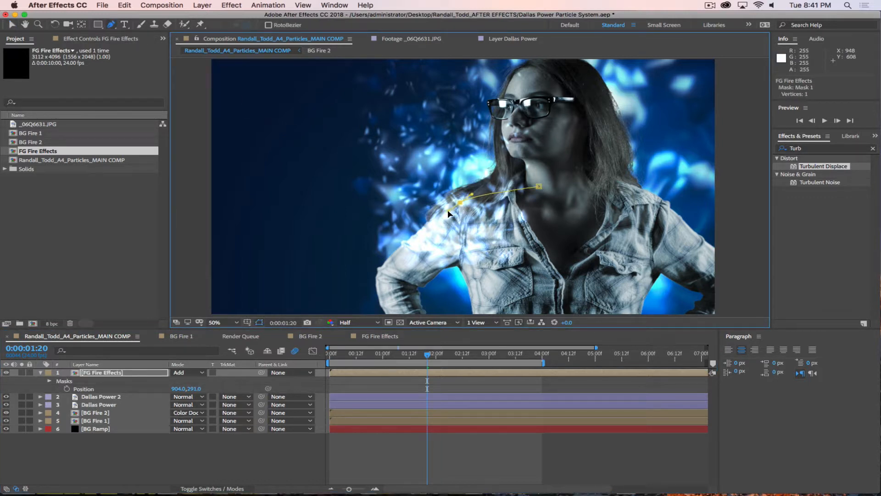
pyautogui.click(395, 282)
pyautogui.click(396, 296)
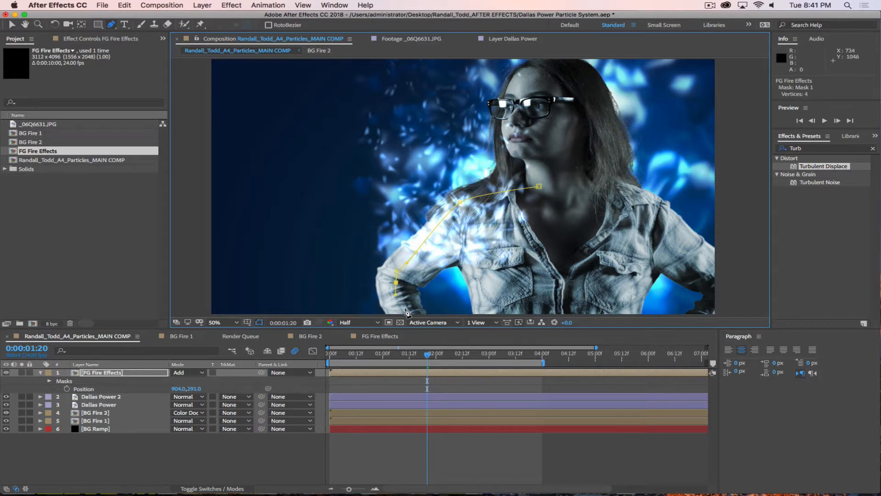
pyautogui.click(358, 311)
pyautogui.click(615, 311)
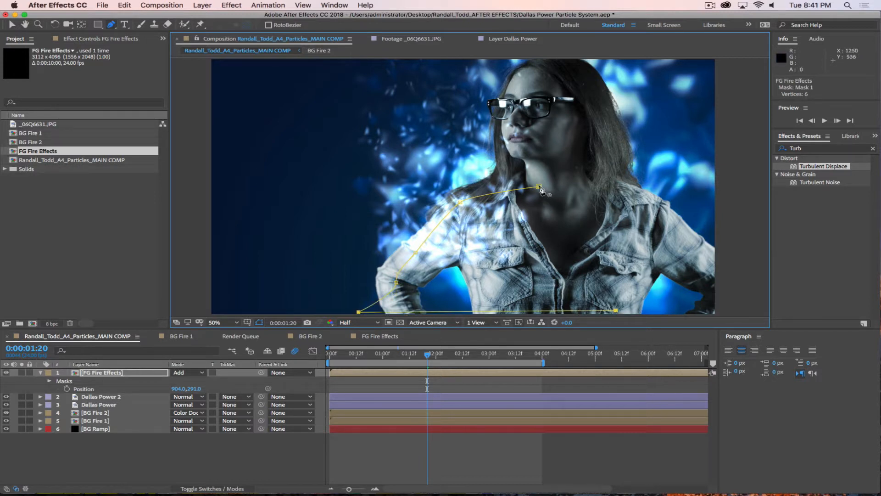
pyautogui.click(539, 186)
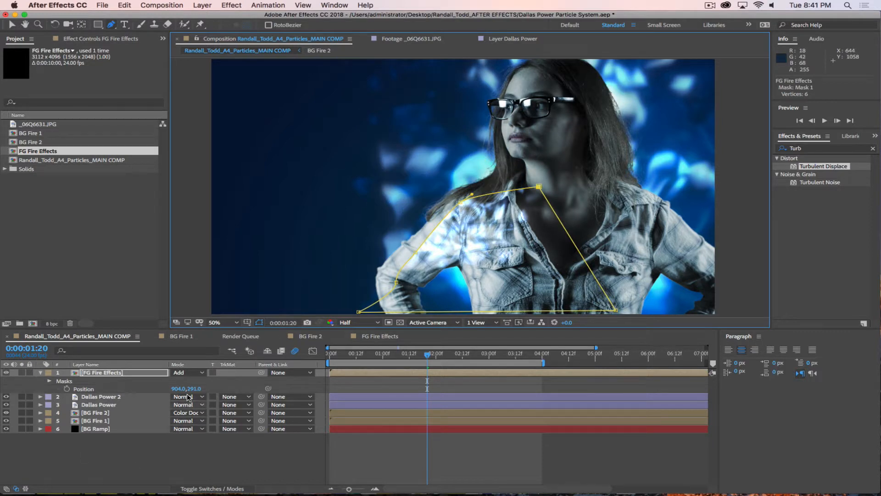
# Step: Invert Mask 1 and feather it to 148 pixels
pyautogui.click(49, 381)
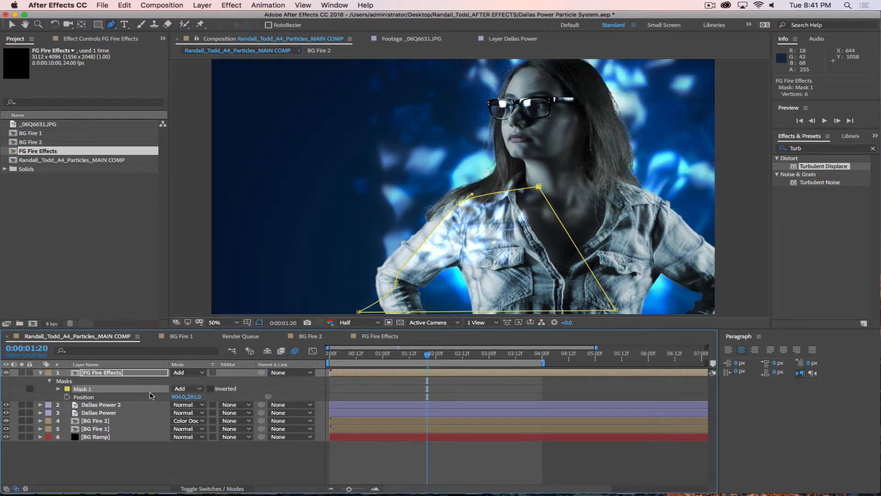
pyautogui.click(211, 389)
pyautogui.press('f')
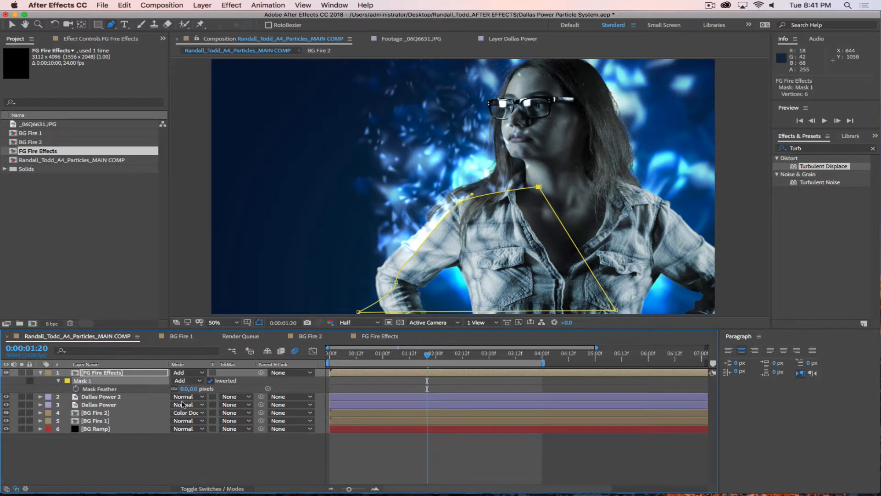
pyautogui.moveTo(227, 388); pyautogui.dragTo(265, 393)
# Step: Preview the composite with the layer deselected, then stop playback
pyautogui.click(235, 459)
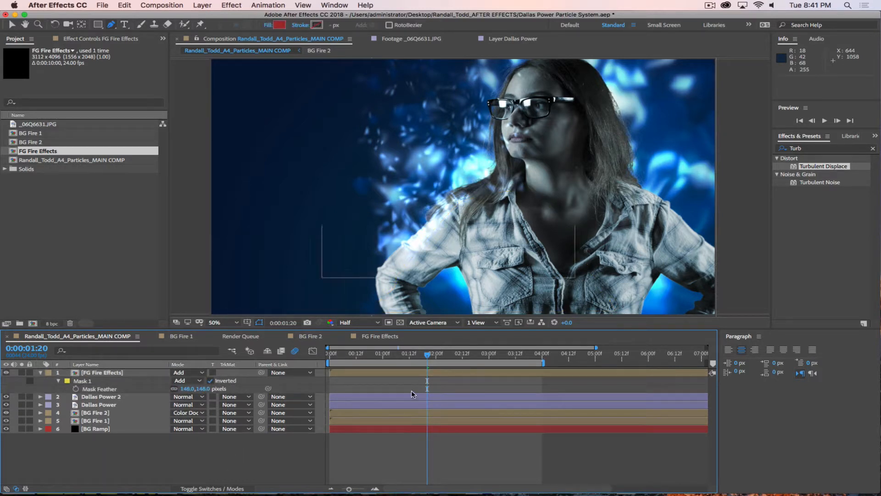
pyautogui.press('space')
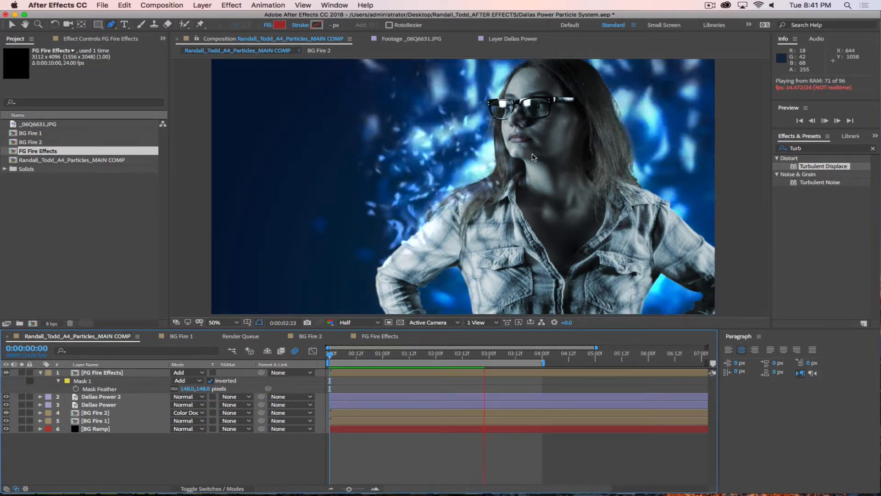
pyautogui.click(104, 374)
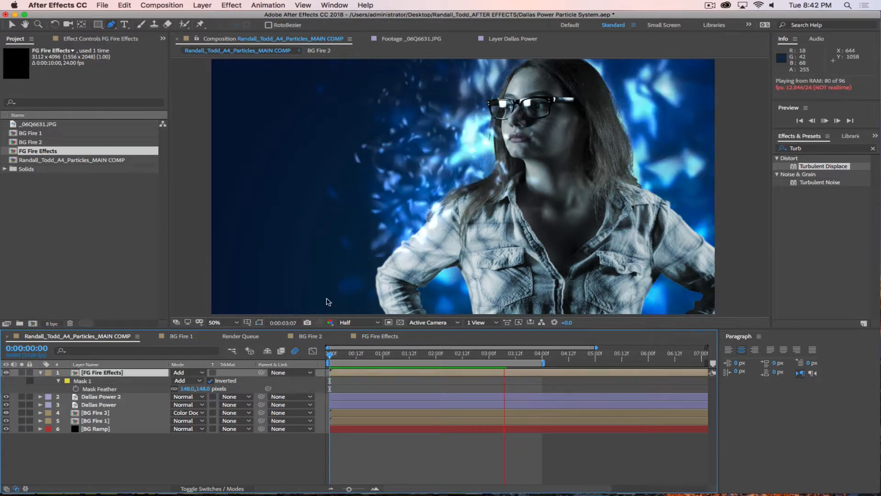
pyautogui.press('space')
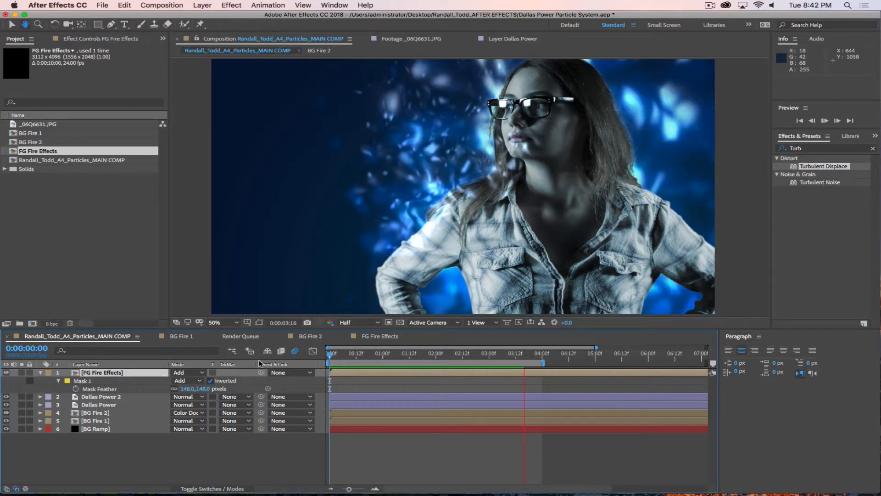
# Step: Draw a closed curved Mask 2 around the woman's head and face
pyautogui.click(526, 72)
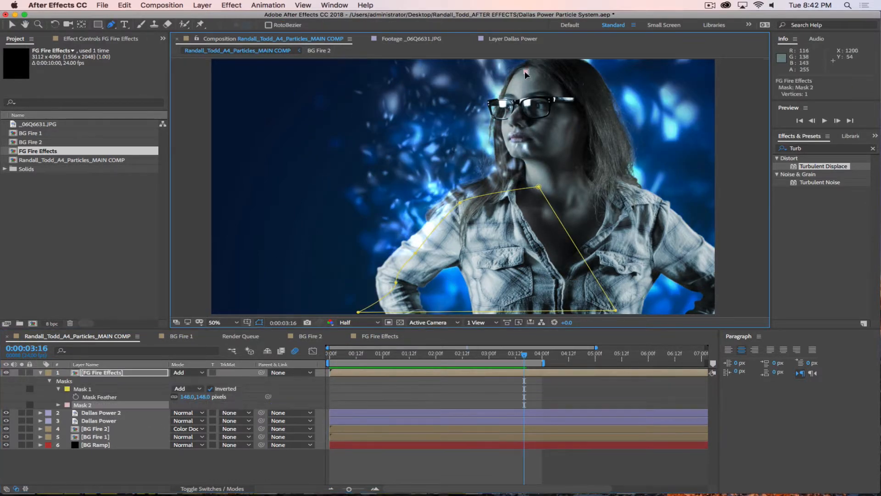
pyautogui.click(504, 97)
pyautogui.moveTo(512, 168); pyautogui.dragTo(519, 178)
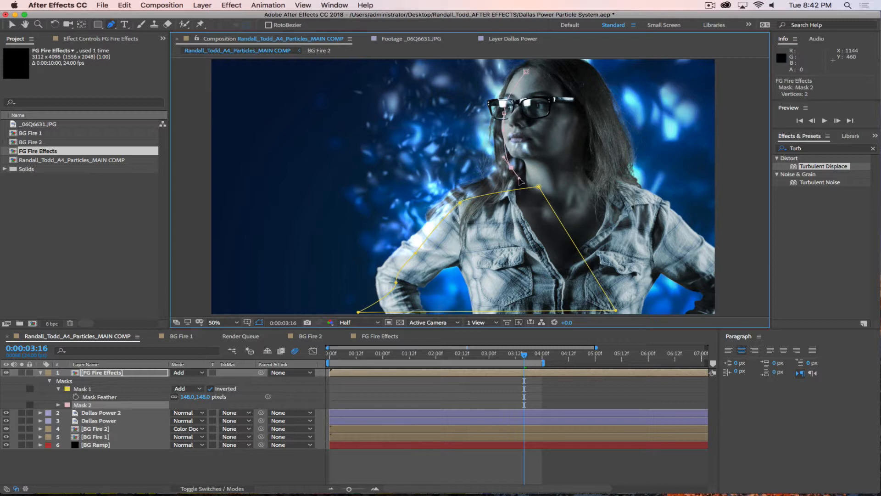
pyautogui.moveTo(560, 196); pyautogui.dragTo(590, 202)
pyautogui.moveTo(602, 118); pyautogui.dragTo(539, 66)
pyautogui.click(526, 72)
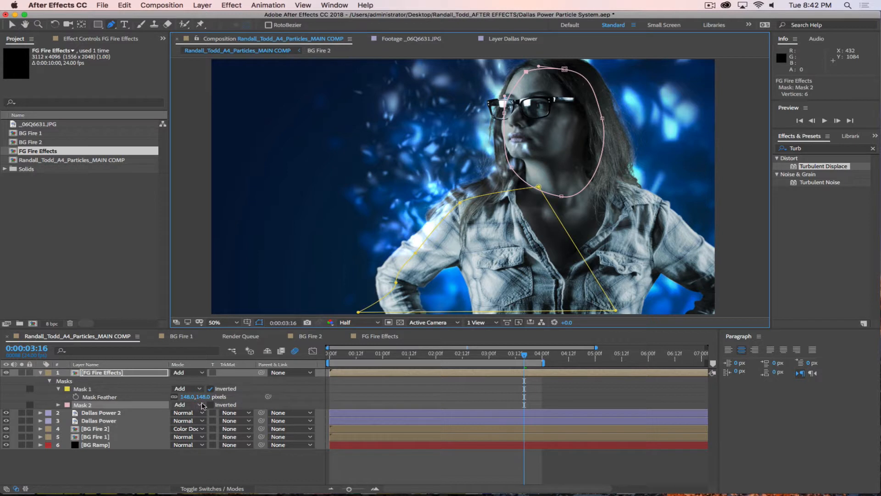
# Step: Set Mask 2 to Subtract with a 10-pixel feather
pyautogui.click(185, 406)
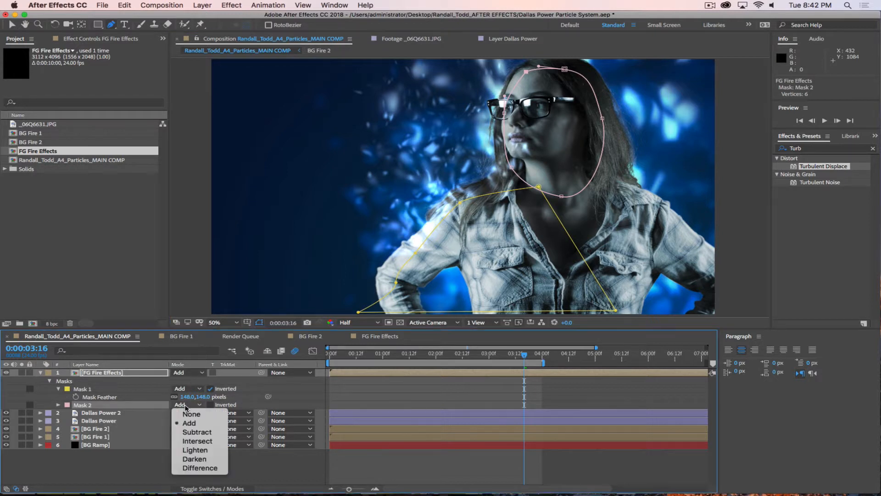
pyautogui.click(197, 432)
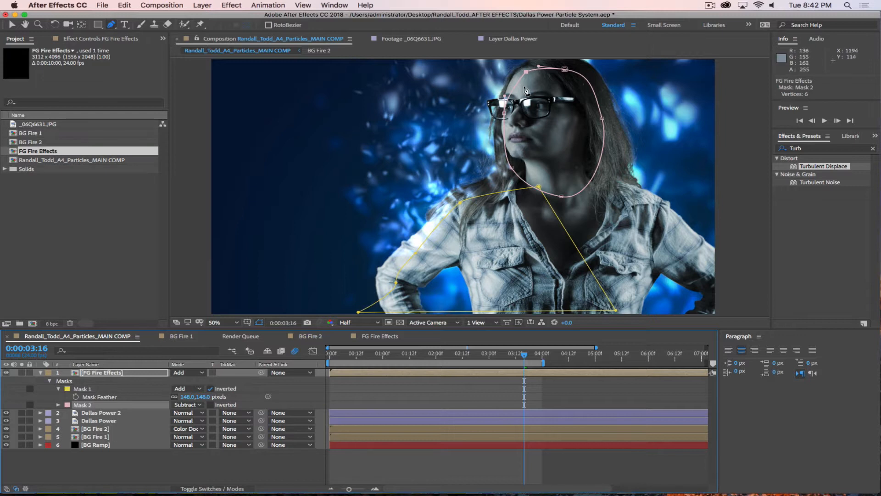
pyautogui.click(58, 404)
pyautogui.click(184, 420)
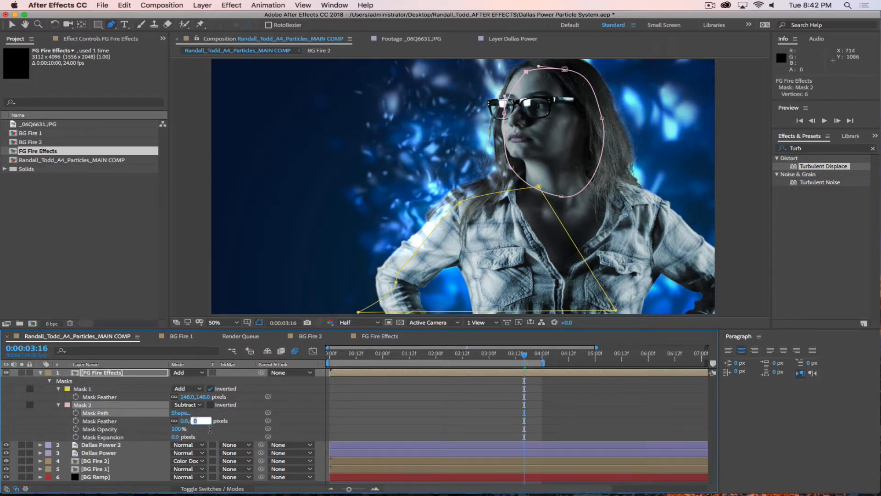
pyautogui.write('10')
pyautogui.press('Return')
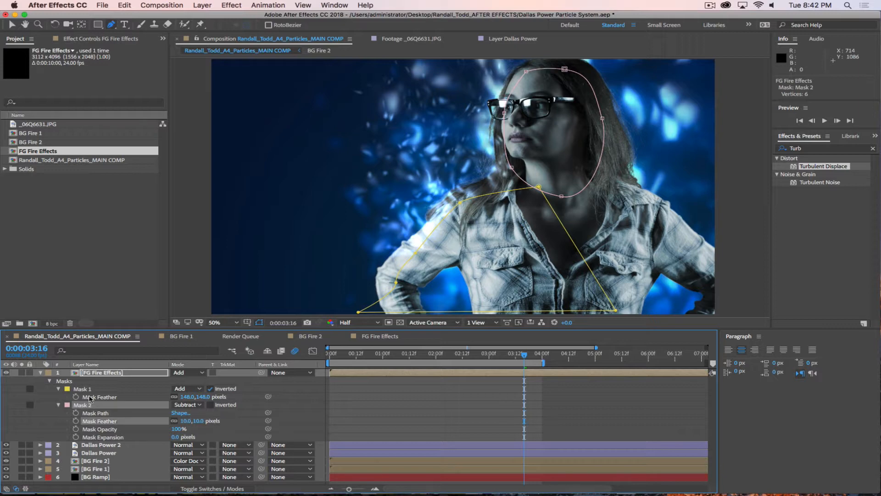
# Step: Preview the composite from about one second, then switch to Safari
pyautogui.click(370, 354)
pyautogui.moveTo(361, 349); pyautogui.dragTo(385, 356)
pyautogui.press('b')
pyautogui.press('space')
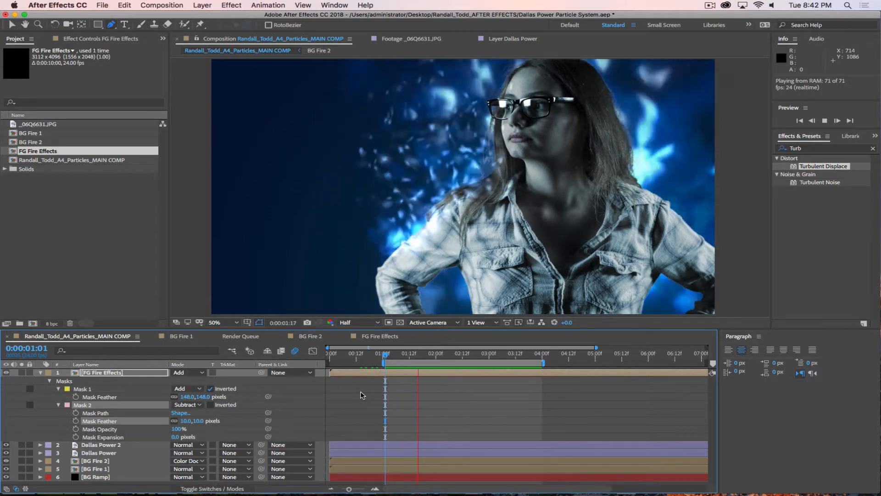
pyautogui.press('space')
pyautogui.press('super+Tab')
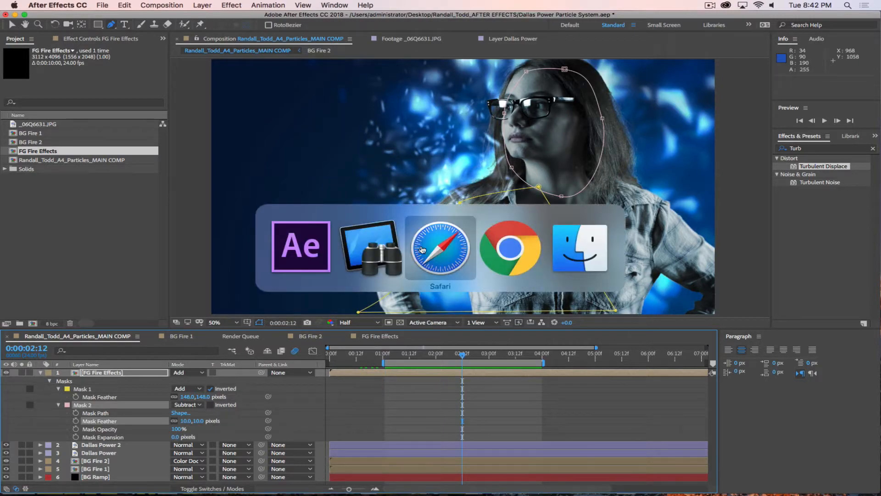
pyautogui.scroll(3, 338, 213)
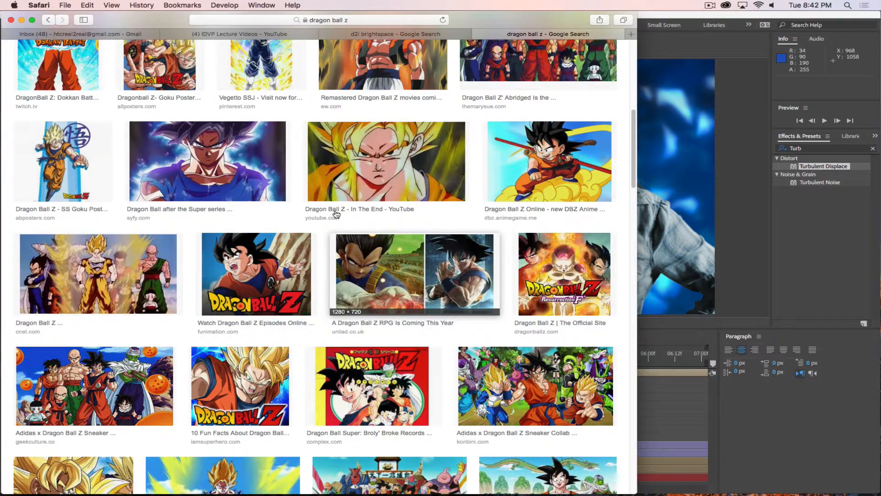
pyautogui.press('super+equal')
pyautogui.press('super+minus')
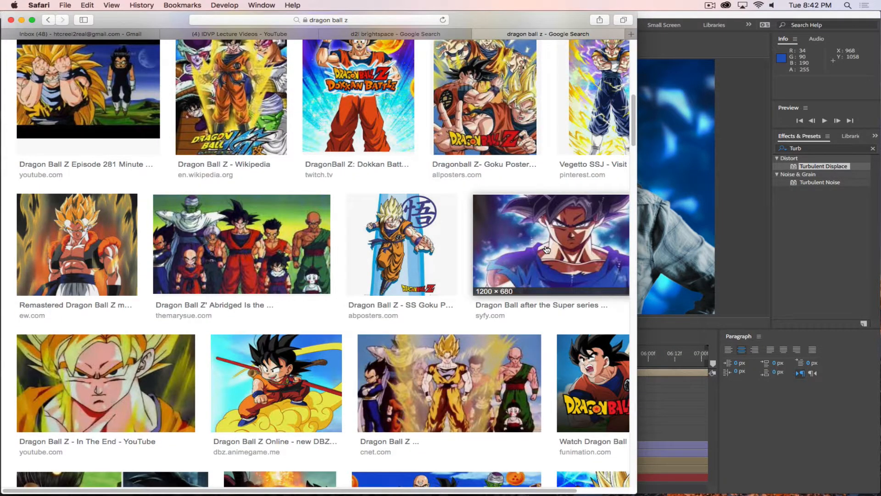
pyautogui.press('super+equal')
pyautogui.press('super+minus')
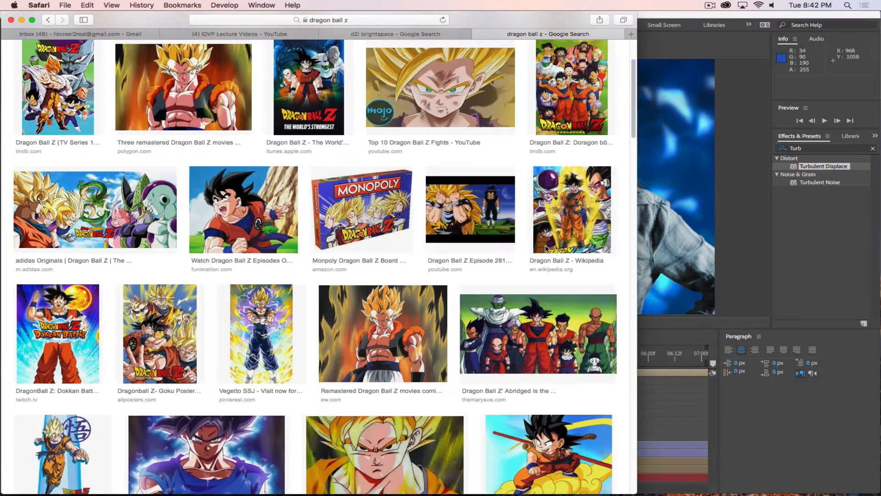
pyautogui.scroll(-3, 238, 344)
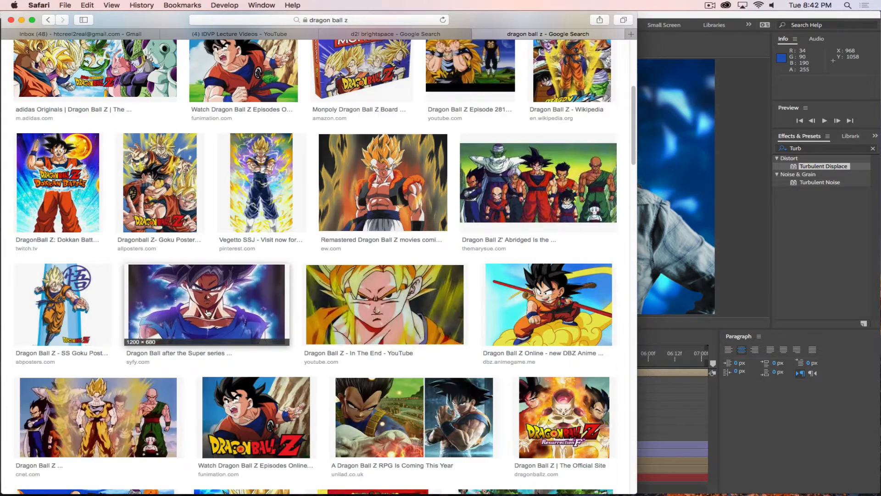
pyautogui.click(207, 313)
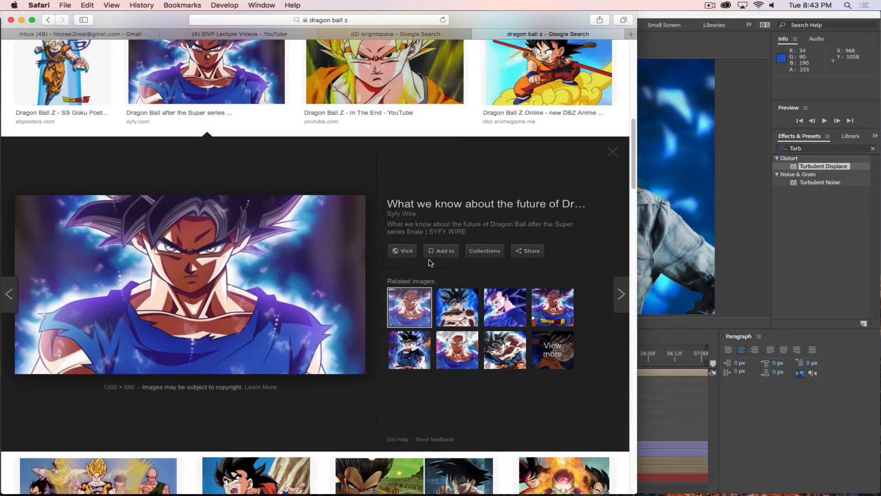
pyautogui.click(612, 152)
pyautogui.click(818, 442)
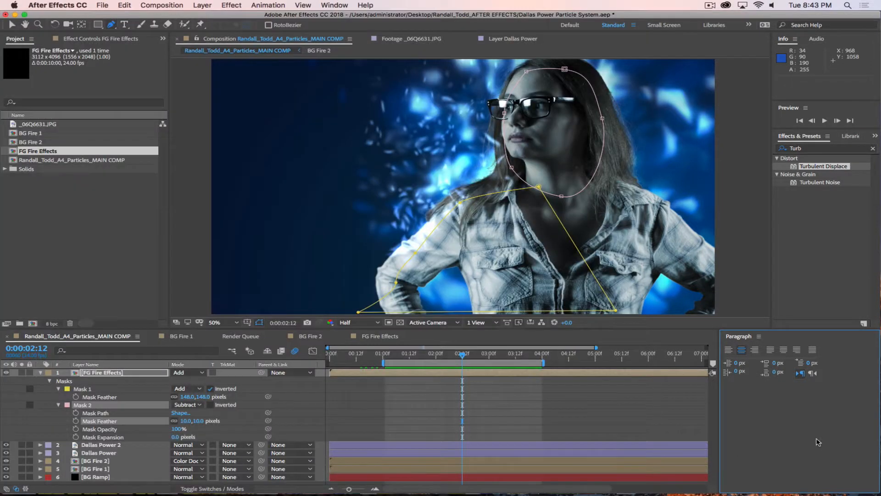
# Step: Collapse FG Fire Effects, deselect it to hide mask outlines, and switch to Remote Desktop
pyautogui.click(41, 372)
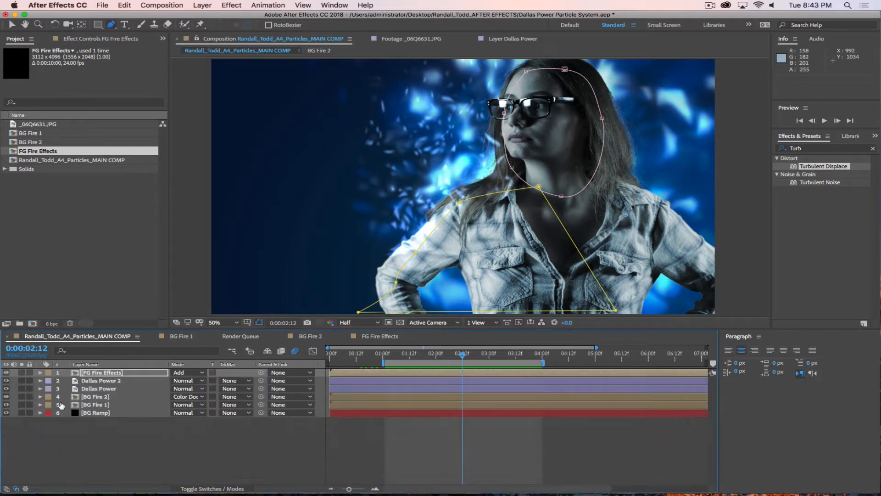
pyautogui.click(154, 430)
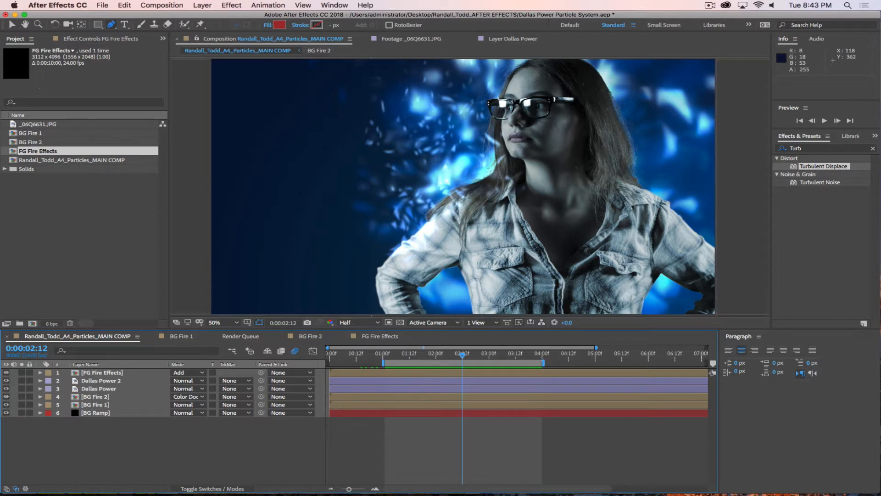
pyautogui.press('super+Tab')
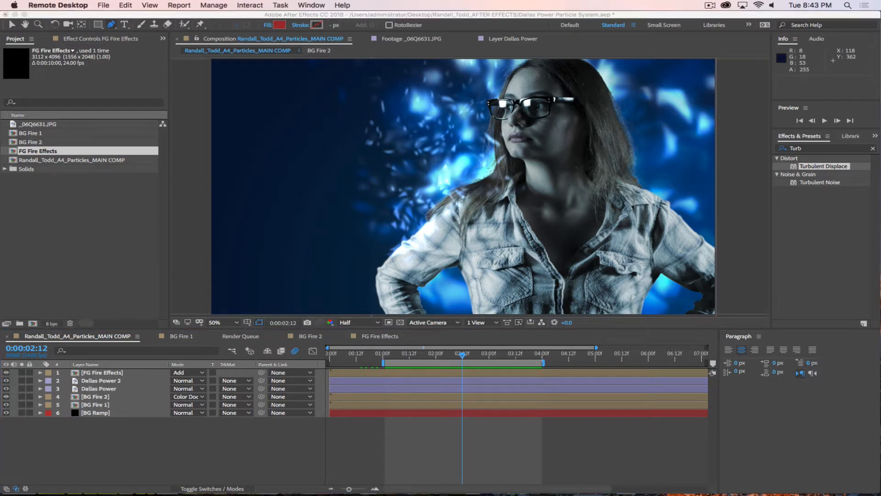
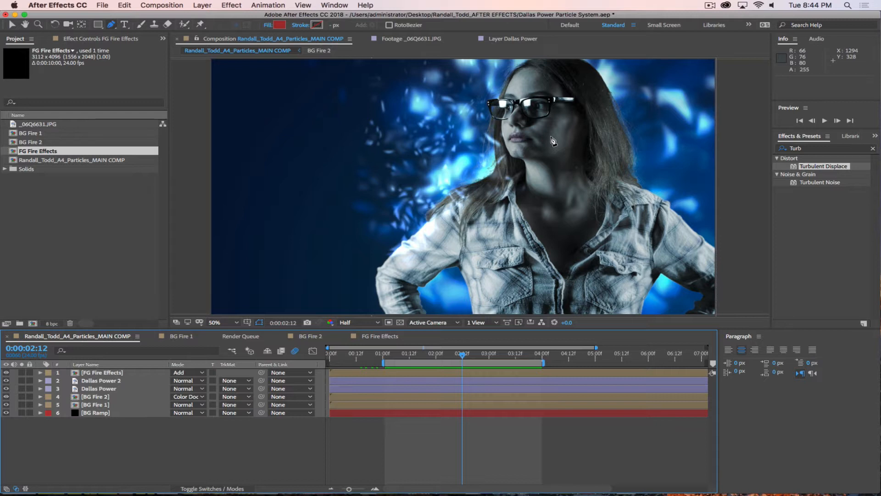
pyautogui.click(104, 381)
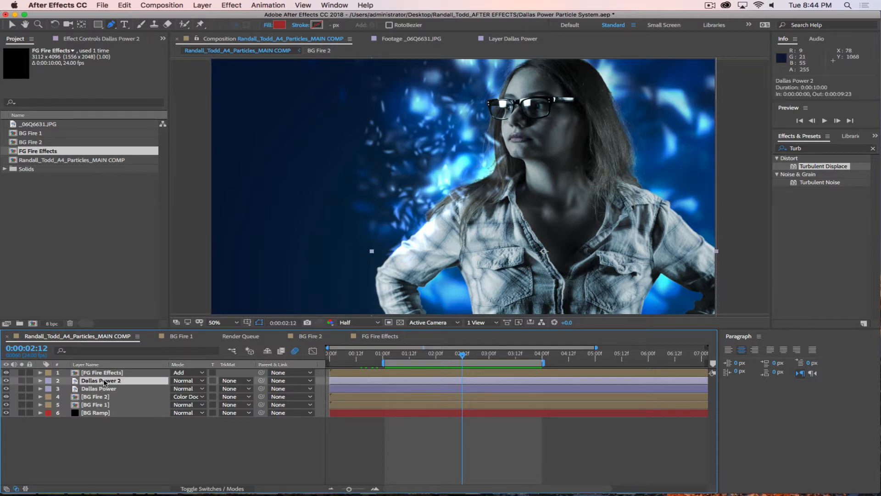
pyautogui.click(104, 388)
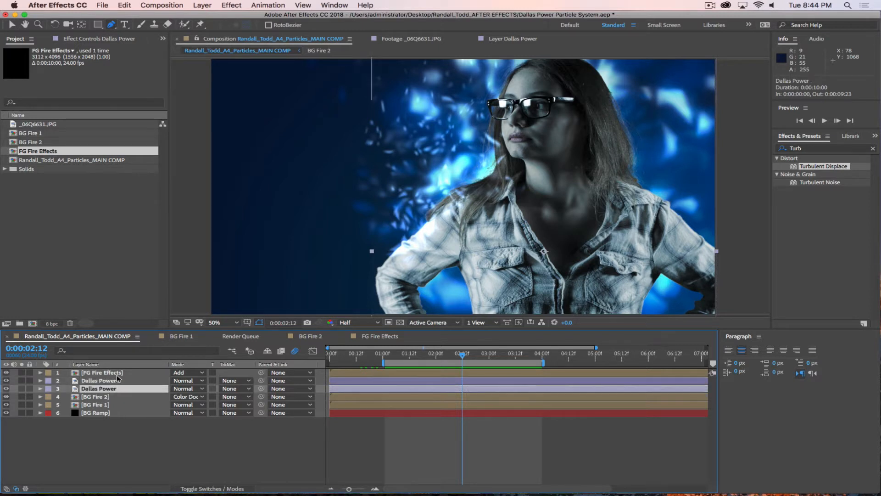
pyautogui.click(21, 388)
pyautogui.press('super+d')
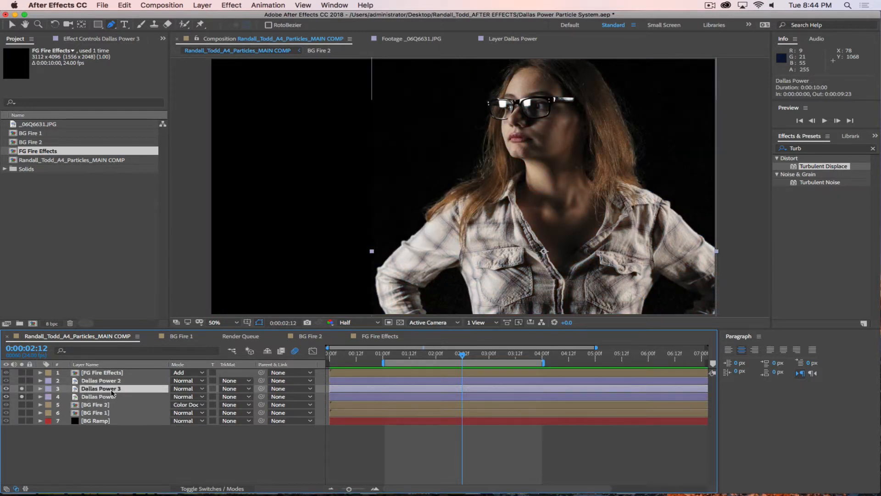
pyautogui.moveTo(111, 389); pyautogui.dragTo(111, 402)
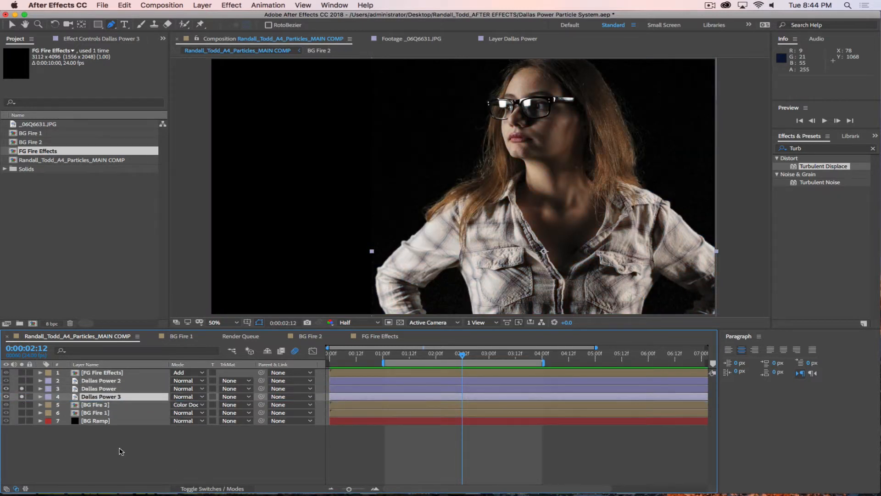
pyautogui.click(79, 38)
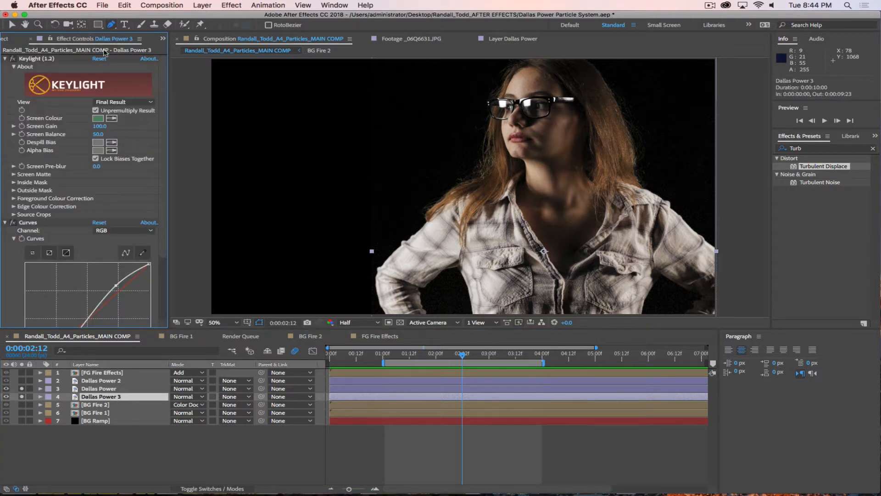
pyautogui.click(121, 102)
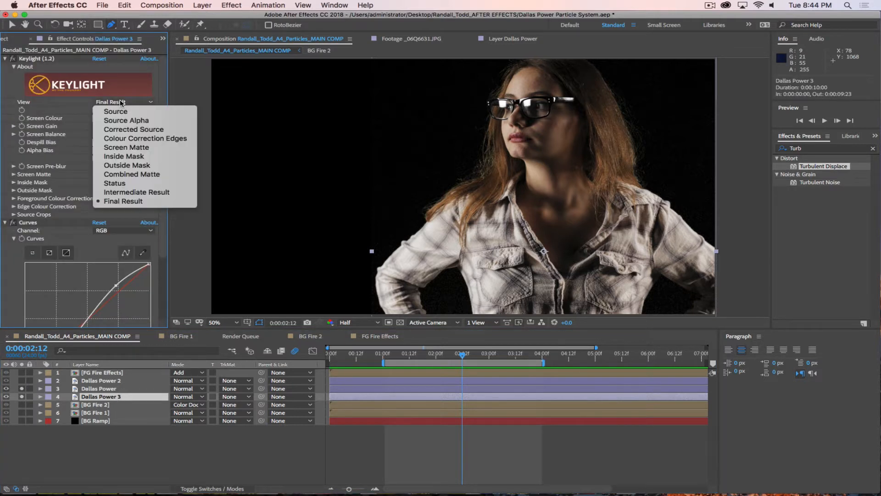
pyautogui.click(127, 147)
pyautogui.keyDown('alt'); pyautogui.click(22, 396); pyautogui.keyUp('alt')
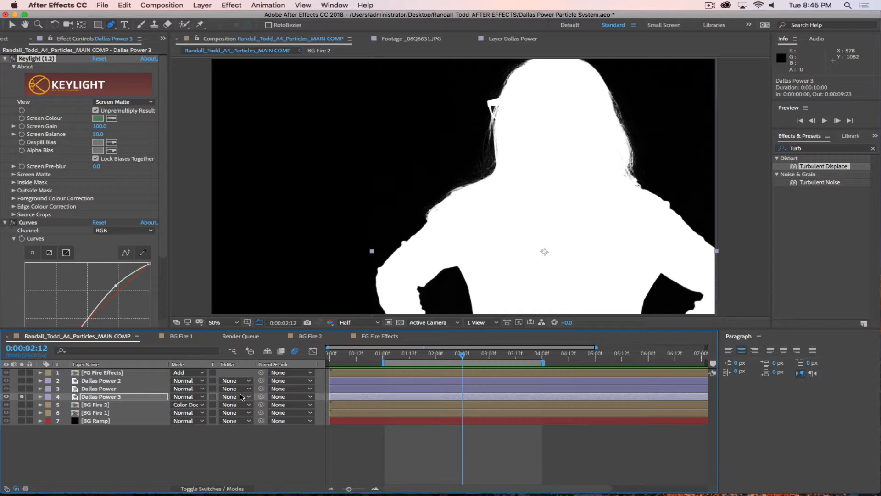
pyautogui.click(114, 397)
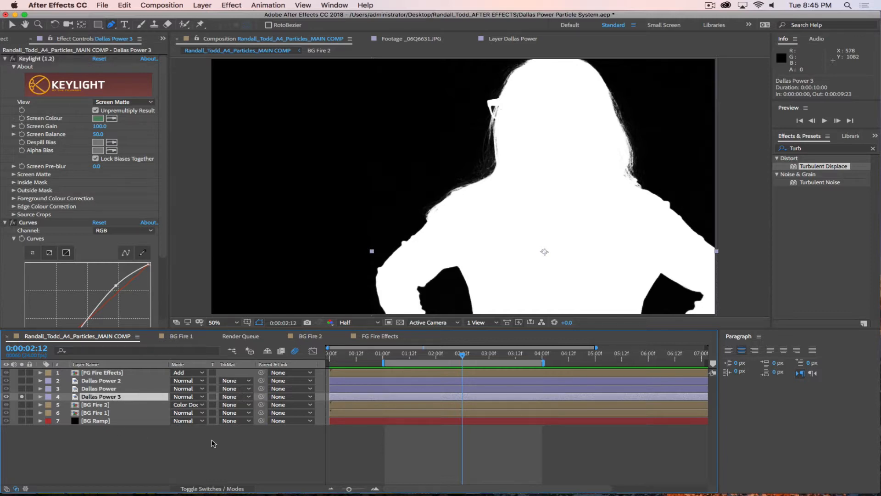
pyautogui.press('Return')
pyautogui.press('Right')
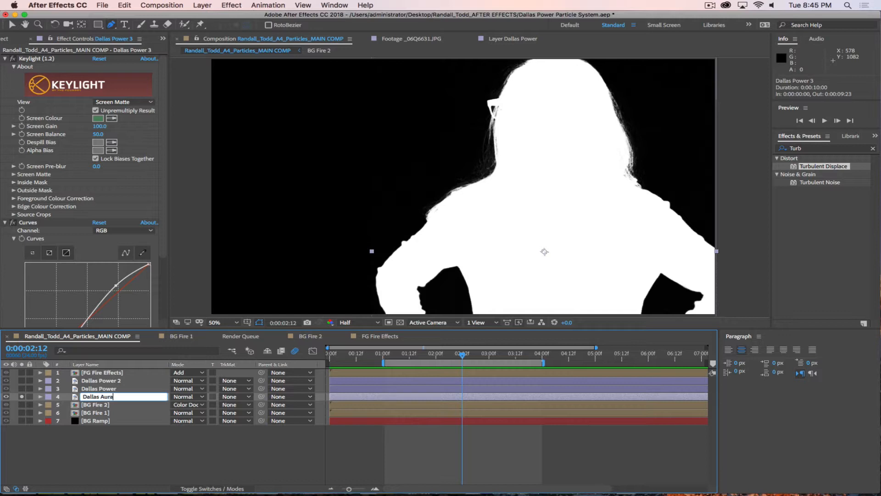
pyautogui.write('Aura')
pyautogui.press('Return')
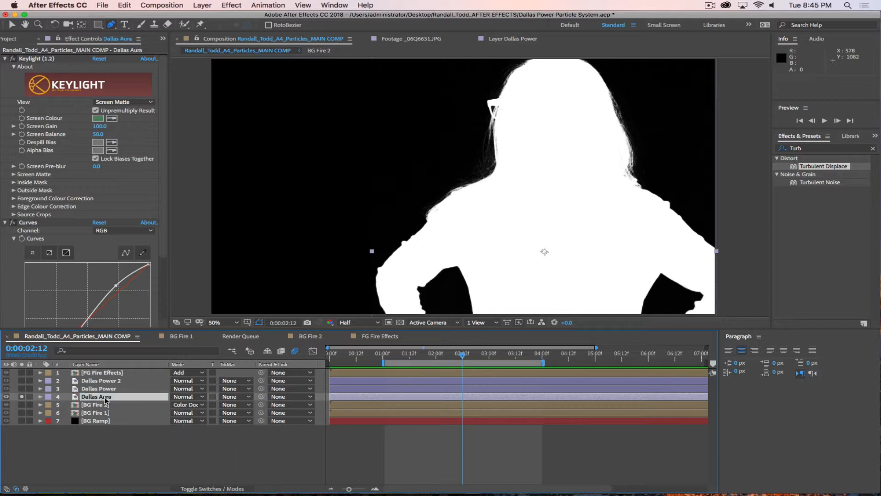
# Step: Duplicate Dallas Aura, luma-matte the original with Dallas Aura 2, and show the transparency grid
pyautogui.press('super+d')
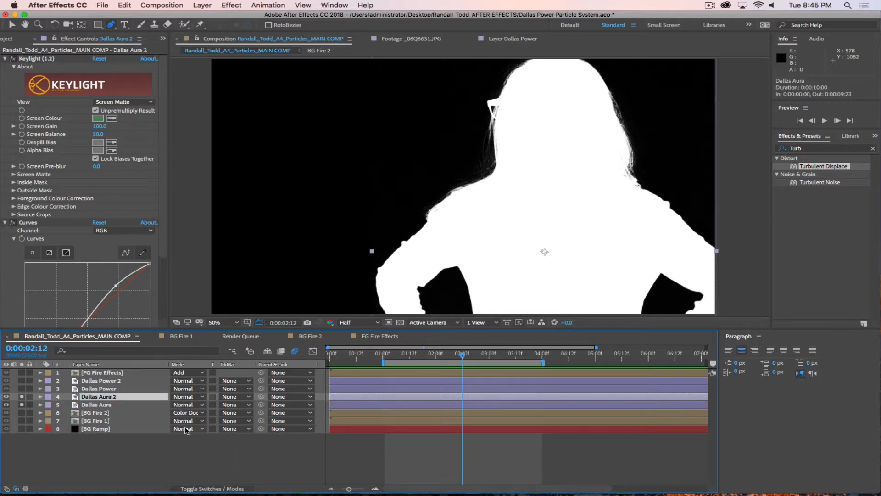
pyautogui.click(127, 405)
pyautogui.click(235, 404)
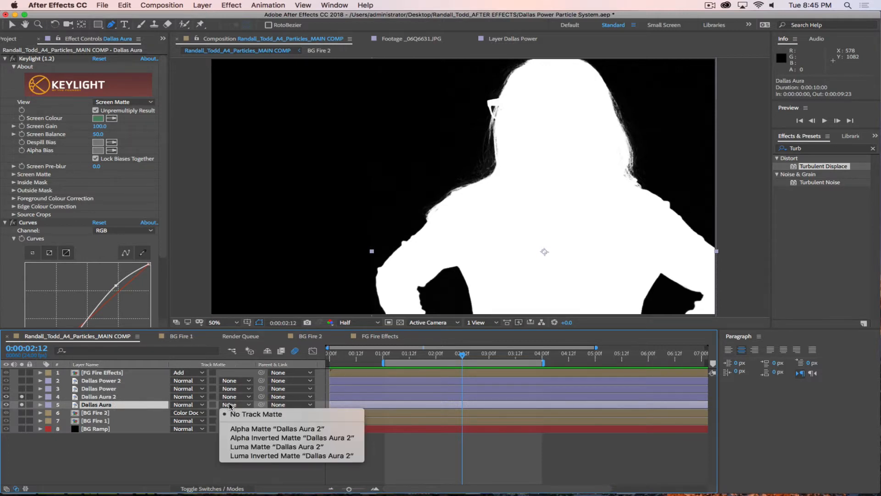
pyautogui.click(249, 446)
pyautogui.click(400, 322)
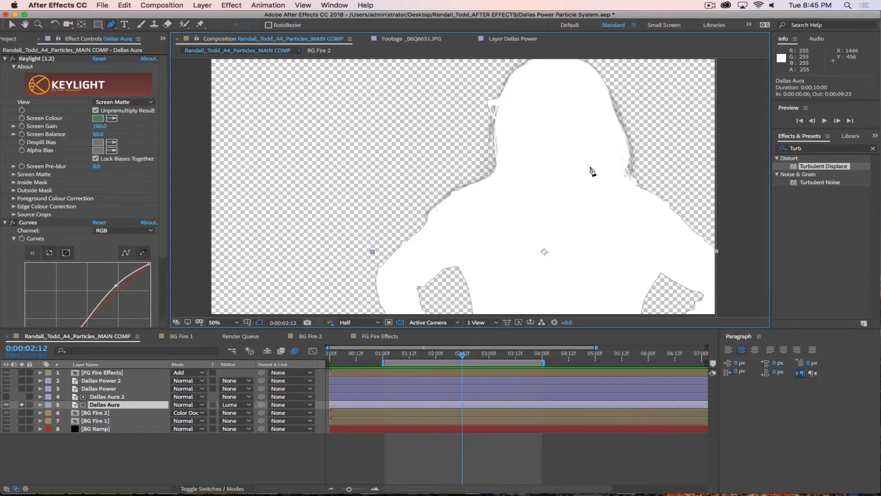
# Step: Apply a Fill effect to the aura and set its colour to white
pyautogui.click(110, 396)
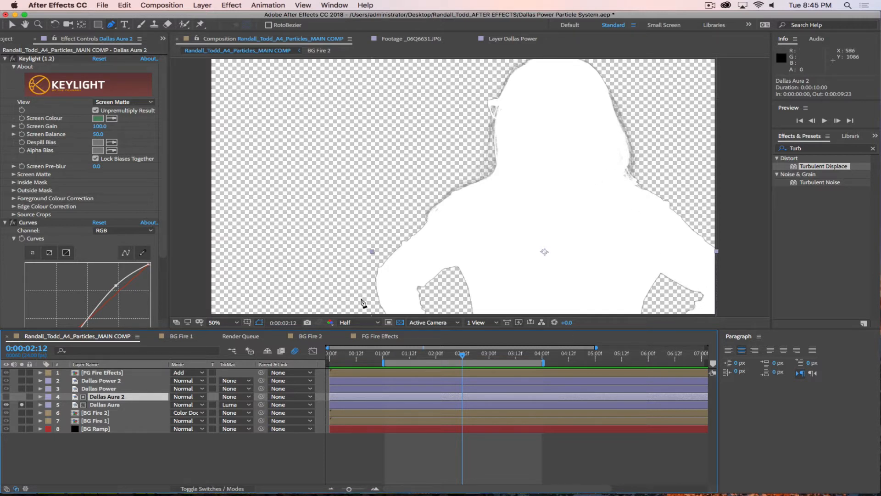
pyautogui.moveTo(822, 149); pyautogui.dragTo(726, 156)
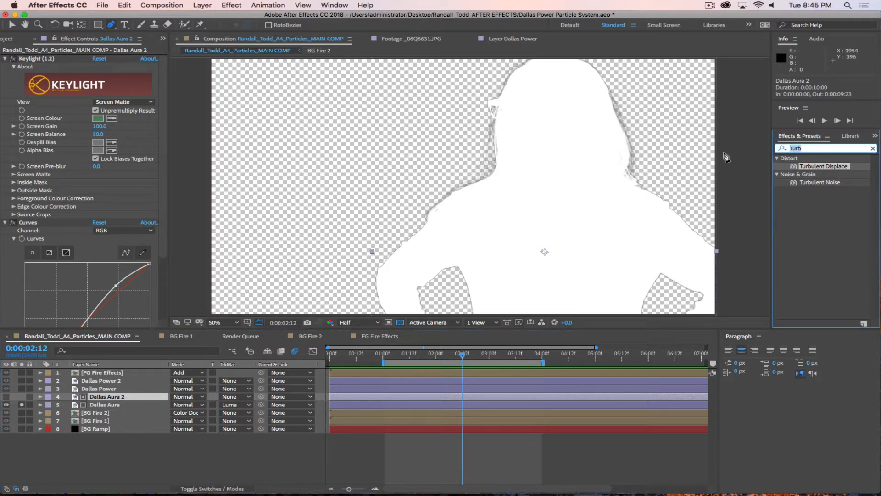
pyautogui.write('Fill')
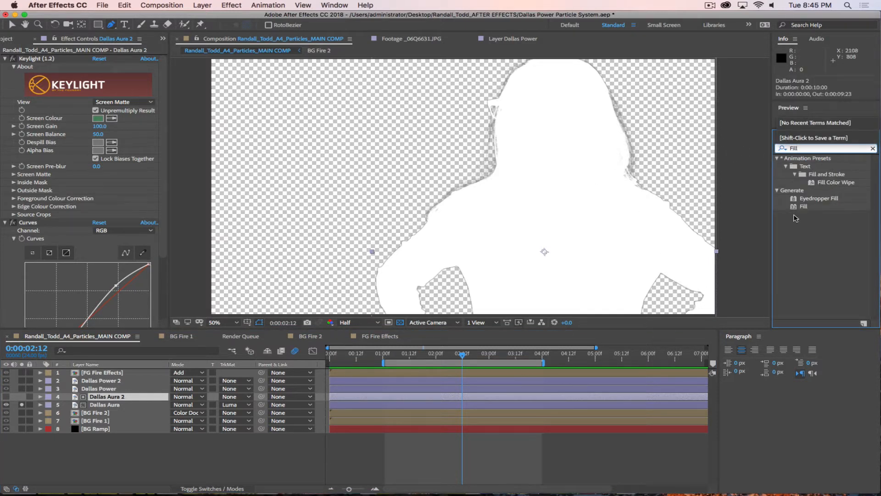
pyautogui.moveTo(796, 207); pyautogui.dragTo(574, 244)
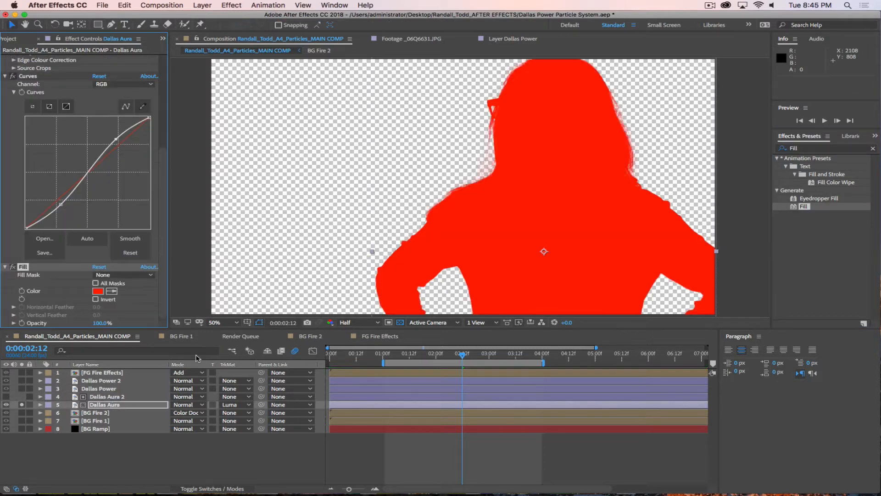
pyautogui.click(98, 291)
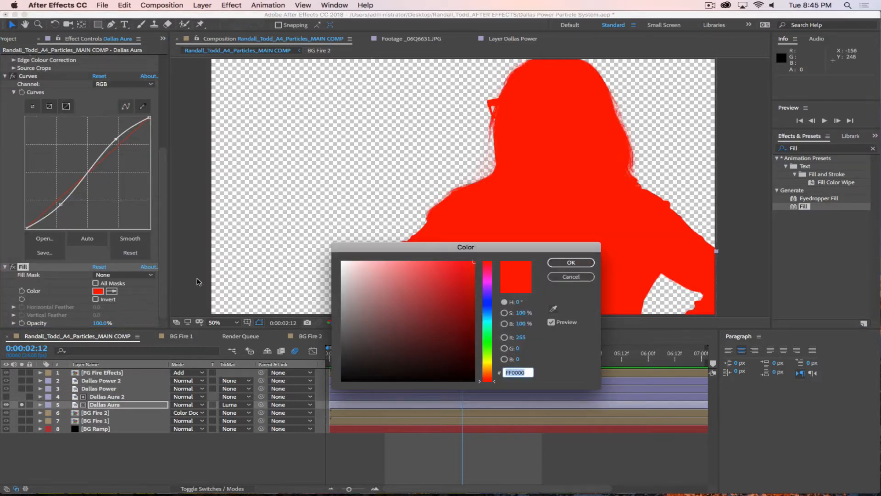
pyautogui.moveTo(354, 279); pyautogui.dragTo(313, 209)
pyautogui.click(579, 263)
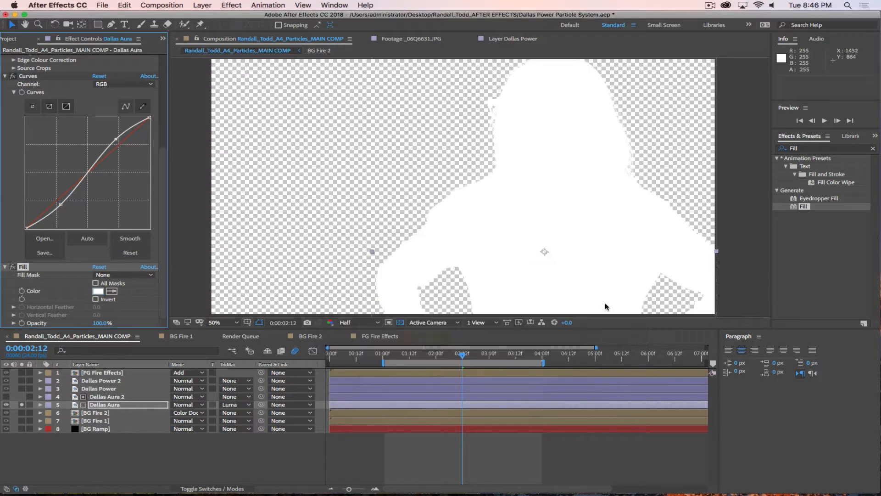
# Step: Select both the Dallas Aura 2 and Dallas Aura layers
pyautogui.click(106, 460)
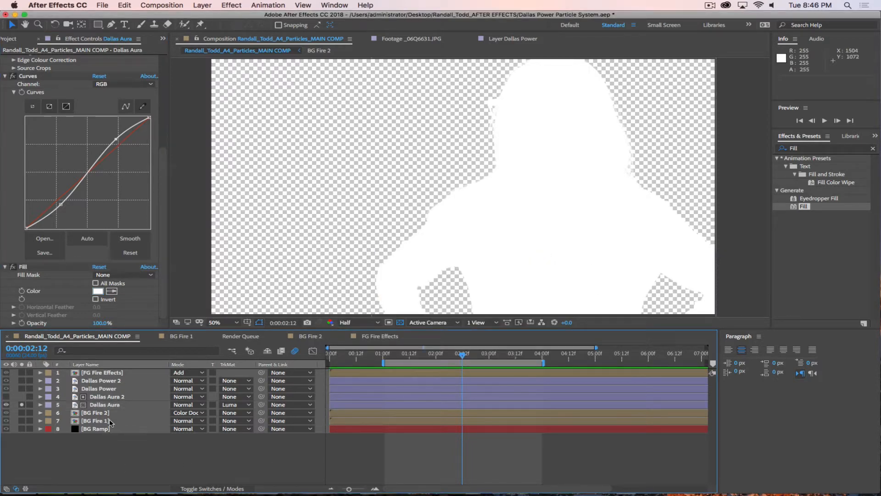
pyautogui.click(114, 396)
pyautogui.keyDown('shift'); pyautogui.click(105, 404); pyautogui.keyUp('shift')
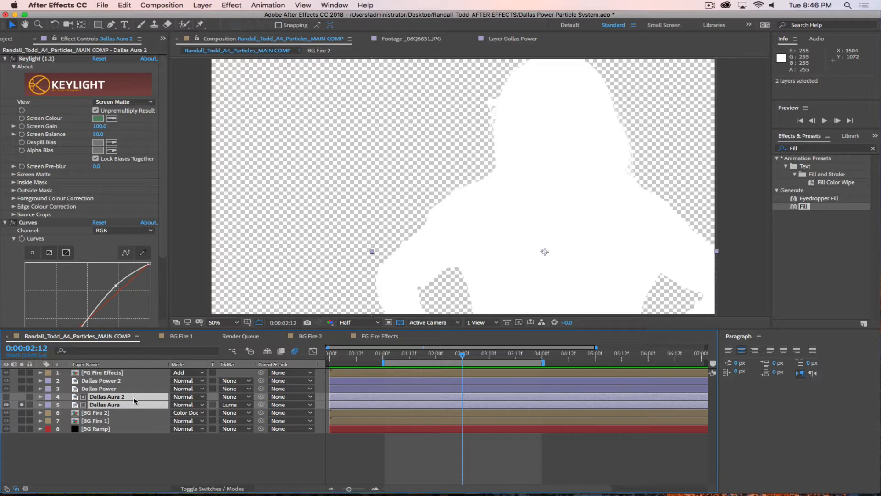
# Step: Pre-compose both aura layers into a precomp named Dallas Aura and unsolo it
pyautogui.rightClick(136, 396)
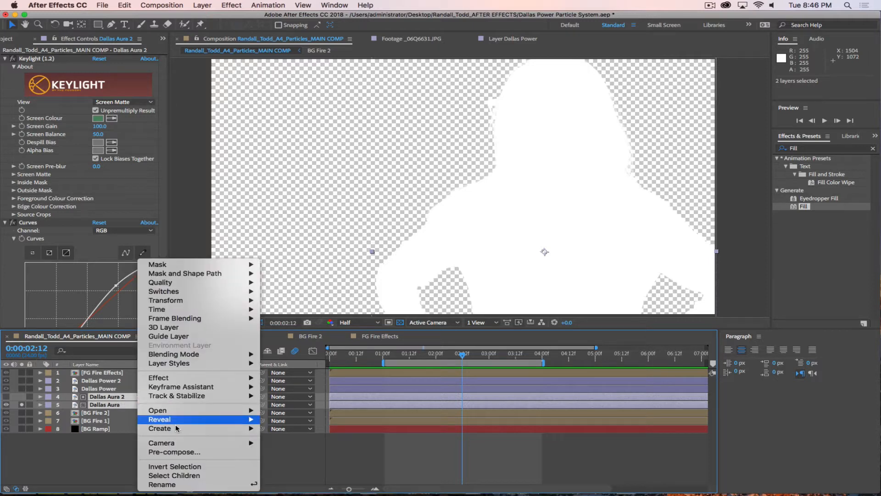
pyautogui.click(174, 451)
pyautogui.write('Dallas Aura')
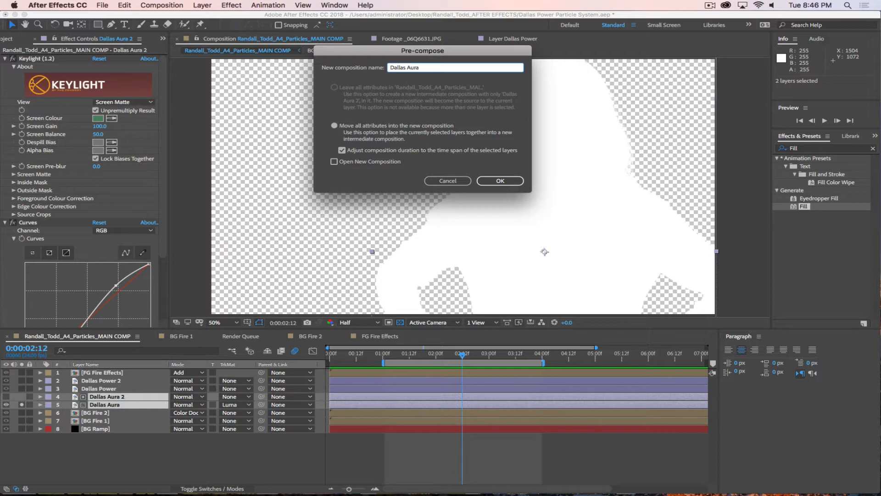
pyautogui.click(500, 180)
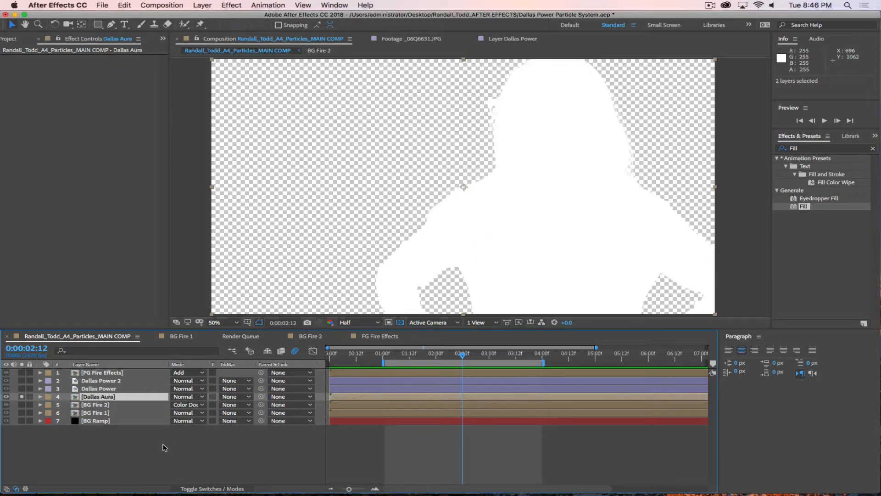
pyautogui.click(21, 396)
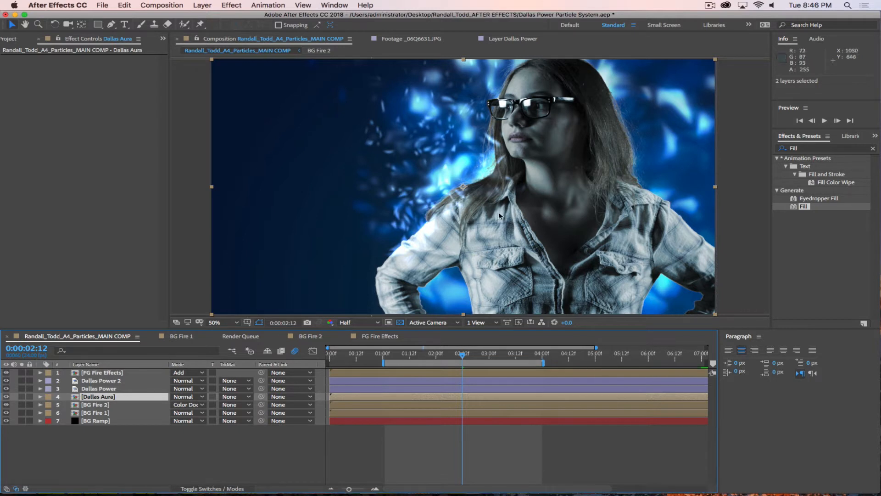
# Step: Try scaling the aura precomp to 109% and check position, then undo back to 100% soloed
pyautogui.press('s')
pyautogui.moveTo(186, 404)
pyautogui.mouseDown()
pyautogui.moveTo(206, 406)
pyautogui.moveTo(169, 404)
pyautogui.moveTo(210, 404)
pyautogui.moveTo(203, 405)
pyautogui.mouseUp()
pyautogui.press('p')
pyautogui.press('s')
pyautogui.press('super+z')
pyautogui.press('super+z')
pyautogui.press('super+z')
pyautogui.press('super+z')
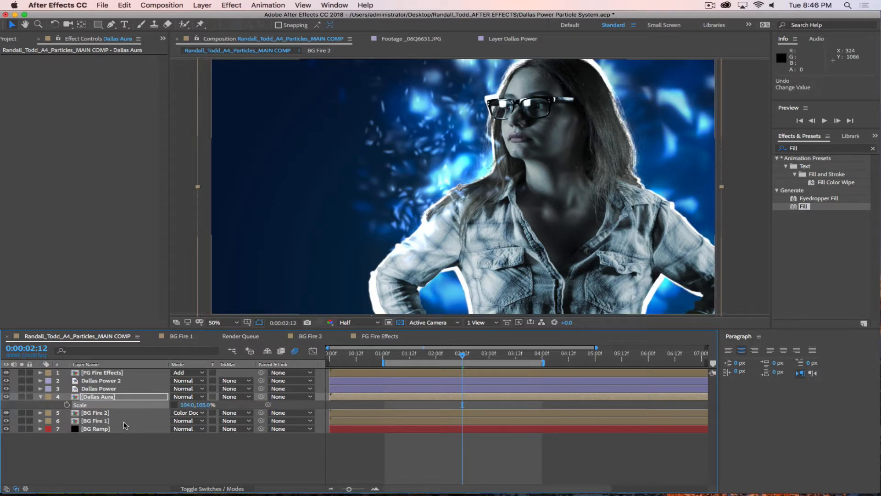
pyautogui.press('super+z')
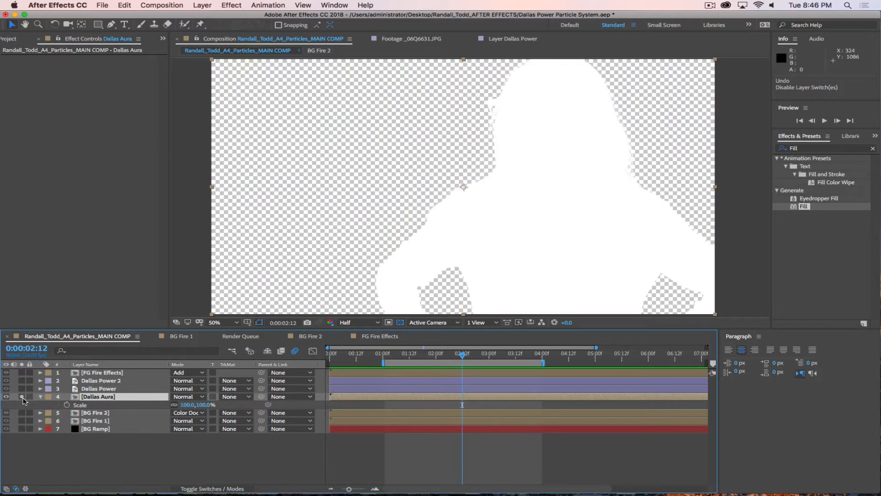
# Step: Return the viewer background to black and apply Minimax to the Dallas Aura layer
pyautogui.click(320, 323)
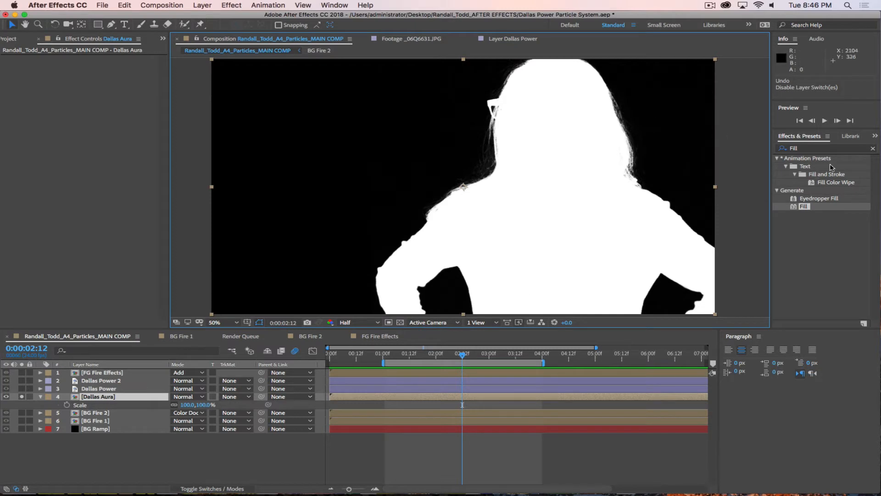
pyautogui.click(819, 148)
pyautogui.press('super+a')
pyautogui.write('Mini')
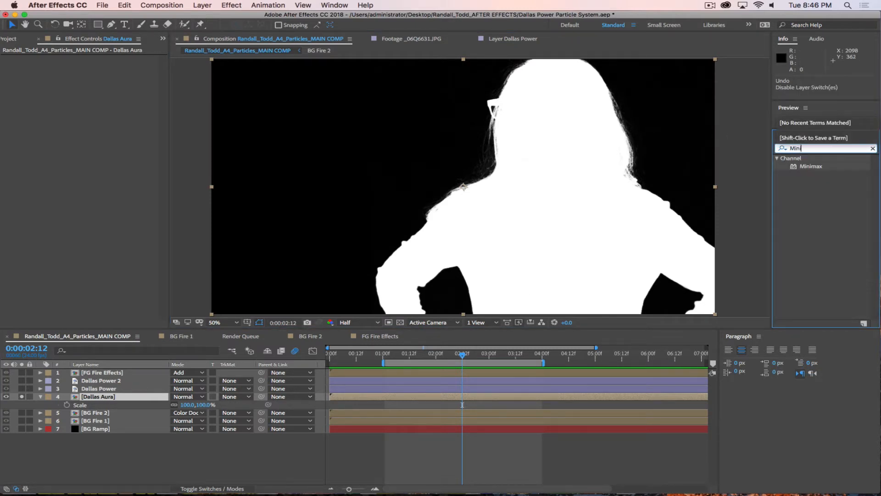
pyautogui.click(795, 182)
pyautogui.moveTo(796, 168); pyautogui.dragTo(110, 397)
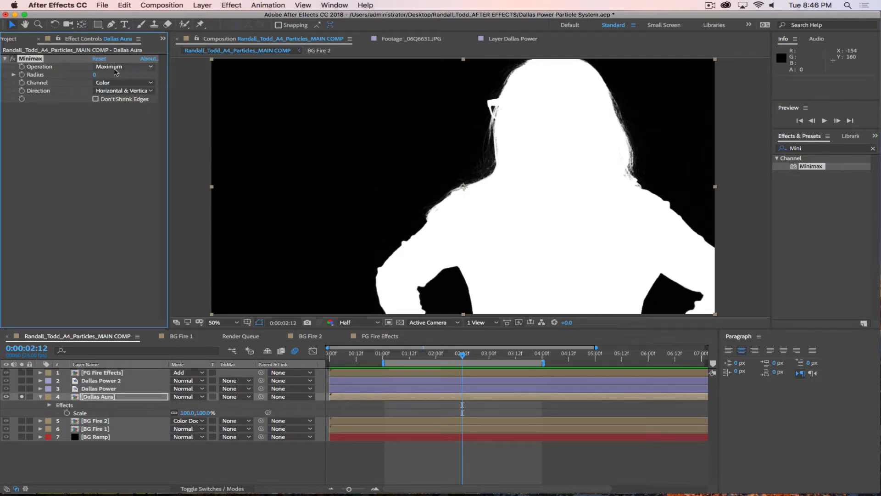
# Step: Test the Minimax radius and channel options, keeping Color, then reset radius to 0
pyautogui.moveTo(95, 75); pyautogui.dragTo(122, 78)
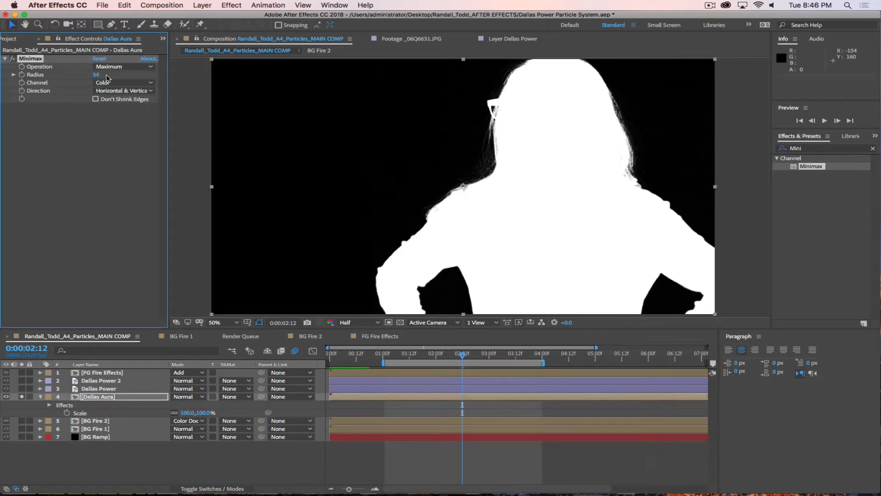
pyautogui.click(110, 67)
pyautogui.click(110, 68)
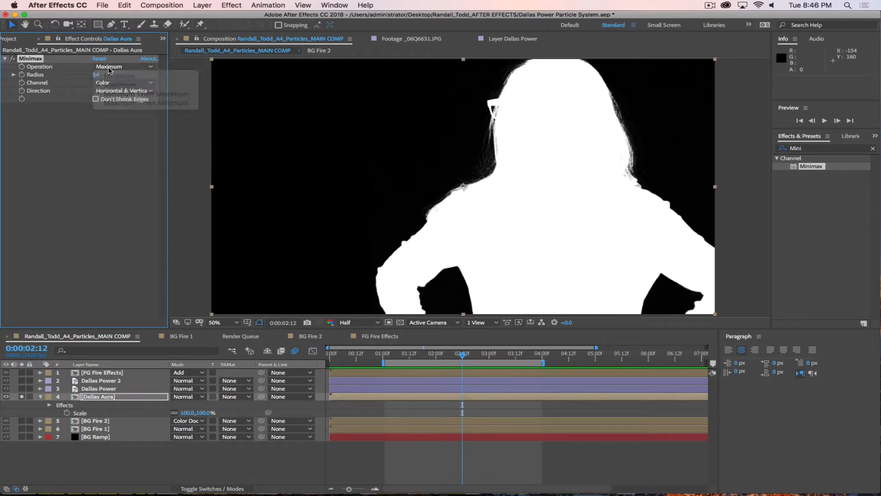
pyautogui.click(113, 83)
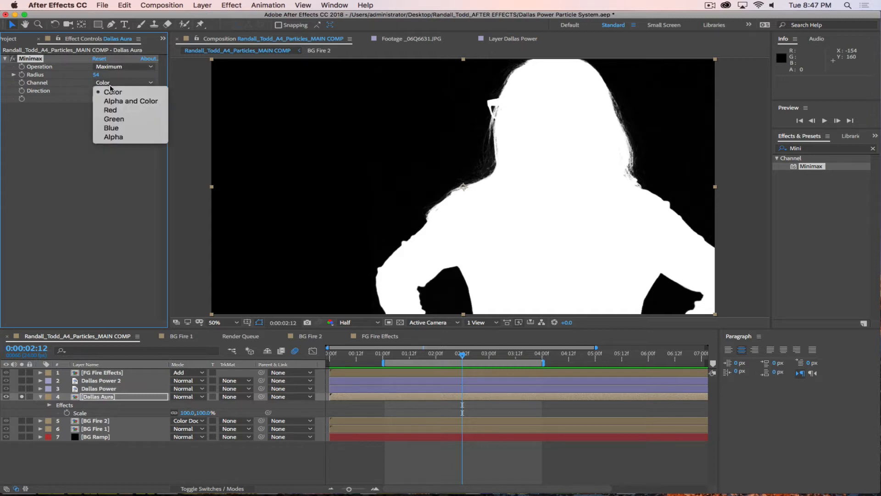
pyautogui.click(111, 92)
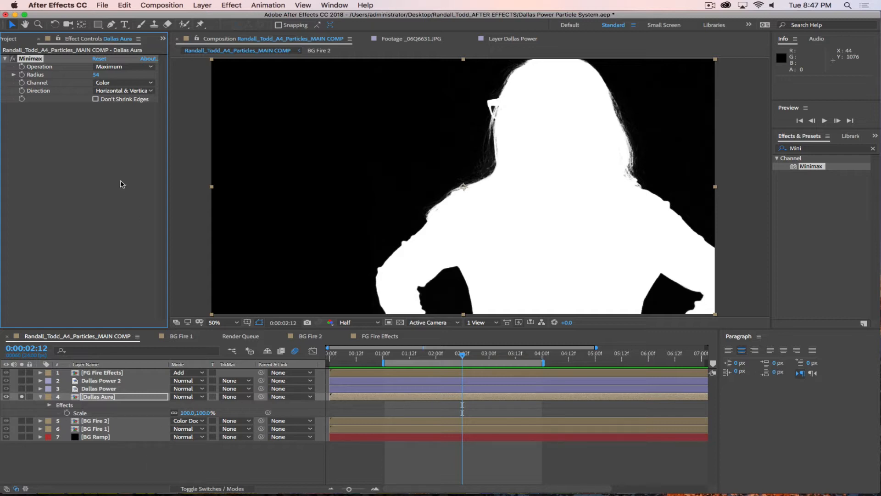
pyautogui.moveTo(96, 75); pyautogui.dragTo(48, 73)
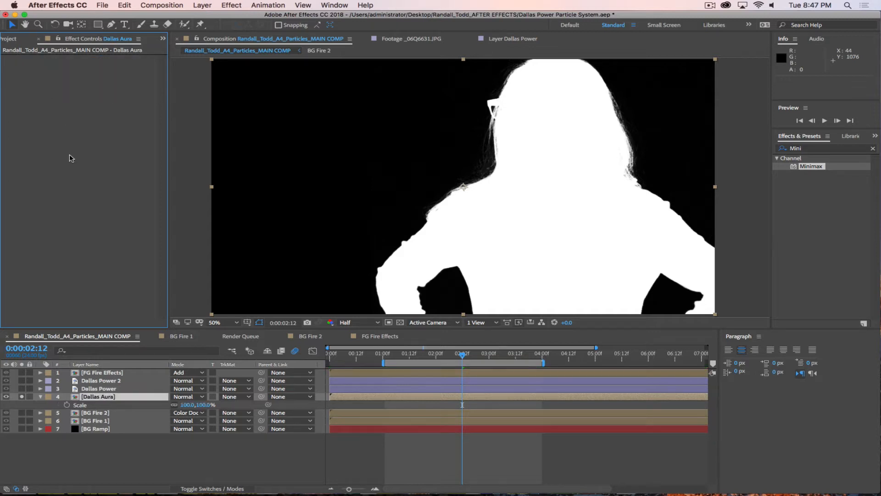
# Step: Inside the Dallas Aura precomp, add Minimax below Fill and try radius 76, then undo
pyautogui.doubleClick(106, 396)
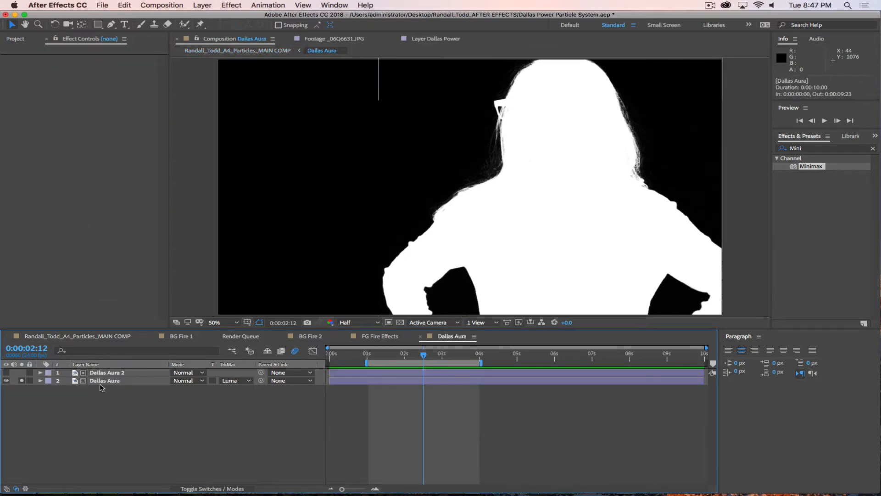
pyautogui.click(103, 381)
pyautogui.click(4, 59)
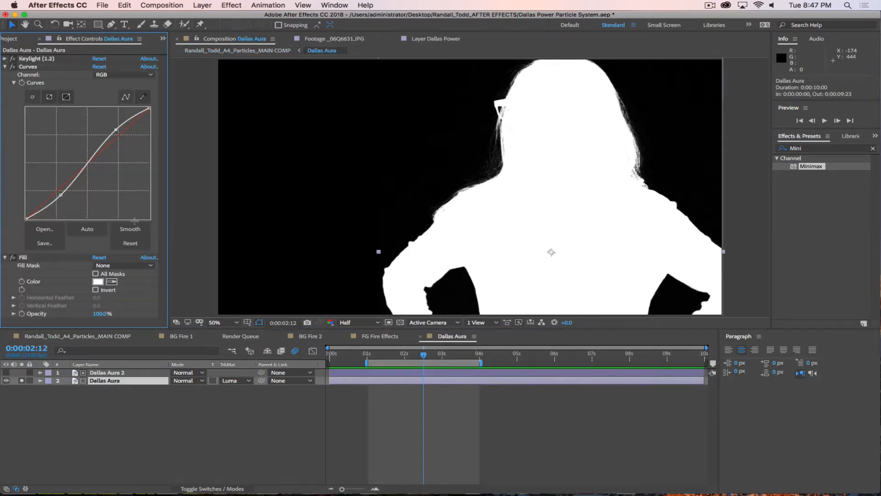
pyautogui.click(5, 66)
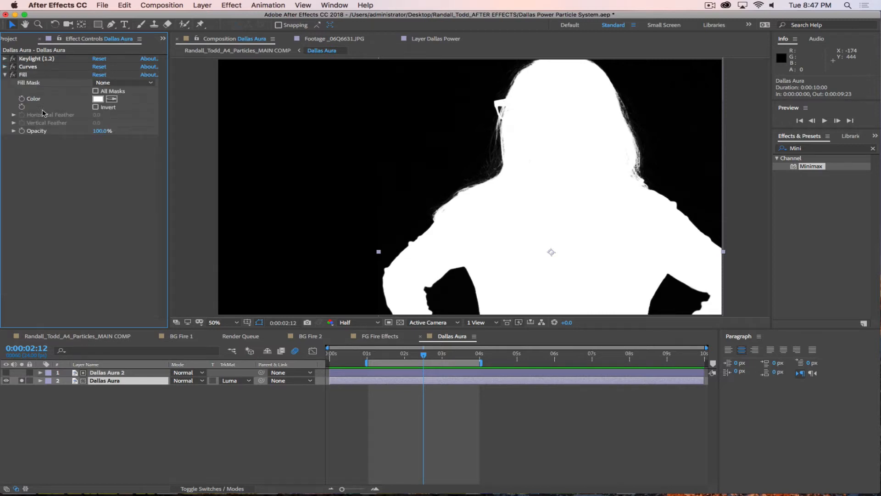
pyautogui.click(6, 75)
pyautogui.moveTo(795, 169); pyautogui.dragTo(54, 201)
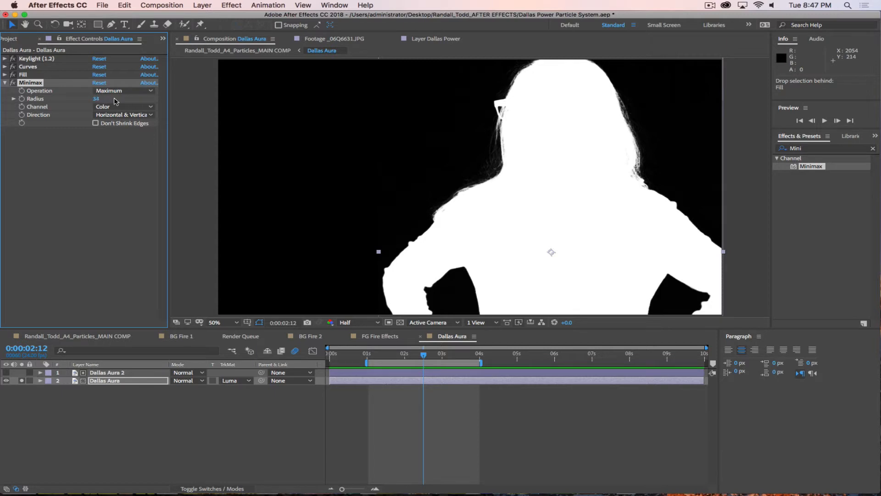
pyautogui.moveTo(96, 99); pyautogui.dragTo(116, 102)
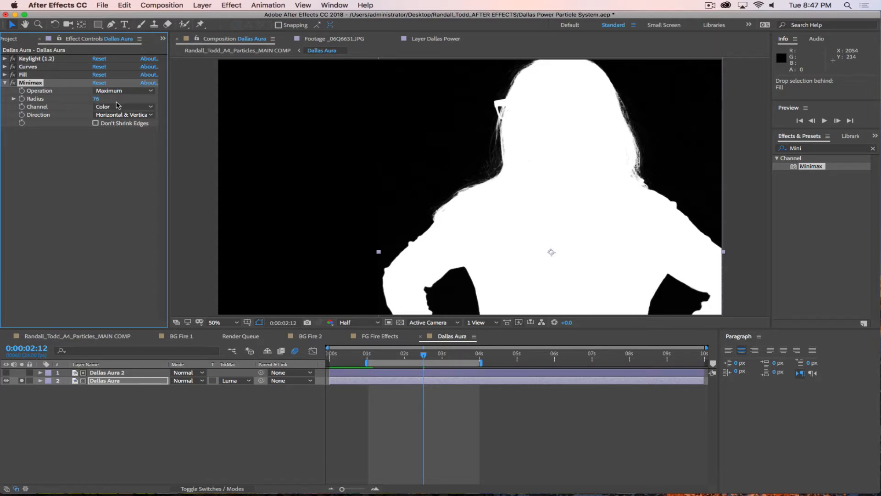
pyautogui.press('super+z')
pyautogui.press('super+z')
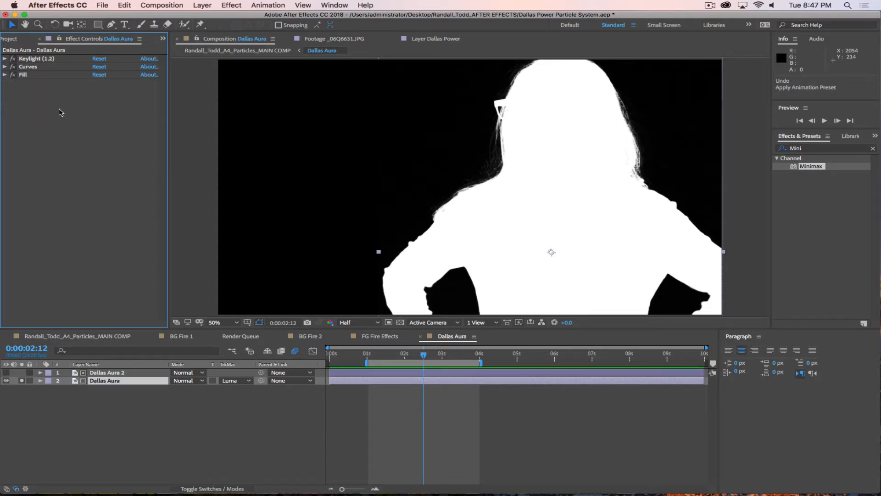
# Step: Show Dallas Aura 2's effects and briefly compare comps and the transparency grid
pyautogui.click(107, 372)
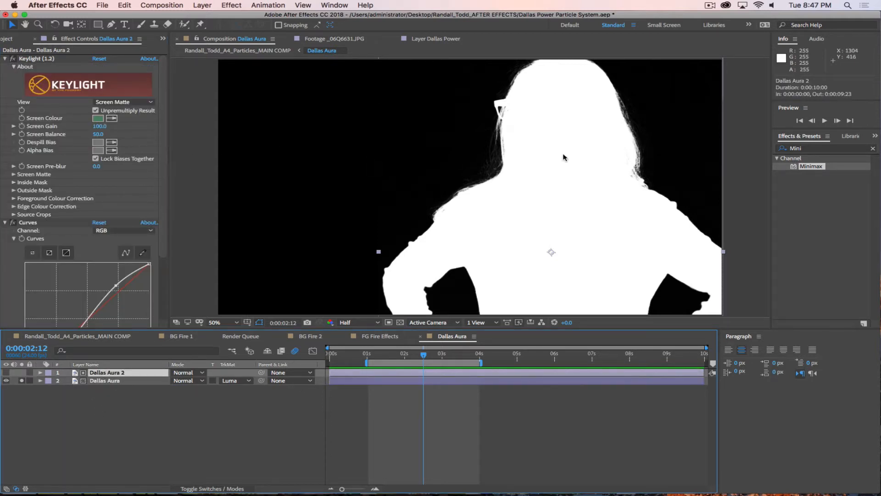
pyautogui.click(102, 336)
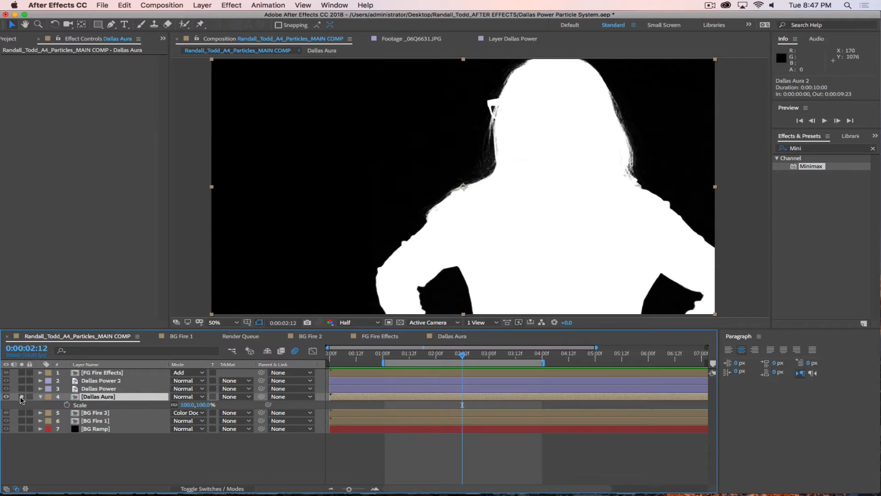
pyautogui.click(450, 340)
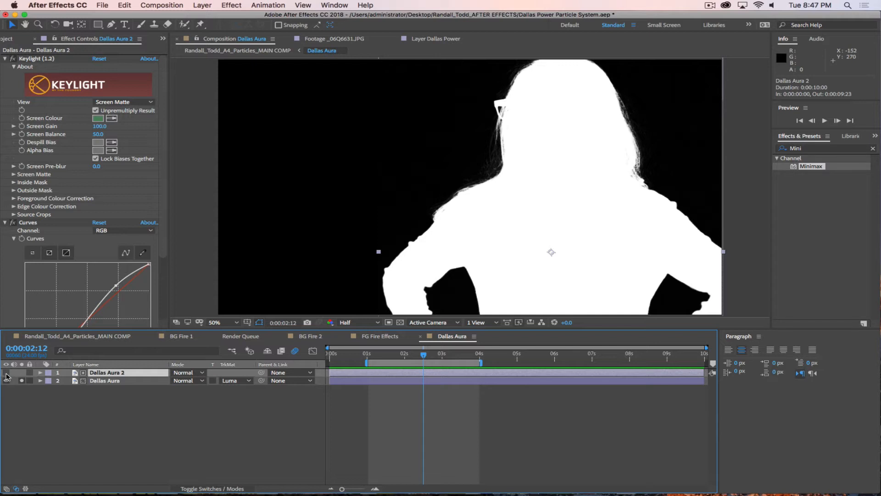
pyautogui.click(401, 323)
pyautogui.click(400, 323)
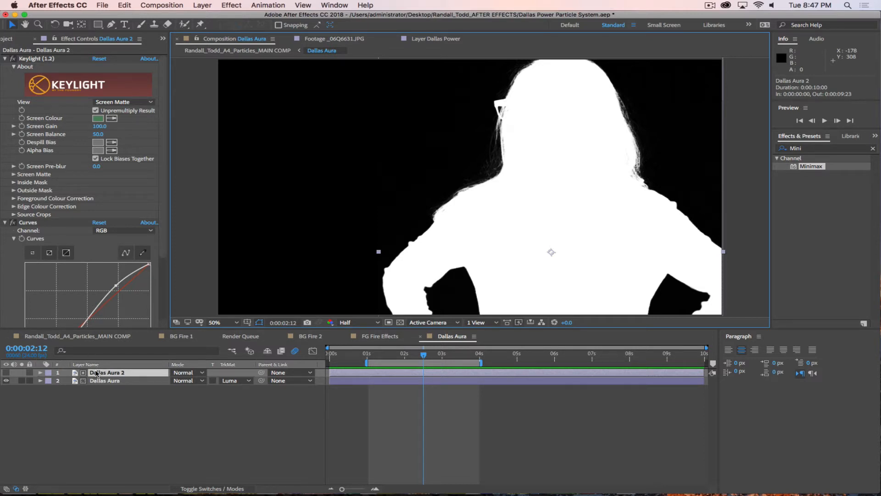
# Step: Set Dallas Aura 2's Keylight Screen Shrink/Grow to 64.5 and return to the main comp
pyautogui.click(161, 372)
pyautogui.moveTo(163, 155); pyautogui.dragTo(162, 189)
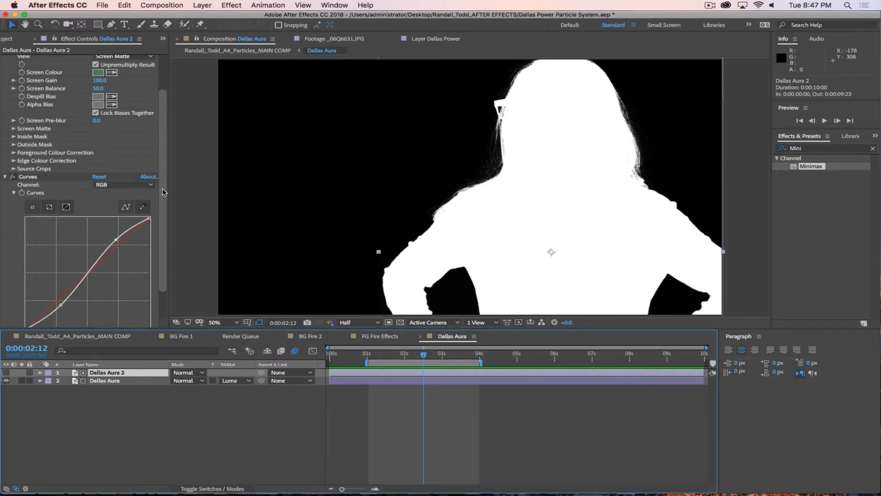
pyautogui.scroll(3, 87, 178)
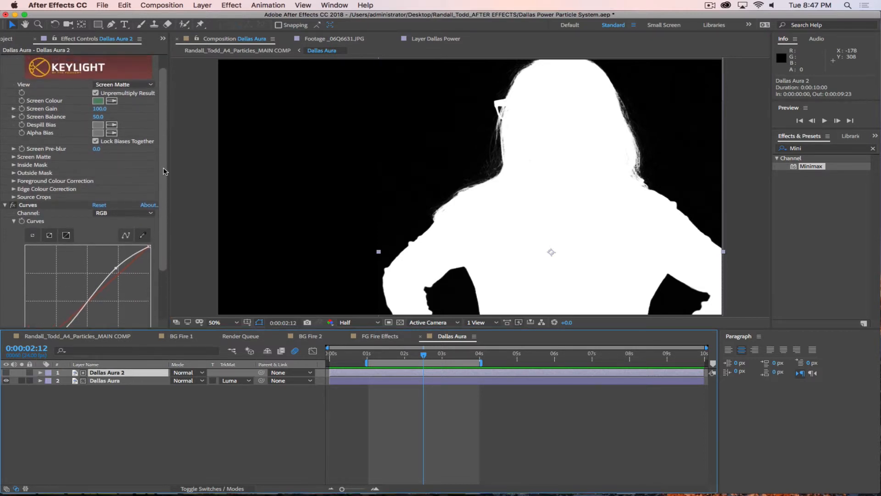
pyautogui.click(13, 157)
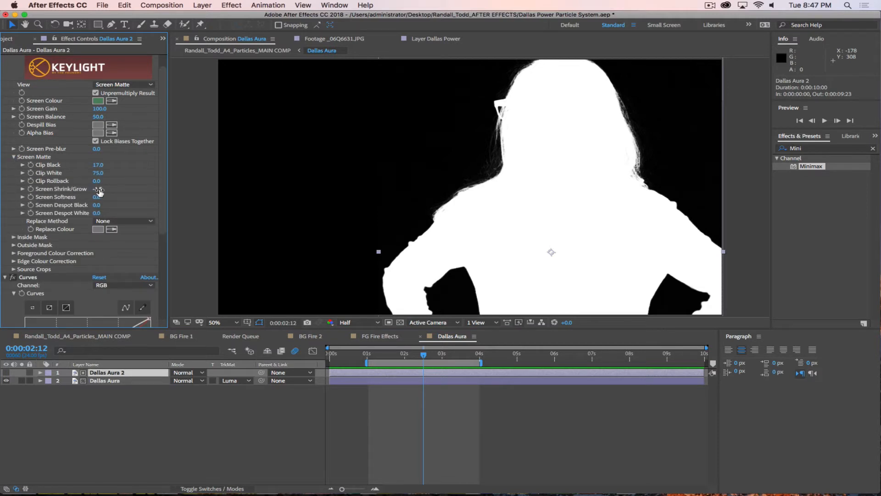
pyautogui.moveTo(99, 192); pyautogui.dragTo(674, 187)
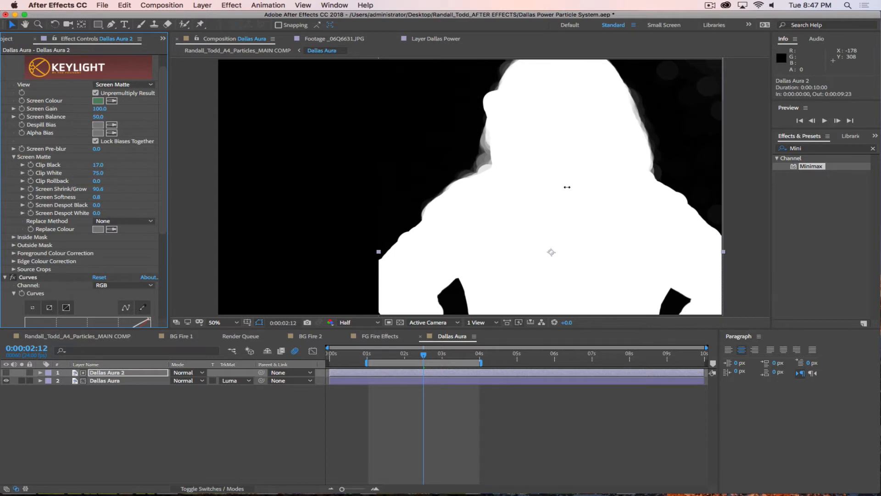
pyautogui.moveTo(567, 187); pyautogui.dragTo(445, 190)
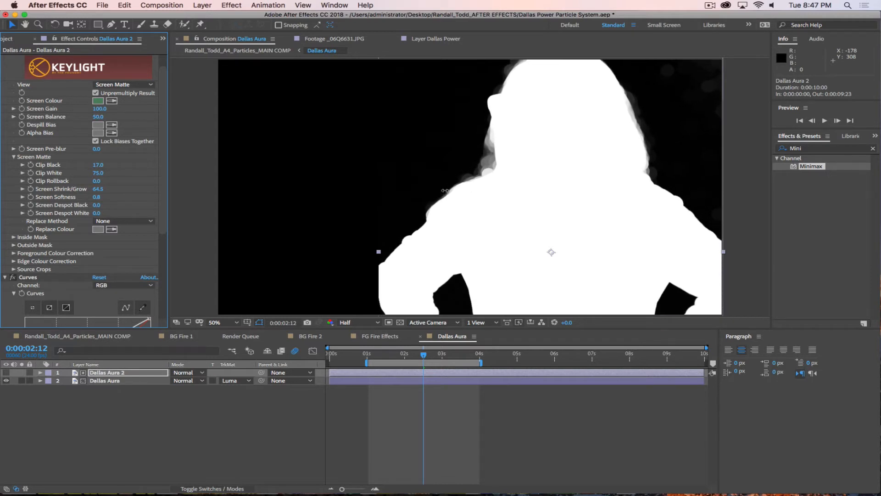
pyautogui.click(72, 337)
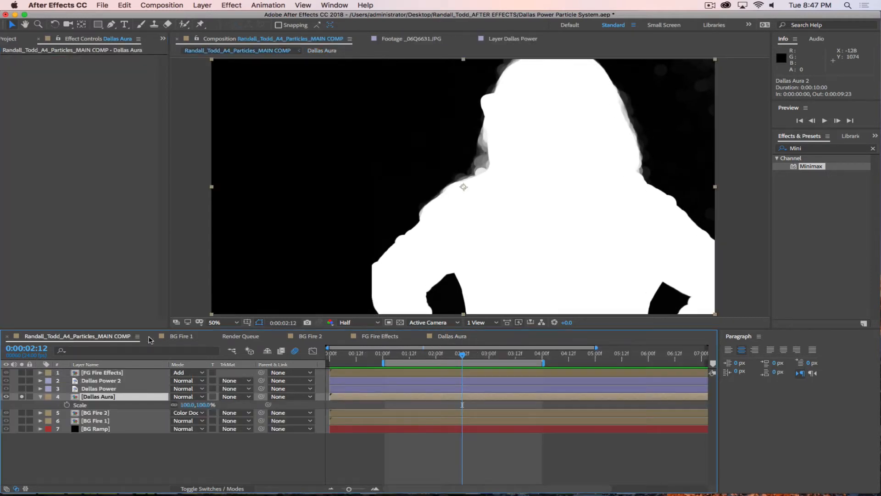
# Step: Unsolo Dallas Aura and apply Turbulent Displace with Amount 208, adjusting Evolution
pyautogui.click(21, 397)
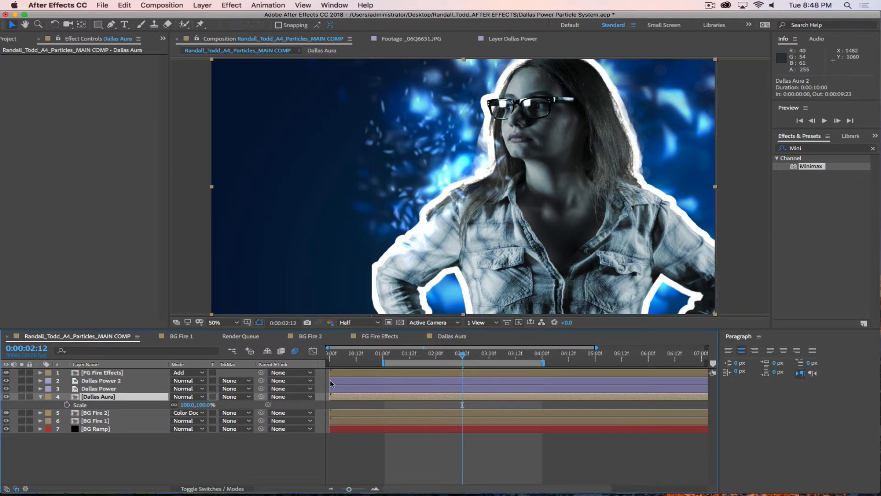
pyautogui.click(810, 150)
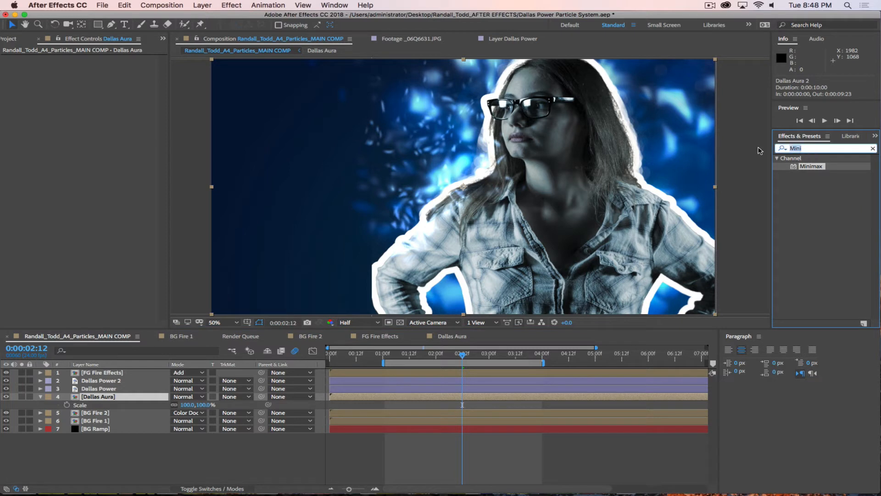
pyautogui.write('Turb')
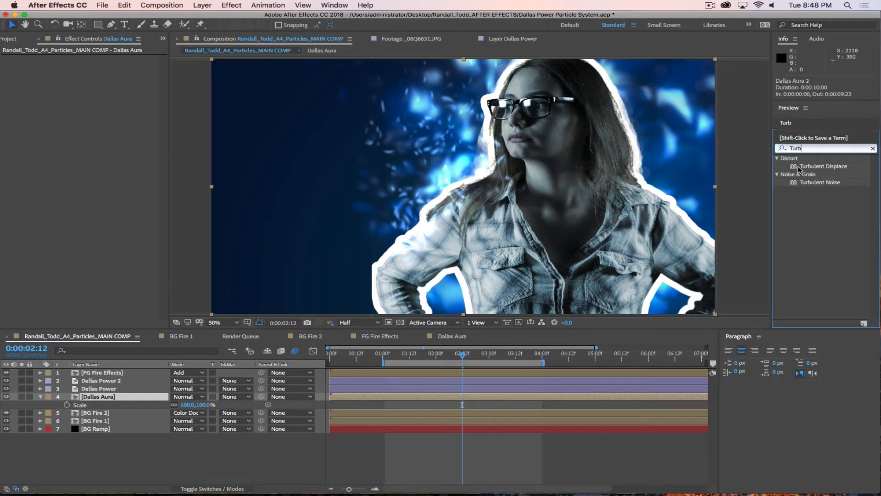
pyautogui.moveTo(798, 168); pyautogui.dragTo(98, 398)
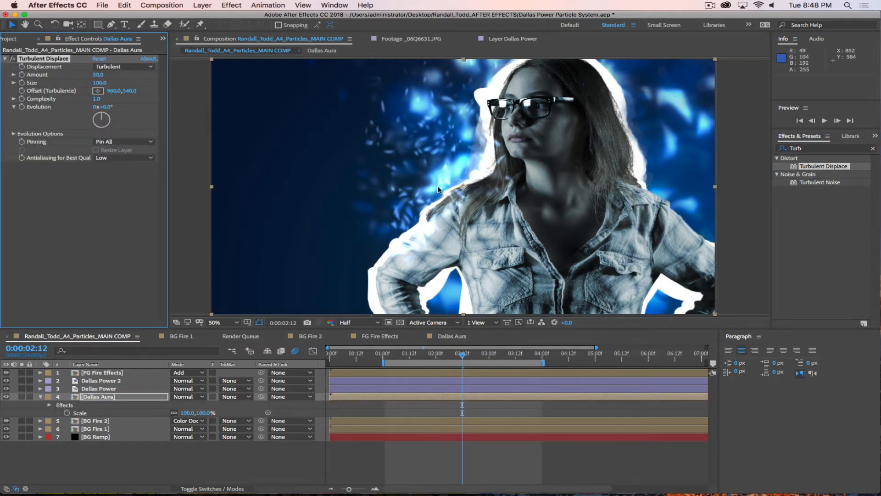
pyautogui.moveTo(104, 75); pyautogui.dragTo(48, 79)
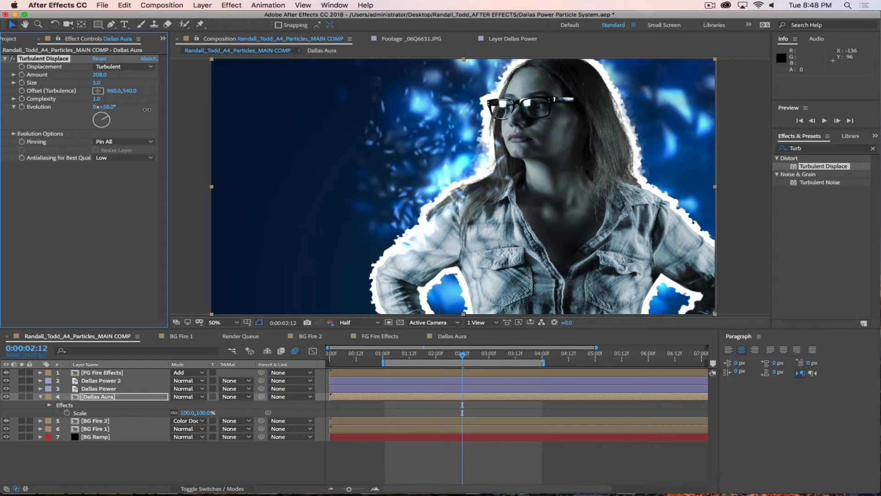
pyautogui.moveTo(115, 106)
pyautogui.mouseDown()
pyautogui.moveTo(98, 120)
pyautogui.moveTo(104, 115)
pyautogui.mouseUp()
# Step: Keyframe Evolution at about one second and raise it at a later time
pyautogui.moveTo(460, 357); pyautogui.dragTo(385, 358)
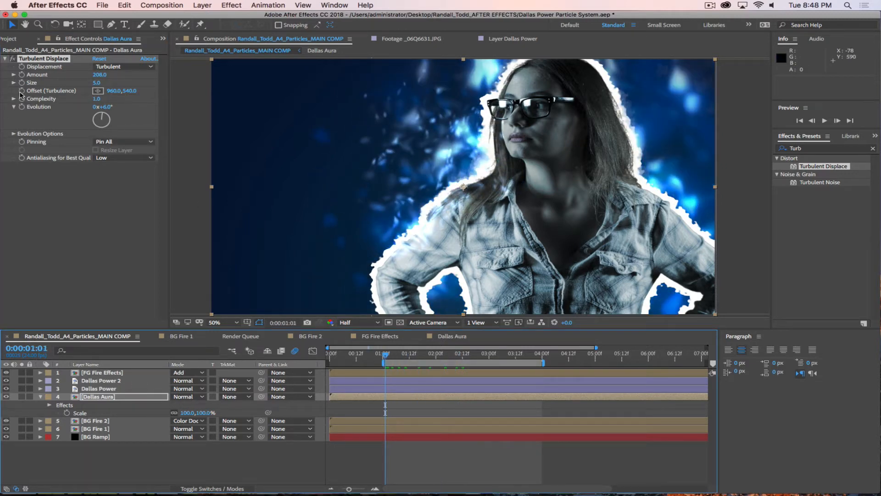
pyautogui.click(22, 107)
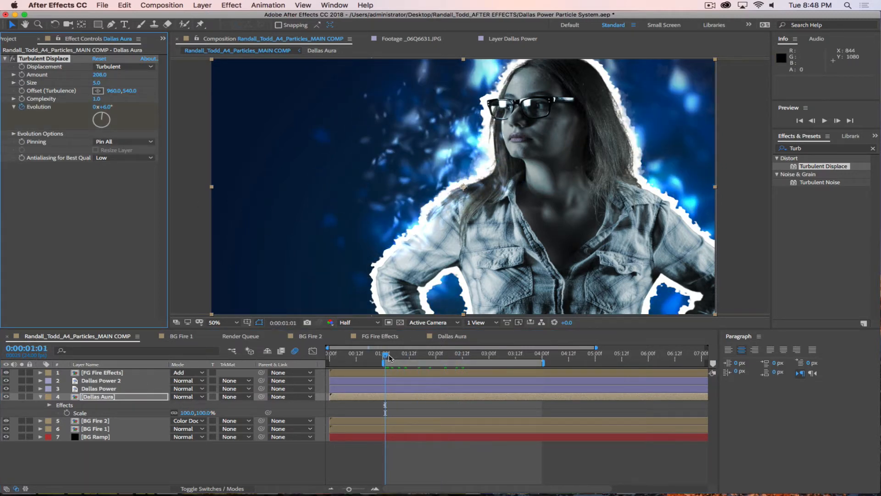
pyautogui.moveTo(387, 356); pyautogui.dragTo(541, 379)
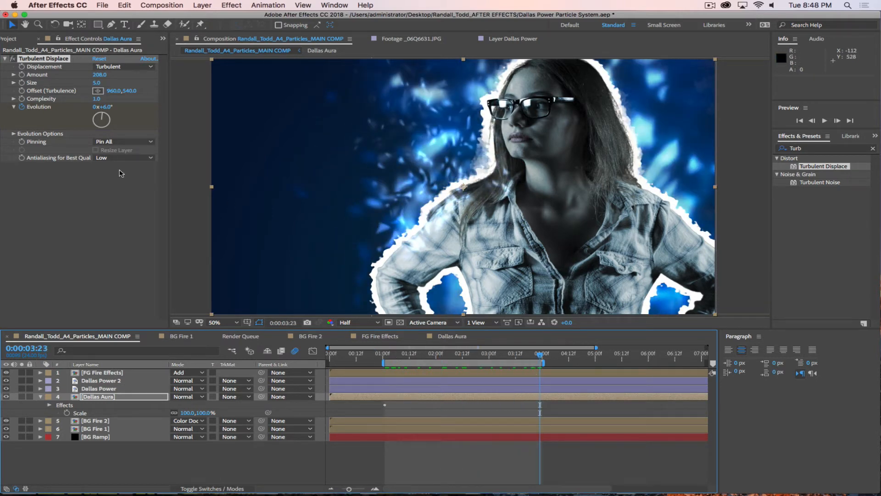
pyautogui.moveTo(110, 107); pyautogui.dragTo(473, 361)
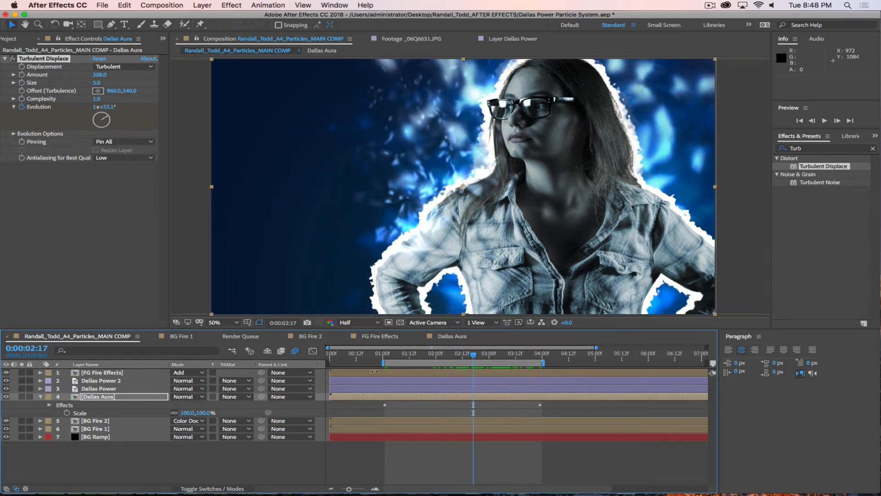
pyautogui.click(108, 397)
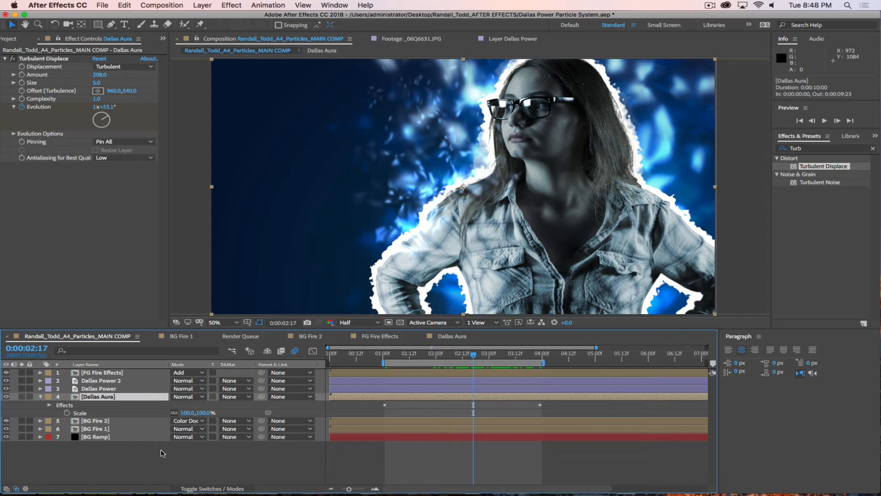
pyautogui.click(22, 53)
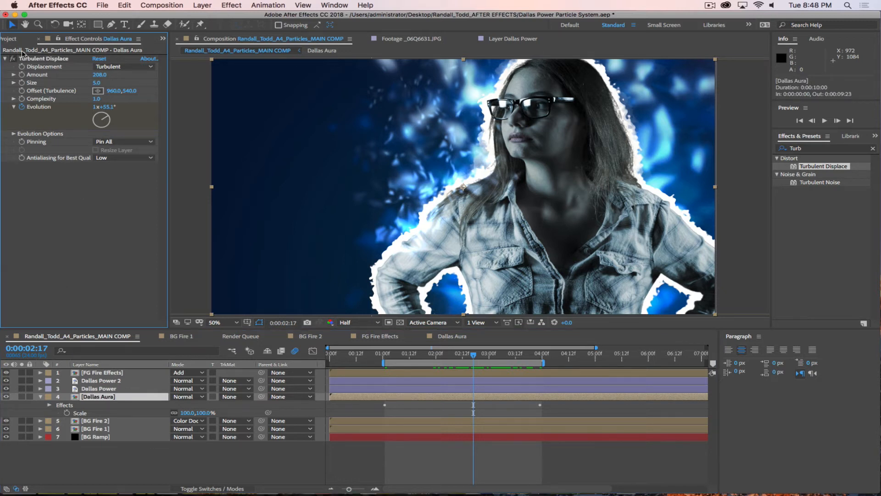
# Step: Duplicate the Dallas Aura composition in the Project panel and rename it Dallas AuraBlue
pyautogui.click(10, 40)
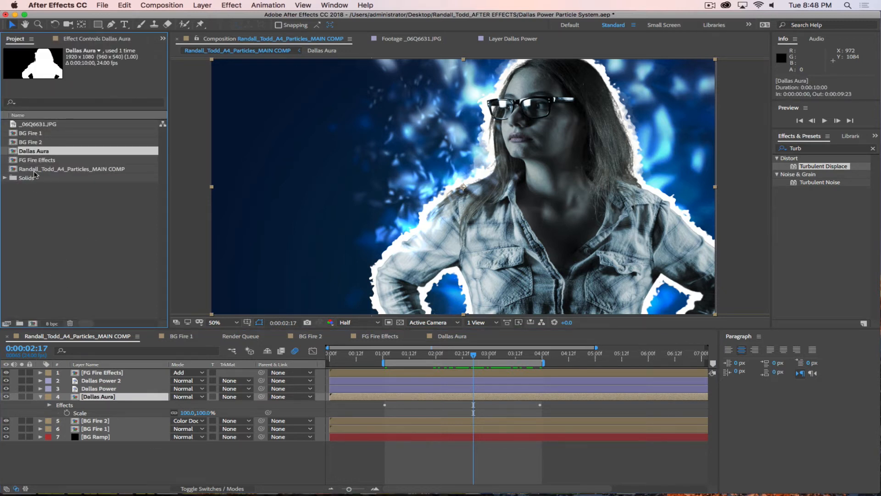
pyautogui.press('super+d')
pyautogui.press('Return')
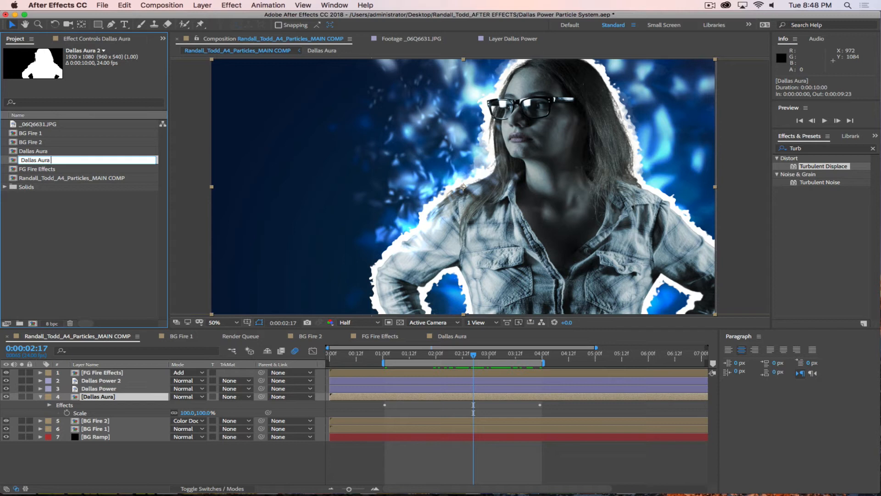
pyautogui.write('Blue')
pyautogui.press('Return')
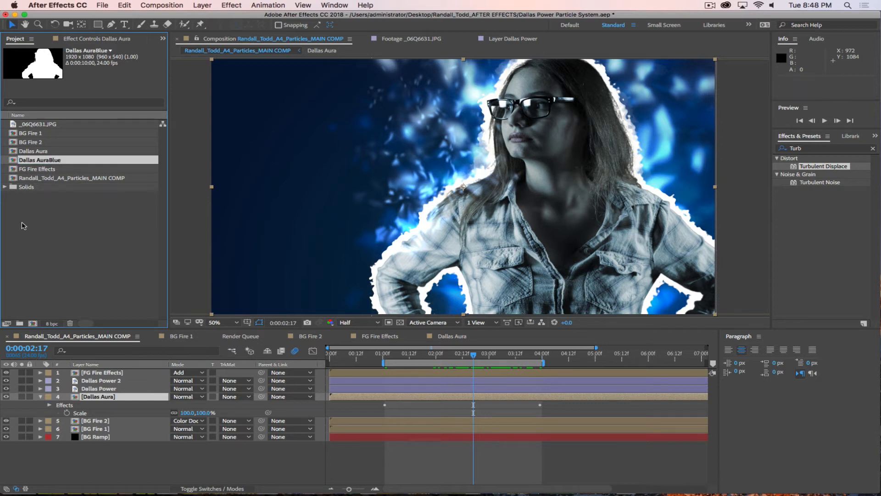
# Step: In Dallas AuraBlue, raise Dallas Aura 2's Keylight Screen Shrink/Grow to 144.1
pyautogui.doubleClick(21, 159)
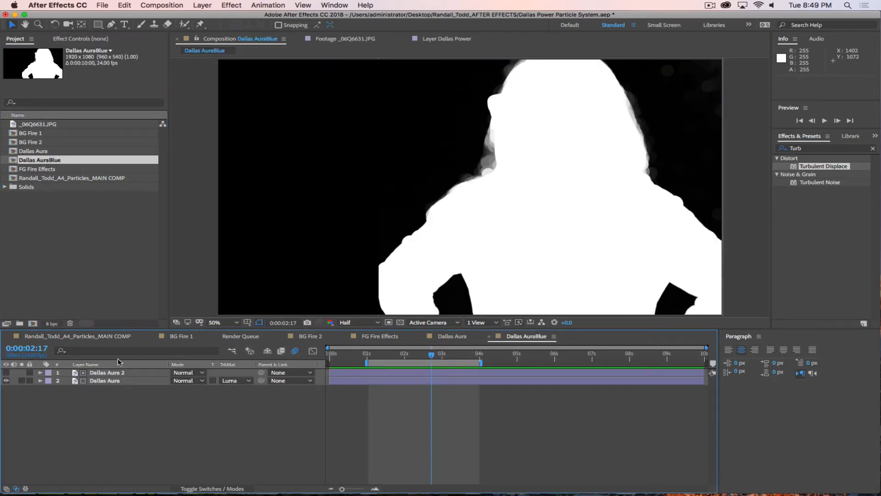
pyautogui.click(106, 373)
pyautogui.click(81, 39)
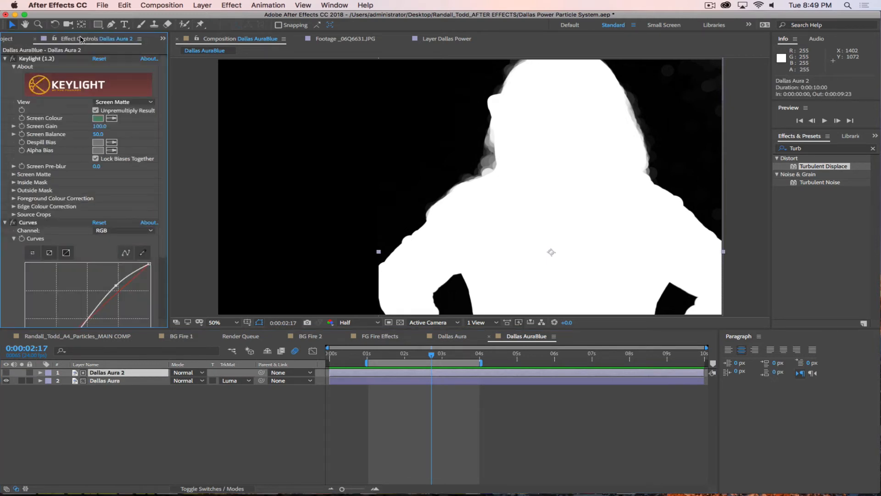
pyautogui.click(13, 175)
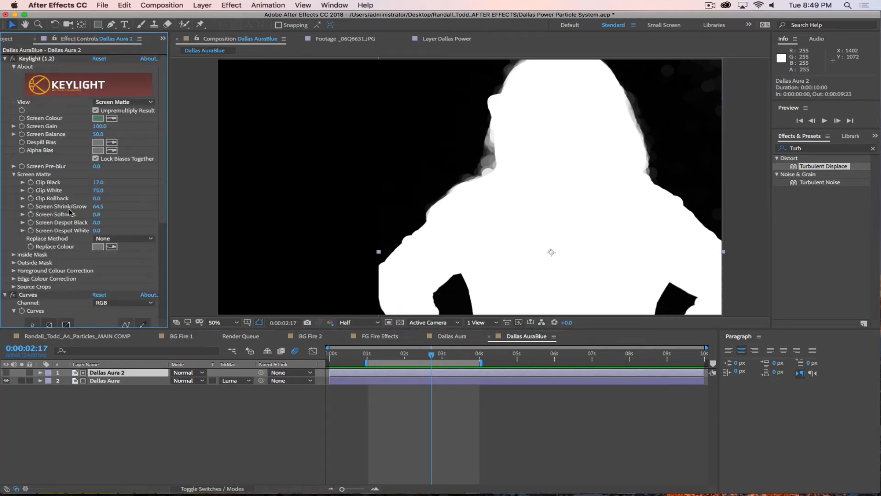
pyautogui.moveTo(97, 207); pyautogui.dragTo(527, 232)
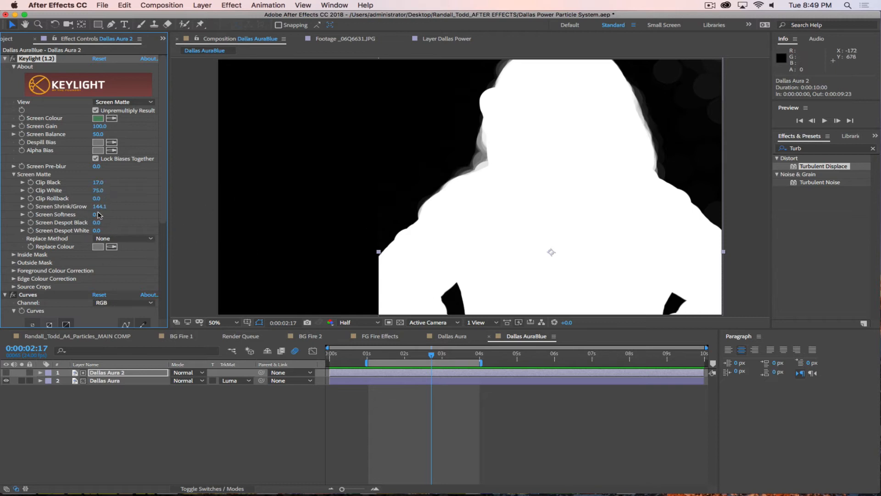
pyautogui.click(79, 337)
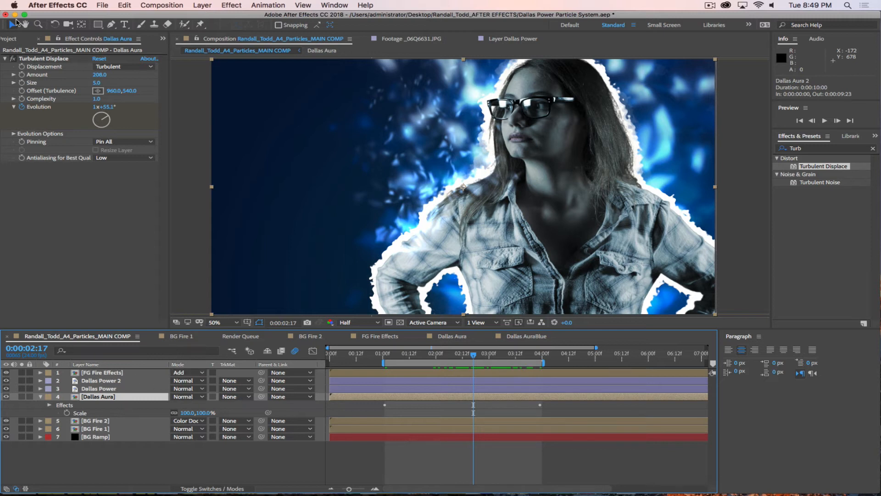
# Step: Add Dallas AuraBlue to the main comp and copy Dallas Aura's Turbulent Displace onto it
pyautogui.click(10, 38)
pyautogui.moveTo(15, 161); pyautogui.dragTo(115, 419)
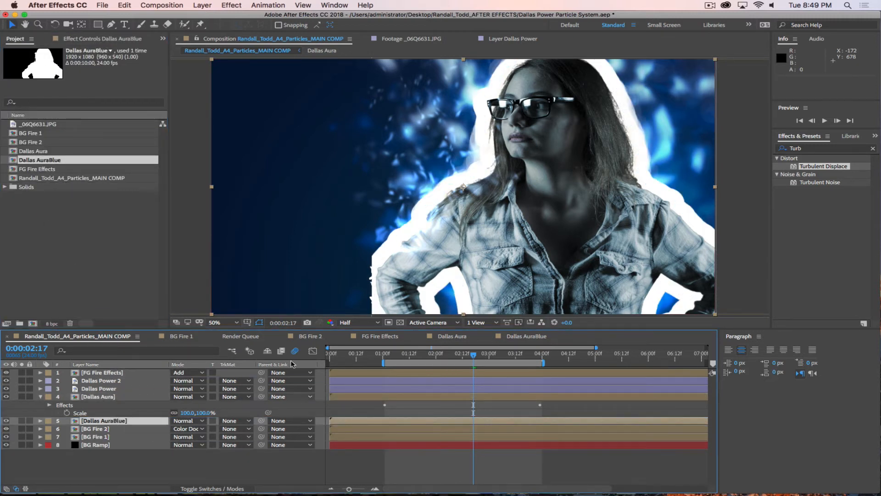
pyautogui.click(100, 397)
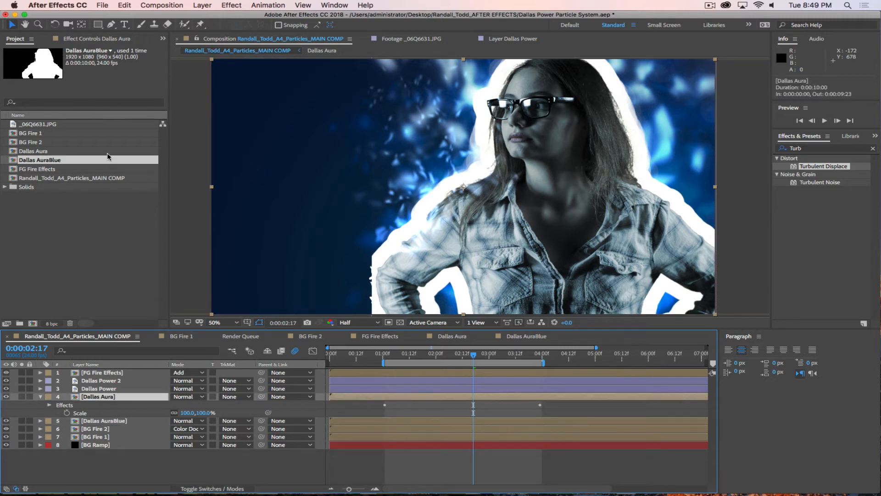
pyautogui.click(98, 40)
pyautogui.click(48, 59)
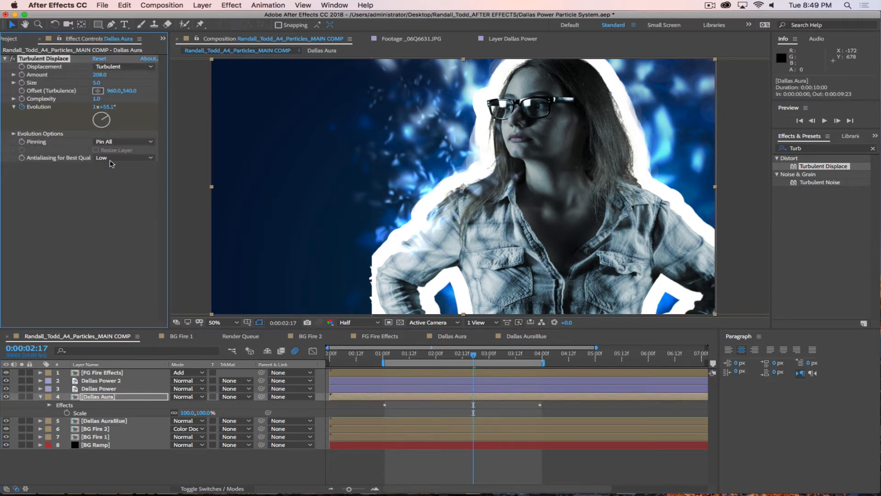
pyautogui.click(95, 420)
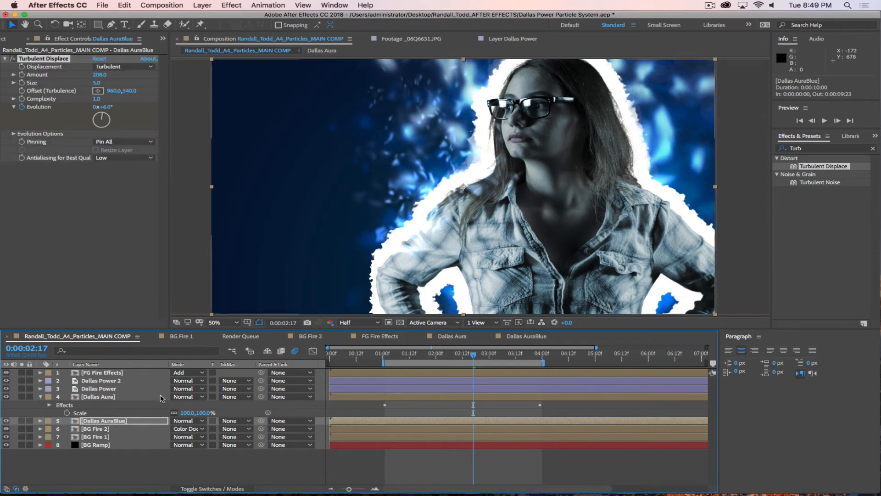
# Step: Apply Hue/Saturation to the Dallas AuraBlue layer
pyautogui.click(800, 148)
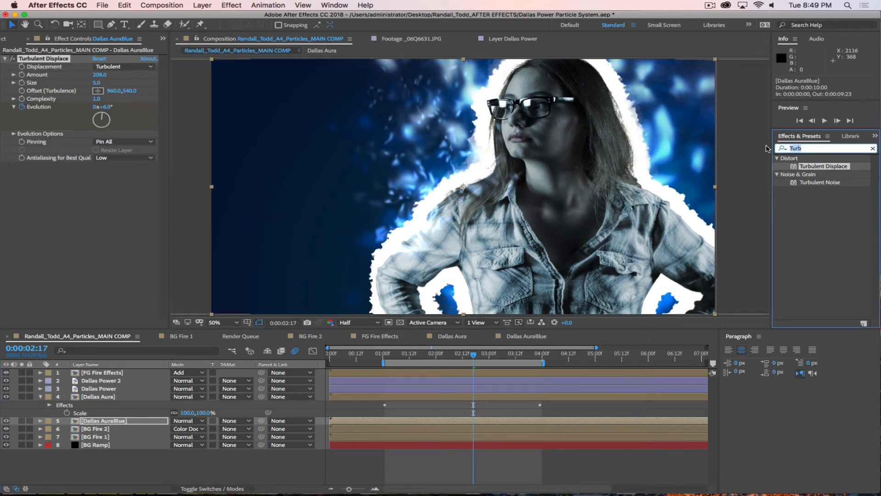
pyautogui.write('Hue')
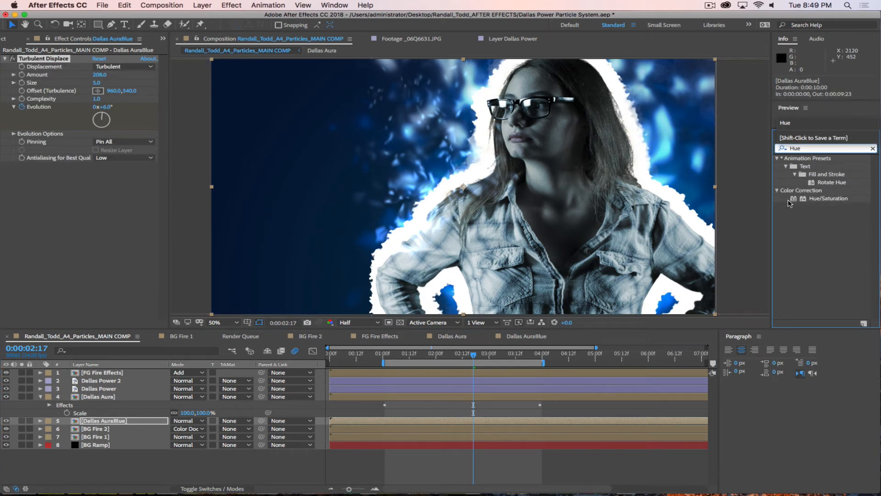
pyautogui.moveTo(826, 198); pyautogui.dragTo(108, 421)
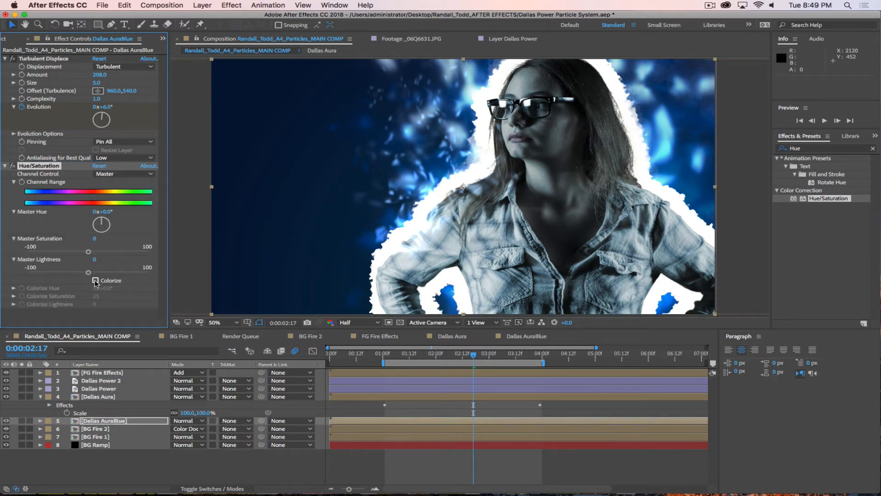
# Step: Colorize Dallas AuraBlue with Hue 194°, Saturation 88 and Lightness -30
pyautogui.click(95, 280)
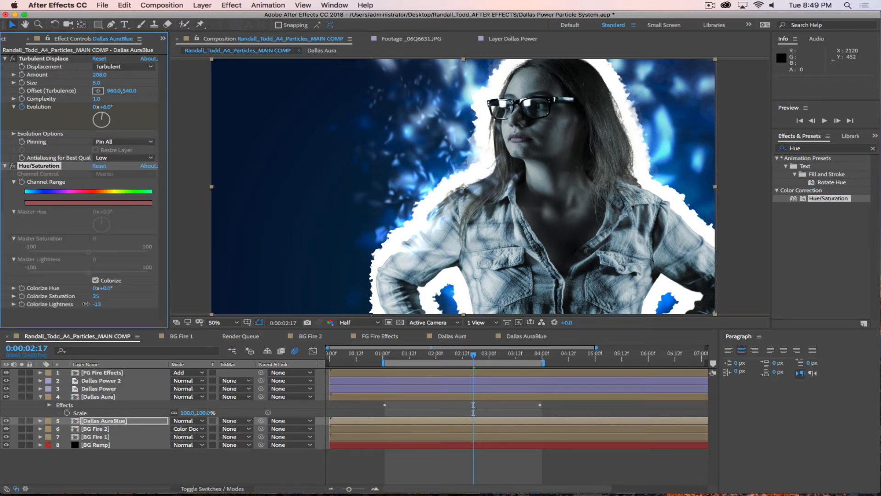
pyautogui.moveTo(85, 303); pyautogui.dragTo(74, 304)
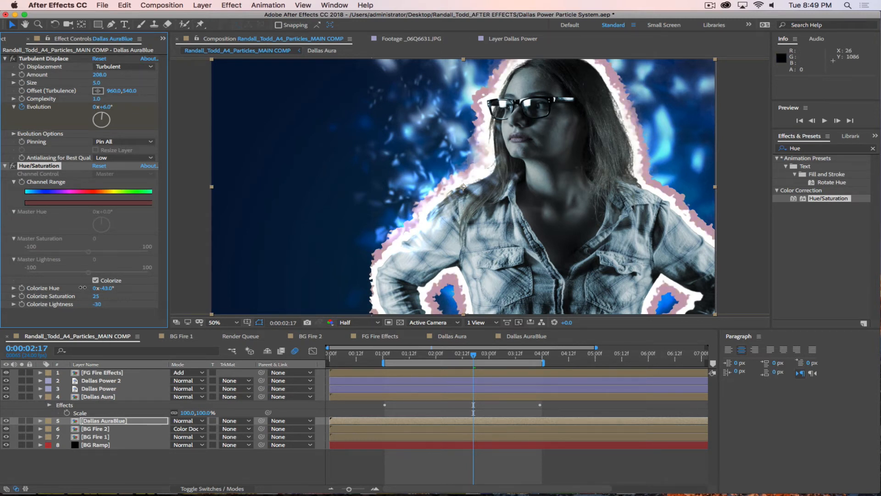
pyautogui.moveTo(83, 287); pyautogui.dragTo(135, 295)
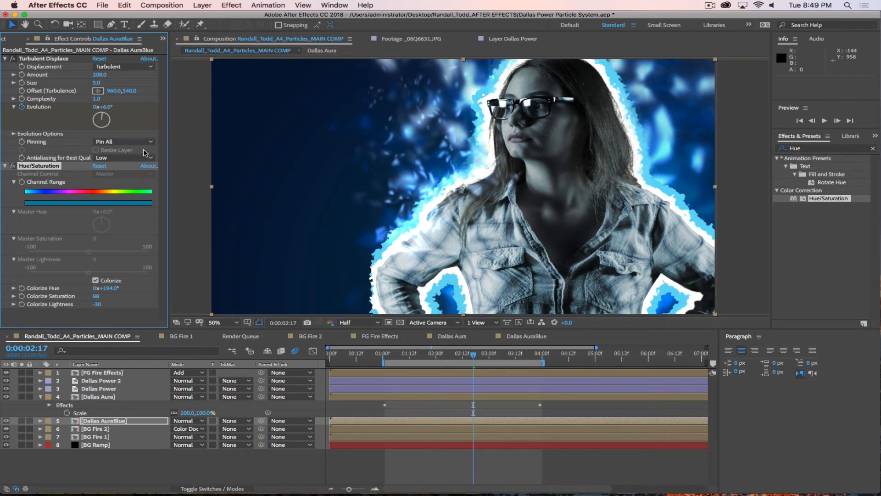
pyautogui.click(5, 58)
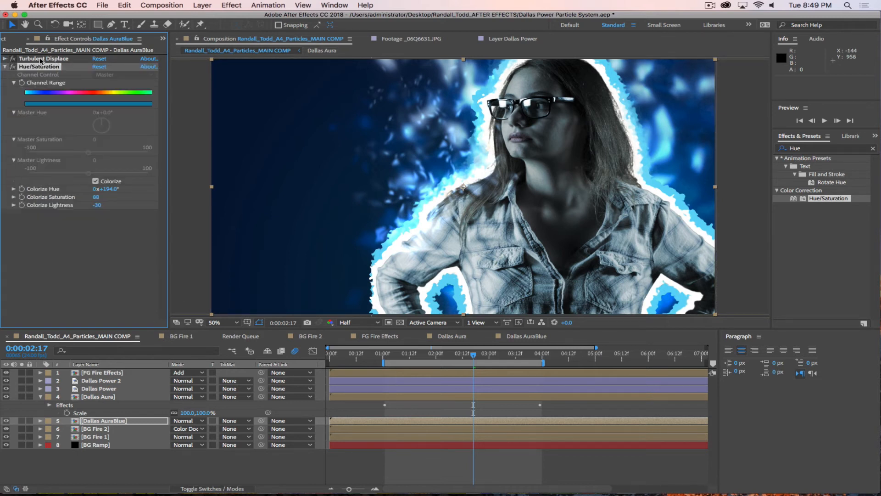
pyautogui.click(5, 67)
pyautogui.click(42, 59)
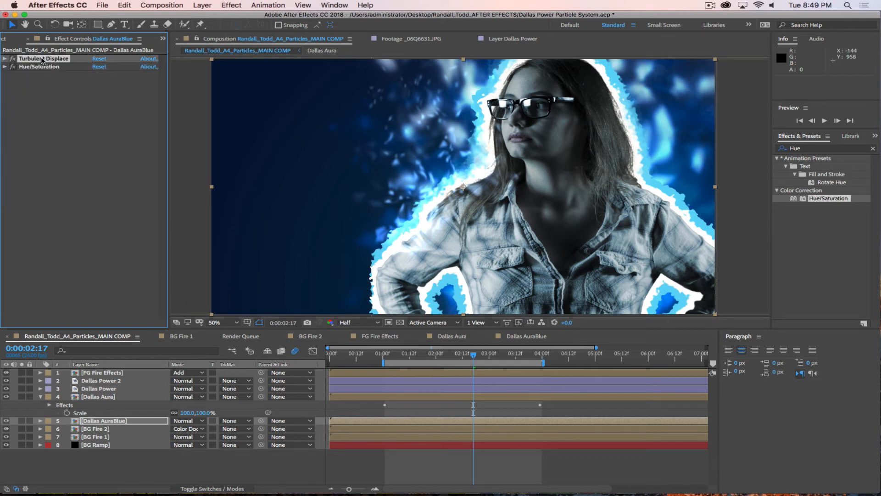
pyautogui.click(6, 59)
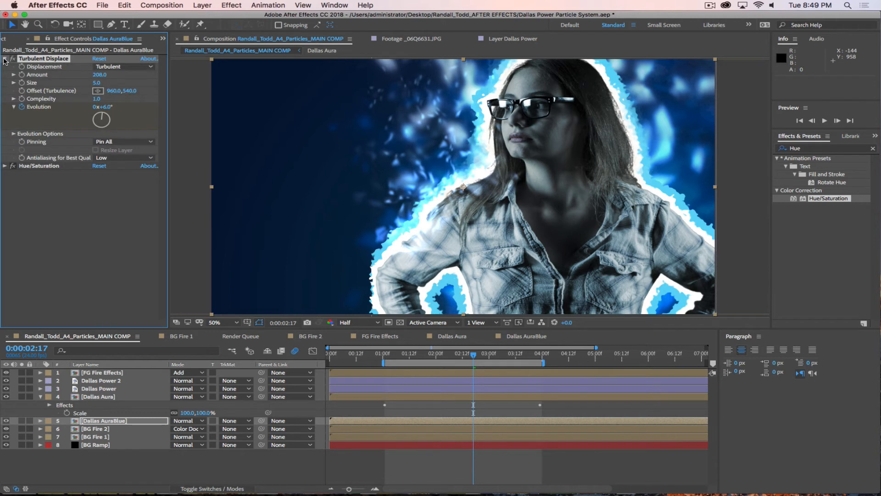
# Step: Stretch Dallas AuraBlue to 100, 138% scale and tweak its Turbulent Displace amount and size
pyautogui.click(129, 421)
pyautogui.press('s')
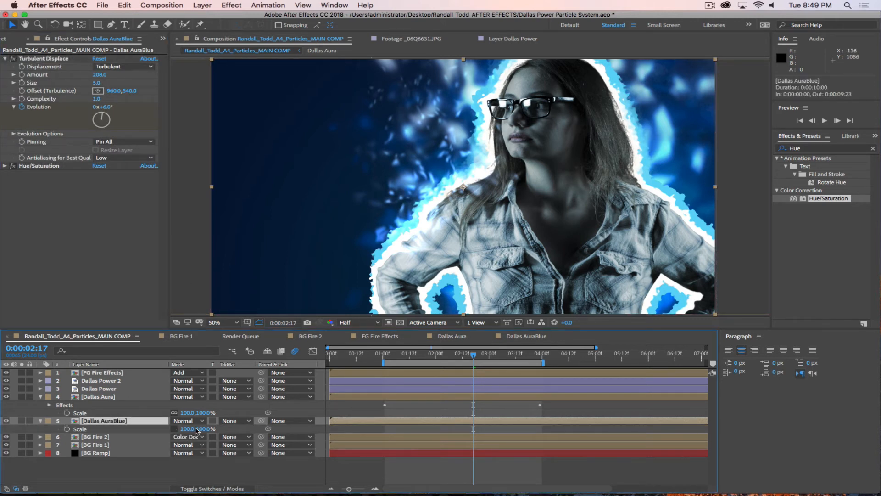
pyautogui.moveTo(197, 430); pyautogui.dragTo(221, 428)
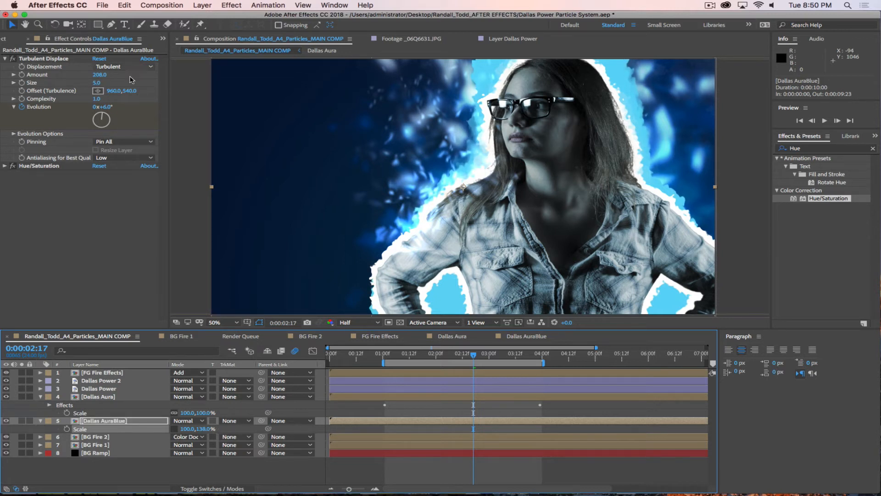
pyautogui.moveTo(100, 76); pyautogui.dragTo(360, 81)
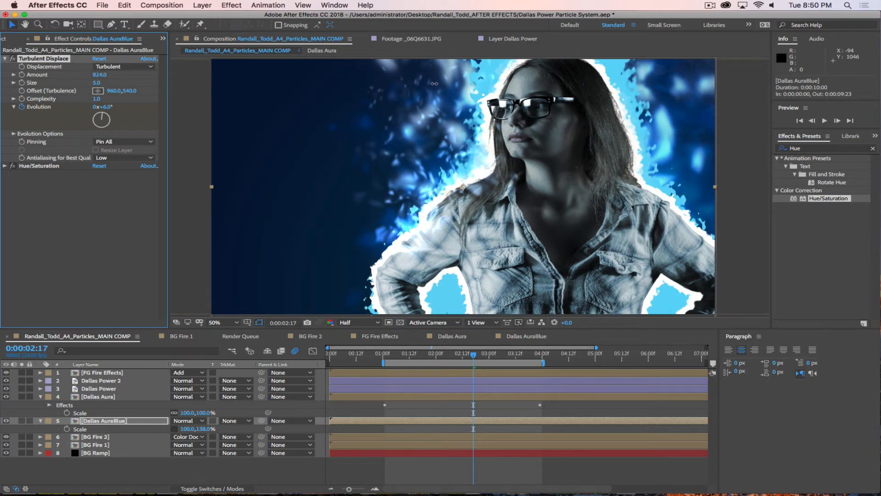
pyautogui.moveTo(96, 84); pyautogui.dragTo(98, 84)
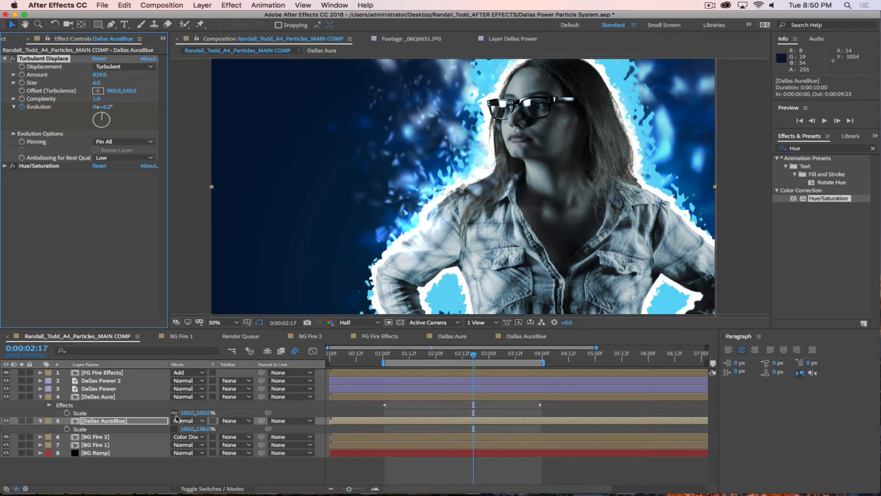
# Step: Set Dallas AuraBlue's blend mode to Screen and Dallas Aura's opacity to 53%
pyautogui.click(193, 420)
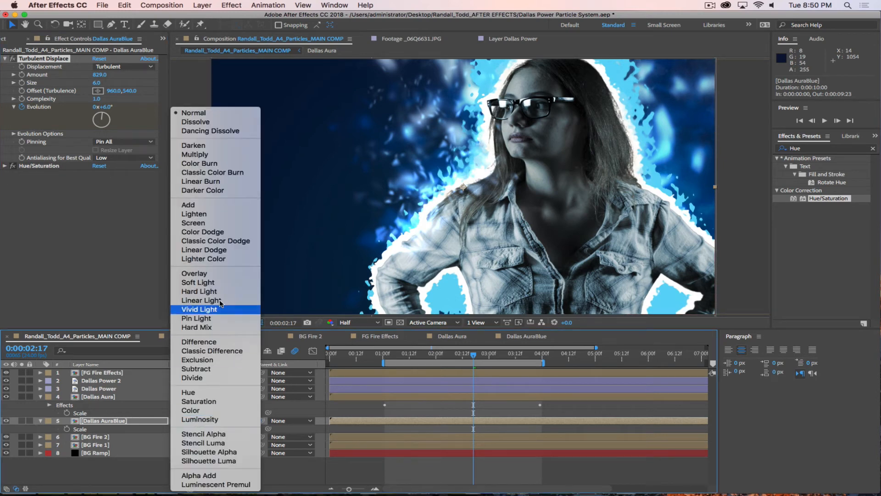
pyautogui.click(209, 224)
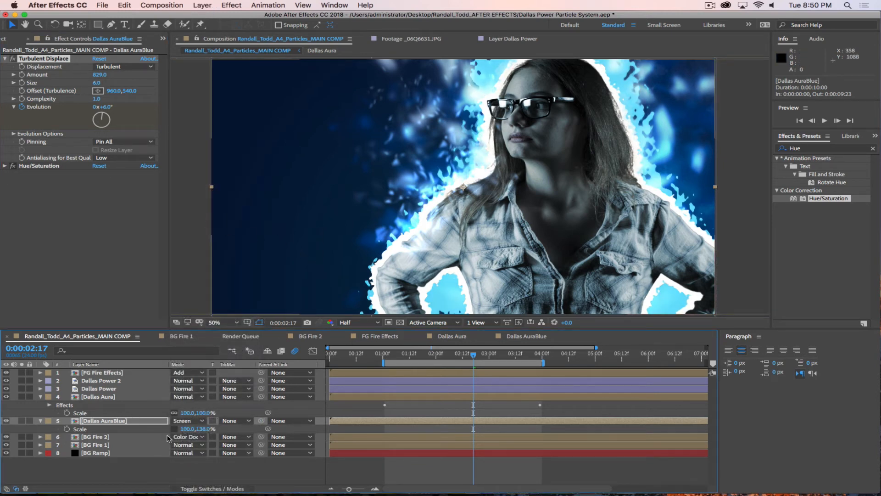
pyautogui.click(109, 395)
pyautogui.press('t')
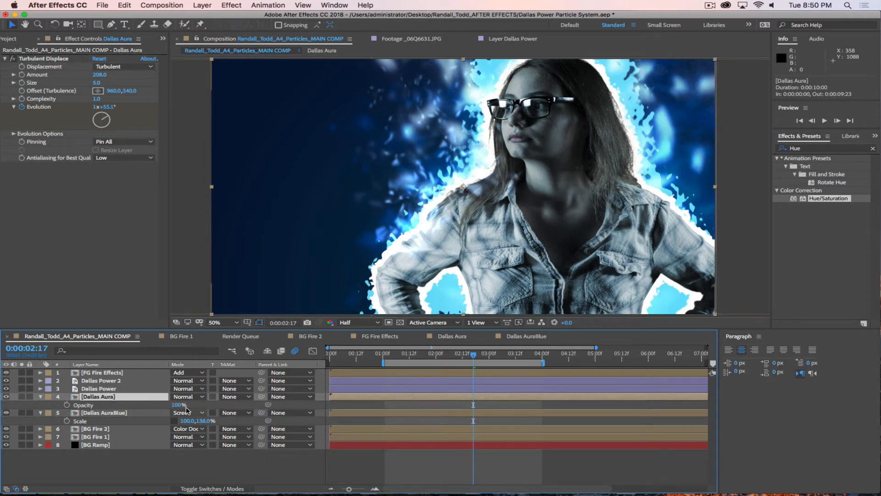
pyautogui.moveTo(176, 404); pyautogui.dragTo(151, 403)
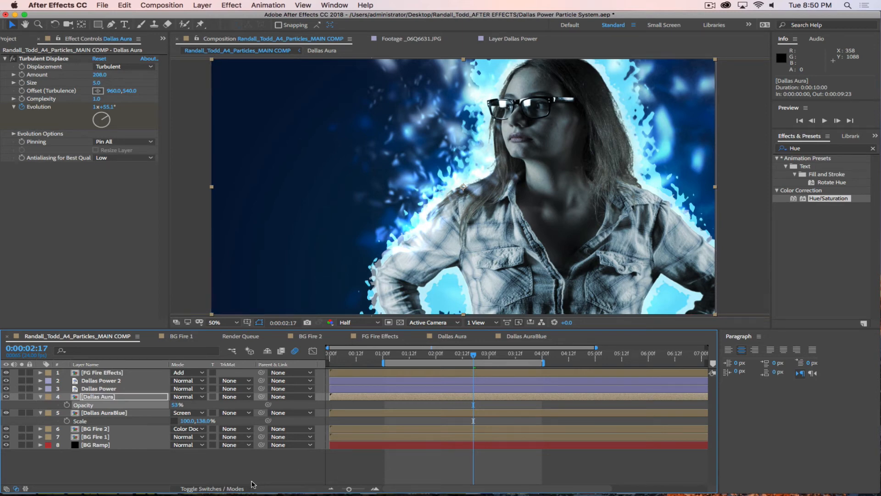
pyautogui.click(226, 473)
pyautogui.click(40, 396)
pyautogui.click(41, 405)
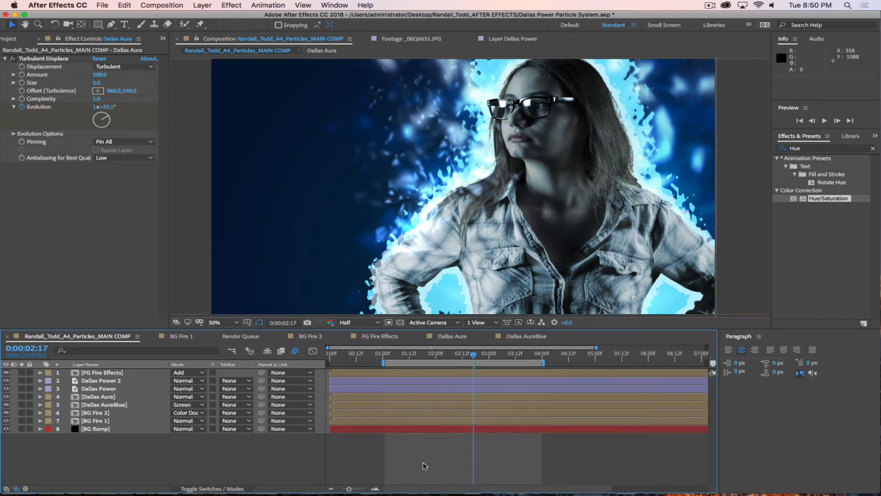
pyautogui.moveTo(473, 354); pyautogui.dragTo(385, 361)
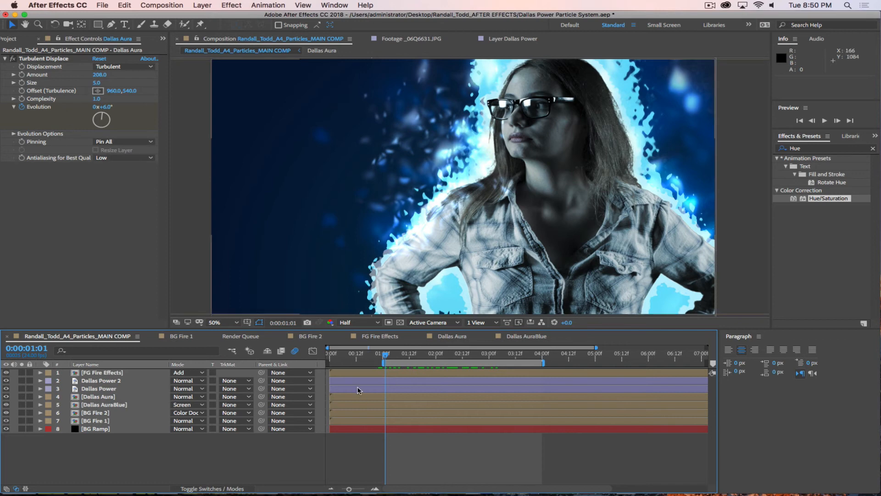
# Step: Select the Dallas AuraBlue layer and set the current time to 0:00:01:13
pyautogui.click(100, 406)
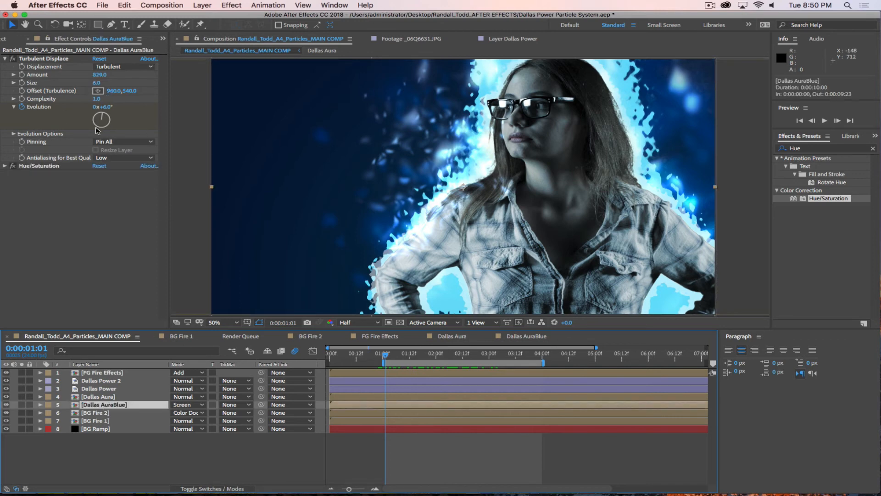
pyautogui.moveTo(395, 357); pyautogui.dragTo(418, 357)
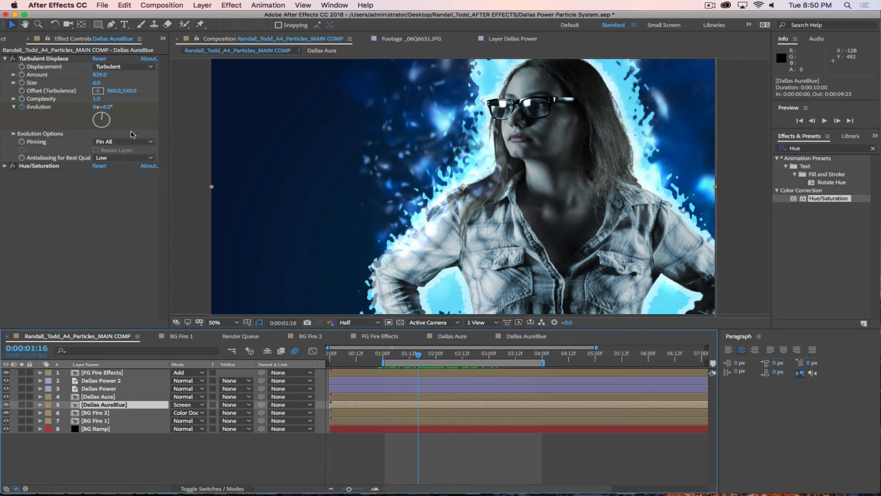
pyautogui.click(411, 357)
# Step: Shift the Evolution keyframes earlier to about 1 and 4 seconds, then preview the aura
pyautogui.press('u')
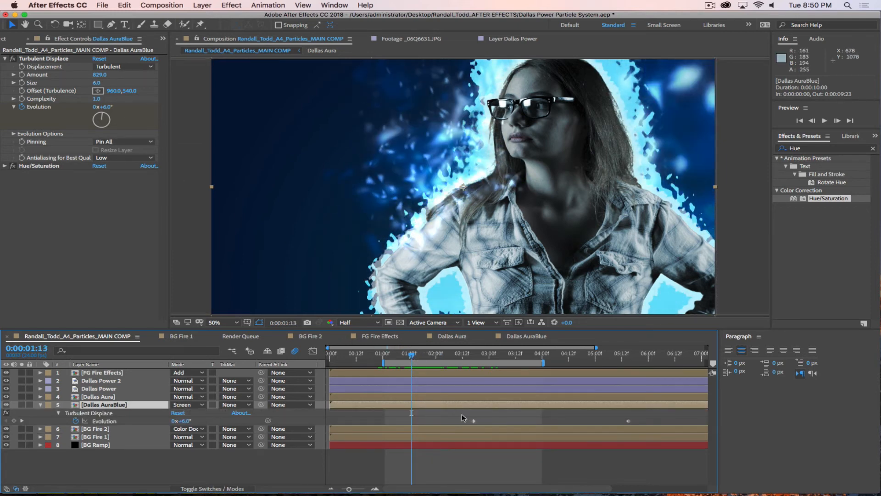
pyautogui.moveTo(461, 413); pyautogui.dragTo(543, 424)
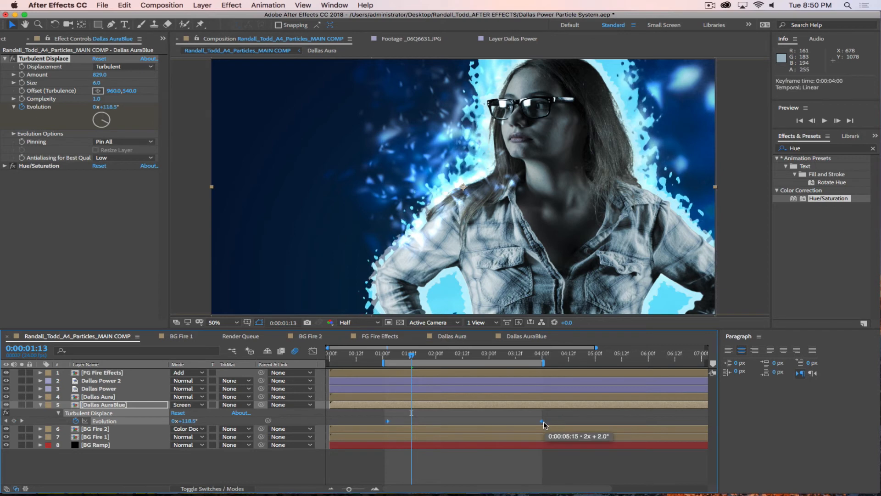
pyautogui.press('space')
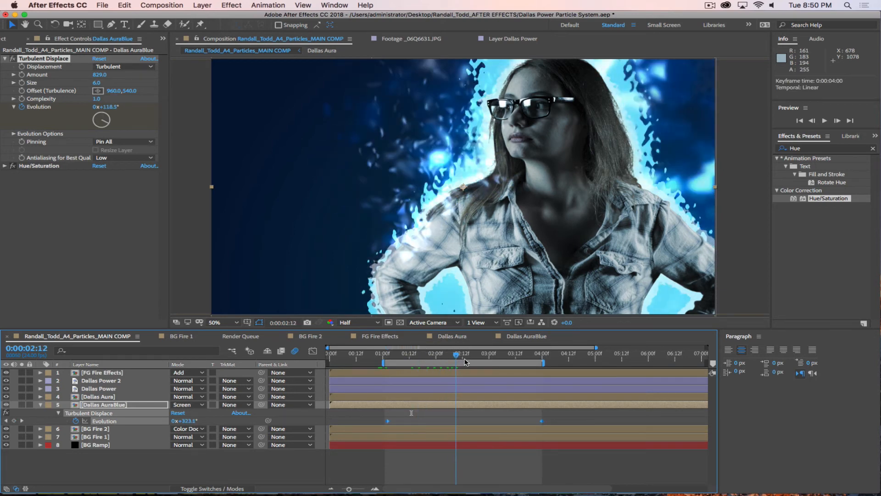
pyautogui.moveTo(498, 363); pyautogui.dragTo(440, 366)
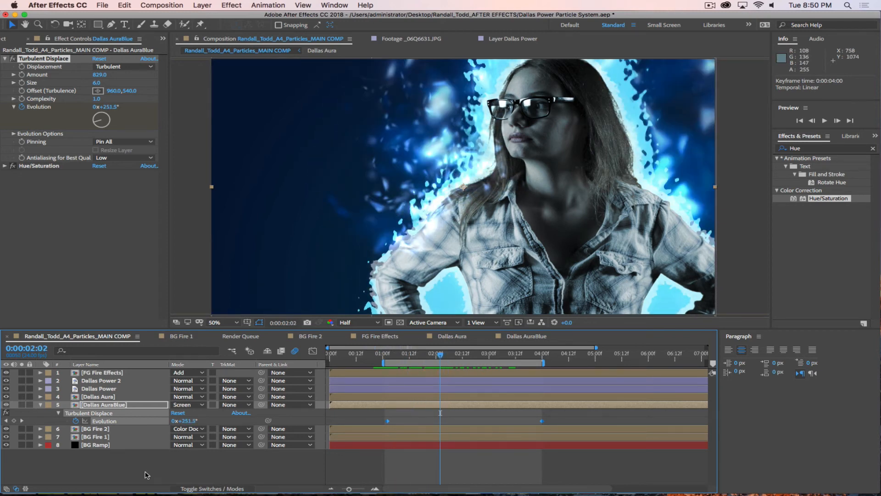
# Step: Collapse Dallas AuraBlue and duplicate the FG Fire Effects layer
pyautogui.click(41, 405)
pyautogui.click(89, 372)
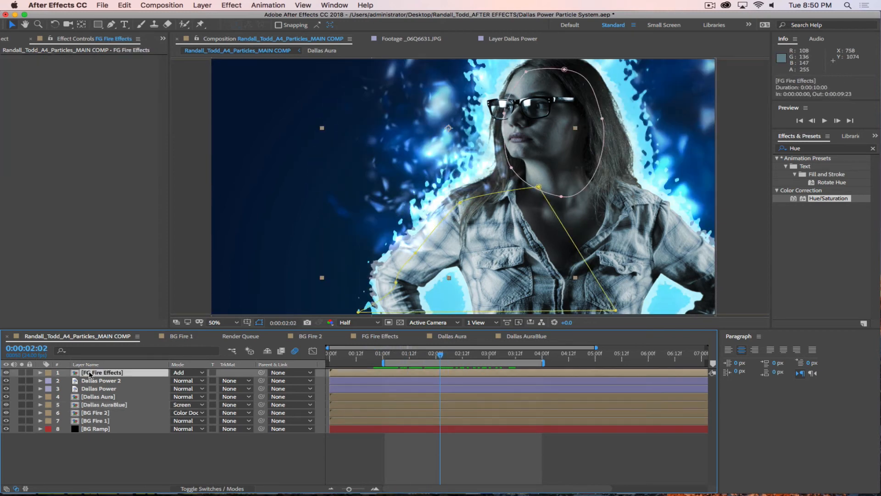
pyautogui.press('super+d')
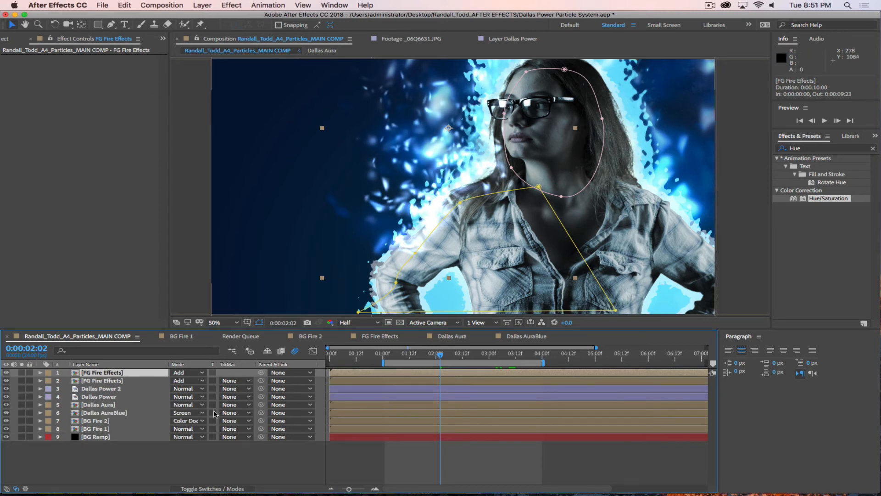
pyautogui.press('p')
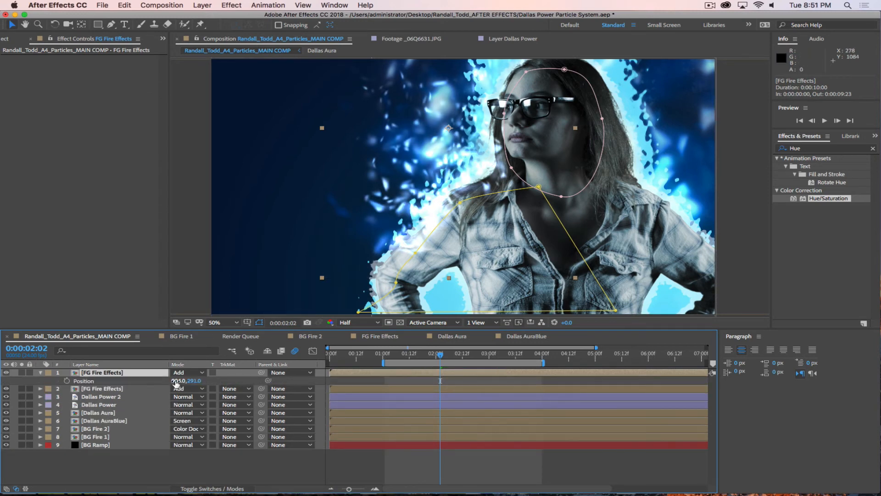
pyautogui.moveTo(182, 380); pyautogui.dragTo(584, 383)
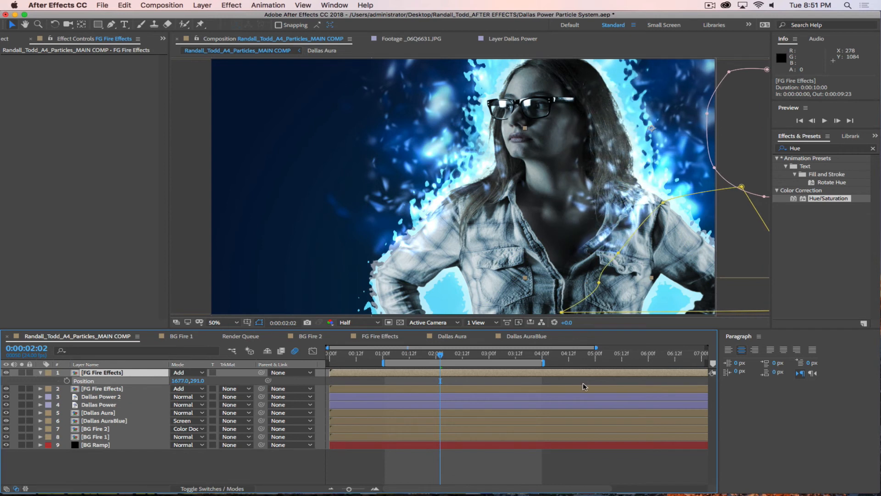
pyautogui.press('super+z')
# Step: Mirror the duplicated fire layer by setting its scale to -31.0, 31.0%
pyautogui.press('s')
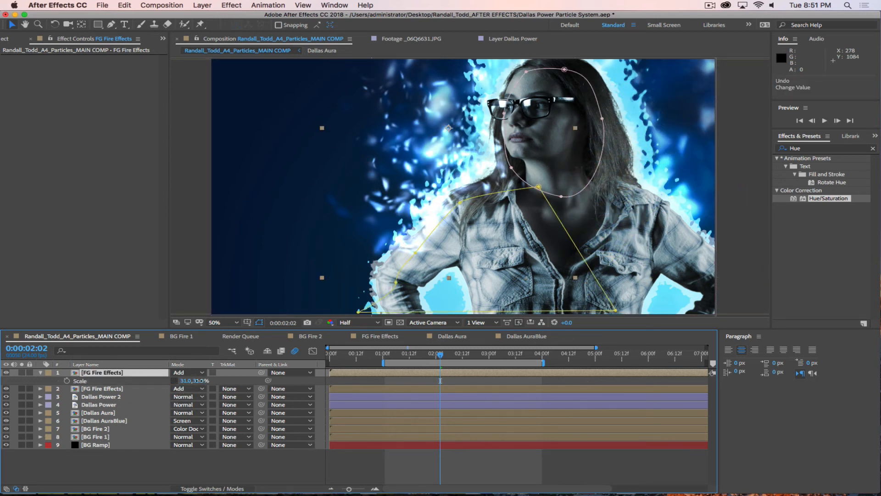
pyautogui.write('*31')
pyautogui.press('Return')
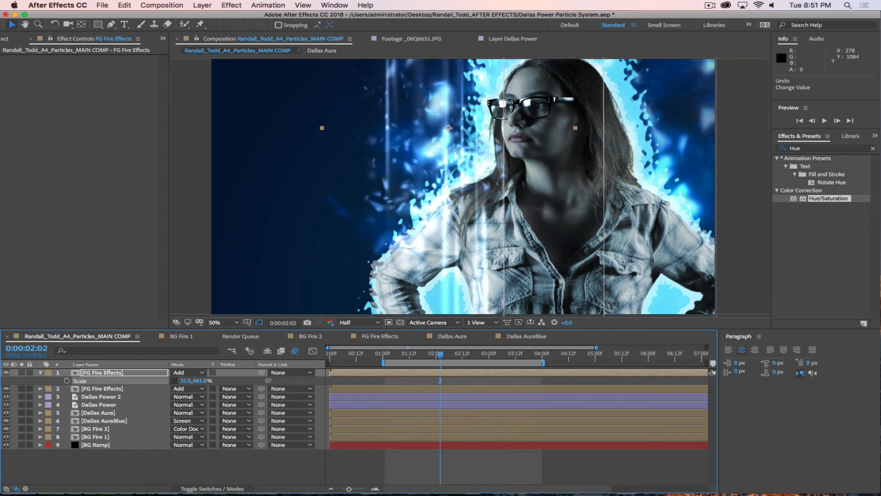
pyautogui.press('super+z')
pyautogui.click(185, 381)
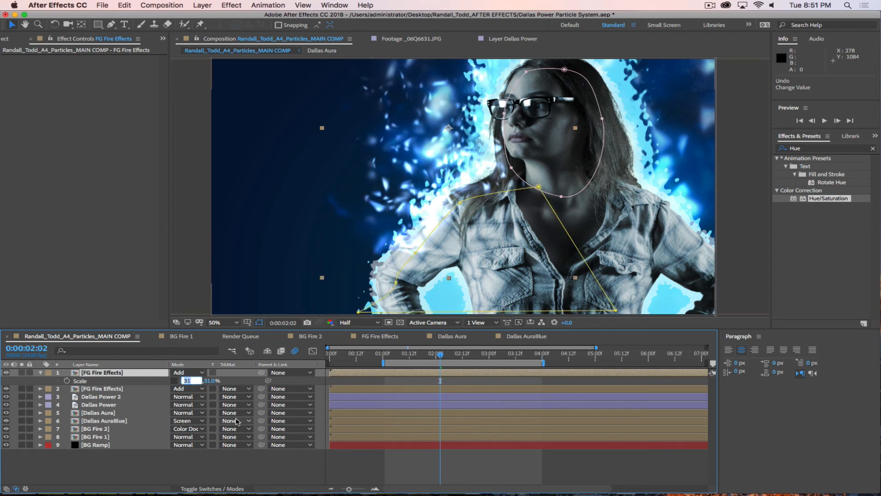
pyautogui.write('-31')
pyautogui.press('Return')
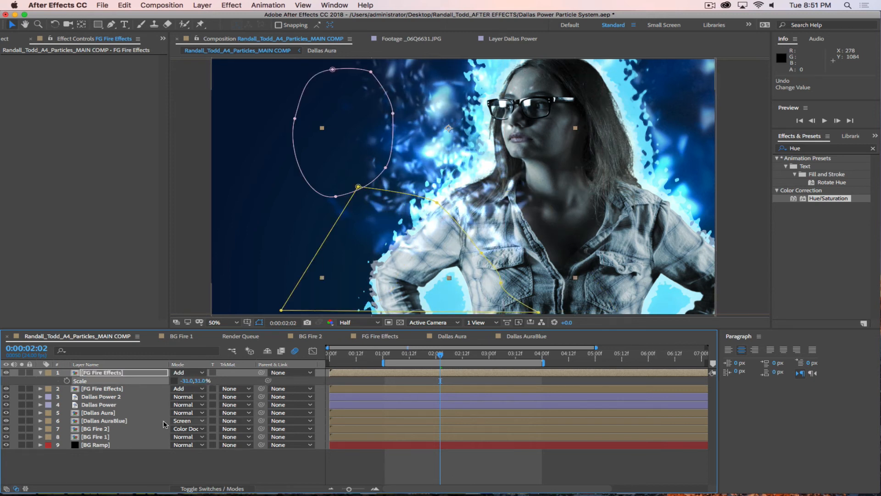
pyautogui.click(160, 456)
# Step: Slide the mirrored fire right to position 1714.0, 291.0 and preview the composition
pyautogui.press('p')
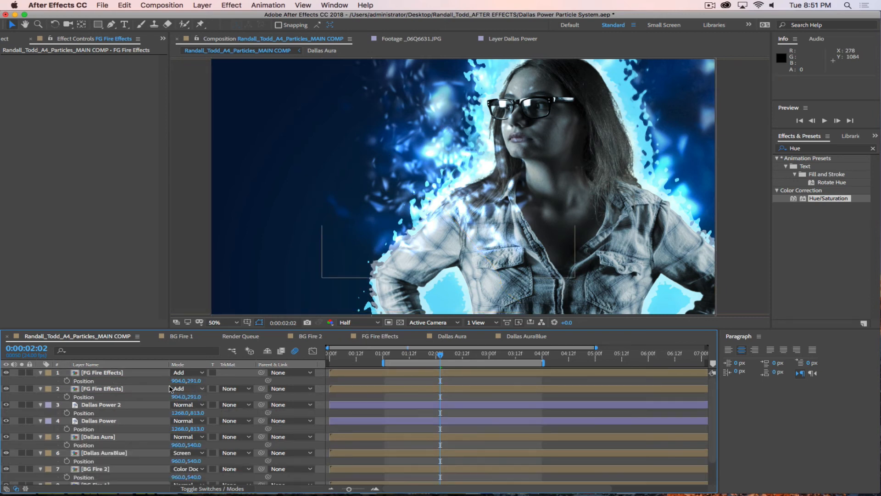
pyautogui.click(163, 381)
pyautogui.moveTo(417, 383); pyautogui.dragTo(609, 389)
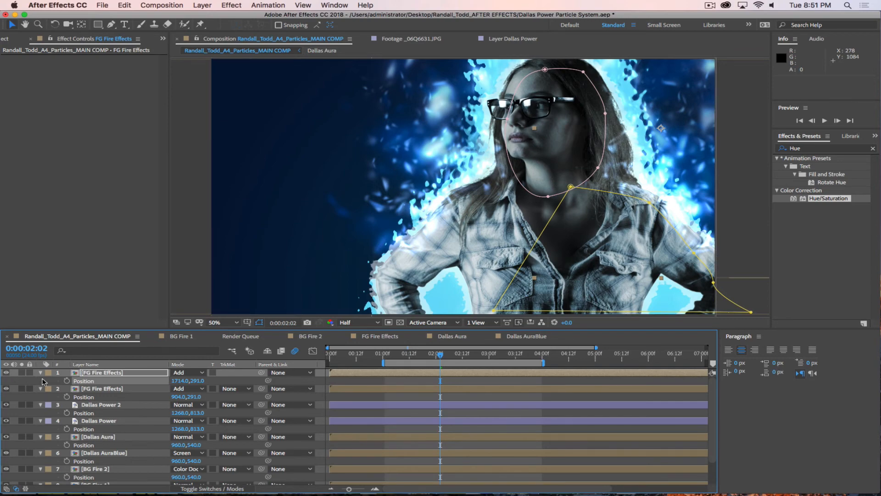
pyautogui.press('space')
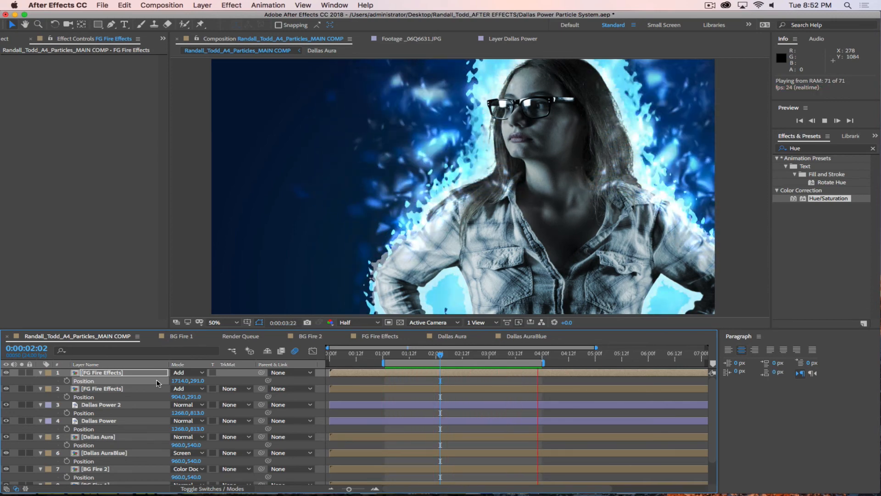
# Step: Stop the preview and save the project with Cmd+S
pyautogui.press('space')
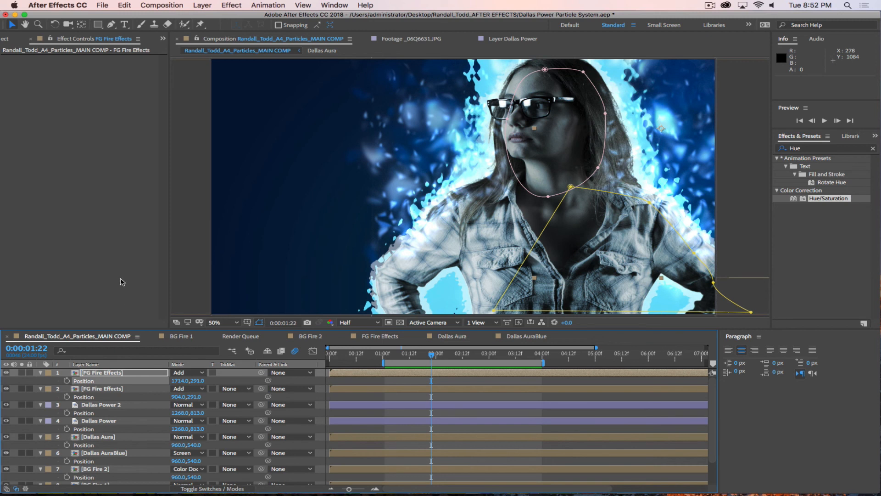
pyautogui.press('super+s')
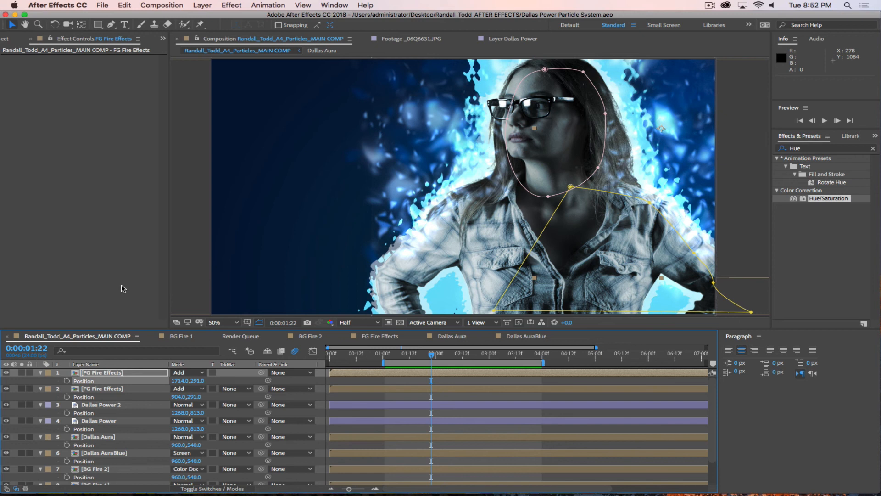
pyautogui.click(710, 5)
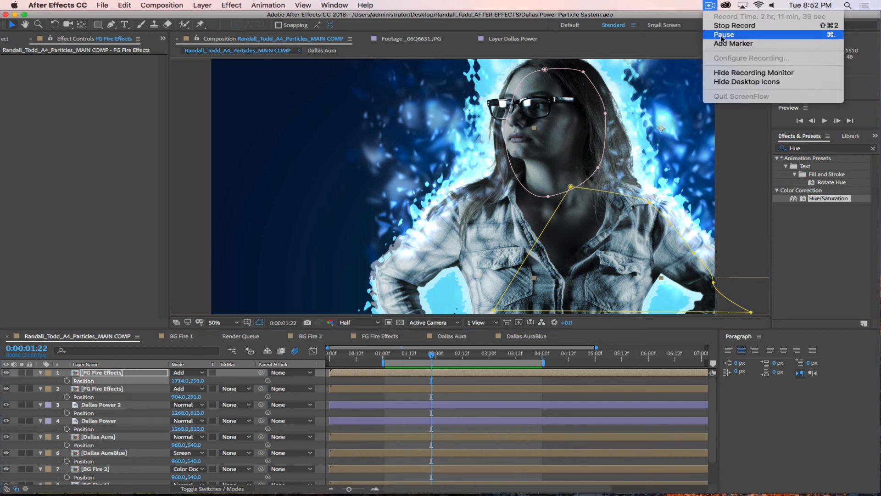